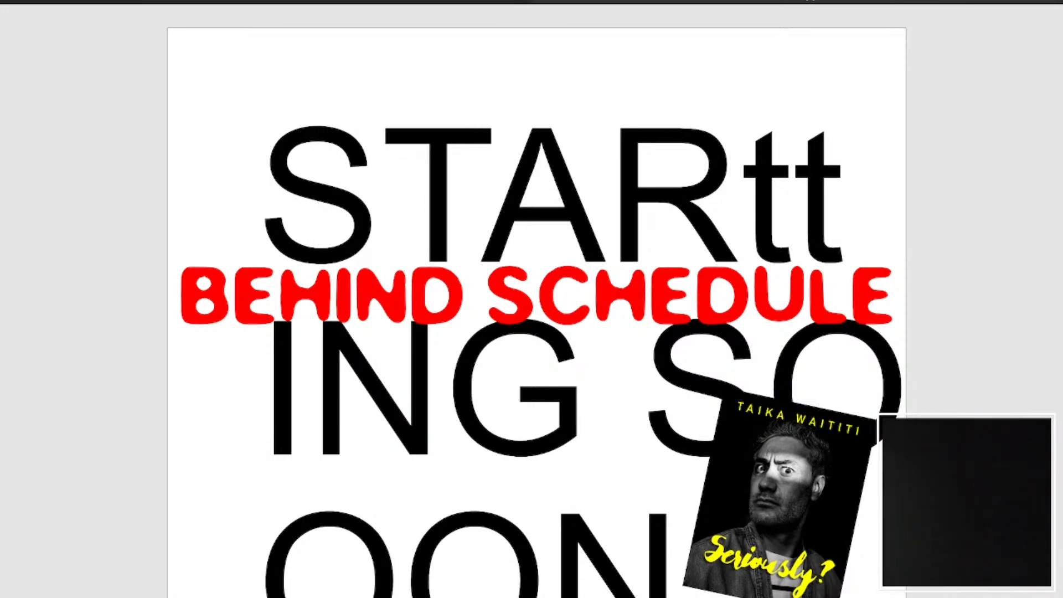
Examine the TakeNote-2022-Cover template and the dot-grid spread of the TakeNote-2022-6x9 document
key("Tab")
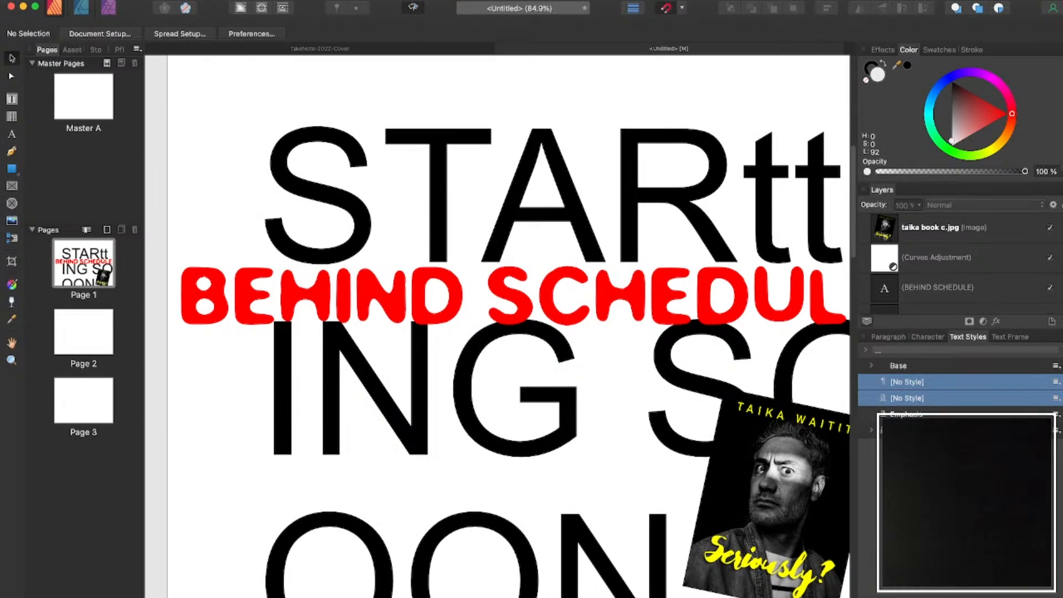
scroll(508, 354, "down", 1)
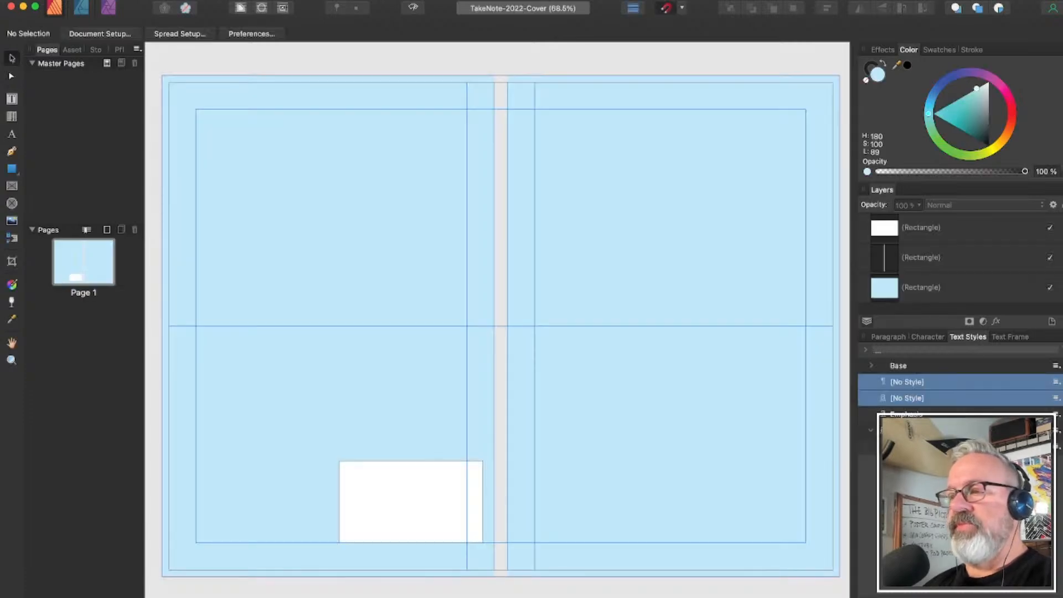
scroll(532, 247, "down", 2)
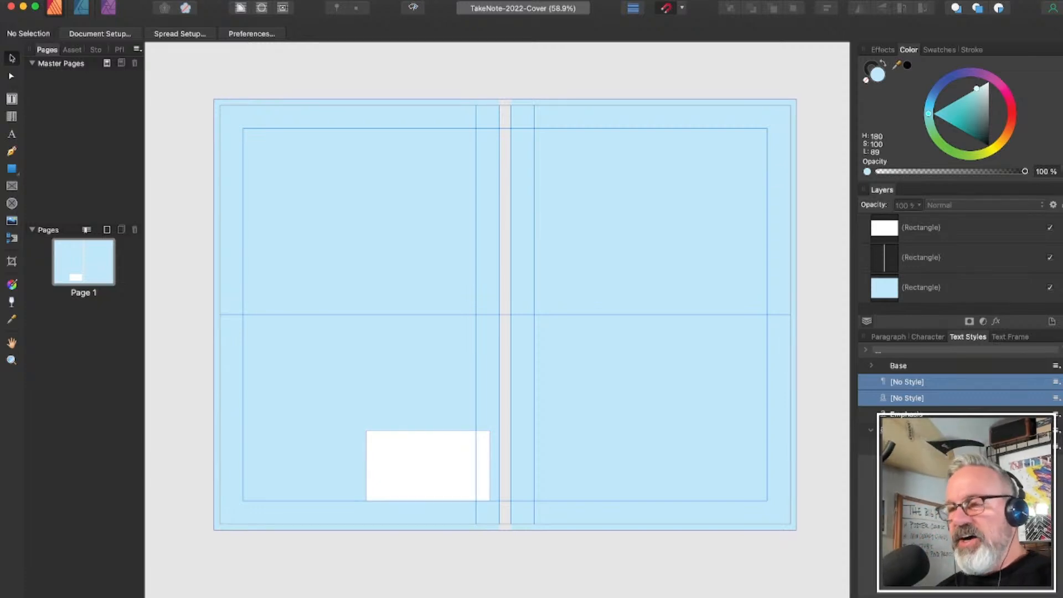
key("super+1")
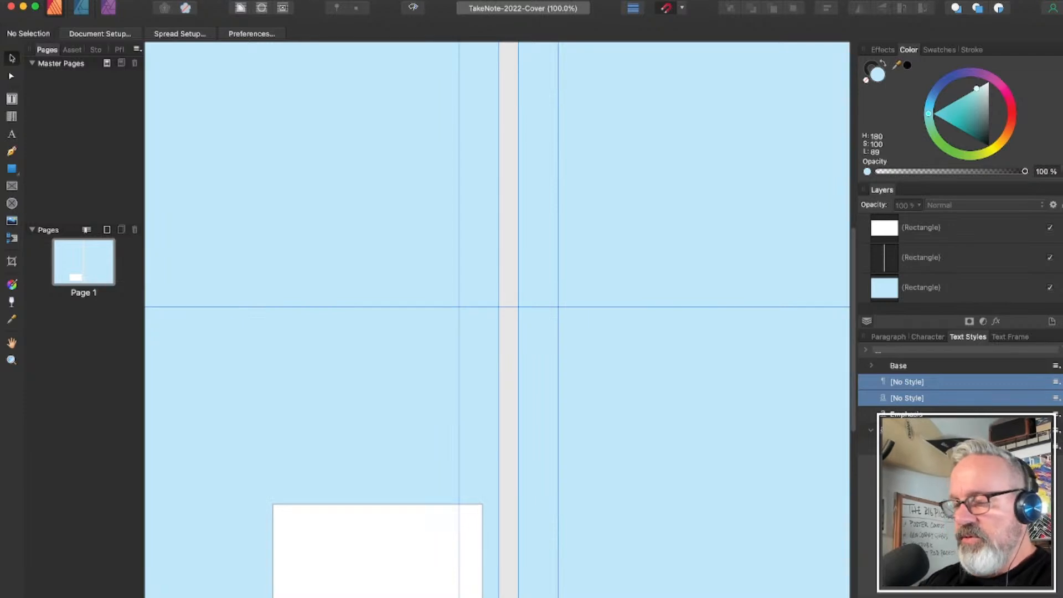
key("super+0")
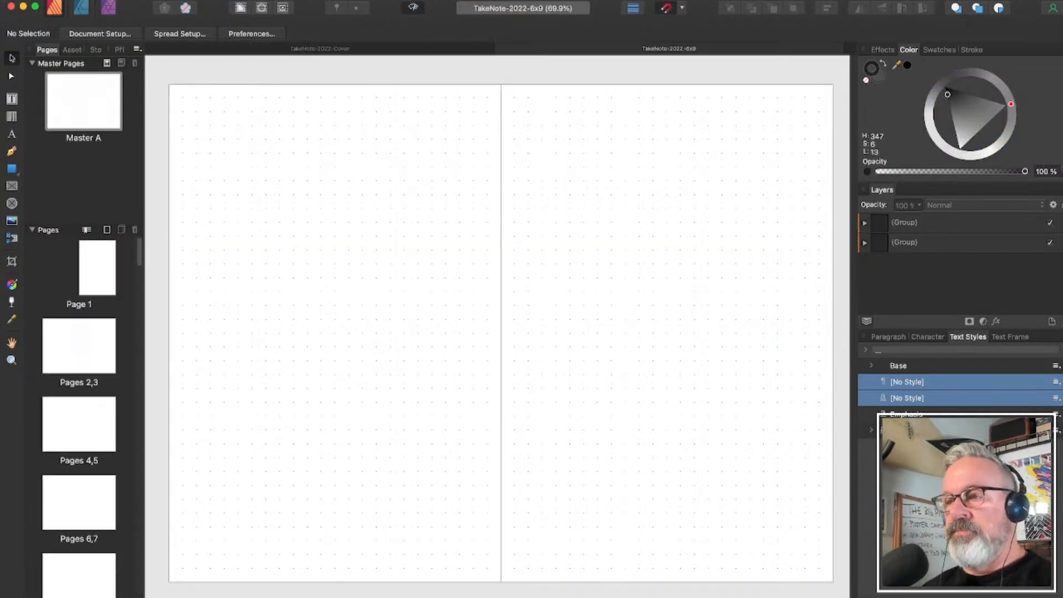
key("Tab")
scroll(395, 215, "up", 5)
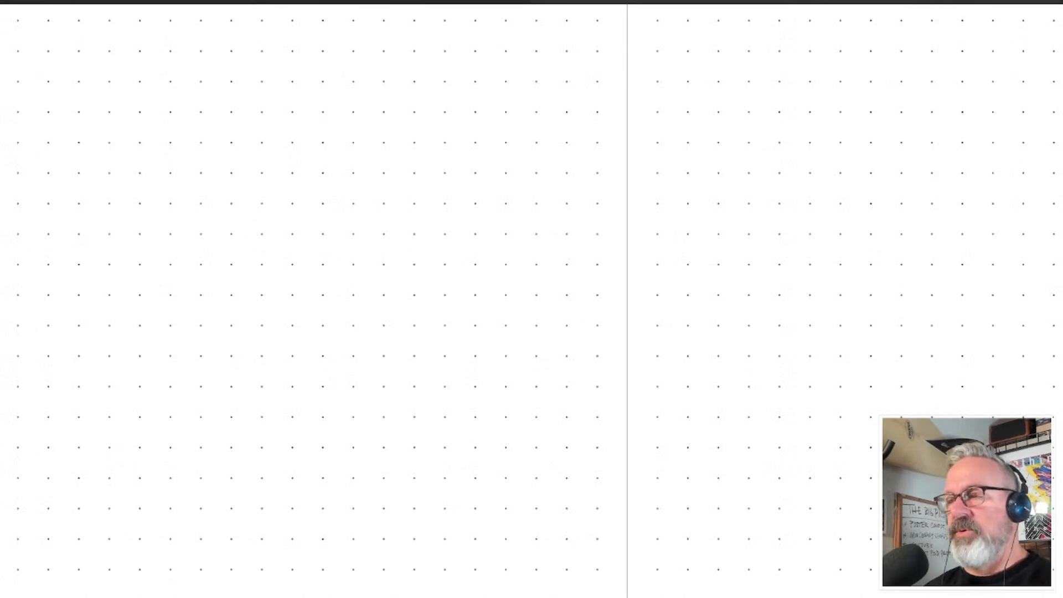
scroll(395, 215, "down", 5)
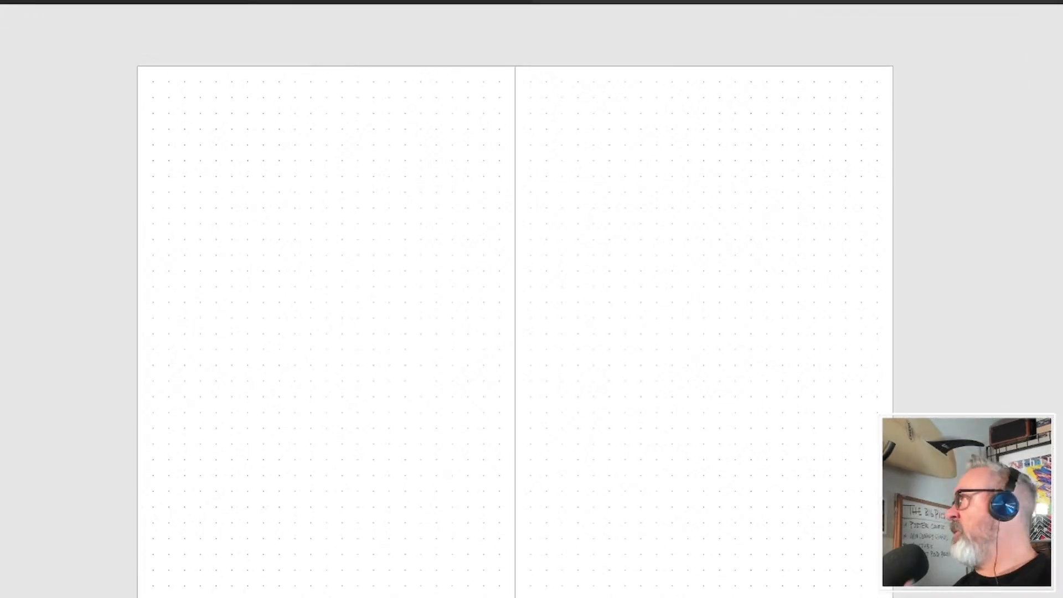
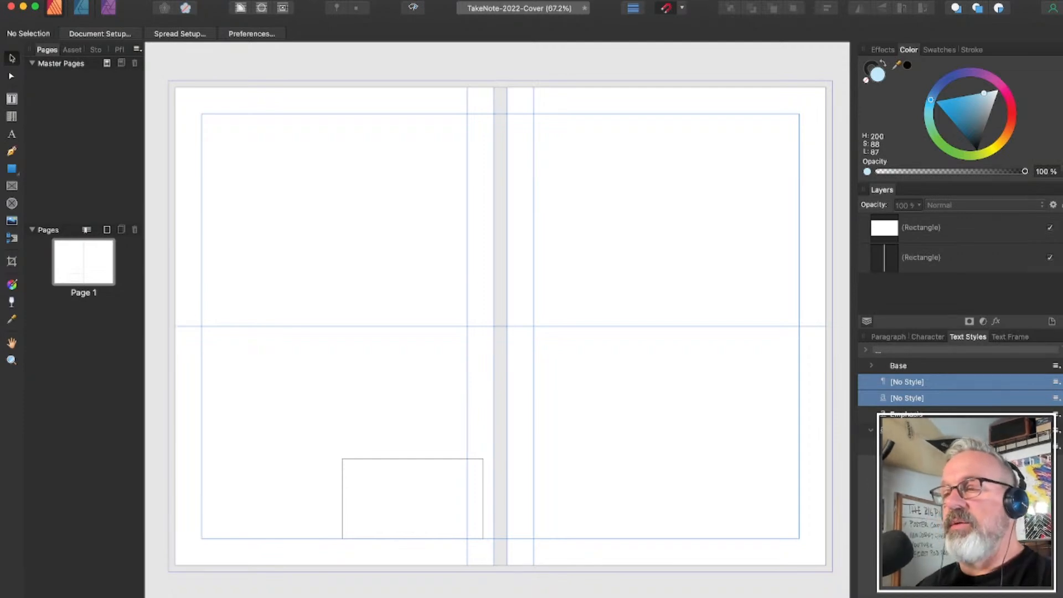
Examine the grey spine strip and the guides around it on the blank cover
scroll(508, 107, "up", 5)
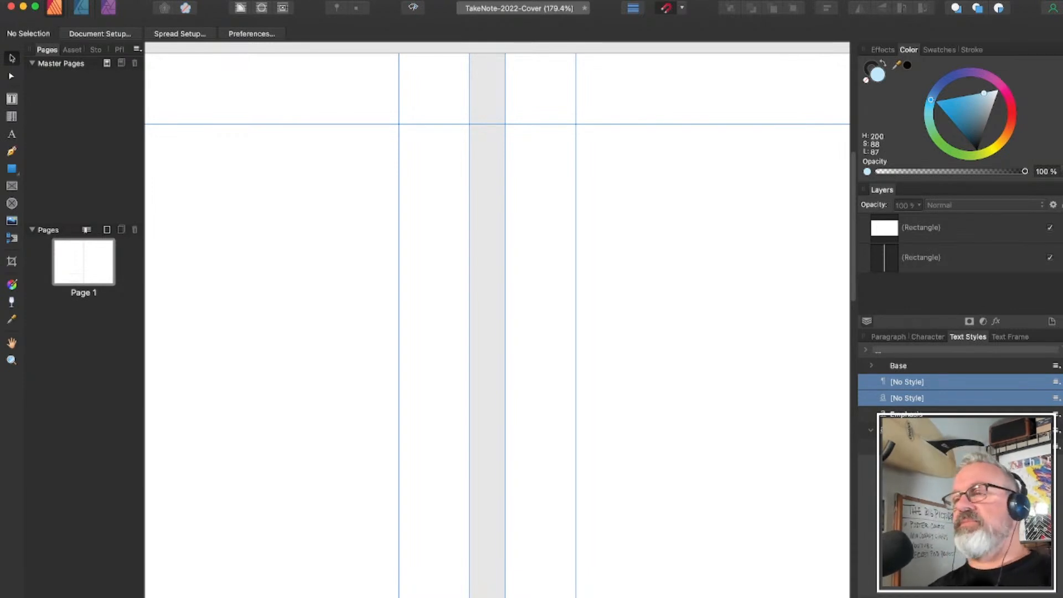
scroll(497, 320, "left", 3)
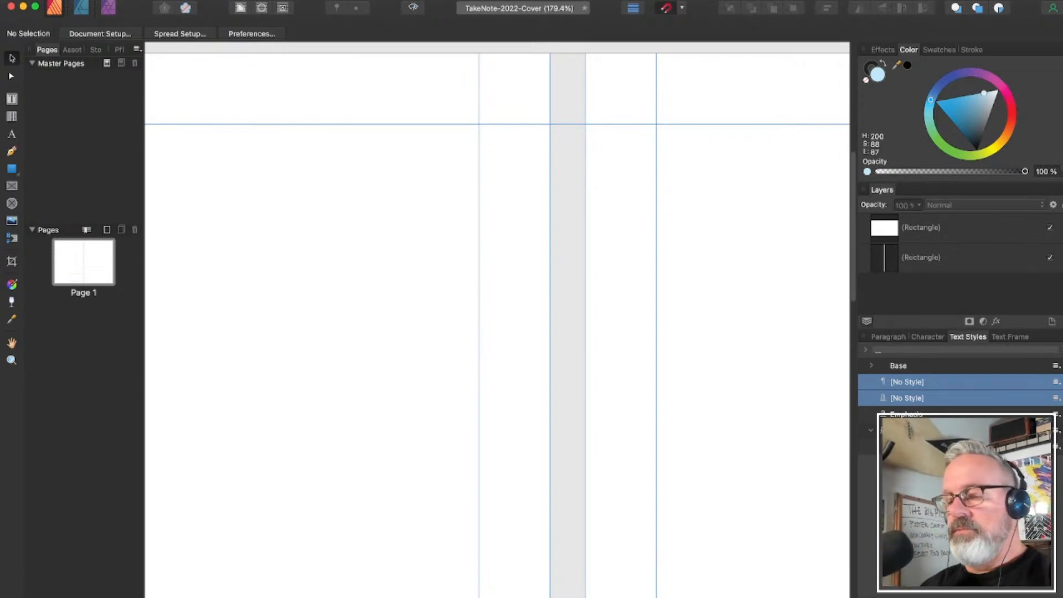
scroll(569, 196, "down", 5)
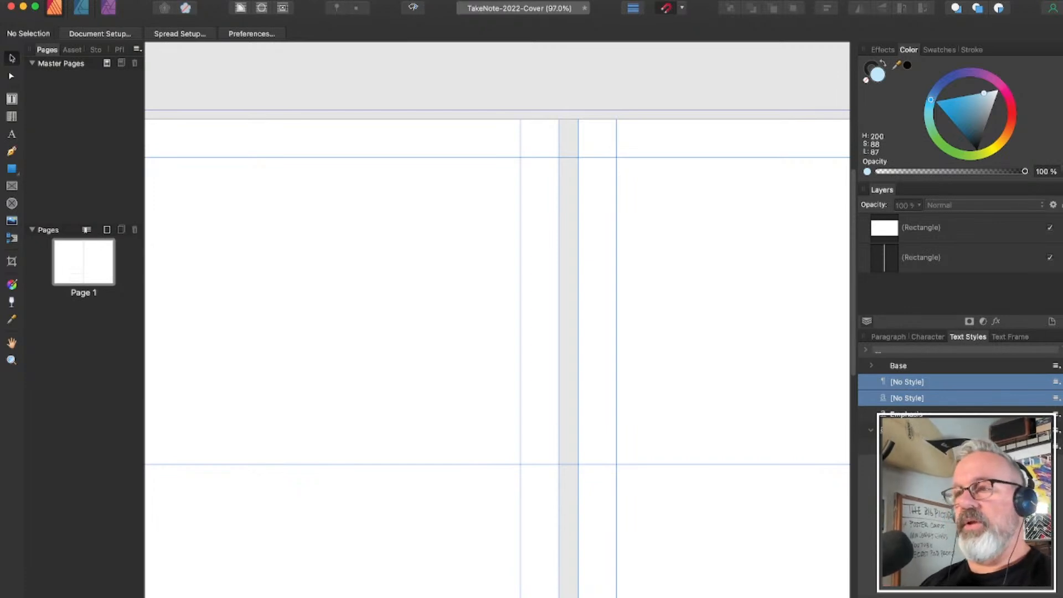
key("super+0")
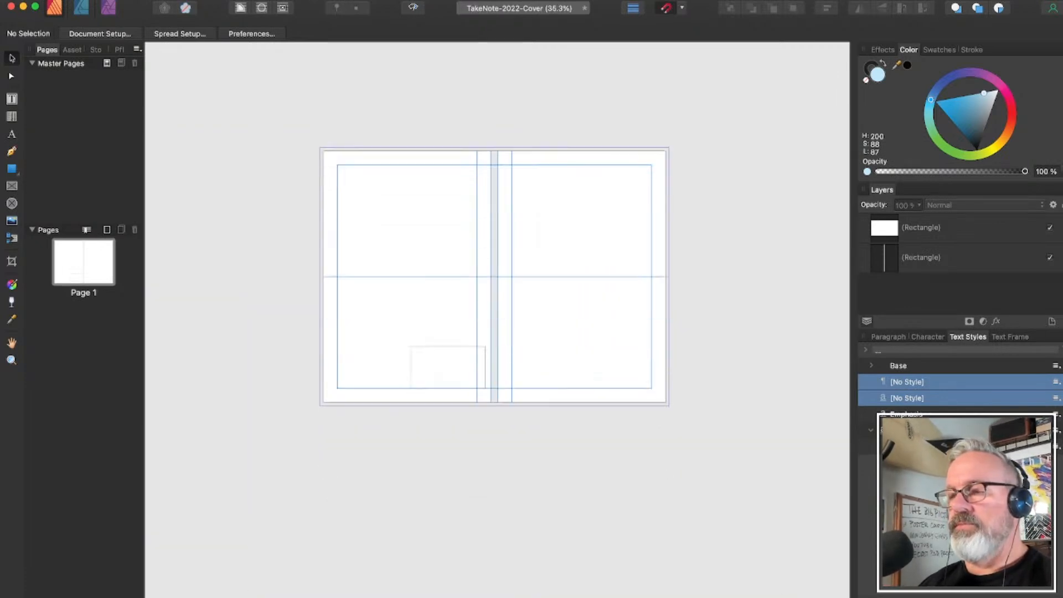
scroll(536, 388, "up", 5)
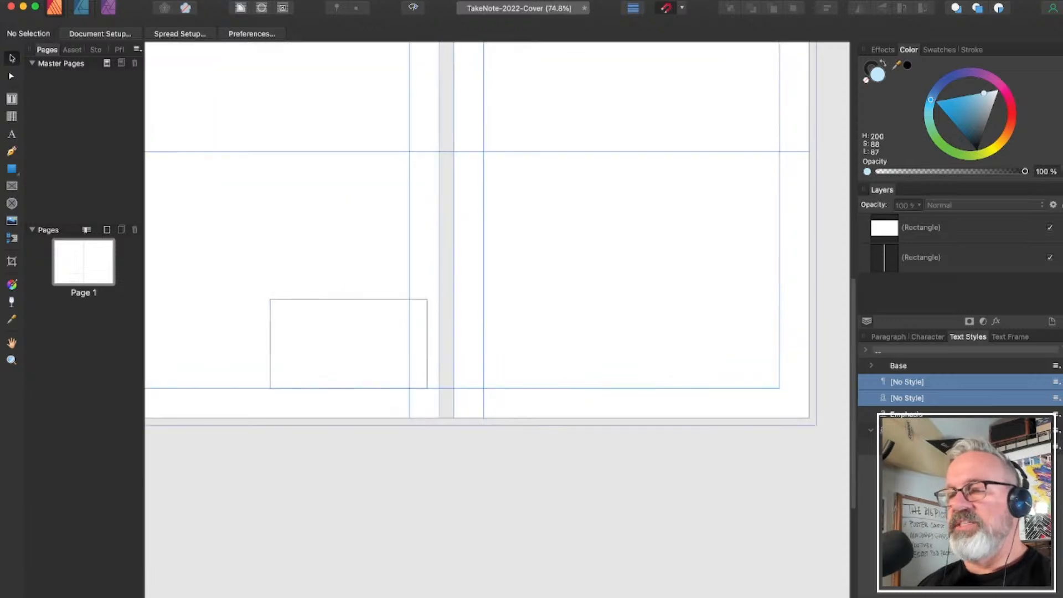
Inspect the white rectangle at the back cover's lower margin and the margin guides of both cover halves
left_click(349, 344)
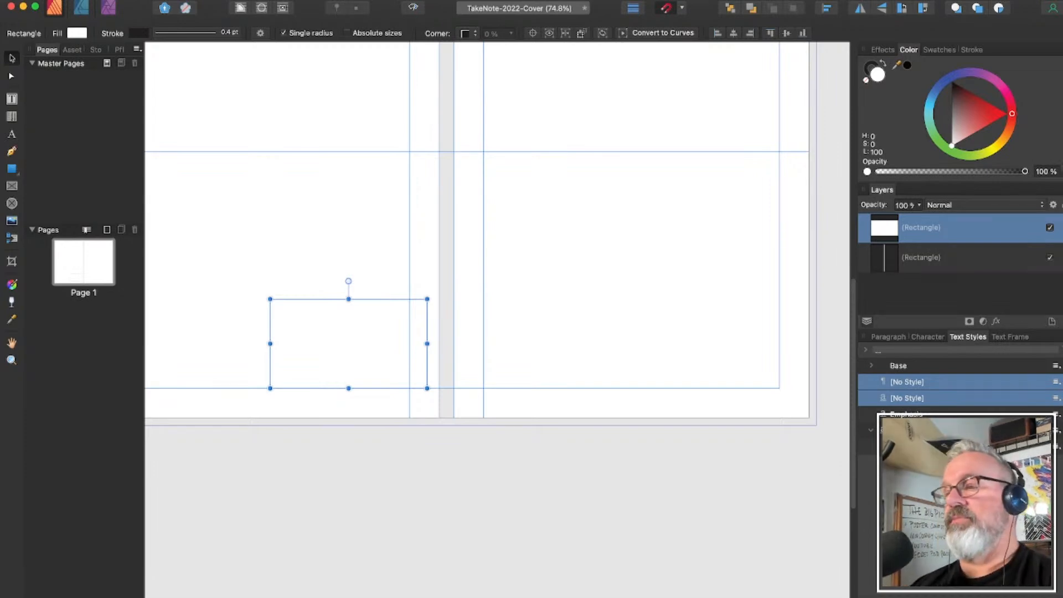
scroll(340, 395, "up", 5)
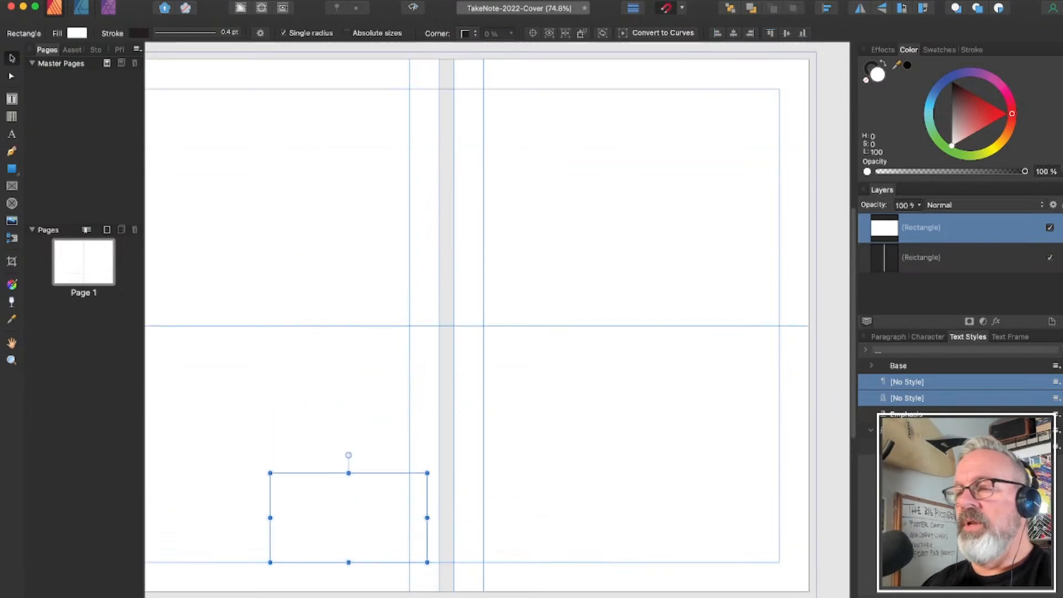
scroll(497, 360, "left", 4)
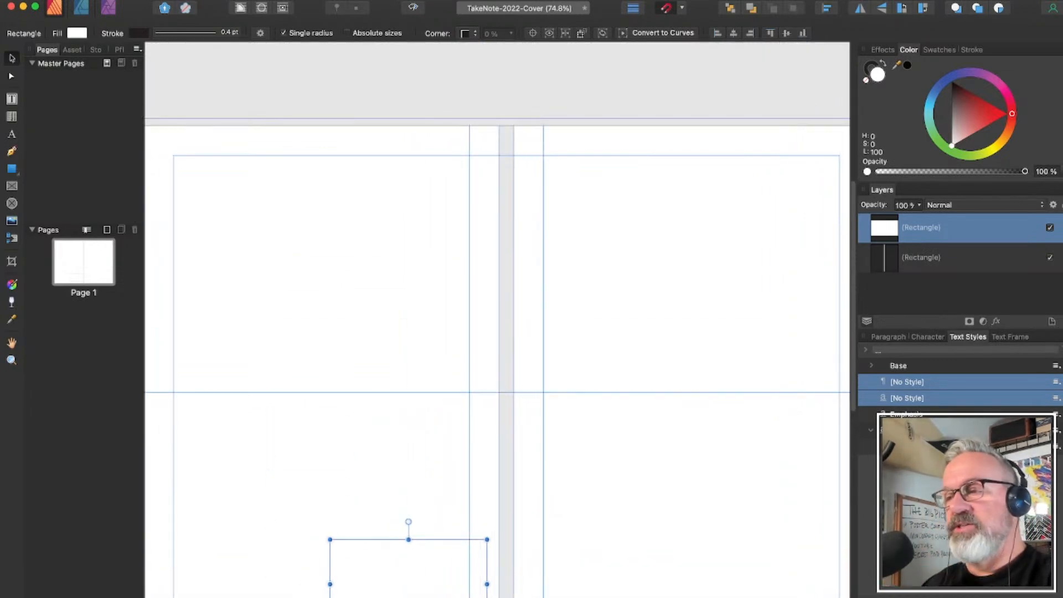
scroll(497, 360, "down", 1)
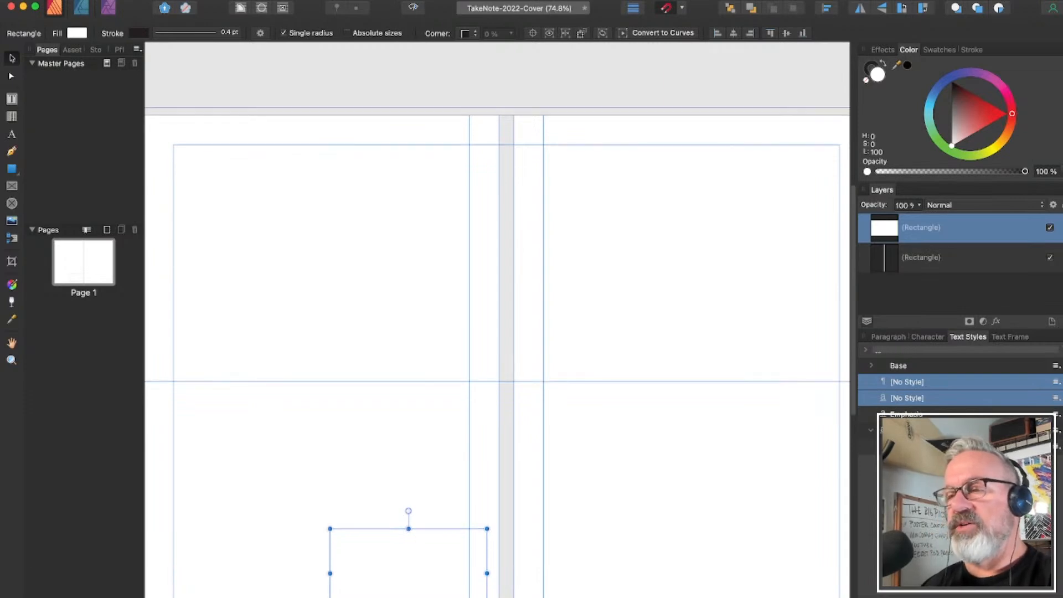
scroll(523, 137, "down", 2)
scroll(508, 549, "down", 2)
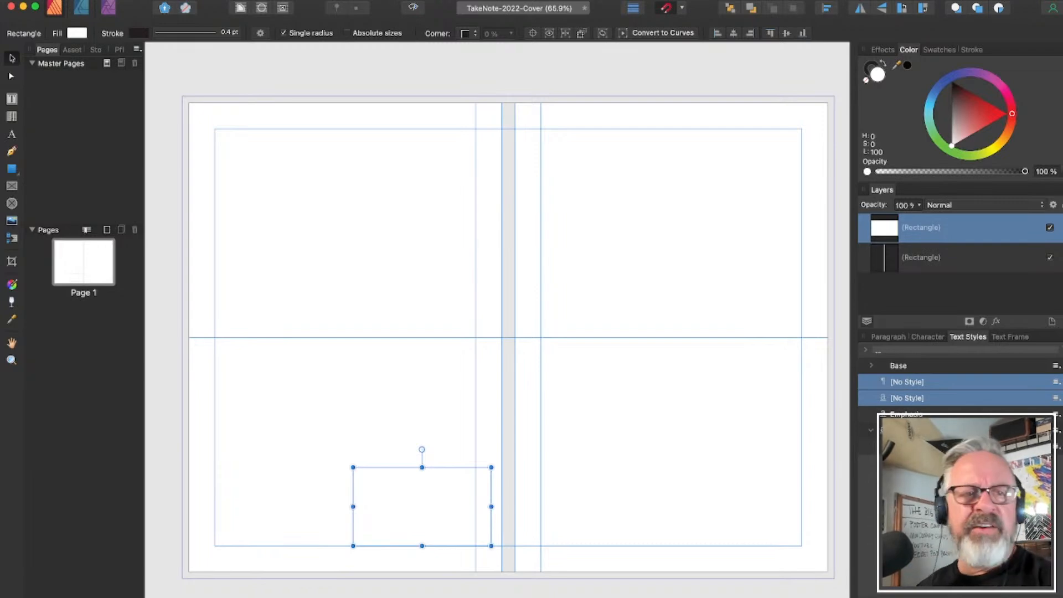
scroll(497, 320, "right", 5)
scroll(497, 319, "right", 2)
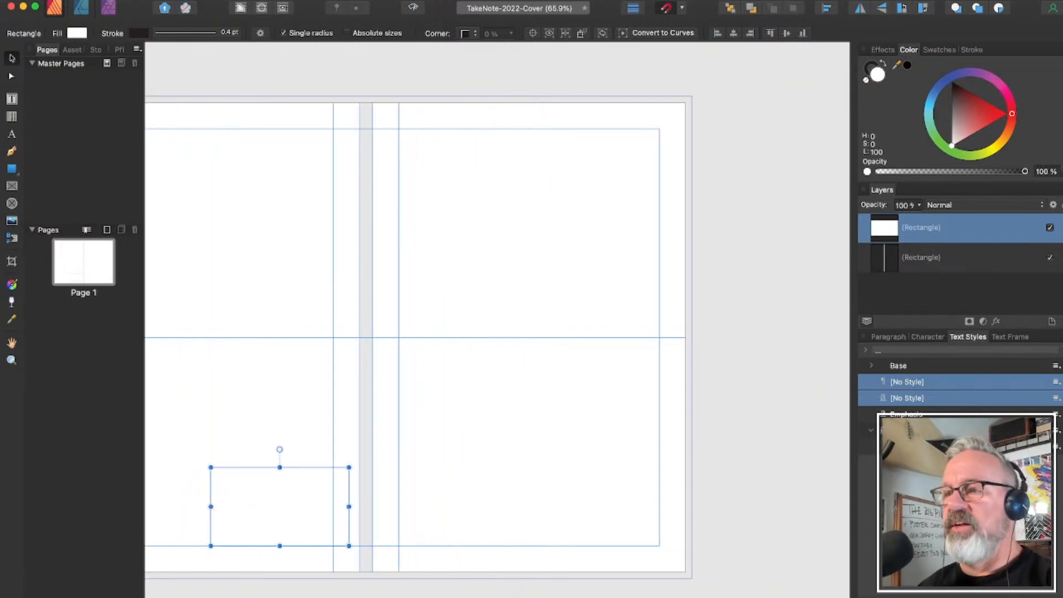
key("Escape")
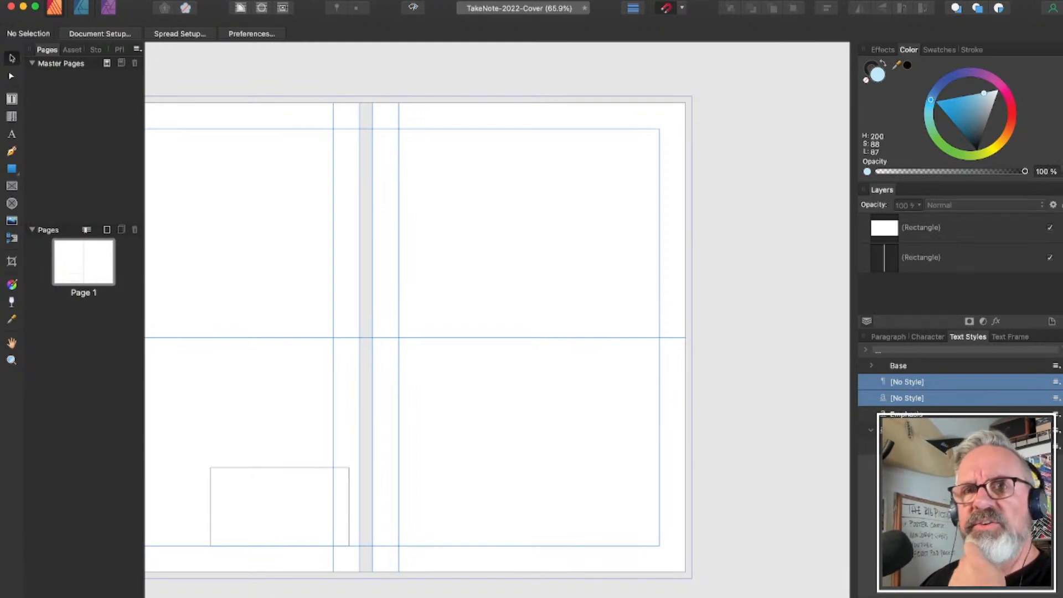
scroll(497, 319, "left", 6)
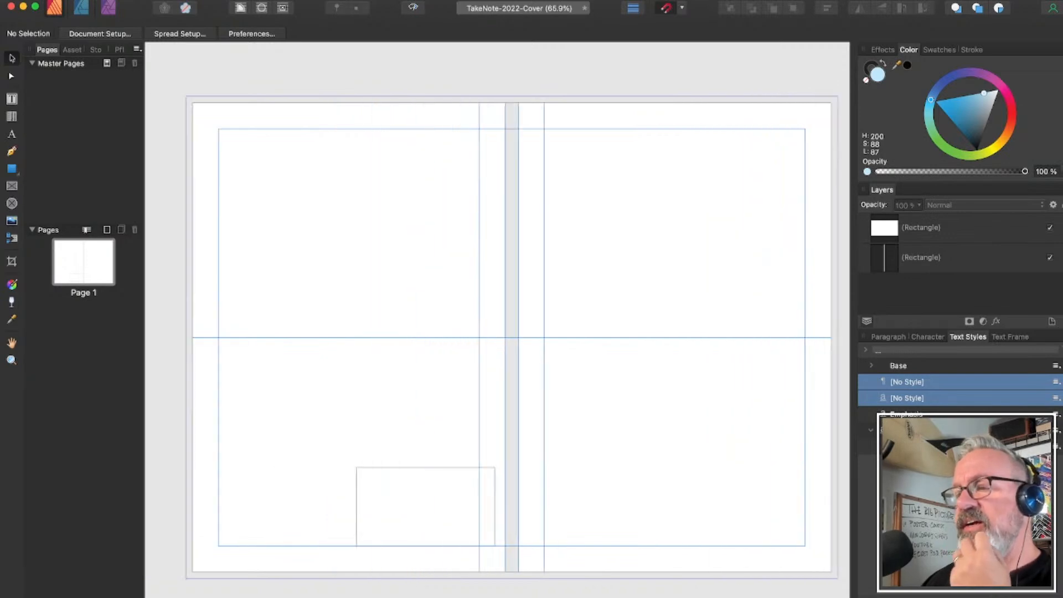
scroll(497, 320, "right", 5)
scroll(497, 319, "left", 2)
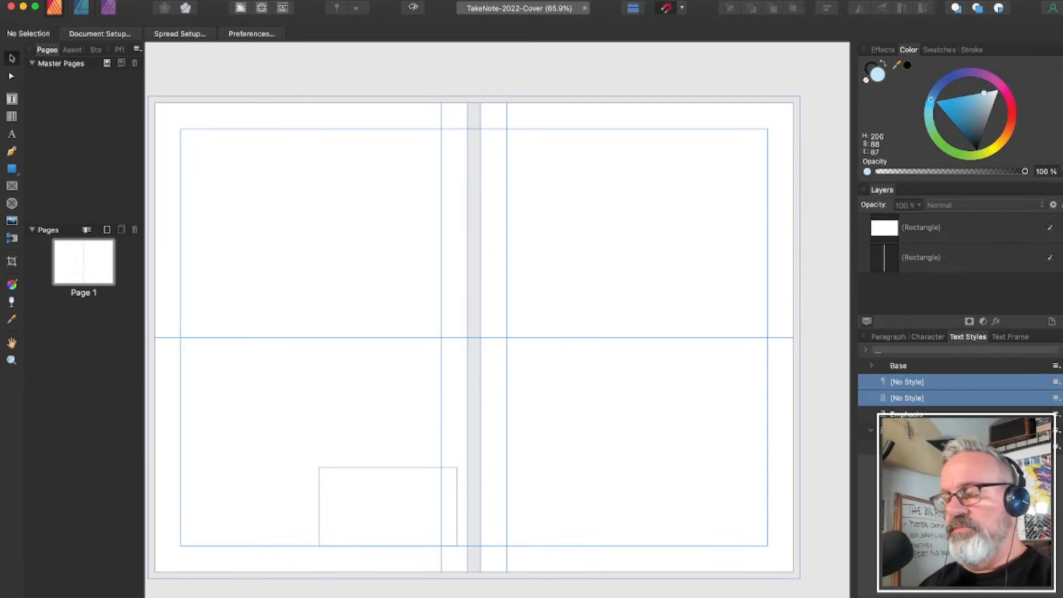
Add artistic text about 173 pt high reading TAKE and NOTE on two lines from the front cover's upper-left margin corner
key("t")
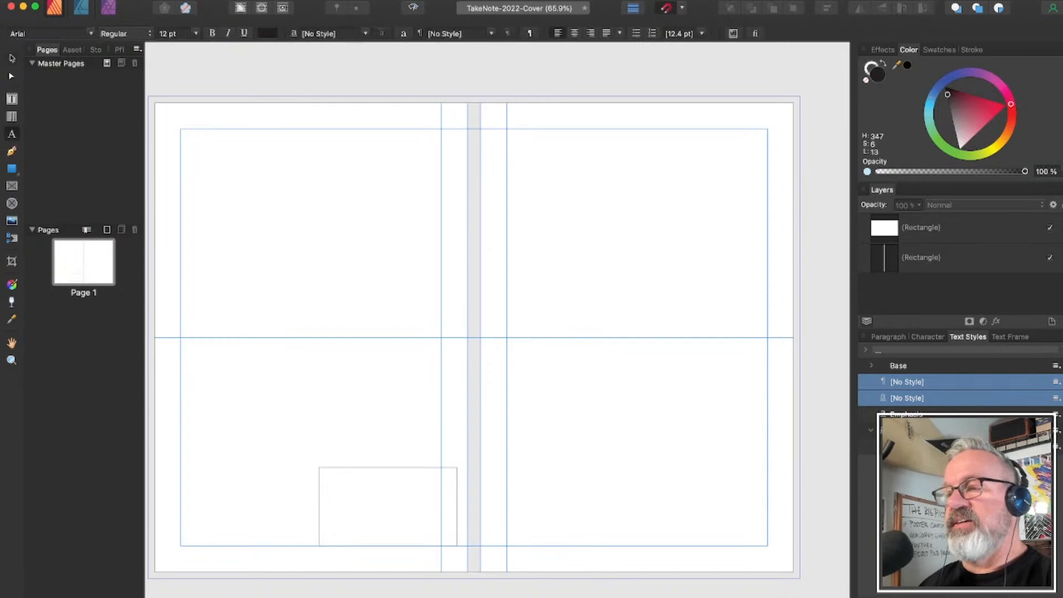
left_click_drag(506, 129, 635, 196)
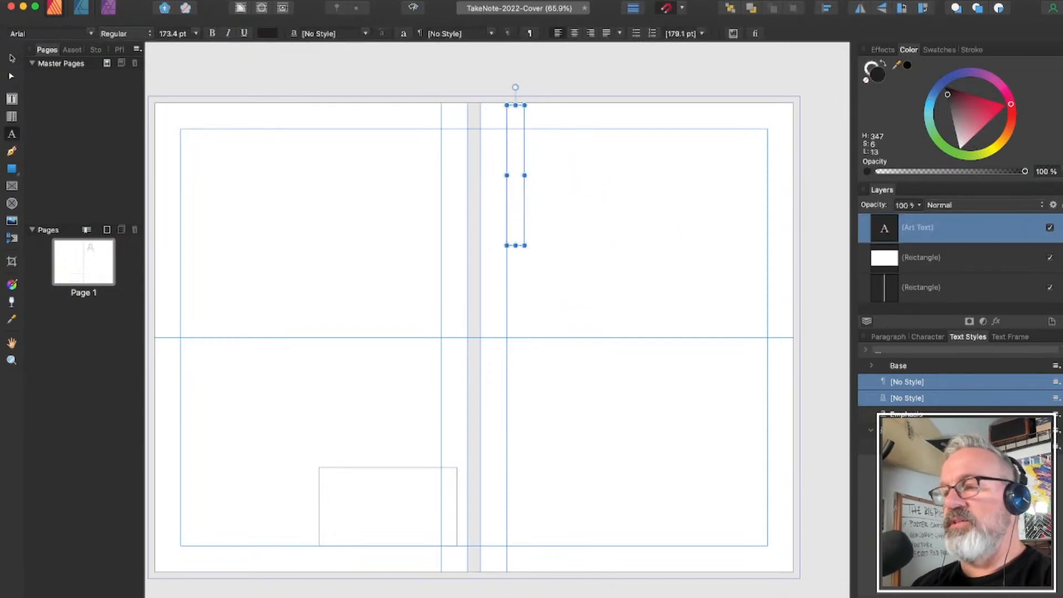
type("TAKE")
key("Return")
type("NOTE")
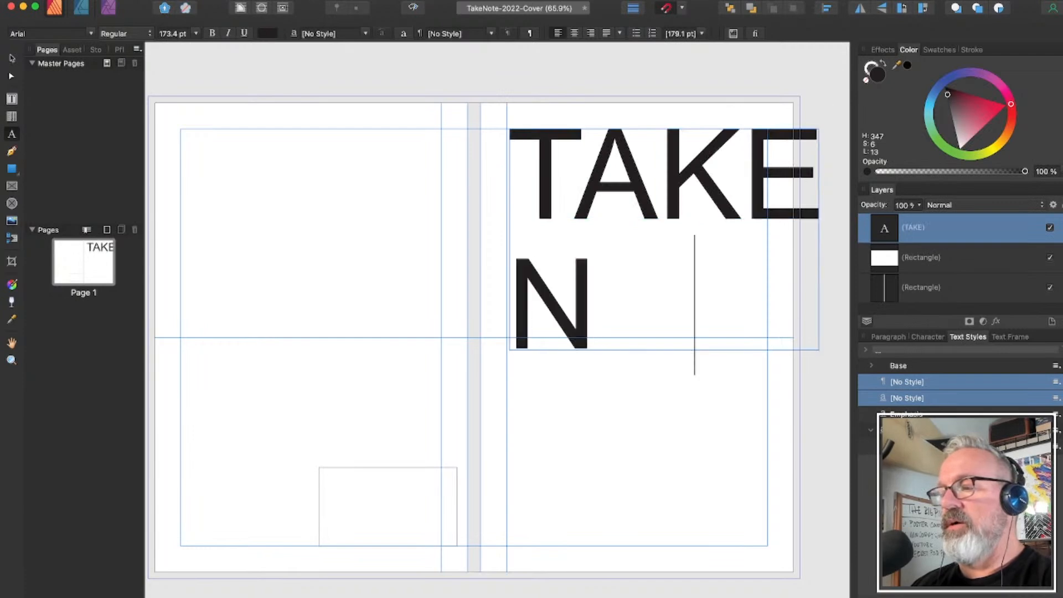
Tighten the leading of the whole TAKE NOTE title to 140 pt
key("super+a")
key("alt+Up")
key("alt+Up")
key("alt+Up")
key("alt+Up")
key("alt+Up")
key("alt+Up")
key("alt+Up")
key("alt+Up")
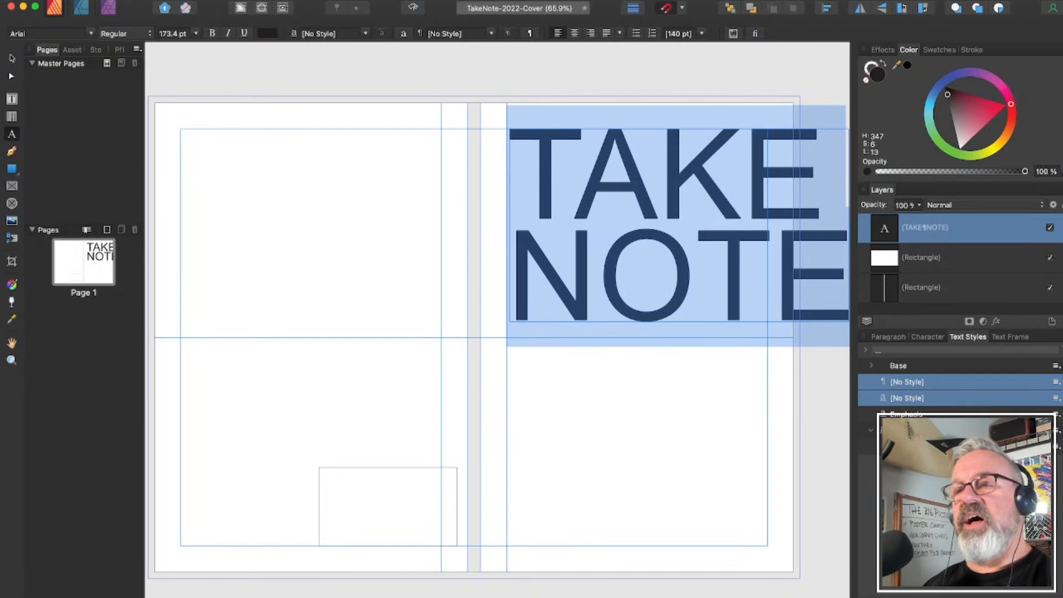
Set the TAKE NOTE title in Helvetica Neue Bold
left_click(91, 34)
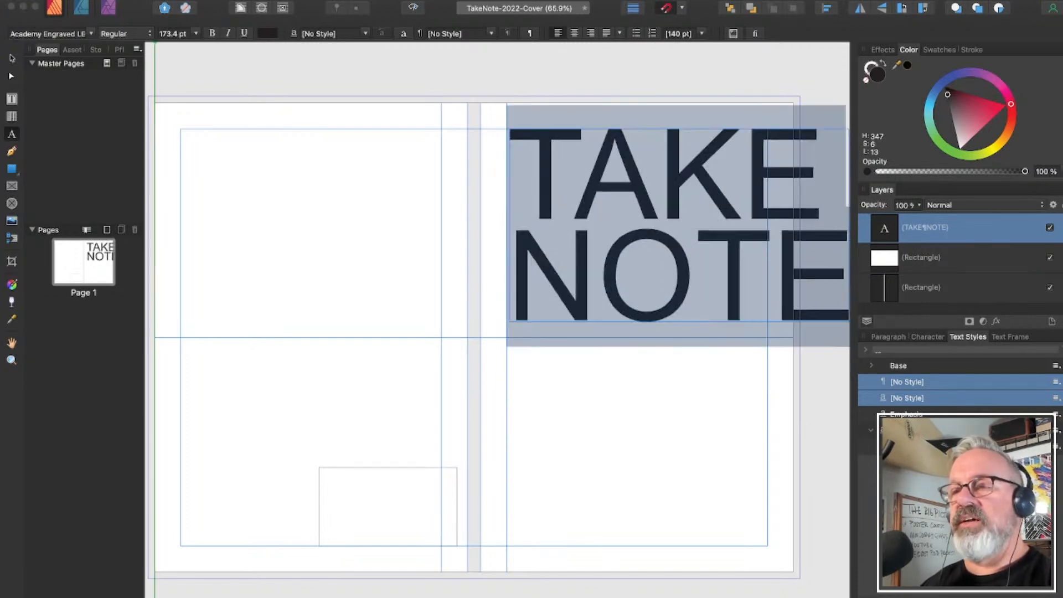
key("Return")
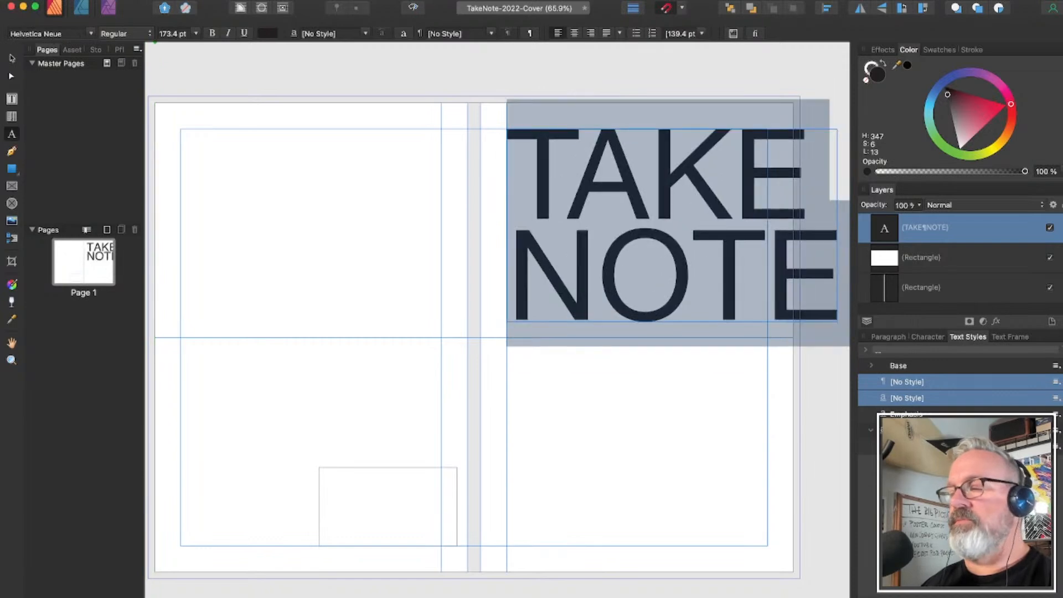
left_click(126, 34)
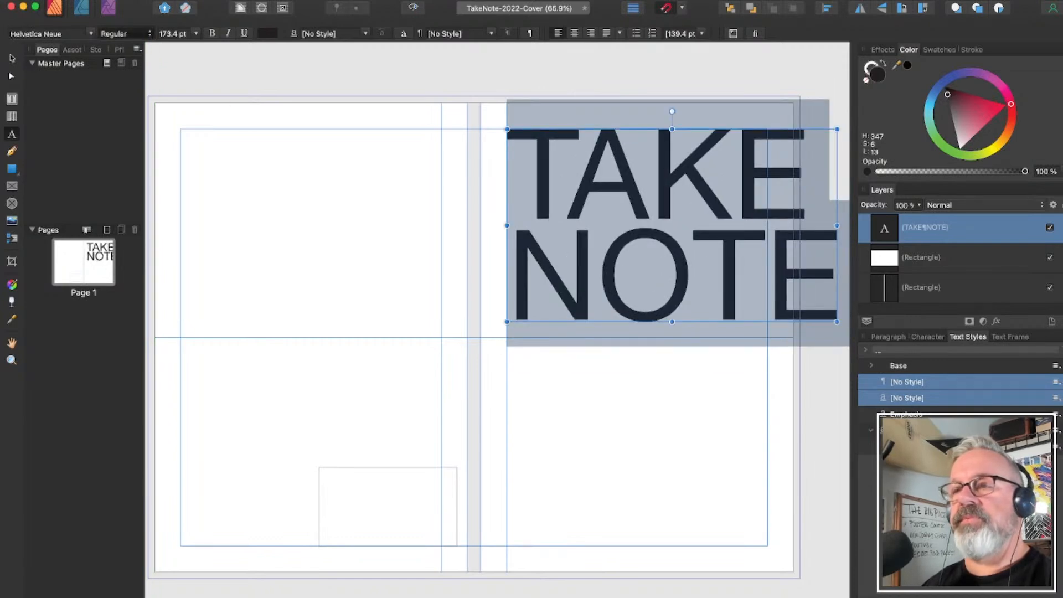
left_click(119, 98)
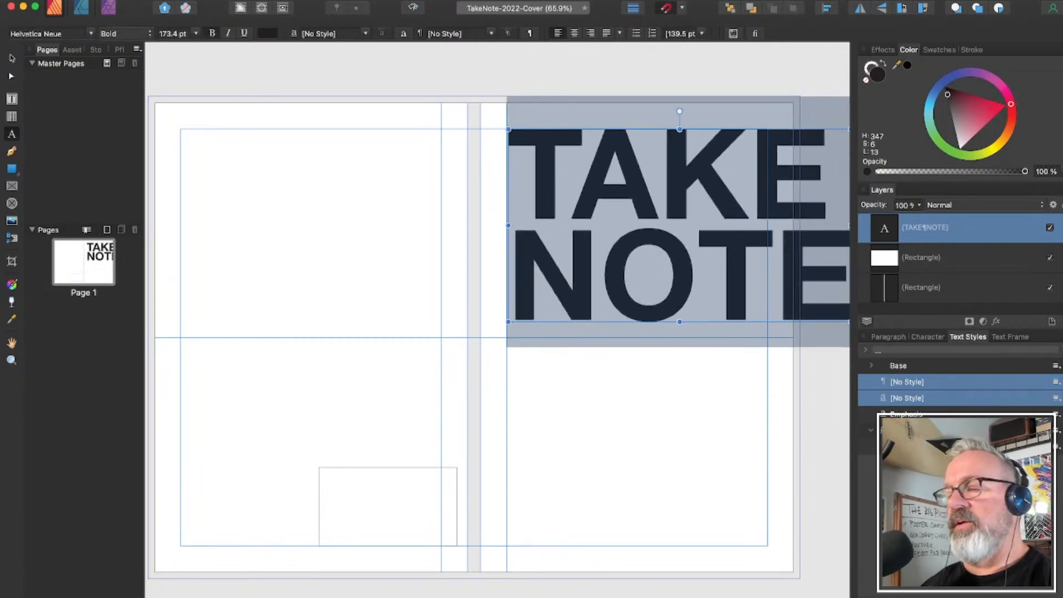
Scale the title down proportionally to about 134 pt so it fits between the front cover's side margins, and deselect it
scroll(497, 319, "right", 5)
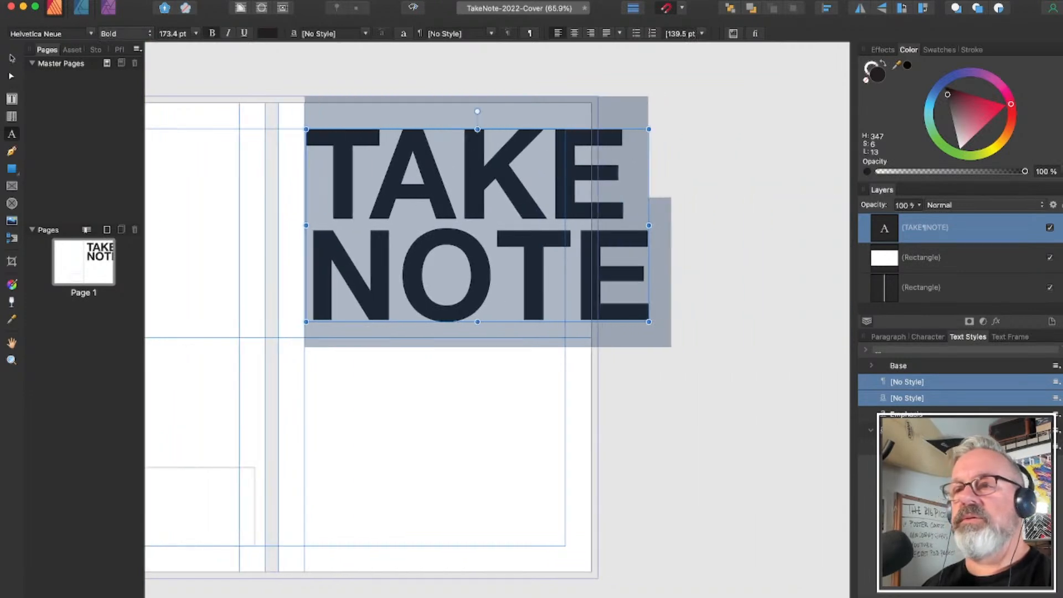
key("Escape")
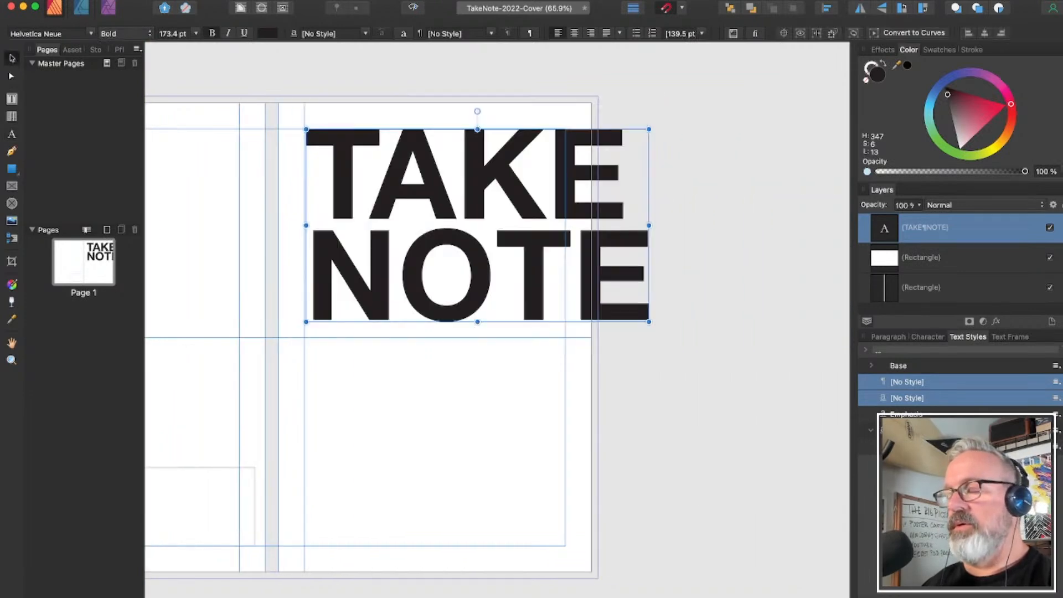
left_click_drag(649, 322, 570, 278)
scroll(279, 182, "up", 5)
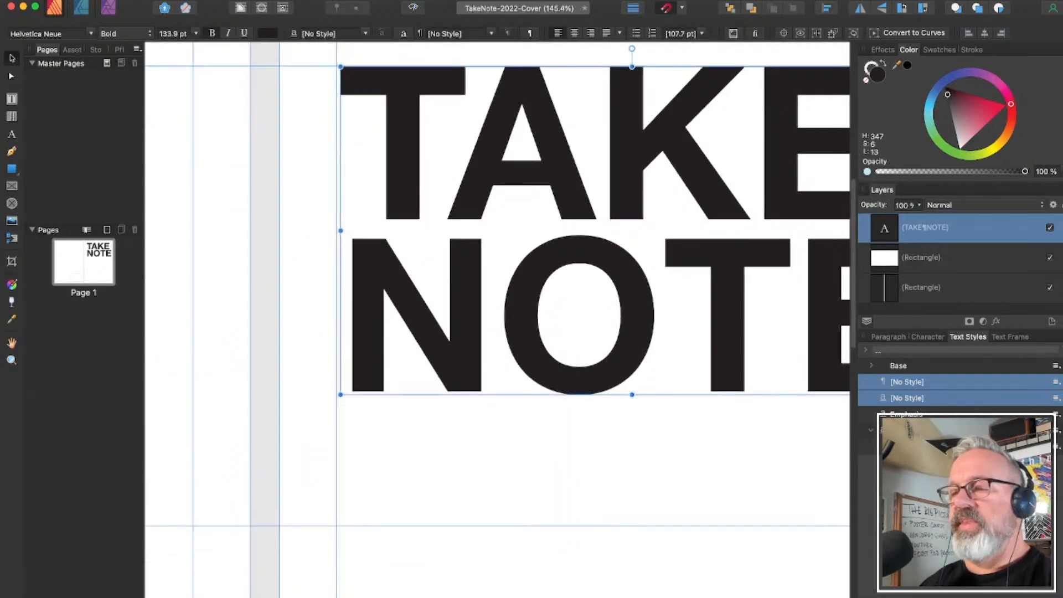
key("Escape")
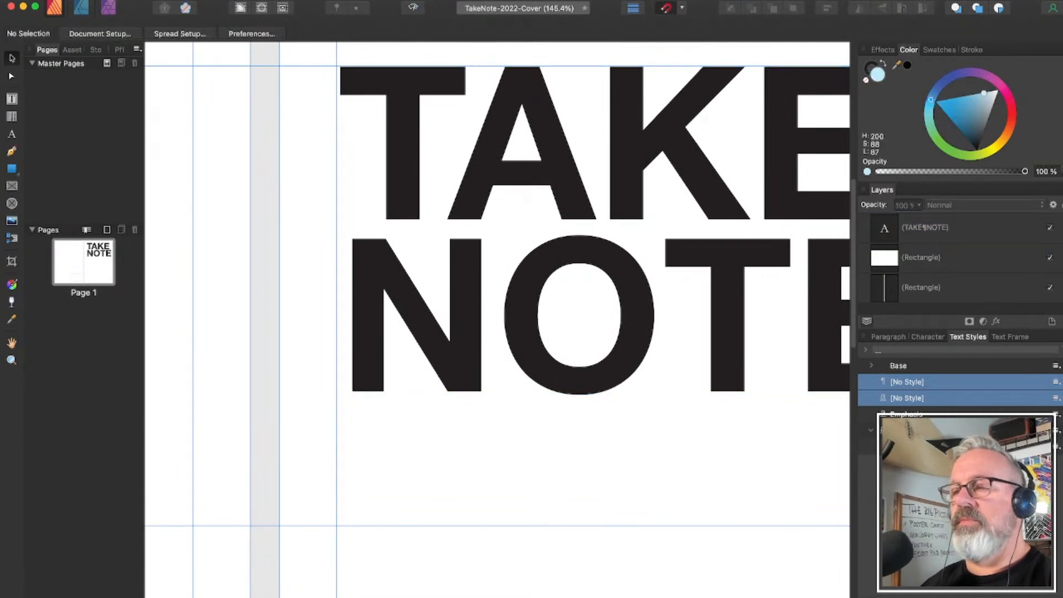
double_click(360, 82)
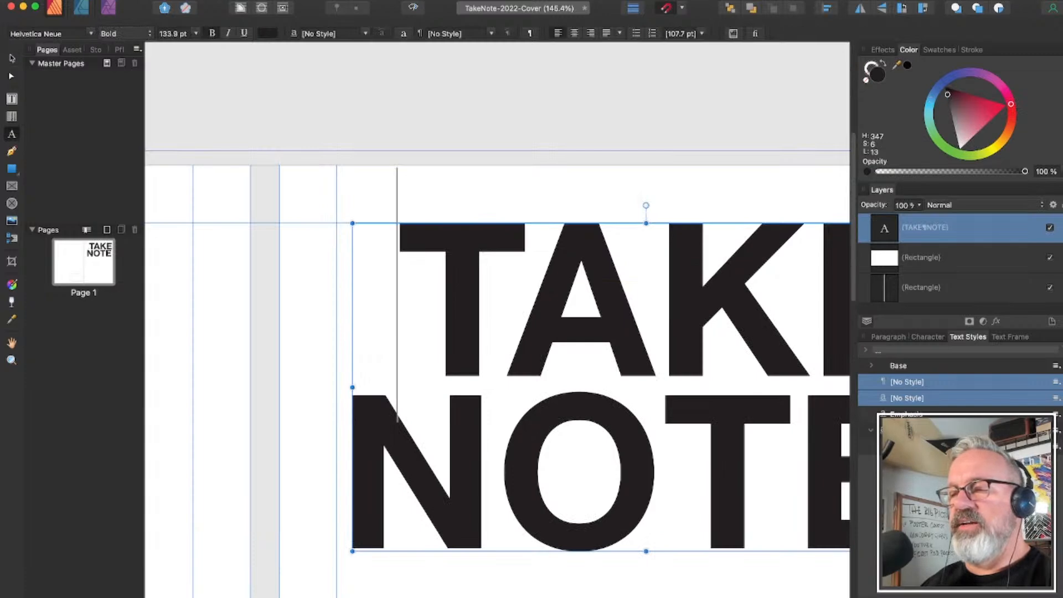
key("BackSpace")
scroll(344, 343, "up", 5)
scroll(345, 343, "down", 1)
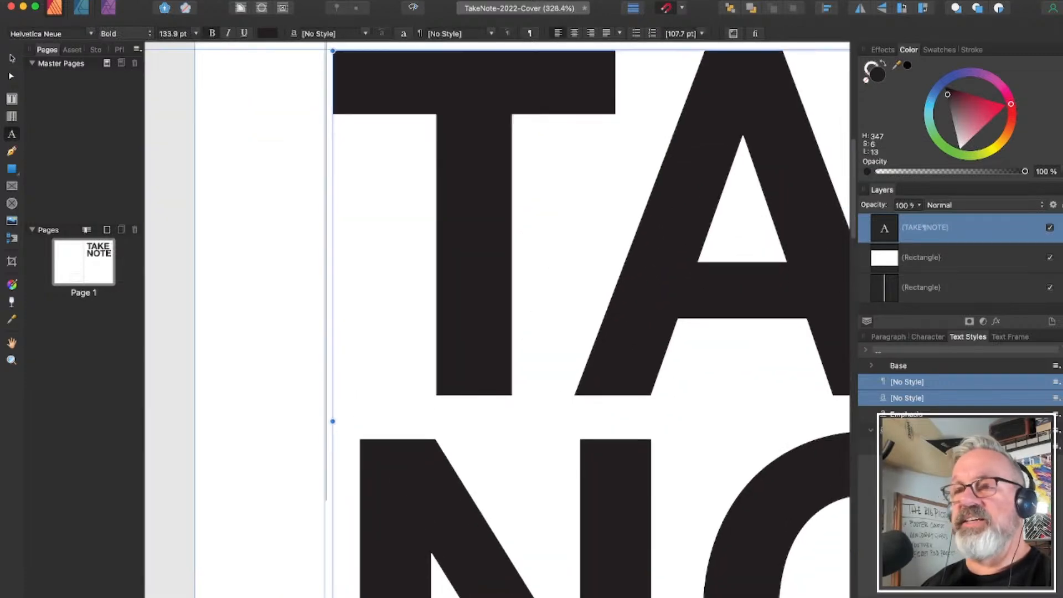
key("Escape")
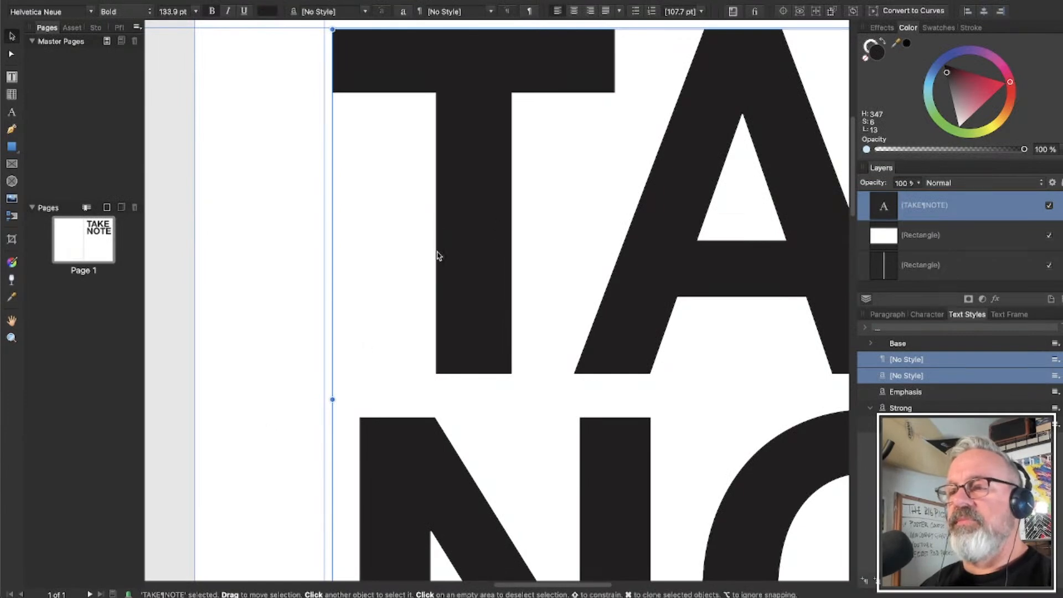
Move the TAKE NOTE title so its left edge sits on the front cover's left margin guide
scroll(388, 314, "down", 3)
scroll(384, 349, "up", 4)
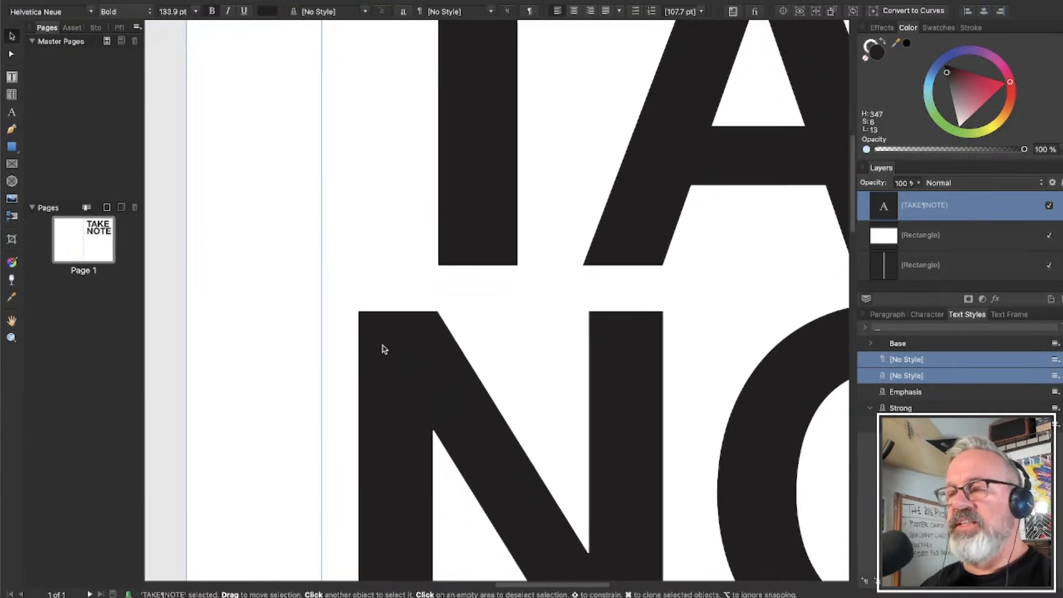
scroll(383, 345, "down", 4)
left_click(287, 227)
left_click(433, 198)
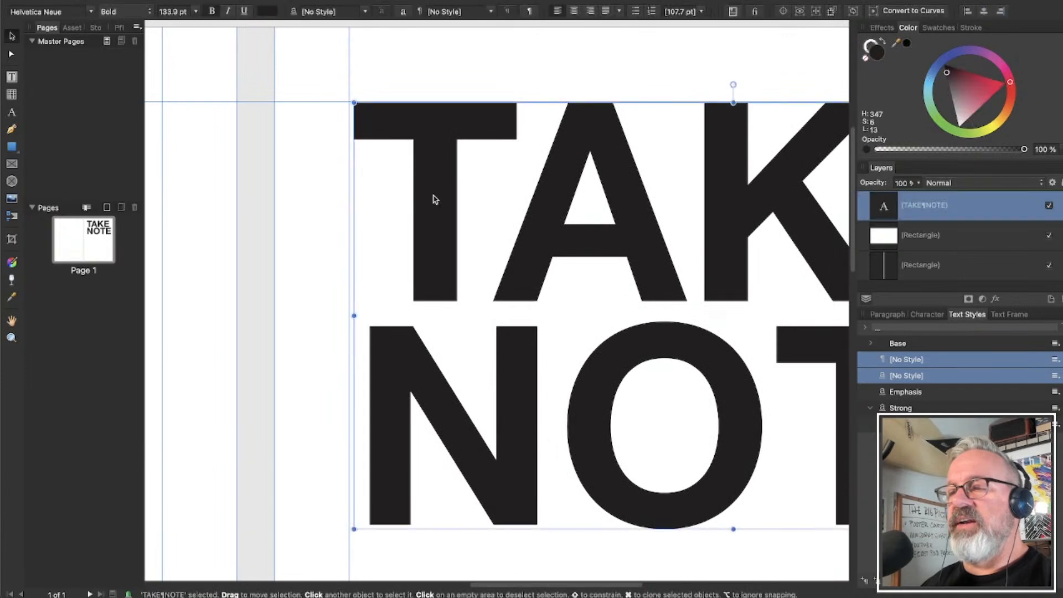
left_click_drag(429, 197, 424, 198)
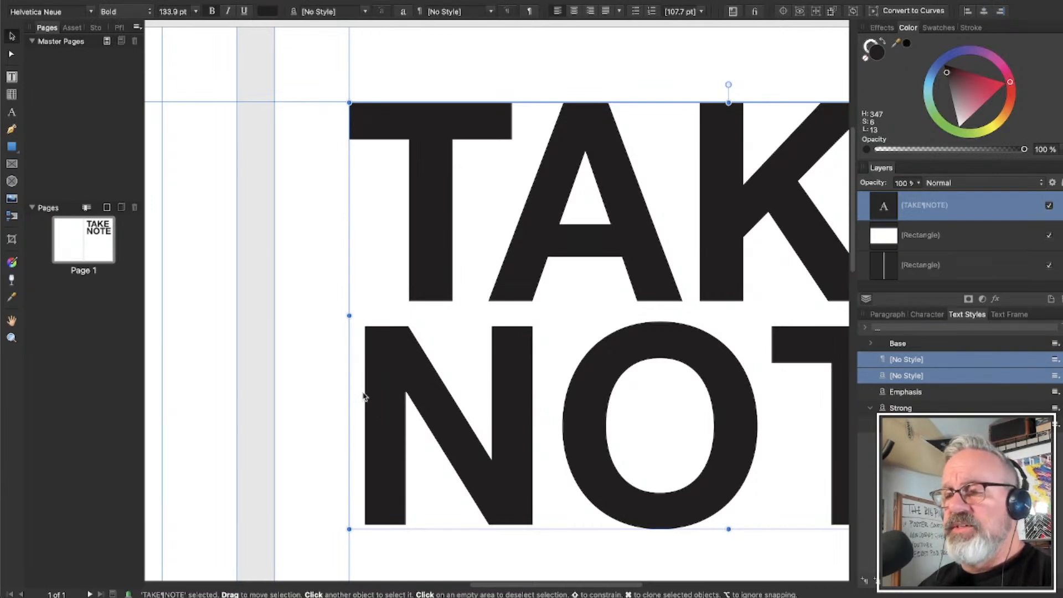
Insert a space before TAKE and tighten its kerning until the T lines up with the left edge of the N below
key("t")
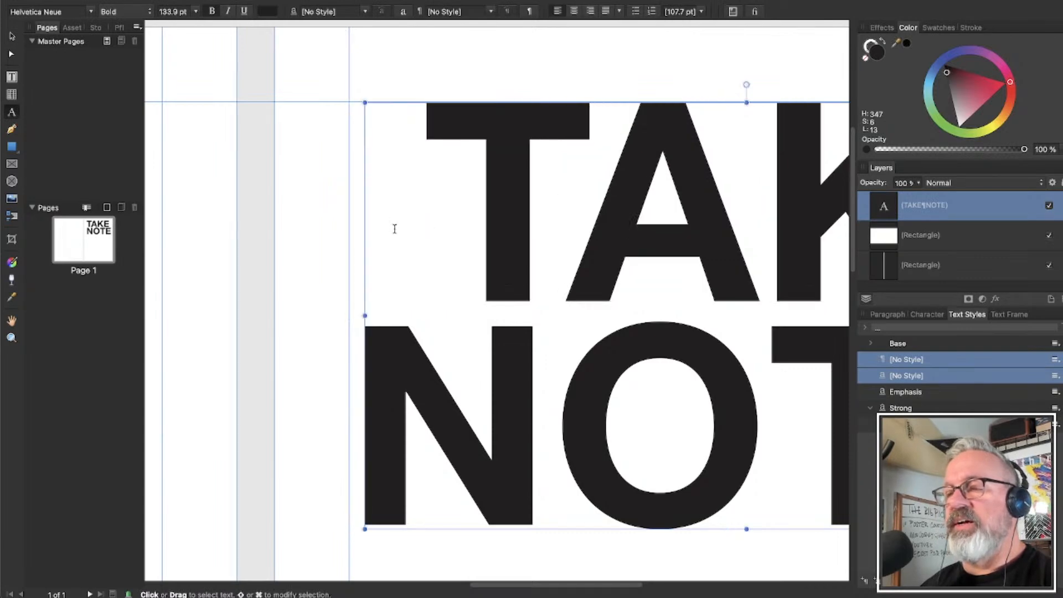
left_click_drag(404, 189, 343, 176)
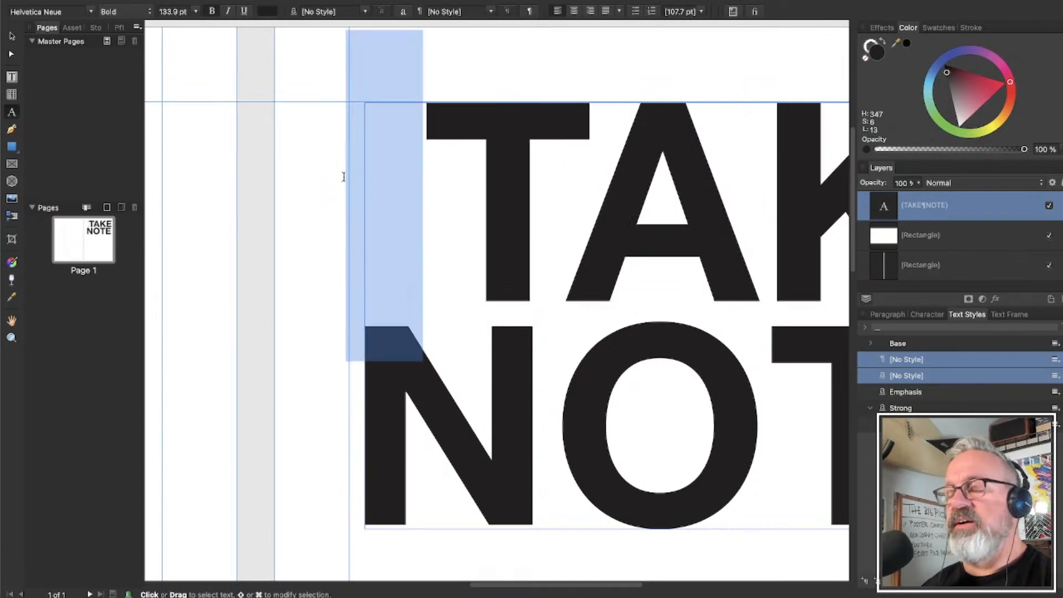
key("alt+super+Left")
key("alt+super+Left")
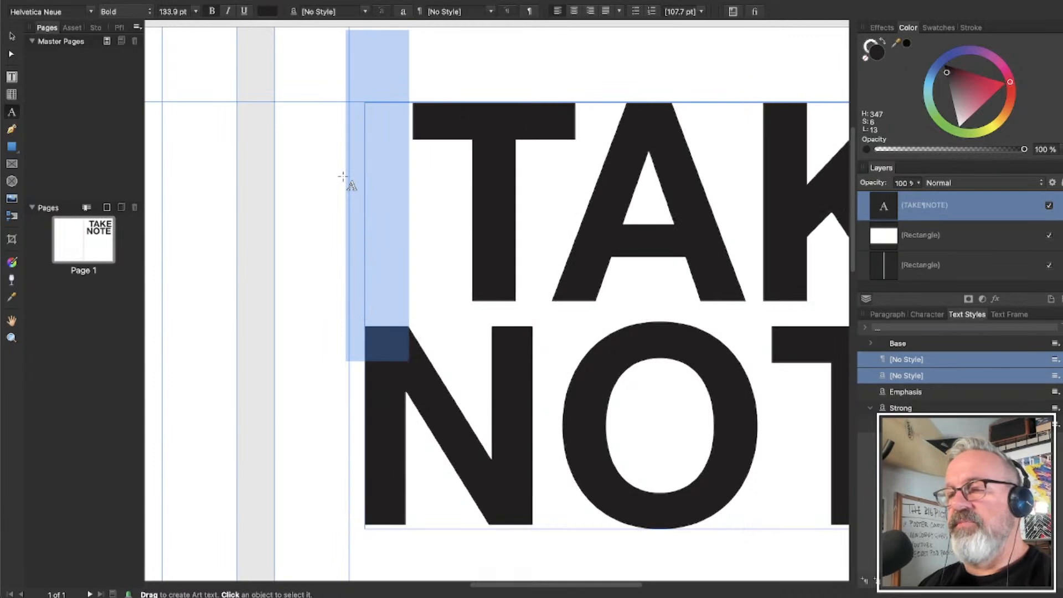
key("alt+Left")
key("alt+Left")
key("alt+Left")
key("alt+Left")
key("alt+Left")
key("alt+Left")
key("alt+Left")
key("alt+Left")
key("alt+Left")
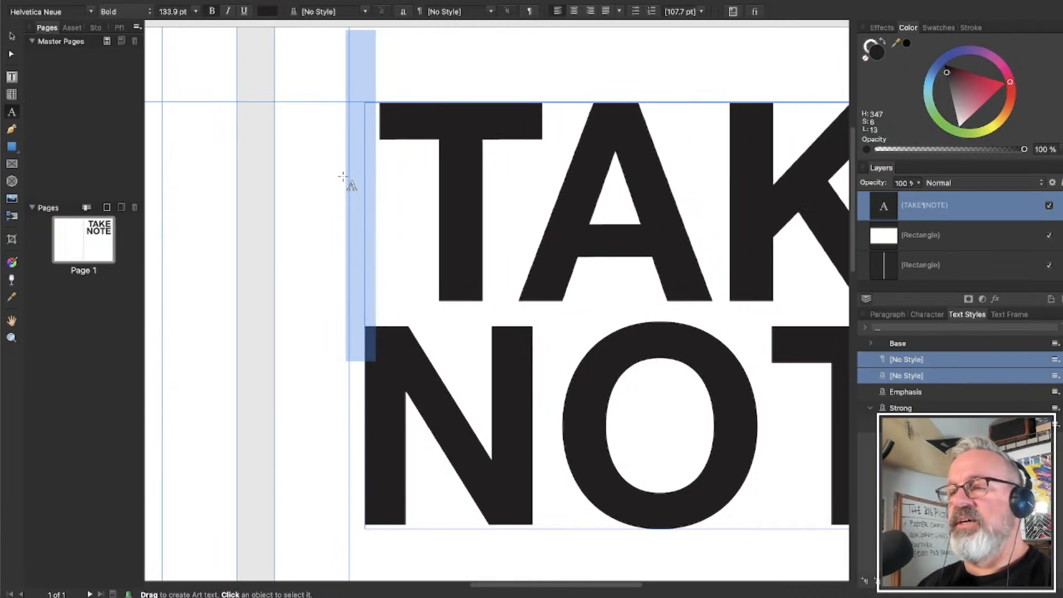
key("alt+Left")
key("alt+Left")
key("alt+Left")
key("alt+Left")
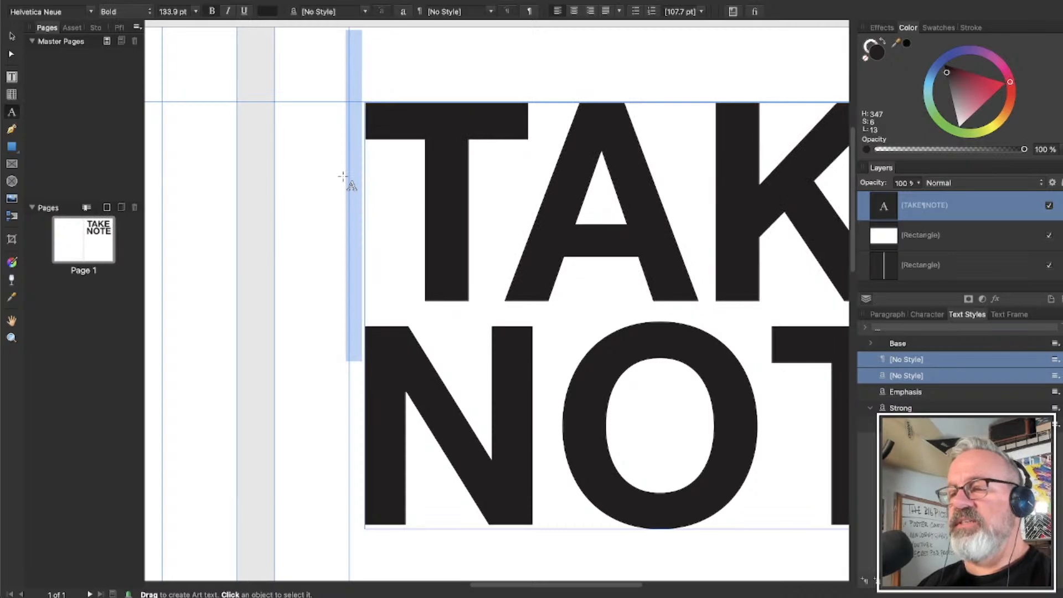
key("Escape")
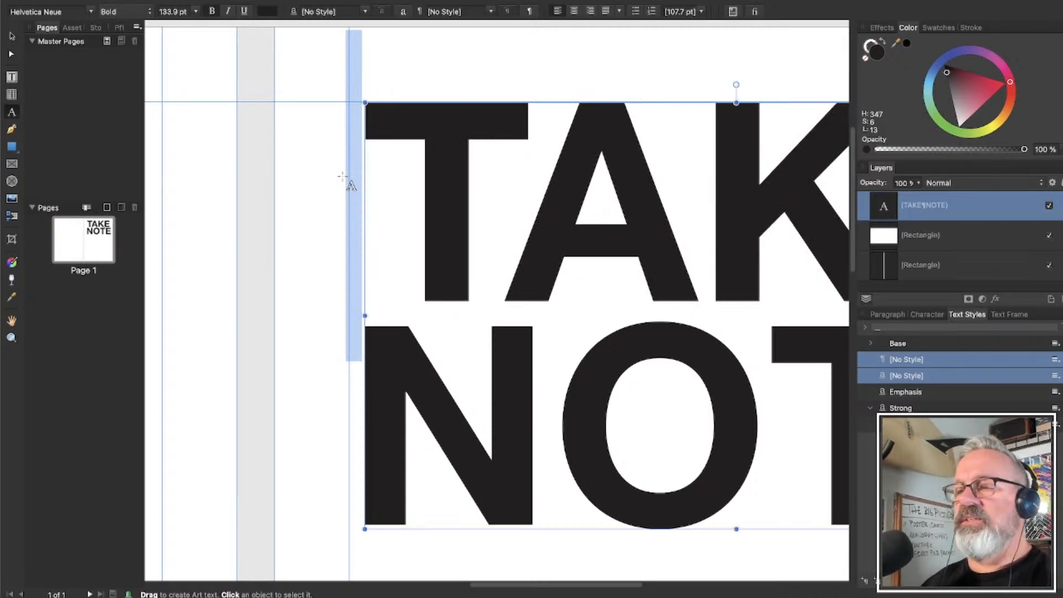
Move the title left so both lines snap to the front cover's left margin guide, and deselect it
left_click(11, 38)
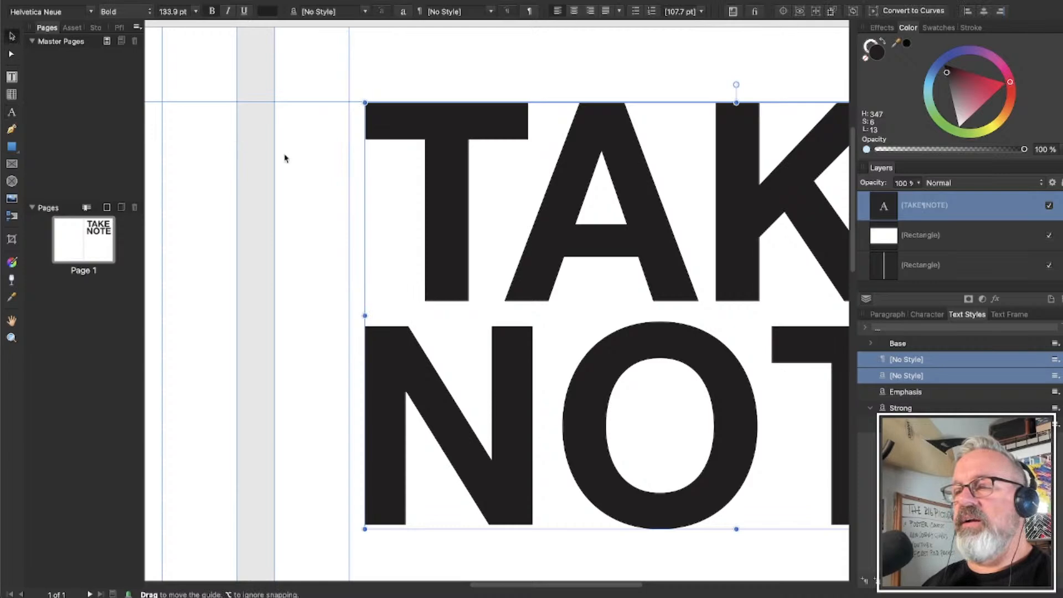
left_click_drag(433, 217, 417, 218)
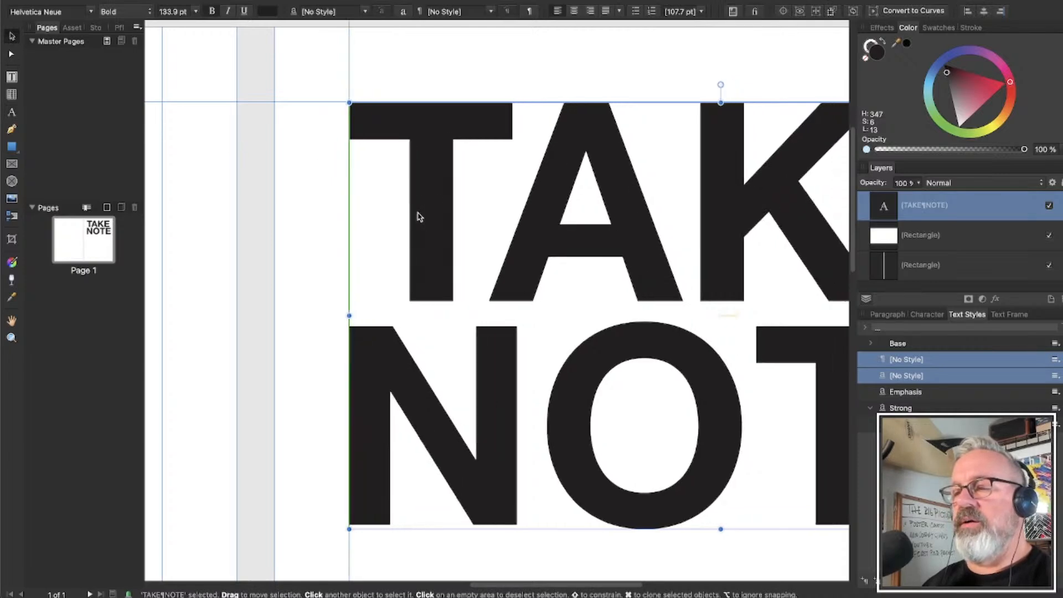
left_click(228, 185)
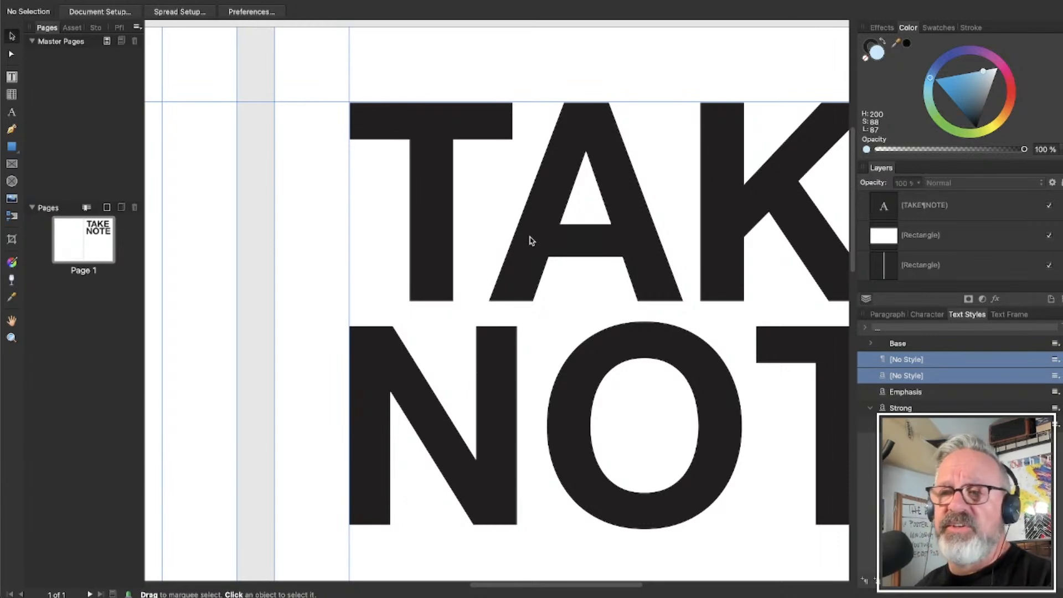
Tighten the kerning between the T and A of TAKE
scroll(572, 232, "down", 3)
scroll(620, 249, "down", 2)
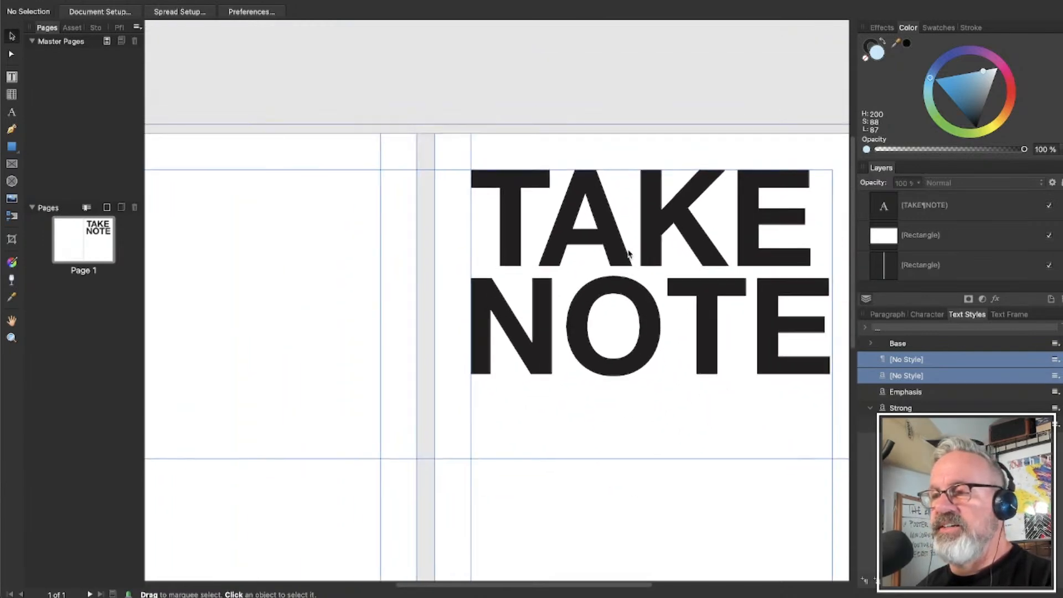
scroll(628, 255, "up", 4)
scroll(363, 237, "down", 1)
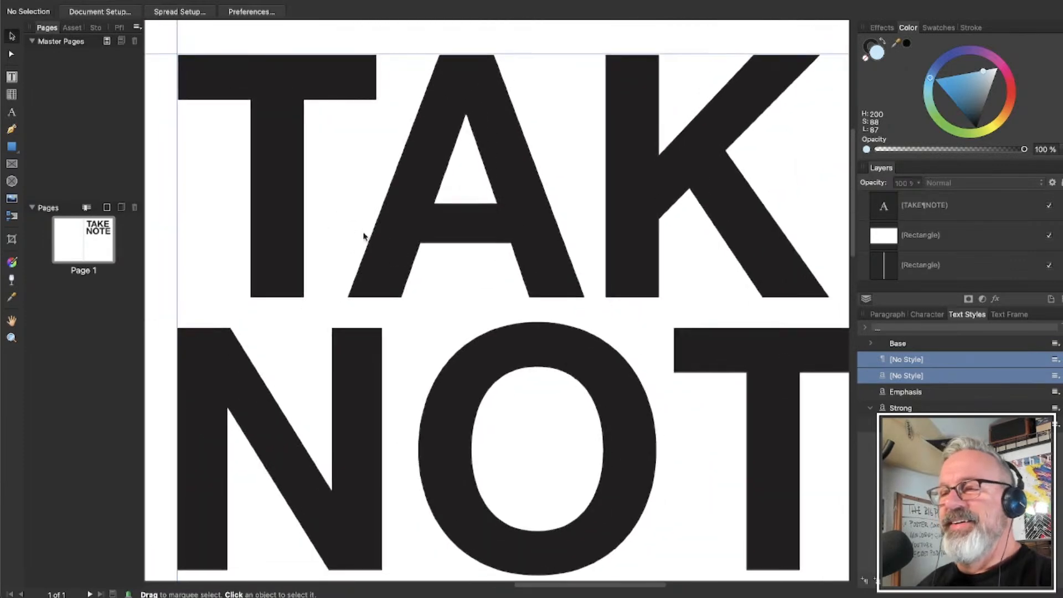
left_click(341, 212)
double_click(342, 212)
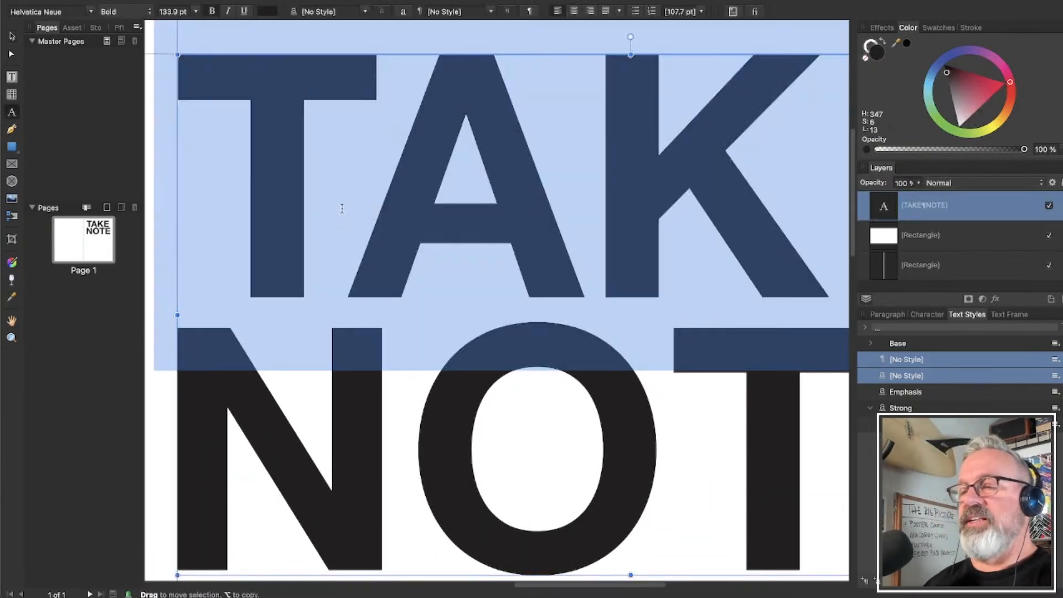
left_click(342, 208)
key("alt+Left")
key("alt+Left")
key("alt+Left")
key("alt+Left")
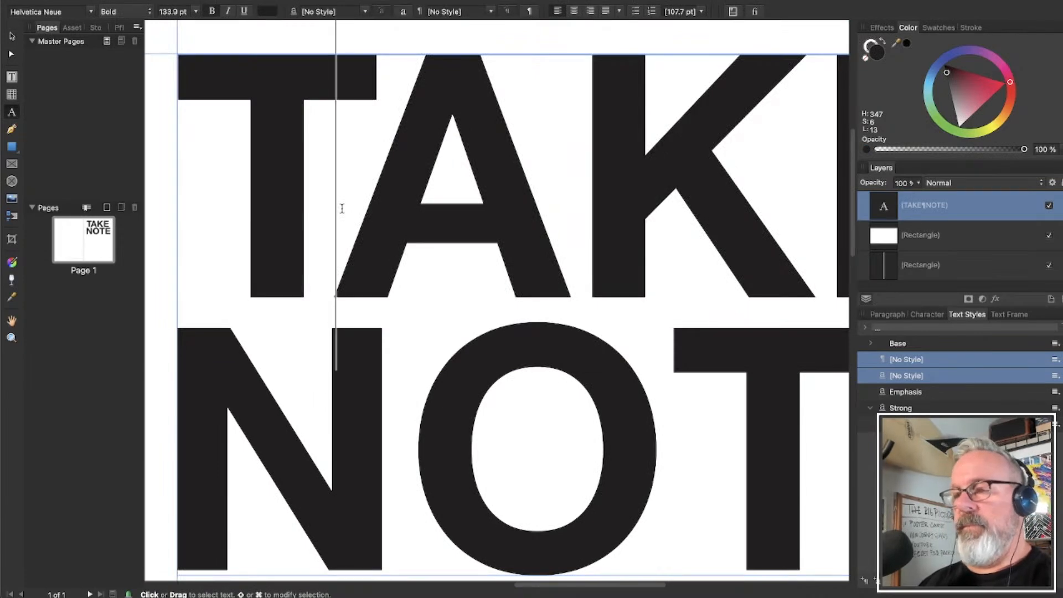
key("alt+Left")
Tighten the kerning slightly between the K and E of TAKE
scroll(342, 208, "up", 3)
key("Right")
key("Right")
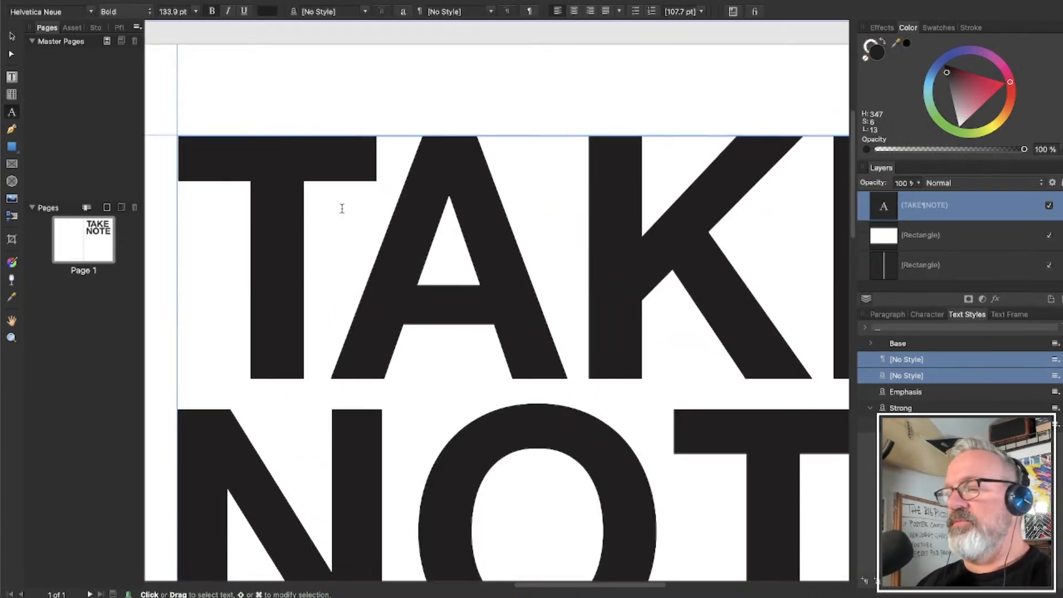
key("alt+Left")
Tighten the kerning between the T and E of NOTE
scroll(342, 208, "right", 10)
scroll(341, 208, "up", 3)
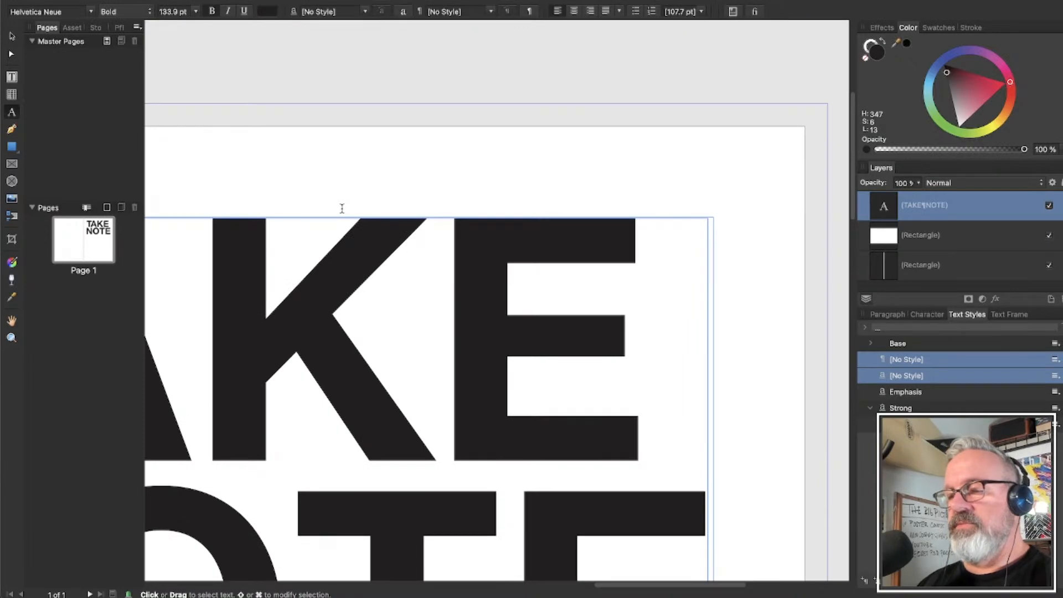
scroll(342, 208, "down", 10)
scroll(342, 208, "up", 1)
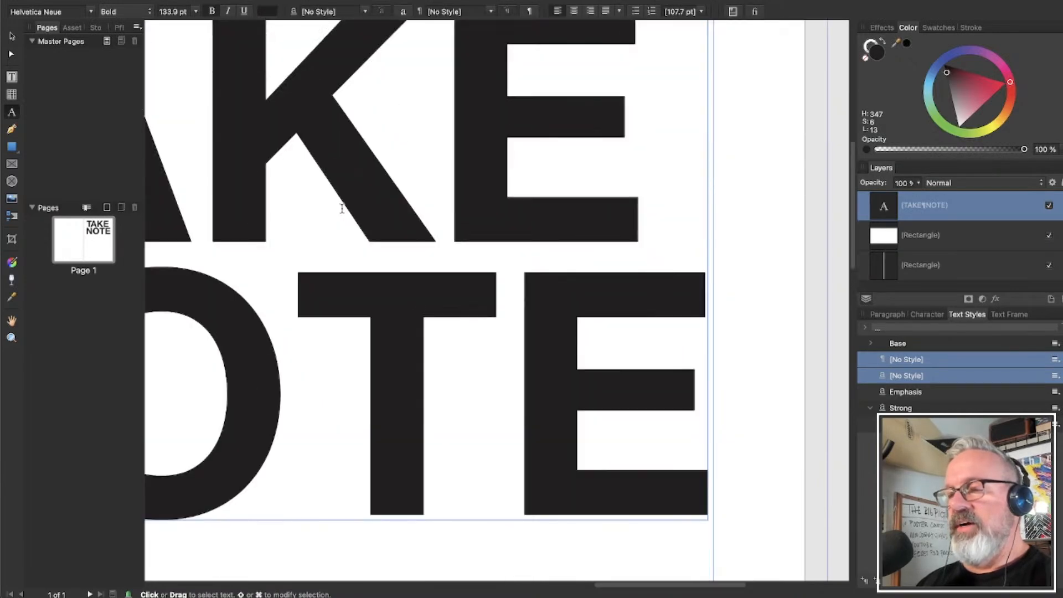
scroll(341, 208, "up", 5)
scroll(342, 208, "up", 3)
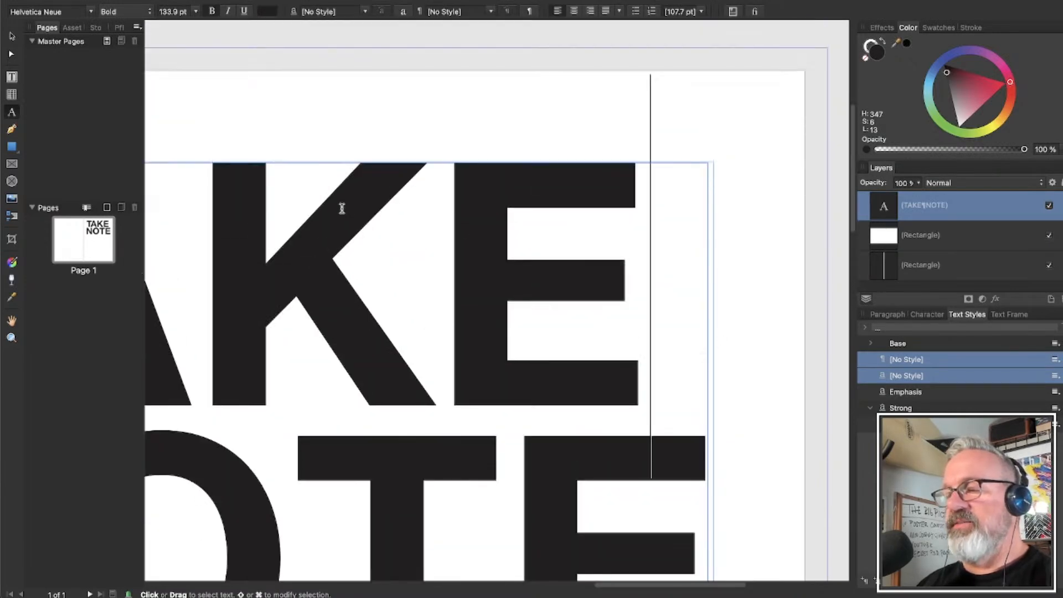
scroll(342, 208, "left", 15)
scroll(342, 208, "up", 3)
scroll(342, 208, "down", 12)
scroll(341, 208, "right", 20)
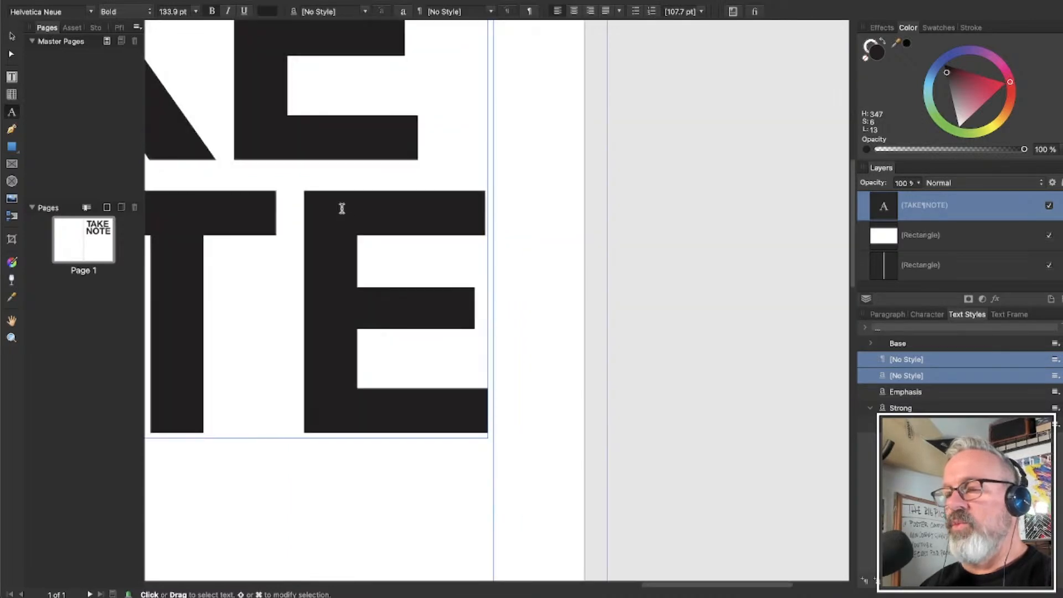
left_click(281, 230)
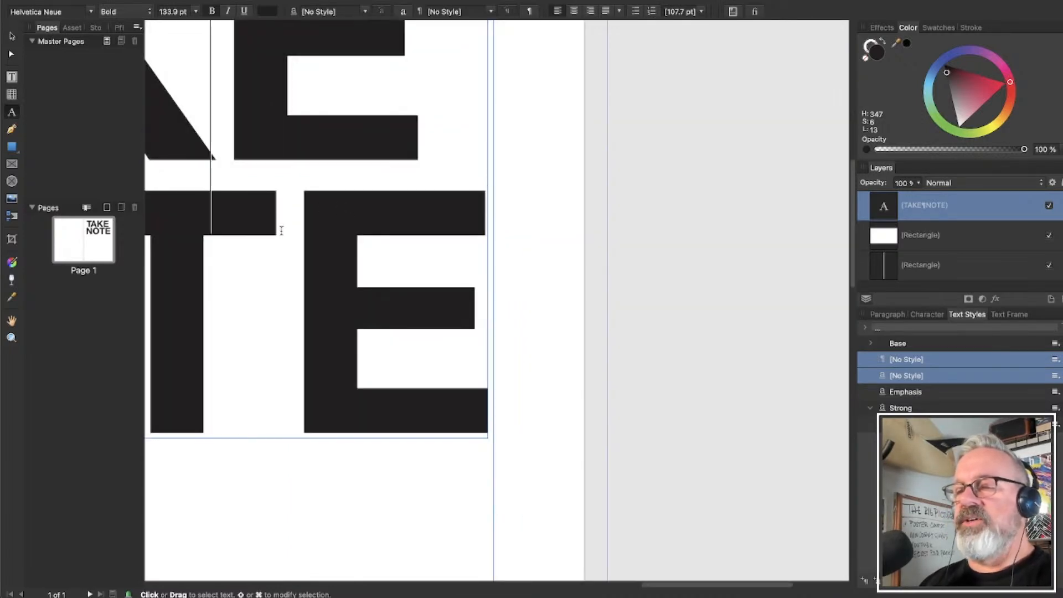
key("Down")
key("alt+Left")
key("alt+Left")
Tighten the kerning between the O and T of NOTE
key("Left")
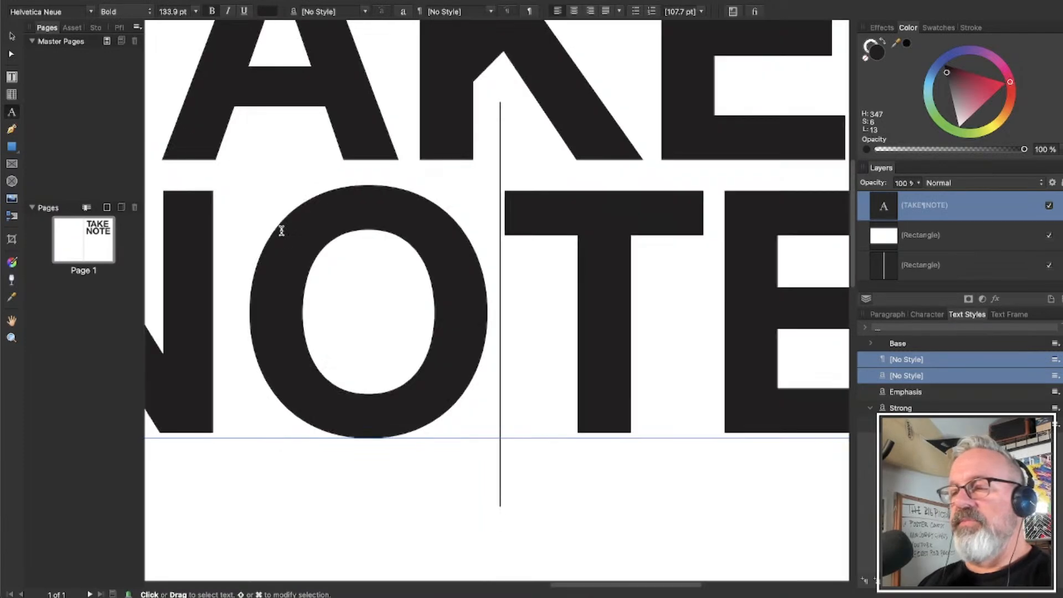
key("alt+Left")
key("alt+Left")
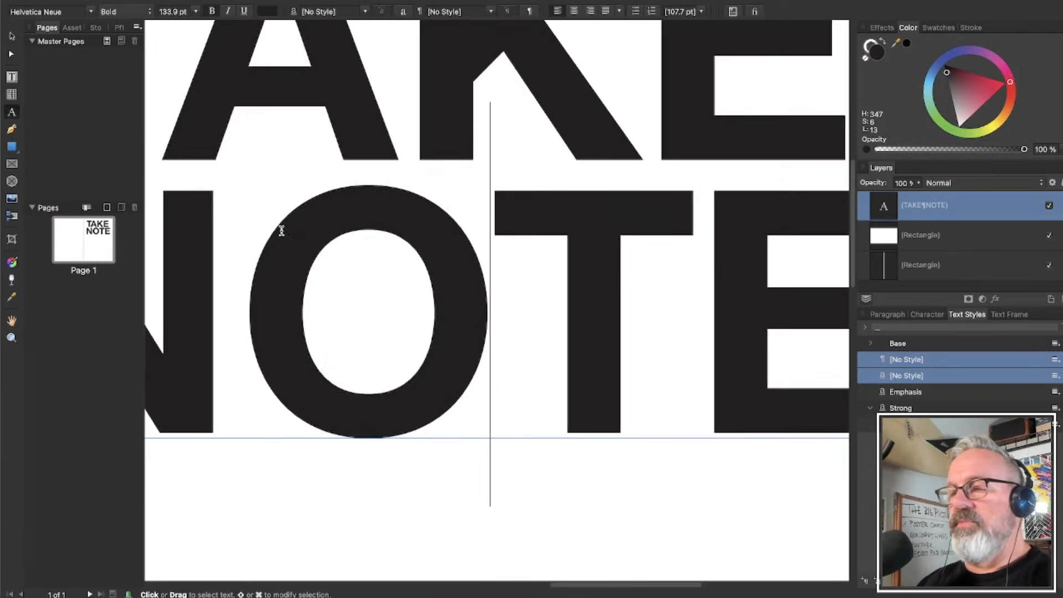
key("alt+Left")
Tighten the kerning between the N and O of NOTE
key("Left")
key("alt+Left")
key("alt+Left")
key("alt+Left")
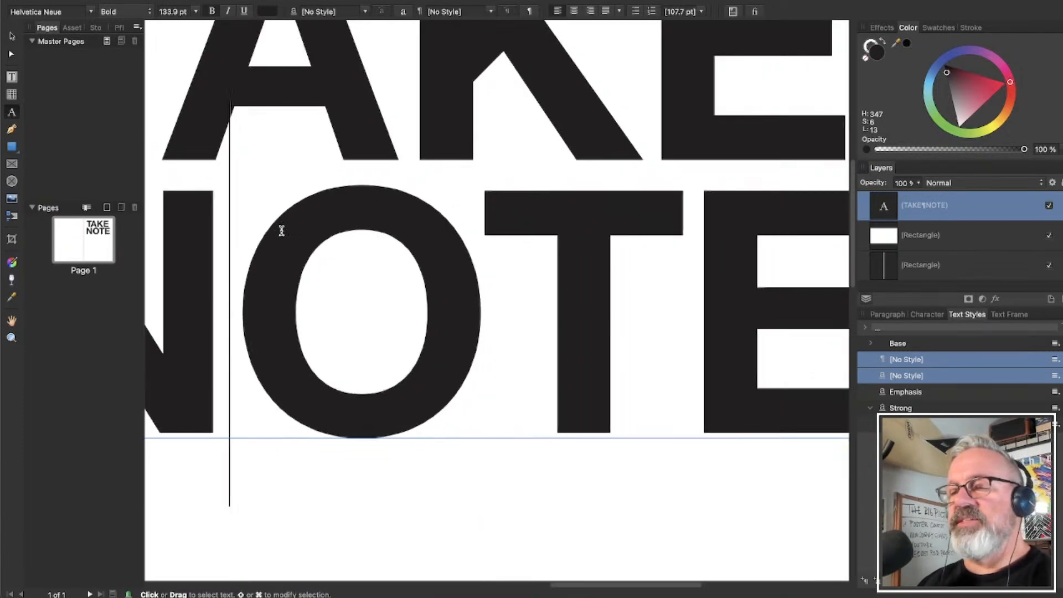
key("alt+Left")
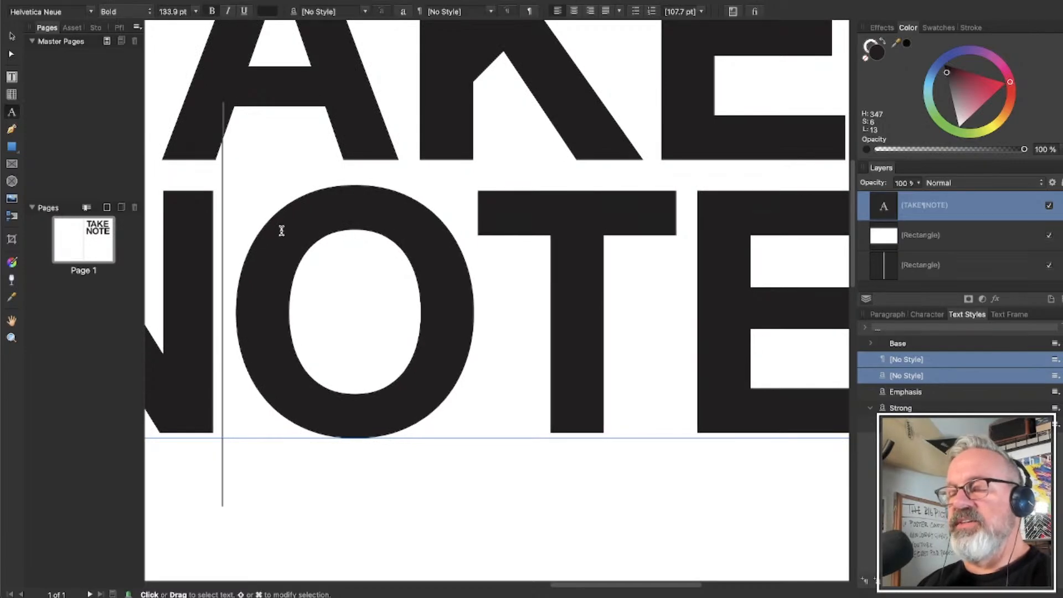
key("alt+Left")
key("Left")
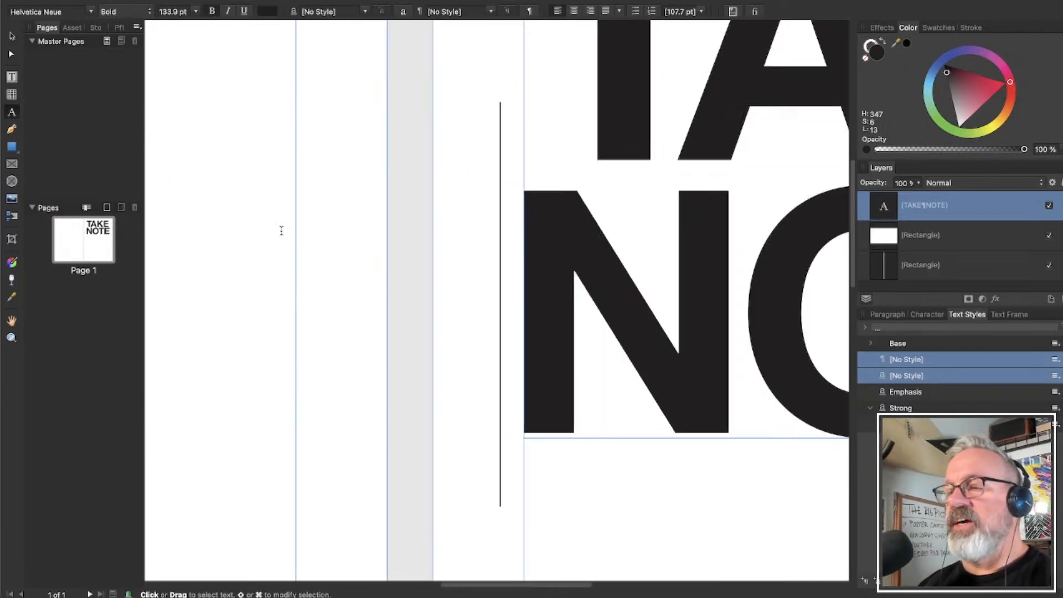
Tighten the leading of the NOTE line to 101.3 pt so it sits closer beneath TAKE
scroll(360, 215, "down", 5)
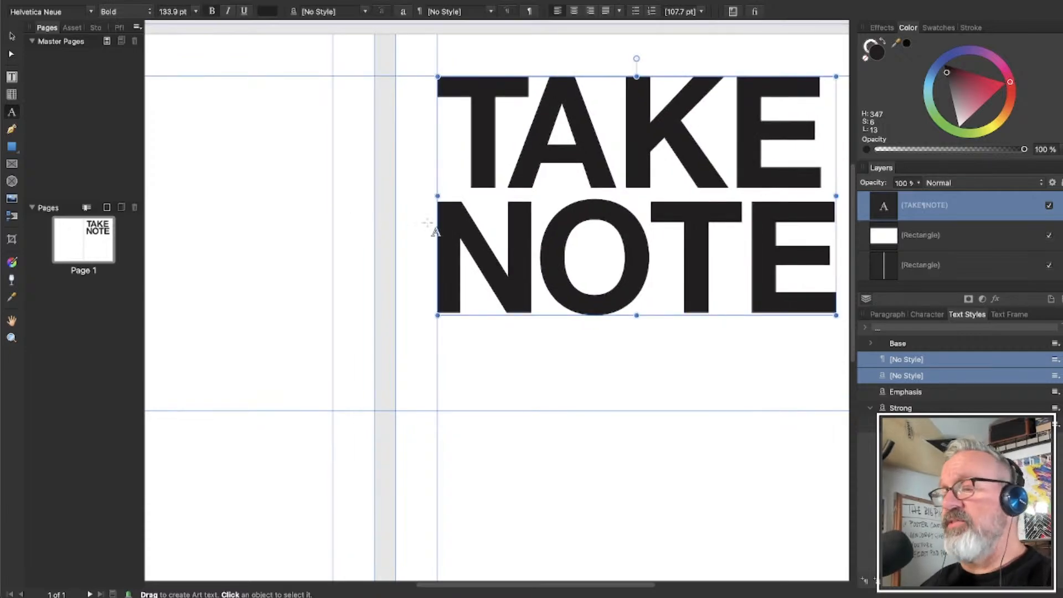
triple_click(721, 255)
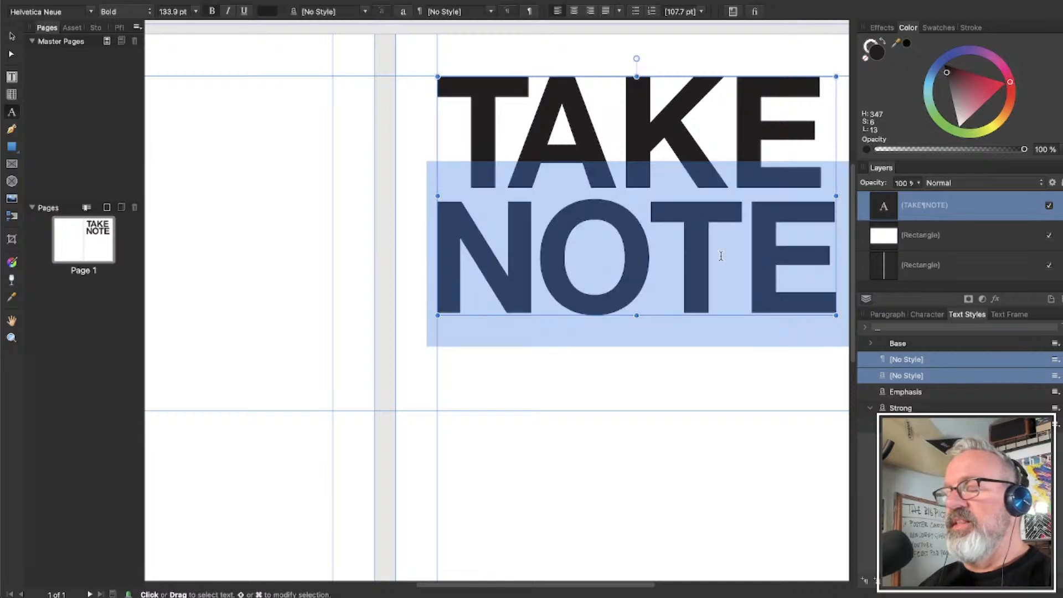
key("alt+Up")
key("alt+Up")
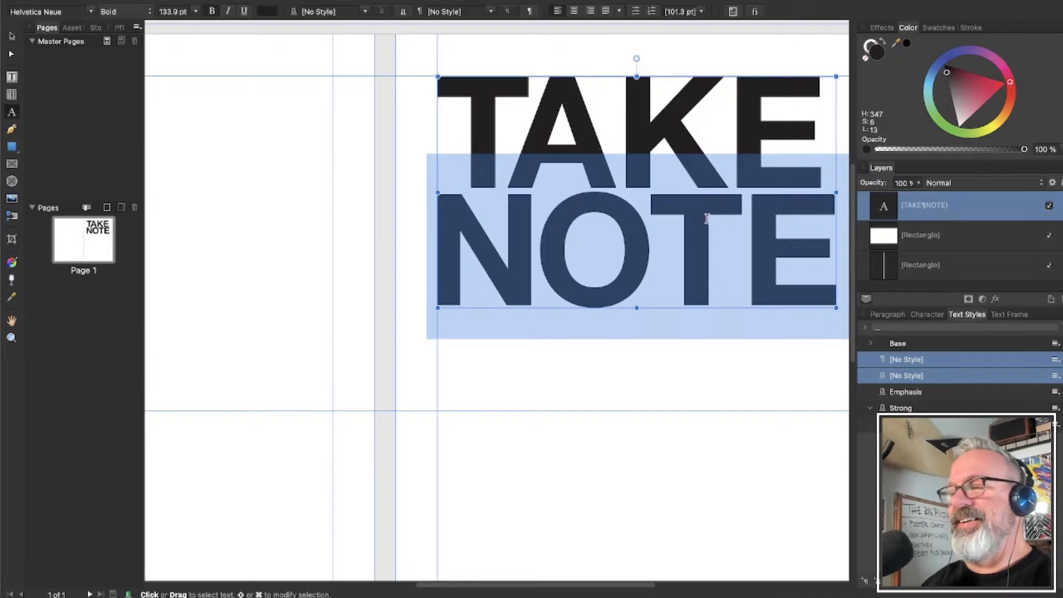
Loosen the kerning between the T and A of TAKE by one small increment
scroll(541, 147, "up", 3)
left_click(488, 145)
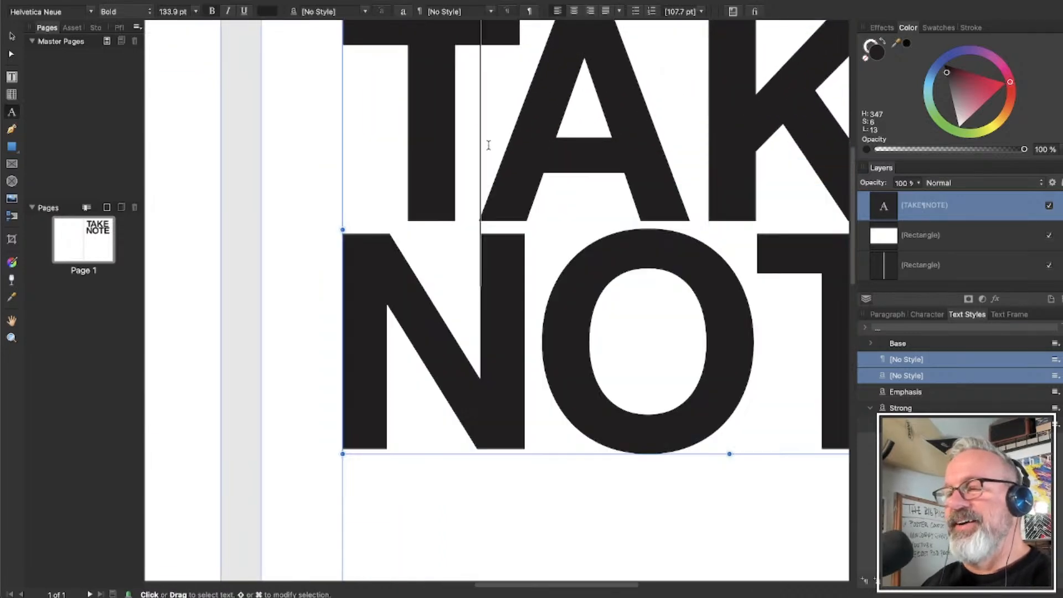
key("alt+Right")
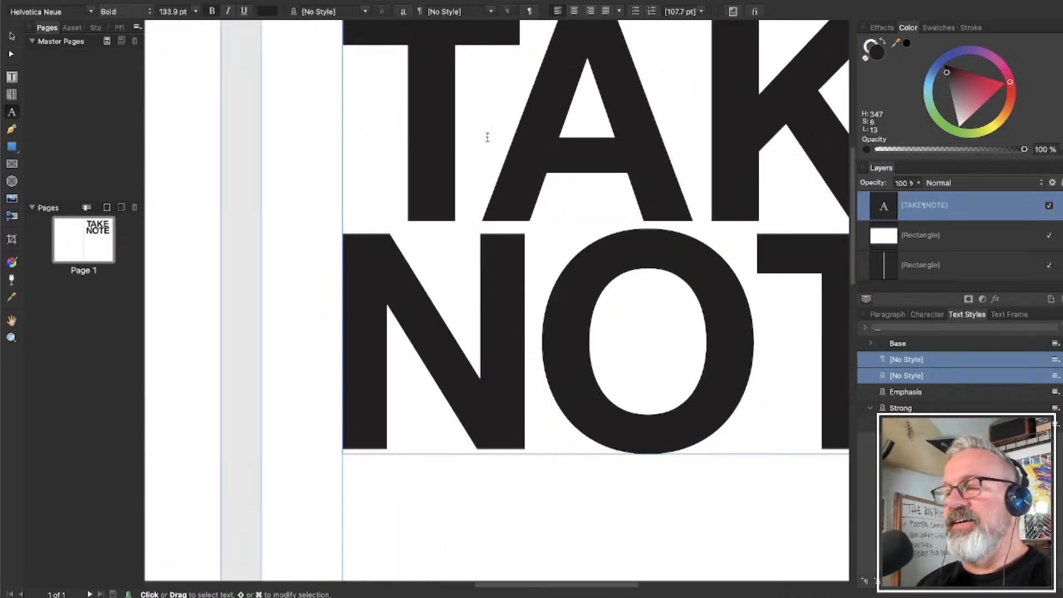
Tighten the kerning between the T and A of TAKE and scale the title proportionally to 140.5 pt, reaching the front cover's outer margin guide
key("alt+Left")
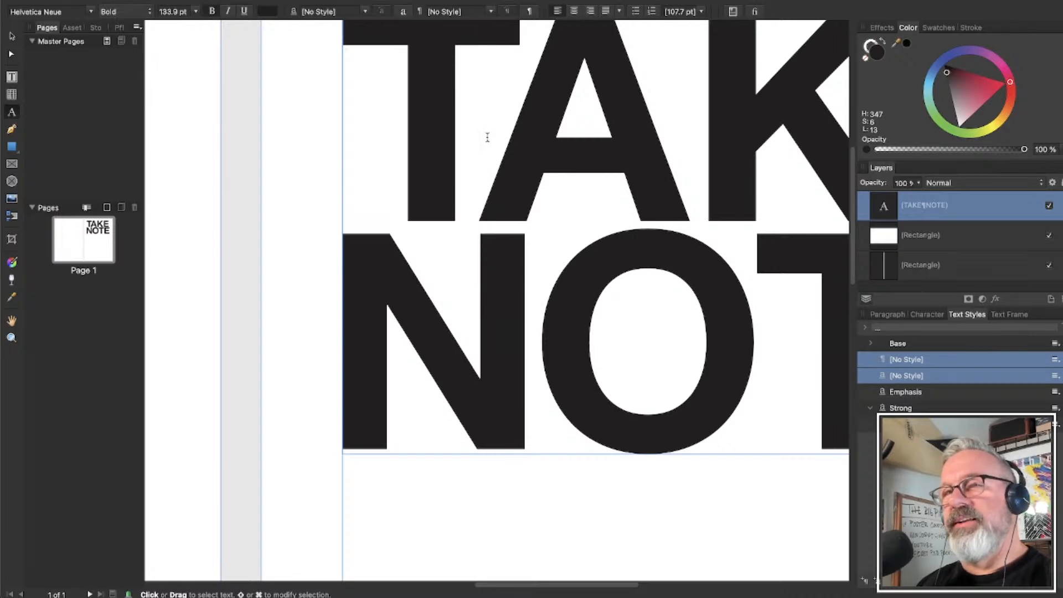
key("Escape")
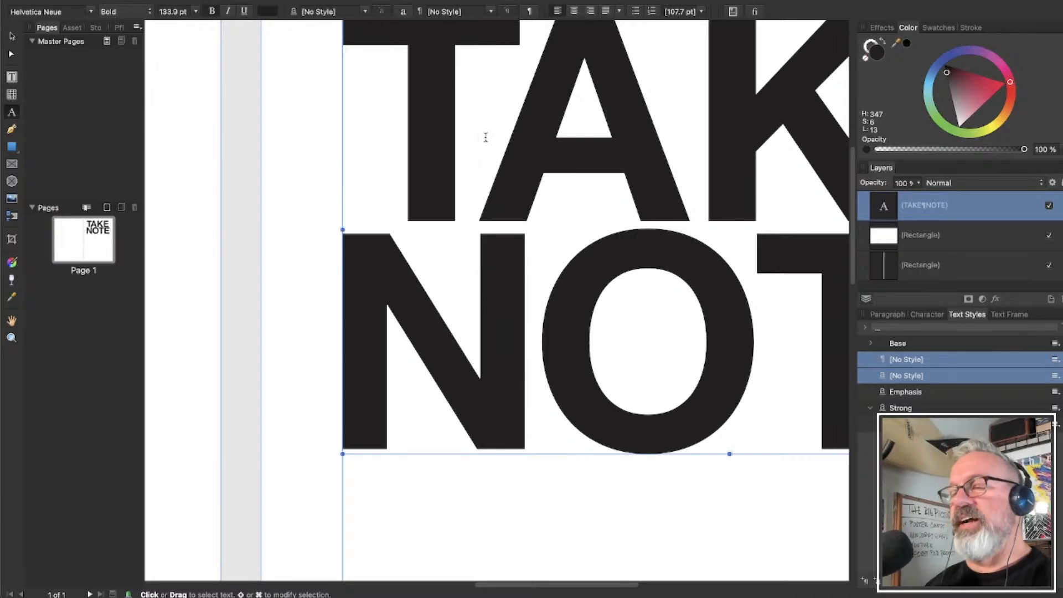
left_click(13, 36)
scroll(629, 177, "down", 3)
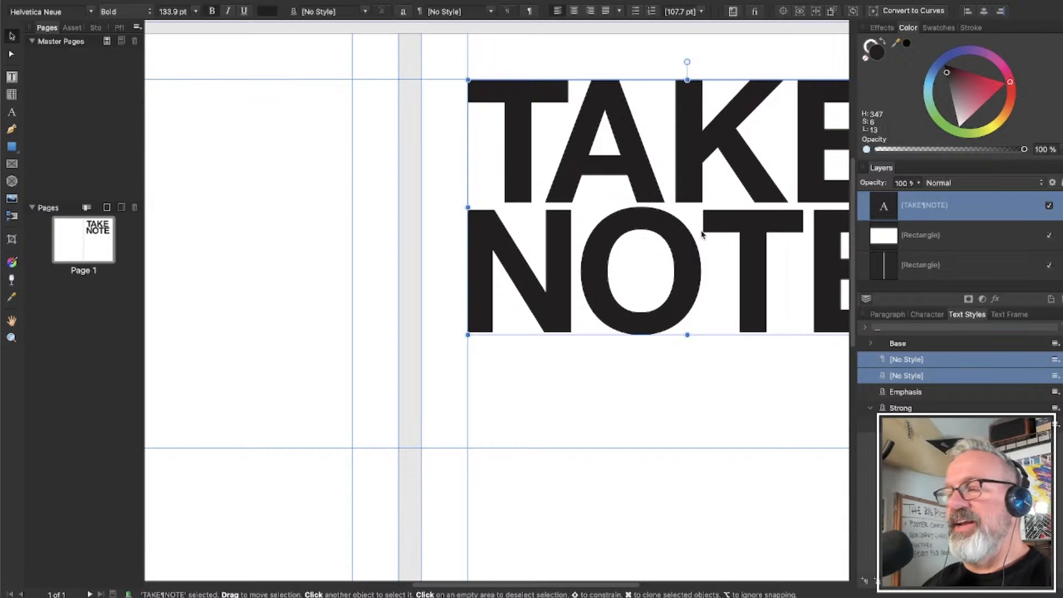
scroll(701, 234, "right", 5)
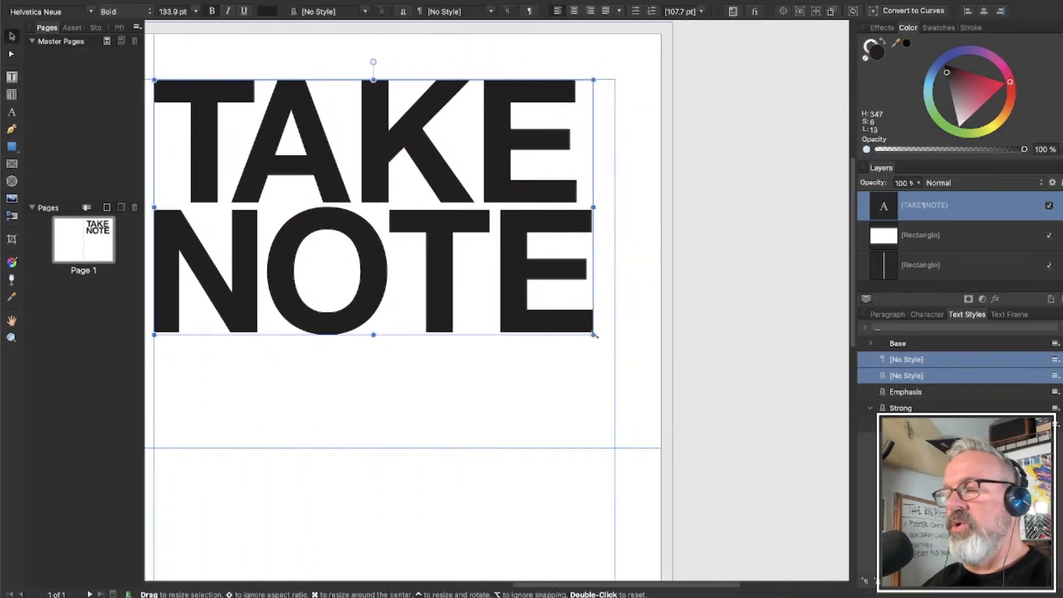
left_click_drag(593, 334, 615, 348)
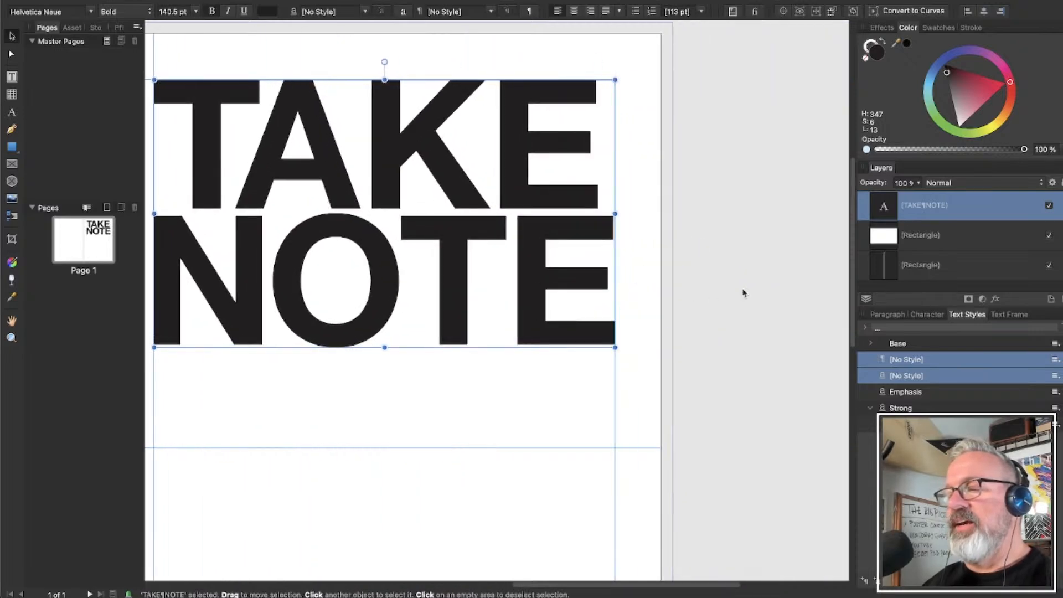
Loosen the leading of the NOTE line to 109.6 pt
left_click(742, 293)
triple_click(454, 271)
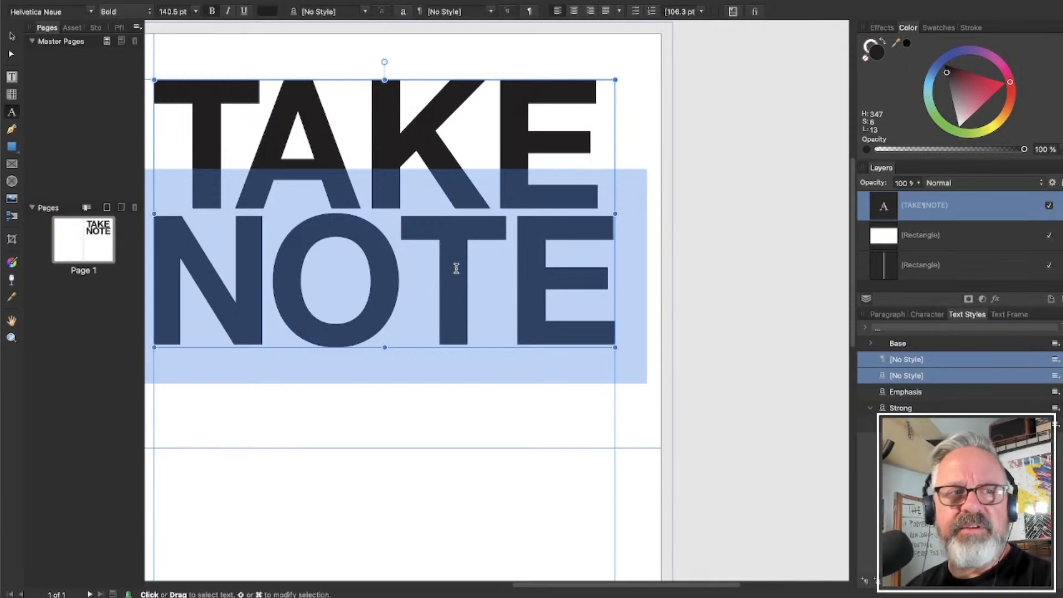
key("alt+Down")
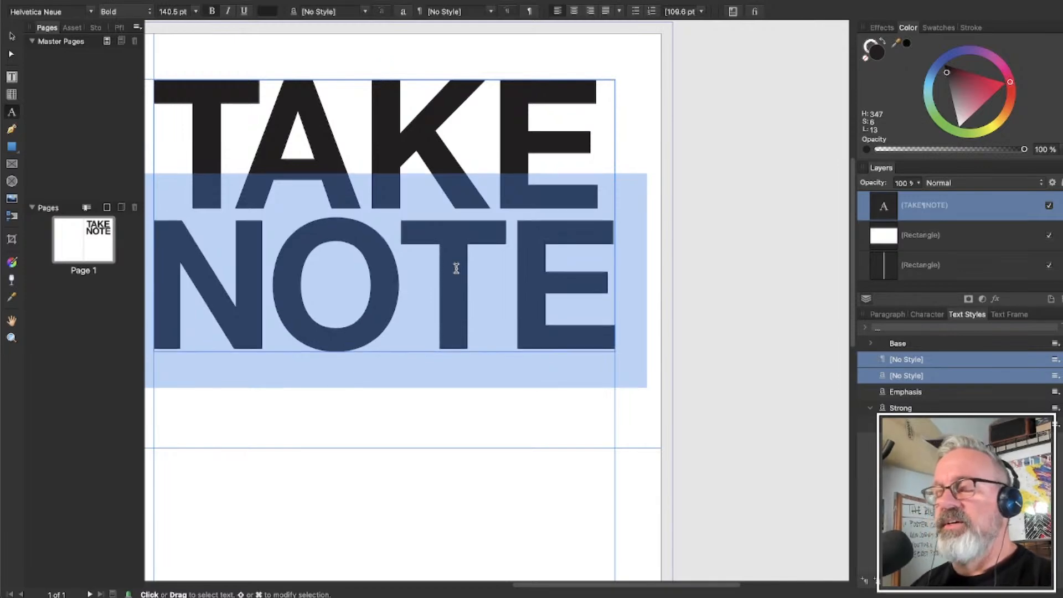
Tighten the kerning between the T and A of TAKE by one small increment
left_click(419, 215)
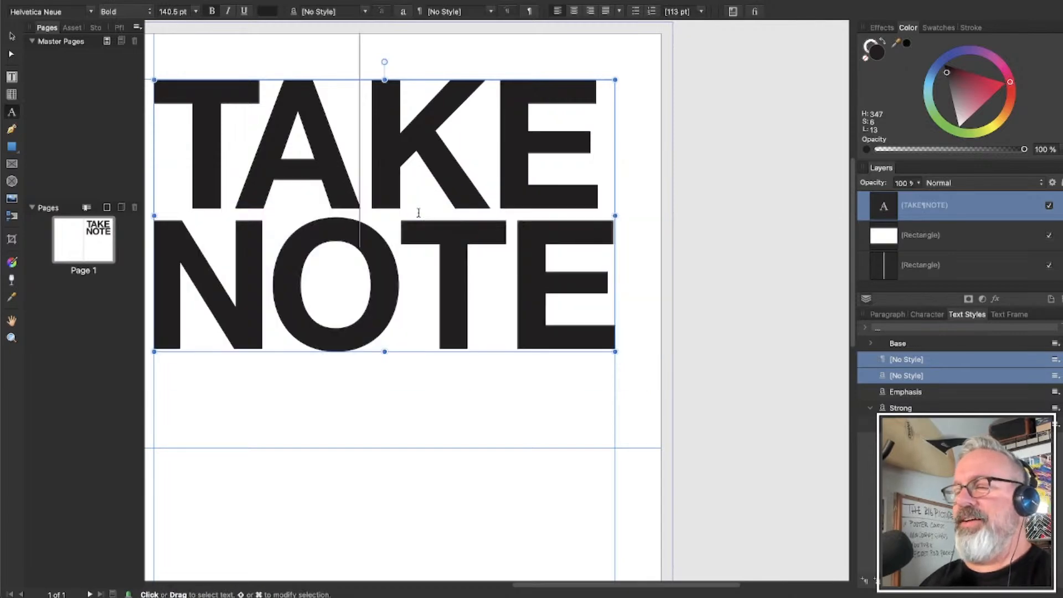
scroll(420, 216, "left", 5)
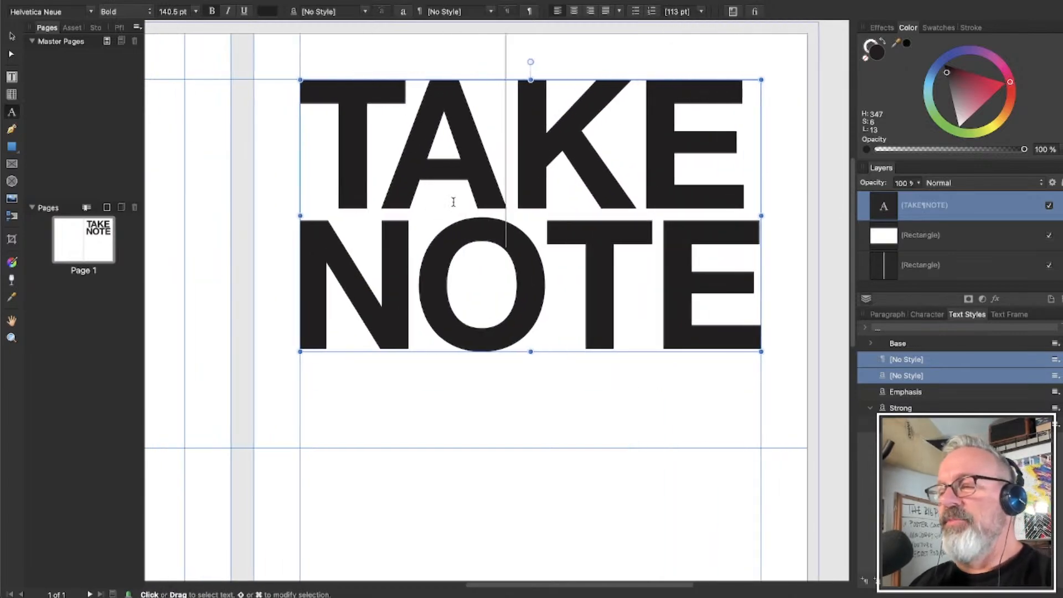
key("Left")
key("alt+Left")
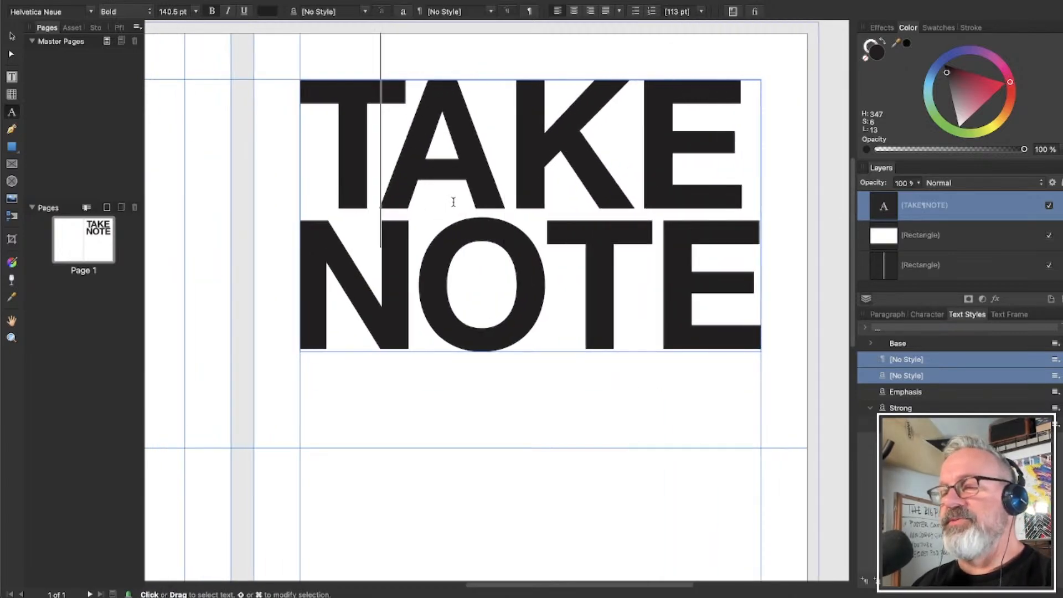
Tighten the kerning between the A and K of TAKE by one small increment and leave text editing
key("Down")
key("Right")
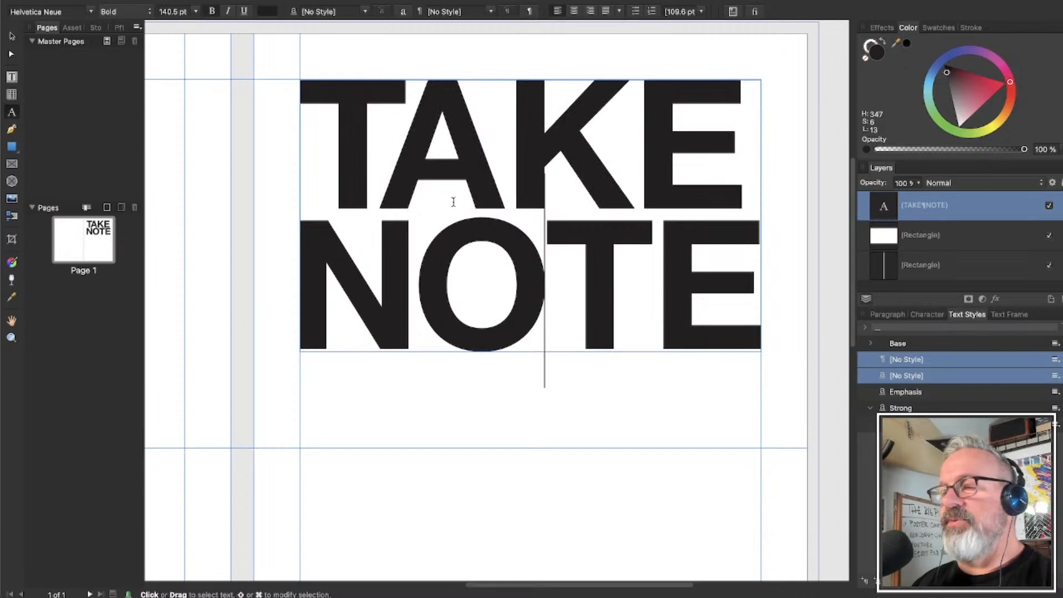
key("Up")
key("alt+Left")
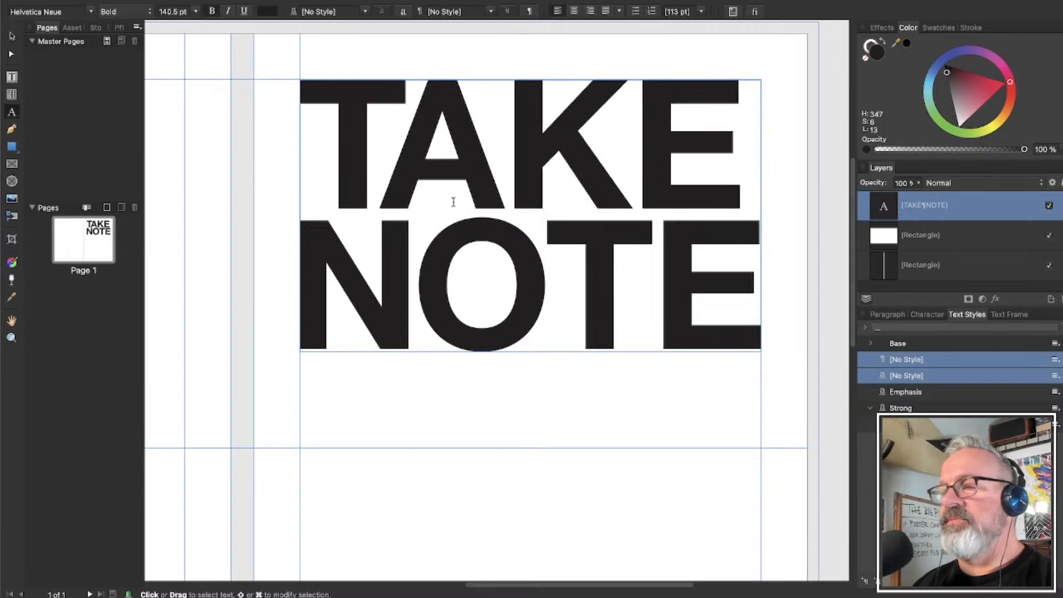
key("Escape")
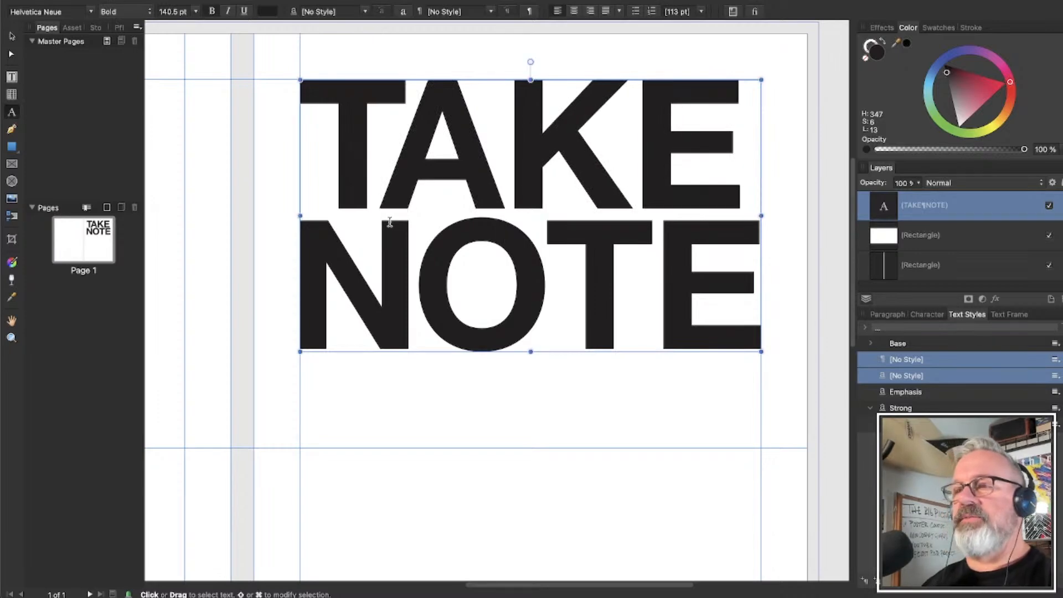
Examine the full cover spread in a clean preview with nothing selected, hiding the guides and the interface panels
left_click(12, 35)
key("Escape")
scroll(795, 244, "down", 3)
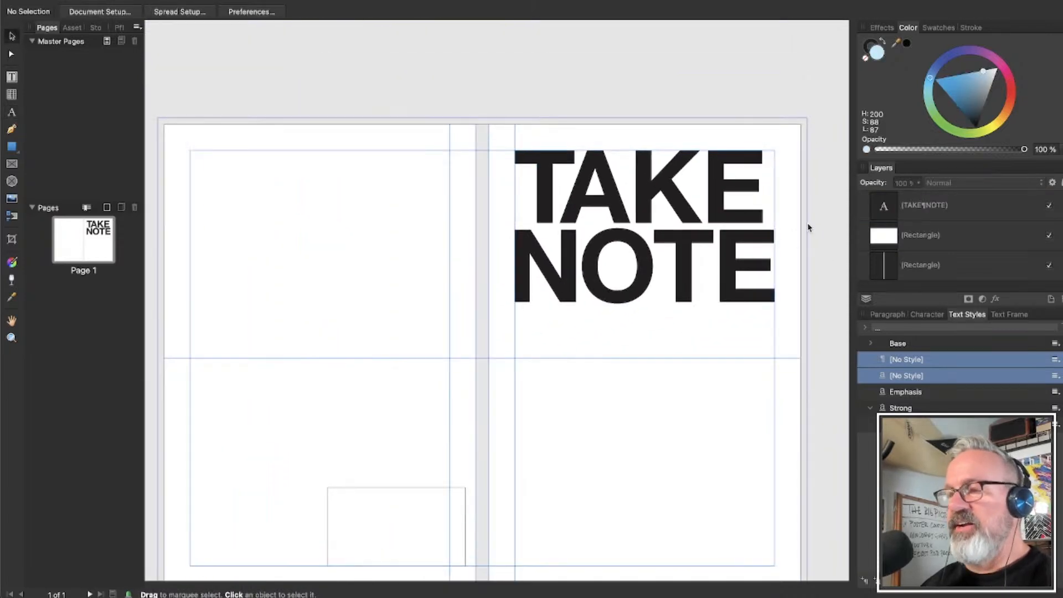
scroll(804, 221, "up", 3)
scroll(609, 188, "down", 1)
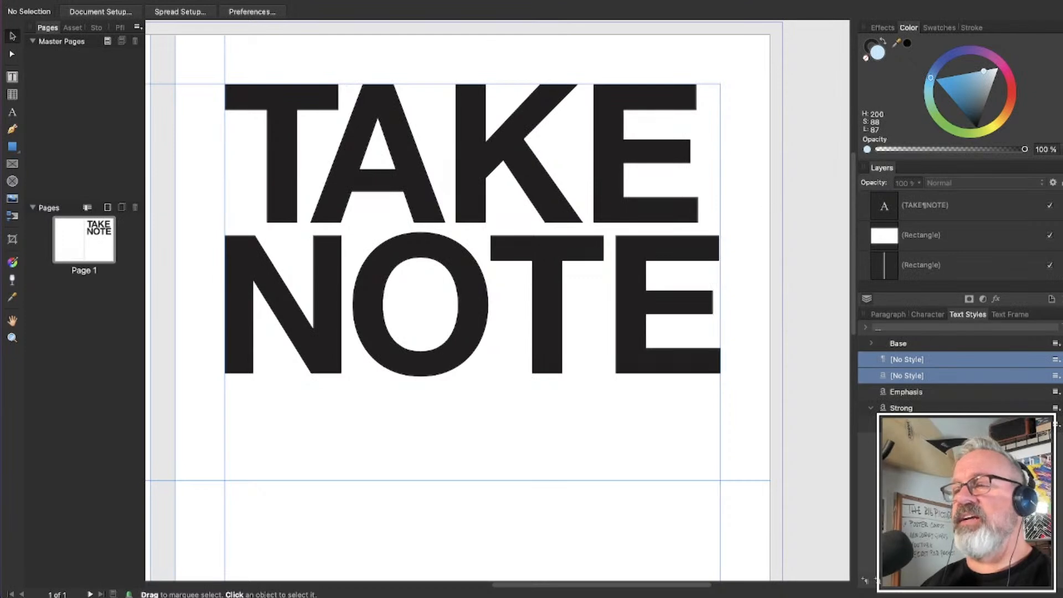
key("w")
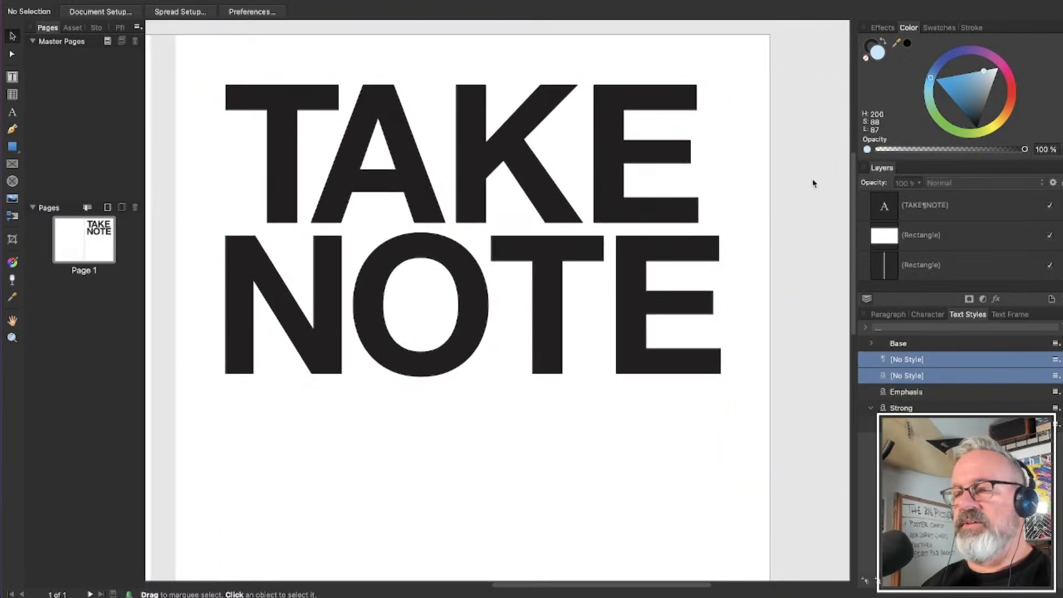
key("Tab")
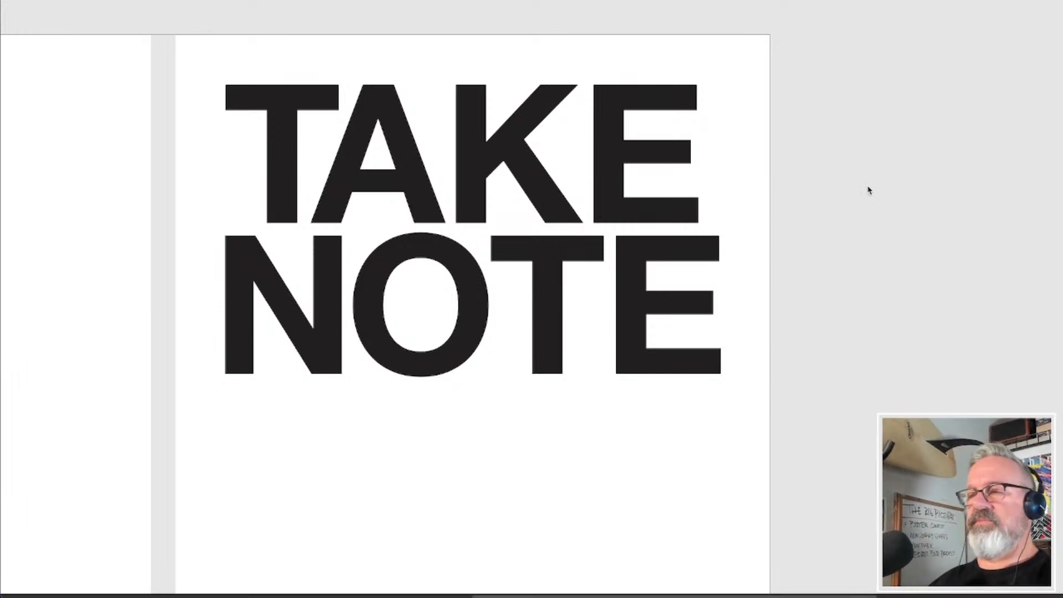
scroll(851, 193, "down", 2)
scroll(851, 194, "down", 4)
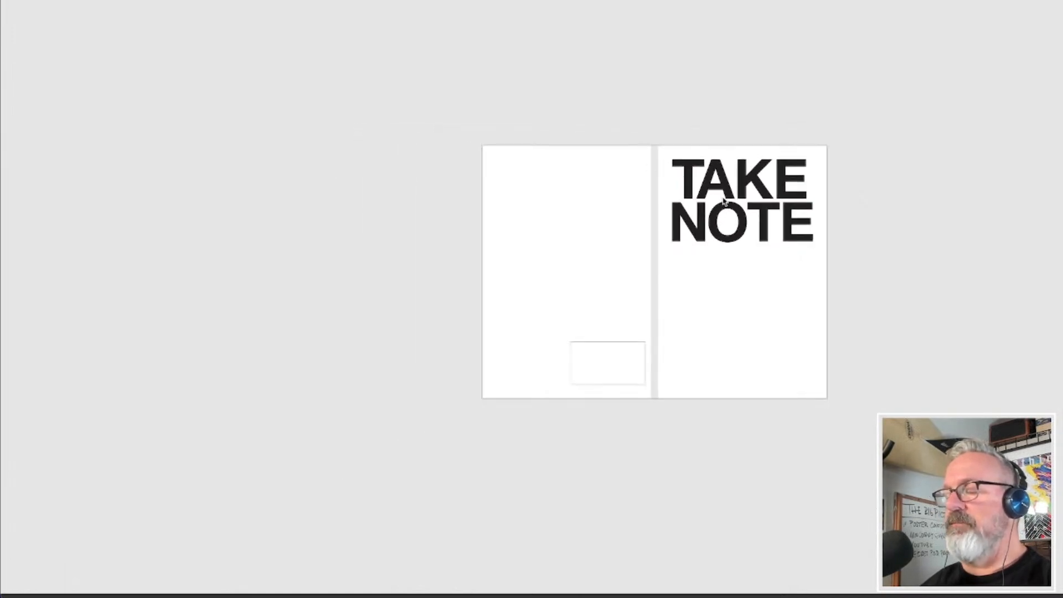
scroll(707, 191, "right", 4)
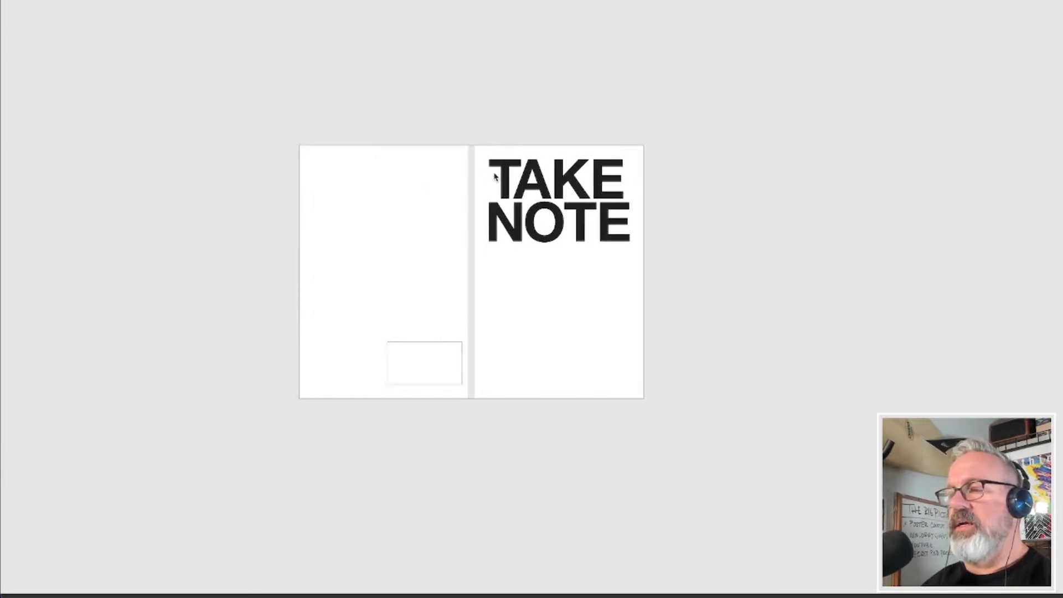
Open the TAKE NOTE title for text editing with the cursor before the T of TAKE
left_click(492, 177)
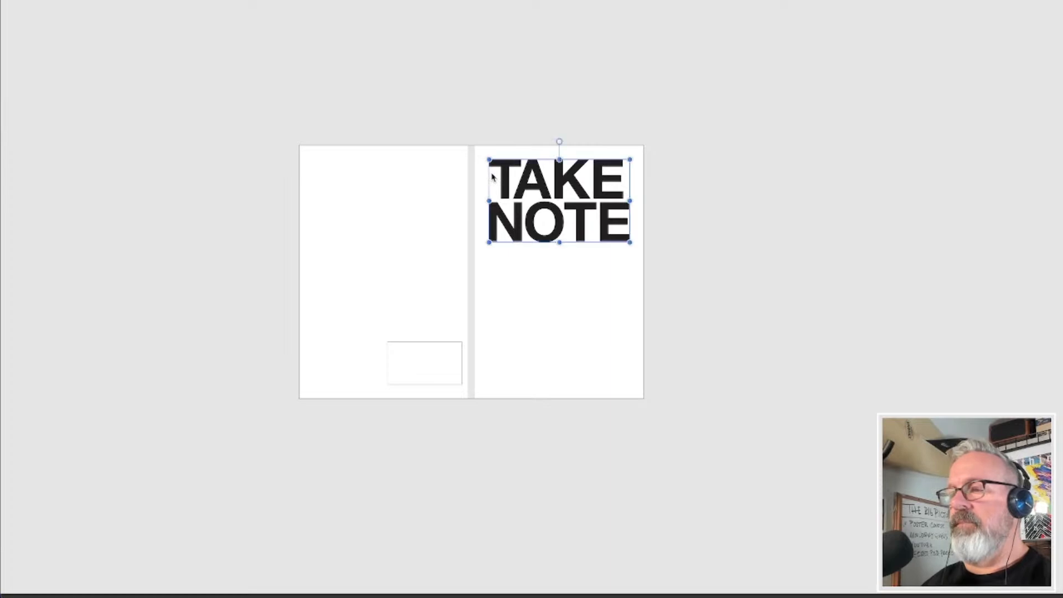
double_click(492, 176)
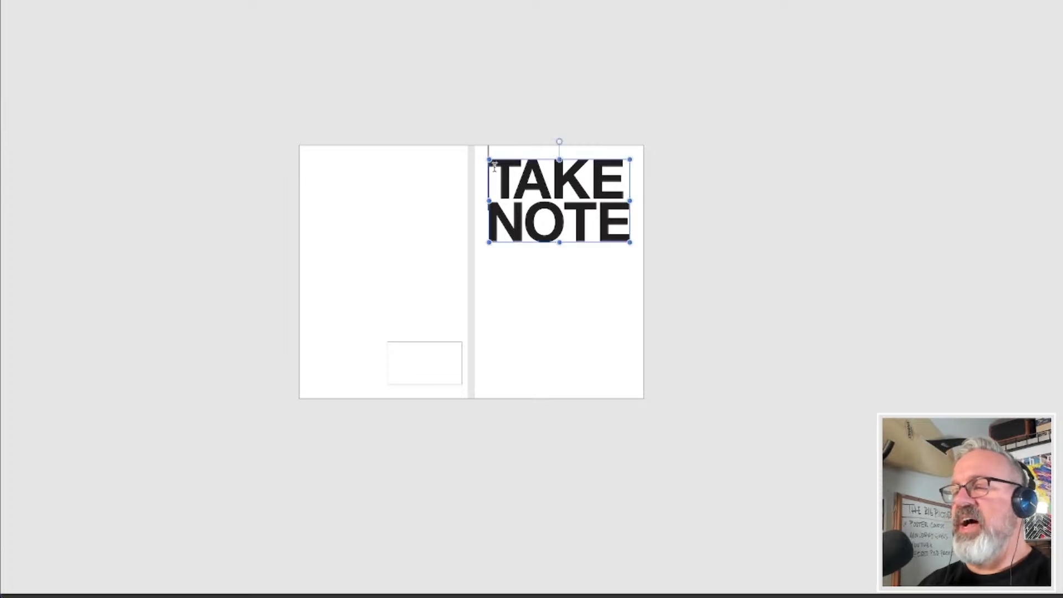
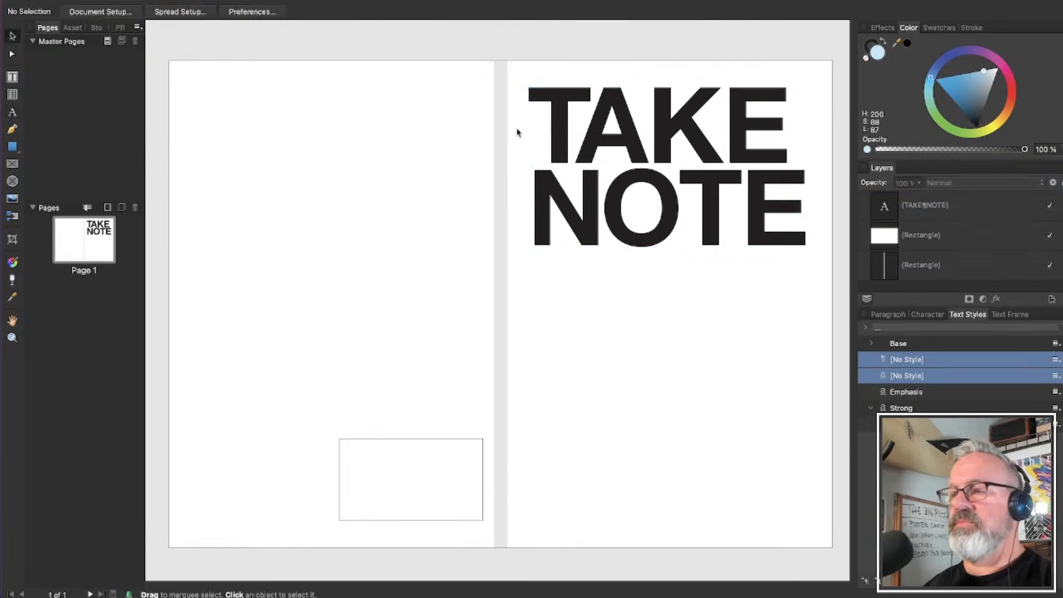
left_click(727, 226)
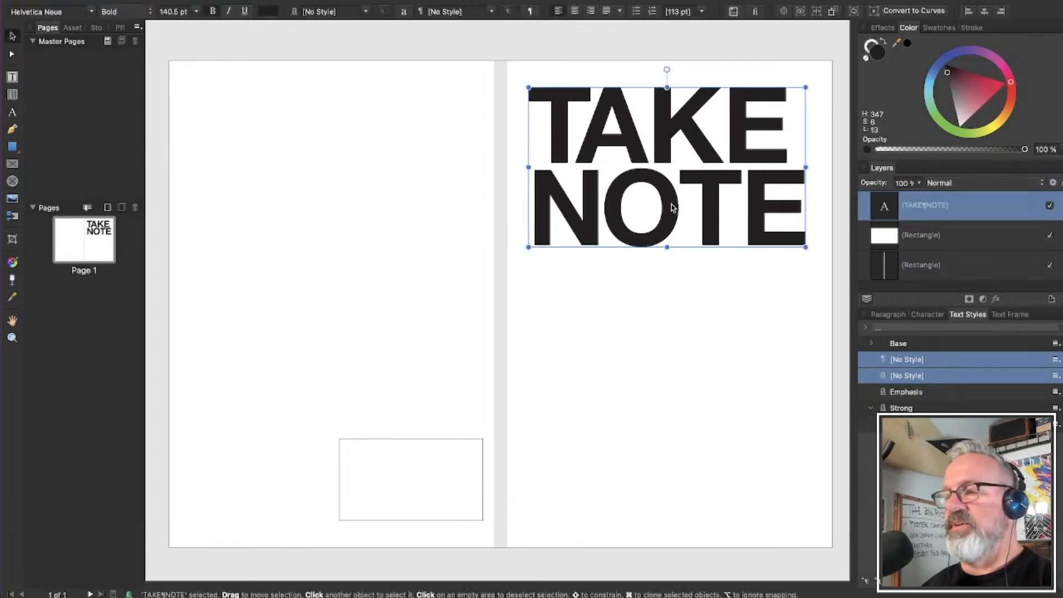
double_click(658, 231)
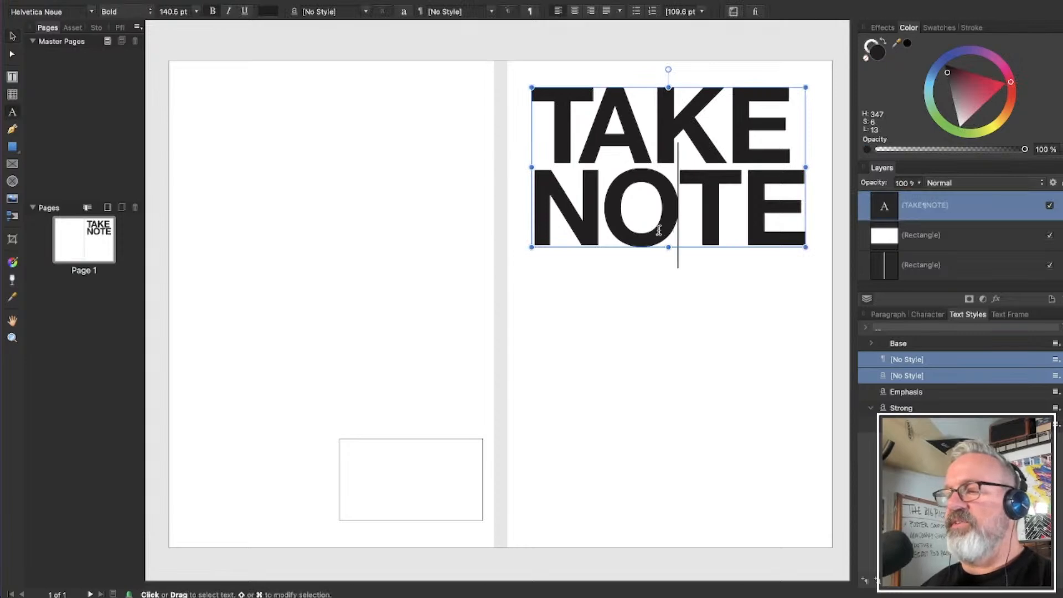
key("super+a")
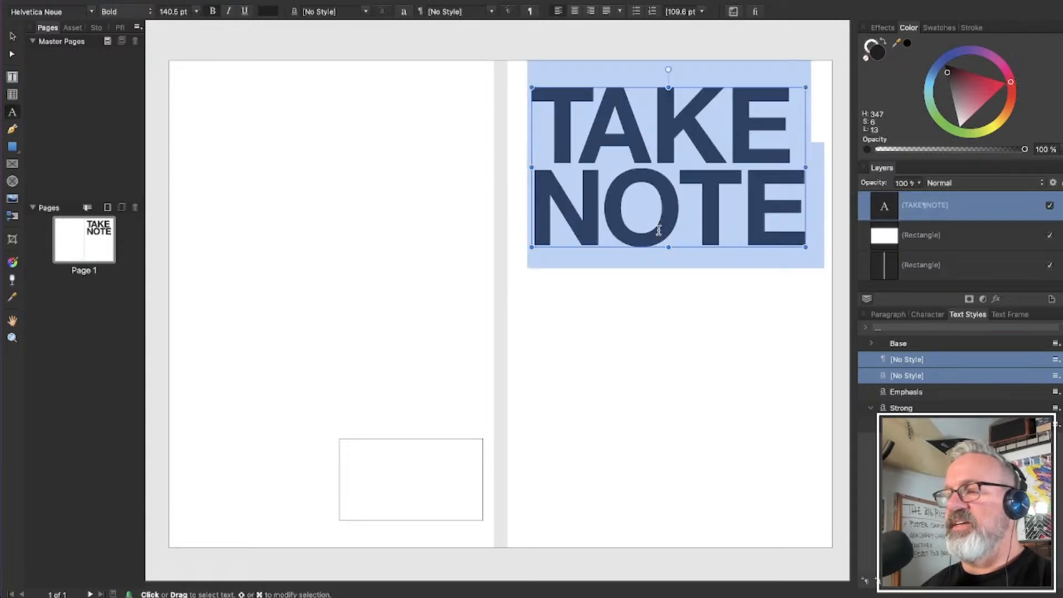
left_click(12, 37)
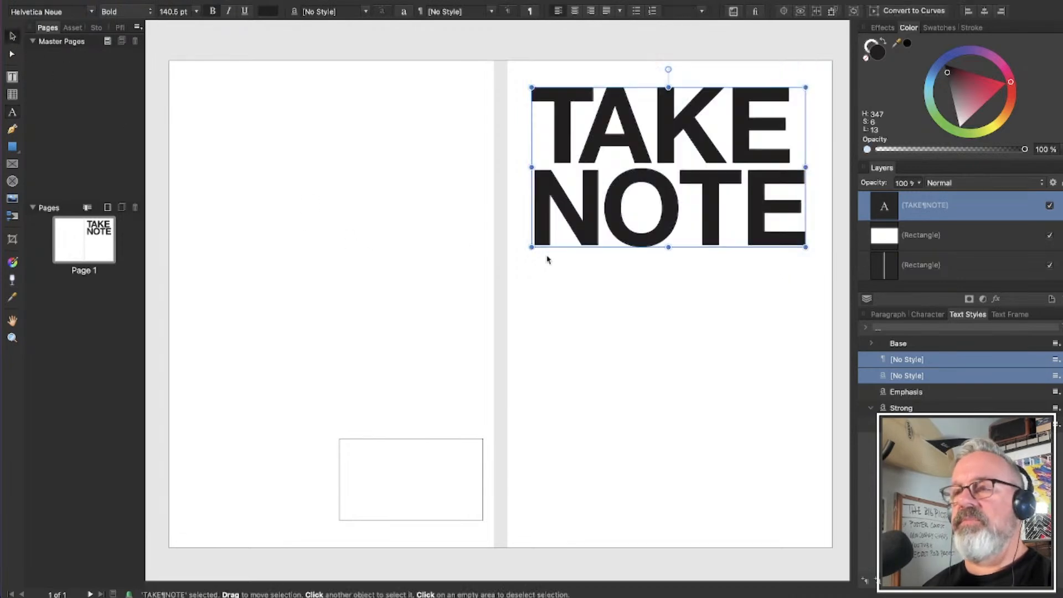
Duplicate the TAKE NOTE title in place and hide the original text layer beneath the copy
left_click(575, 261)
left_click(611, 209)
key("super+j")
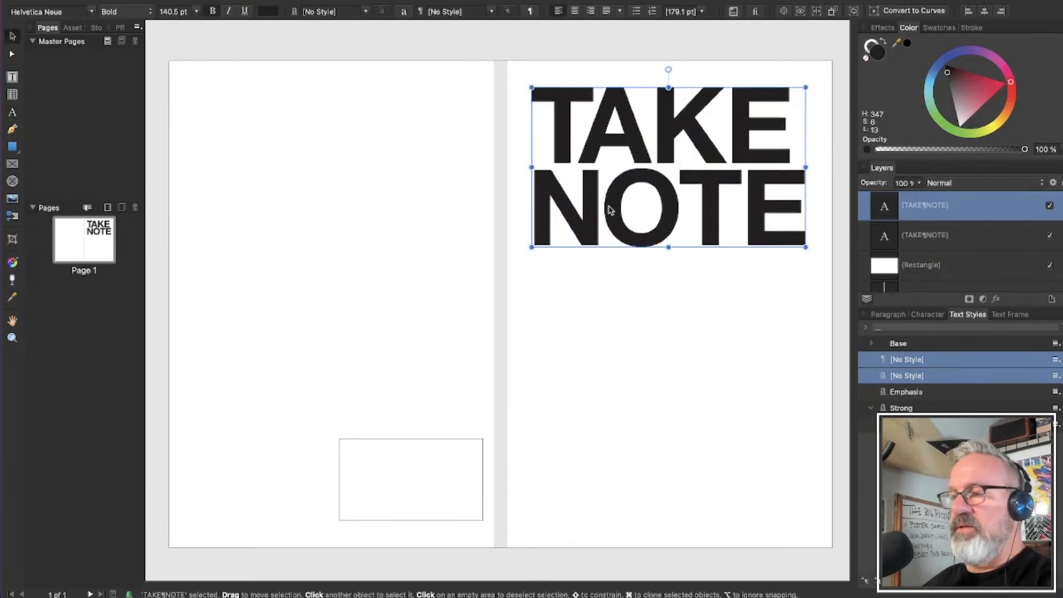
left_click(1050, 235)
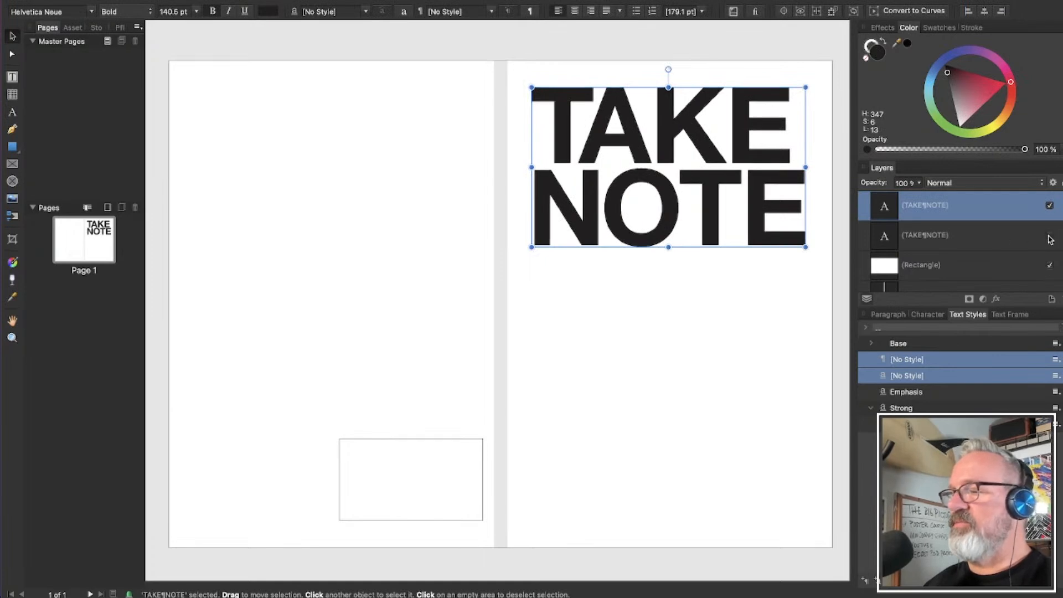
Replace the duplicate title's text with lowercase "take" and "note" on two lines
double_click(668, 188)
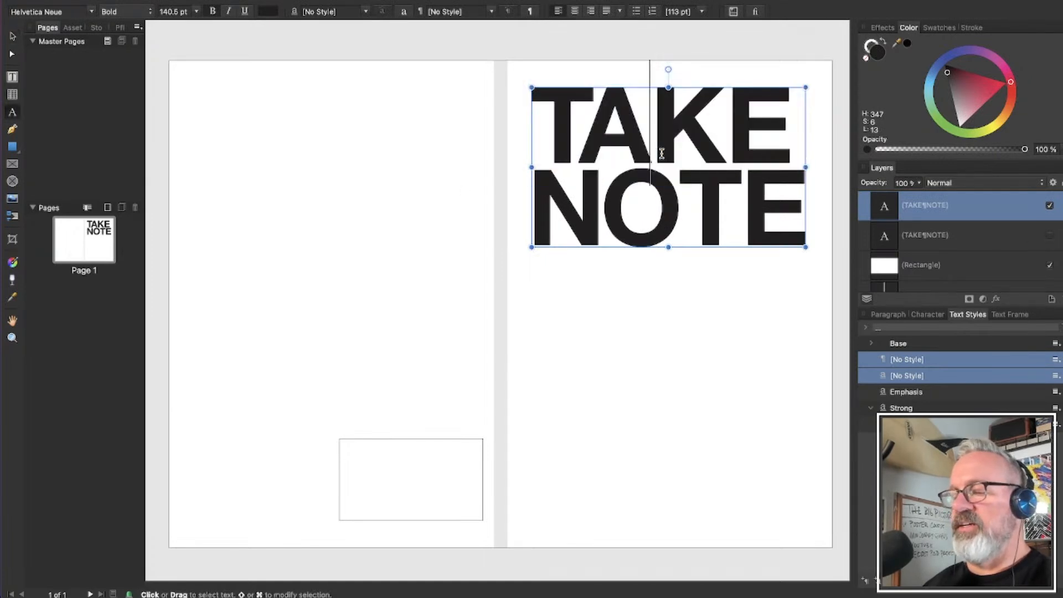
key("super+a")
type("take")
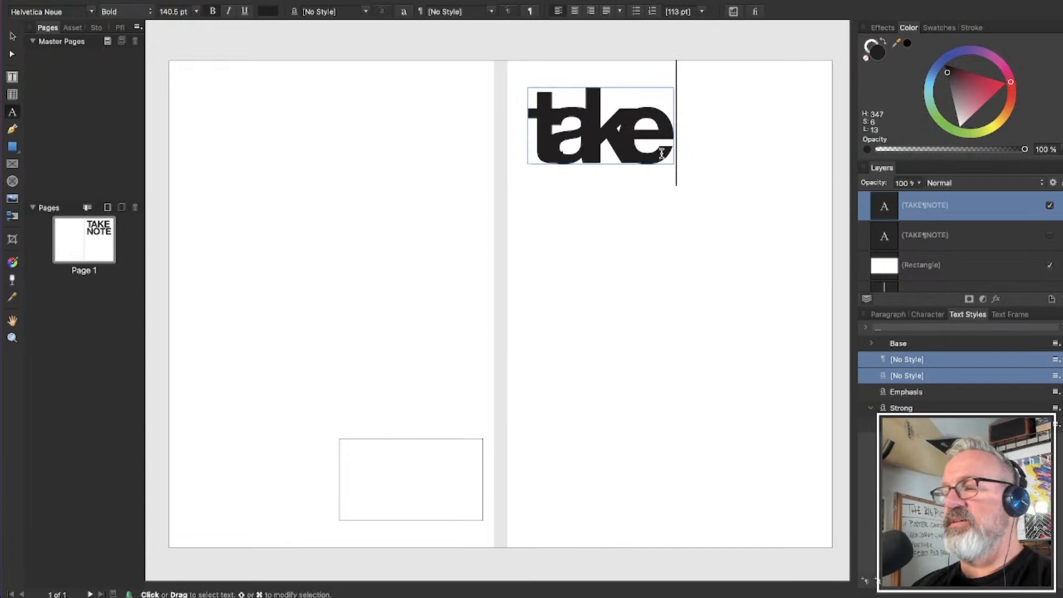
key("Return")
type("note")
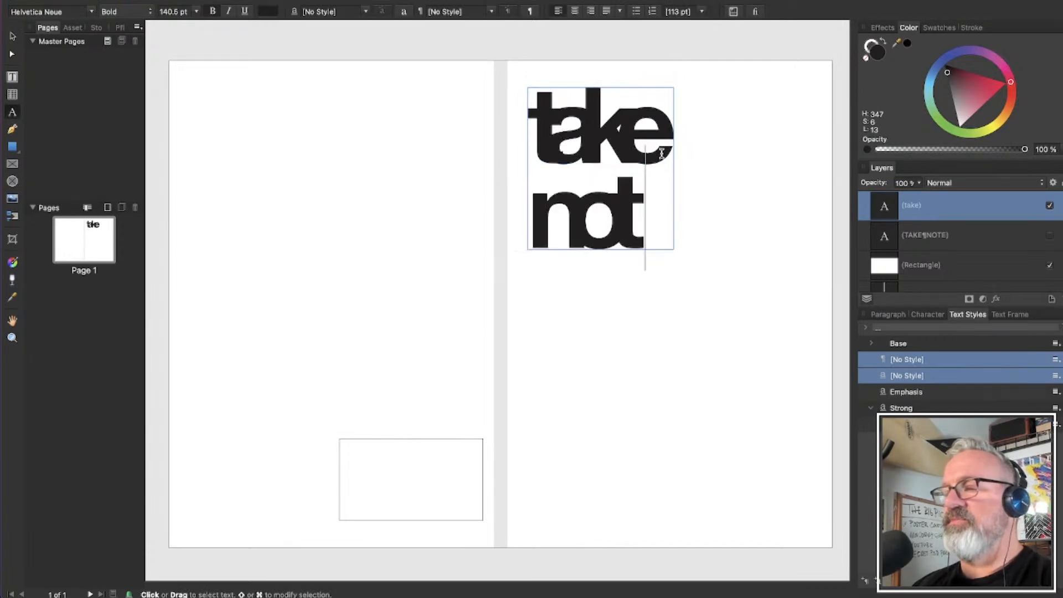
Loosen the tracking of the whole lowercase title by several increments so its letters no longer overlap
key("super+a")
key("alt+Right")
key("alt+Right")
key("alt+Right")
key("alt+Right")
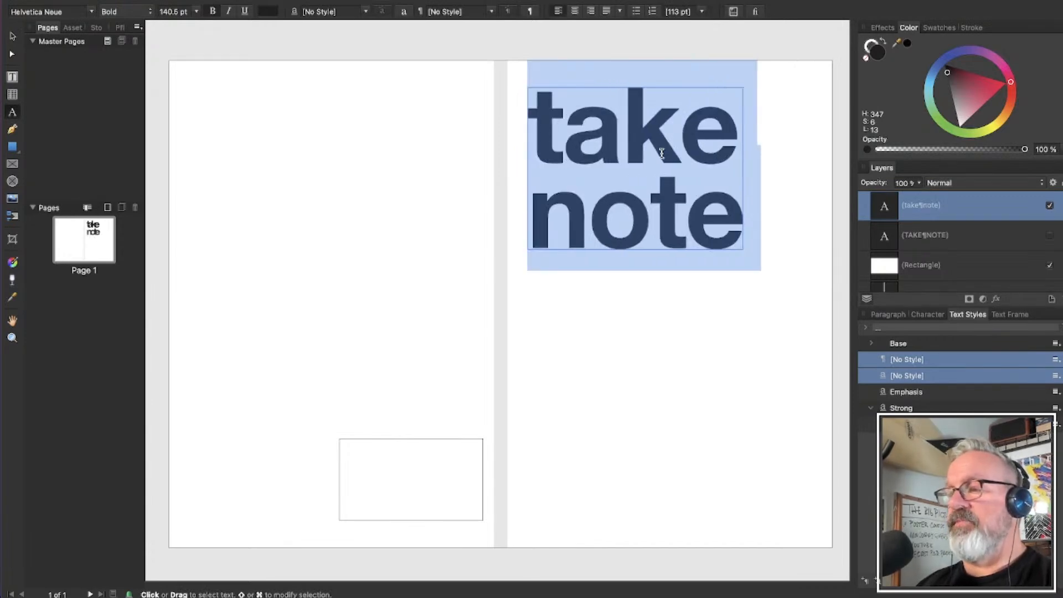
key("alt+Left")
key("alt+Right")
Tighten the leading of the whole lowercase title to 96.9 pt and place the text cursor before the t of take
key("alt+Up")
key("alt+Up")
key("alt+Up")
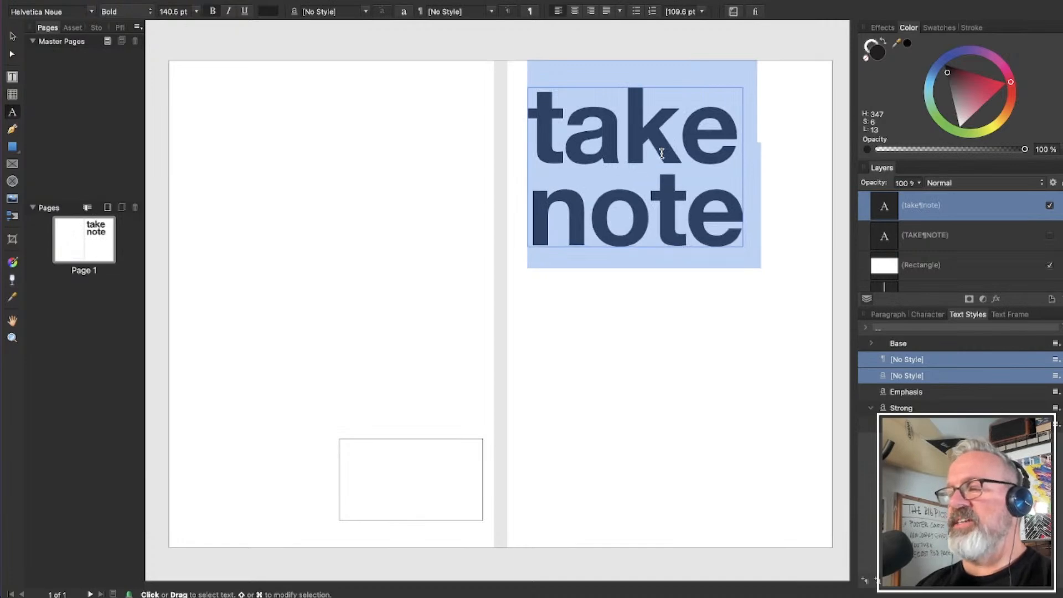
key("alt+Up")
key("alt+Up")
key("alt+Up")
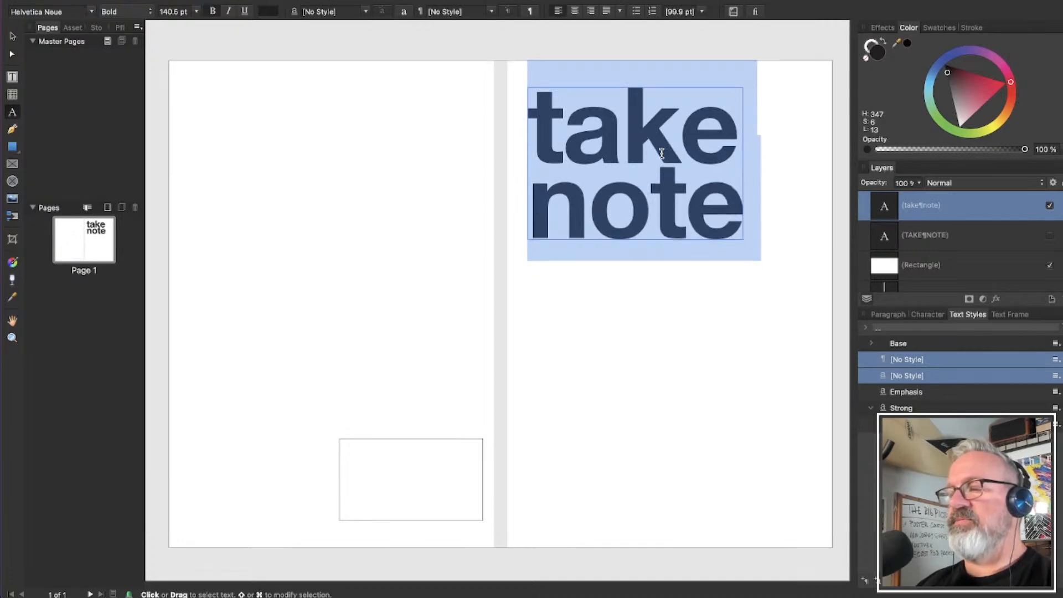
key("alt+Up")
key("alt+Up")
key("alt+Up")
key("Left")
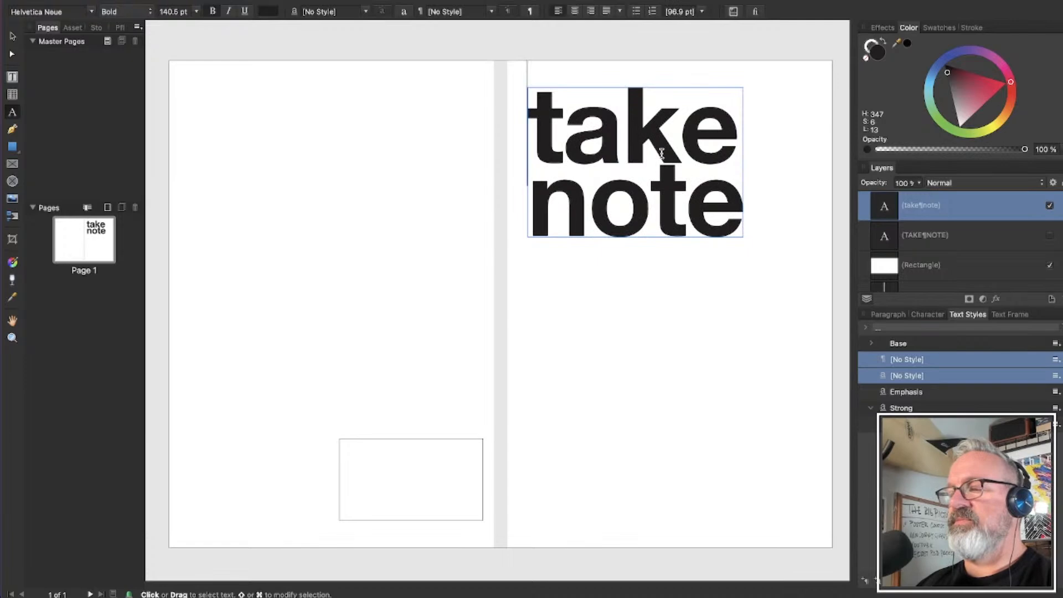
Insert a leading space before note and widen its tracking until the n lines up beneath the k of take
key("Down")
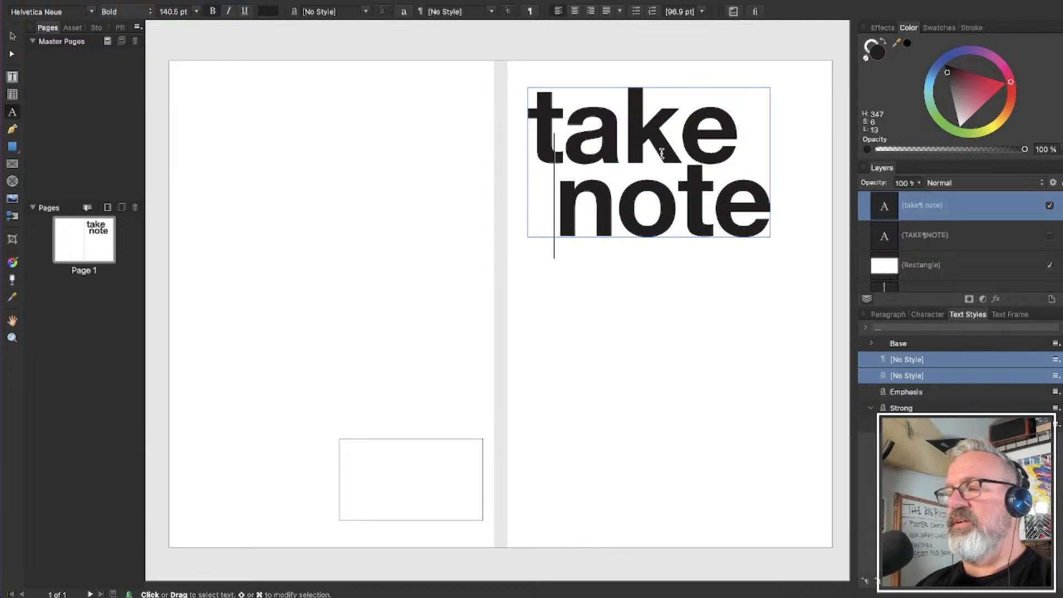
key("shift+Left")
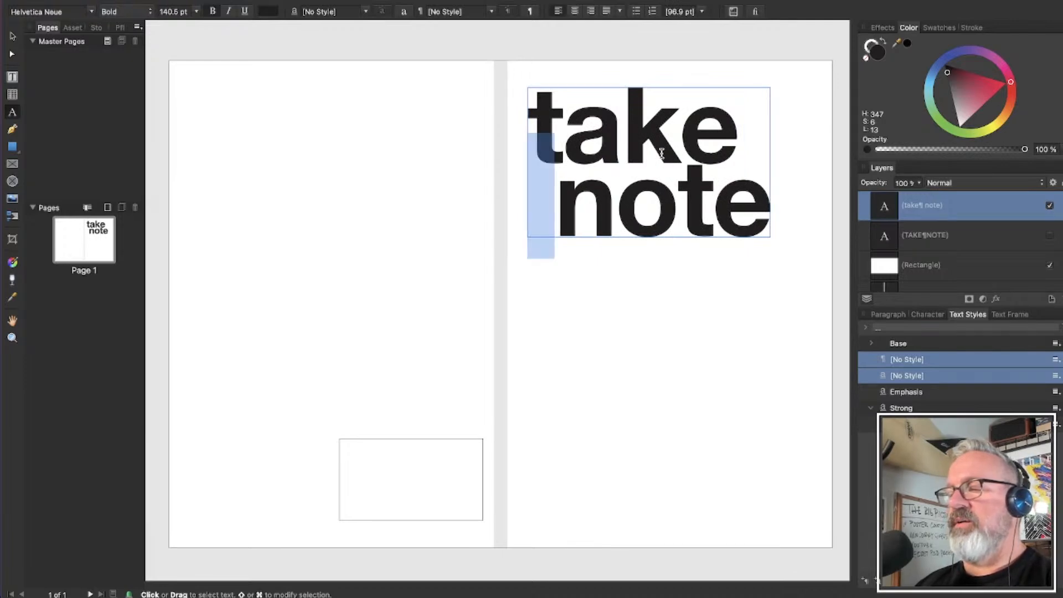
key("alt+Right")
key("alt+Right")
key("alt+Right")
key("alt+Right")
key("alt+Right")
key("alt+Right")
key("alt+Right")
key("alt+Right")
key("alt+Right")
key("alt+Right")
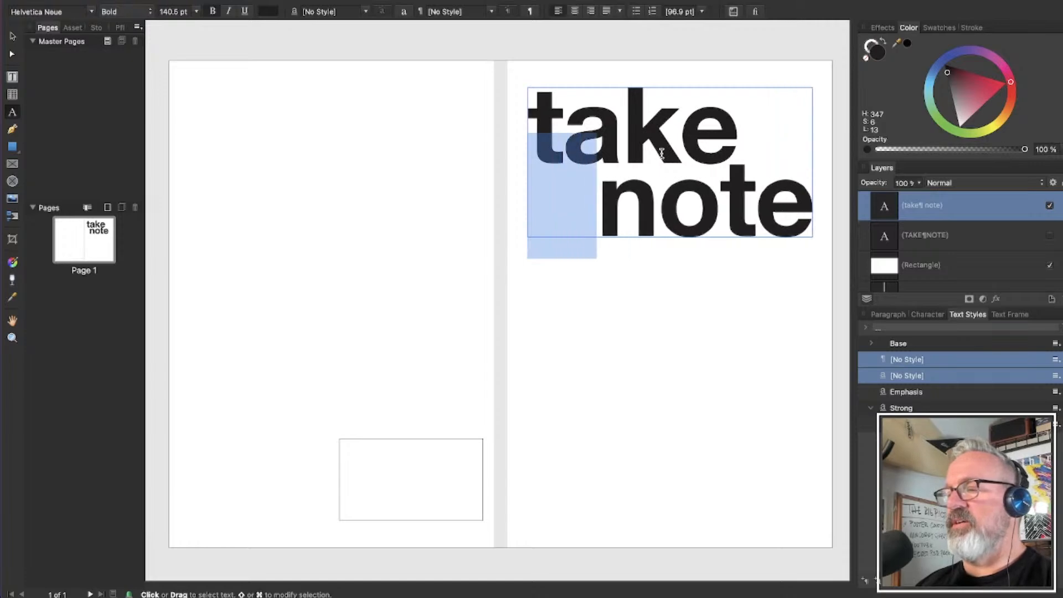
key("alt+Right")
key("alt+Right")
key("alt+Right")
key("alt+Right")
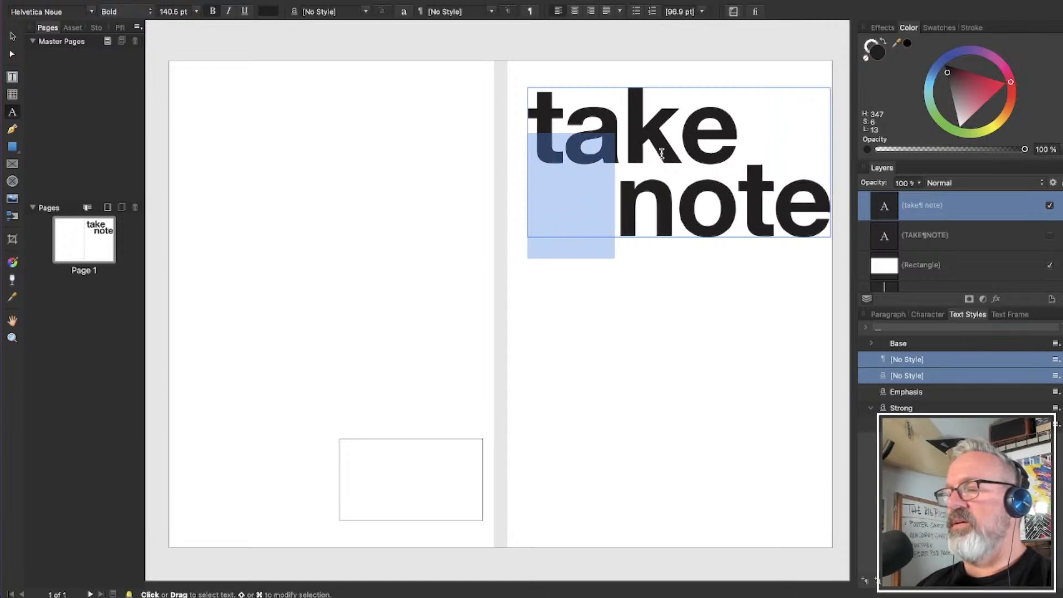
key("alt+Right")
key("alt+Right")
key("alt+Right")
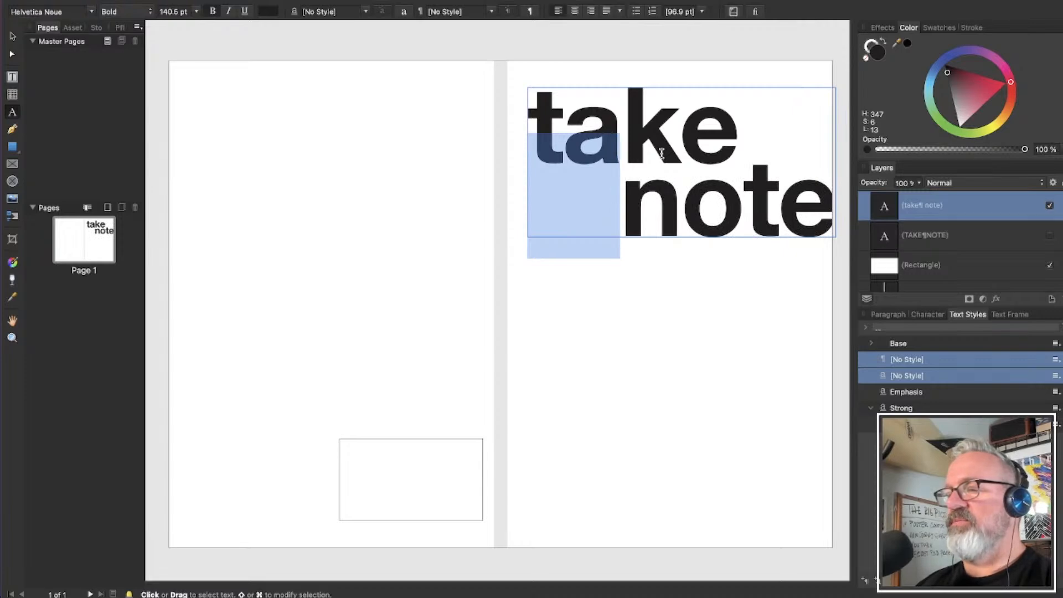
Tighten the leading of the whole lowercase title to 80.6 pt
key("super+a")
key("alt+Up")
key("alt+Up")
key("alt+Up")
key("alt+Up")
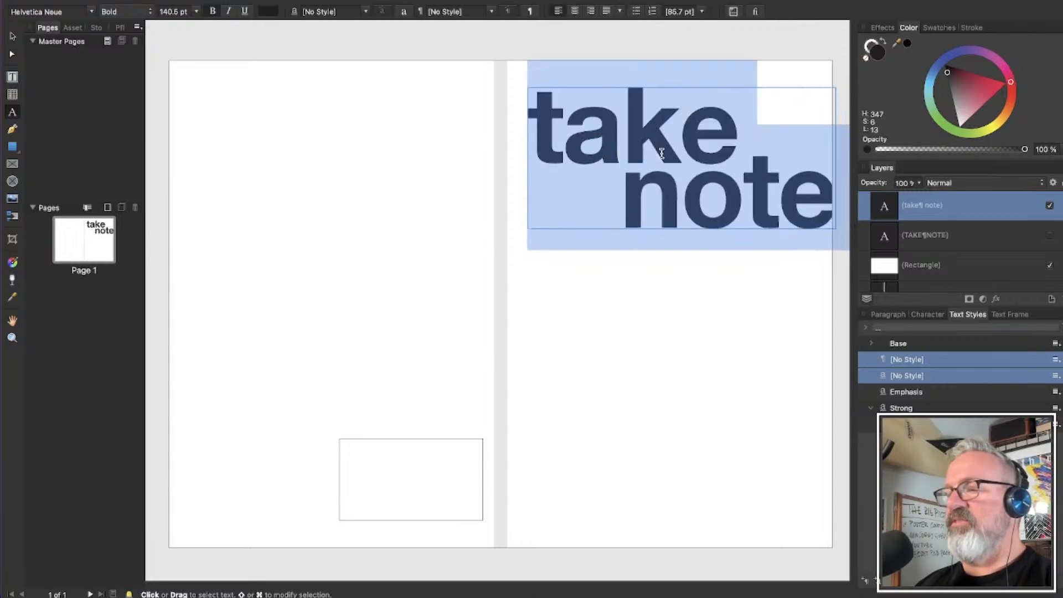
key("alt+Up")
key("alt+Up")
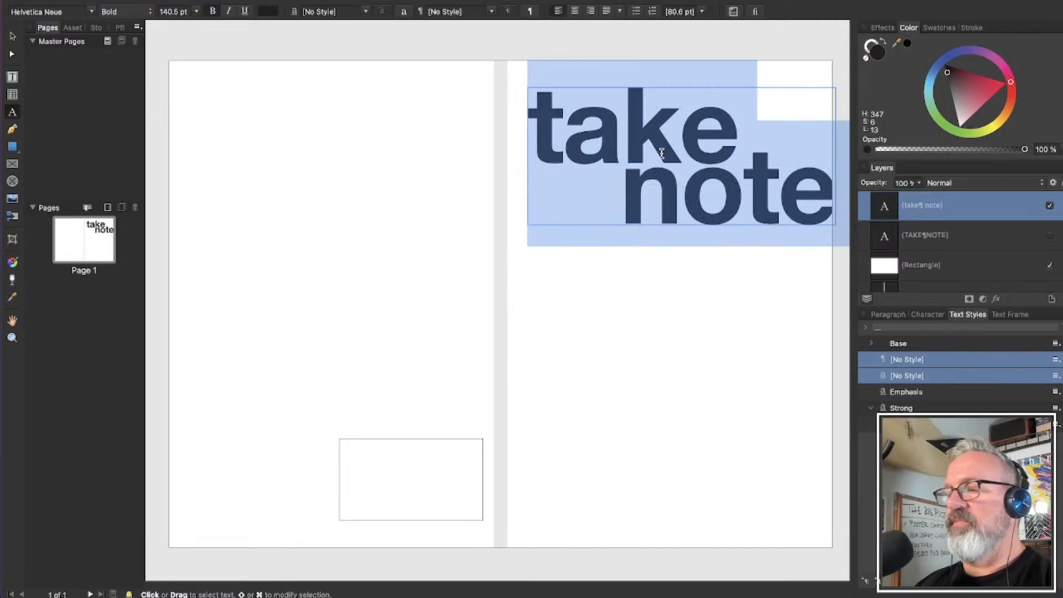
Loosen the kerning between t and a in take by one increment and tighten the a–k pair by several increments
key("Up")
key("Up")
key("Right")
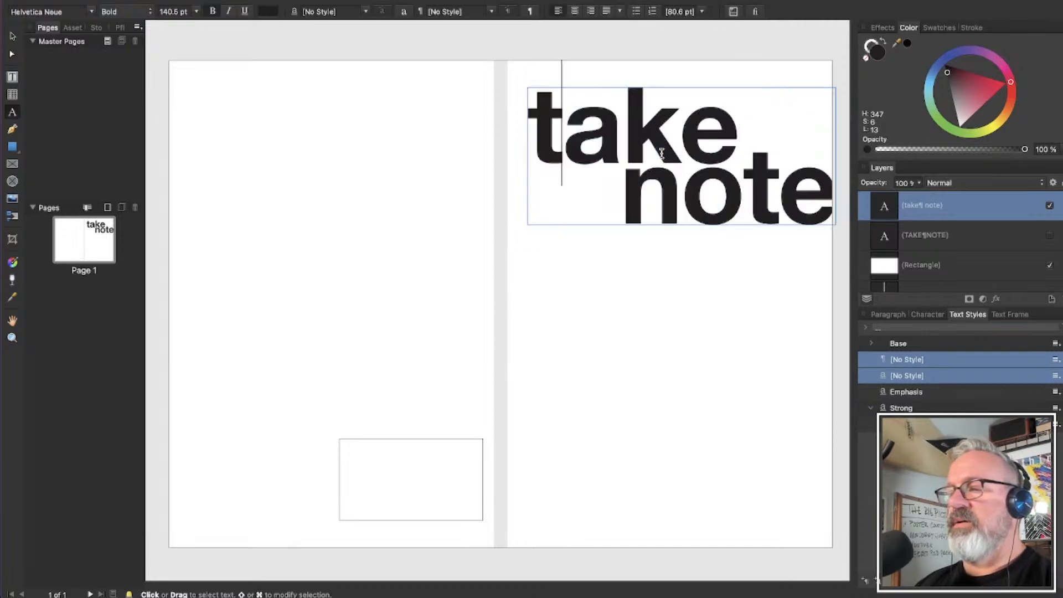
key("alt+Right")
key("Right")
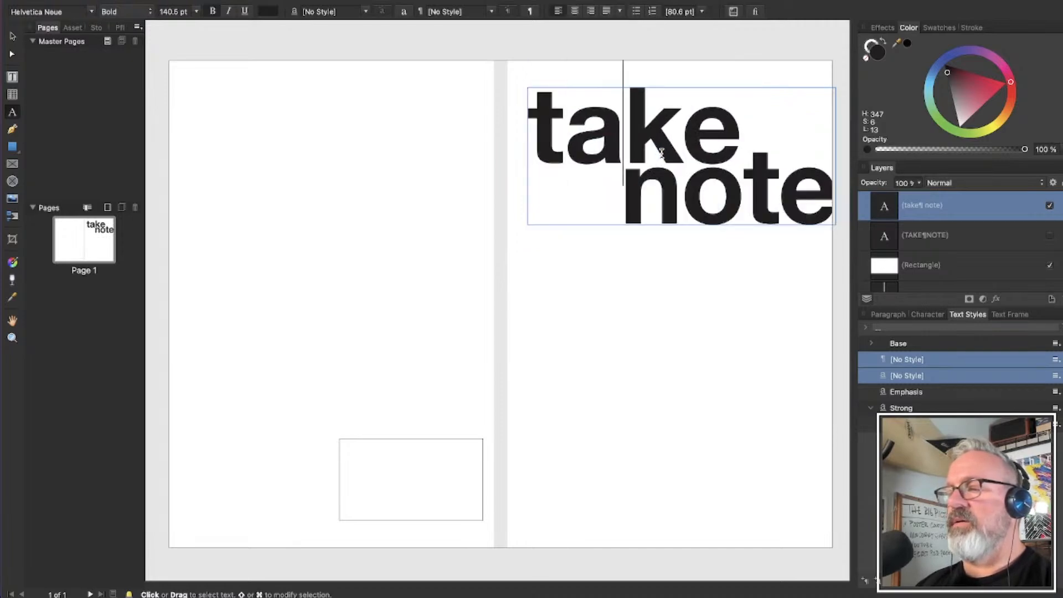
key("alt+Left")
key("alt+Left")
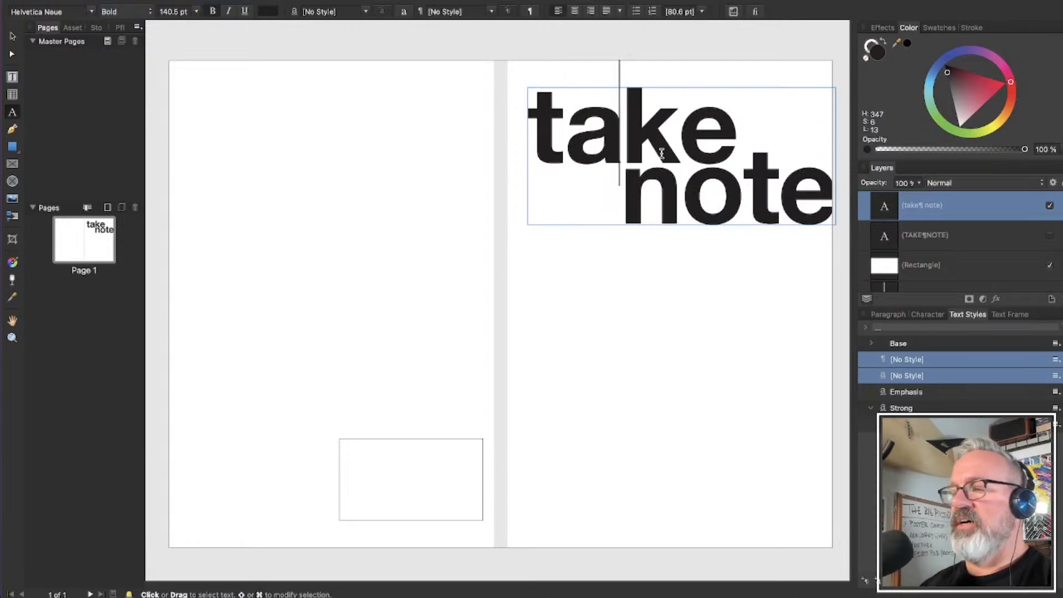
key("Escape")
scroll(672, 151, "up", 4)
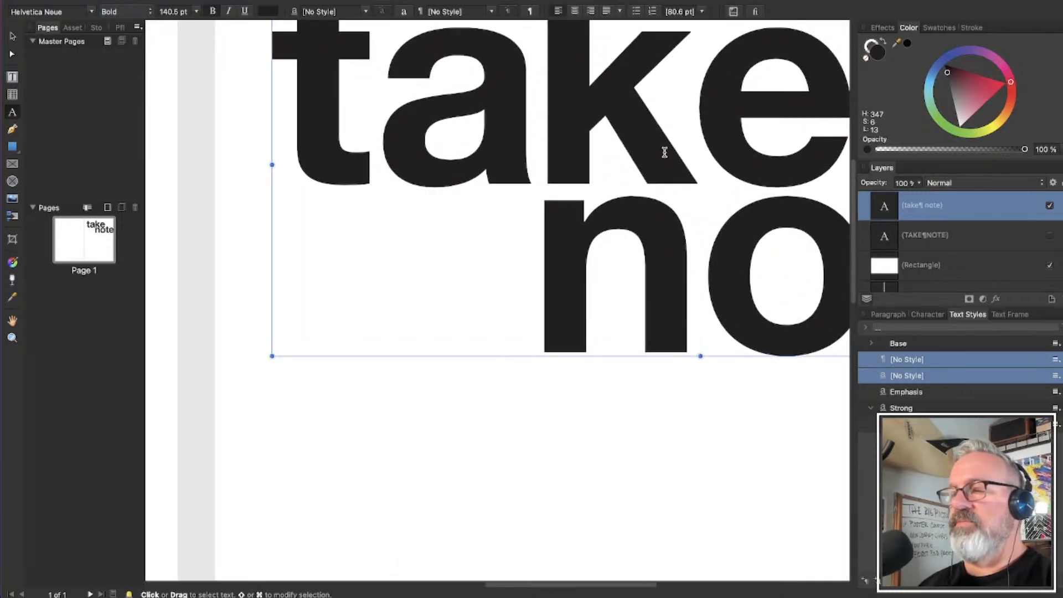
key("alt+Left")
key("alt+Left")
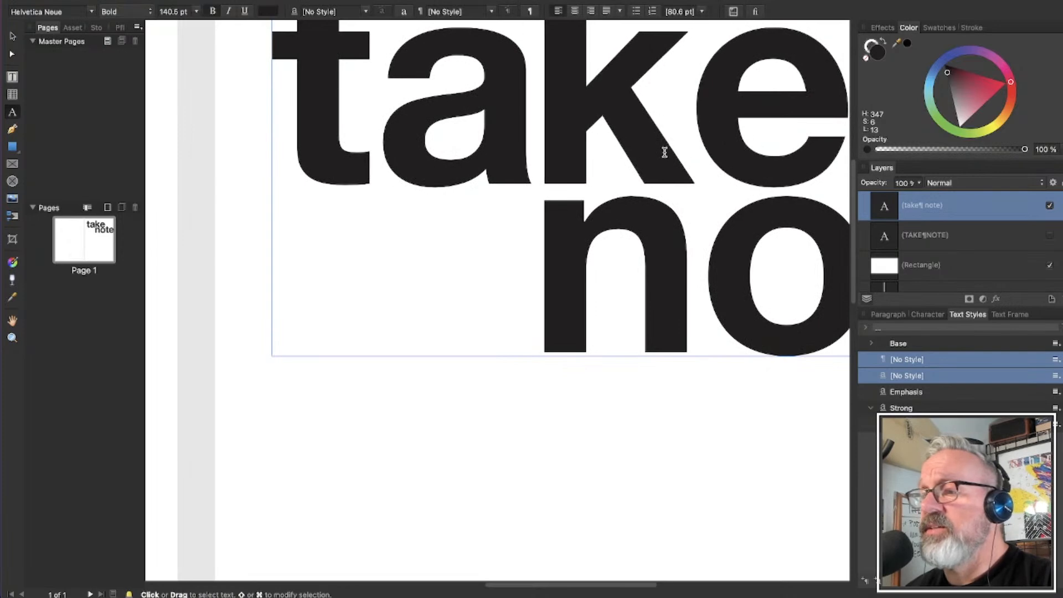
Tighten the kerning between k and e in take by two increments
key("Right")
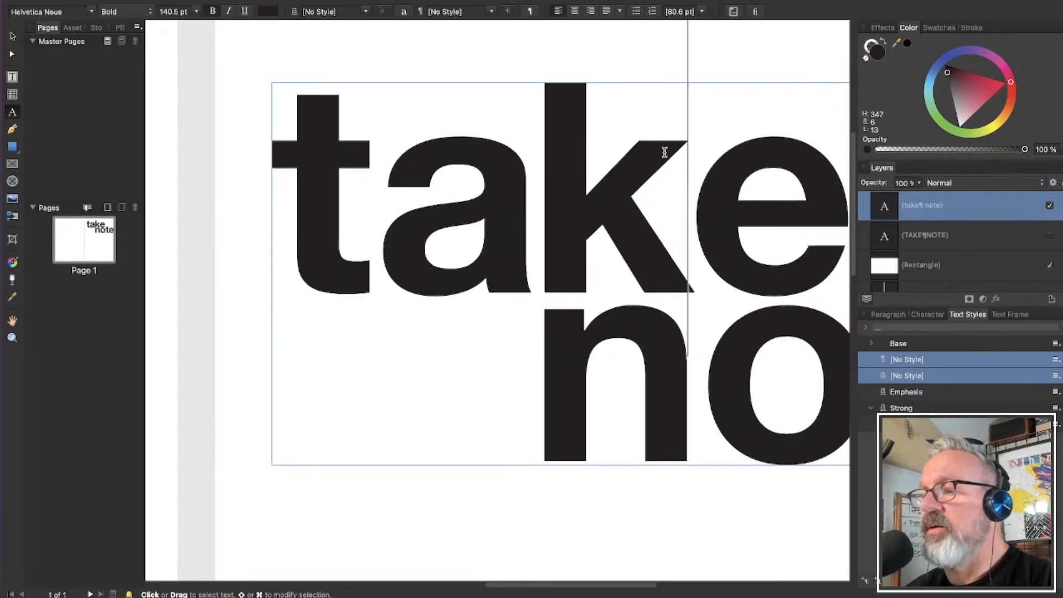
key("alt+Left")
key("alt+Left")
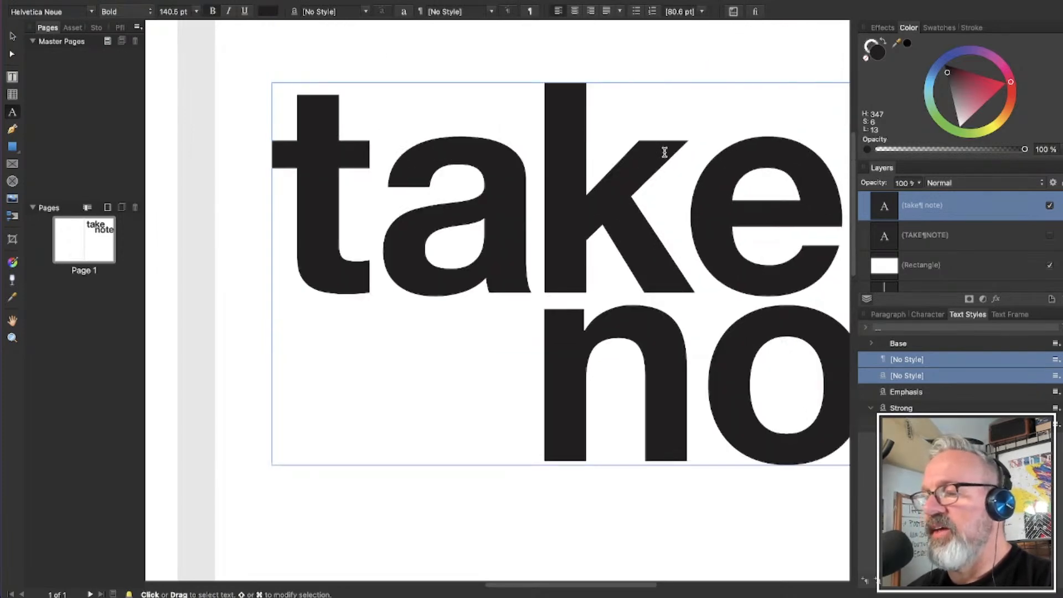
Tighten the kerning between n and o in note by several increments
key("Down")
key("alt+Left")
key("alt+Left")
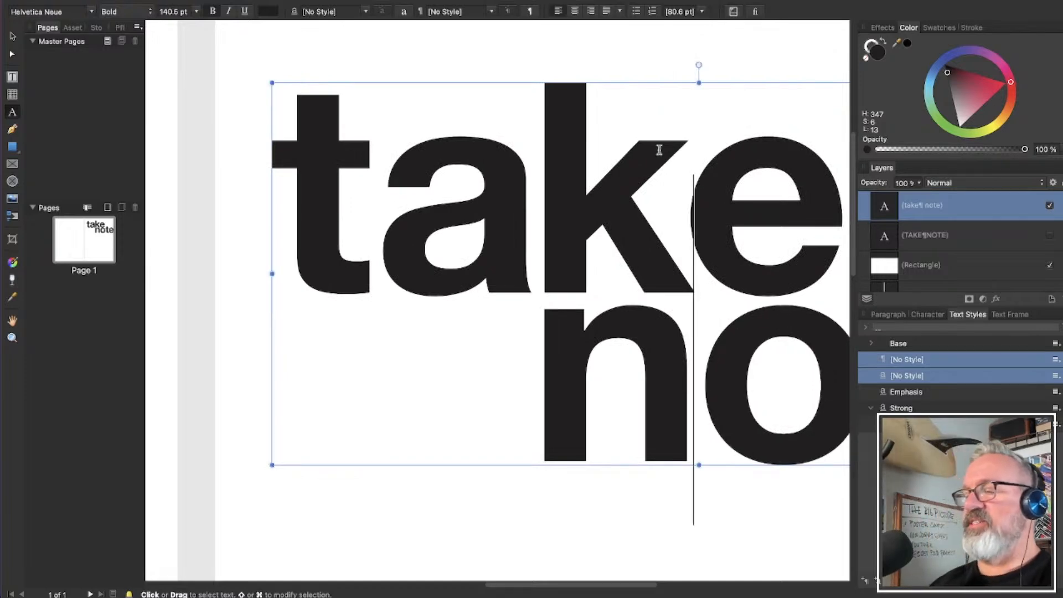
scroll(643, 155, "right", 2)
scroll(643, 155, "right", 15)
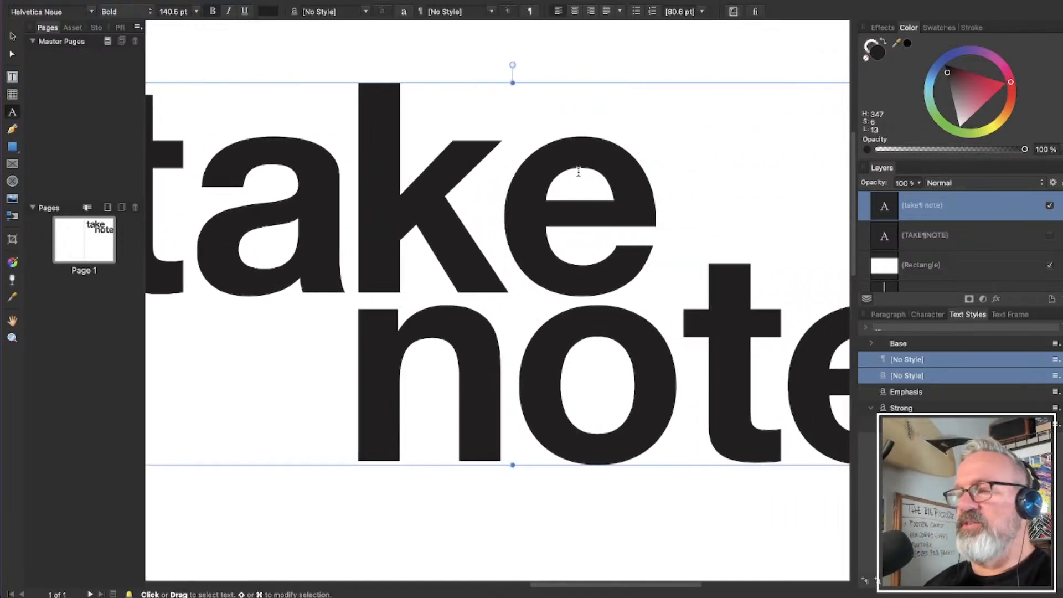
key("alt+Left")
key("alt+Left")
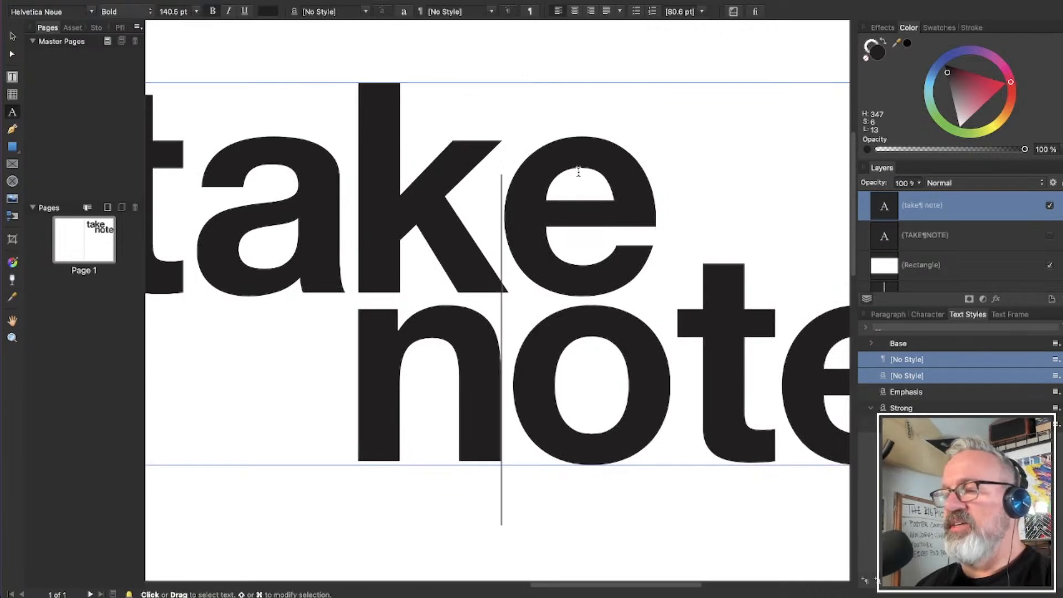
Loosen the kerning between k and e in take by one increment
scroll(579, 171, "up", 8)
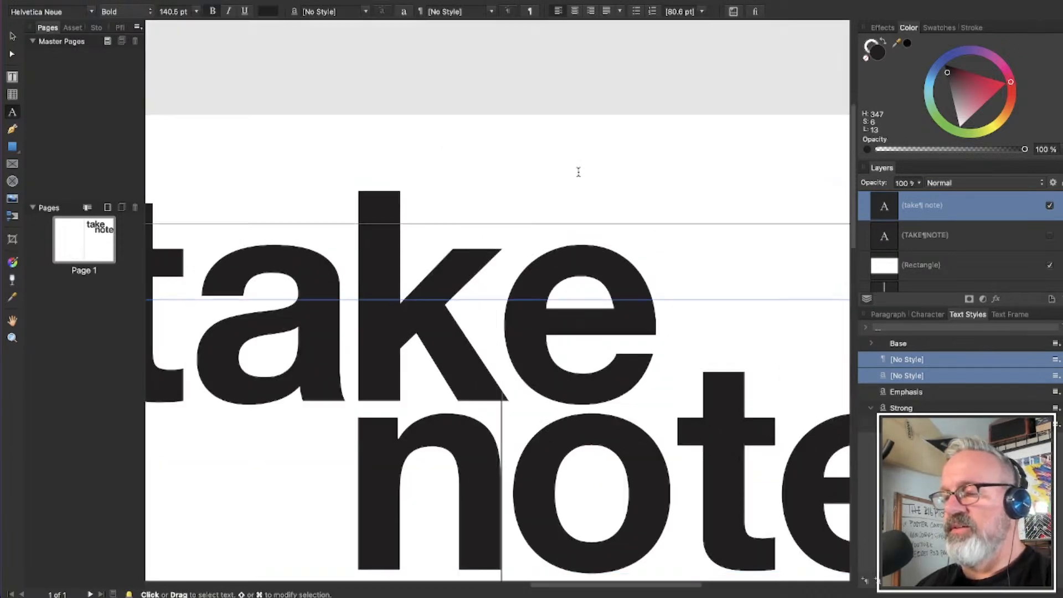
scroll(578, 171, "down", 8)
scroll(578, 171, "right", 2)
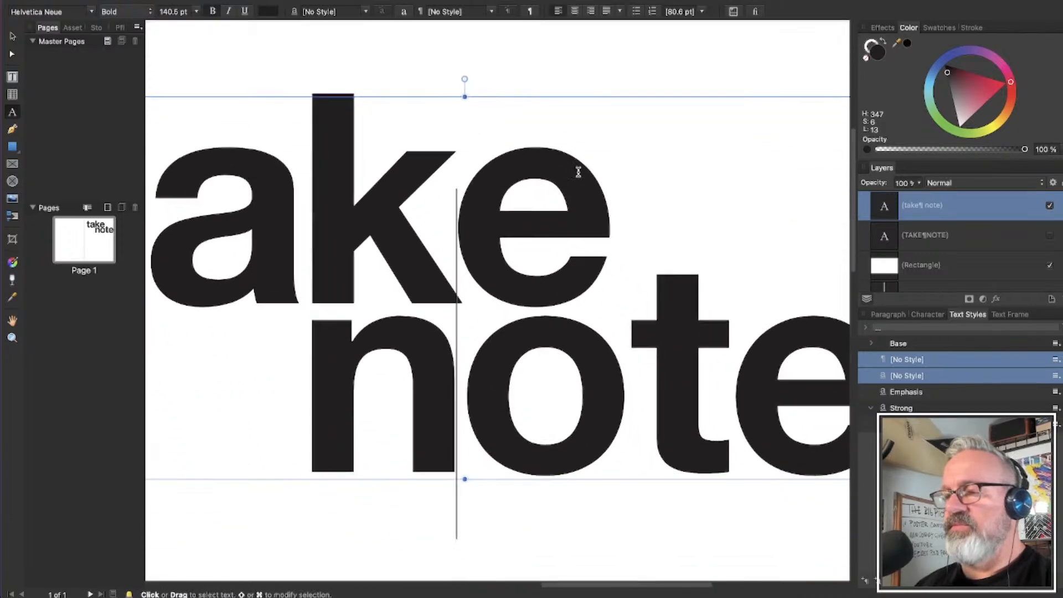
scroll(526, 195, "up", 4)
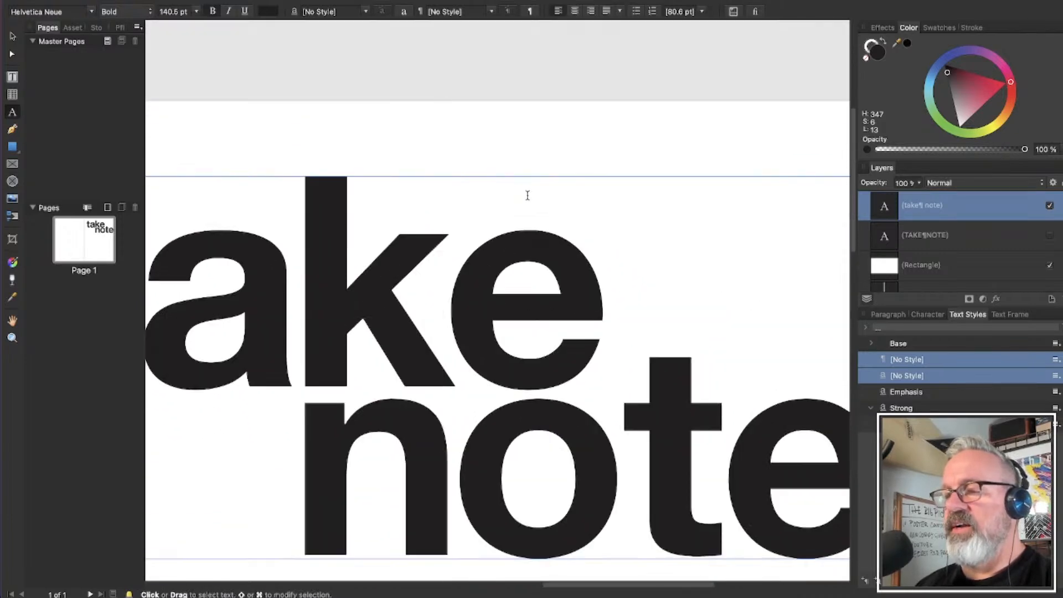
key("alt+Right")
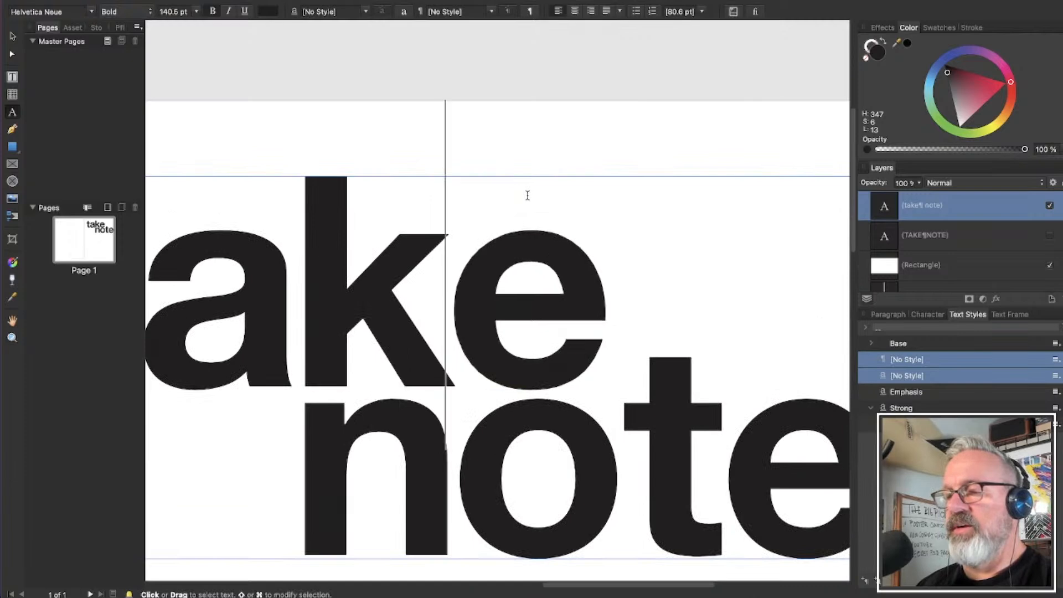
scroll(527, 195, "up", 4)
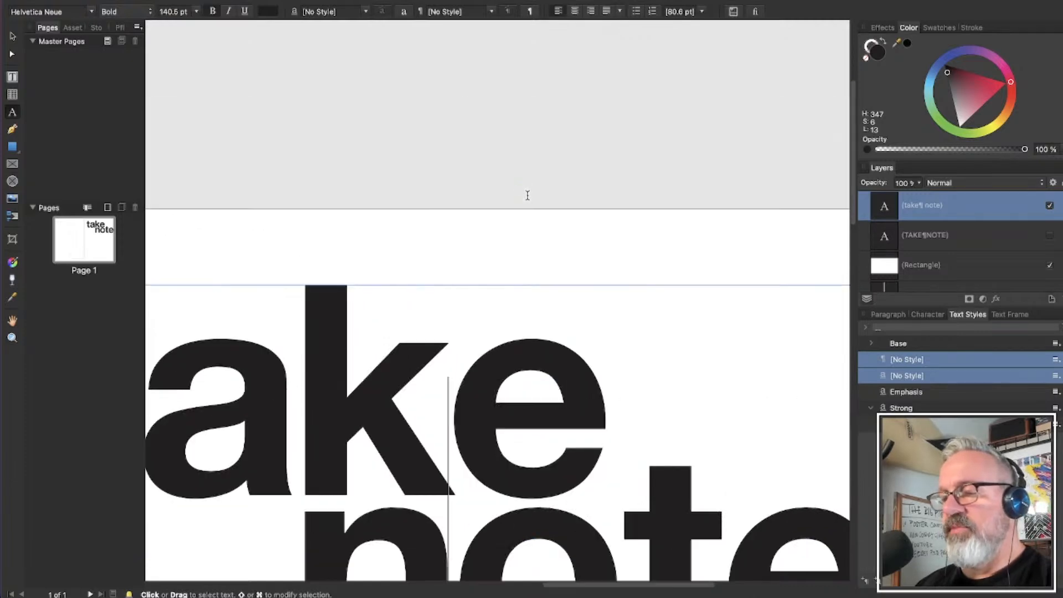
Examine the spacing of note from its final e at the cover's outer edge back to the n–o pair
key("Down")
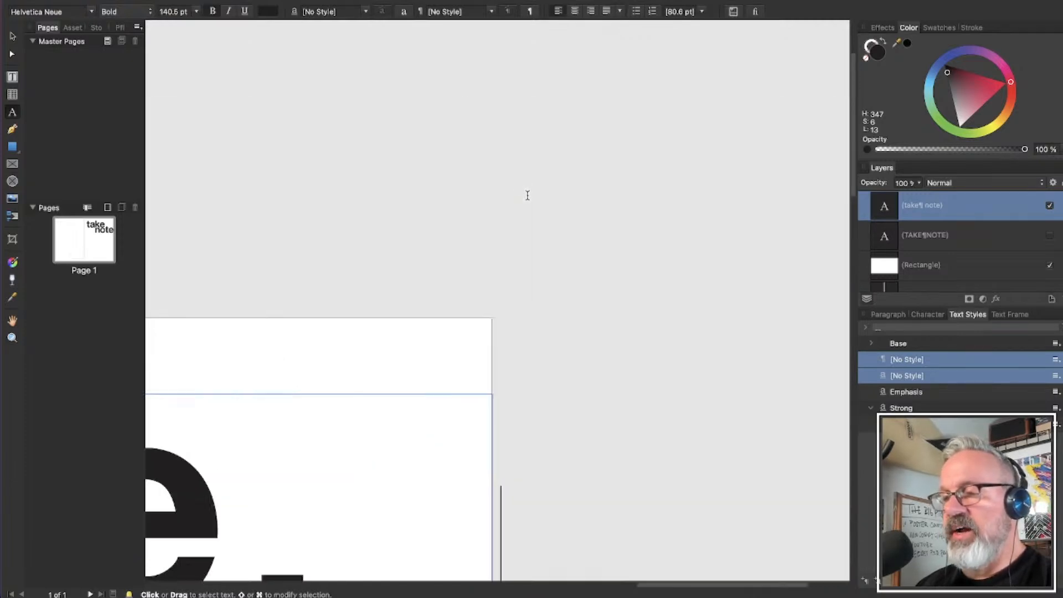
key("Down")
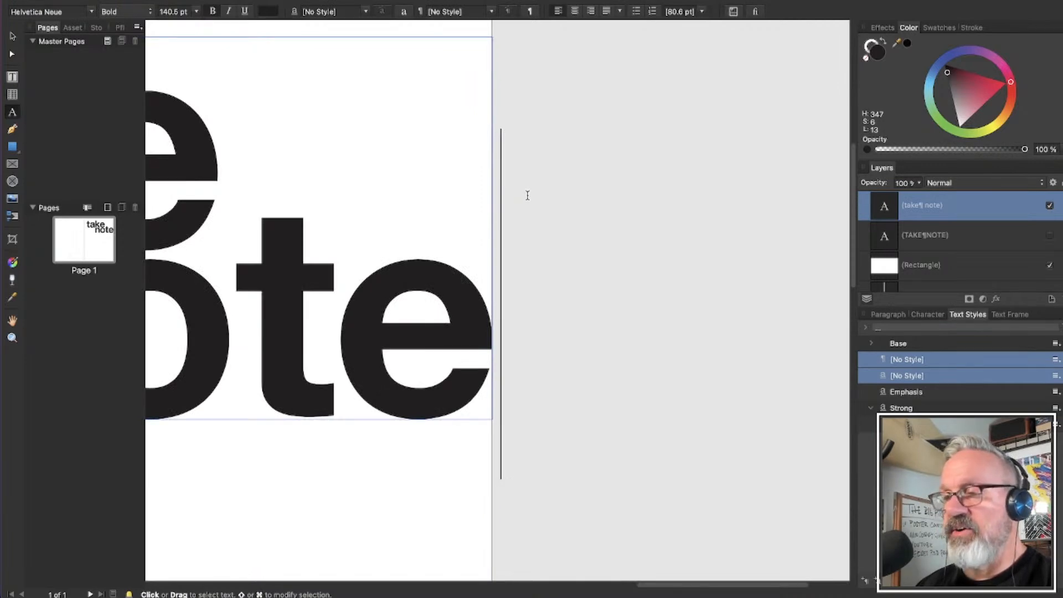
key("Left")
key("Left")
key("Left")
key("Left")
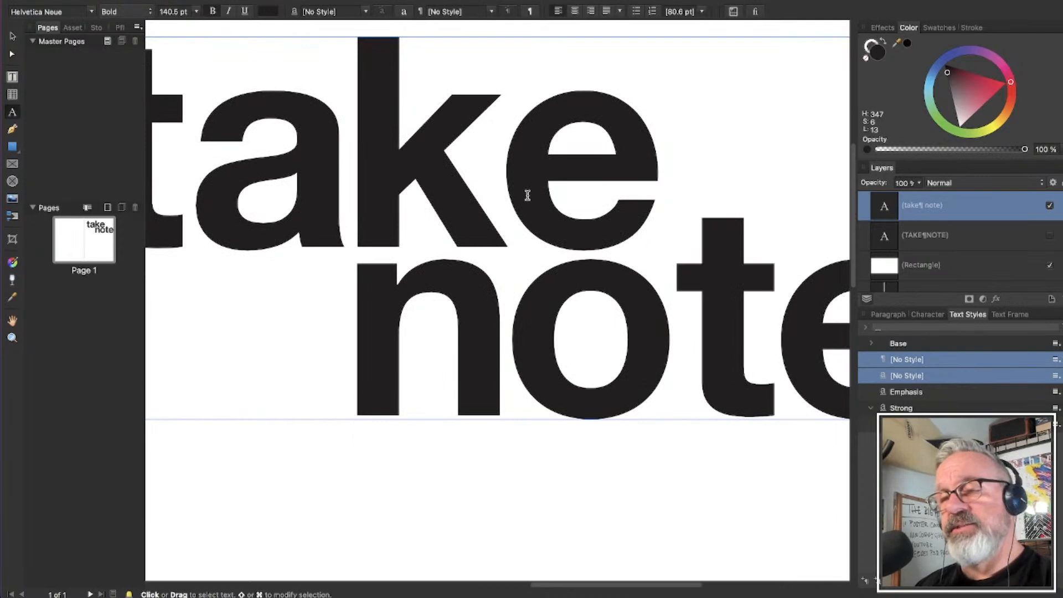
key("Right")
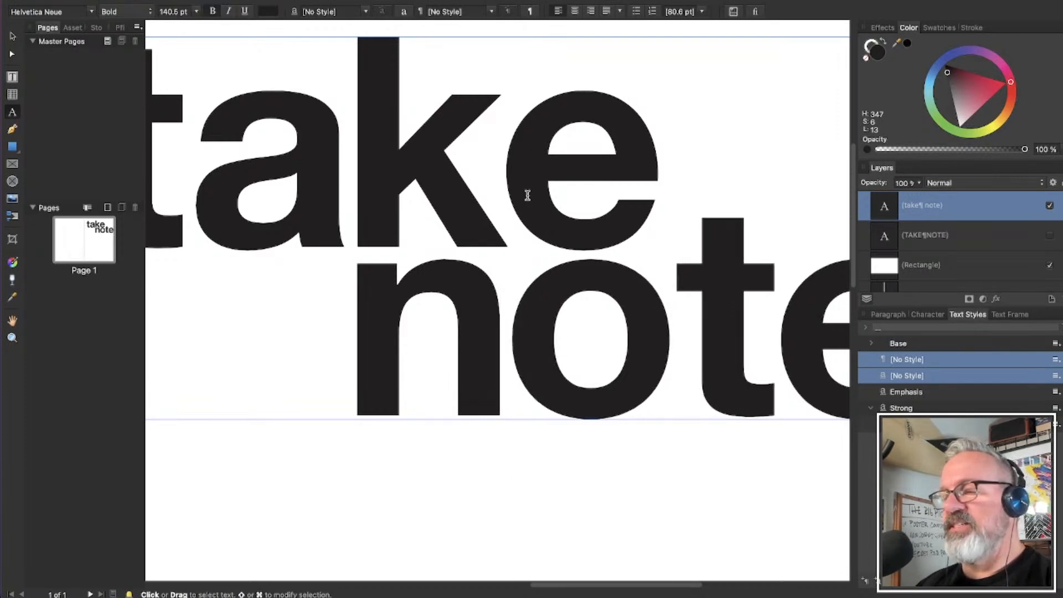
key("alt+super+Right")
key("alt+Left")
key("alt+Left")
key("alt+Left")
key("alt+Left")
key("alt+Left")
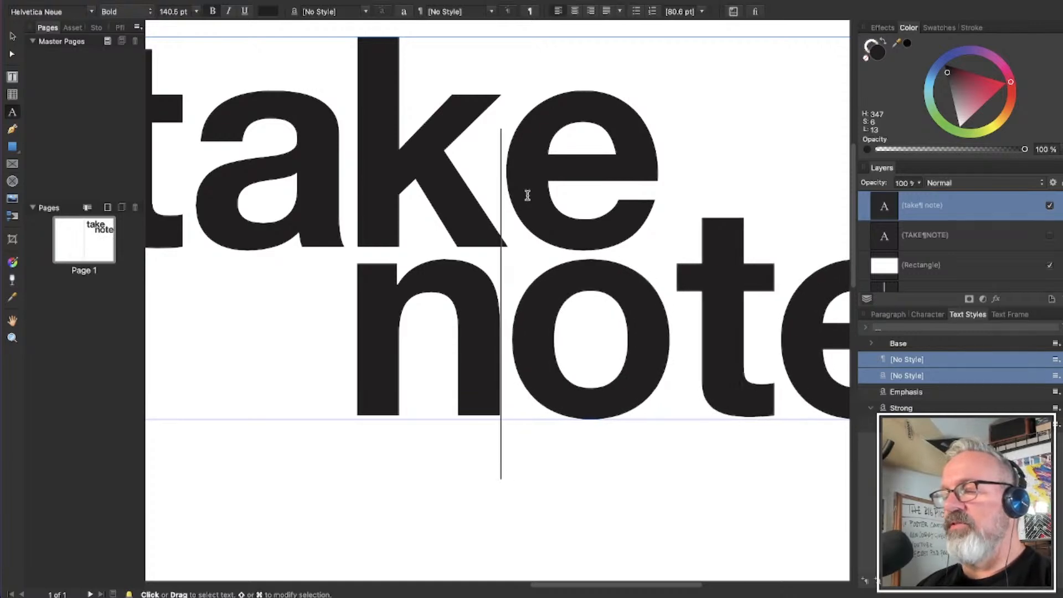
Tighten the o–t and t–e pairs in note by one kerning increment each
key("Right")
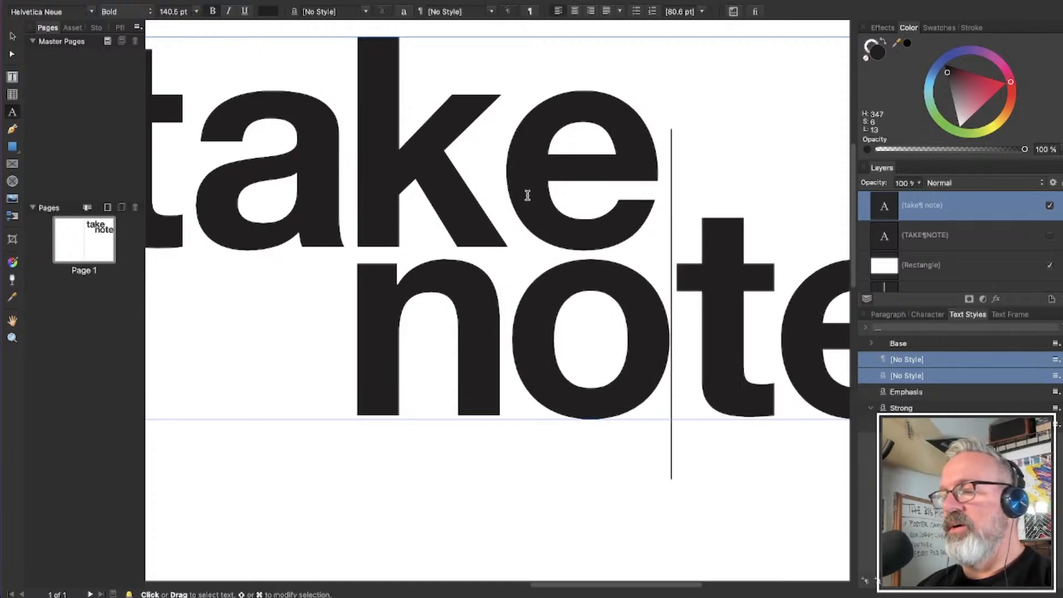
key("alt+Left")
key("Right")
key("alt+Left")
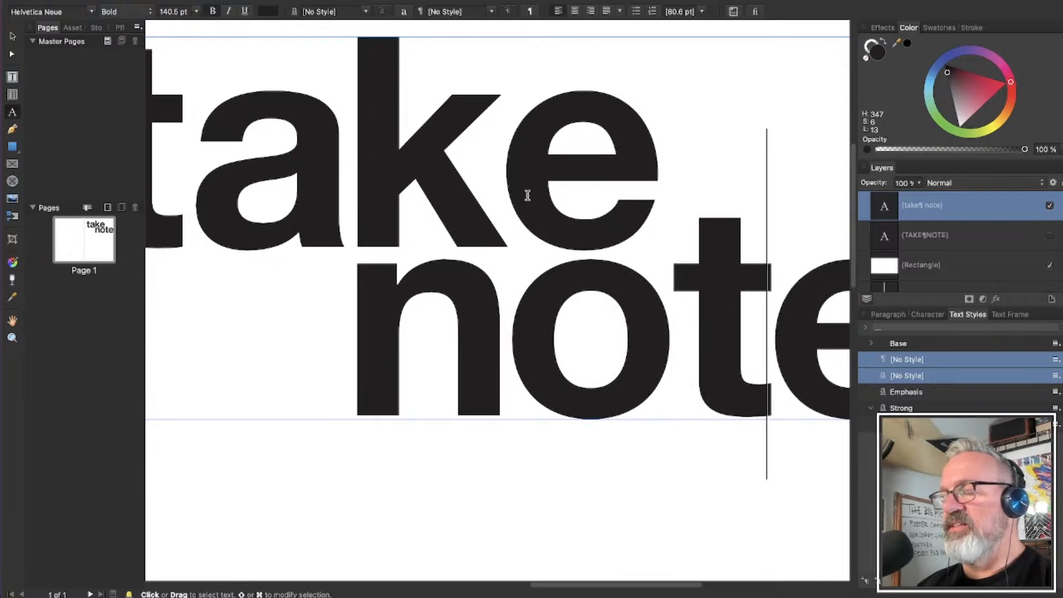
Go through the title's letter pairs out to the cover's edge to check the spacing, and leave text editing
scroll(527, 195, "right", 5)
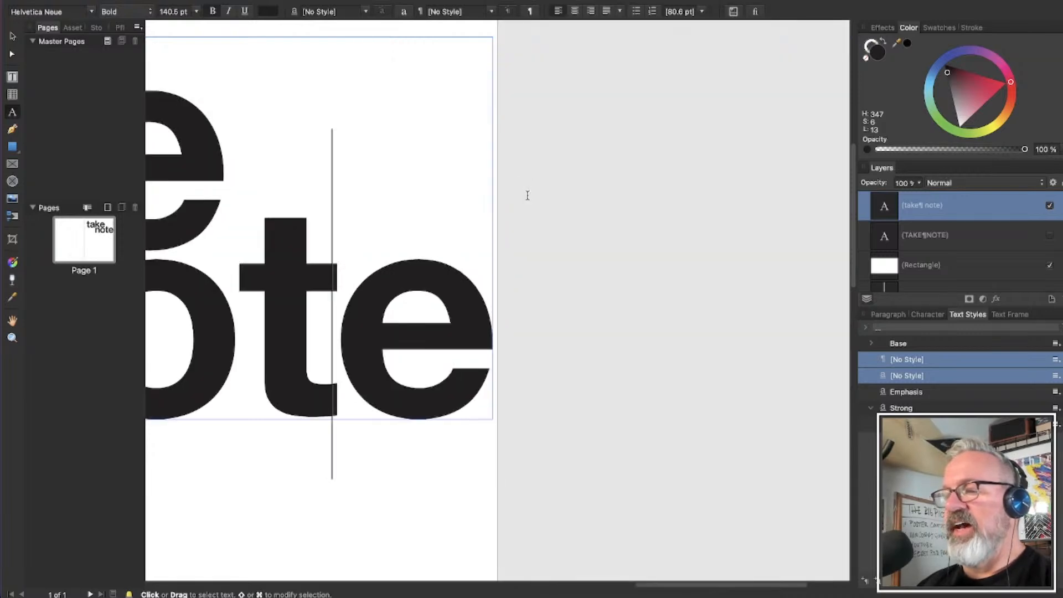
key("Left")
key("Left")
key("Left")
key("Left")
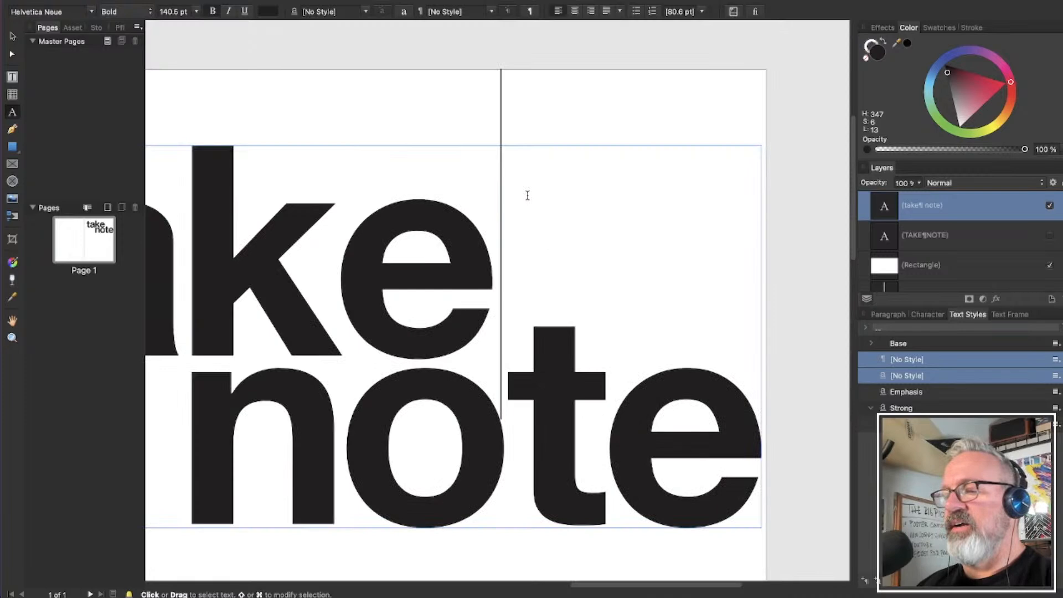
key("Right")
key("Right")
key("Right")
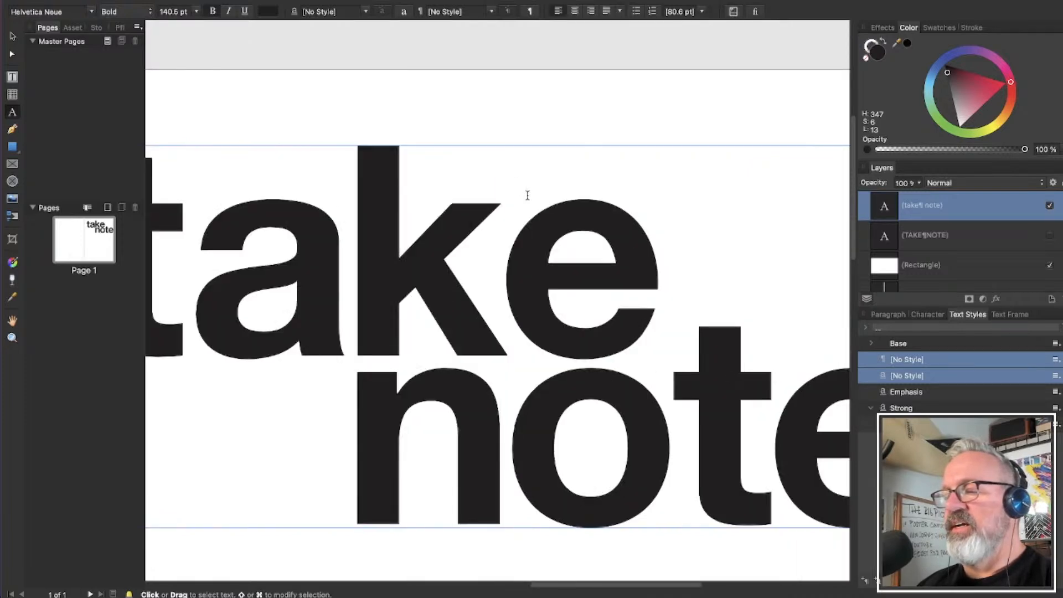
key("Right")
key("Right")
key("Right")
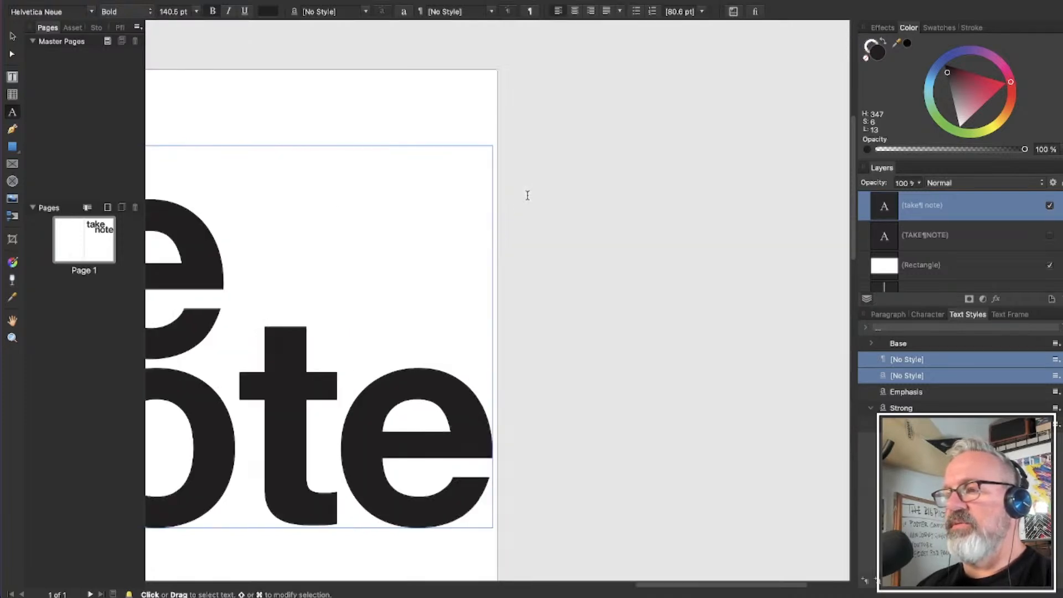
key("Left")
key("Left")
key("Left")
key("Left")
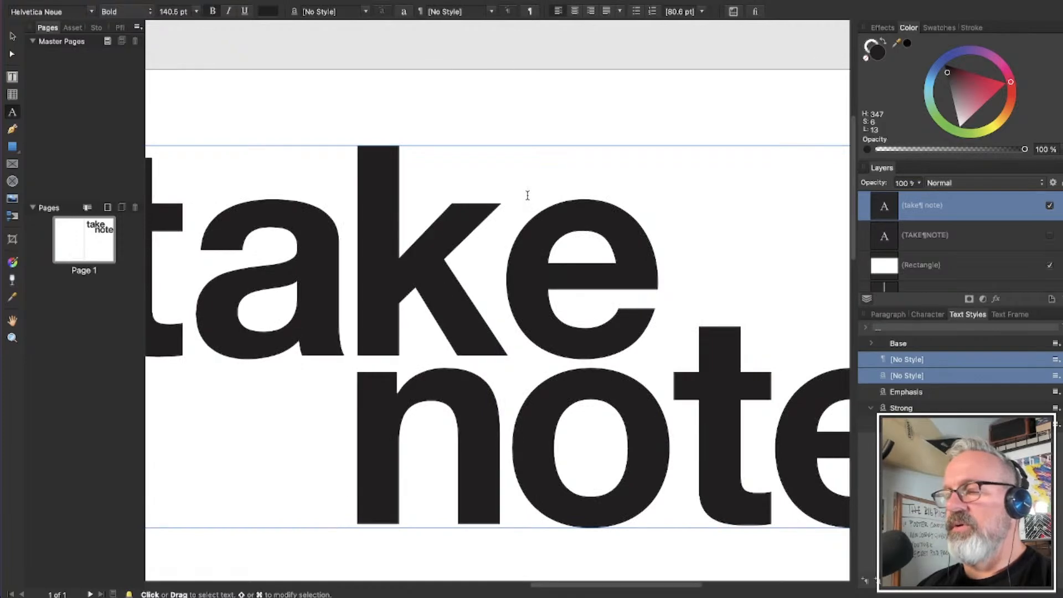
key("Escape")
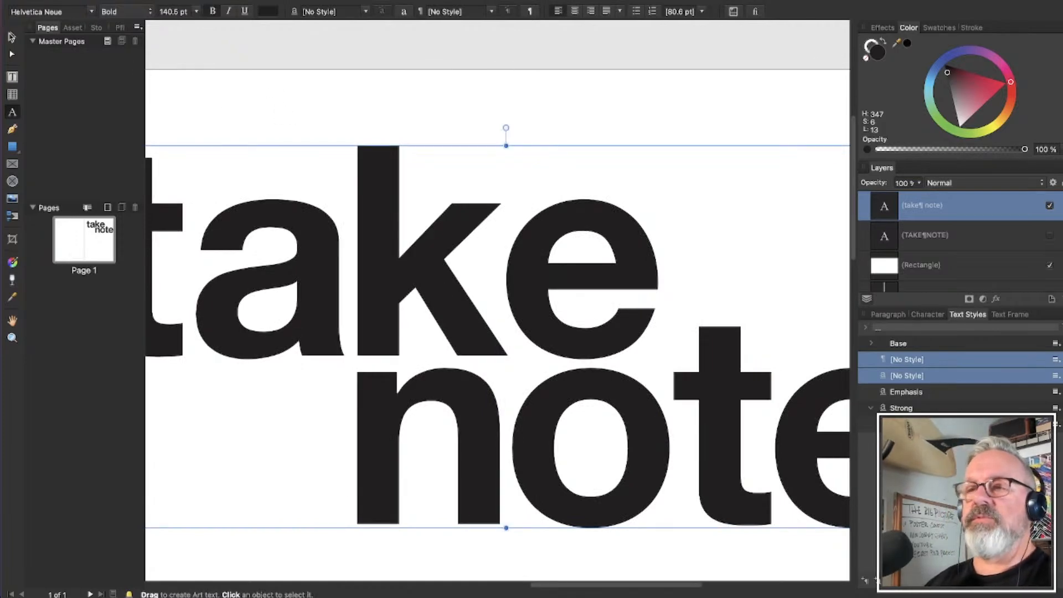
Scale the take note title down to about 127 pt, starting on the front cover's inner margin and ending just past its outer margin
left_click(9, 37)
left_click(248, 91)
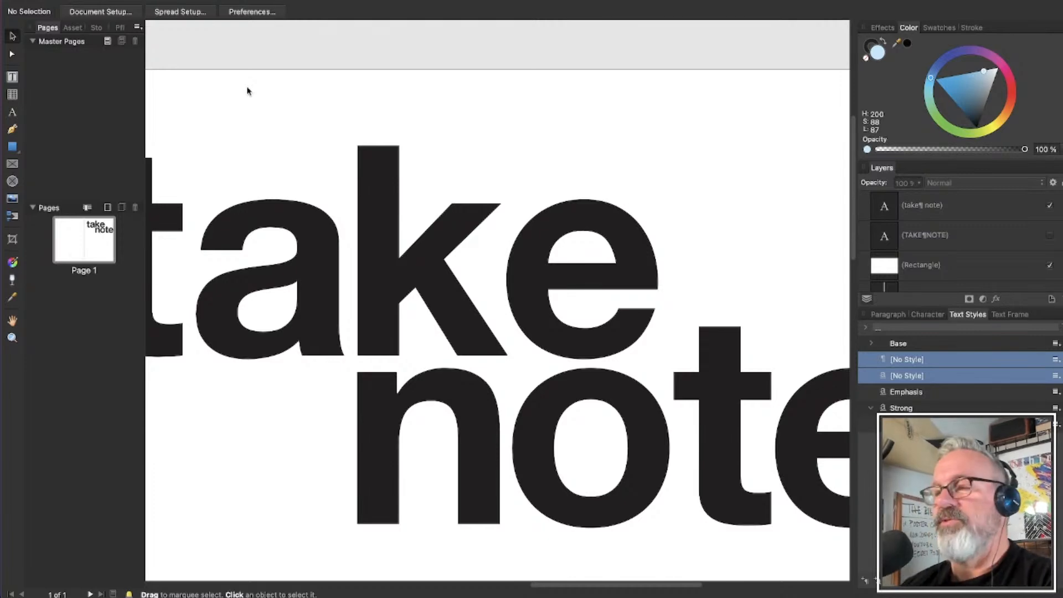
scroll(447, 124, "down", 4)
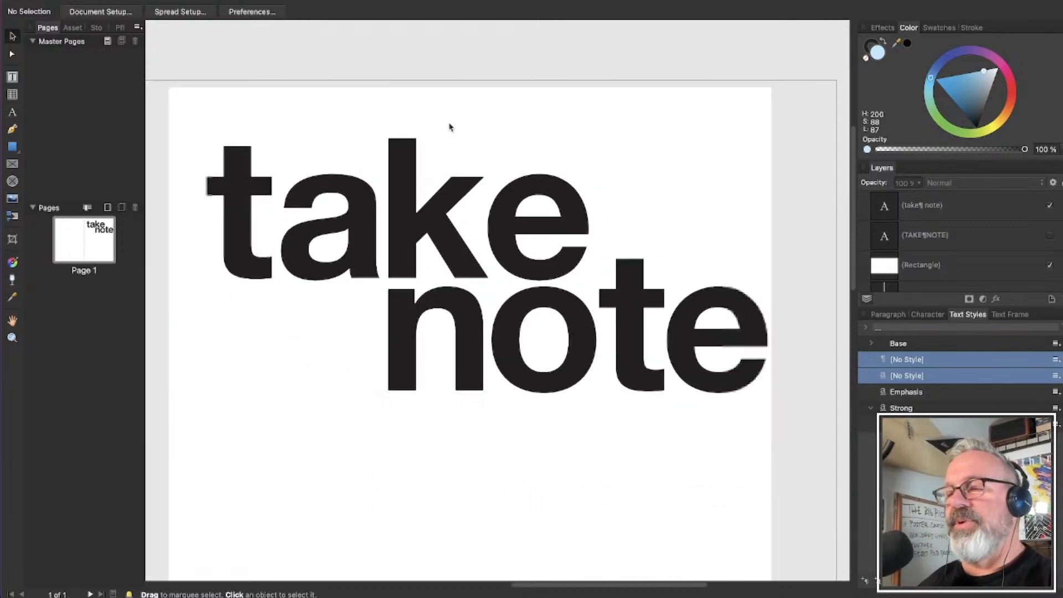
left_click(446, 235)
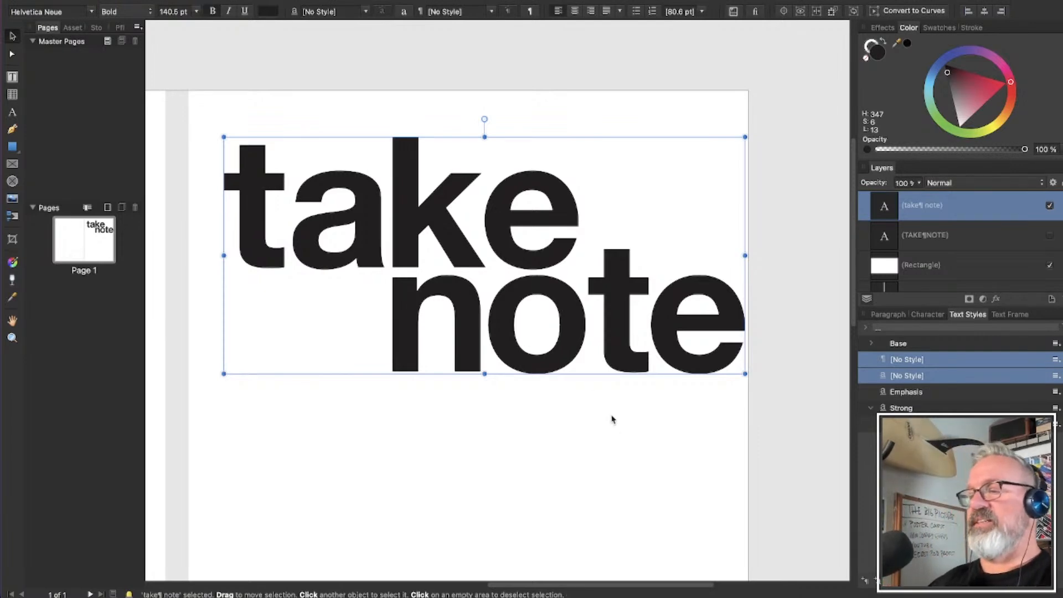
left_click(664, 419)
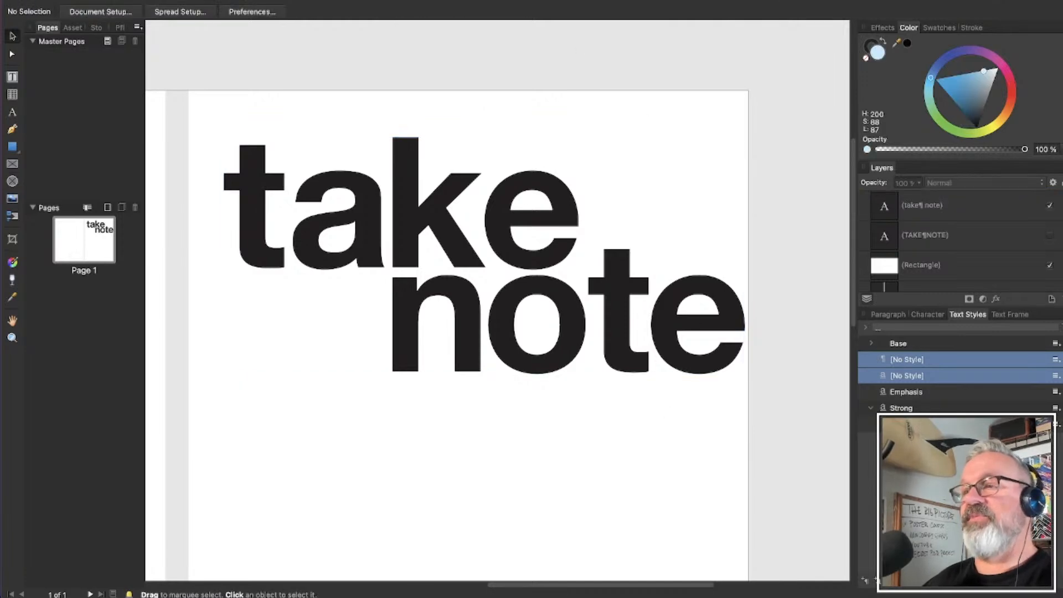
left_click(704, 363)
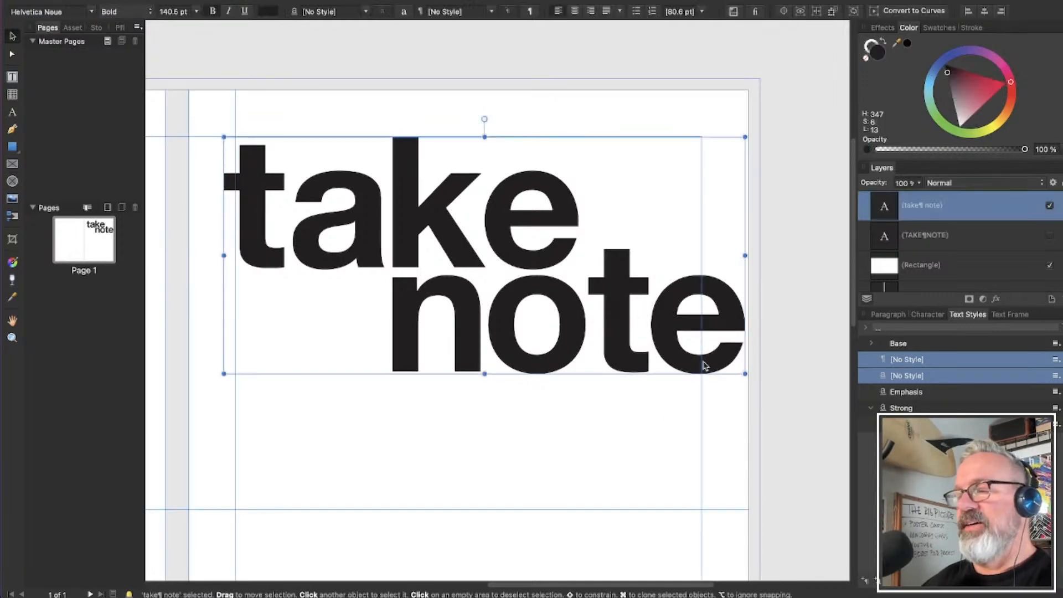
left_click_drag(742, 374, 718, 327)
left_click_drag(574, 327, 588, 327)
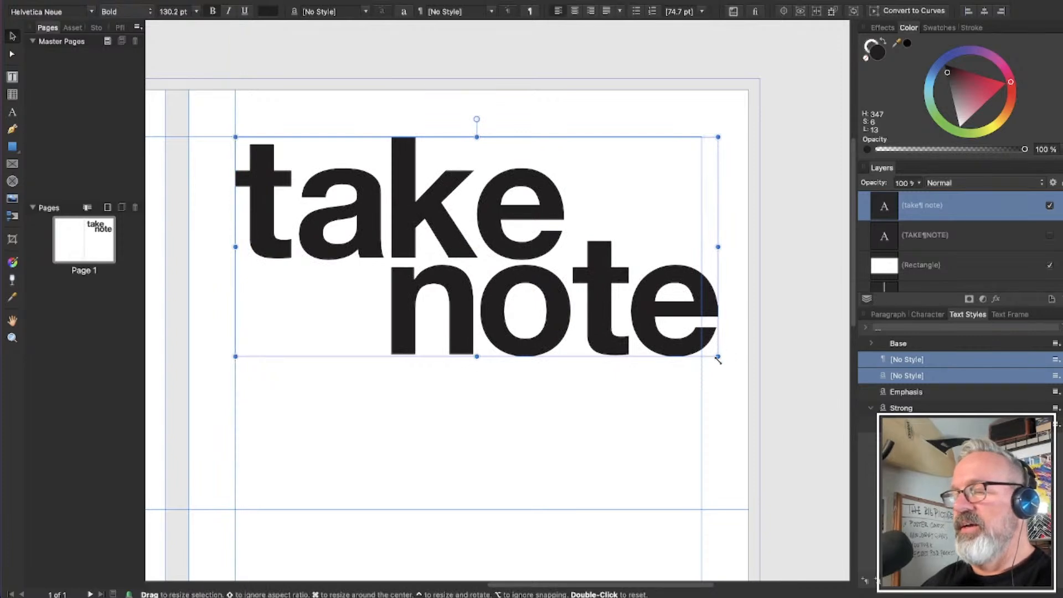
left_click_drag(718, 356, 711, 346)
left_click(786, 355)
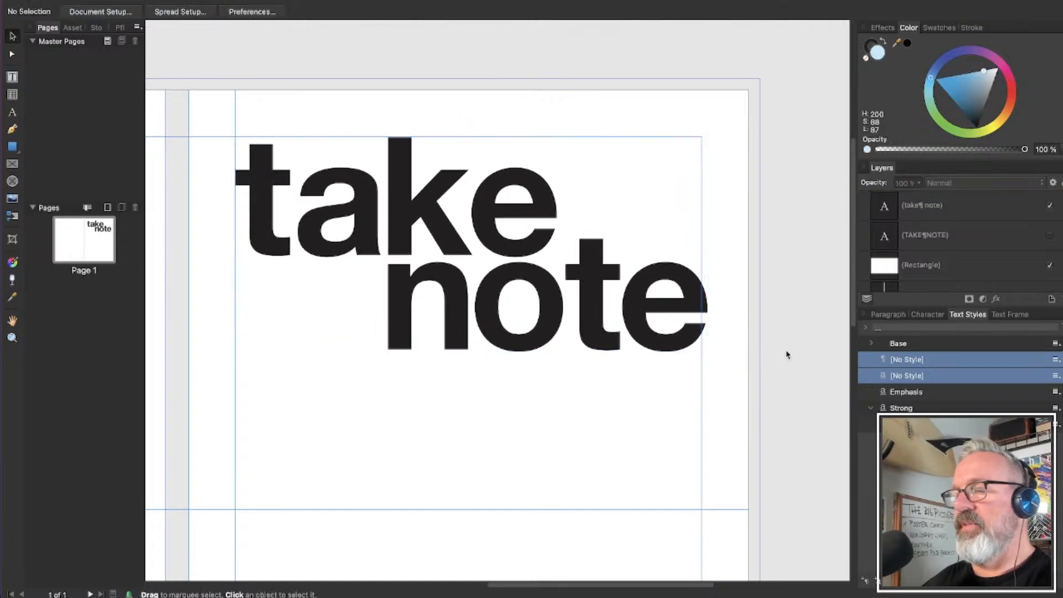
Review how the resized title sits on the front cover and across the whole cover spread
left_click(537, 300)
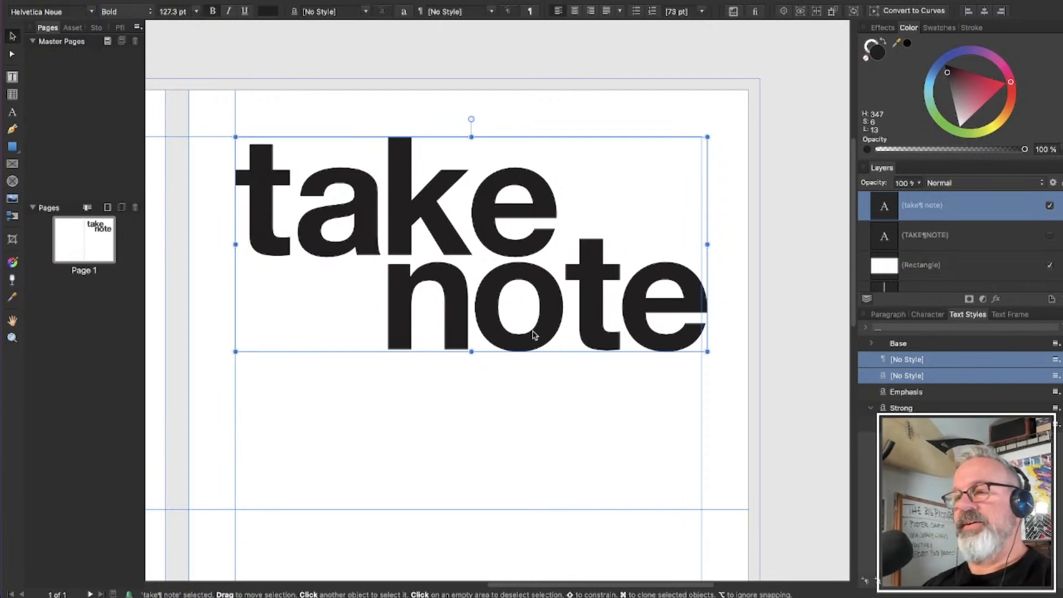
left_click(550, 401)
scroll(550, 401, "down", 3)
scroll(550, 403, "down", 5)
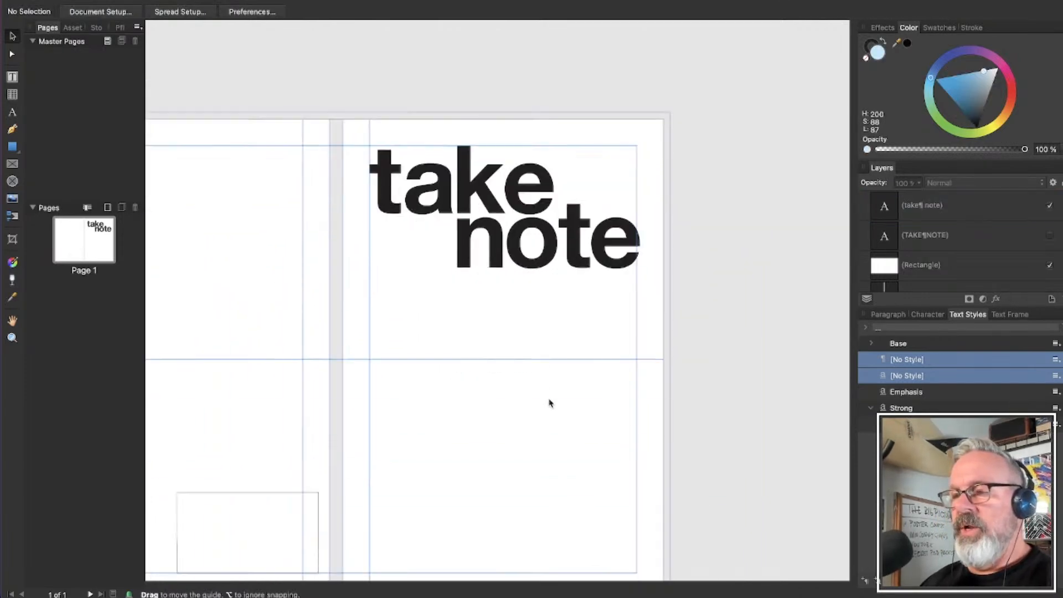
scroll(551, 402, "left", 6)
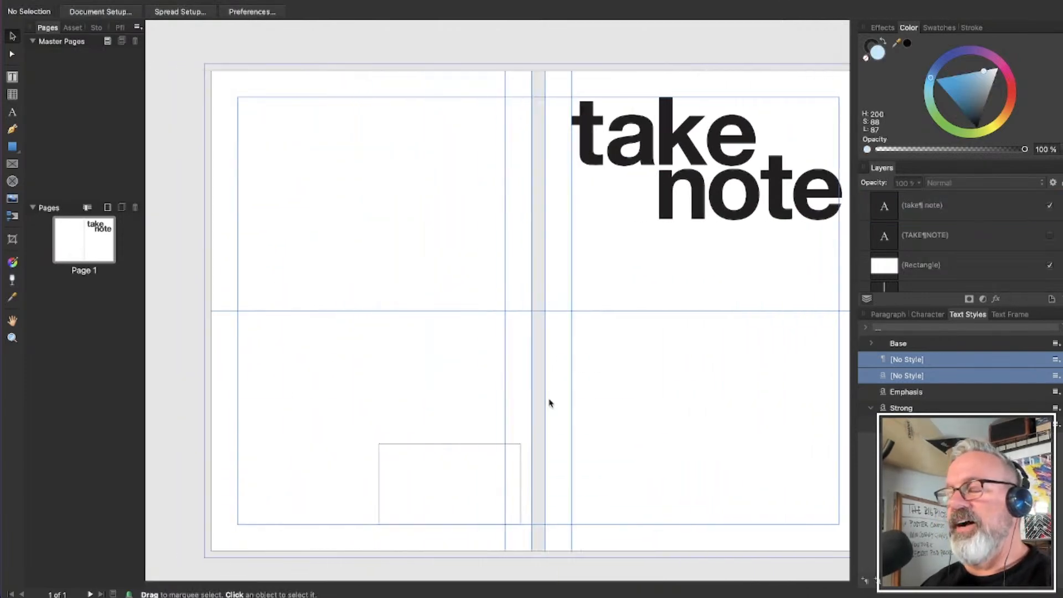
scroll(550, 402, "right", 6)
scroll(551, 402, "left", 3)
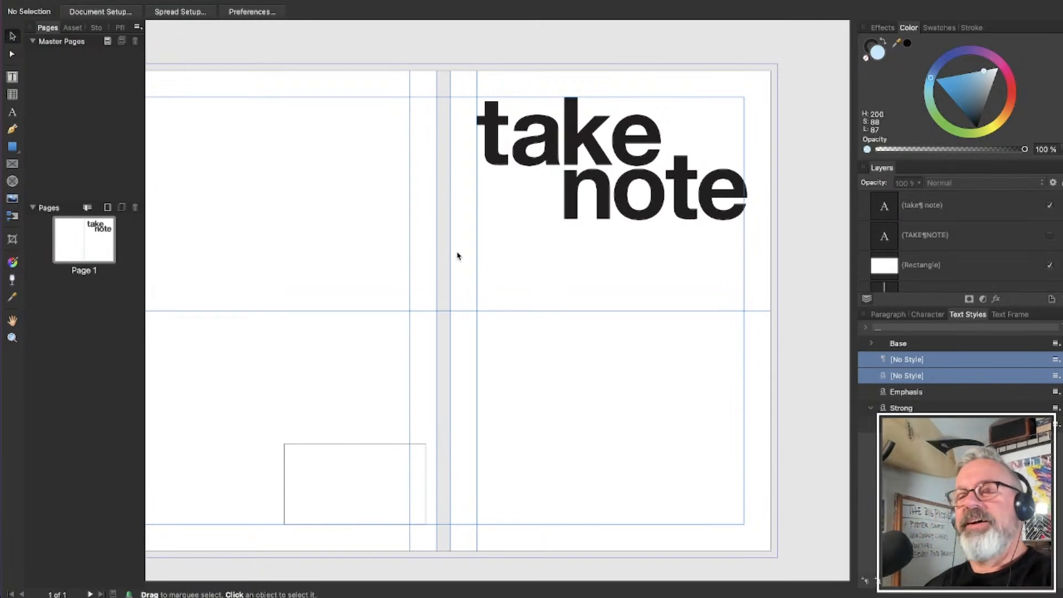
Draw a rectangular band across the whole spread below the title, out to both bleed edges, and fill it with light blue (H 200, S 89, L 71)
left_click(13, 147)
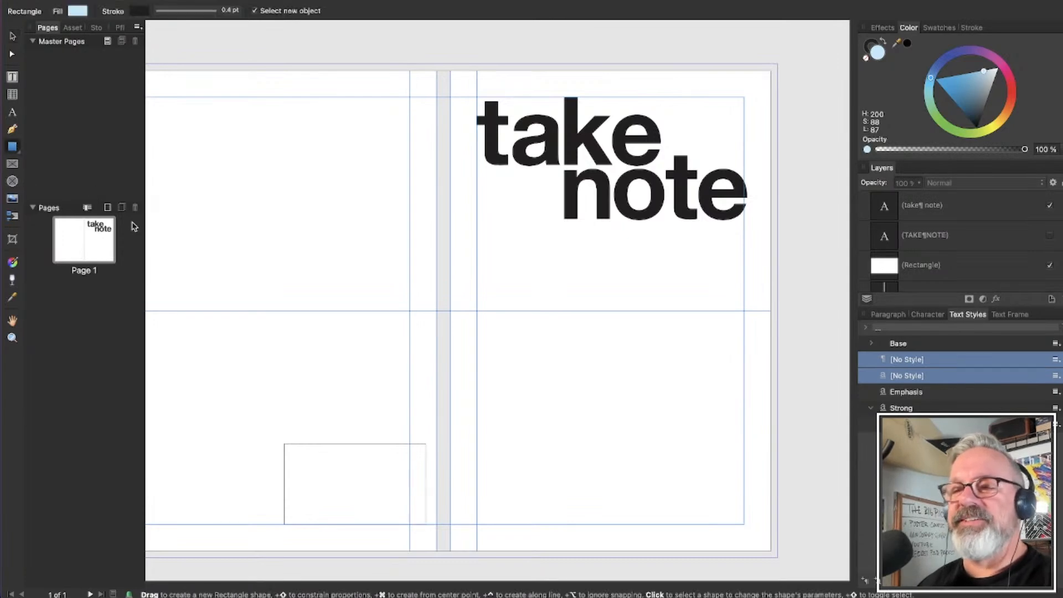
scroll(396, 281, "left", 5)
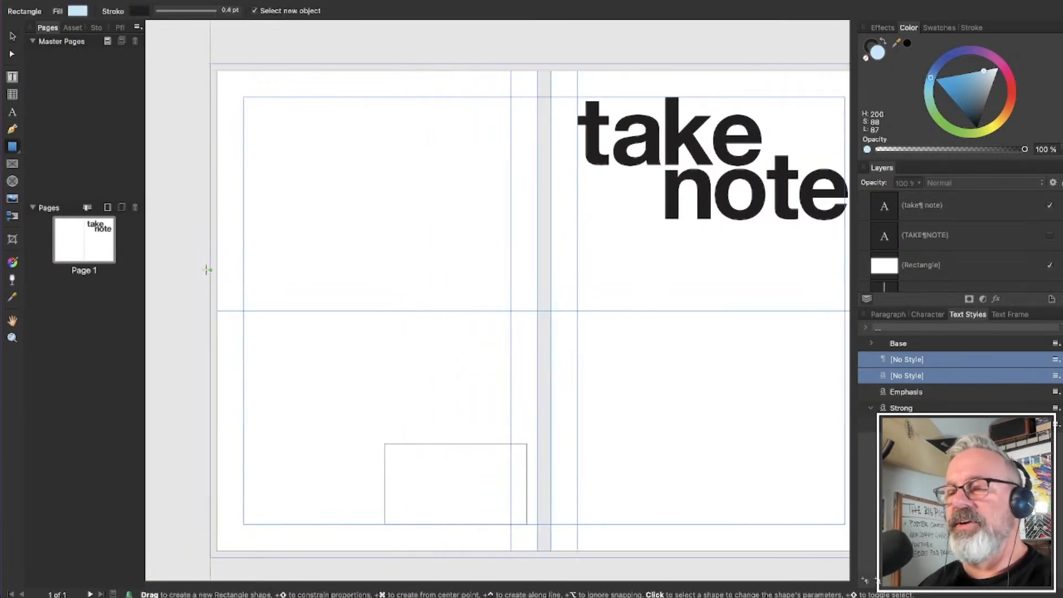
left_click_drag(210, 270, 578, 366)
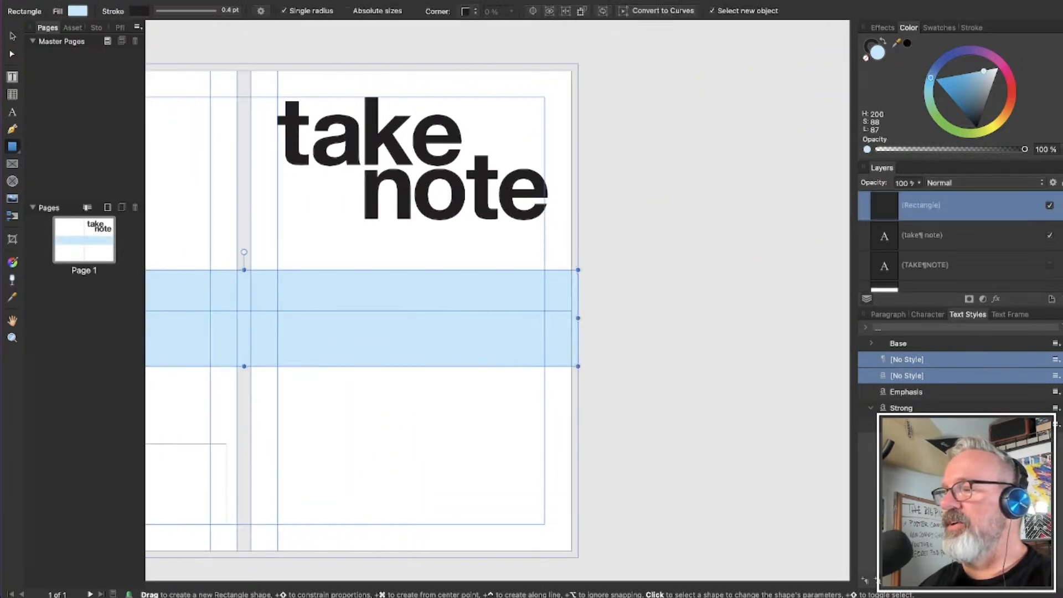
left_click(964, 74)
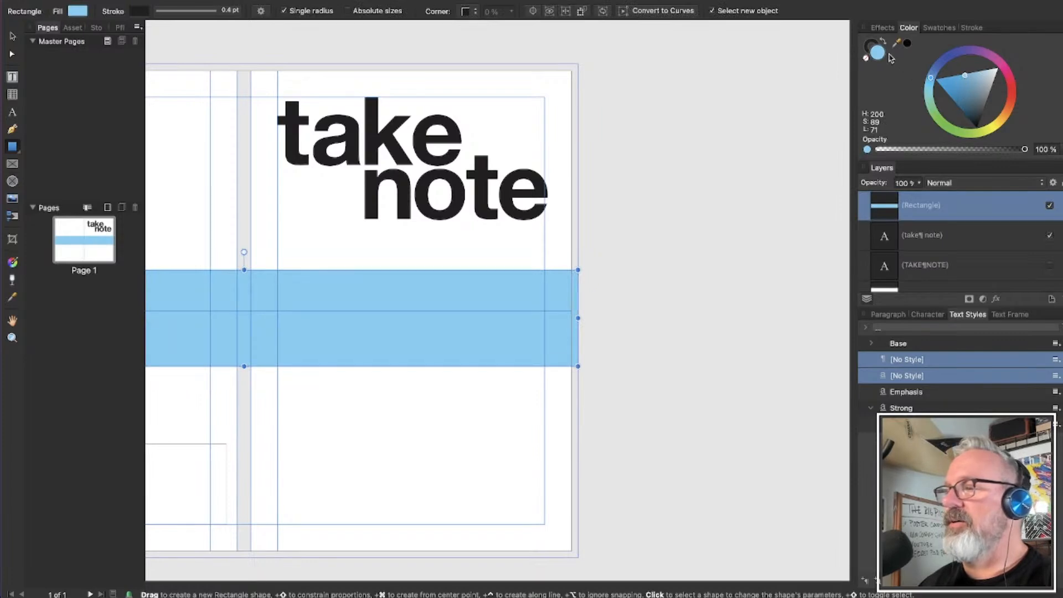
Give the band a darker blue outline with a stroke width of 8.5 pt
left_click(870, 44)
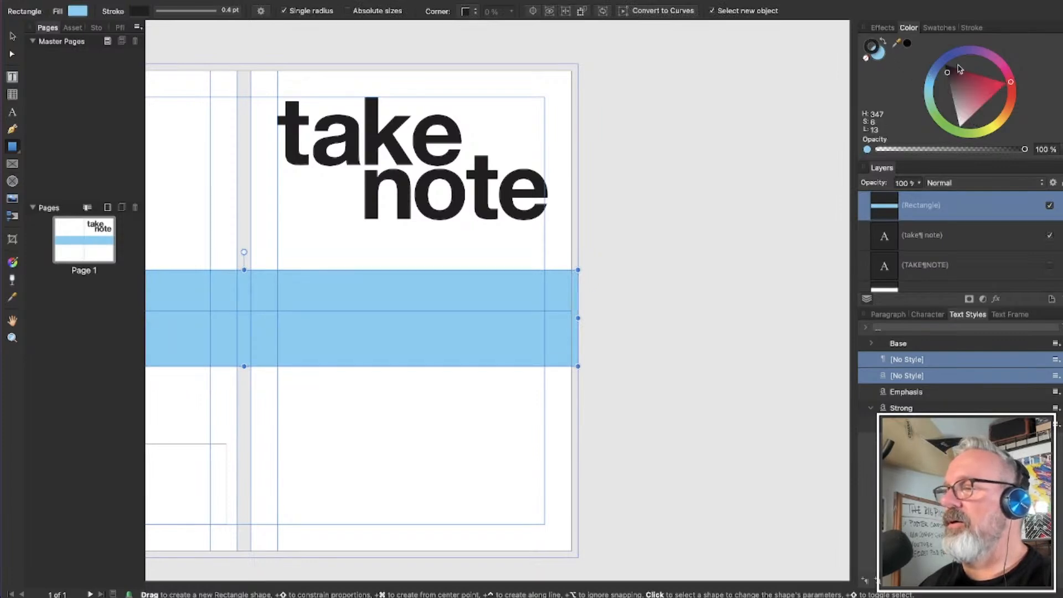
left_click(943, 66)
left_click_drag(962, 94, 937, 67)
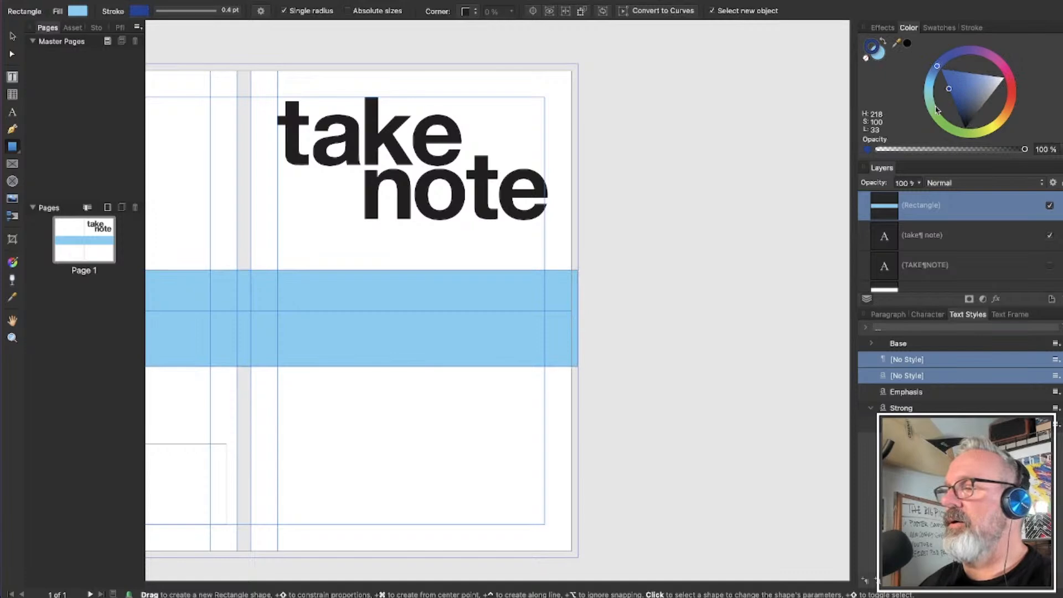
left_click(971, 28)
left_click(912, 60)
left_click_drag(912, 60, 944, 61)
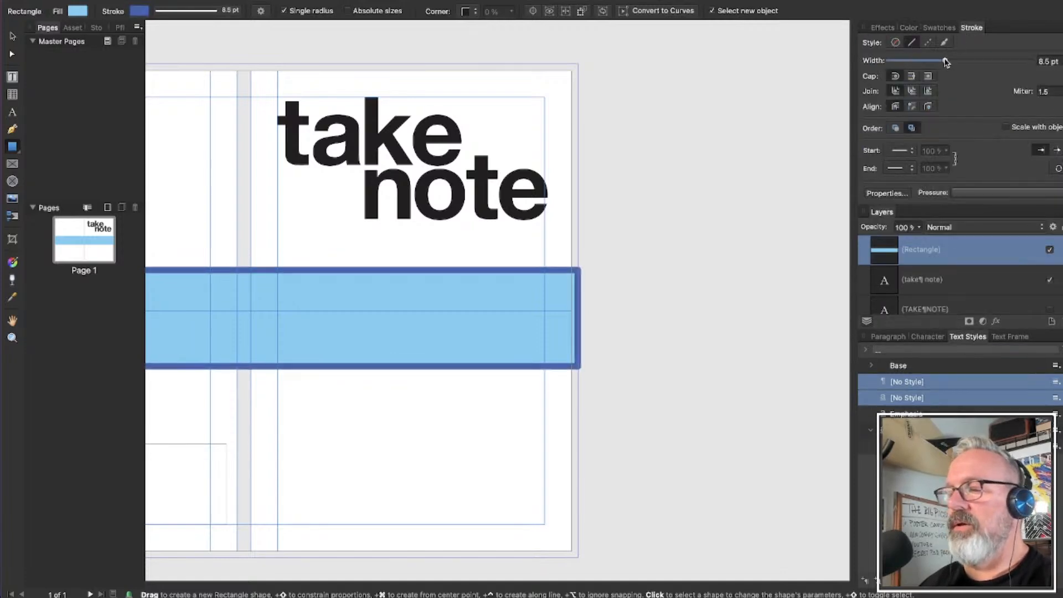
Preview the cover trimmed to its page edges, without guides or bleed, to check how the band reaches the edge
left_click(459, 1)
left_click(729, 227)
scroll(729, 228, "right", 3)
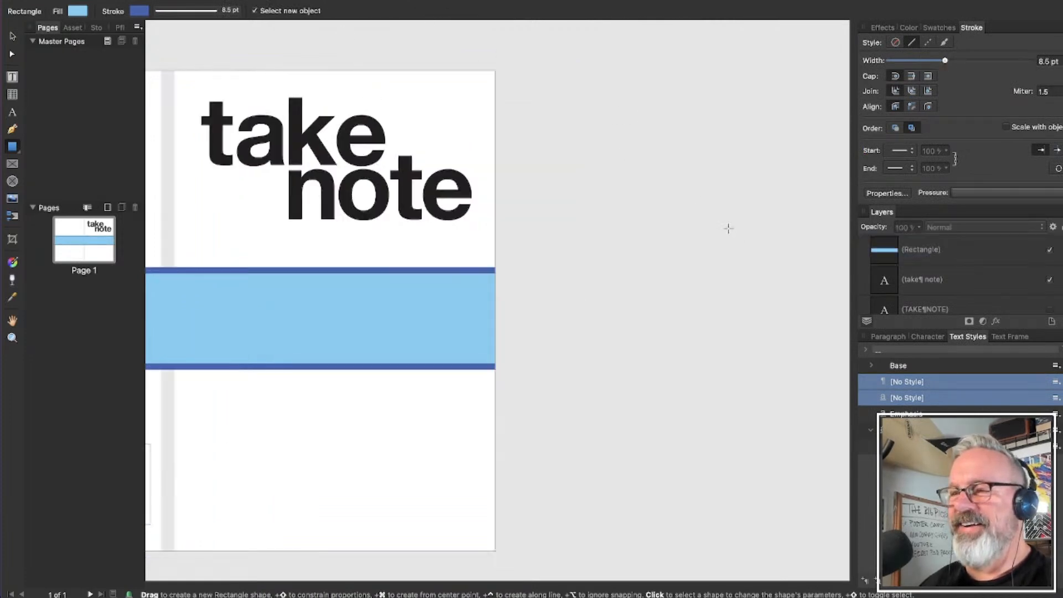
scroll(729, 228, "left", 10)
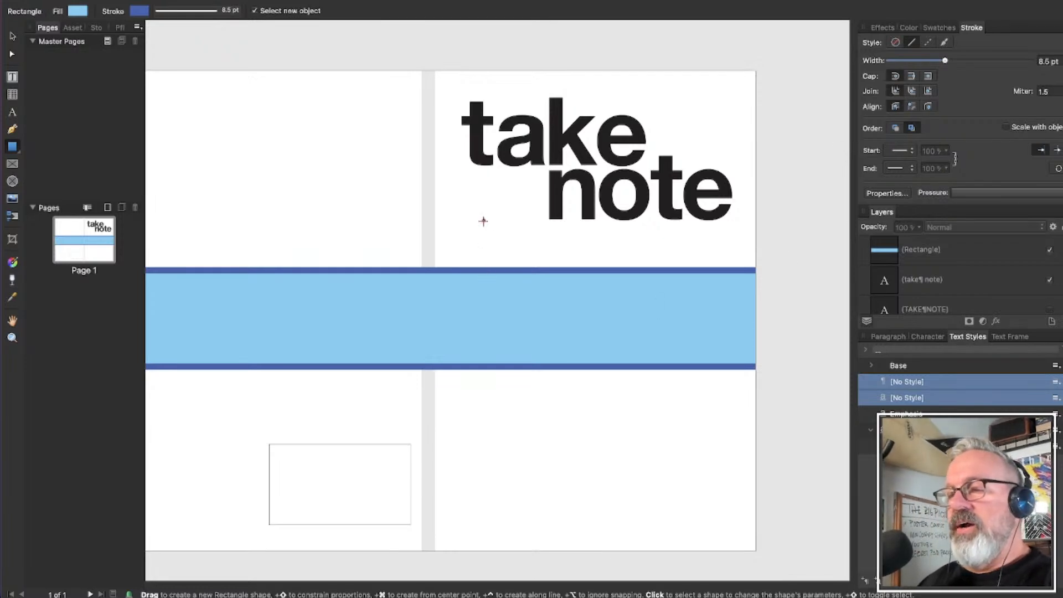
Delete the grey spine rectangle between the back and front covers
key("v")
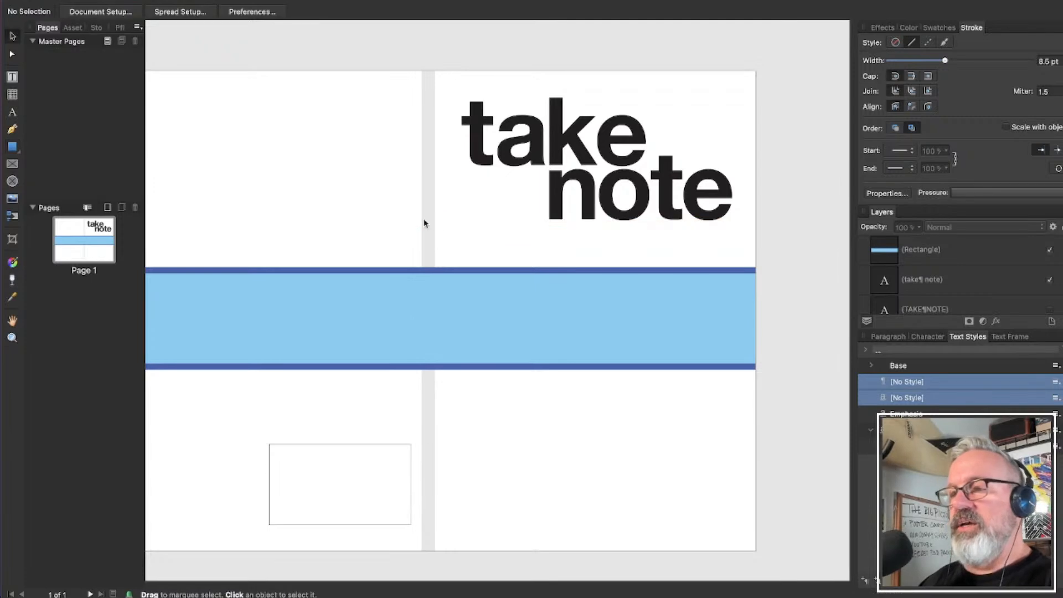
left_click(428, 224)
key("Delete")
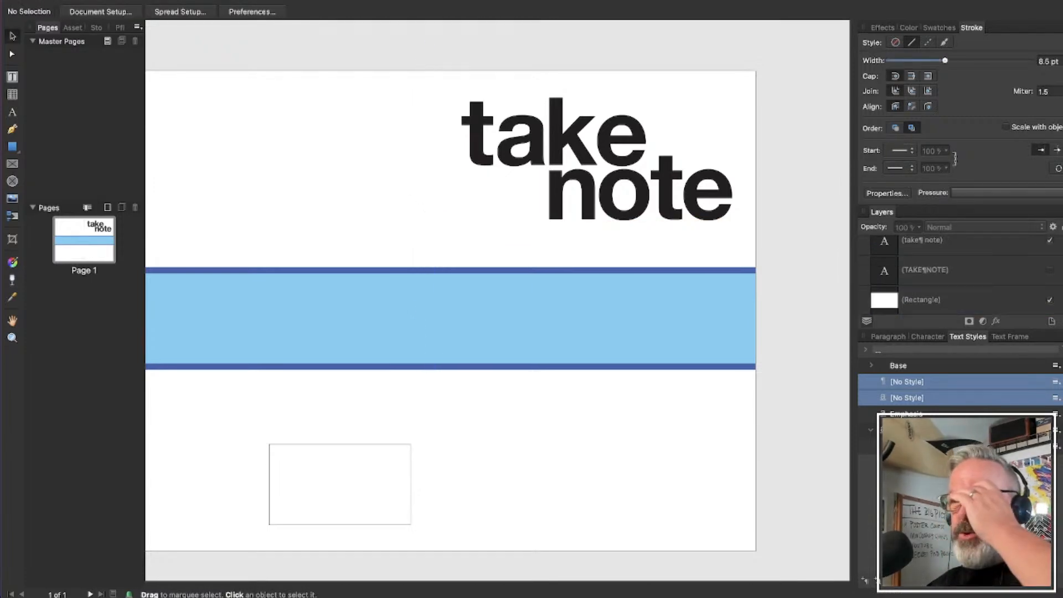
Leave the trimmed preview and delete the blue band running across the spread
left_click(380, 0)
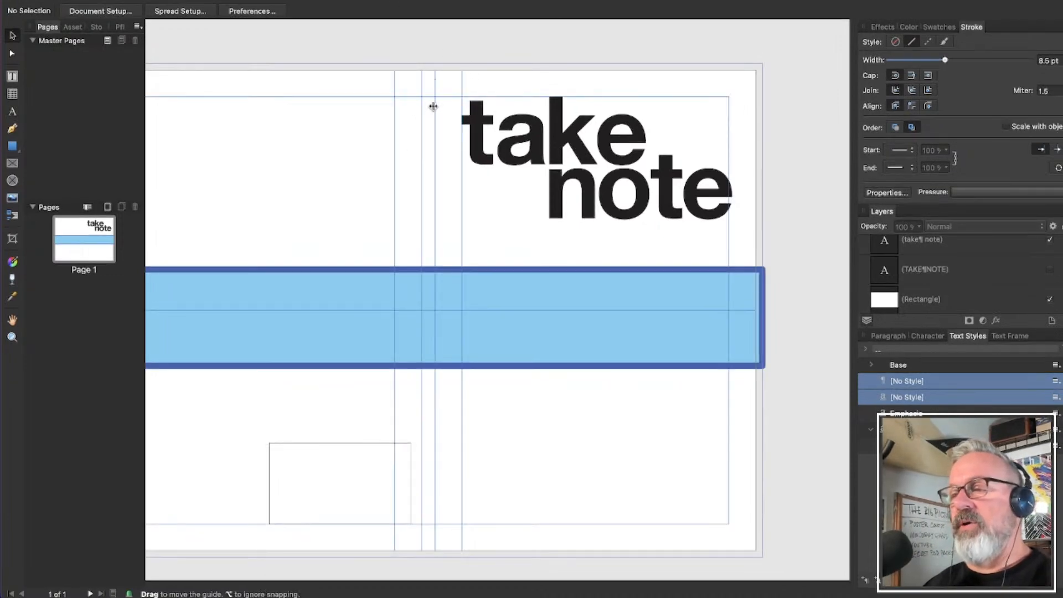
left_click(757, 347)
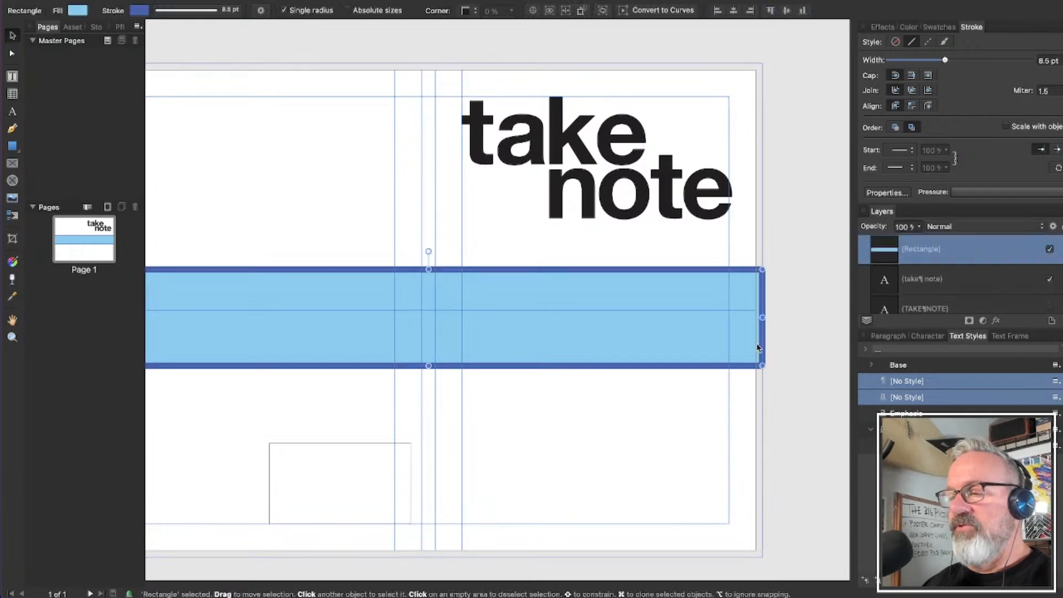
key("Delete")
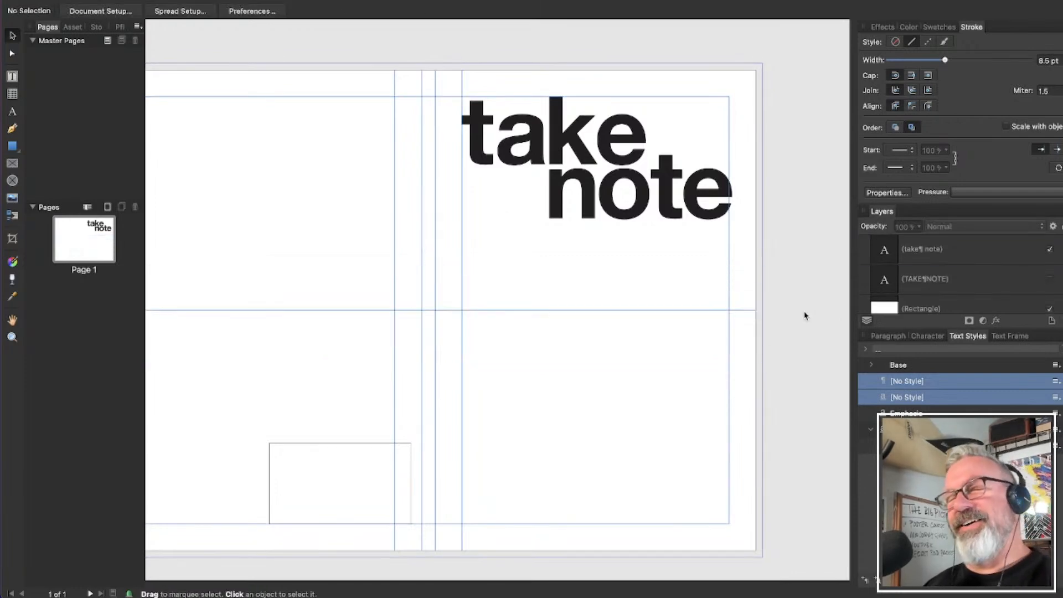
scroll(701, 308, "down", 2)
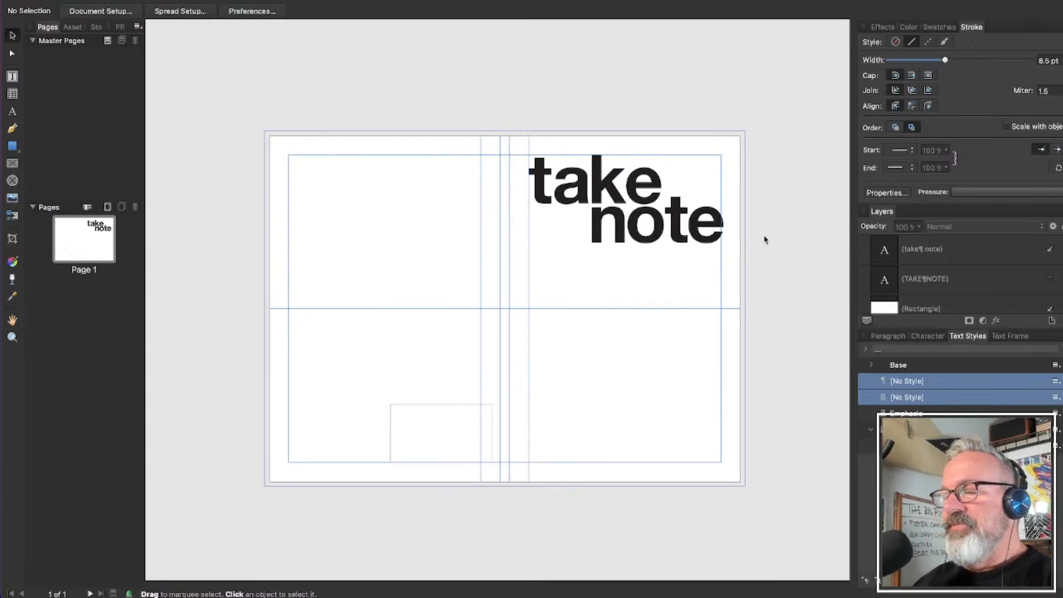
left_click(615, 229)
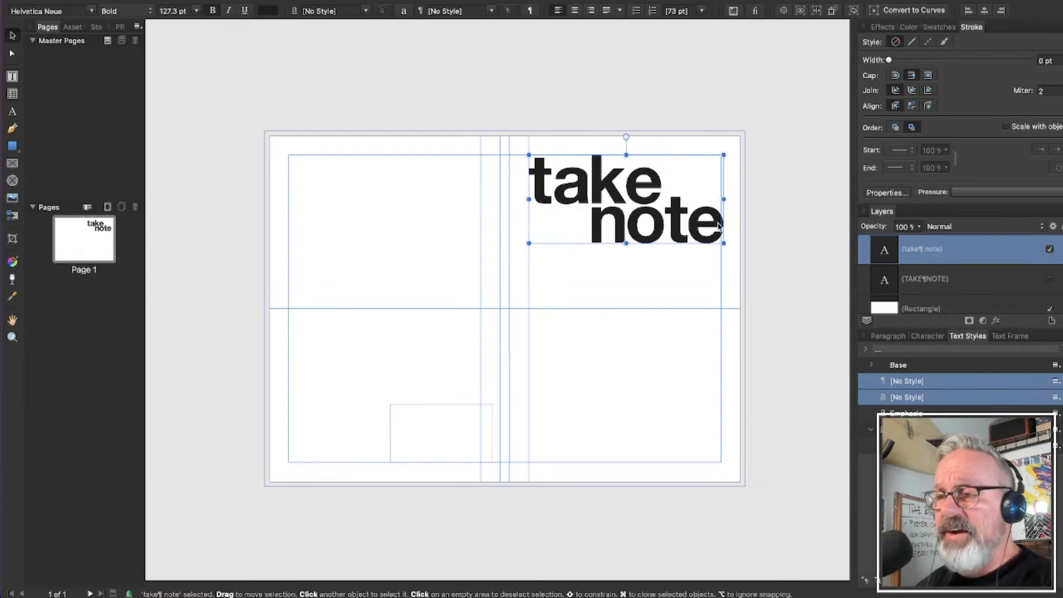
left_click(770, 285)
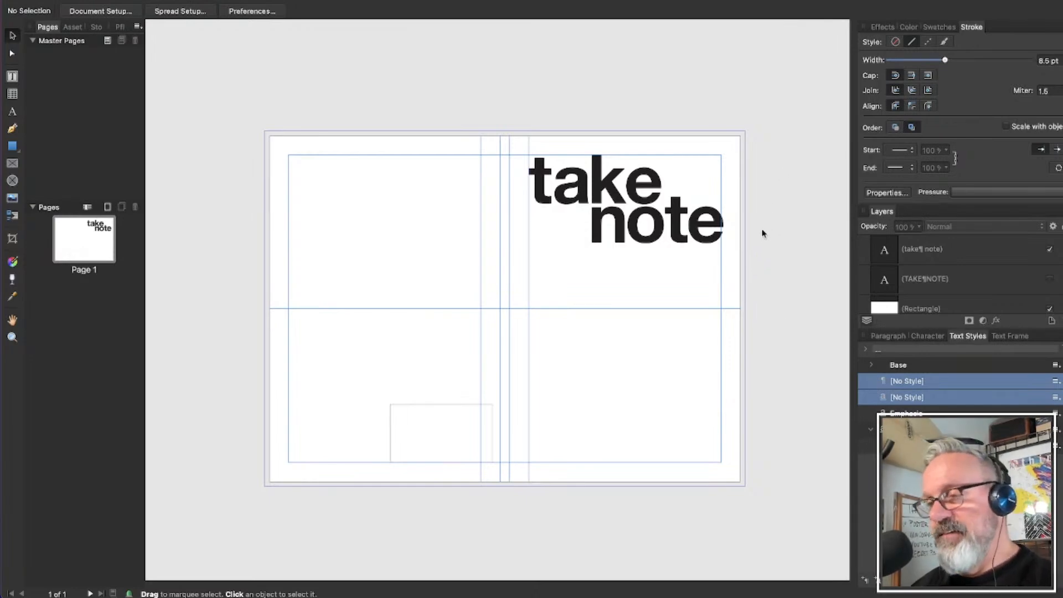
scroll(780, 278, "up", 2)
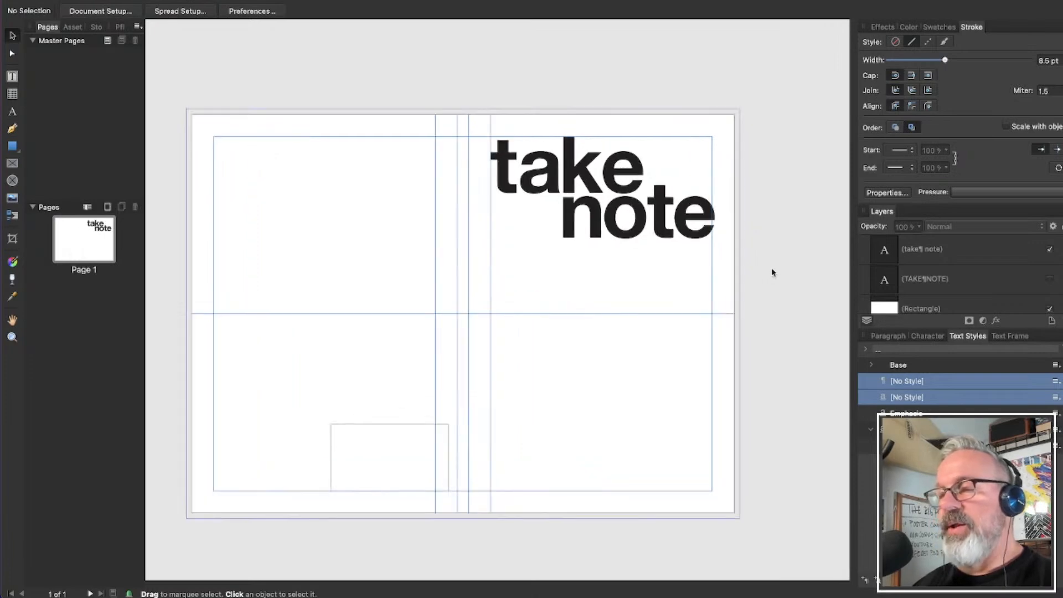
scroll(773, 270, "left", 2)
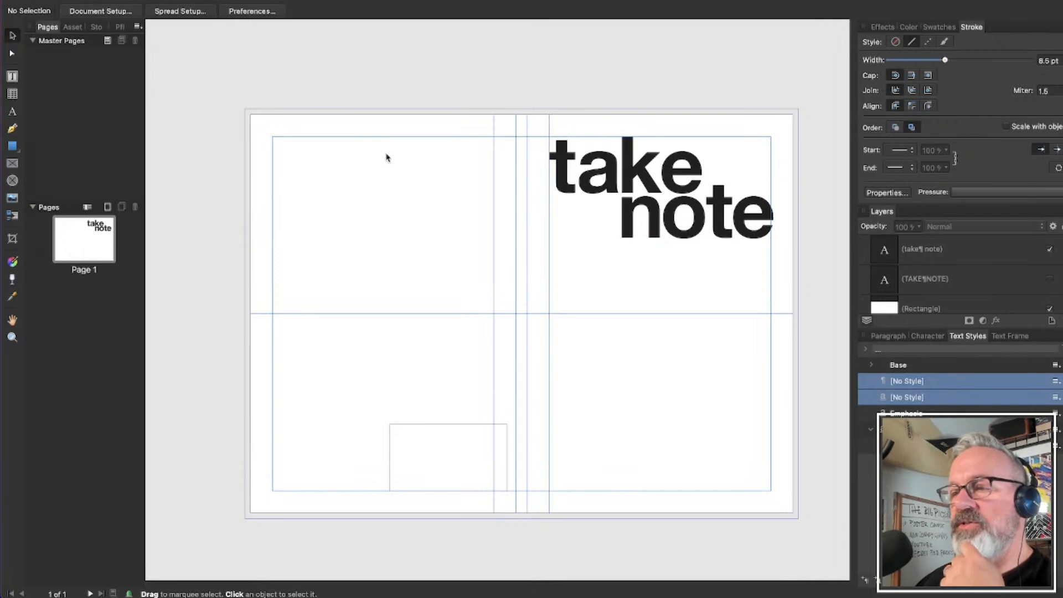
In the Photo persona, draw a blue rectangle over the whole spread out to the bleed and place it beneath the back cover's white rectangle
key("super+3")
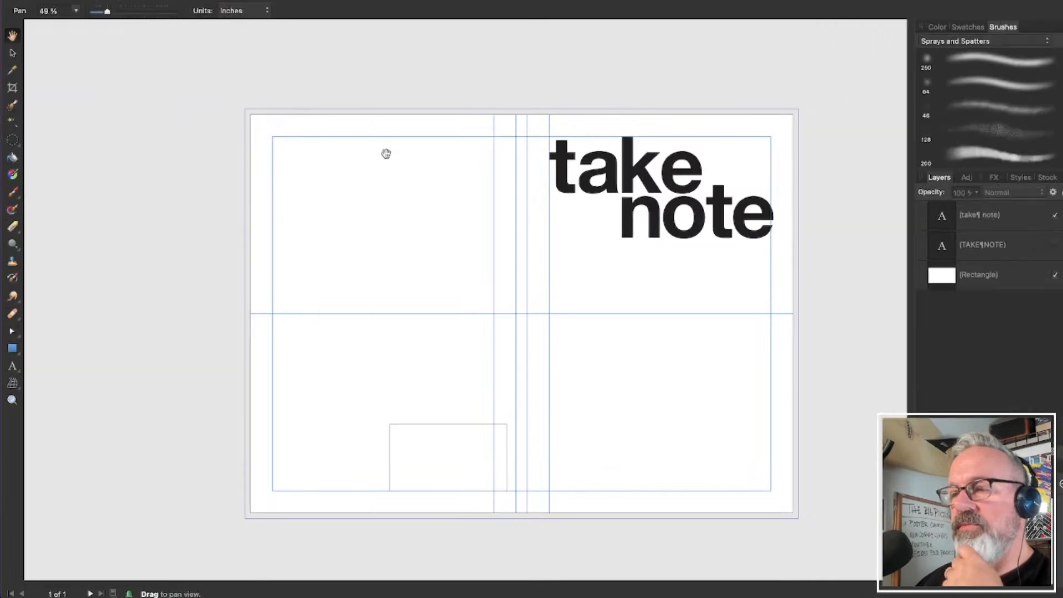
left_click(985, 274)
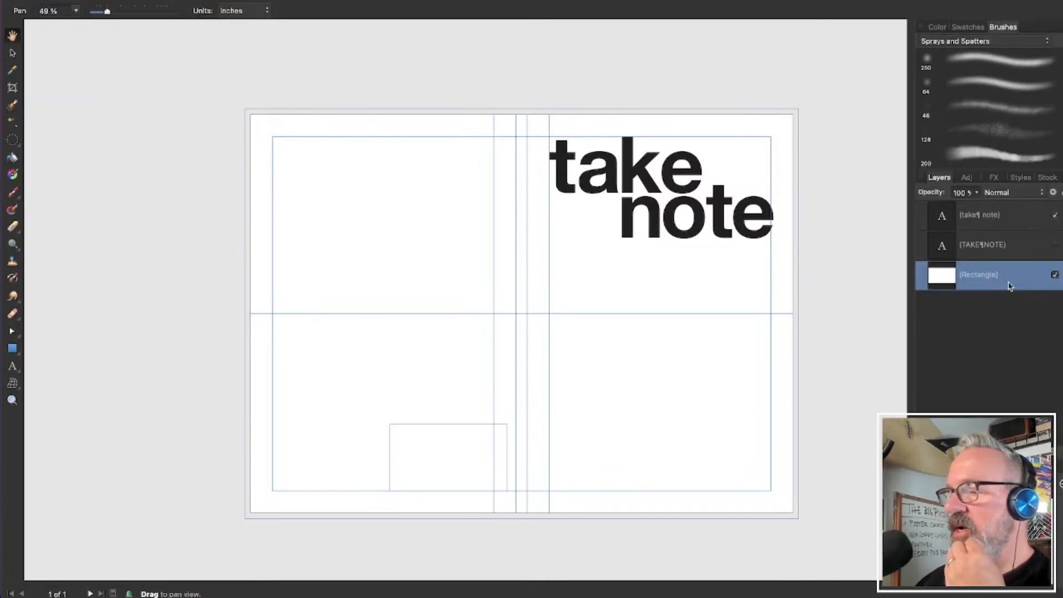
left_click(13, 349)
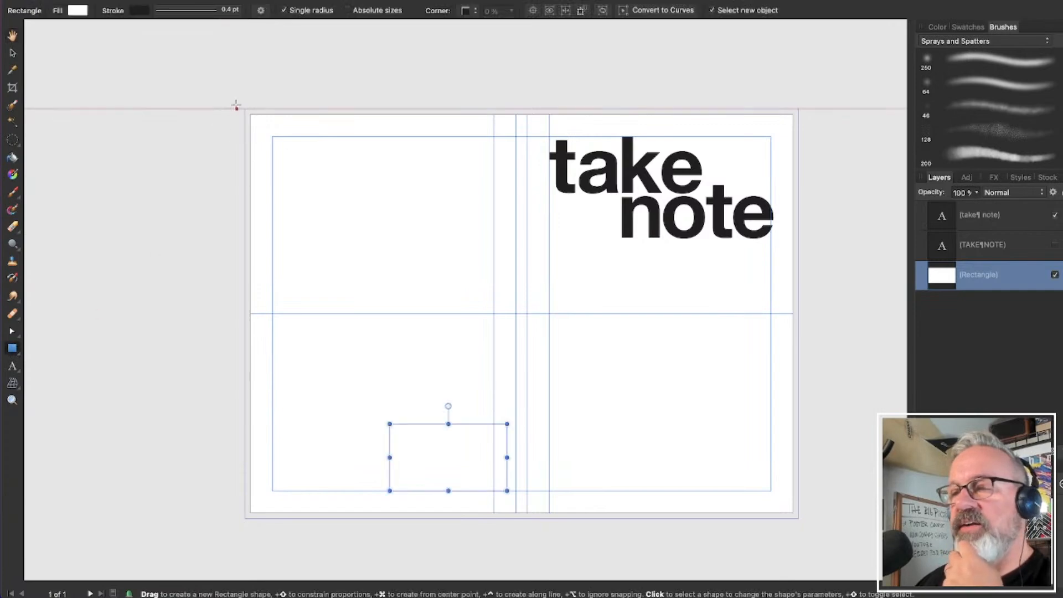
left_click_drag(242, 108, 798, 518)
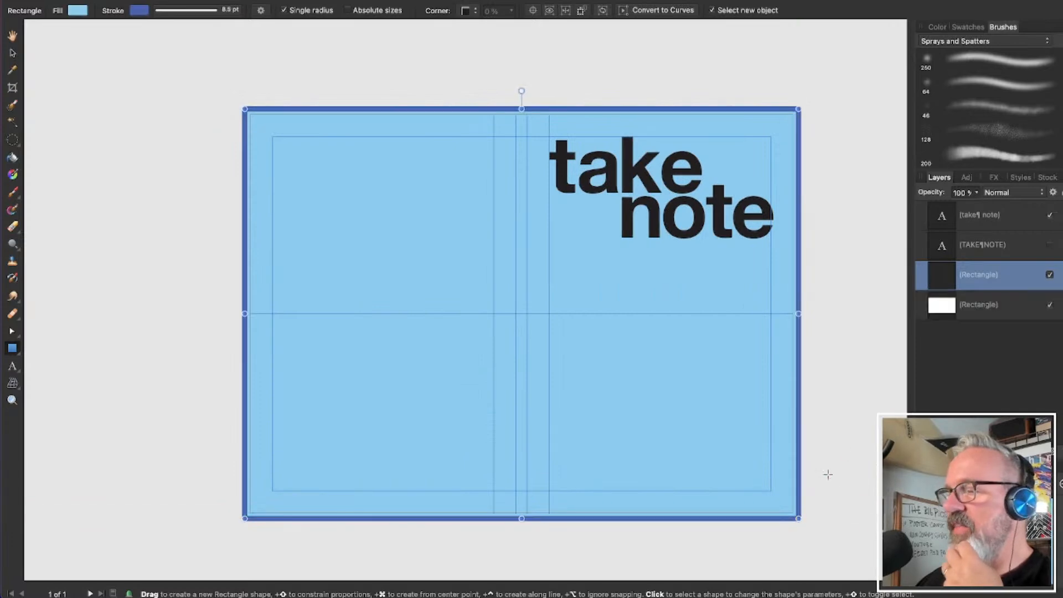
left_click_drag(992, 275, 998, 325)
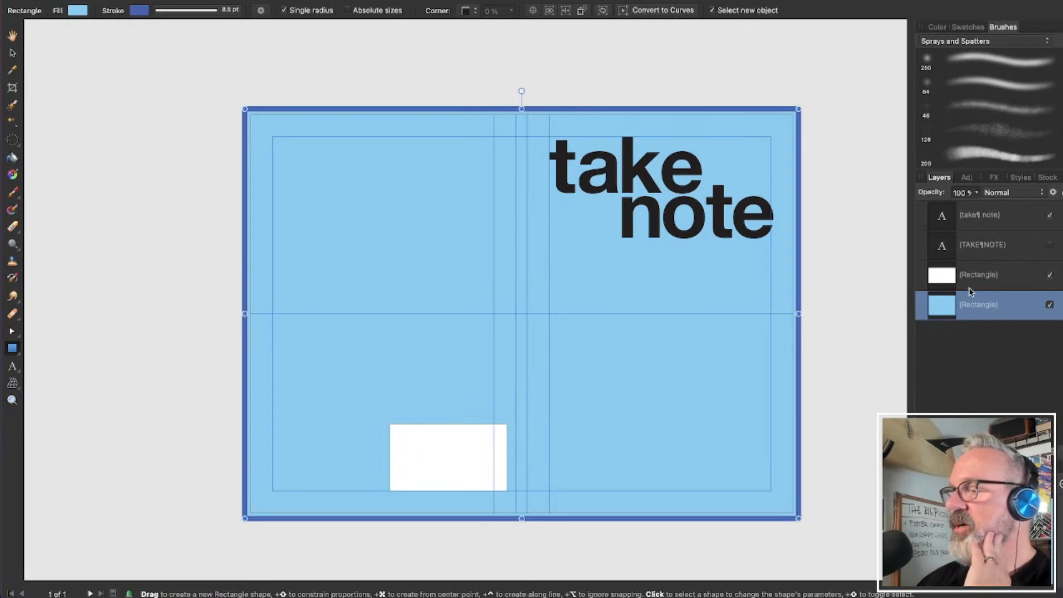
Give the full-spread background rectangle a white fill and no stroke
left_click(937, 26)
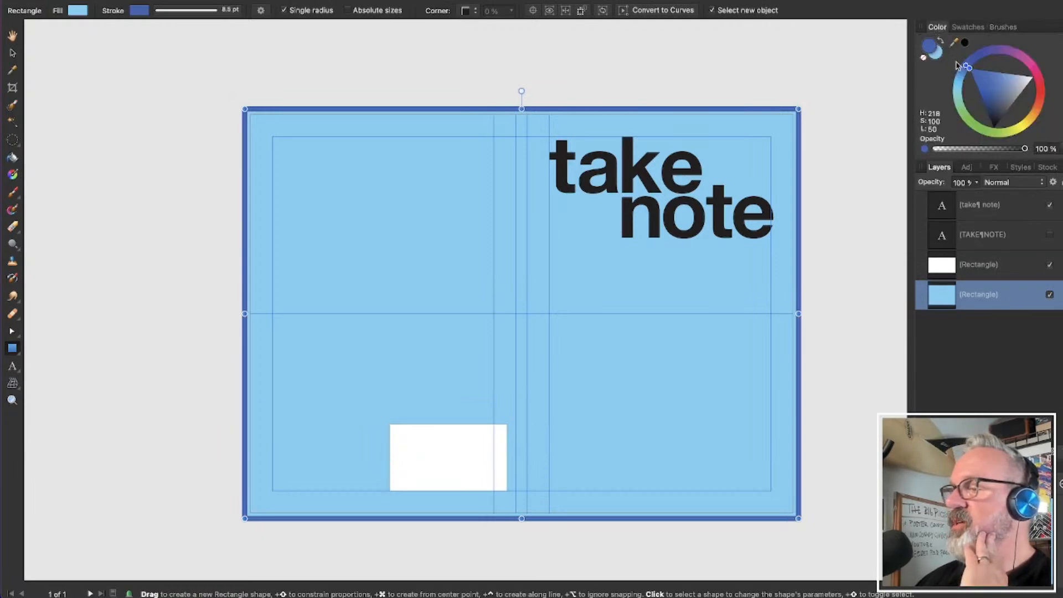
left_click_drag(991, 93, 1033, 76)
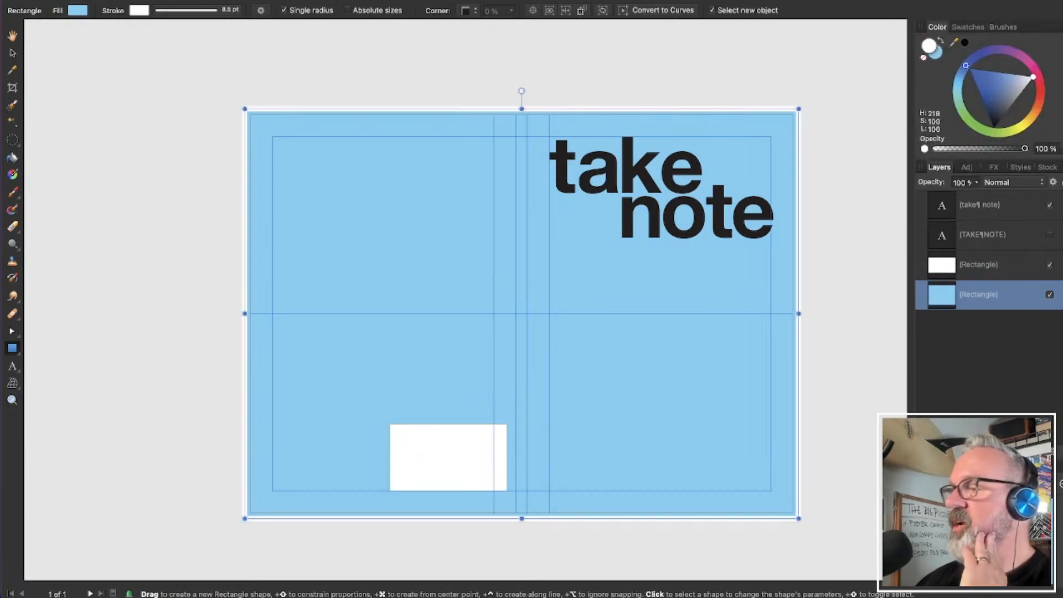
left_click(942, 41)
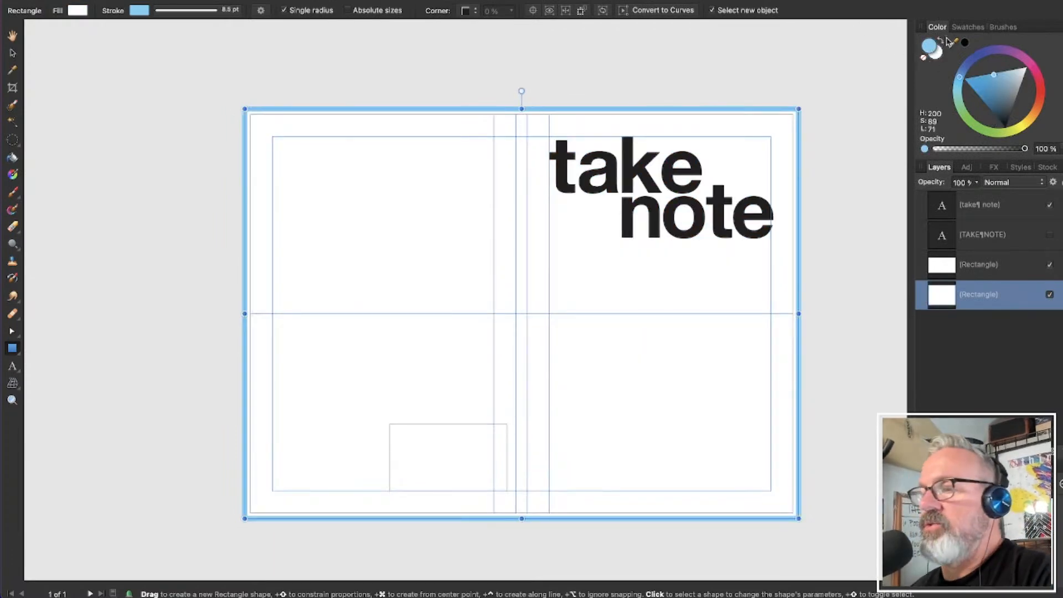
left_click(924, 59)
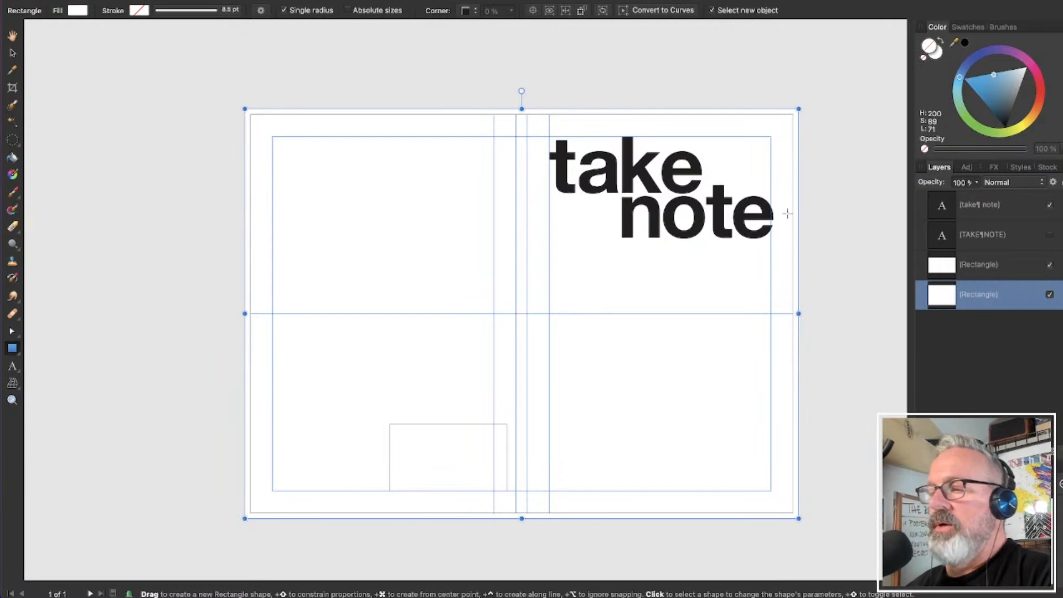
left_click(12, 52)
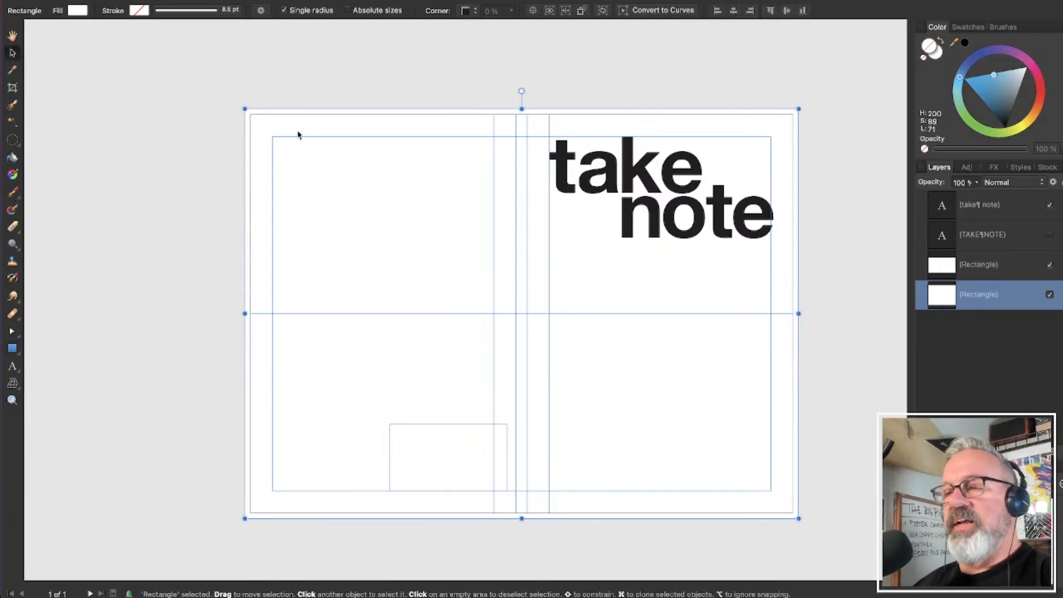
left_click(303, 88)
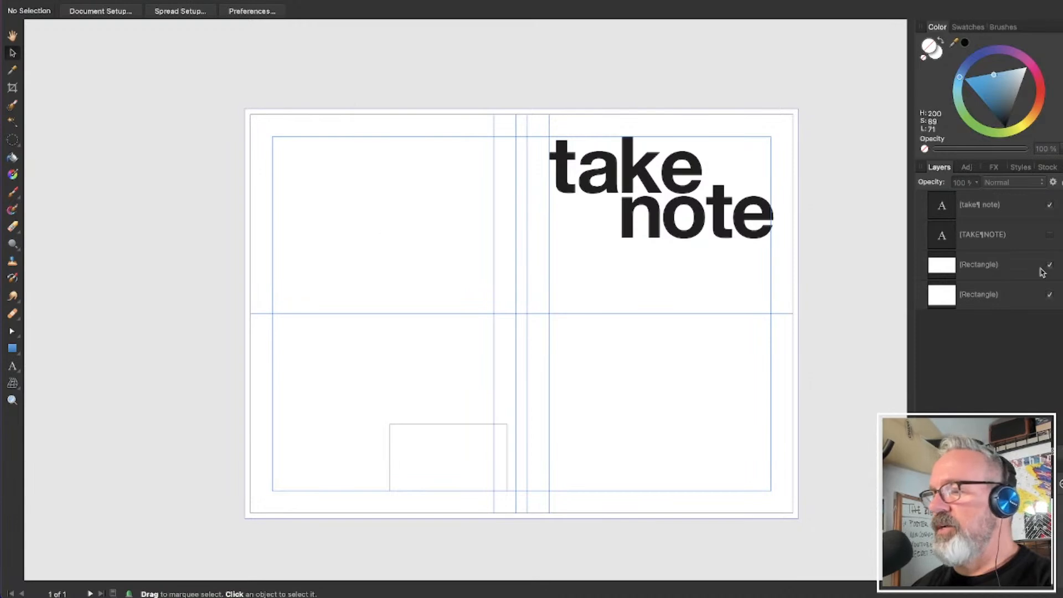
Lock the small white rectangle at the foot of the back cover
left_click(916, 267)
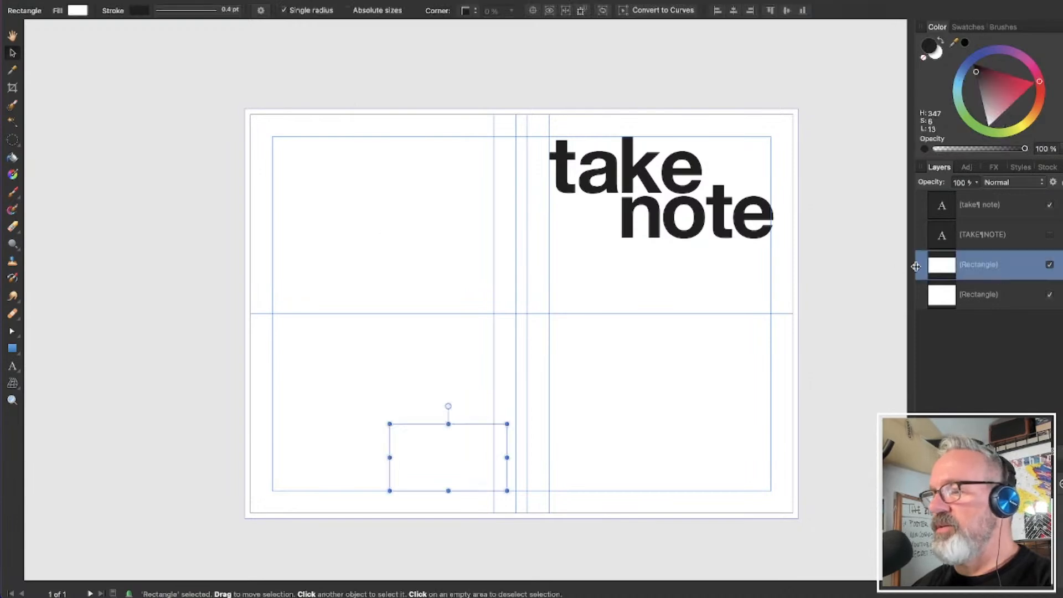
left_click(949, 293)
right_click(984, 274)
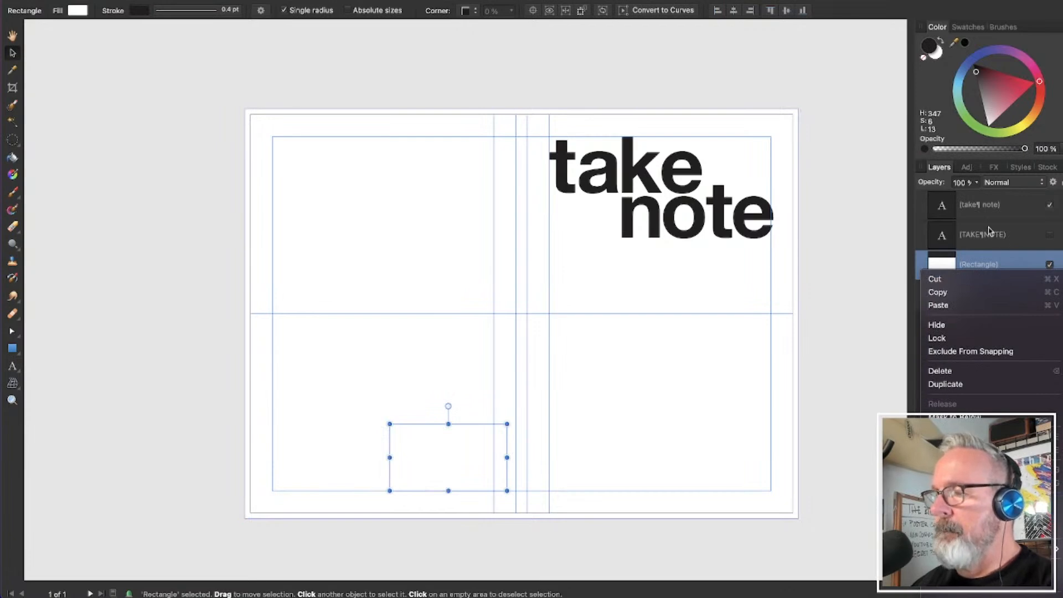
left_click(1060, 198)
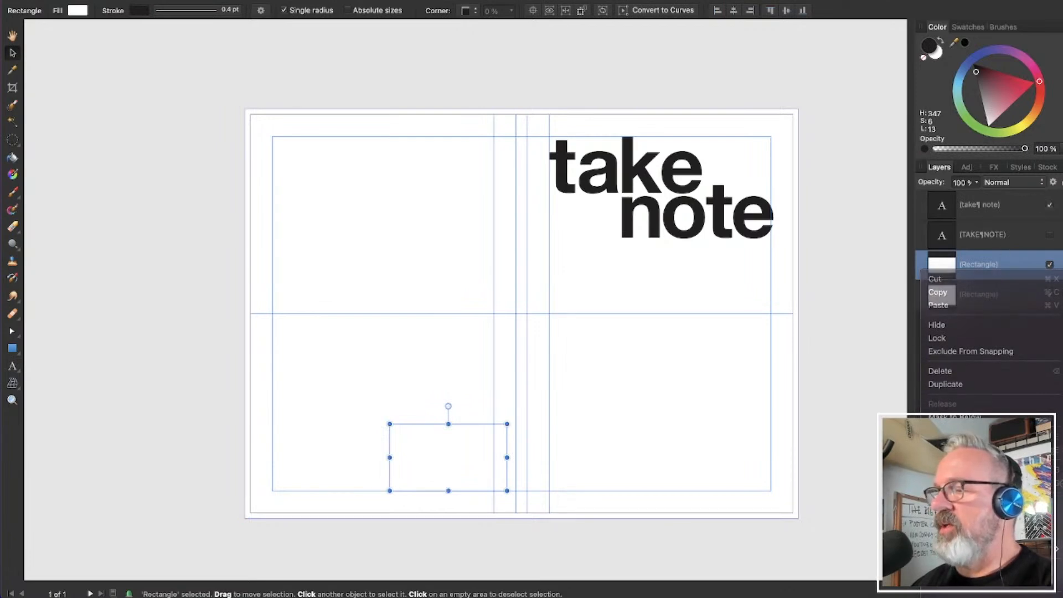
Rasterize the full-spread white rectangle into a pixel layer
left_click(954, 299)
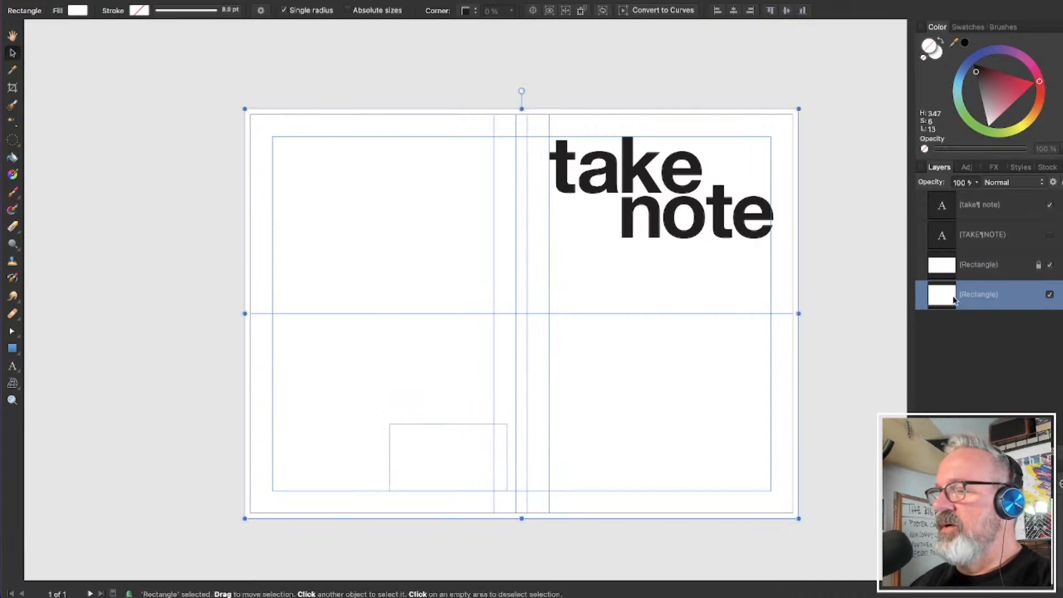
right_click(935, 296)
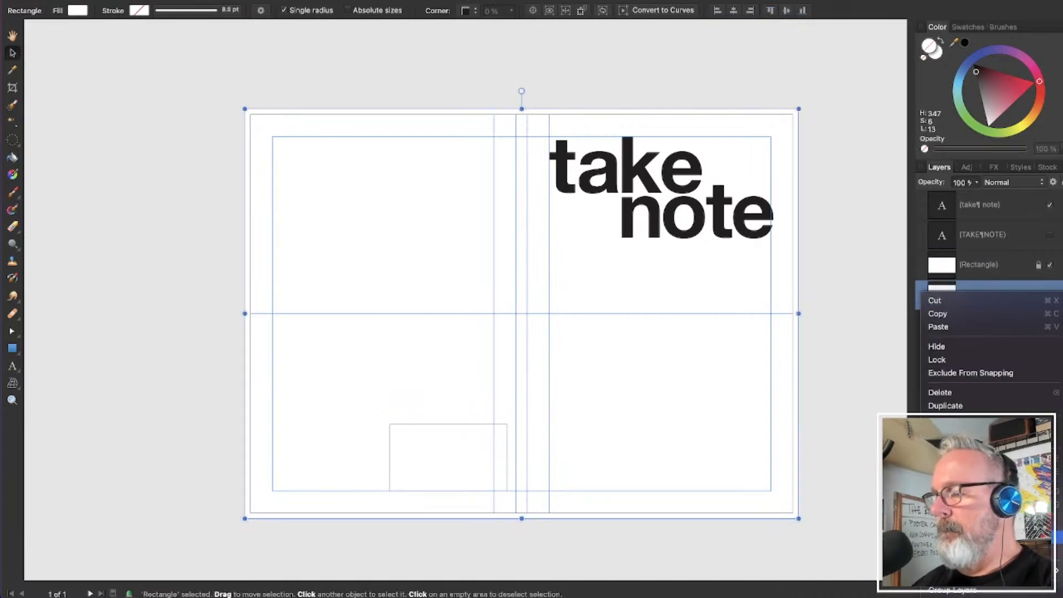
left_click(947, 426)
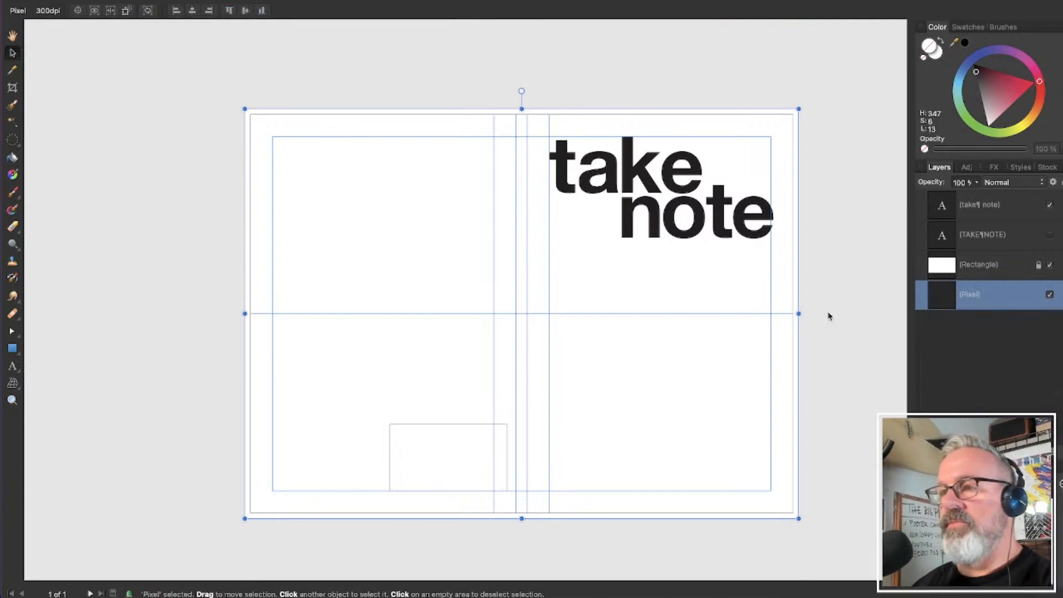
left_click(214, 259)
left_click(279, 247)
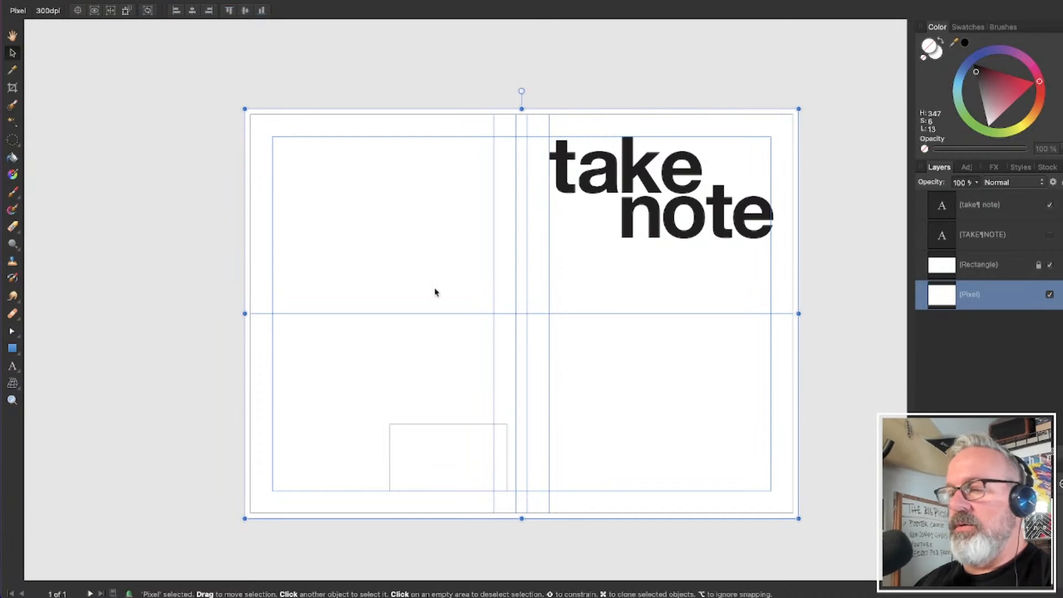
Start placing an image and browse to the Full Color folder under 02 Digital Products, 02.01 Textures, 3. Ghost in the Machine, 1. Files
left_click(105, 182)
left_click(116, 0)
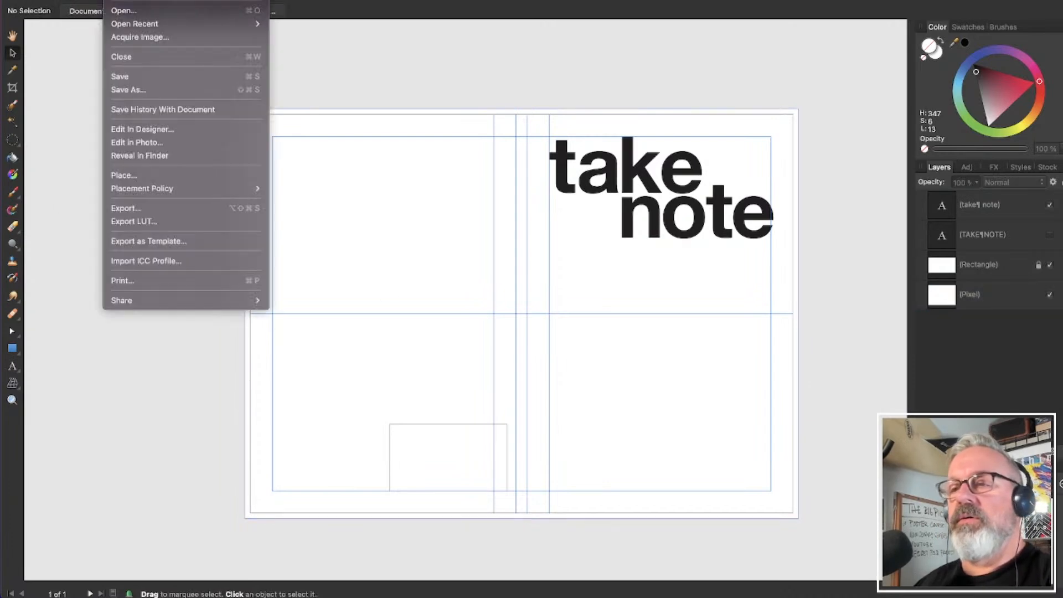
left_click(163, 179)
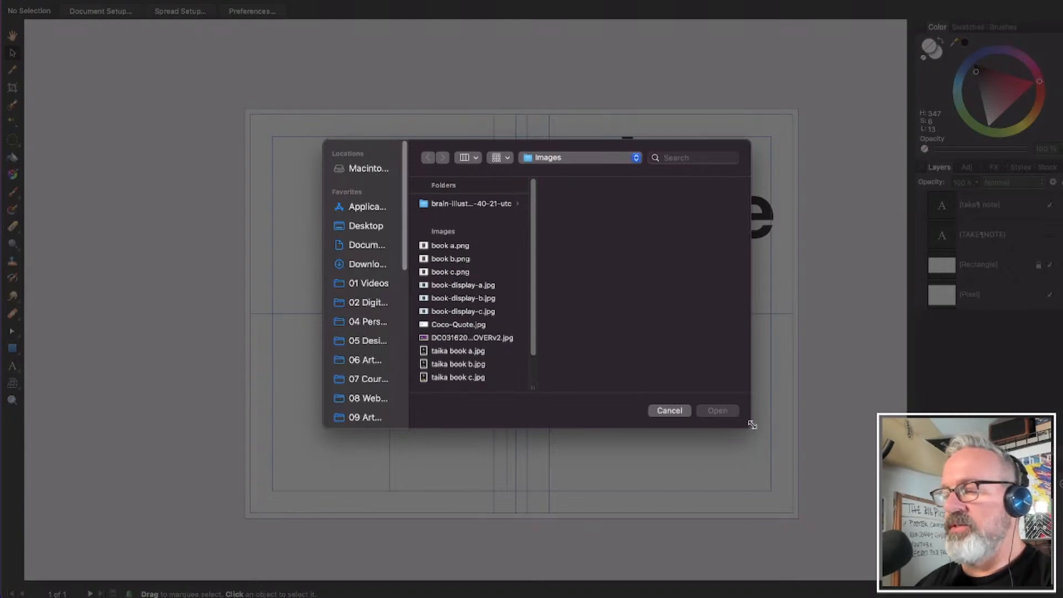
left_click_drag(752, 424, 846, 419)
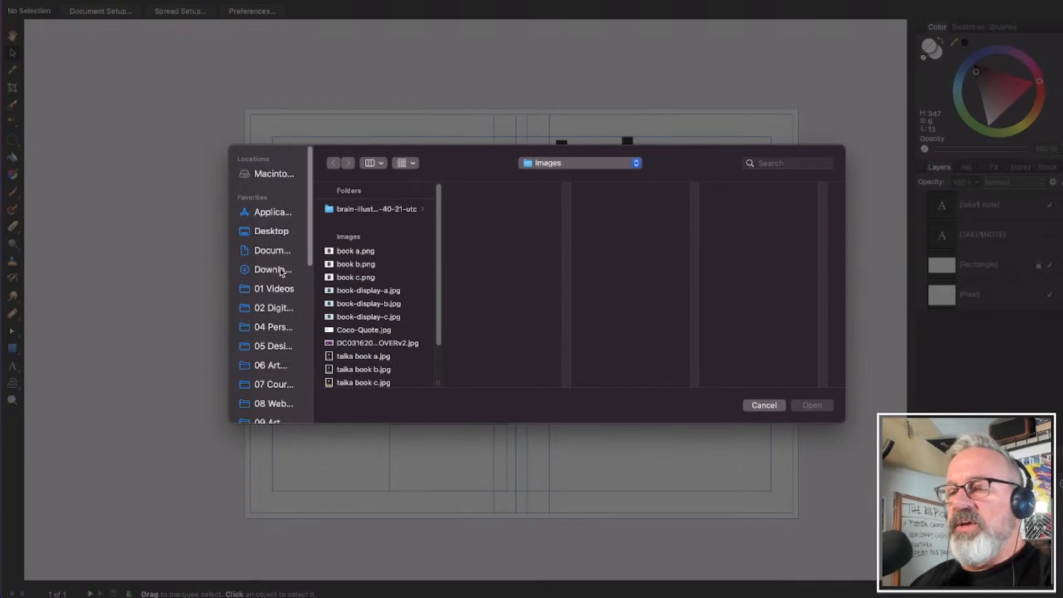
left_click(279, 309)
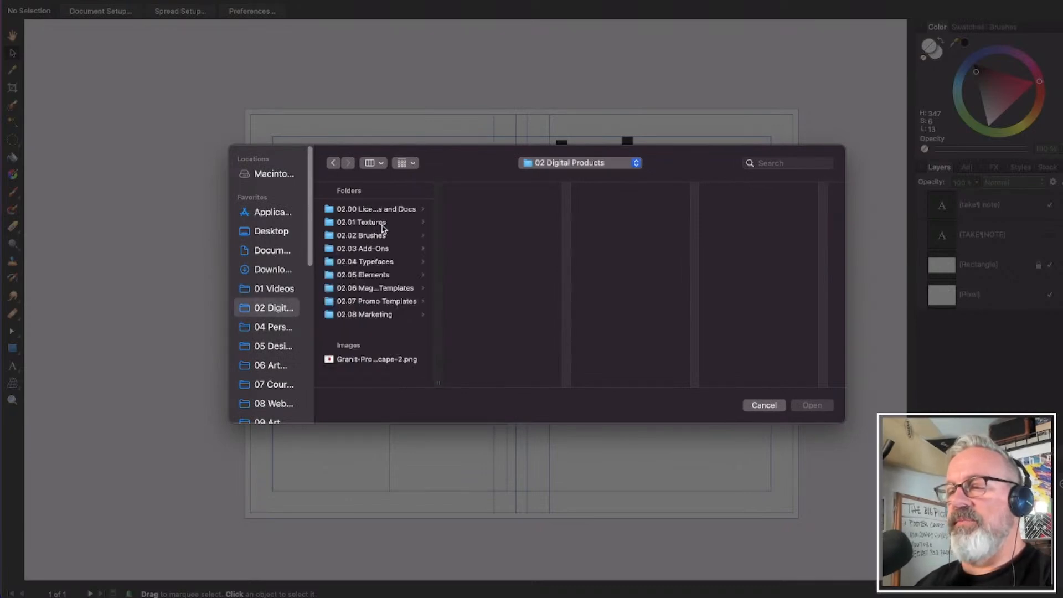
right_click(382, 227)
left_click(541, 298)
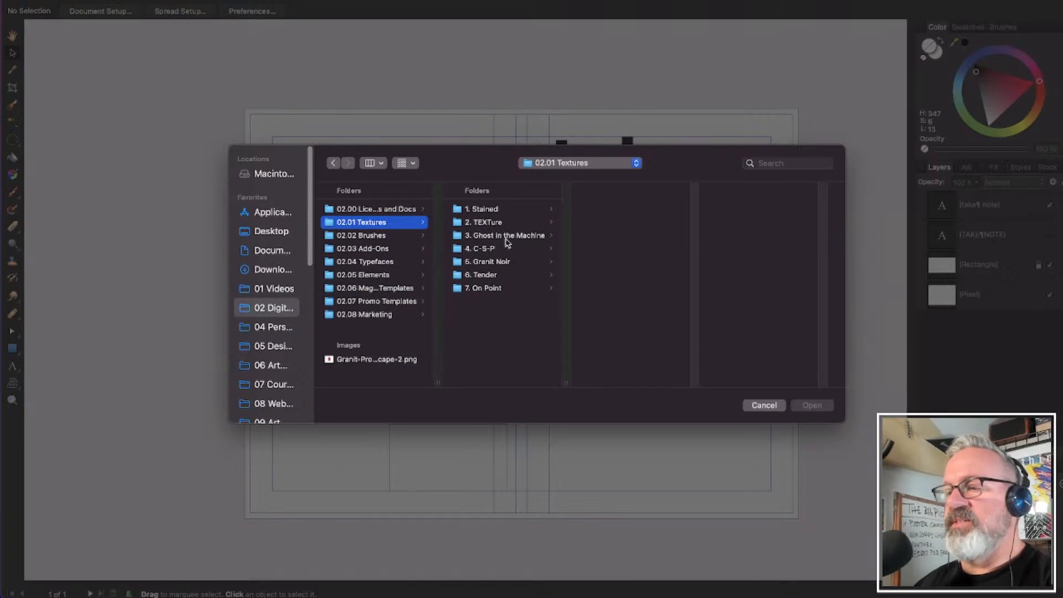
left_click(507, 239)
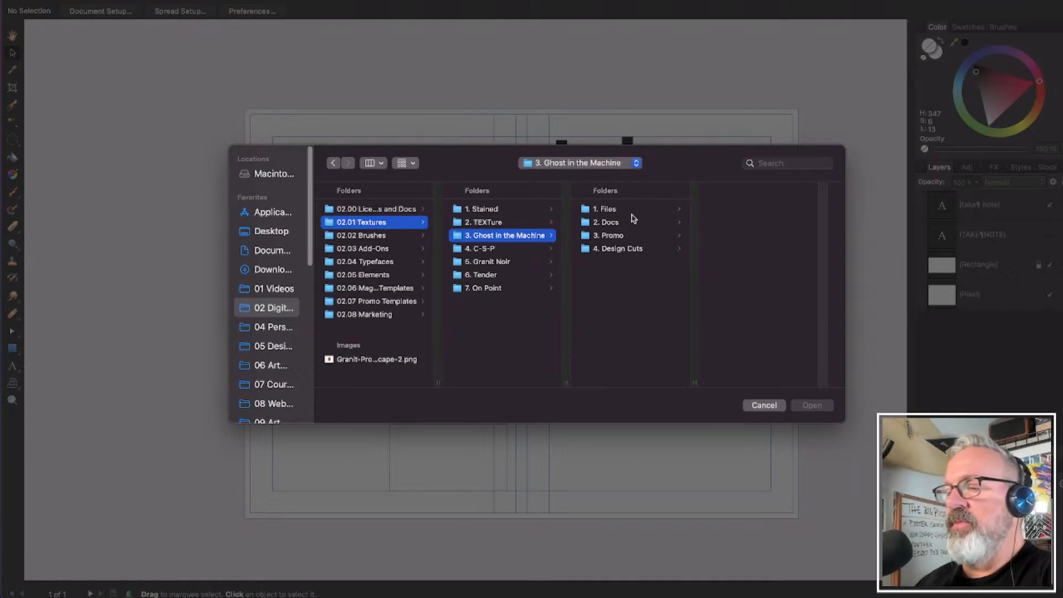
left_click(632, 213)
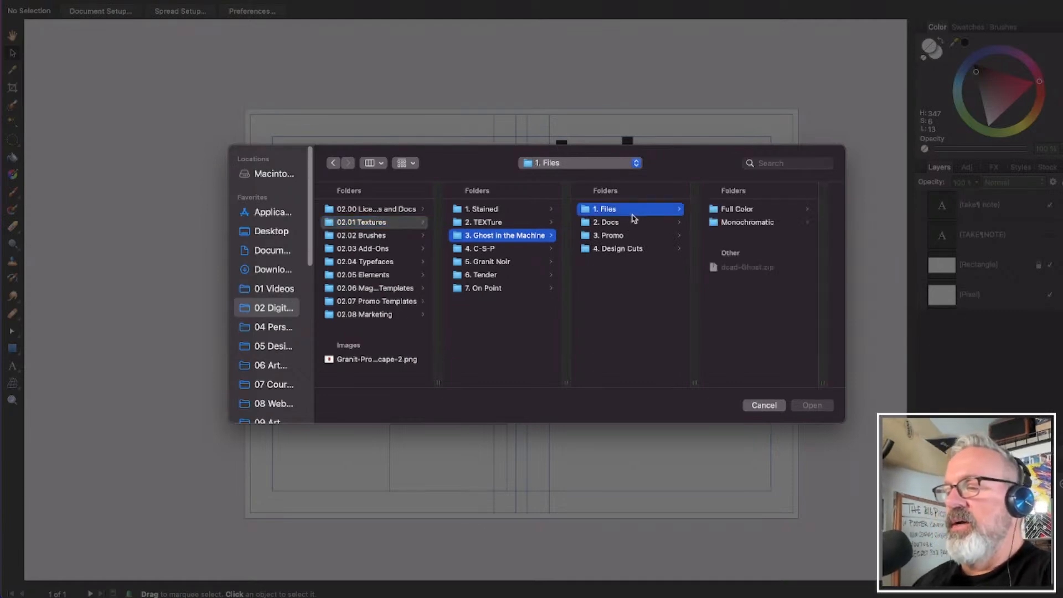
left_click(750, 215)
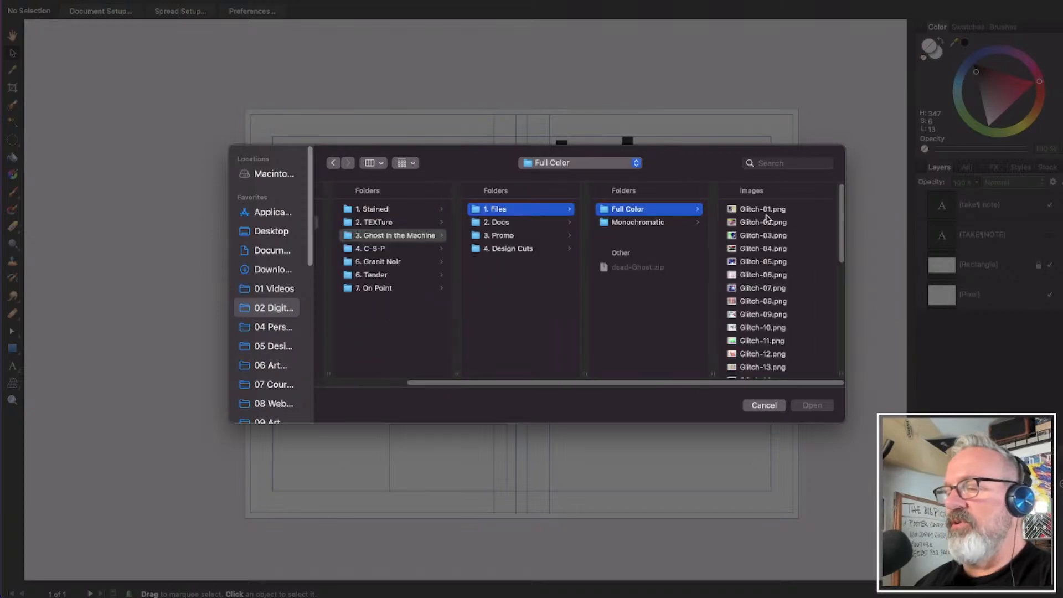
Preview the full-color glitch textures from Glitch-01.png through Glitch-19.png to compare them as cover backgrounds
left_click(767, 221)
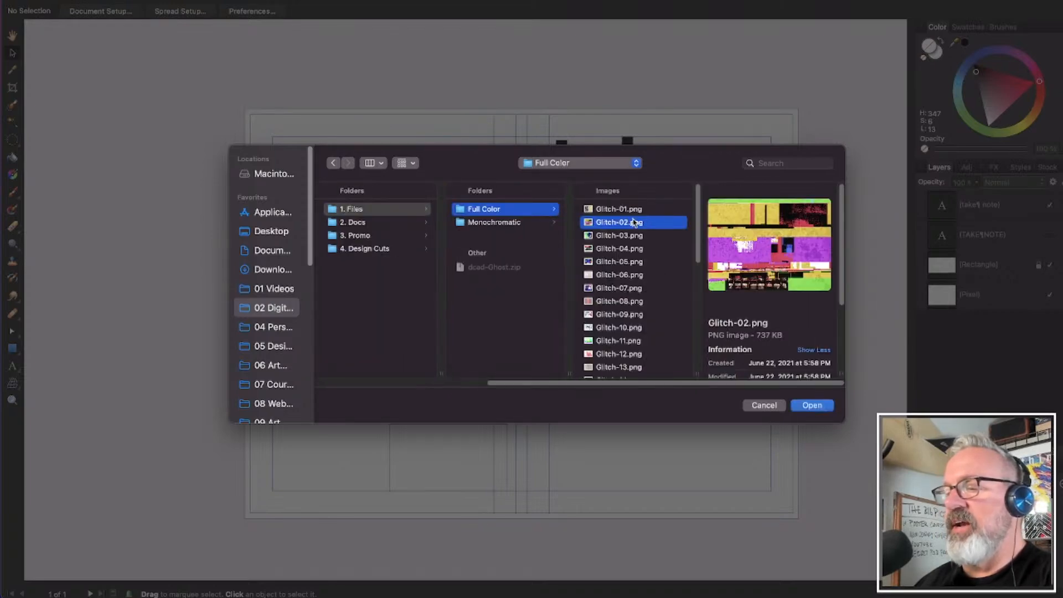
left_click(630, 214)
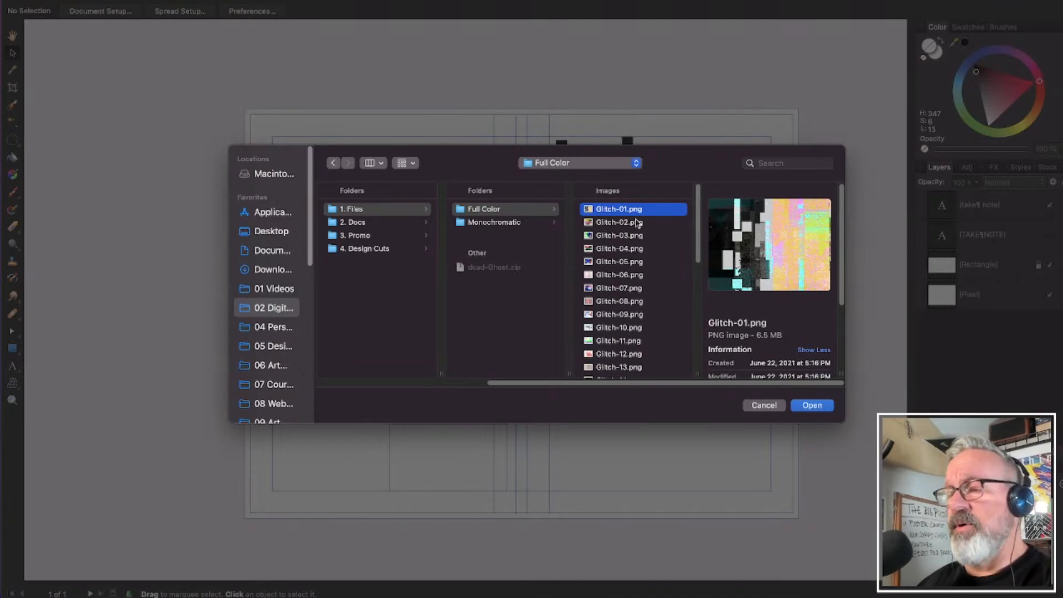
left_click(632, 238)
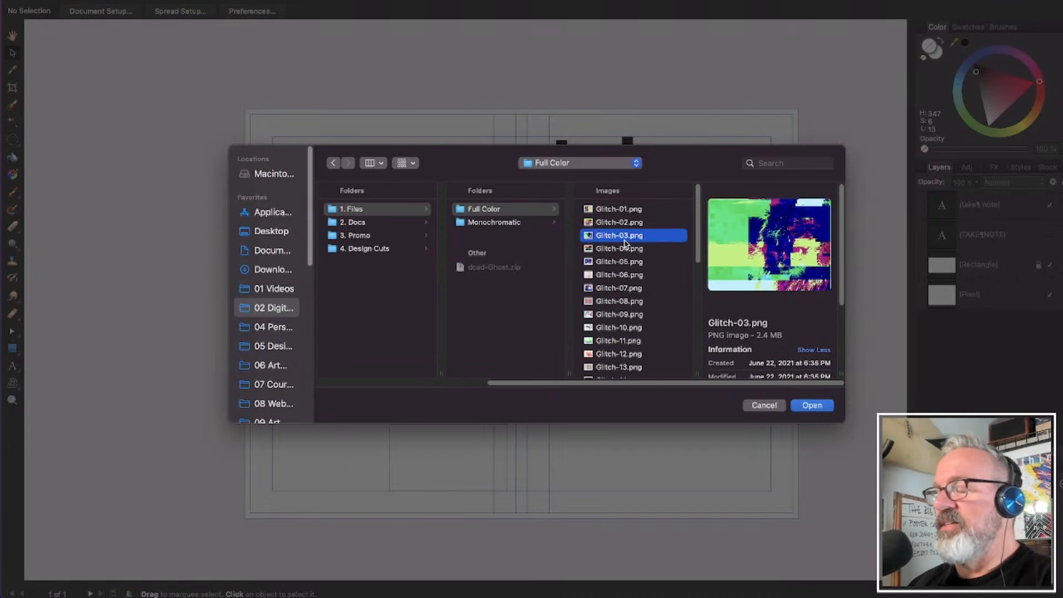
key("Down")
key("Down")
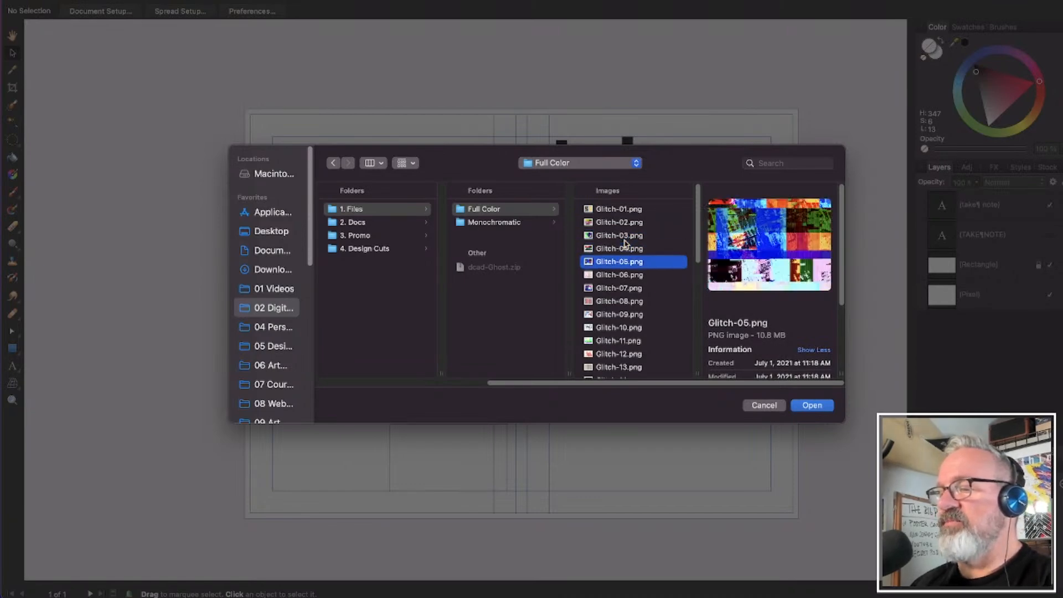
key("Down")
key("Down")
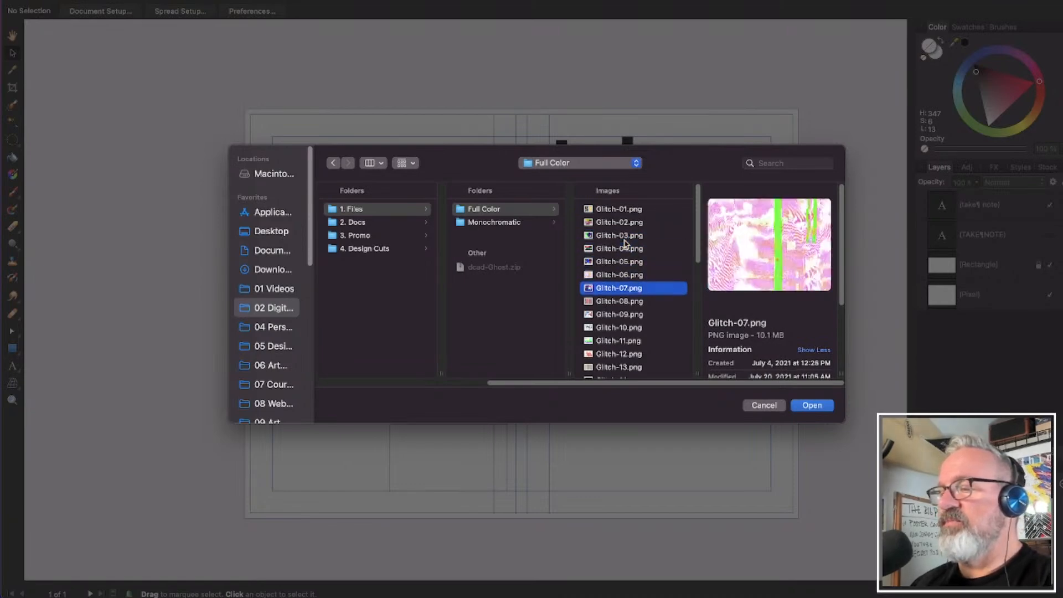
key("Down")
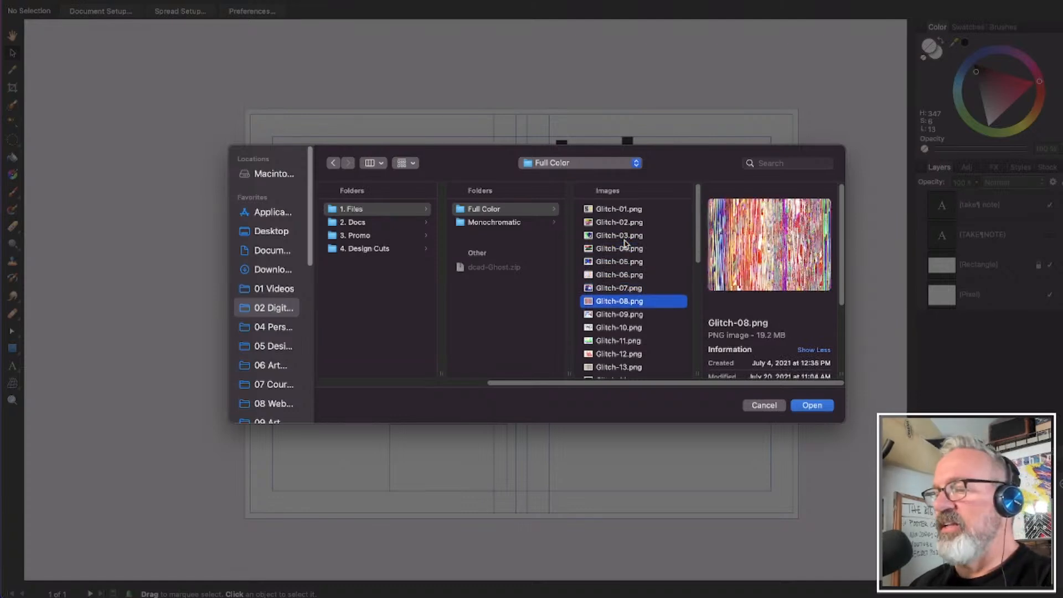
key("Down")
key("Down")
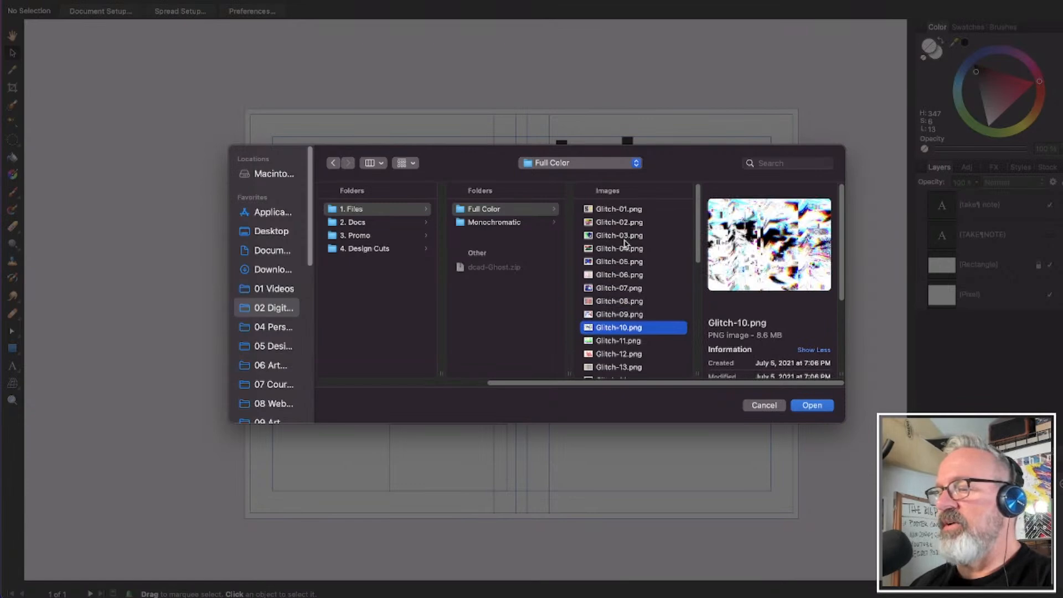
key("Down")
key("Down")
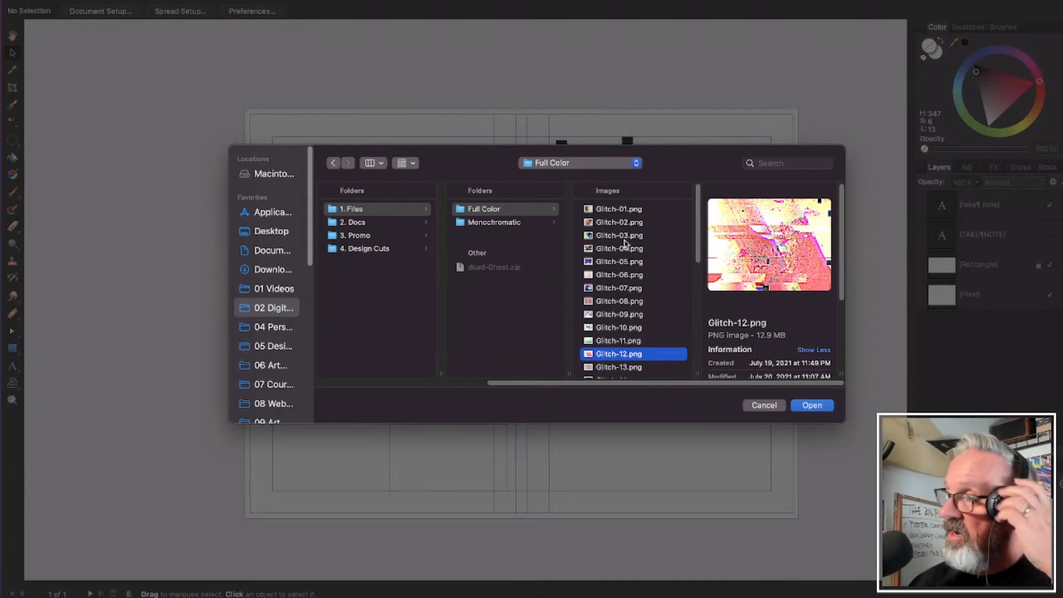
key("Down")
key("Down")
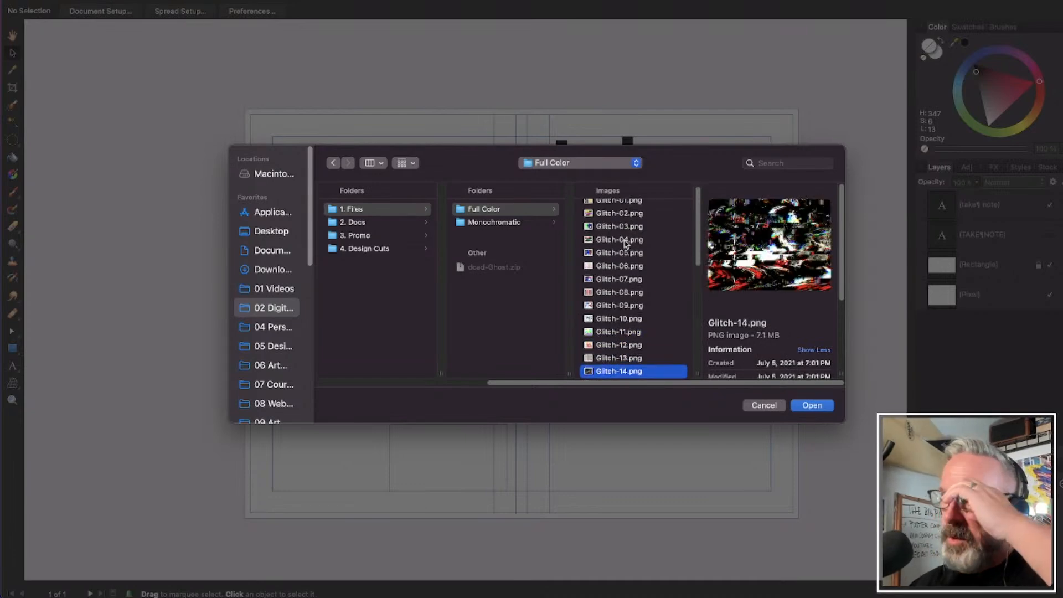
key("Down")
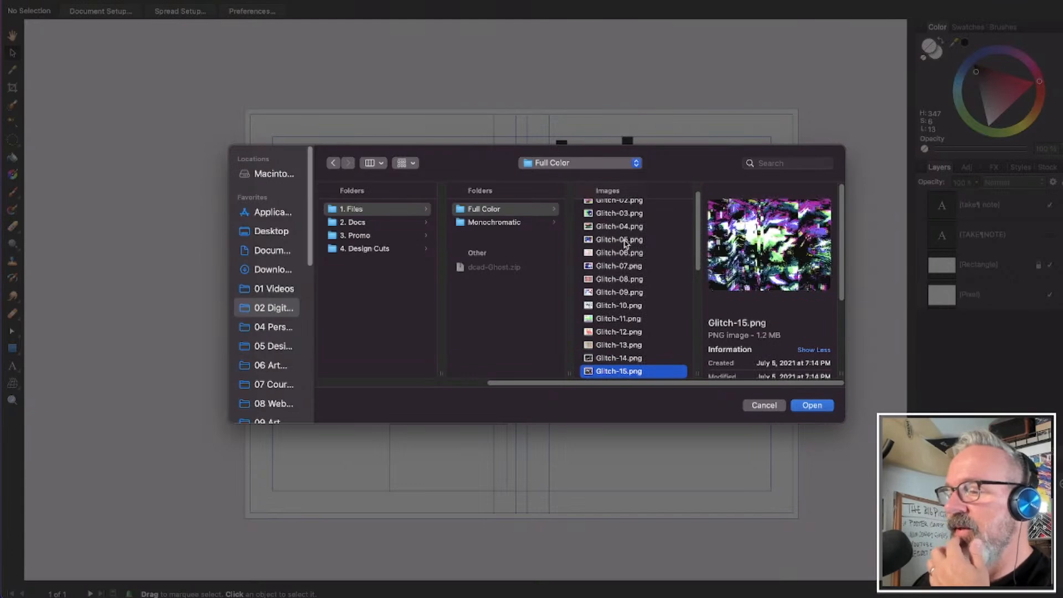
key("Down")
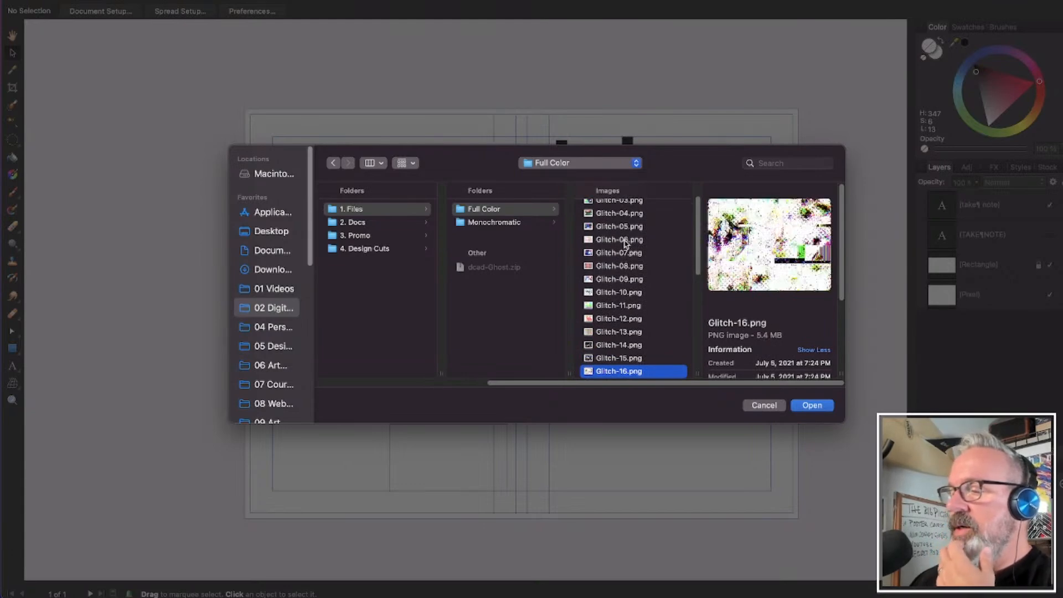
key("Down")
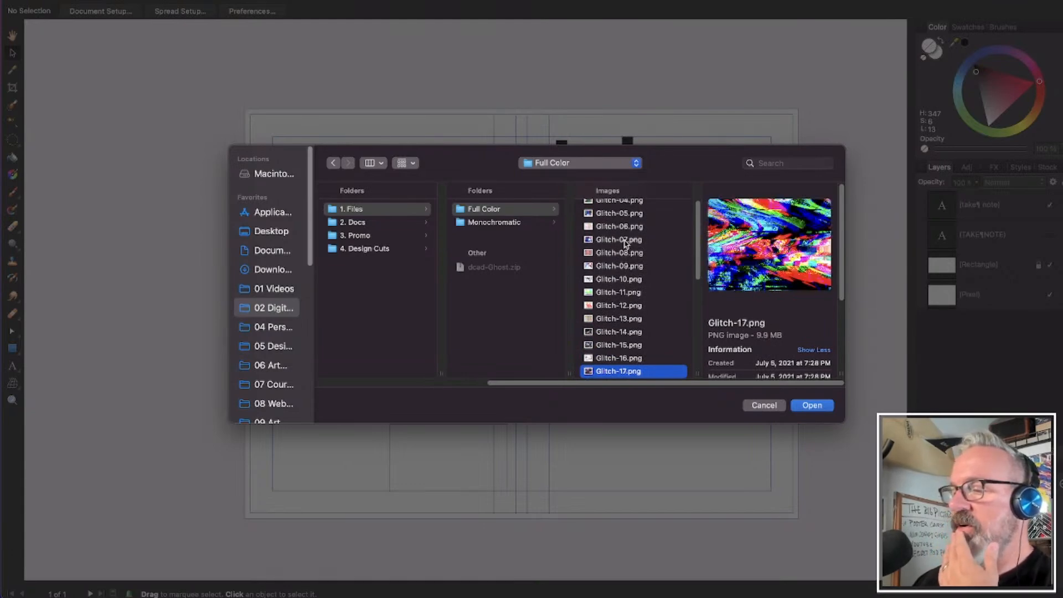
key("Down")
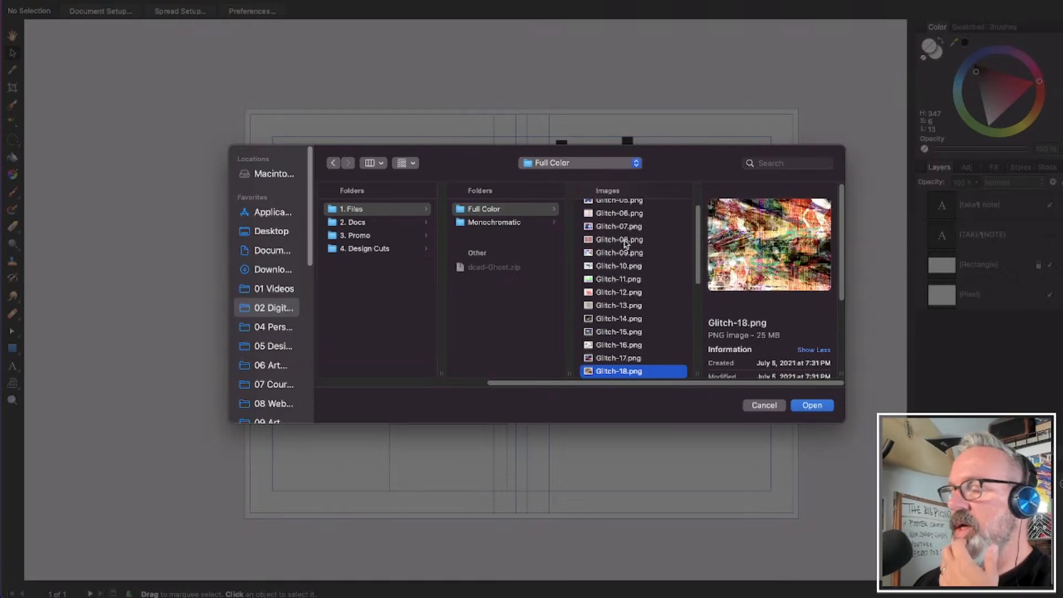
key("Down")
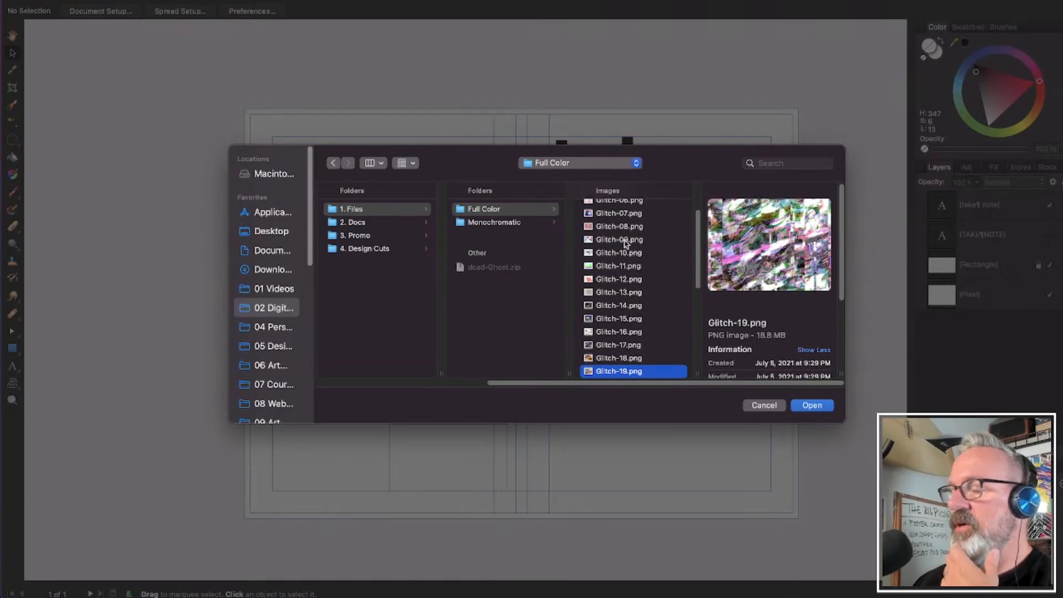
Place Glitch-18.png across the whole cover spread and squeeze its height to end at the lower bleed edge
key("Up")
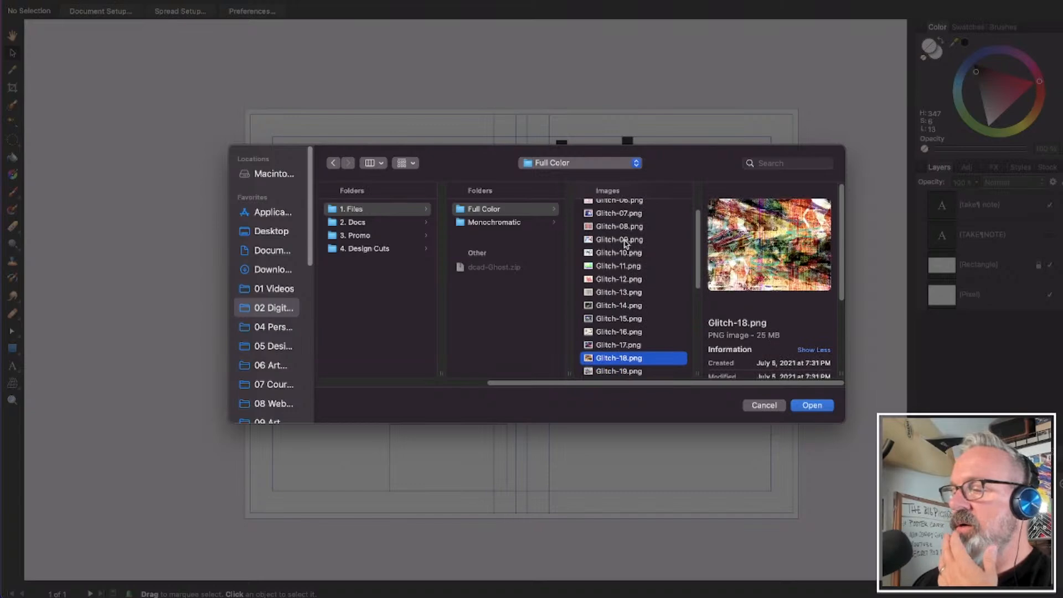
key("Return")
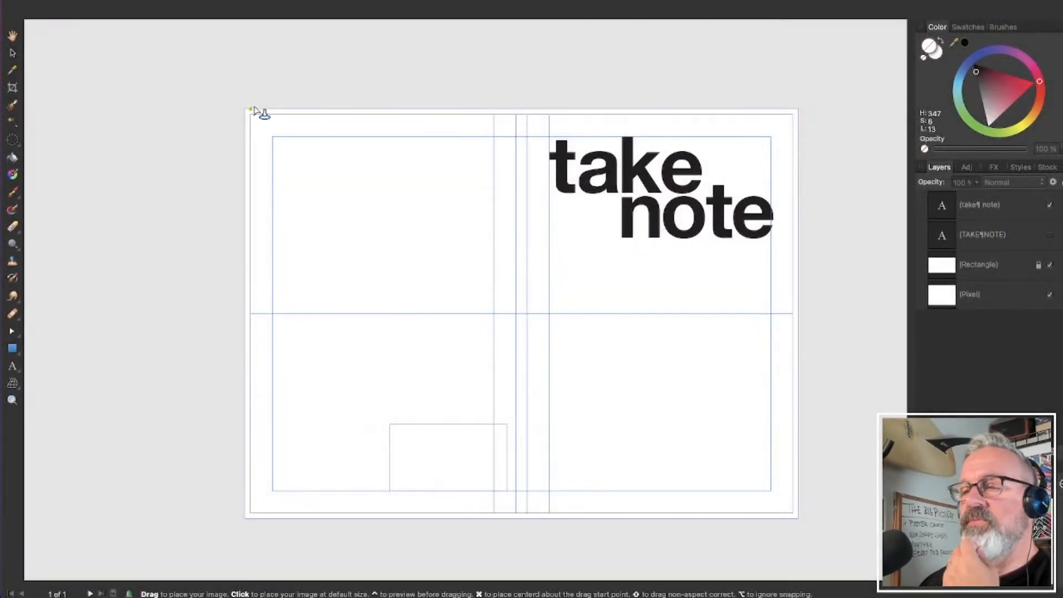
left_click_drag(246, 112, 818, 507)
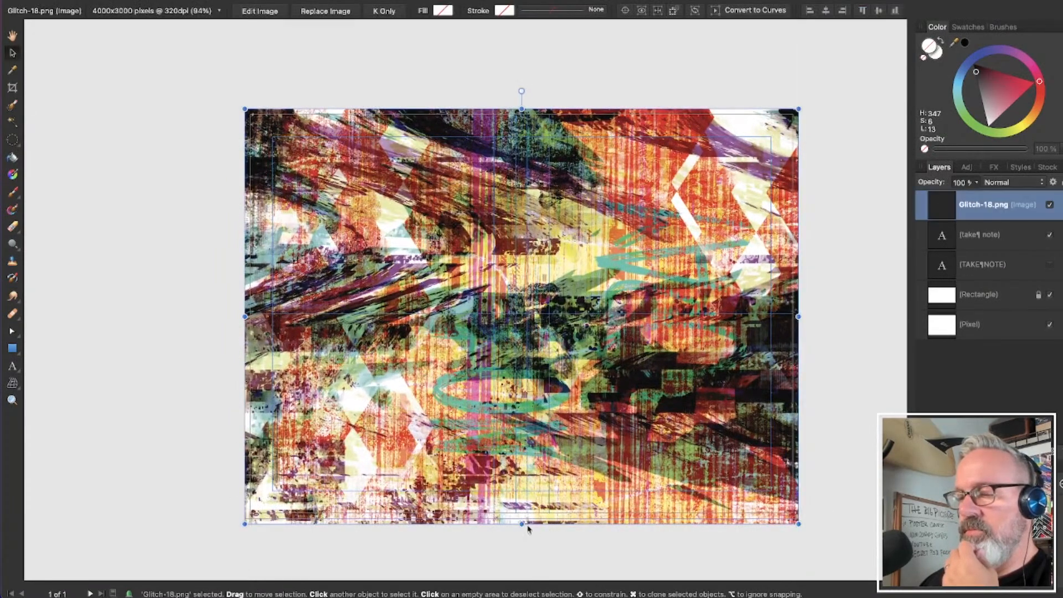
left_click_drag(523, 526, 521, 518)
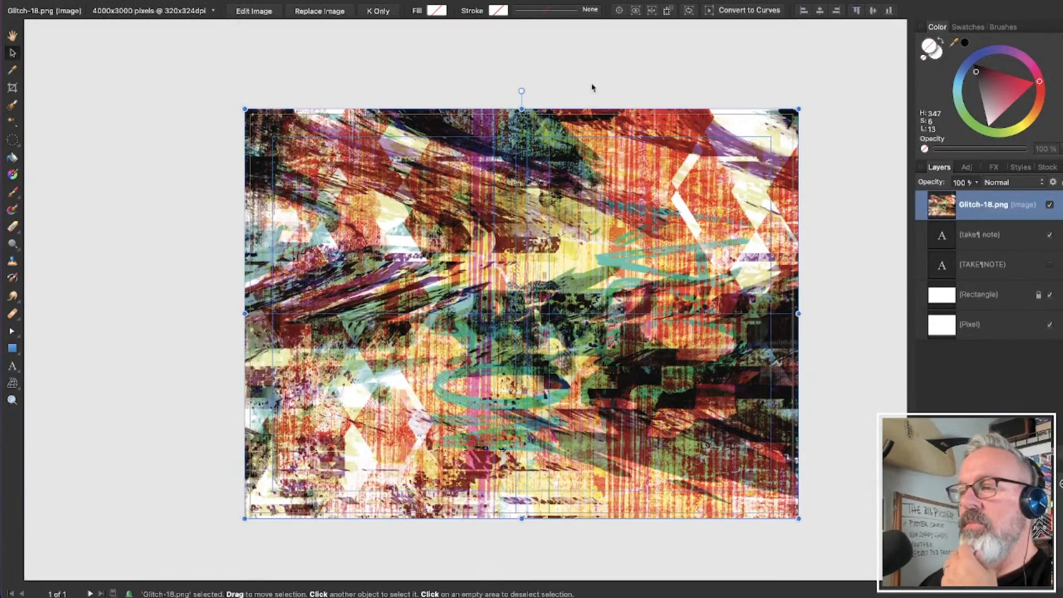
Move the Glitch-18.png layer beneath the title and the locked white rectangle, directly above the pixel layer
left_click(682, 86)
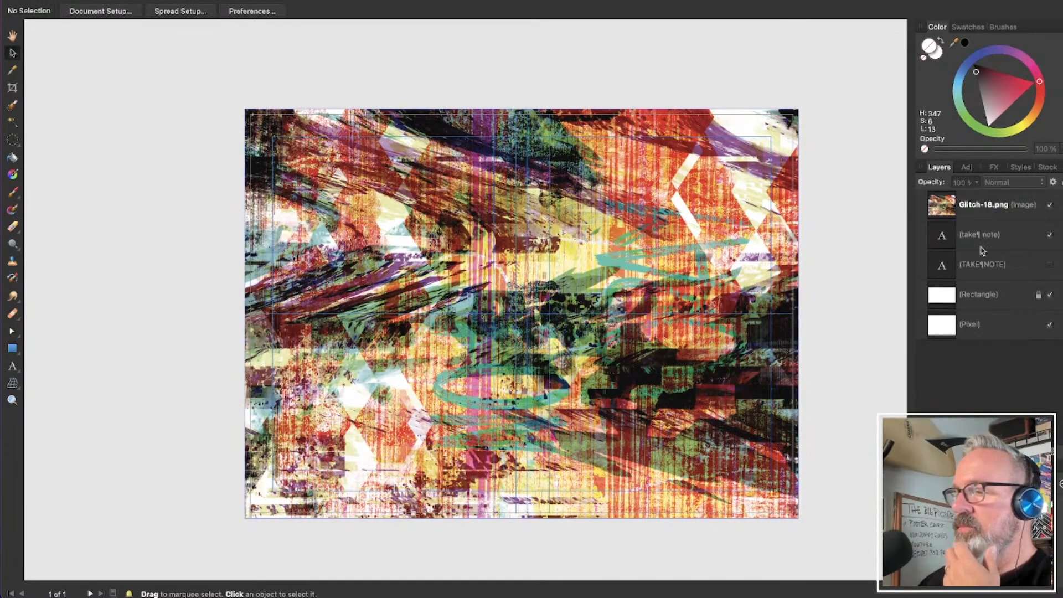
left_click_drag(978, 208, 989, 314)
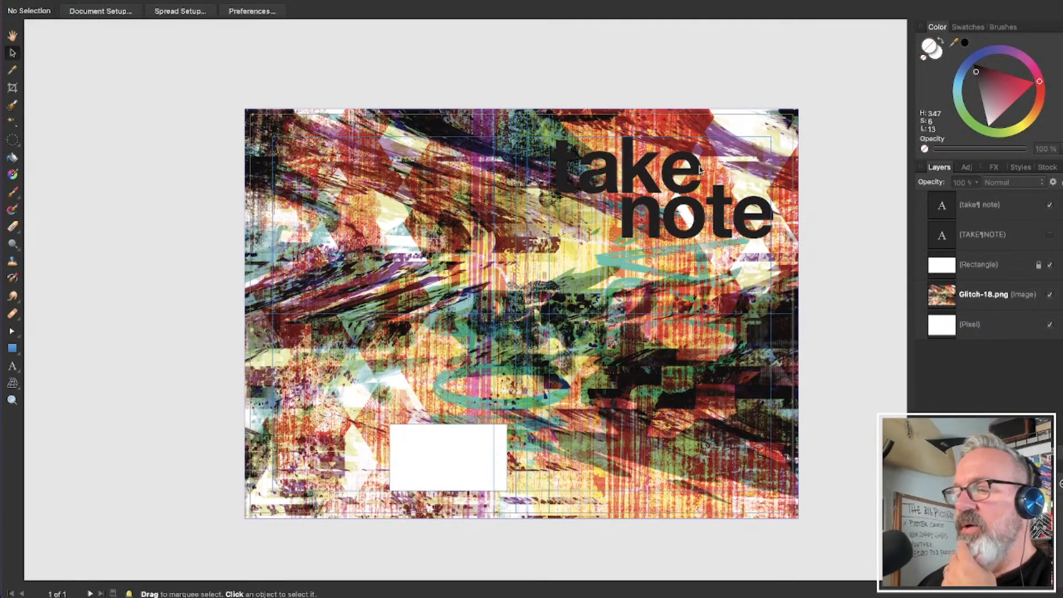
Try the Glitch-18.png background upside down behind the black title, and rotate it back upright
left_click(608, 366)
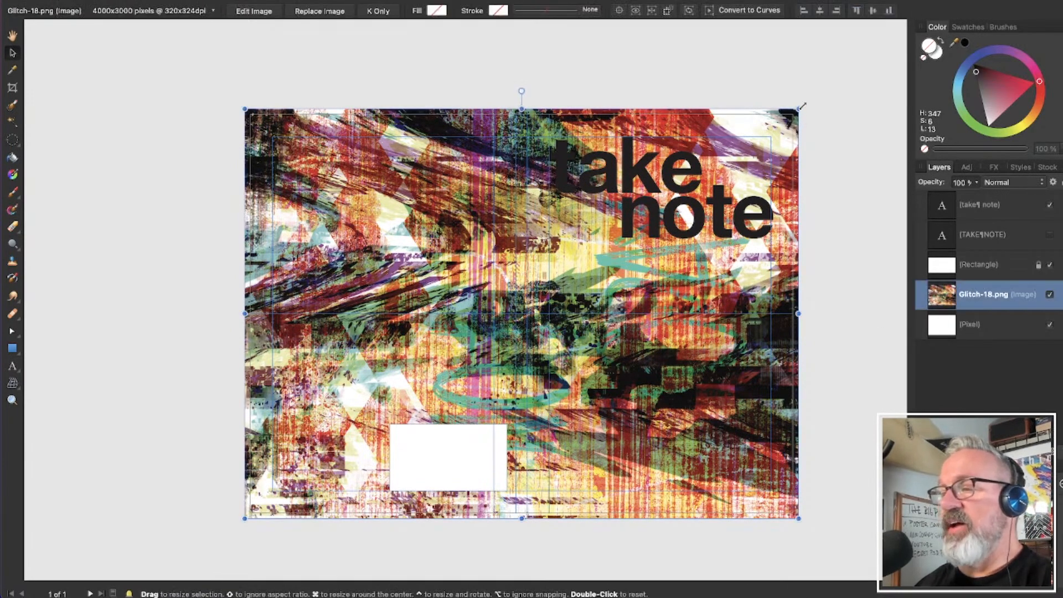
left_click_drag(803, 105, 123, 542)
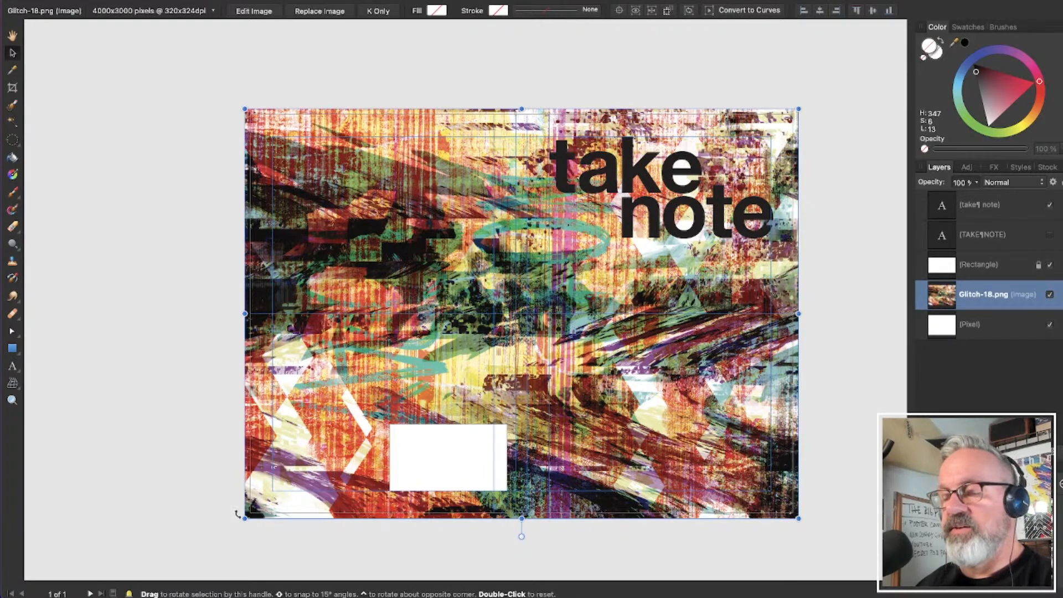
left_click_drag(237, 514, 881, 90)
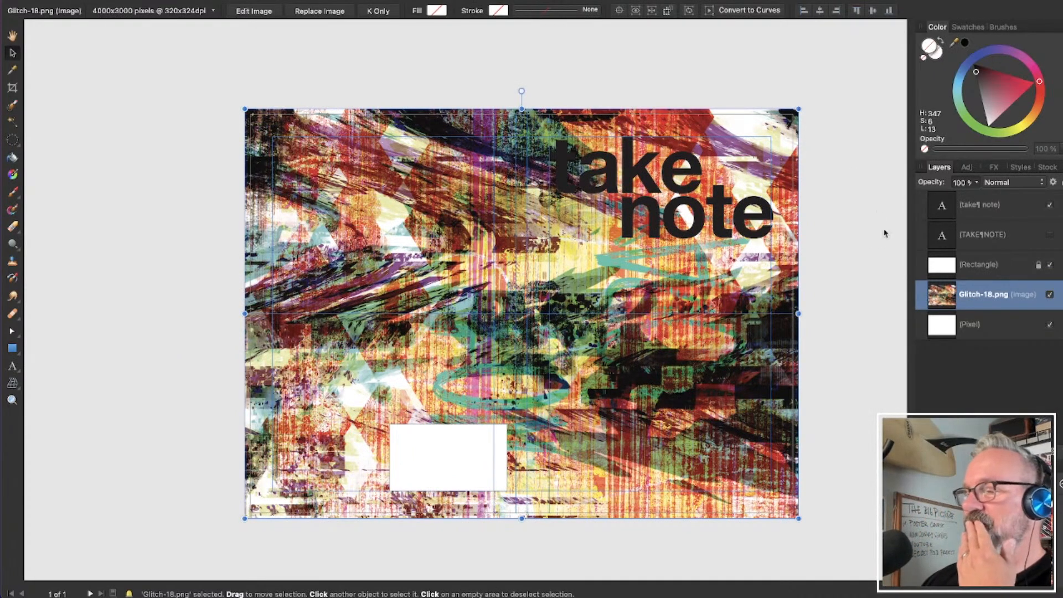
Delete the white full-spread pixel layer beneath the glitch image
left_click(976, 334)
key("Delete")
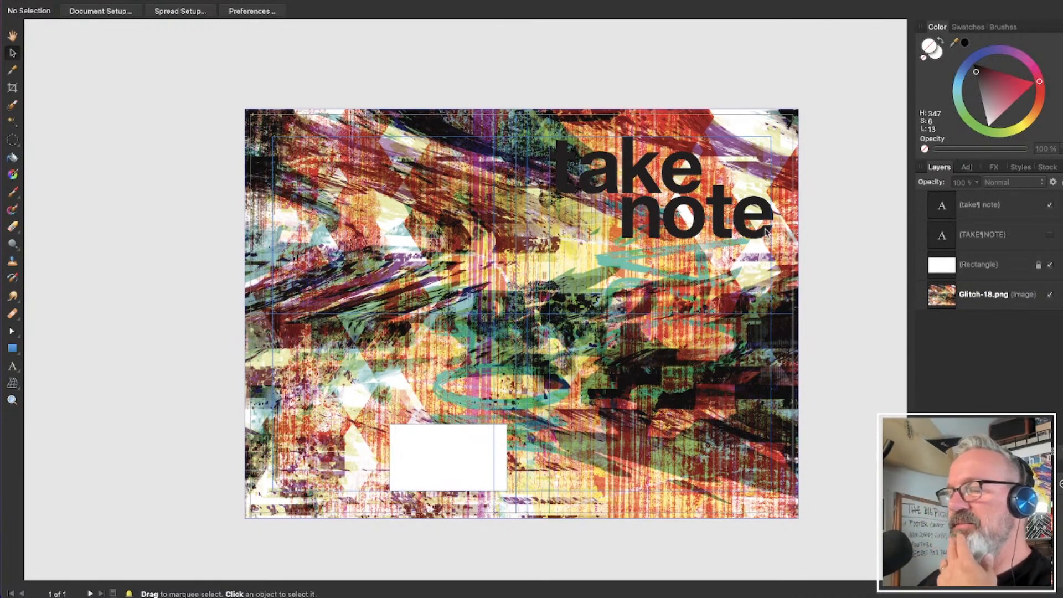
Change the fill of the take note title to white
left_click(974, 219)
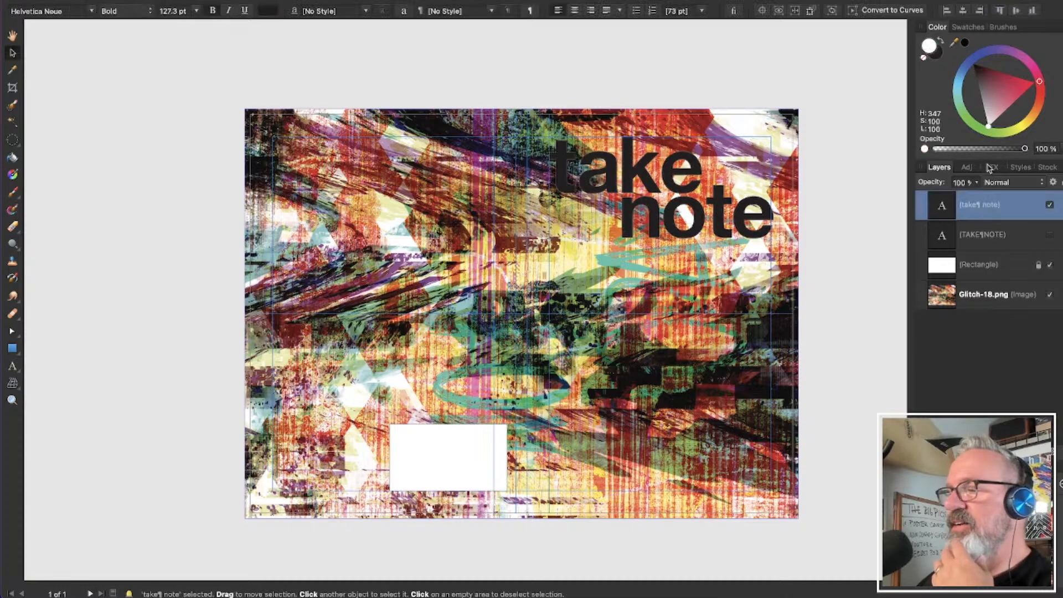
left_click(940, 42)
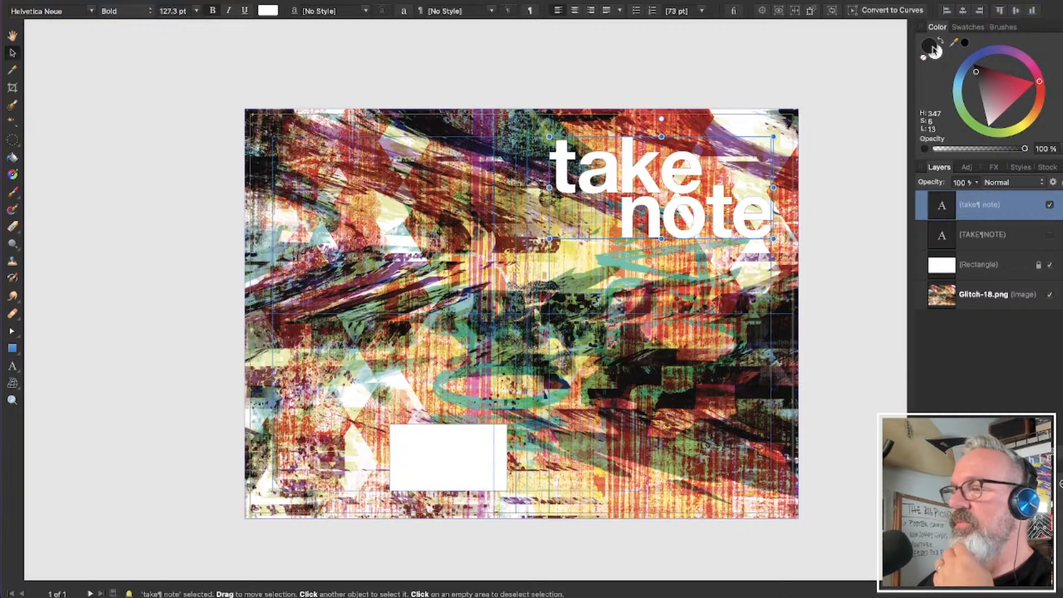
left_click(933, 50)
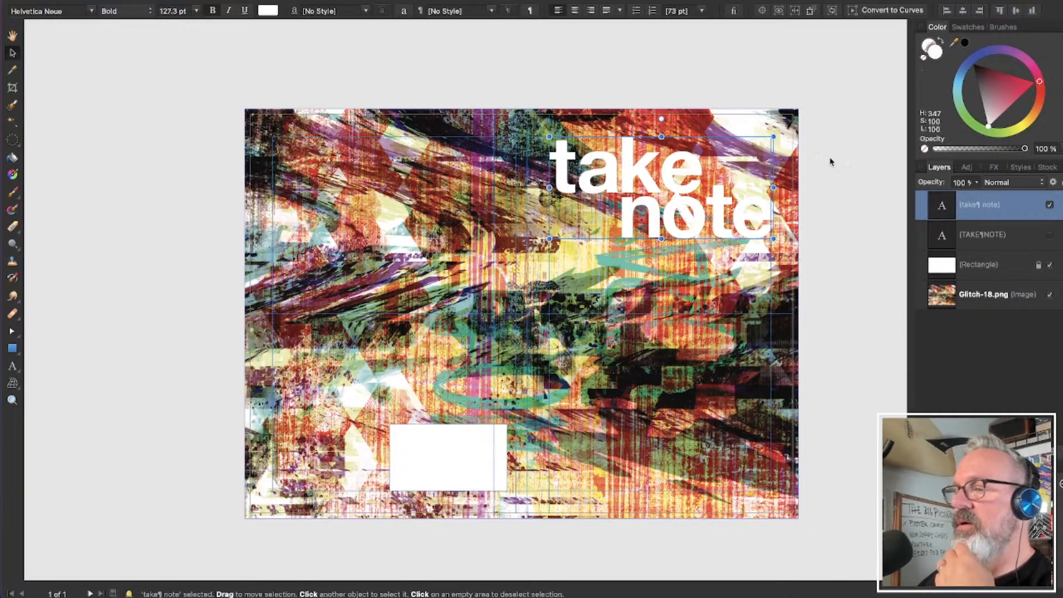
left_click(824, 176)
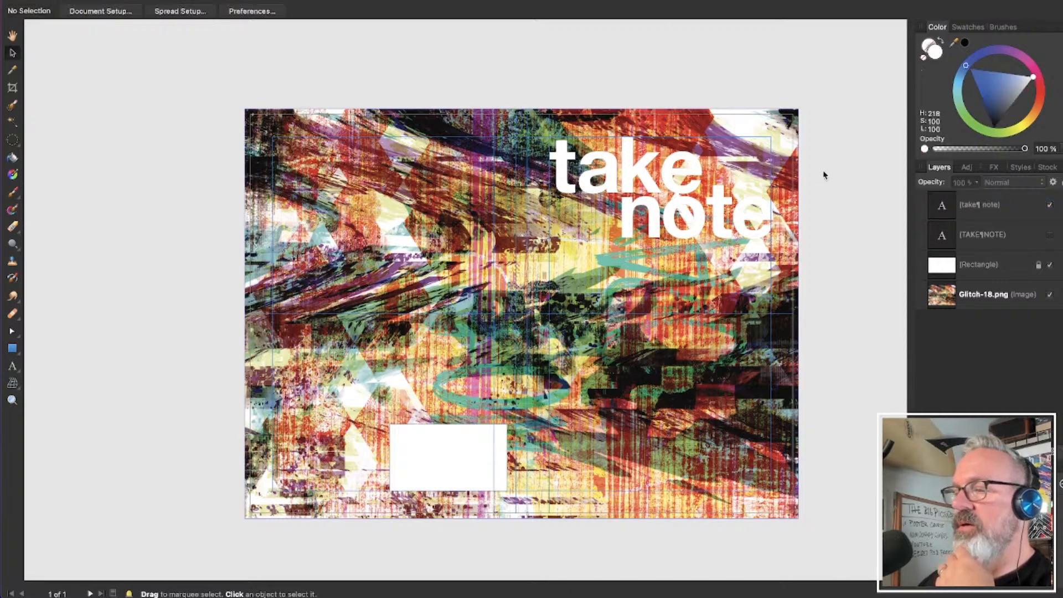
Compare the white title against the glitch image turned upside down, and restore the image's original orientation
left_click(599, 480)
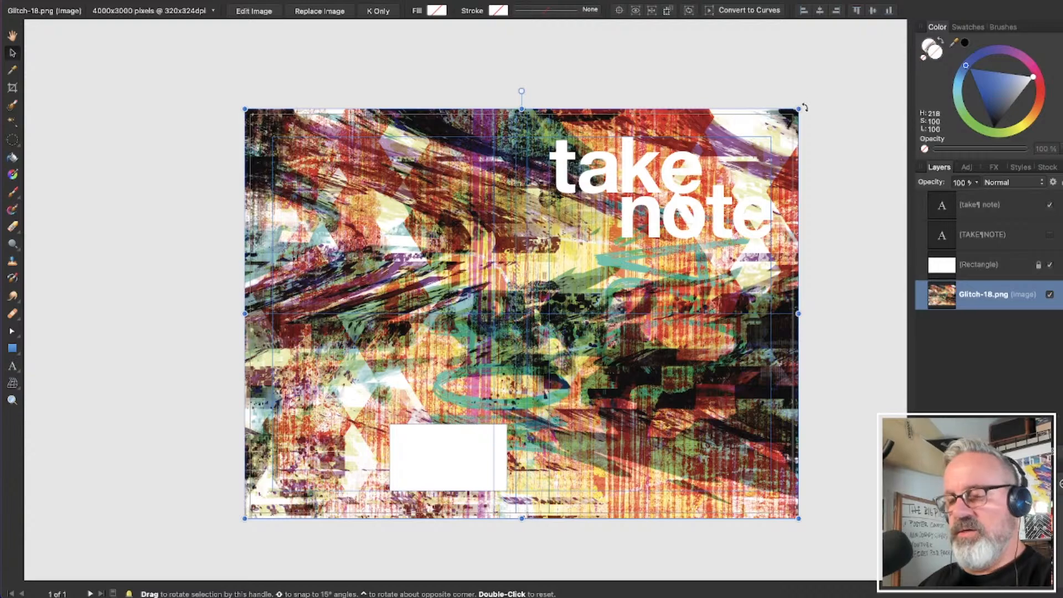
left_click_drag(804, 107, 166, 574)
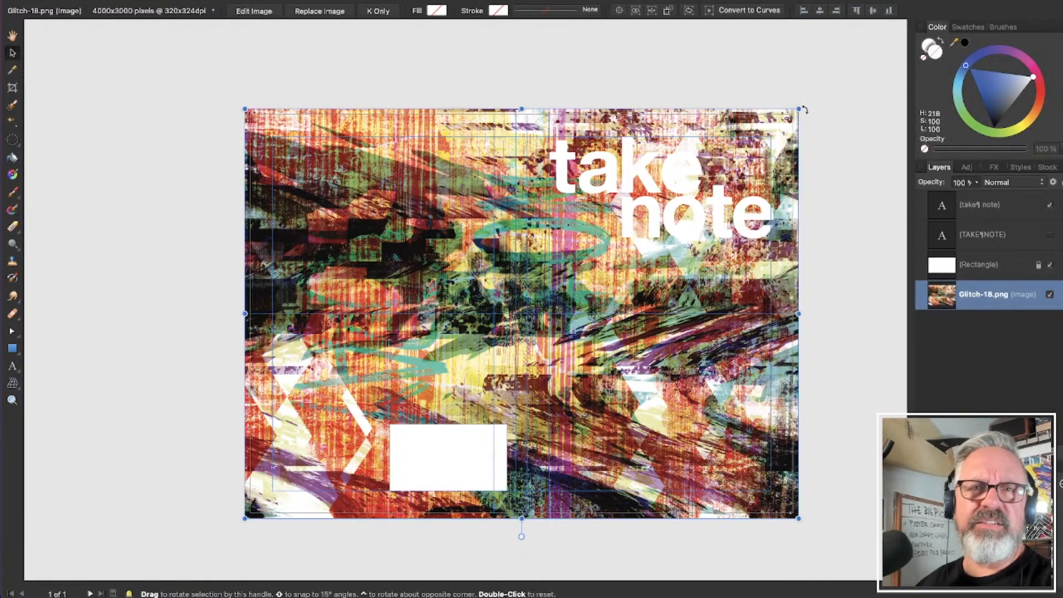
left_click_drag(805, 110, 222, 576)
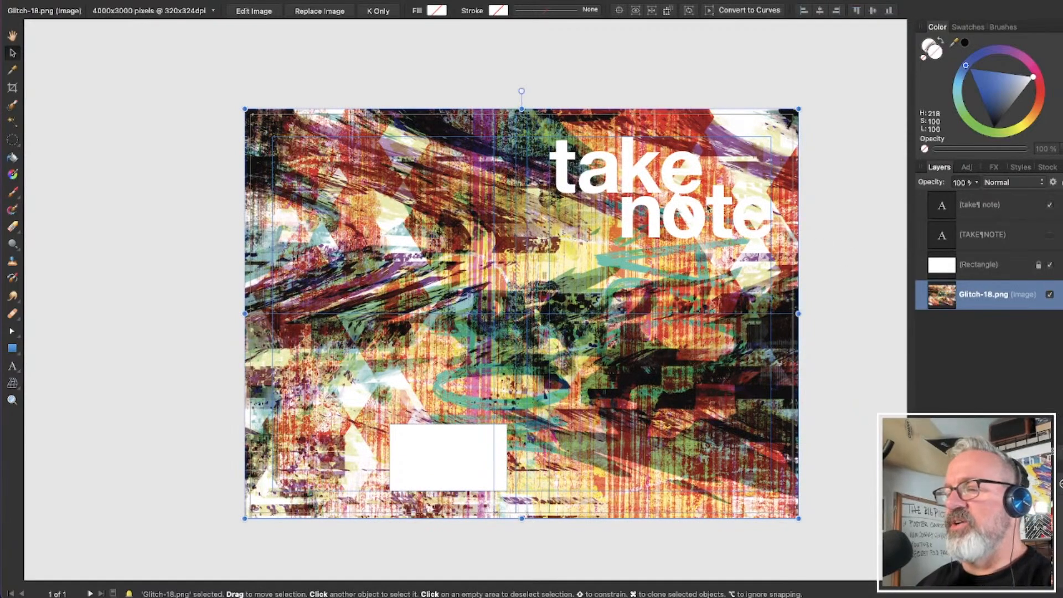
Open the Stock image library and check which photo sources it offers
left_click(826, 222)
scroll(825, 222, "right", 3)
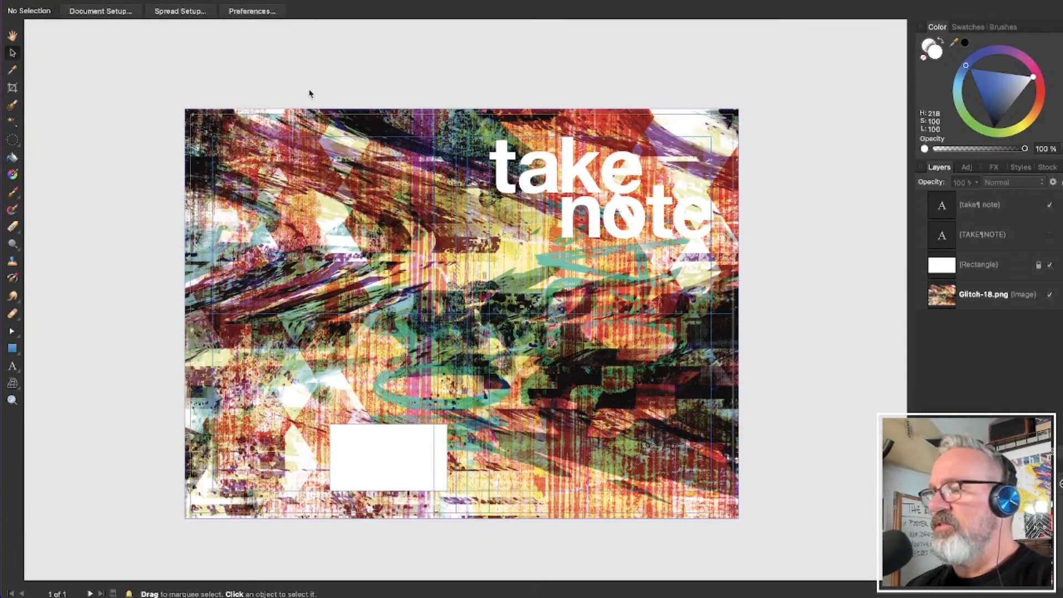
left_click(1047, 168)
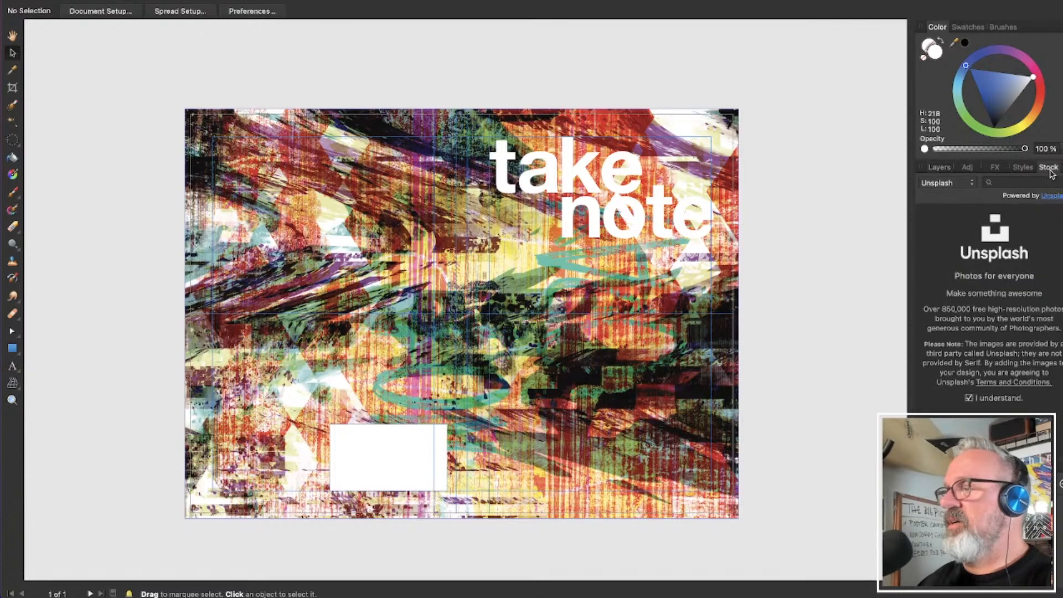
left_click(973, 184)
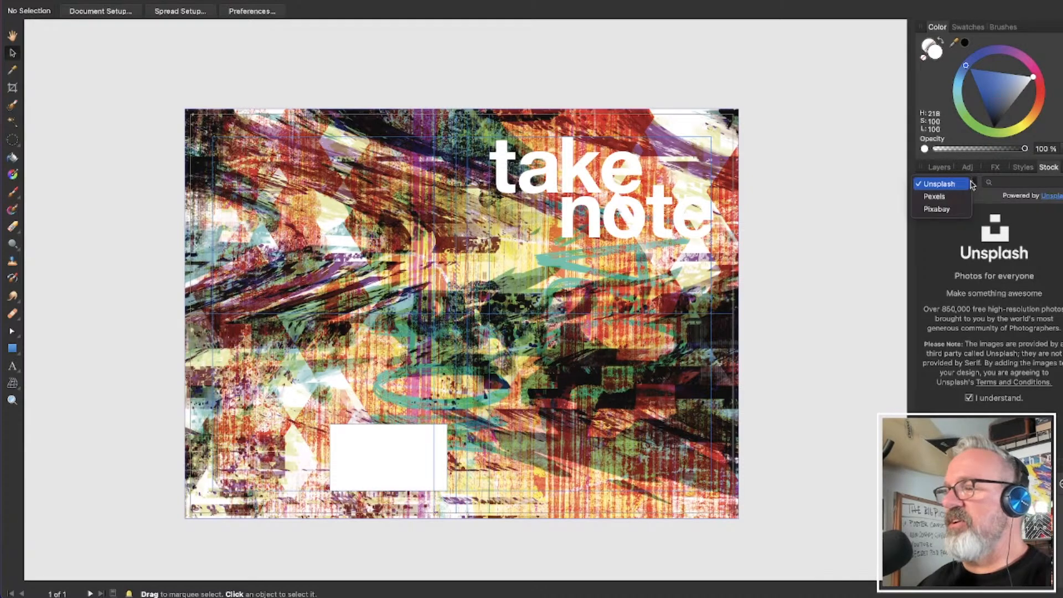
left_click(1023, 186)
left_click(1021, 182)
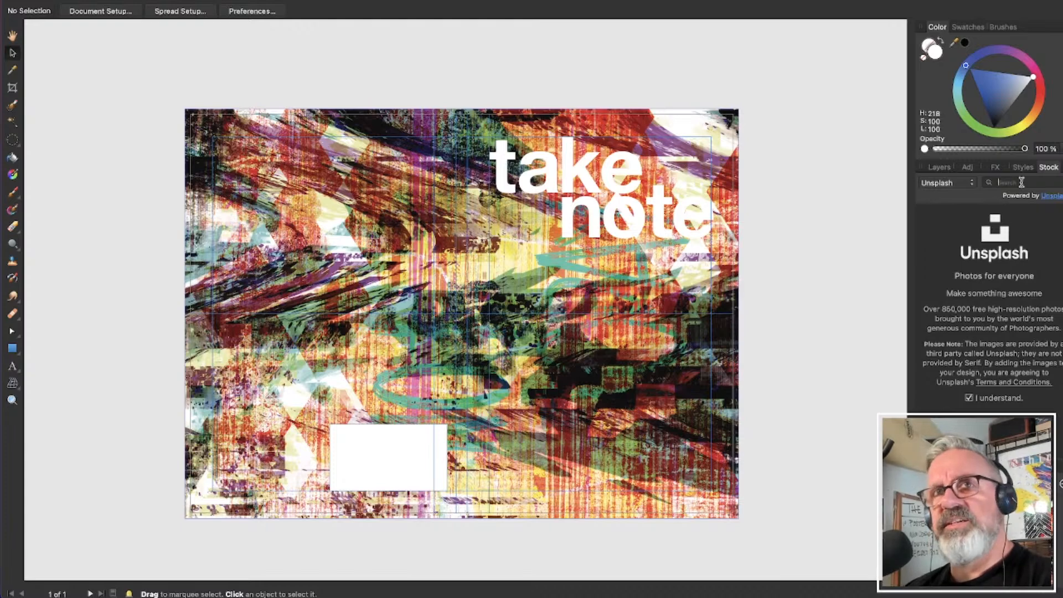
Switch to Affinity Photo to check which sources its stock library offers, and return to the cover in Affinity Publisher
key("super+Tab")
key("super+Tab")
key("super+Tab")
key("super+Tab")
key("super+Tab")
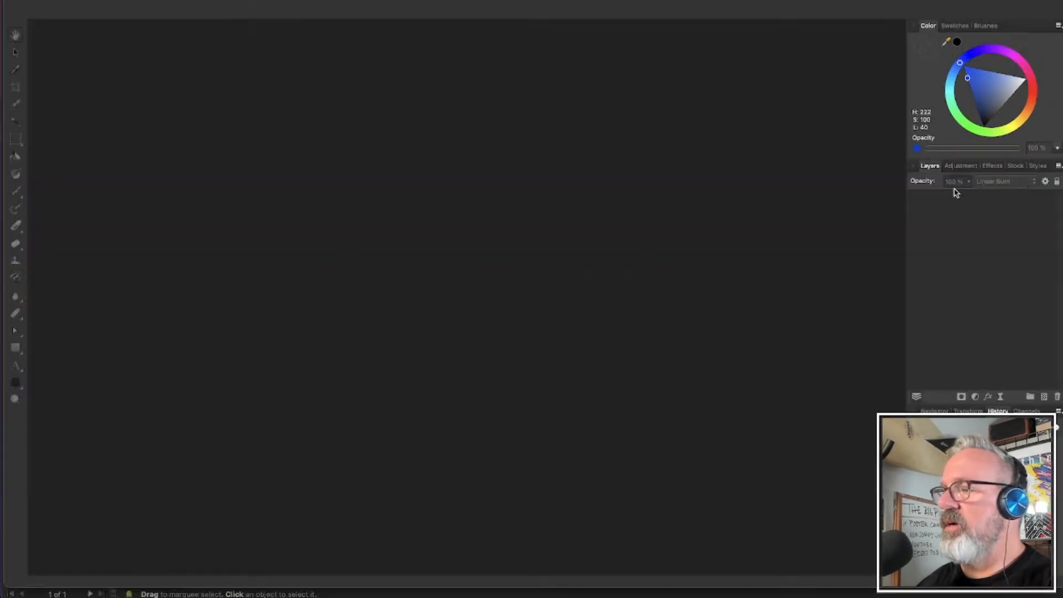
left_click(1016, 166)
left_click(947, 183)
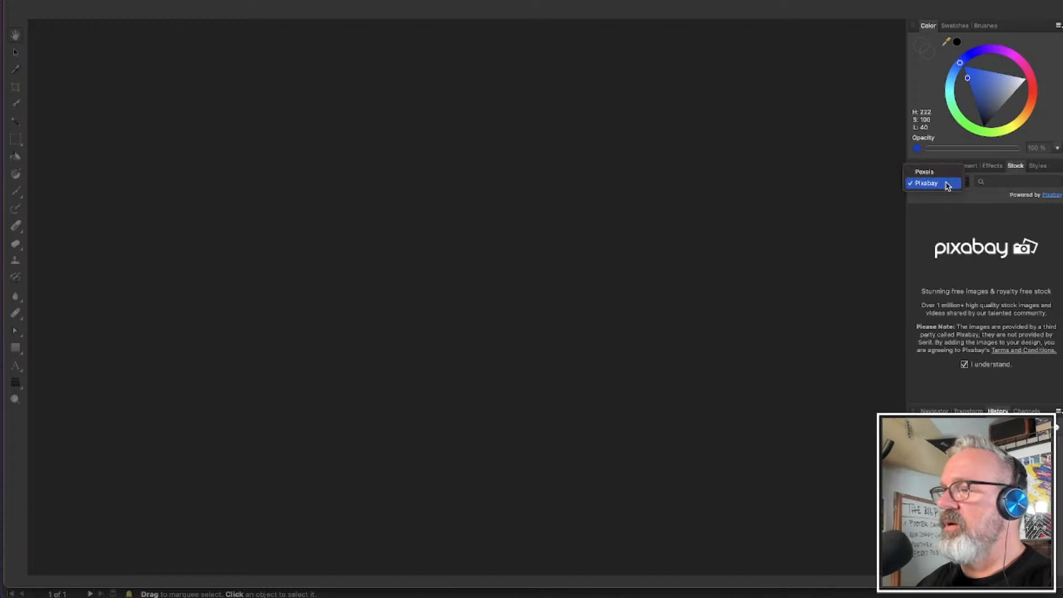
left_click(948, 184)
key("super+Tab")
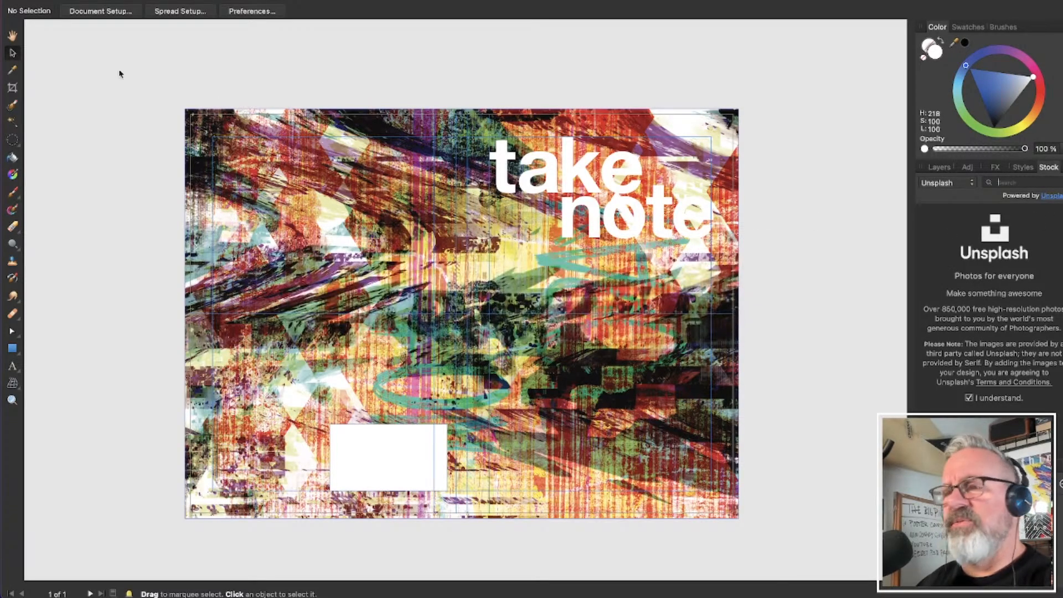
Check the program's version information and dismiss it
left_click(49, 0)
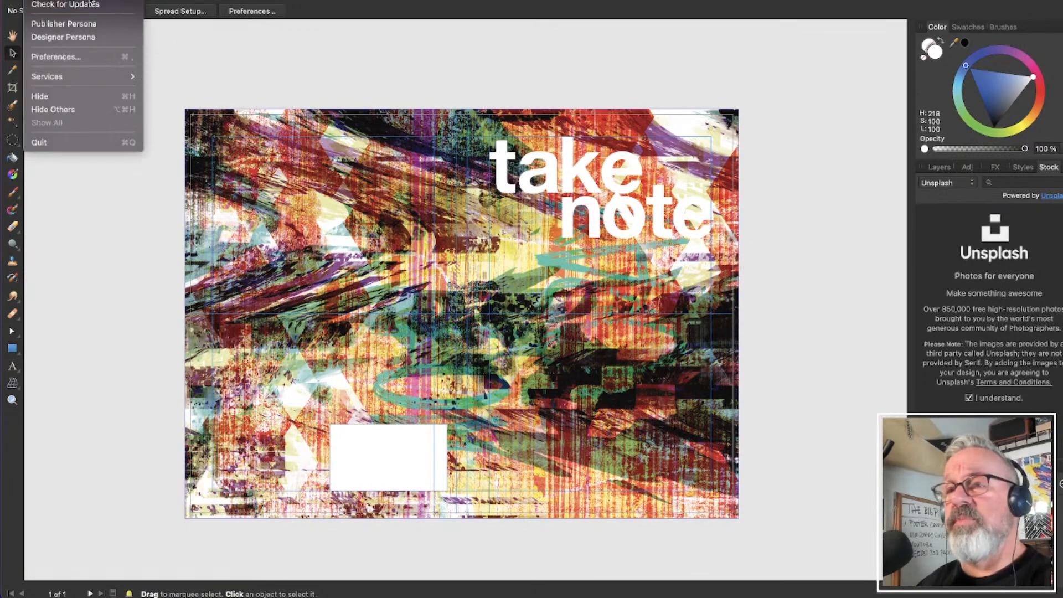
left_click(56, 1)
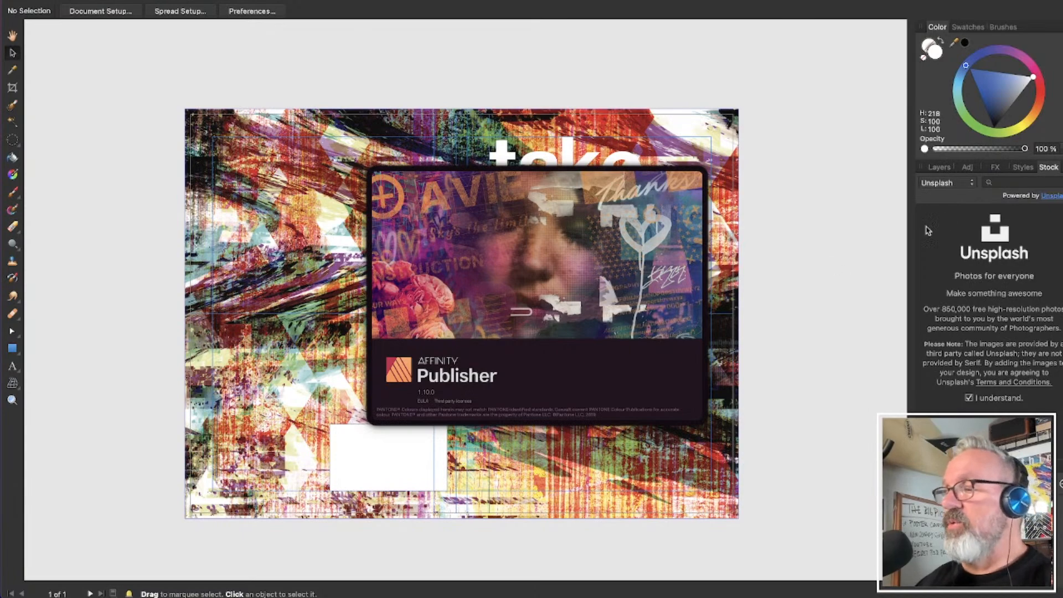
left_click(586, 238)
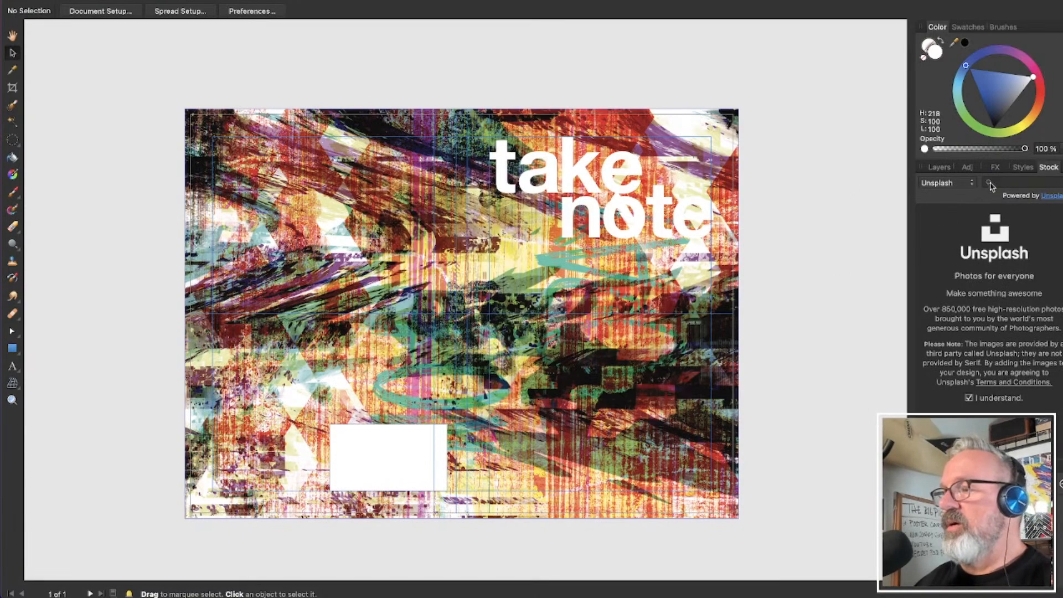
Set the stock photo source to Pixabay and search it for "skull"
left_click(936, 184)
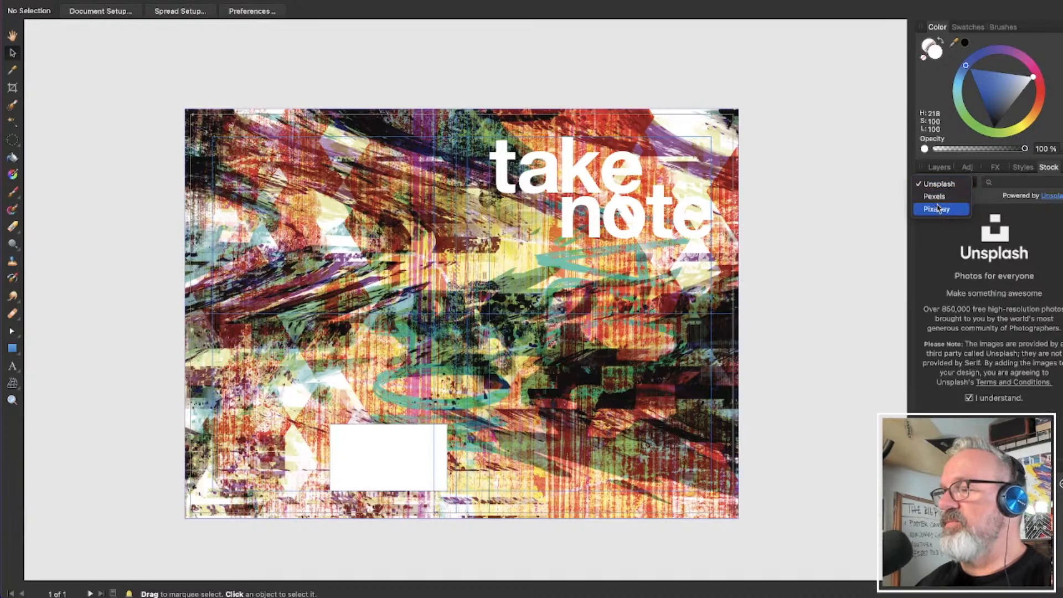
left_click(937, 208)
left_click(1008, 184)
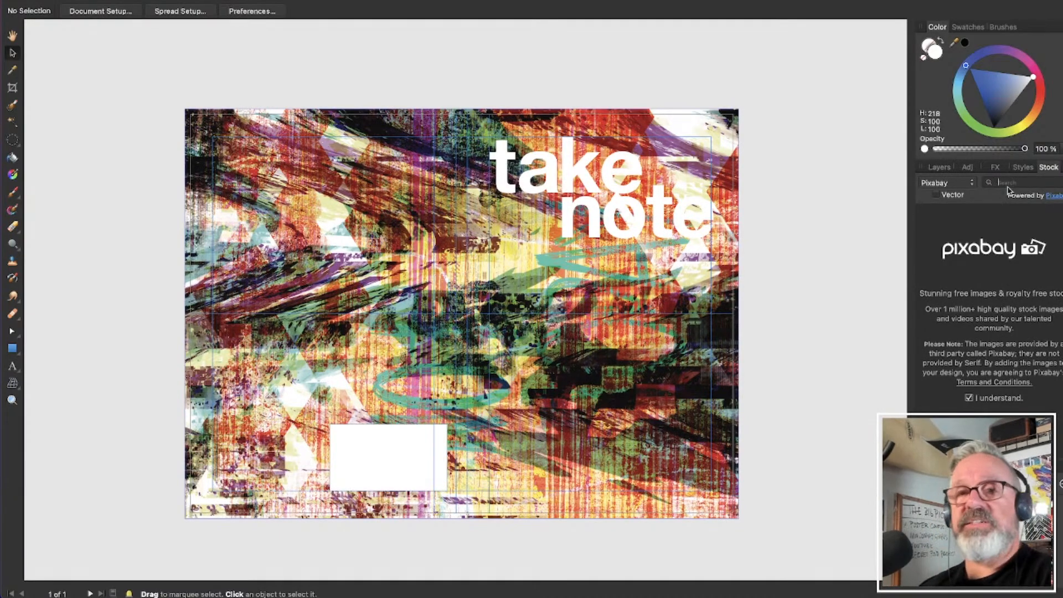
left_click(1007, 189)
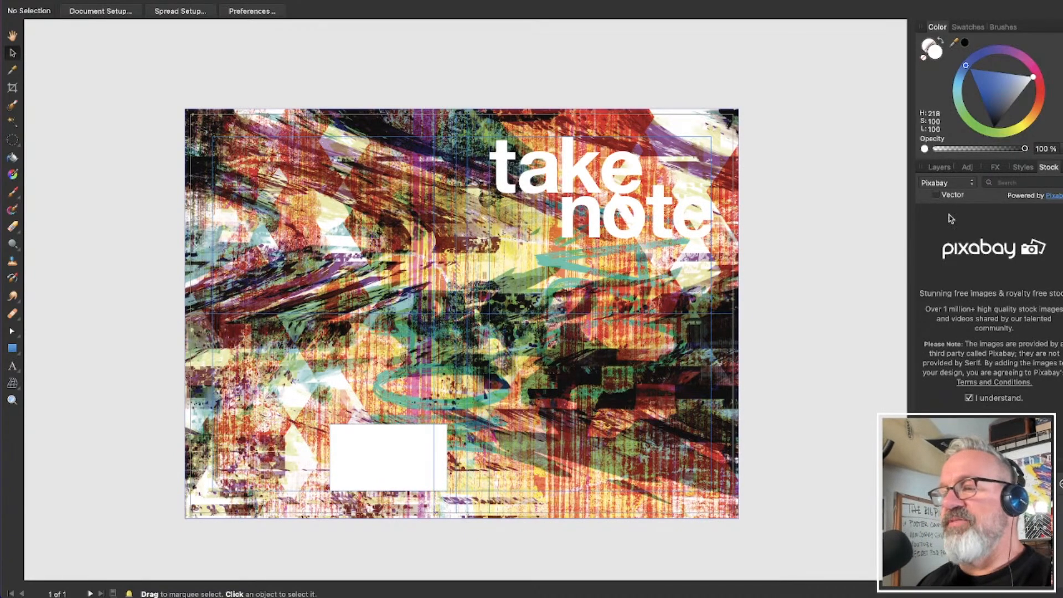
left_click(666, 229)
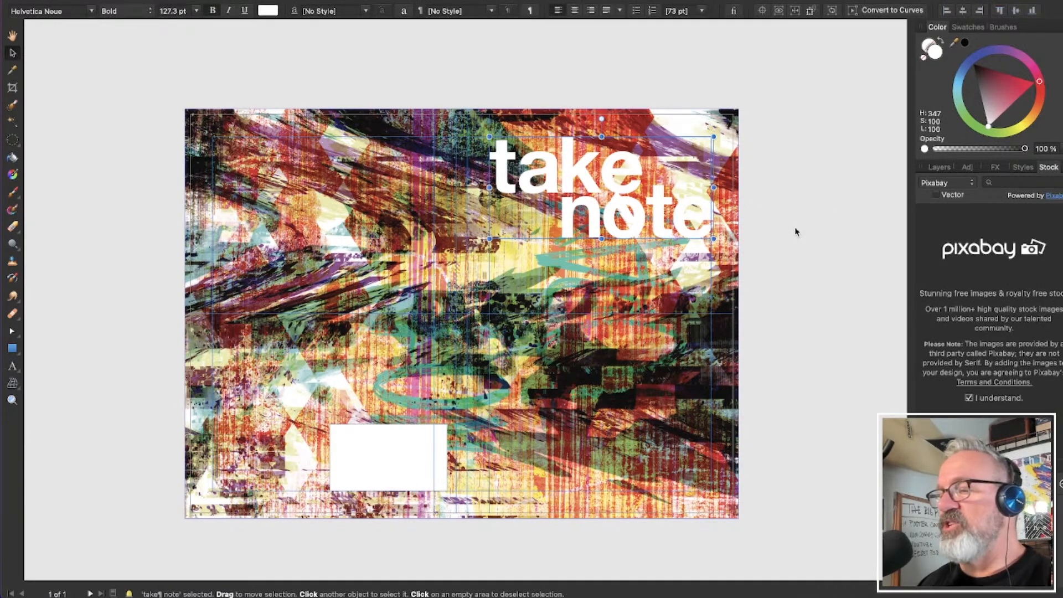
left_click(775, 207)
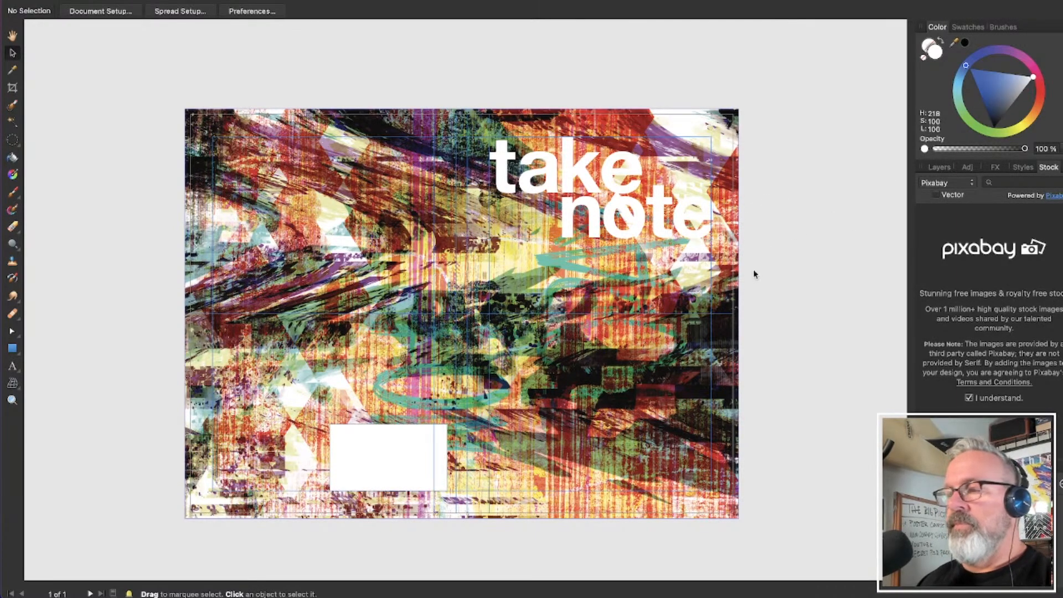
left_click(1011, 180)
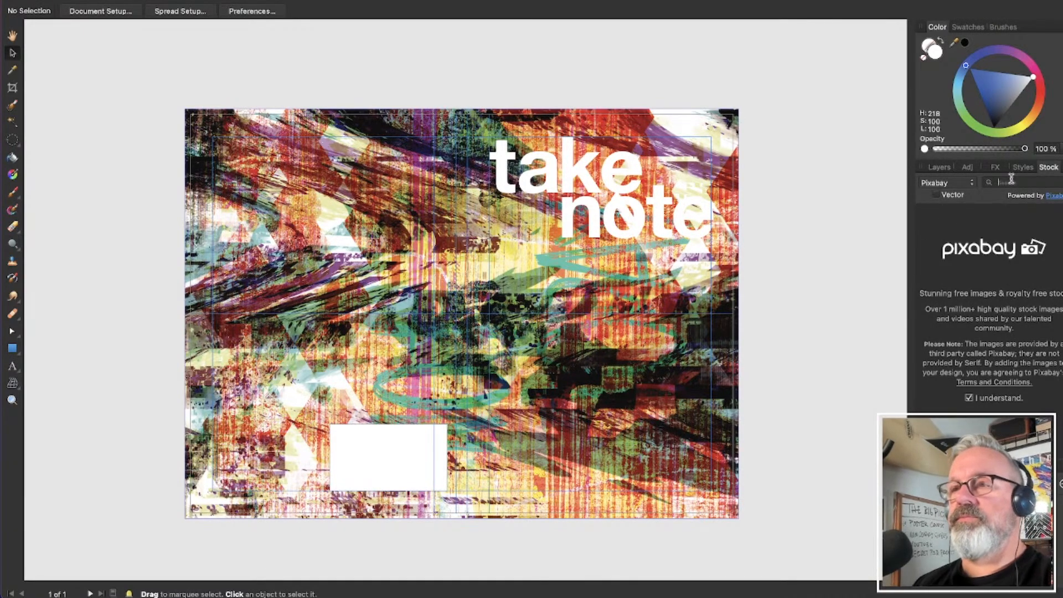
type("skull")
key("Return")
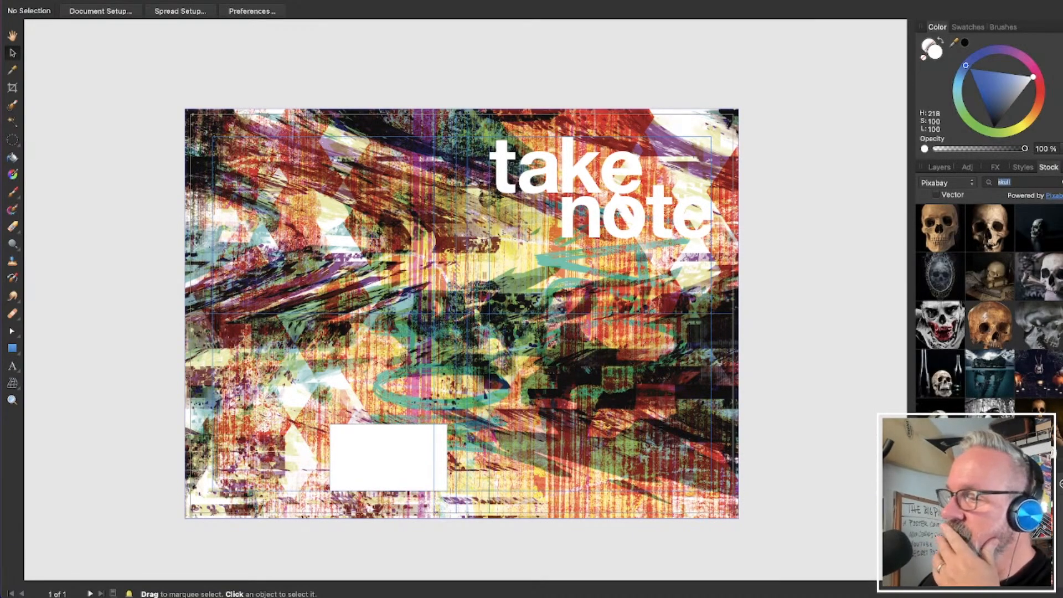
Browse the Pixabay skull photos for an image that suits the notebook cover
scroll(988, 310, "down", 10)
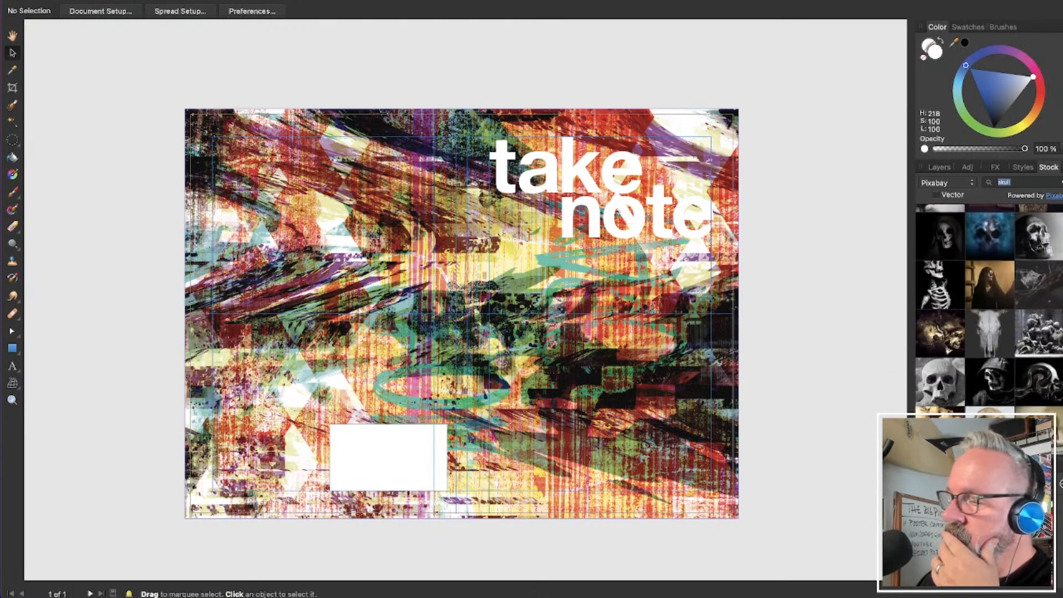
scroll(988, 310, "down", 5)
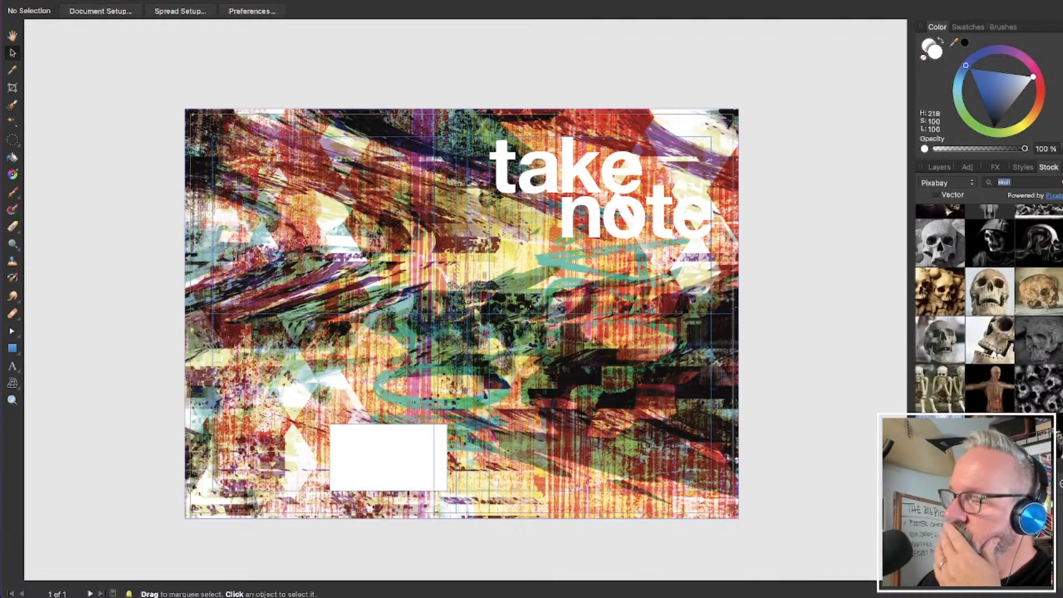
scroll(988, 310, "down", 6)
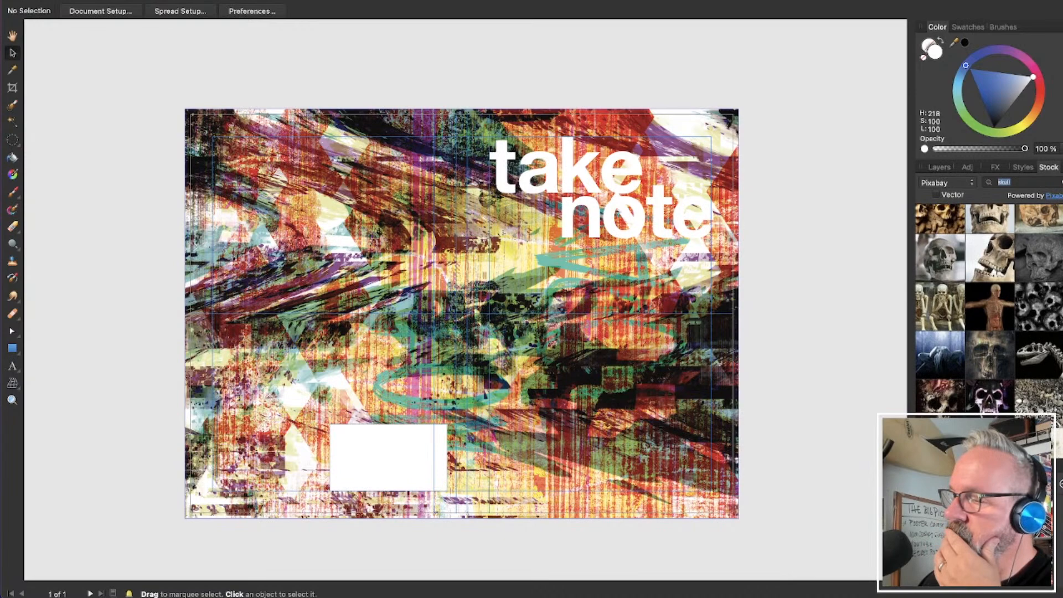
scroll(988, 310, "down", 8)
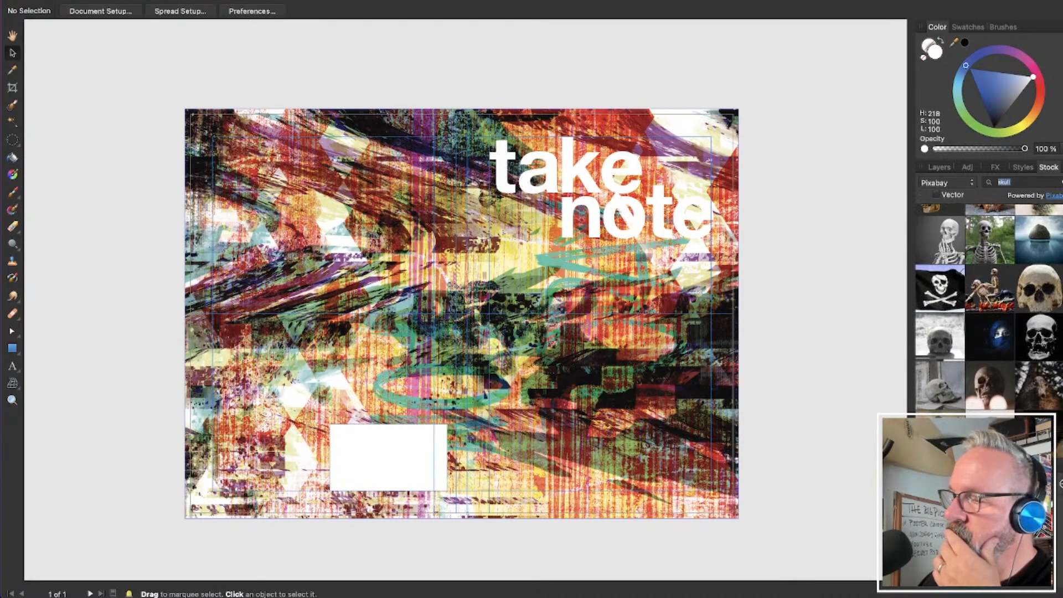
scroll(988, 310, "down", 1)
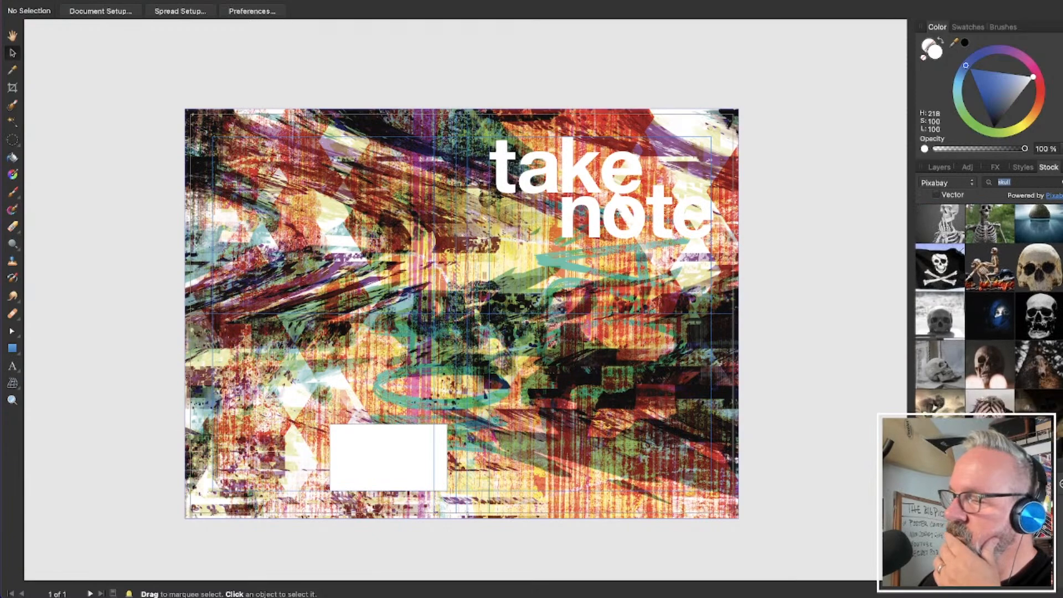
scroll(988, 310, "down", 7)
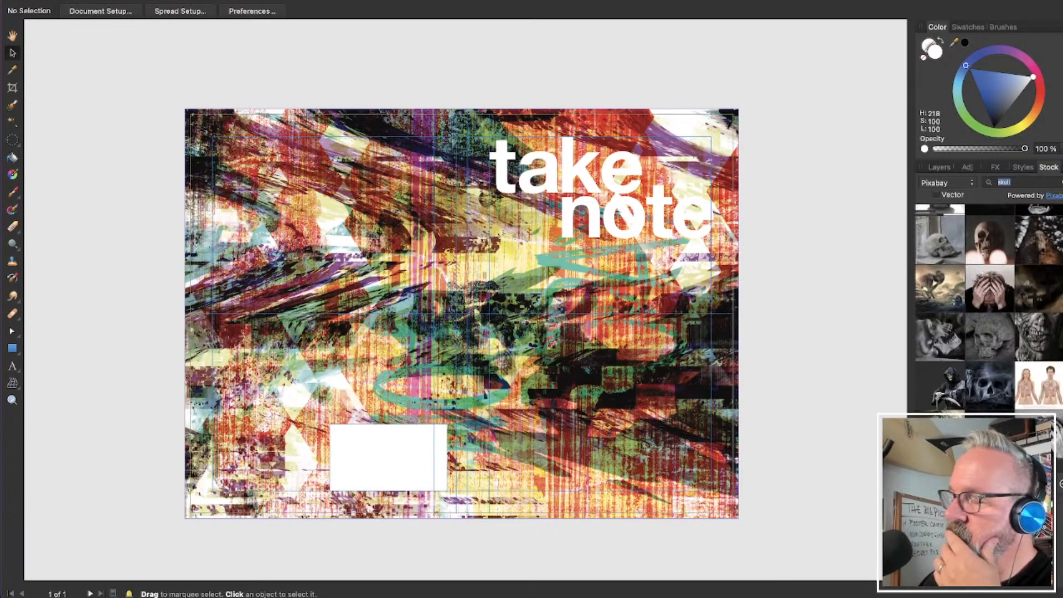
scroll(1024, 302, "up", 5)
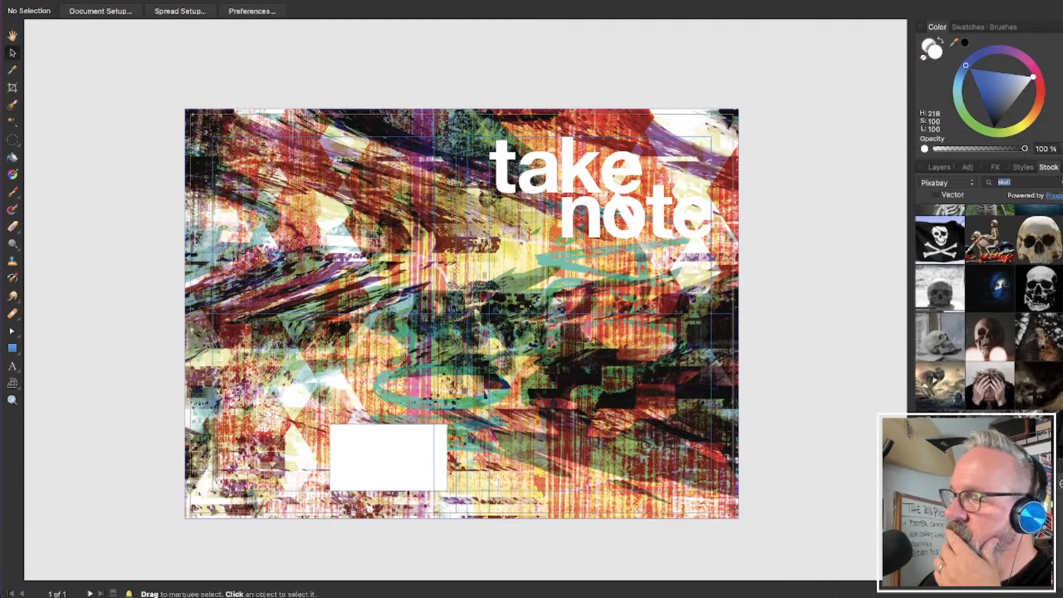
scroll(984, 349, "down", 7)
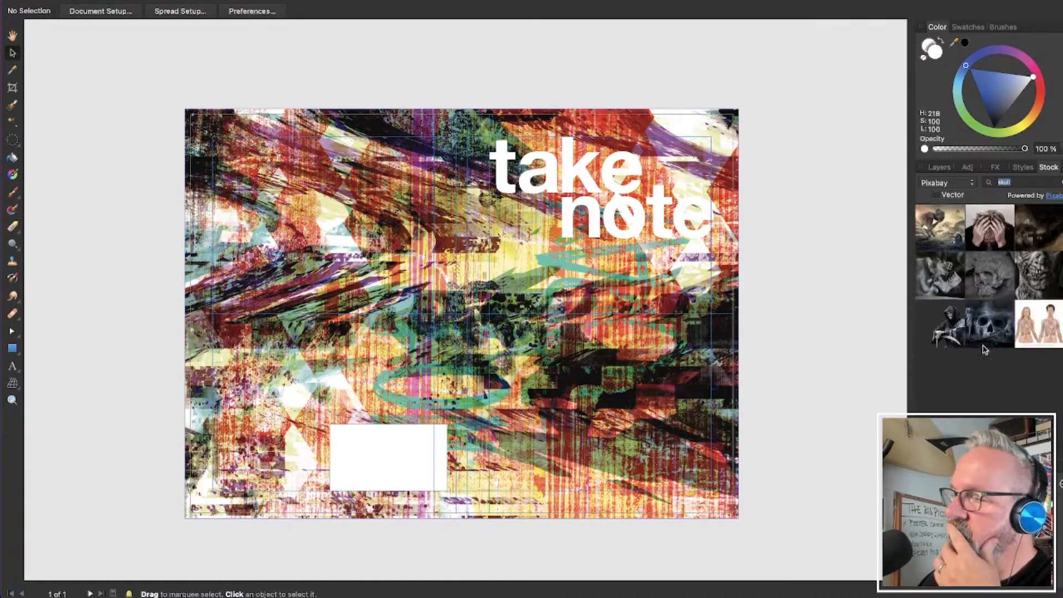
scroll(985, 348, "down", 5)
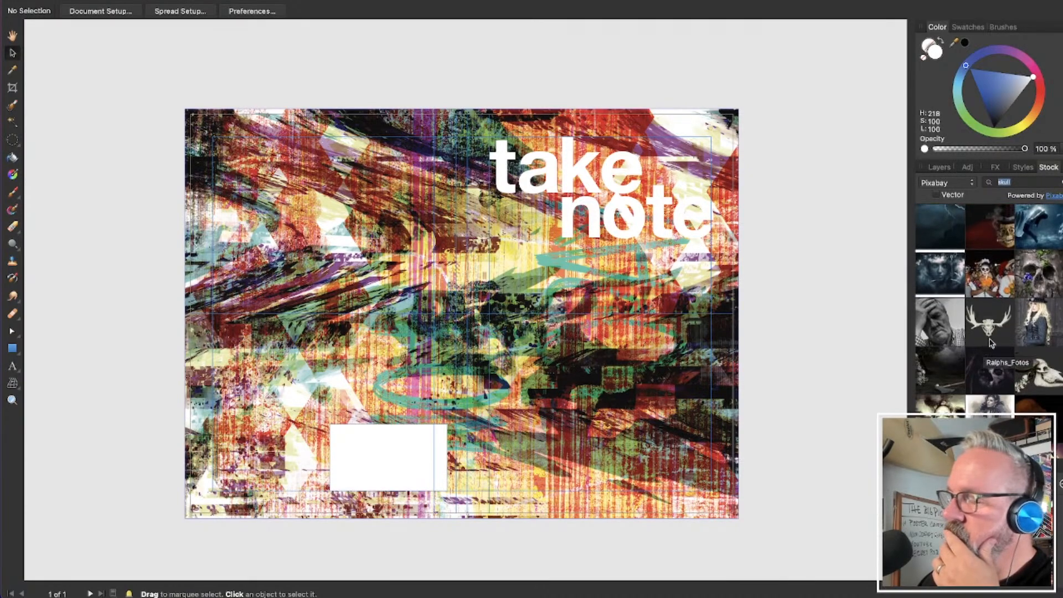
scroll(991, 342, "down", 4)
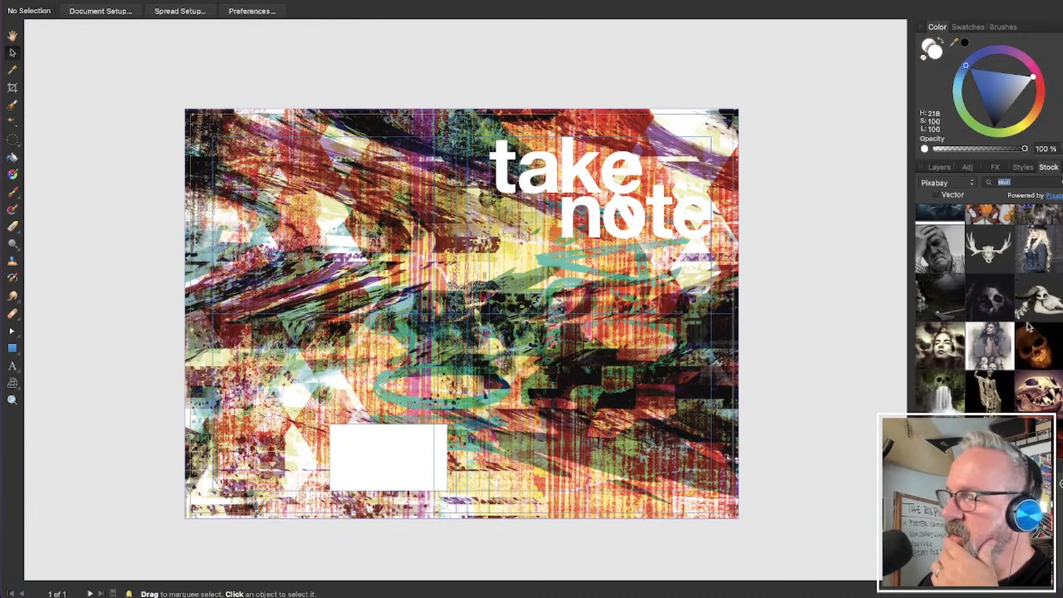
scroll(1027, 326, "down", 6)
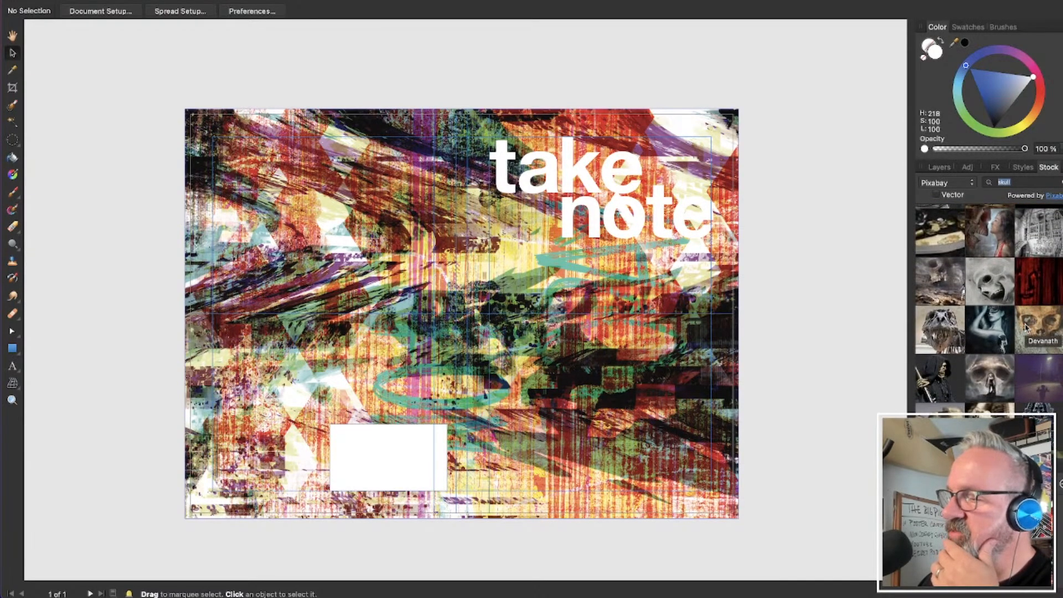
scroll(1018, 326, "down", 4)
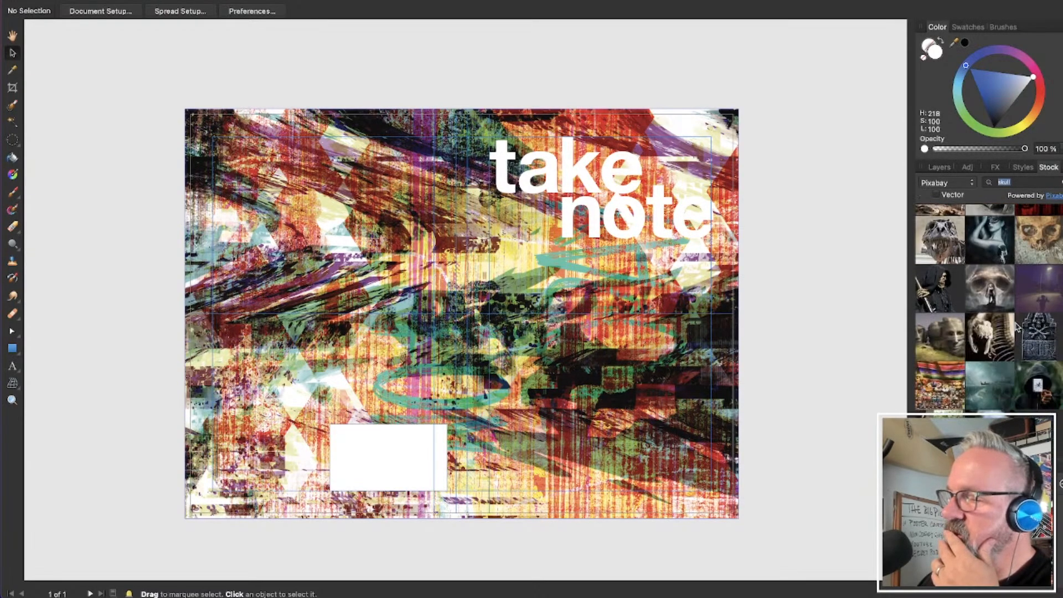
scroll(1016, 326, "down", 8)
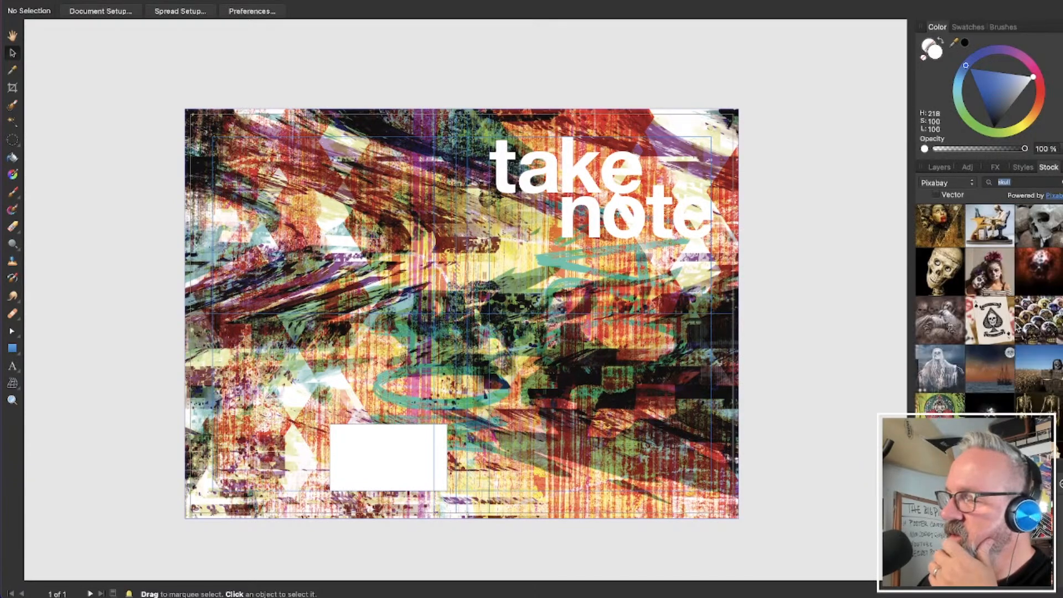
scroll(1017, 327, "down", 3)
scroll(1016, 327, "down", 1)
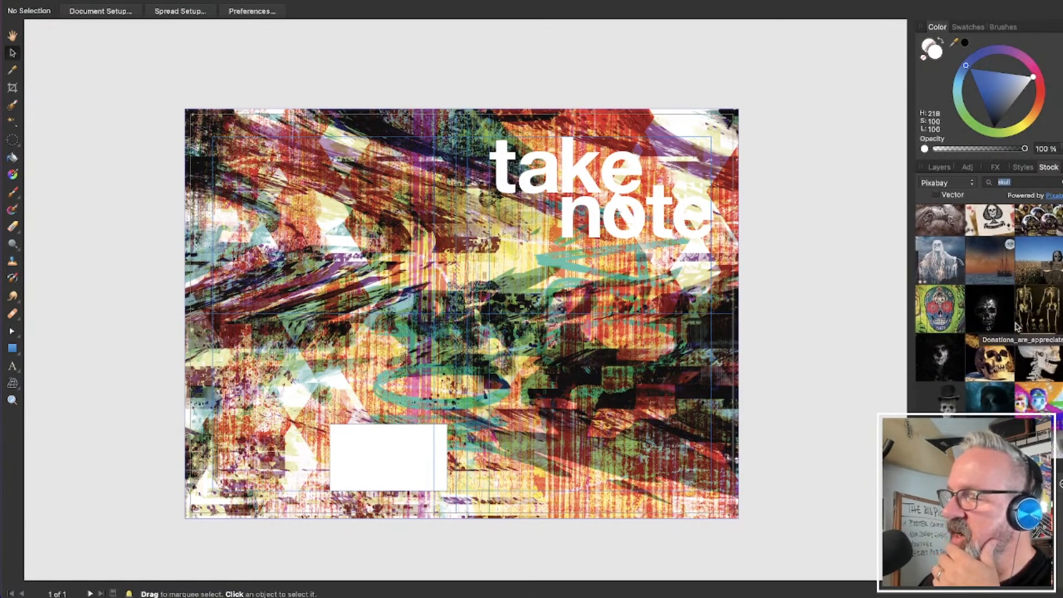
scroll(1017, 327, "down", 2)
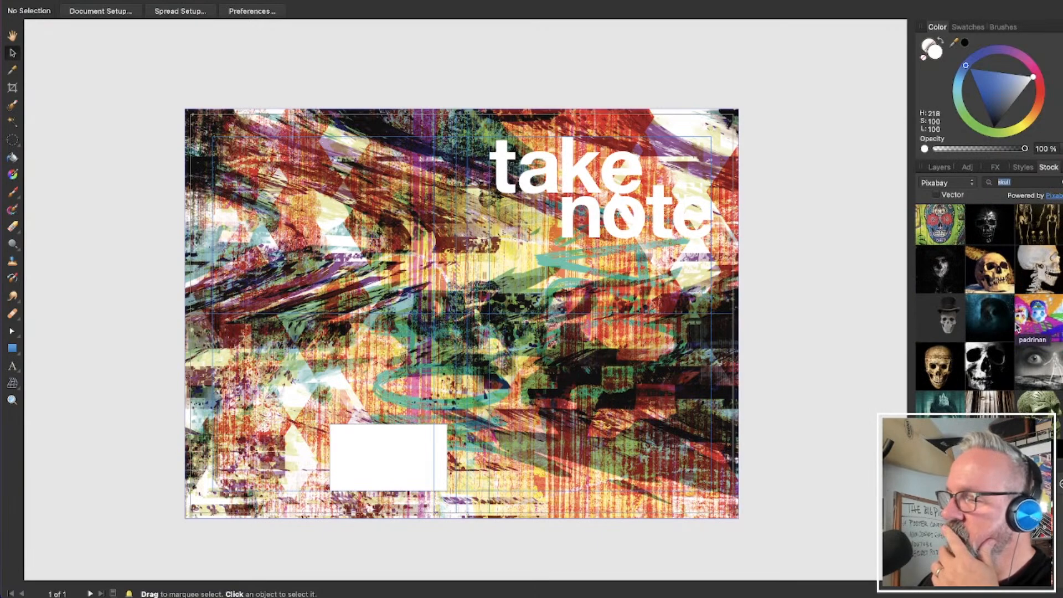
Place the high-contrast black-and-white skull close-up on the cover and reposition it so its eye sockets and nose fill the spread
left_click_drag(1003, 371, 290, 220)
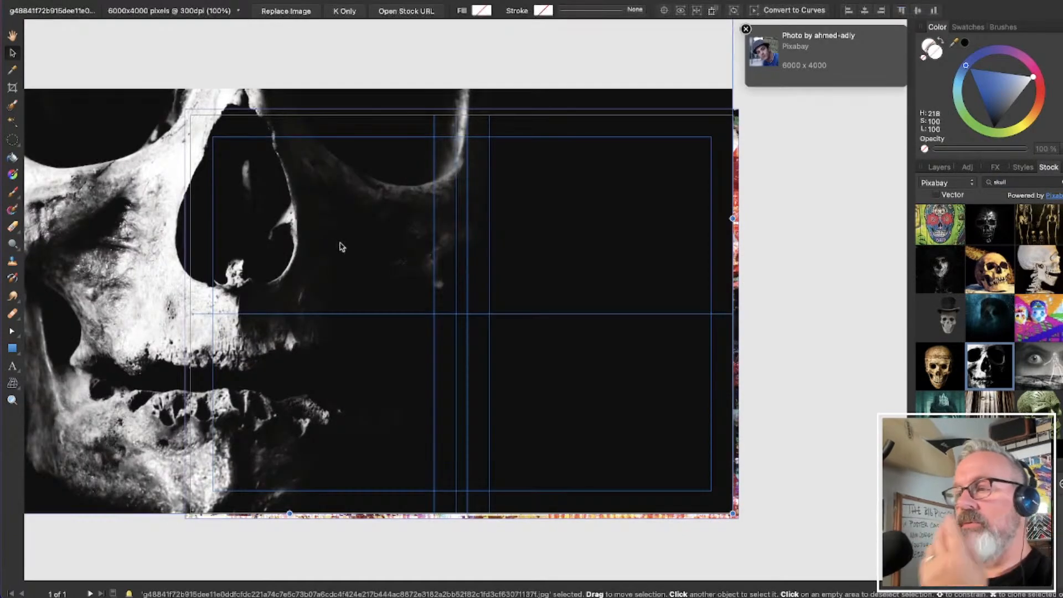
left_click_drag(486, 275, 601, 349)
key("super+z")
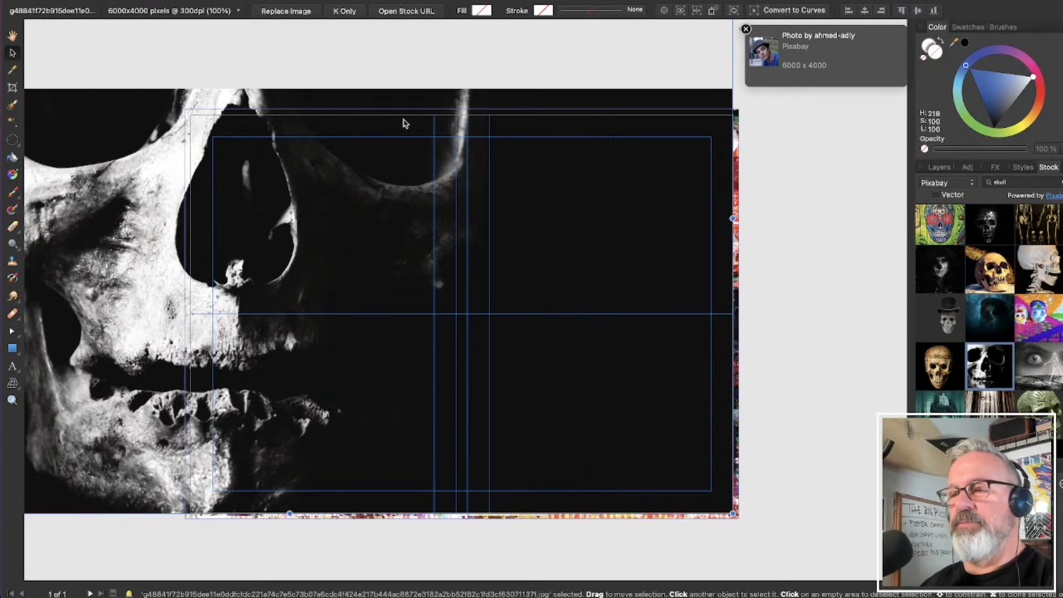
left_click_drag(115, 200, 448, 357)
left_click_drag(436, 389, 443, 372)
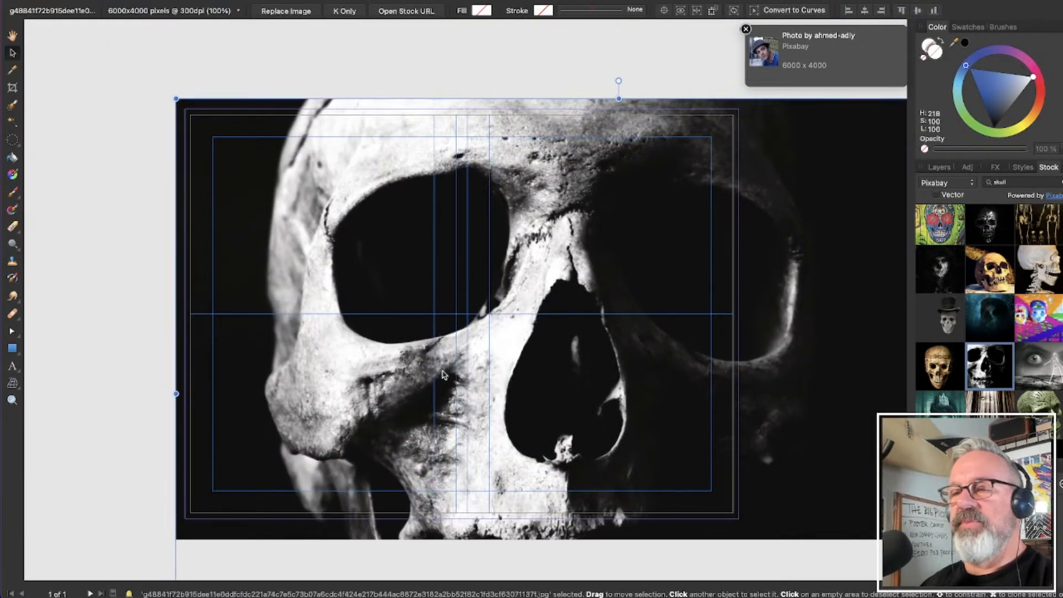
Scale the high-contrast skull close-up to about 44%, try it over the cover's upper-left area, and delete it
left_click_drag(175, 97, 433, 268)
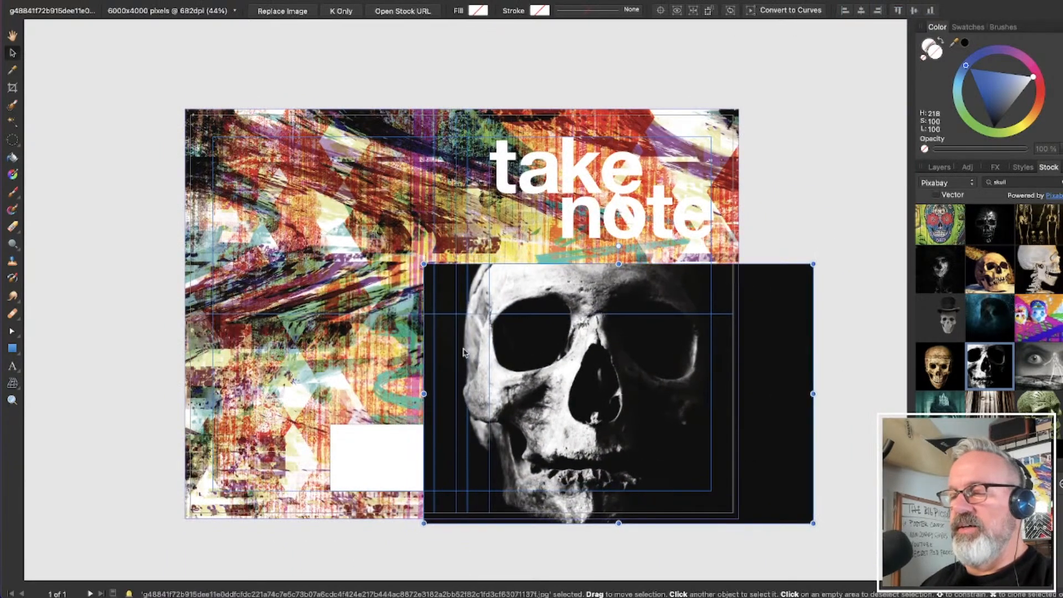
left_click_drag(790, 451, 529, 301)
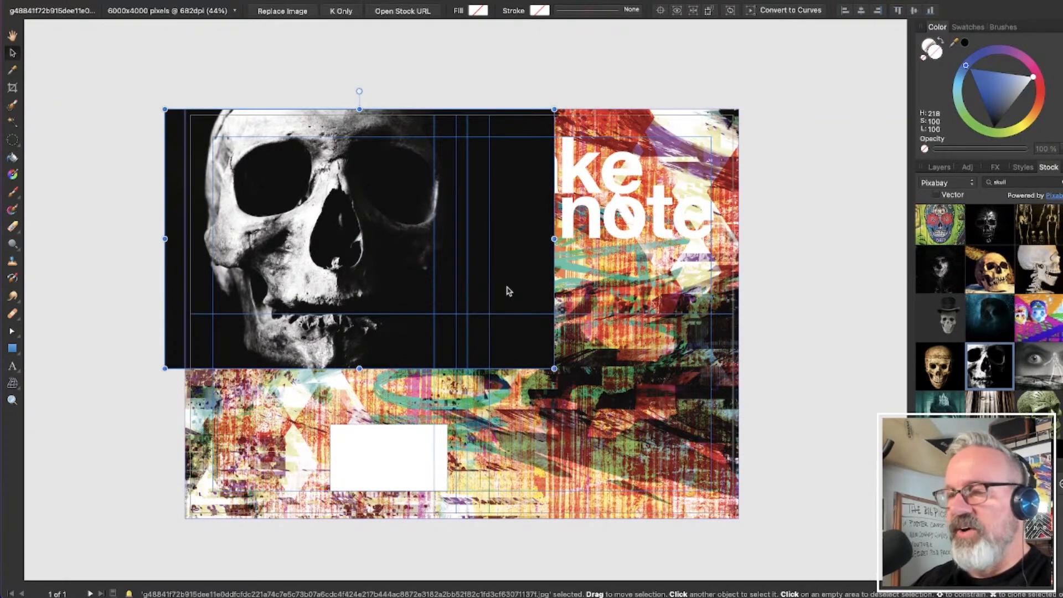
key("Delete")
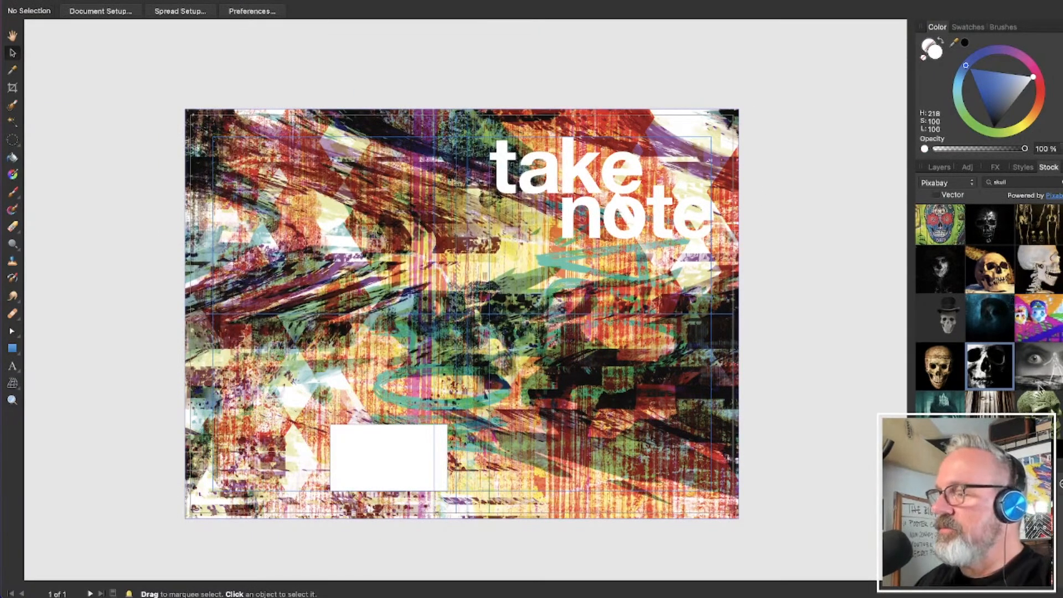
Browse further through the Pixabay skull photos for a different skull image that suits the cover
scroll(1025, 379, "down", 2)
scroll(1023, 376, "down", 6)
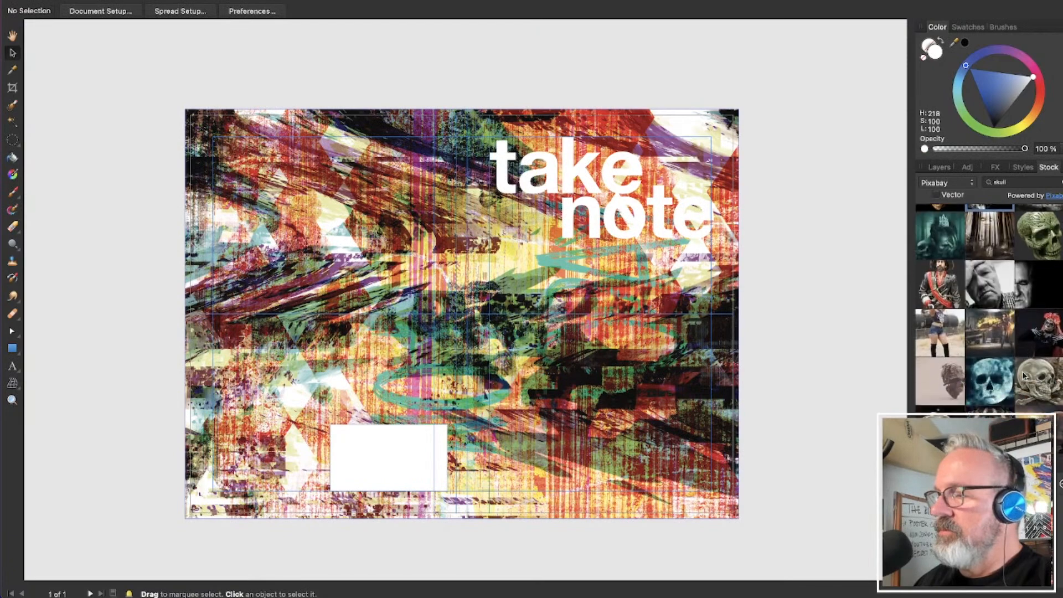
scroll(1023, 375, "down", 5)
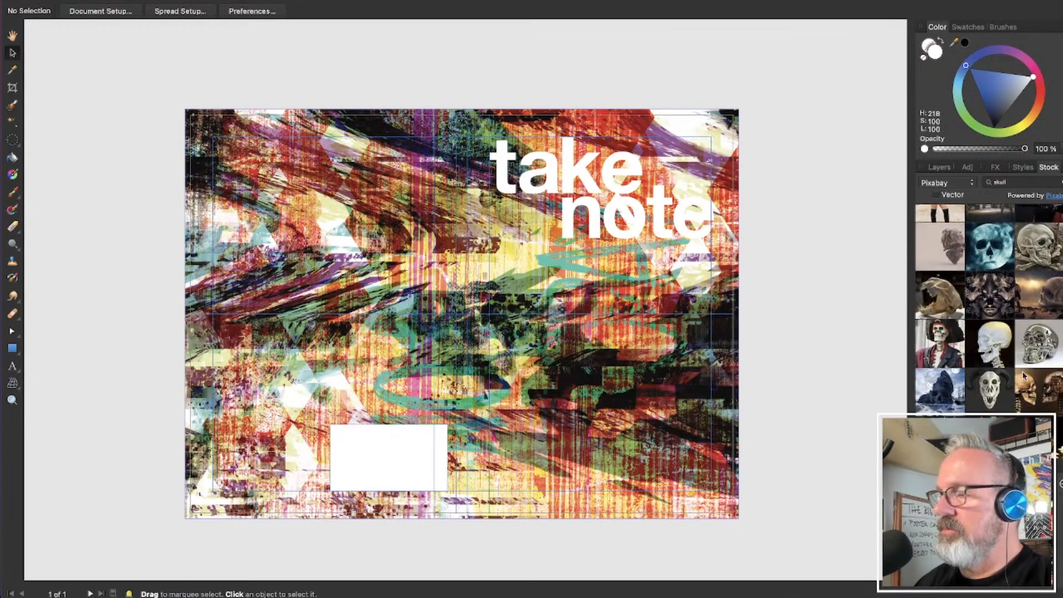
scroll(1024, 376, "down", 8)
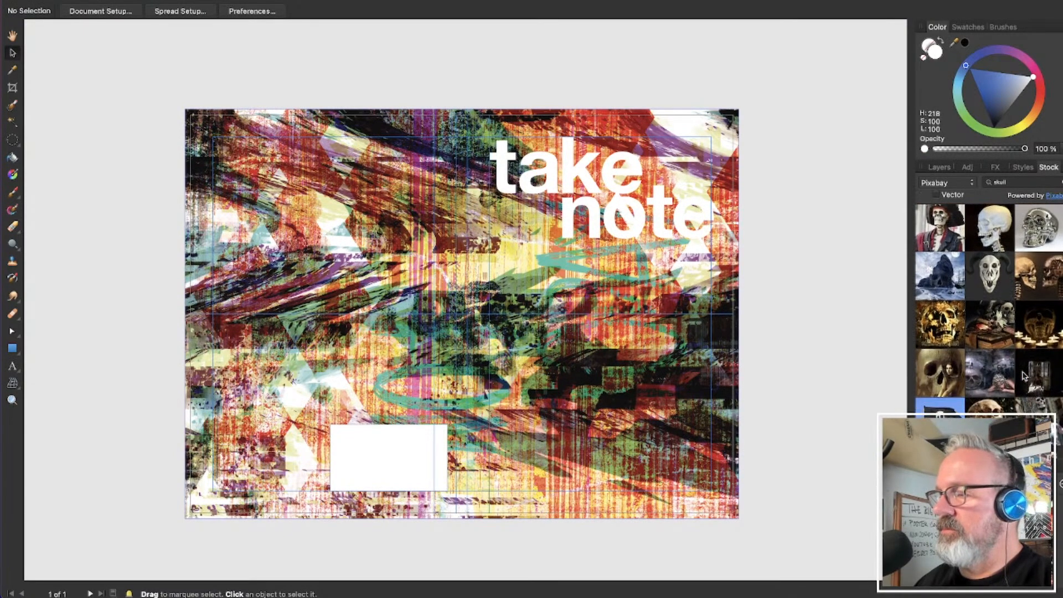
scroll(1023, 376, "down", 6)
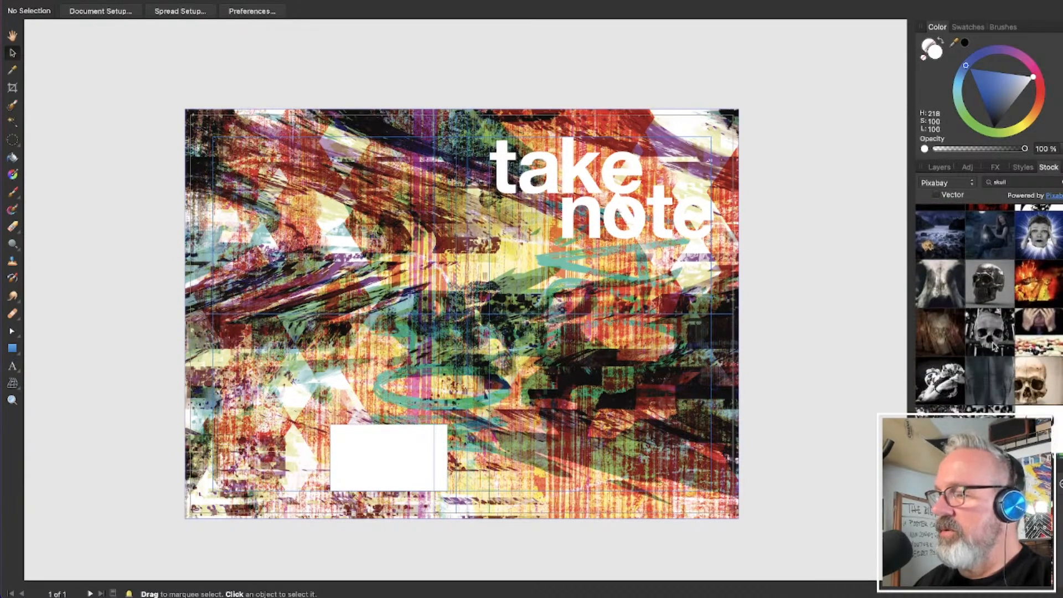
scroll(994, 347, "down", 4)
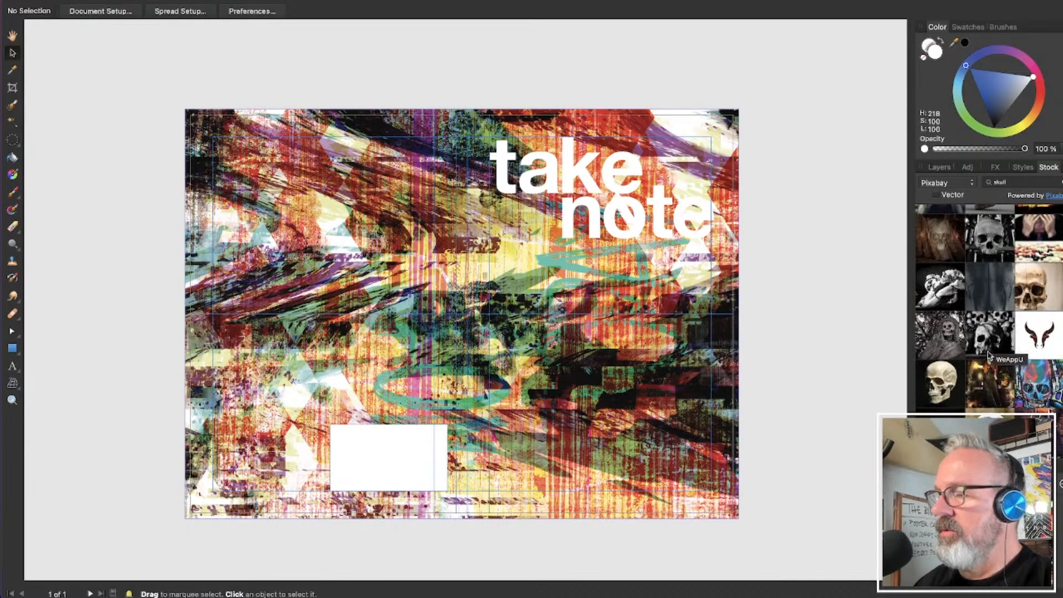
scroll(989, 352, "down", 3)
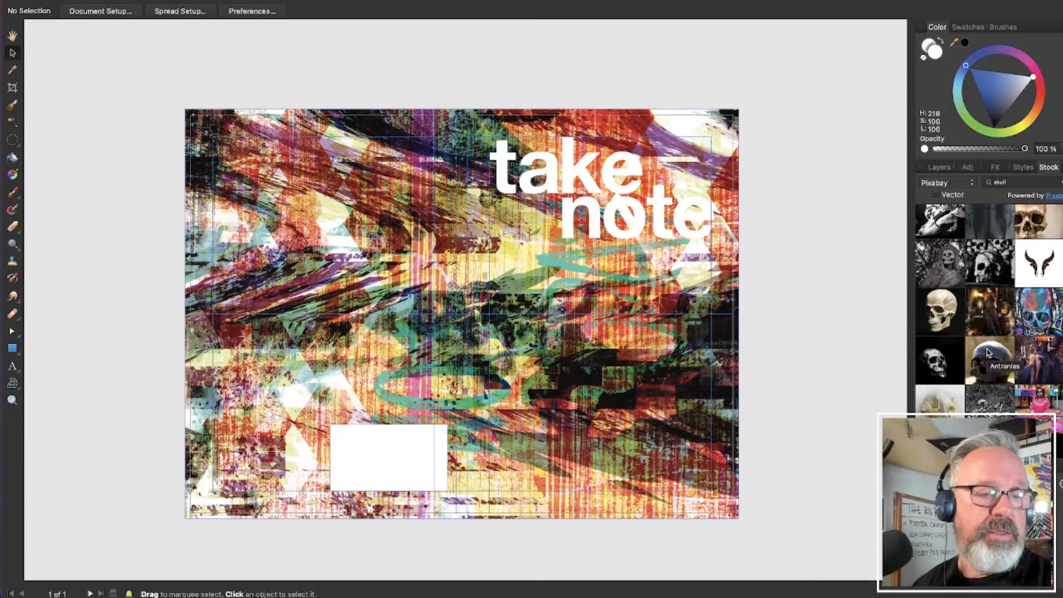
scroll(989, 353, "down", 3)
scroll(989, 352, "down", 4)
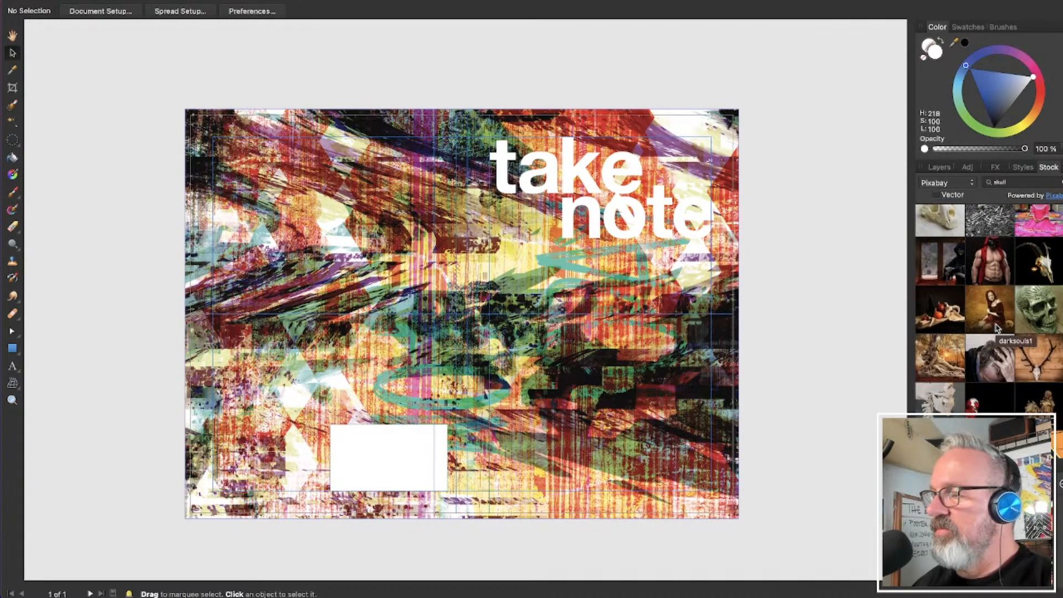
scroll(995, 326, "down", 6)
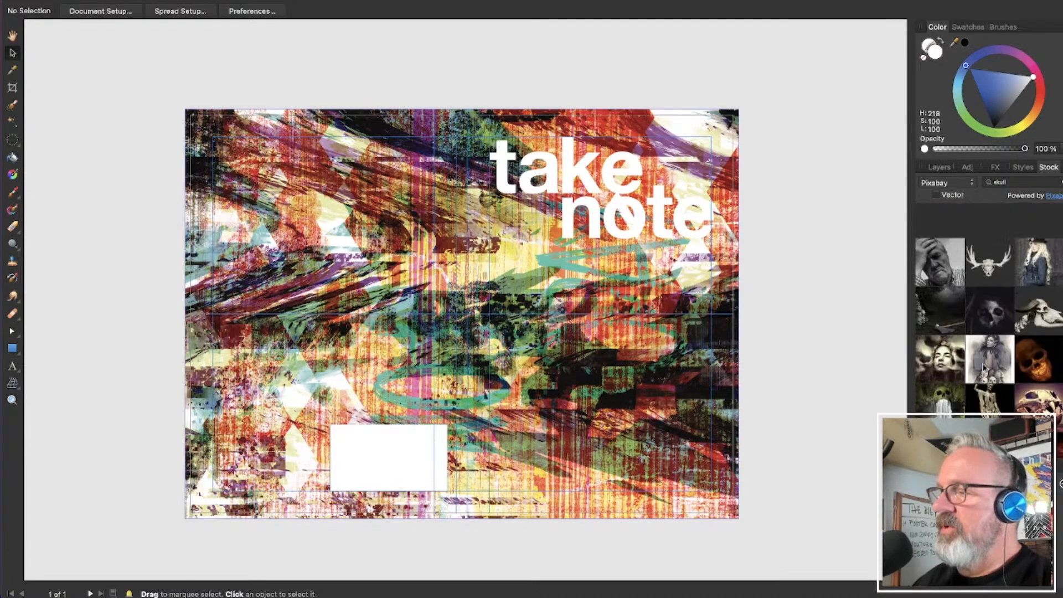
scroll(983, 367, "down", 10)
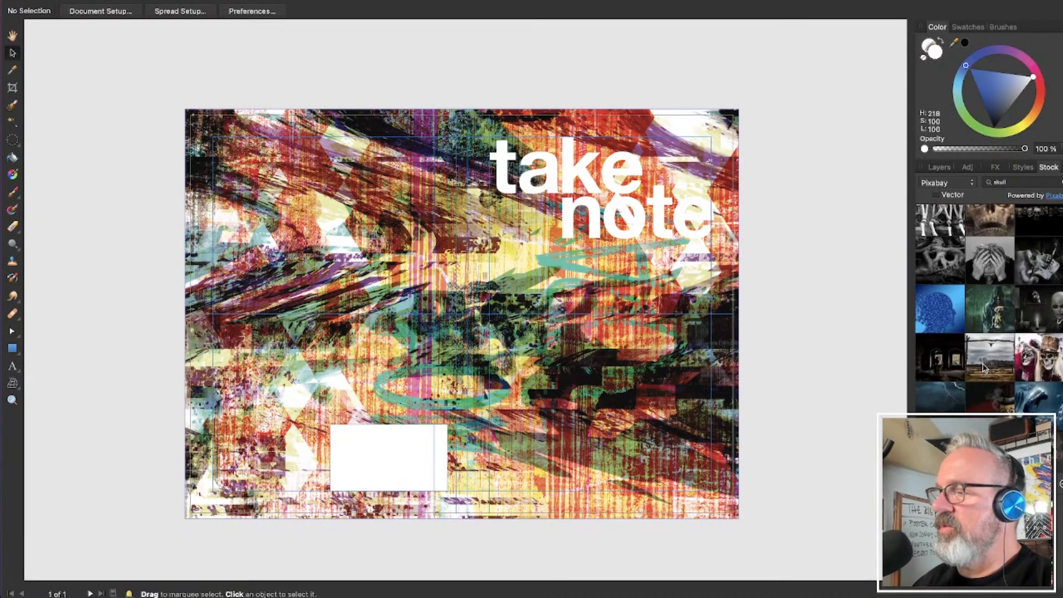
scroll(983, 367, "up", 1)
scroll(983, 367, "up", 5)
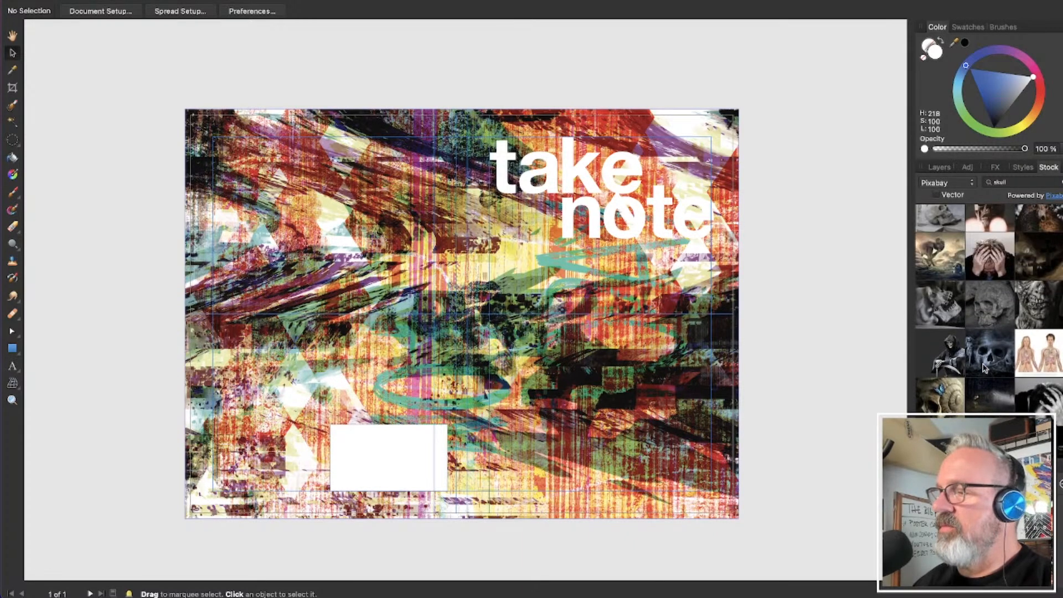
scroll(983, 367, "up", 5)
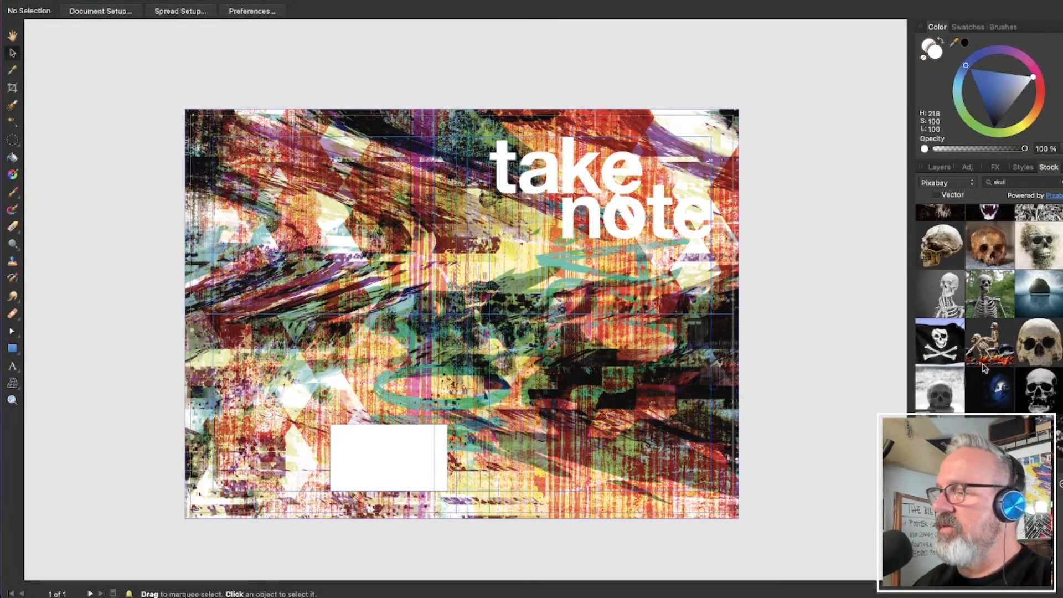
scroll(983, 368, "down", 1)
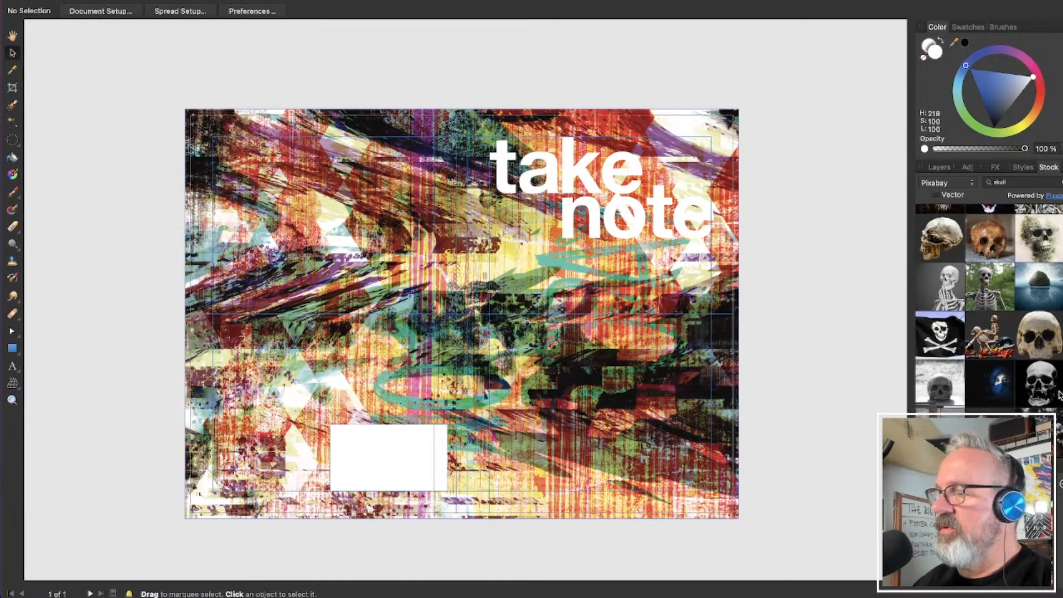
Try the front-facing skull photo with a black background on the cover, scaled to about 35%, and remove it
left_click_drag(1059, 394, 396, 291)
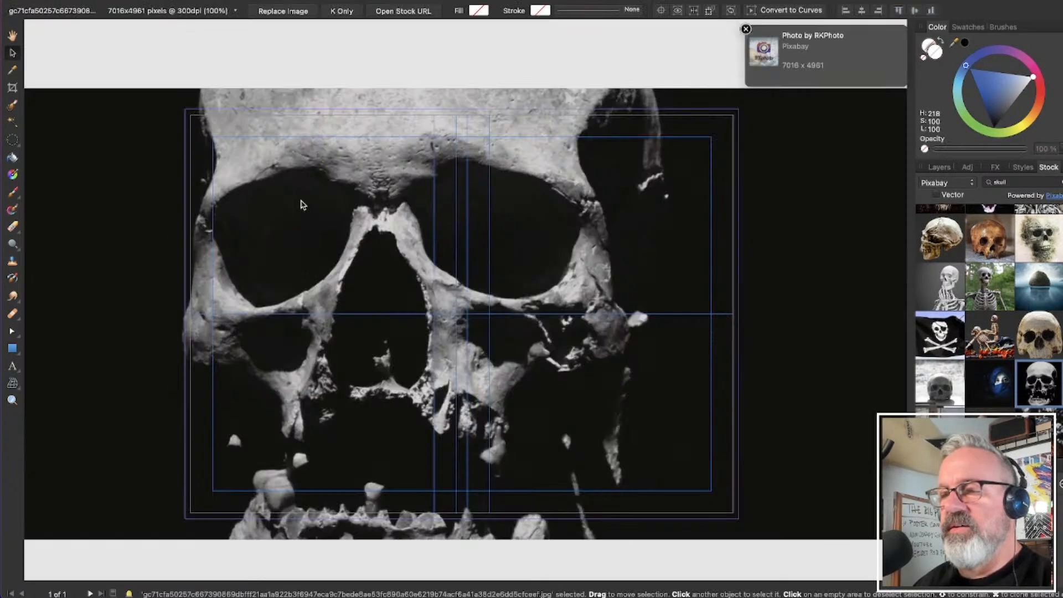
scroll(402, 246, "down", 5)
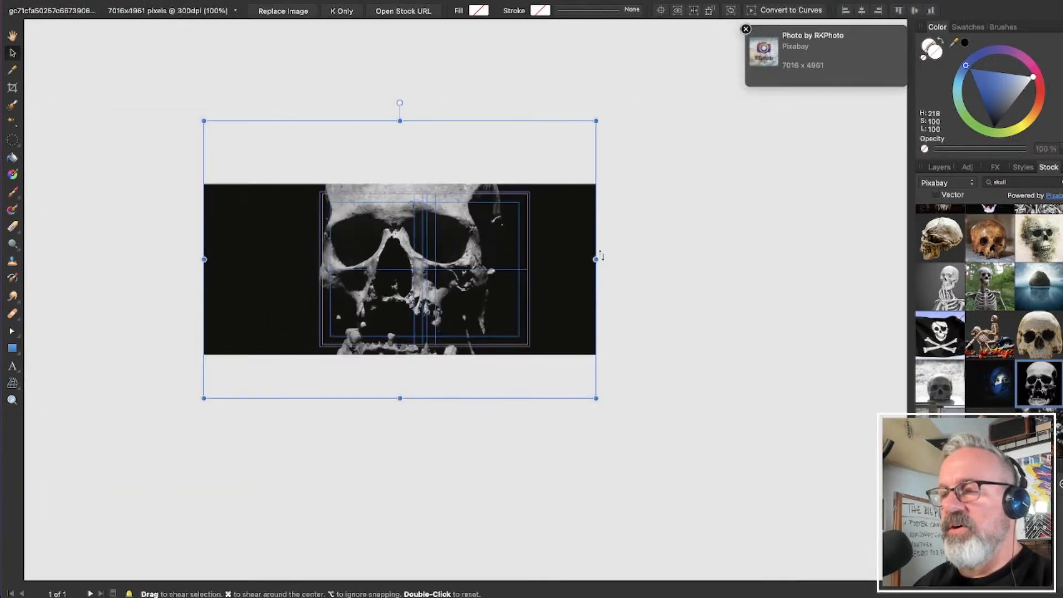
left_click_drag(594, 119, 465, 209)
scroll(407, 268, "up", 5)
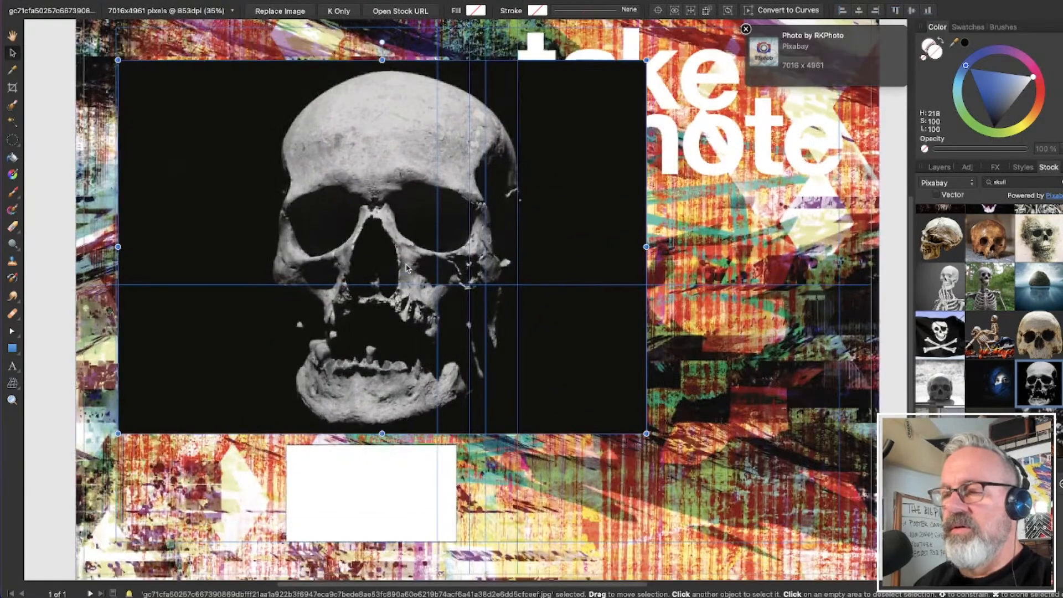
key("Delete")
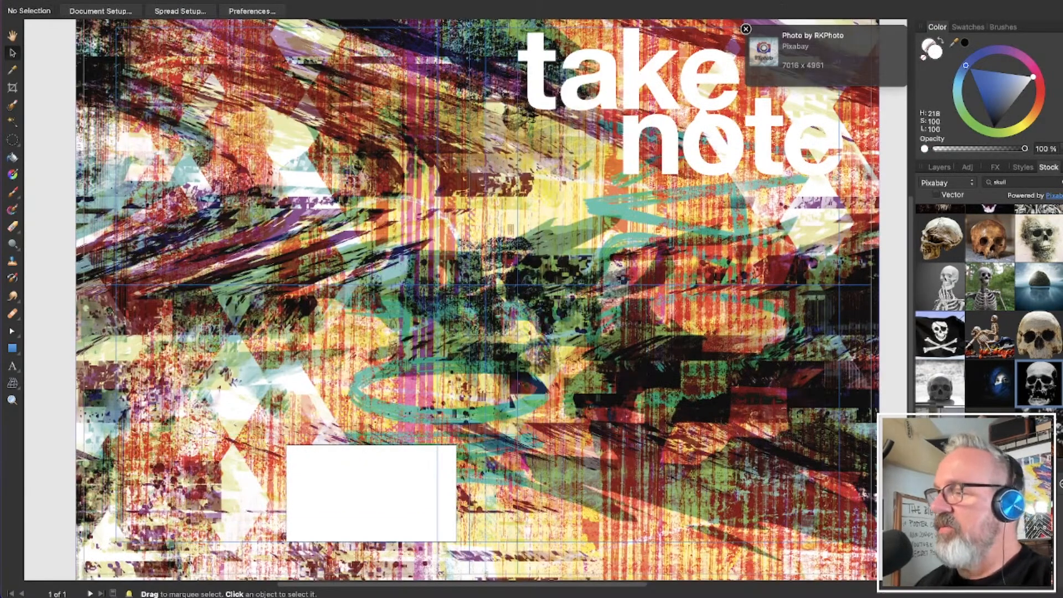
Find the Pixabay photo of an open-jawed skull resting on a table and place it on the cover
scroll(969, 308, "down", 5)
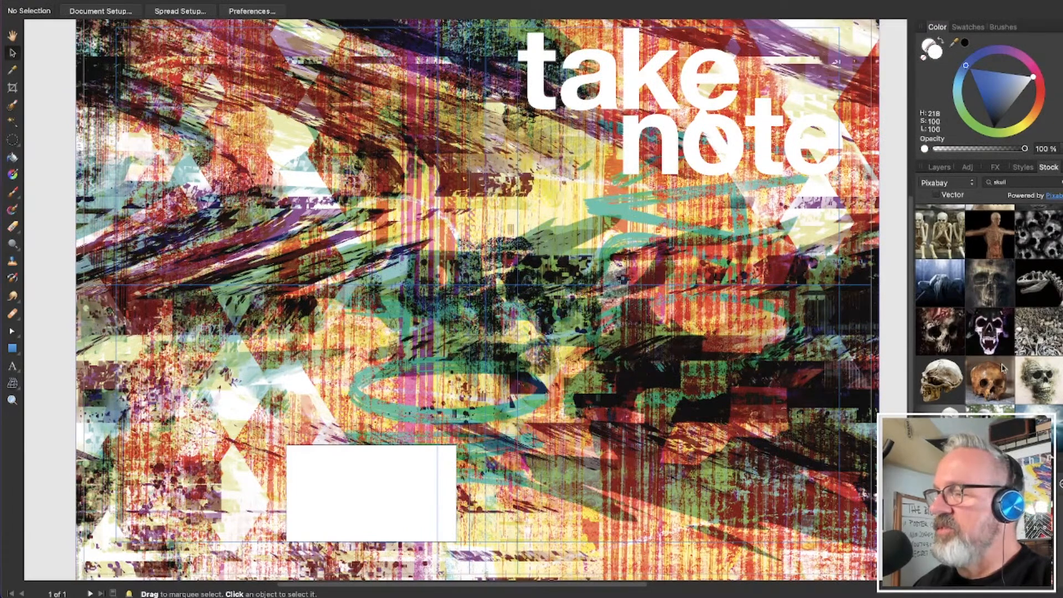
scroll(1007, 376, "down", 3)
scroll(1008, 379, "up", 3)
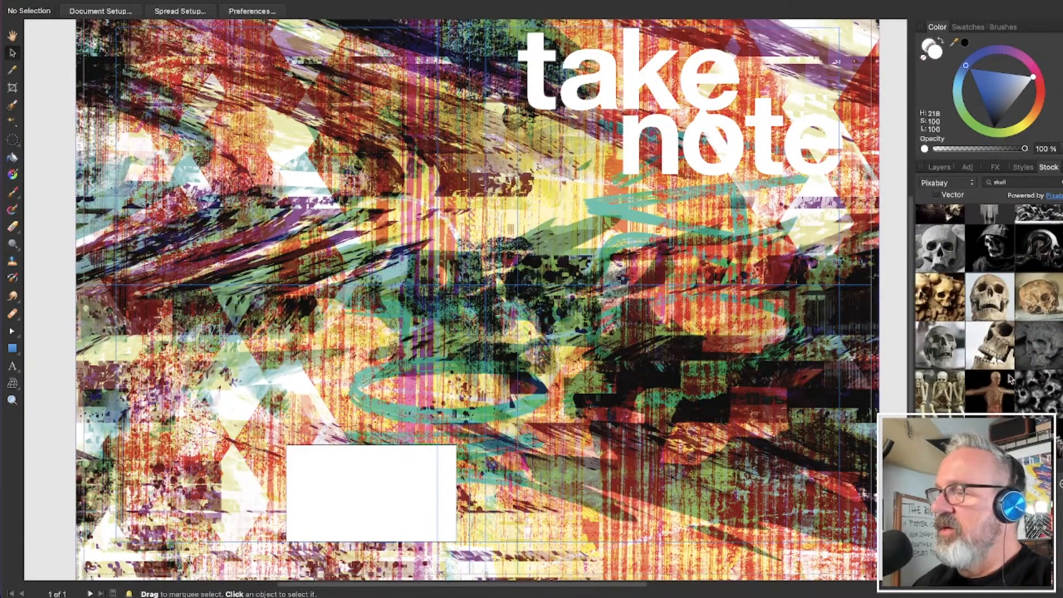
scroll(1009, 378, "up", 2)
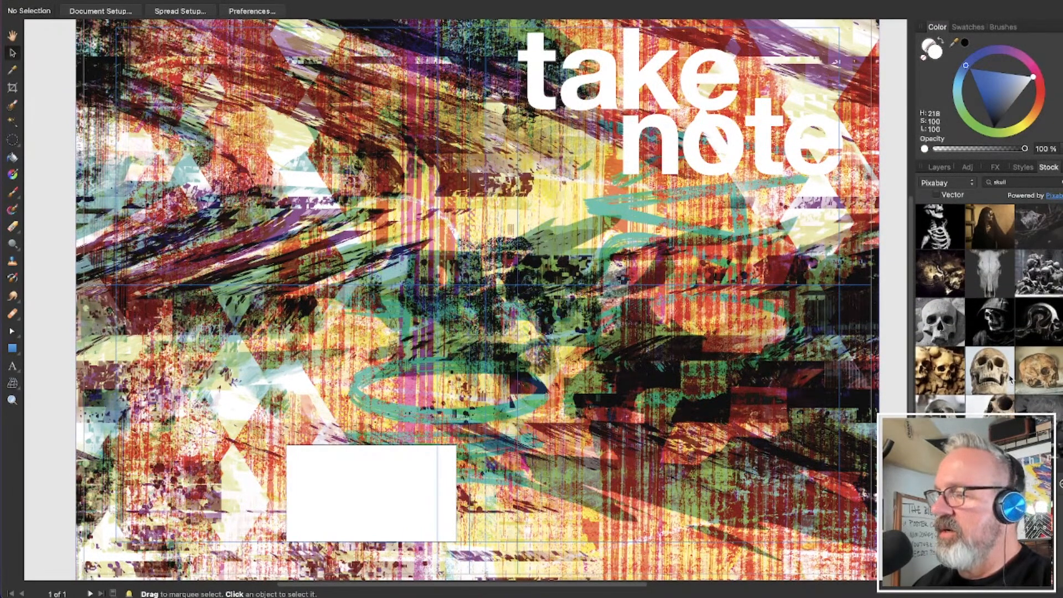
scroll(998, 394, "down", 1)
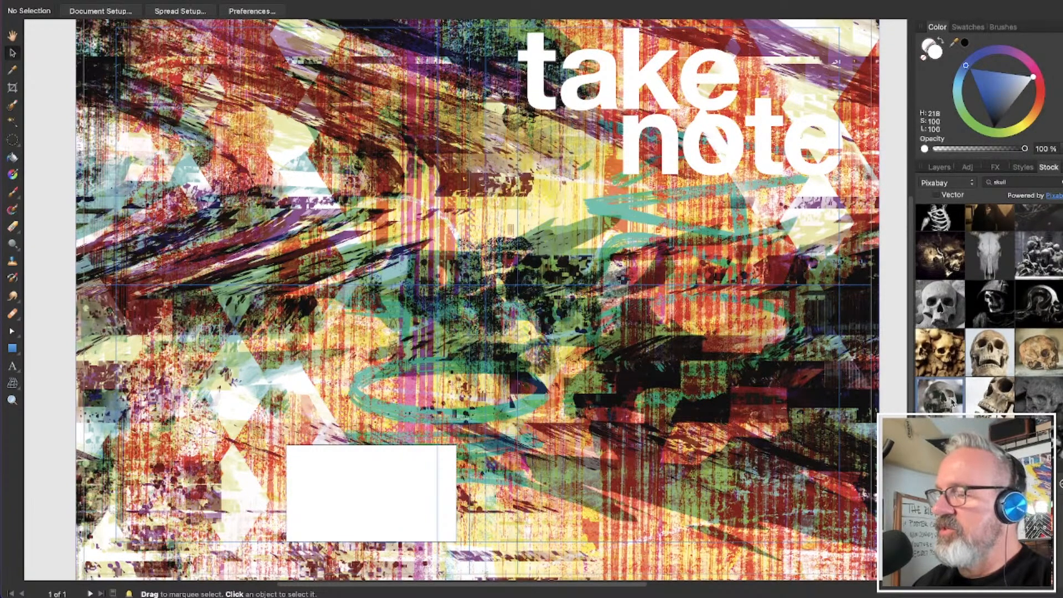
left_click_drag(952, 410, 270, 158)
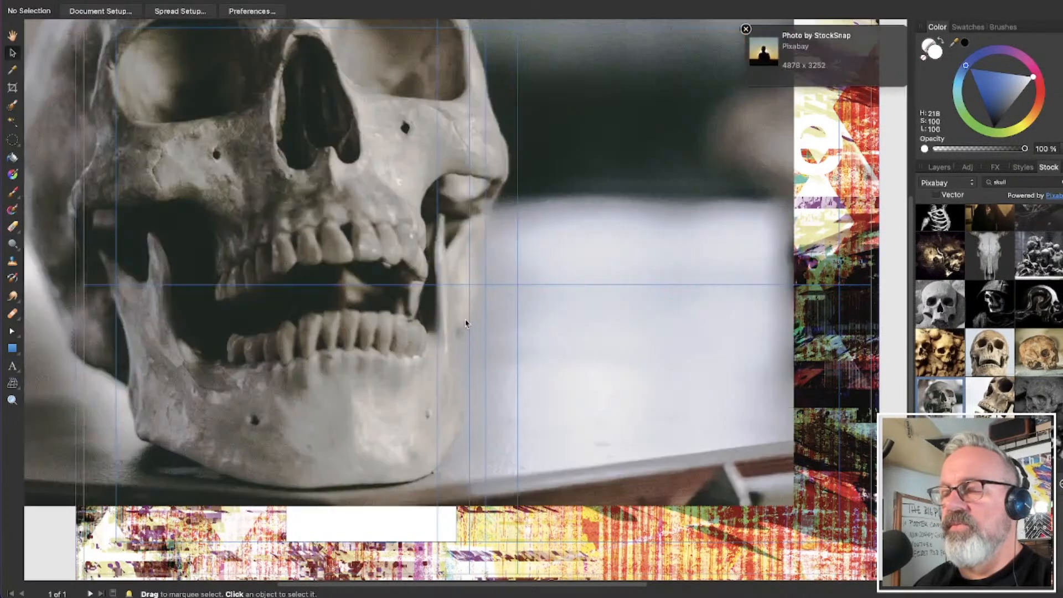
key("super+0")
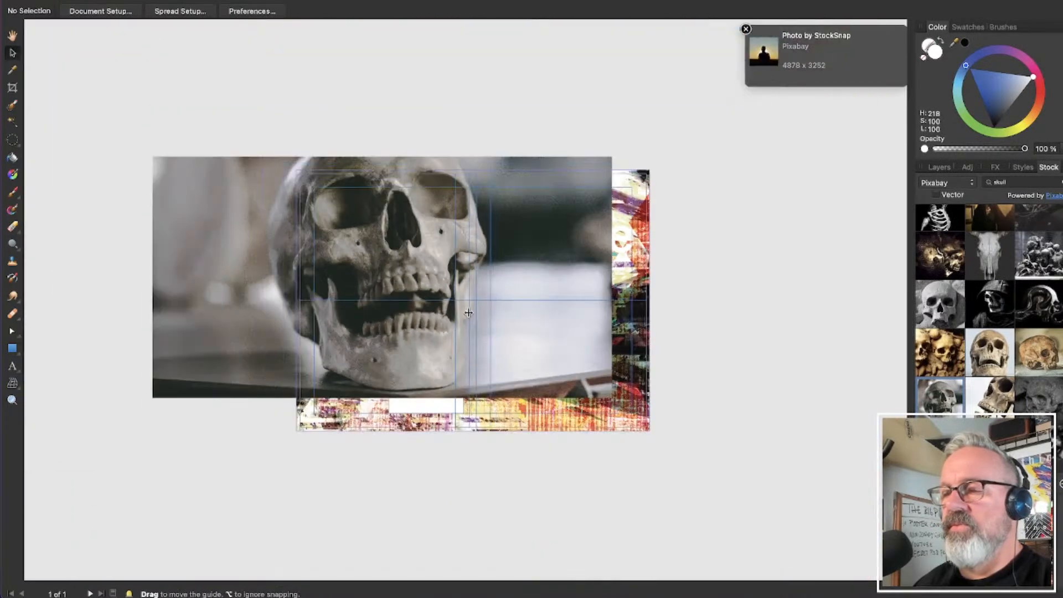
Scale the open-jawed skull photo to about 67% and move it right and slightly down over the cover
left_click(607, 400)
left_click(231, 332)
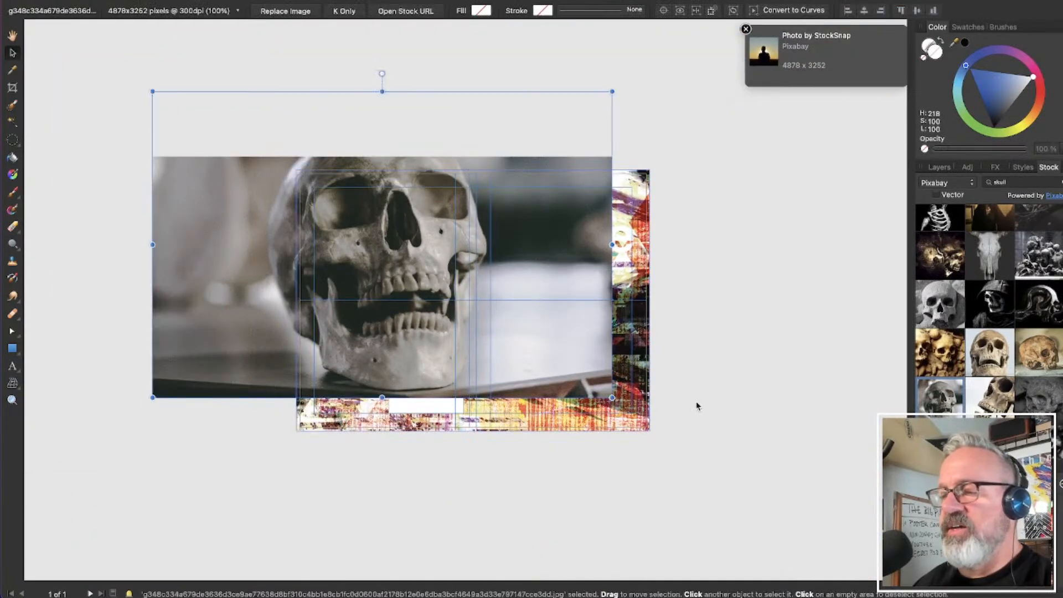
left_click_drag(611, 399, 535, 347)
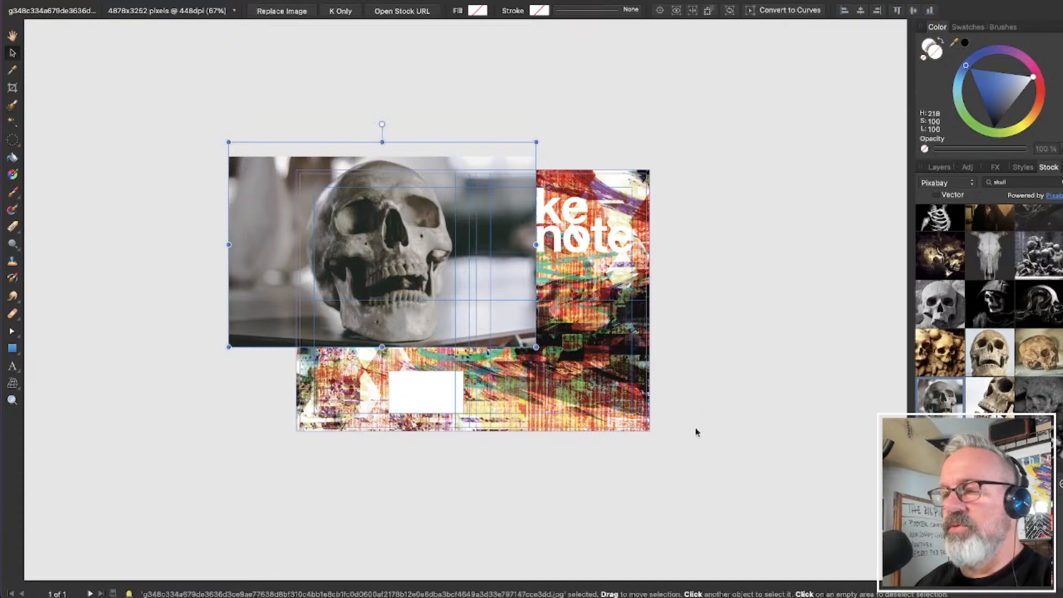
left_click_drag(391, 311, 492, 341)
Start a Pen tool path where the jawbone meets the skull's left rear edge and trace around the dark lower-left bulge
scroll(492, 341, "up", 5)
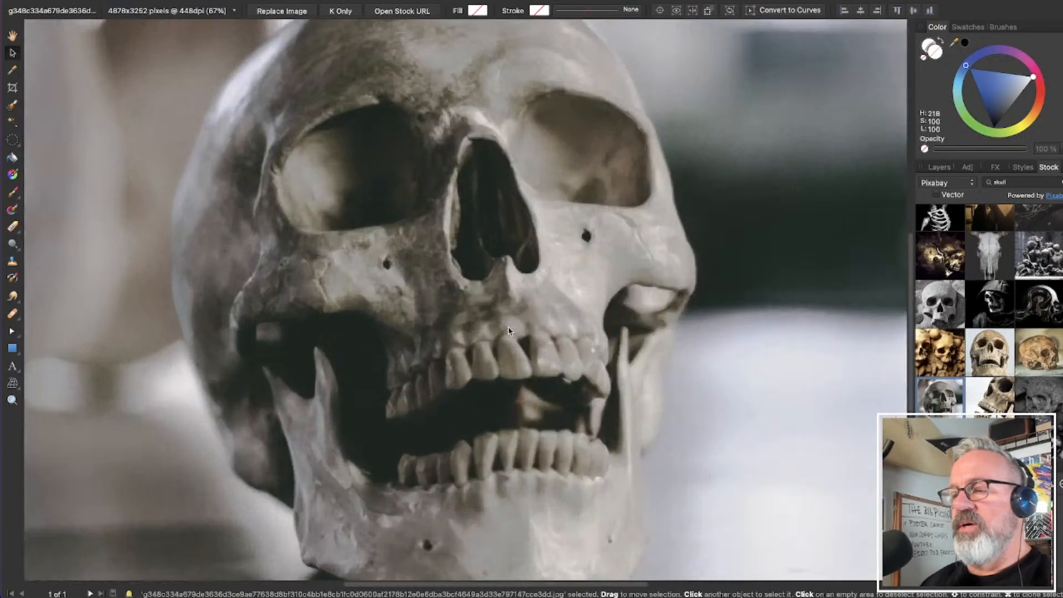
scroll(477, 359, "down", 3)
scroll(409, 442, "up", 3)
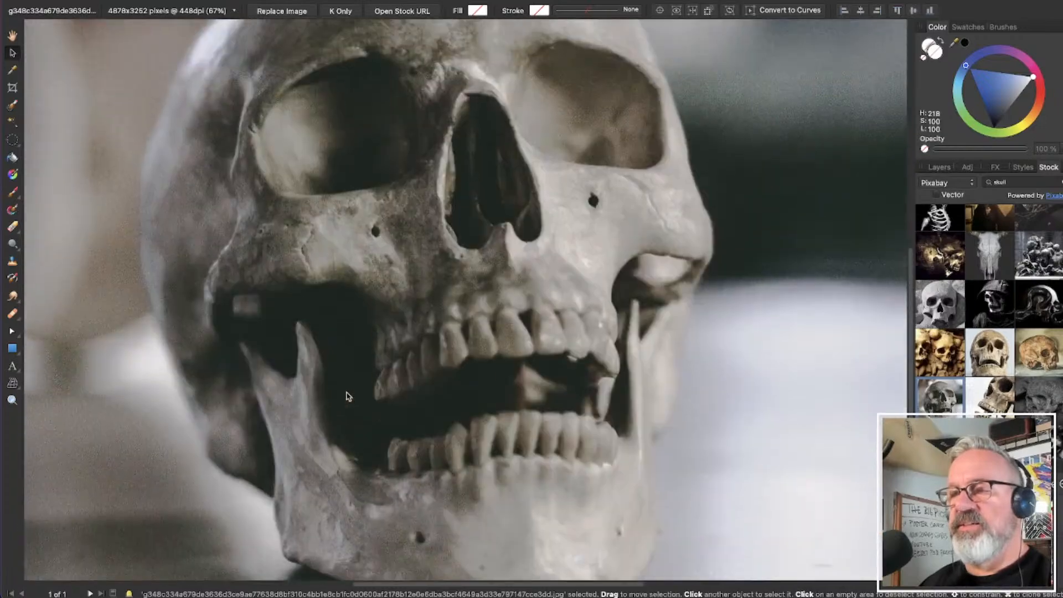
left_click(13, 330)
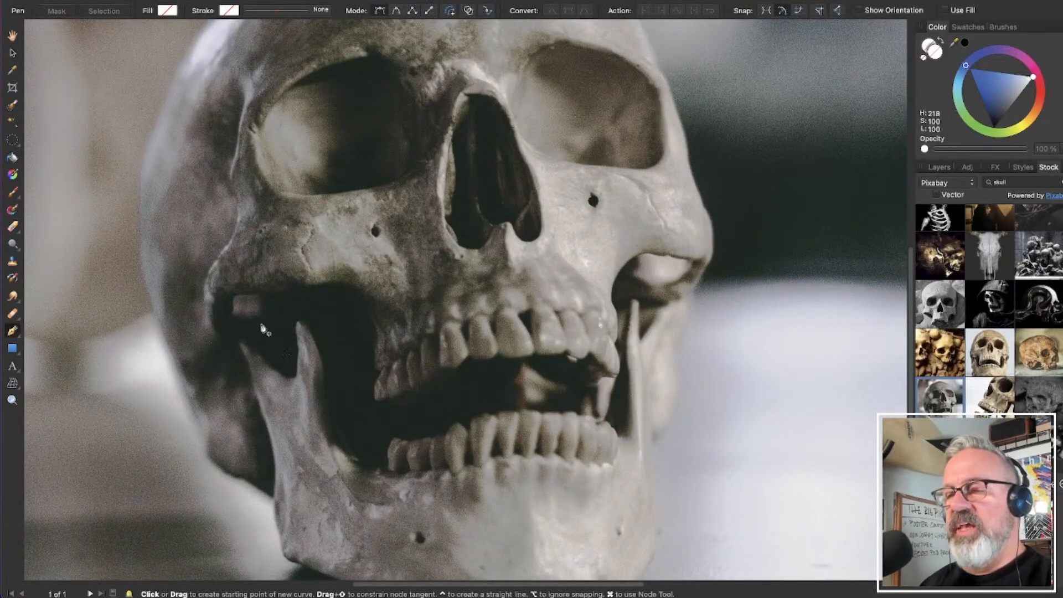
scroll(154, 522, "up", 5)
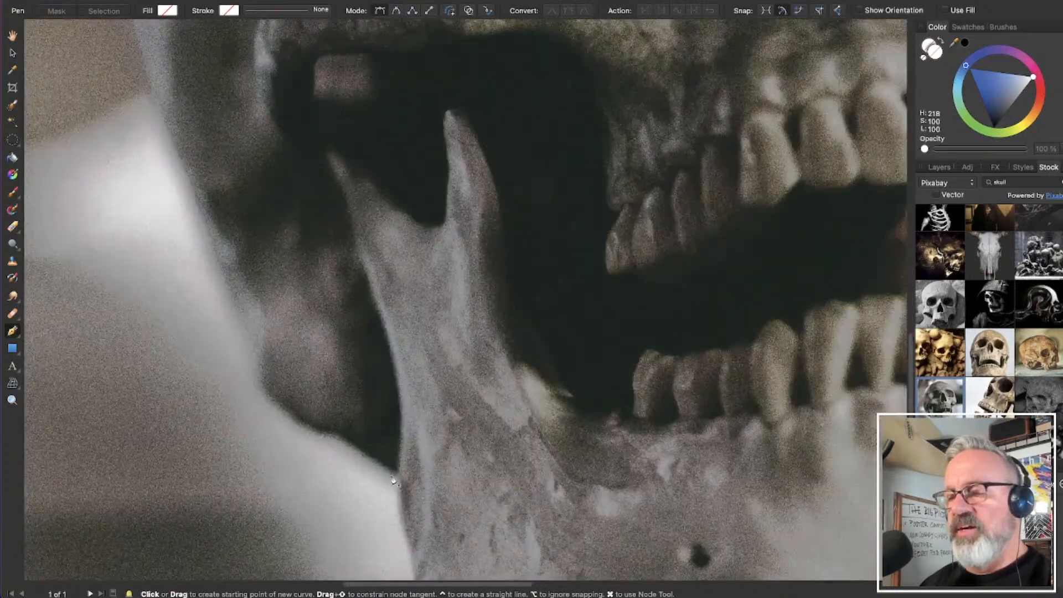
scroll(393, 479, "up", 4)
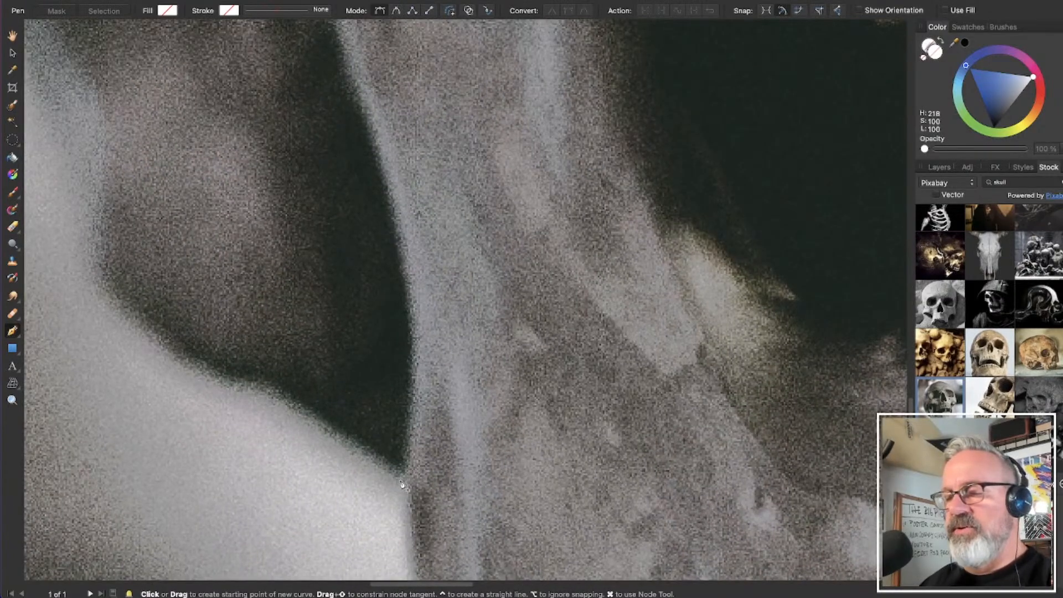
left_click(401, 480)
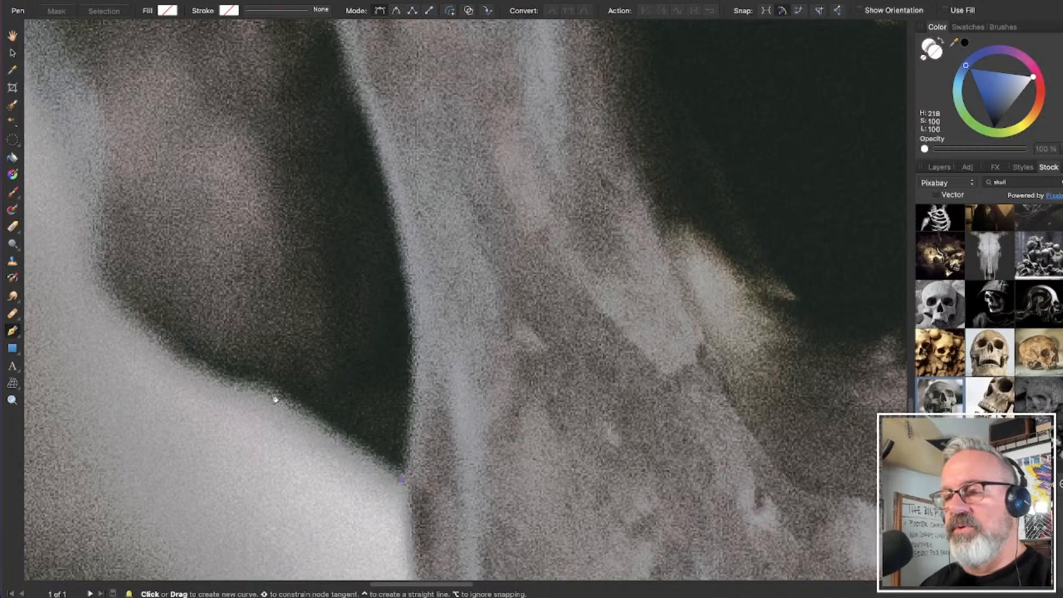
left_click_drag(265, 391, 246, 381)
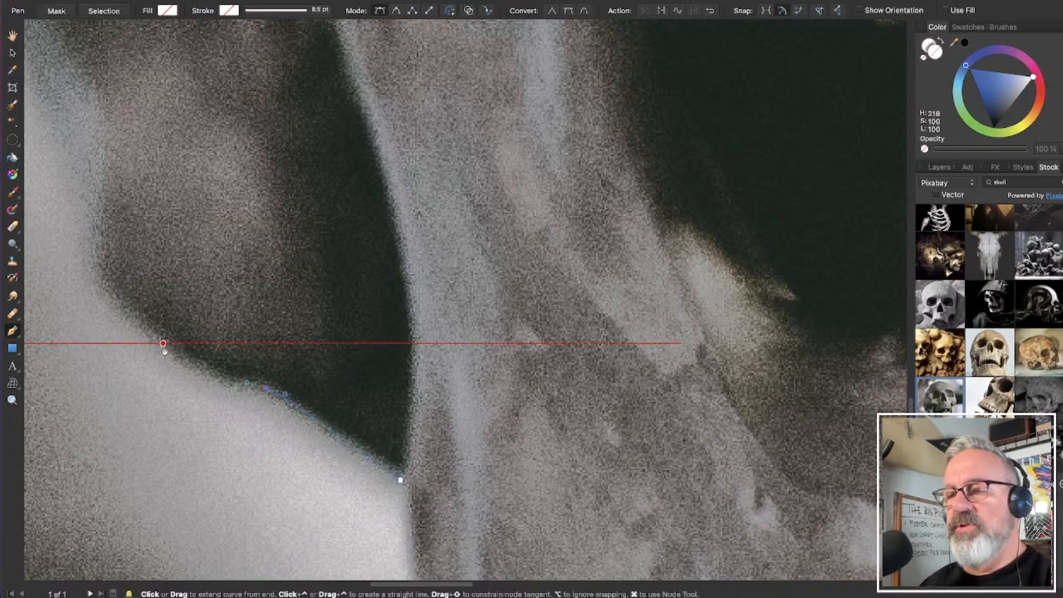
left_click(198, 368)
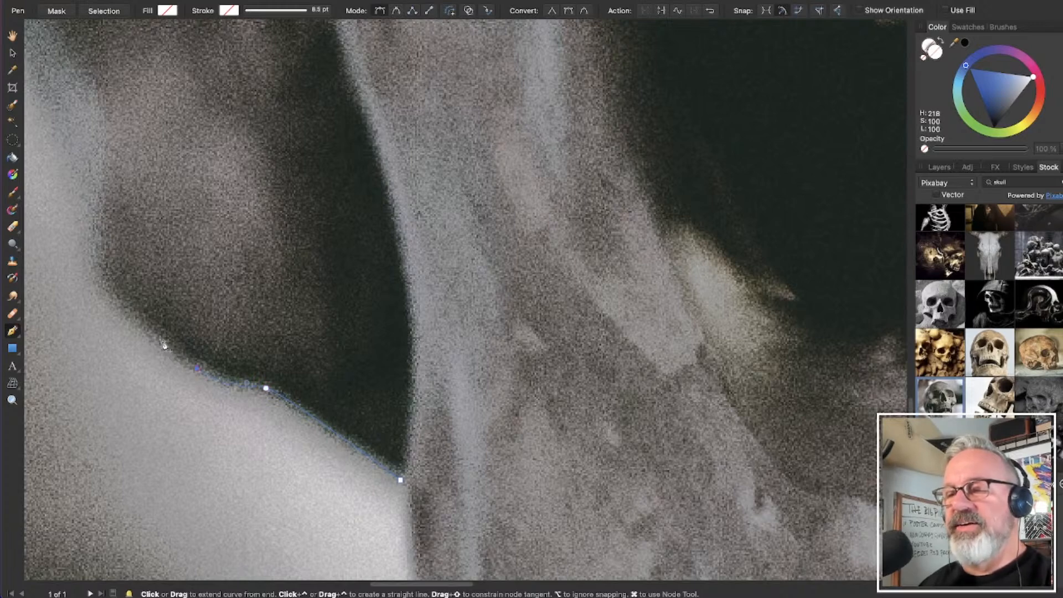
left_click(101, 273)
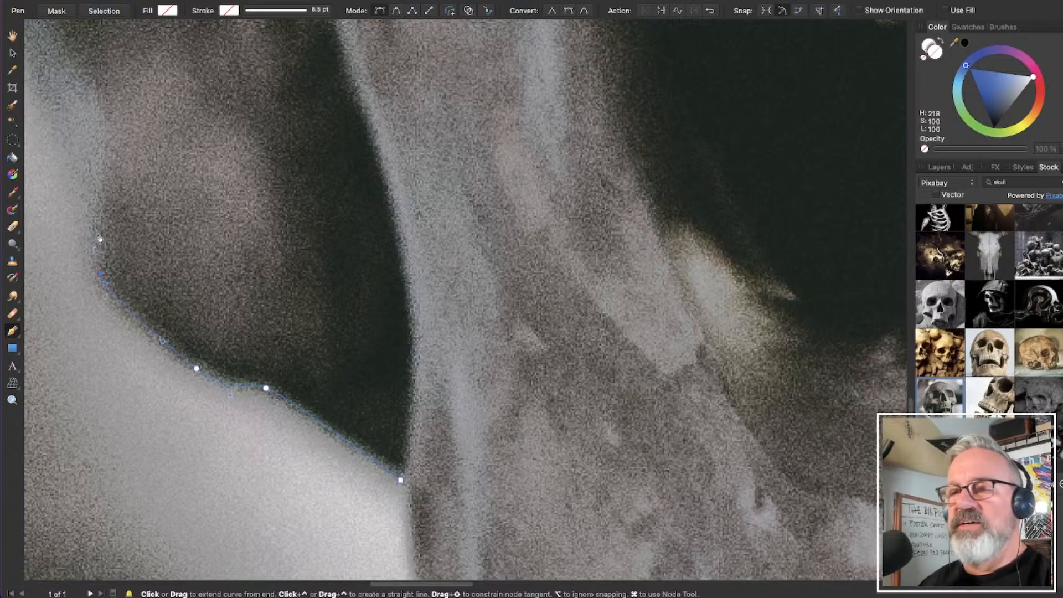
Extend the path up the skull's lower left edge, following the boundary with the bright background beside the jaw hinge
scroll(105, 212, "down", 3)
scroll(104, 214, "up", 3)
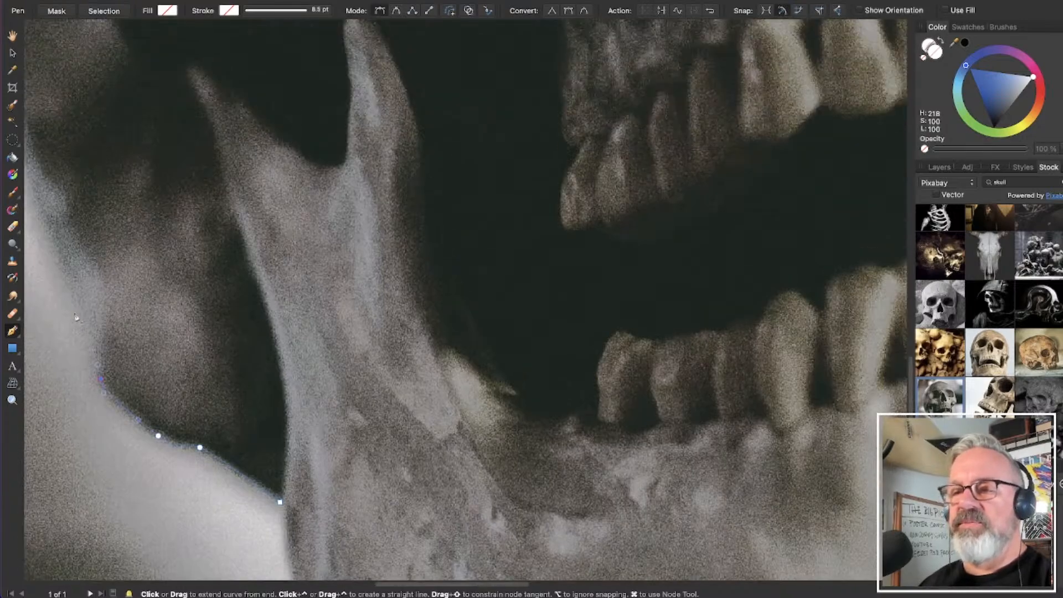
scroll(72, 332, "up", 5)
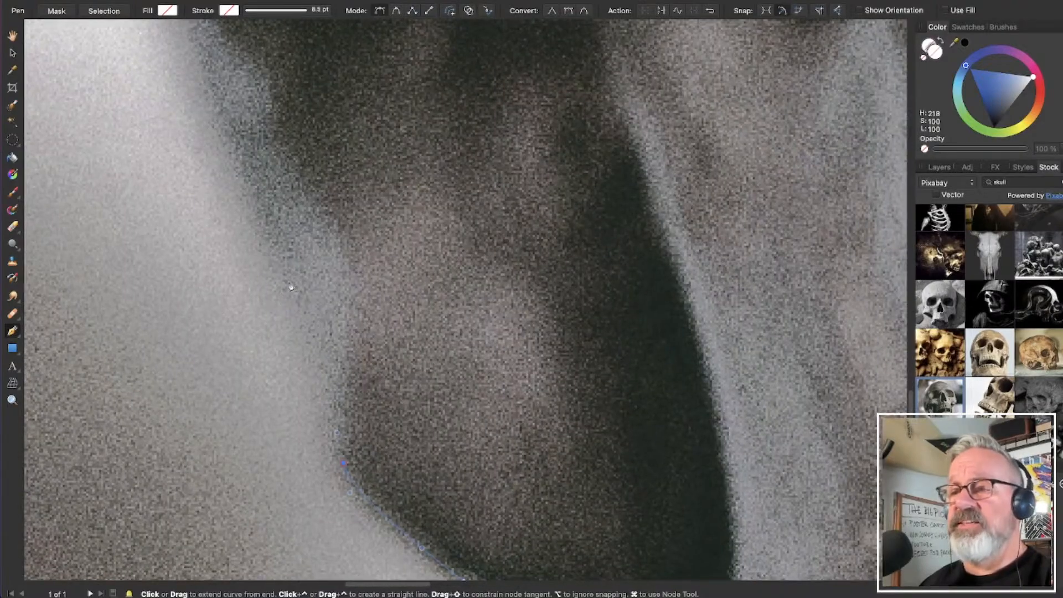
left_click(286, 282)
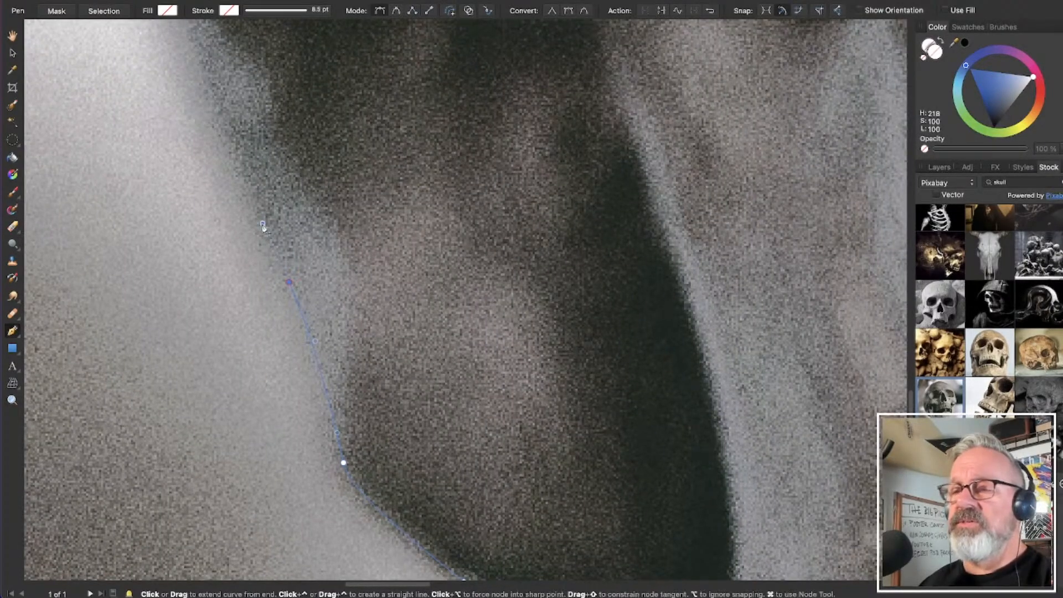
scroll(246, 314, "up", 5)
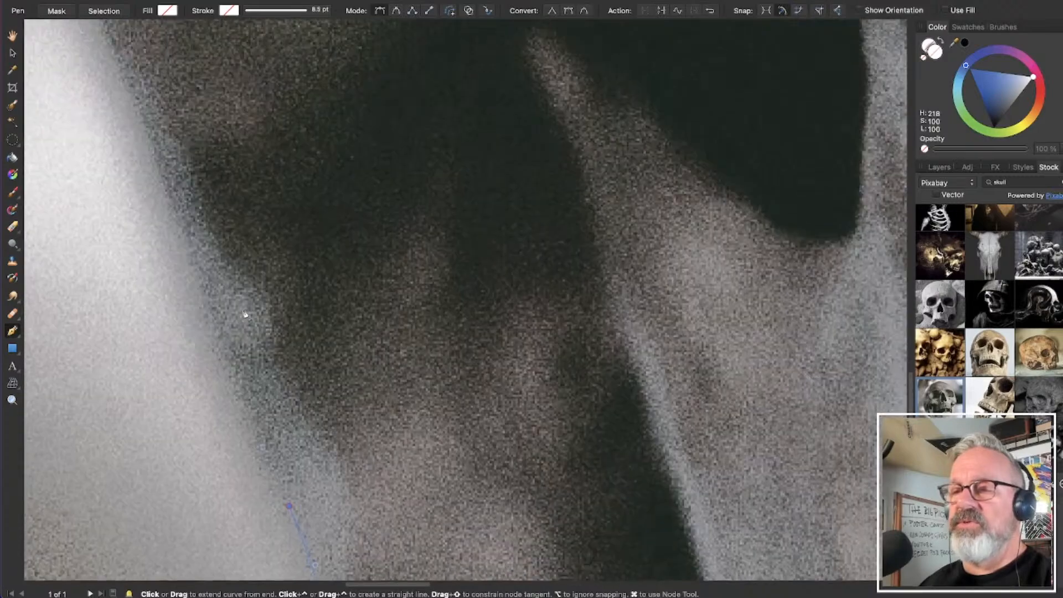
left_click(161, 175)
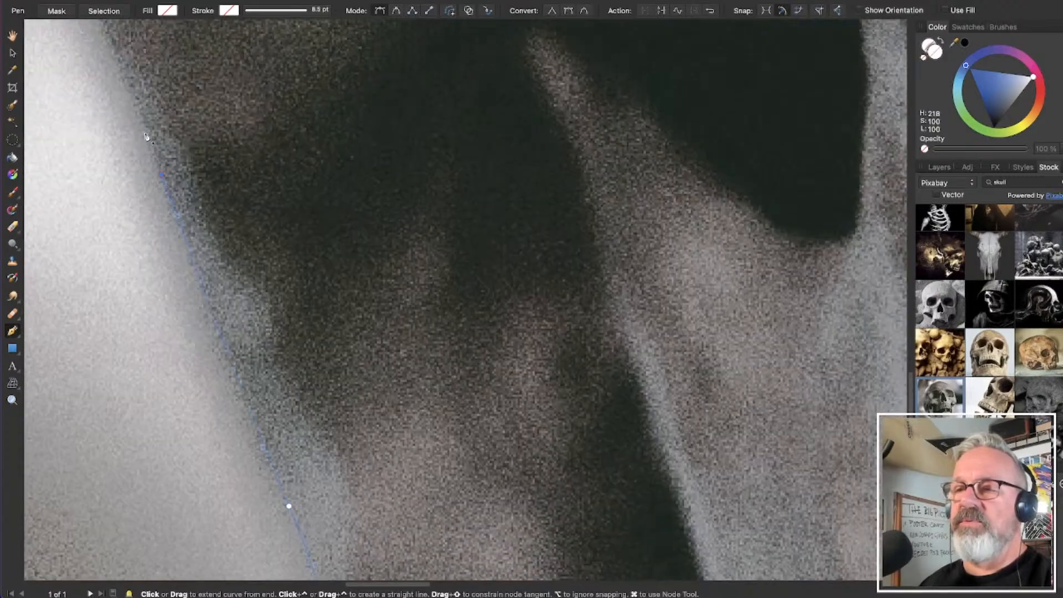
scroll(145, 138, "up", 5)
scroll(110, 242, "left", 4)
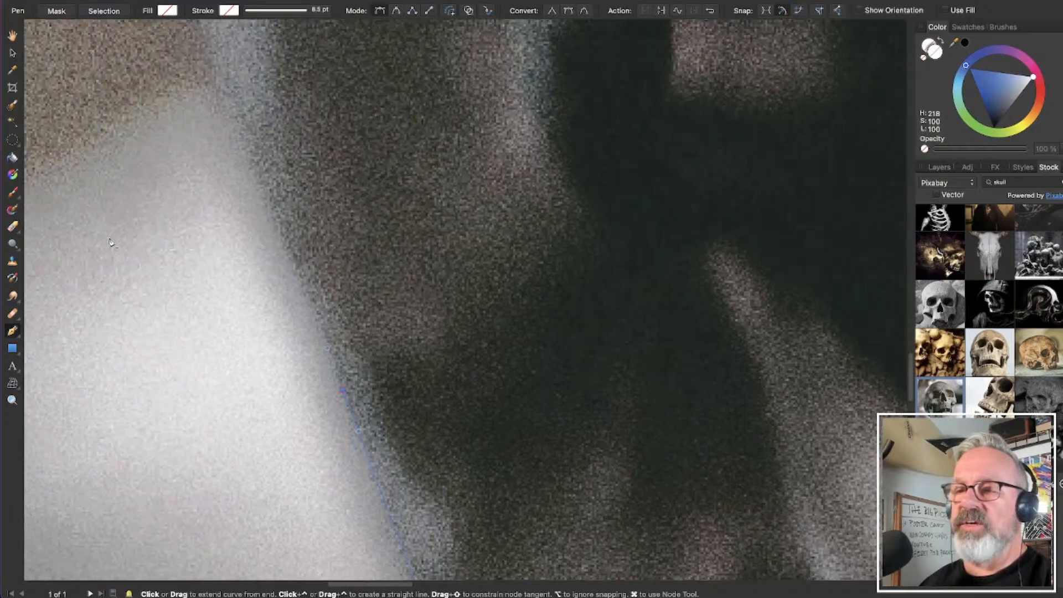
left_click(271, 211)
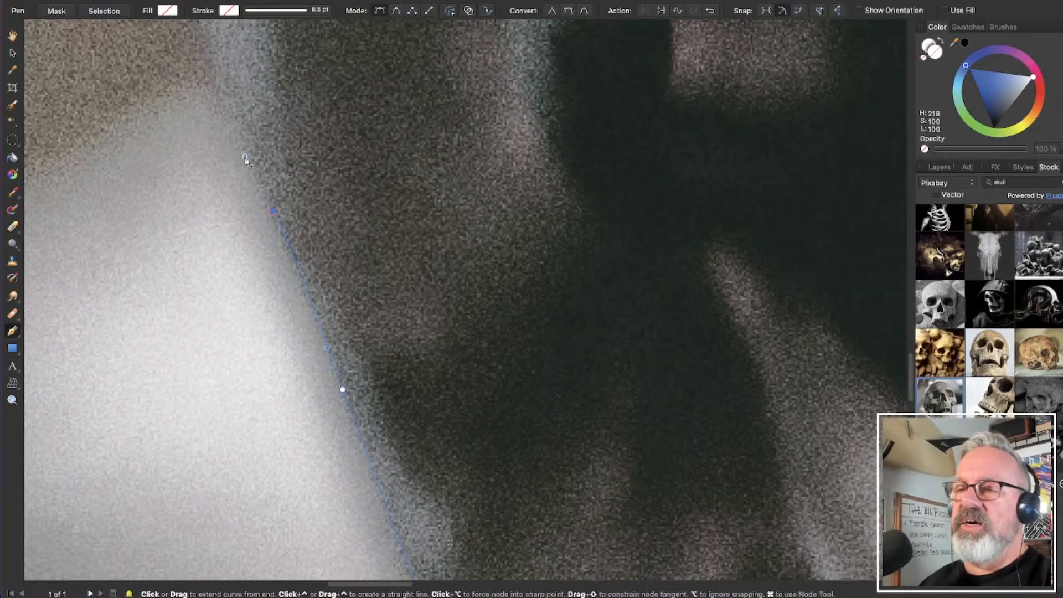
Continue the path up the nearly vertical left side of the skull, from the jaw hinge to beside the eye socket
scroll(246, 163, "up", 5)
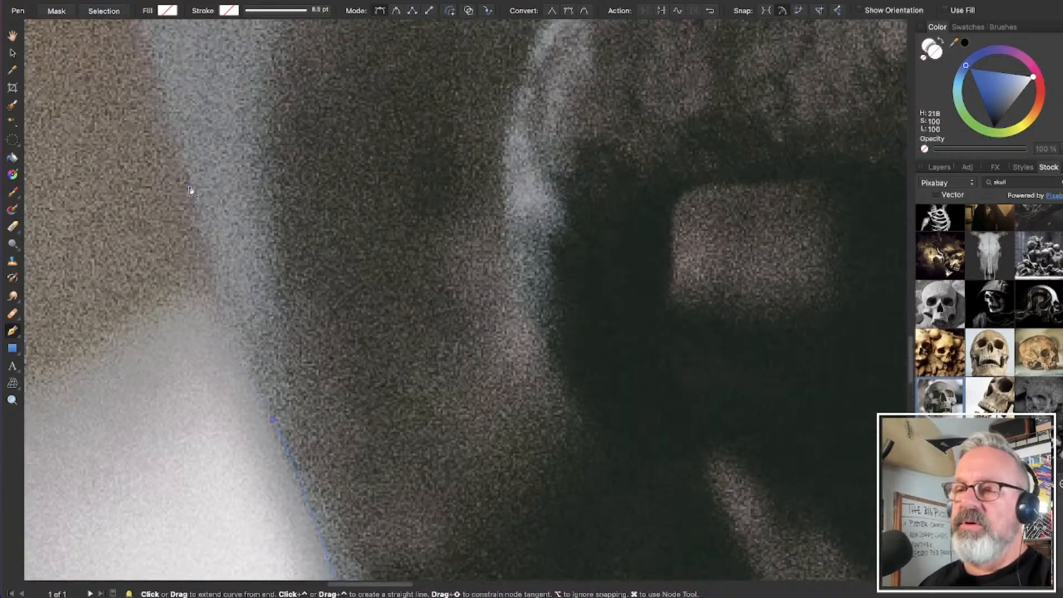
scroll(168, 227, "right", 2)
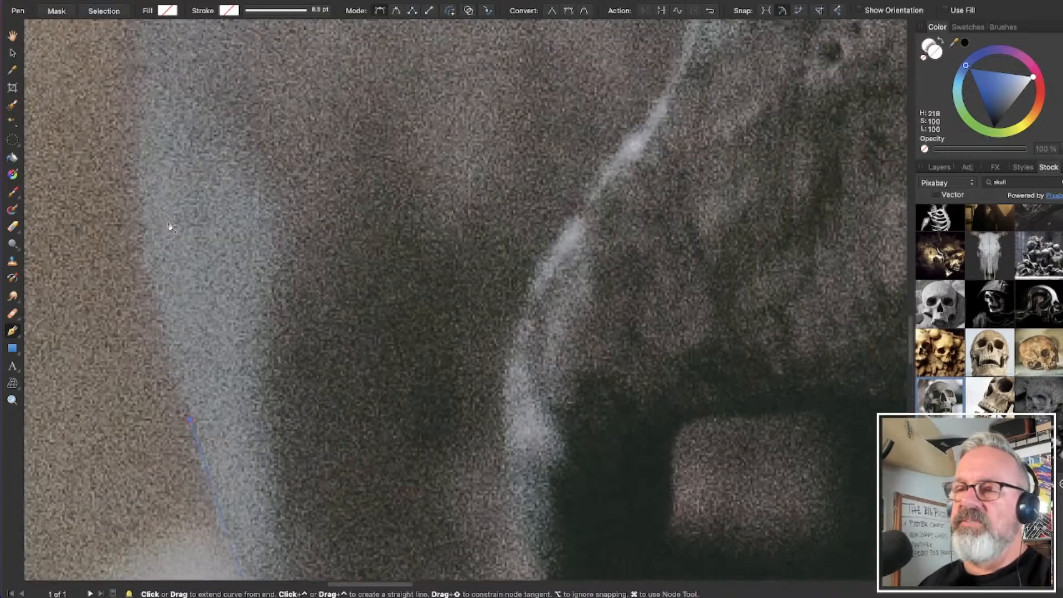
scroll(168, 226, "down", 4)
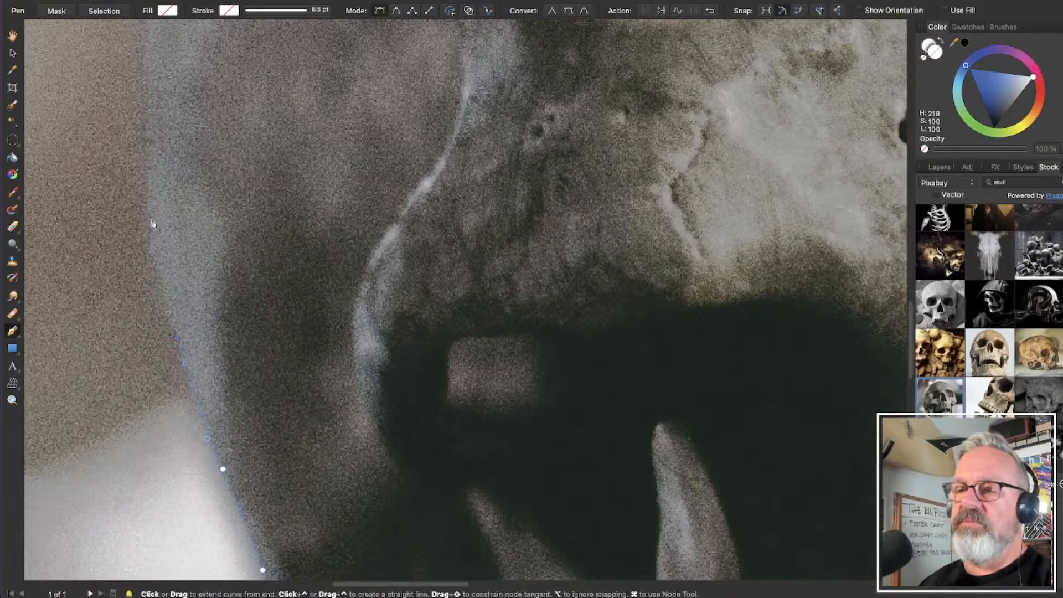
left_click(151, 211)
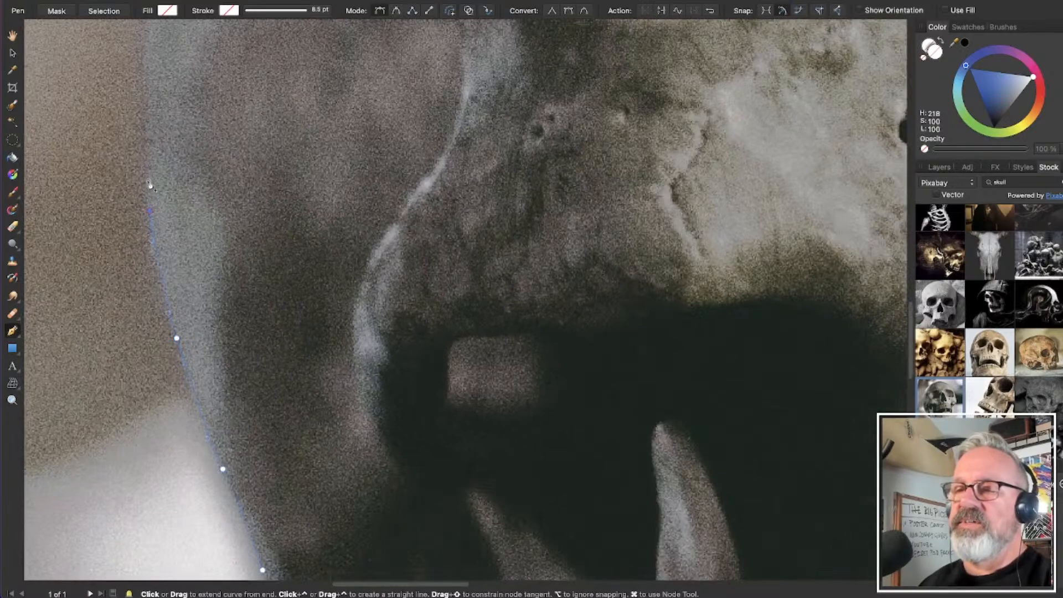
scroll(147, 218, "up", 6)
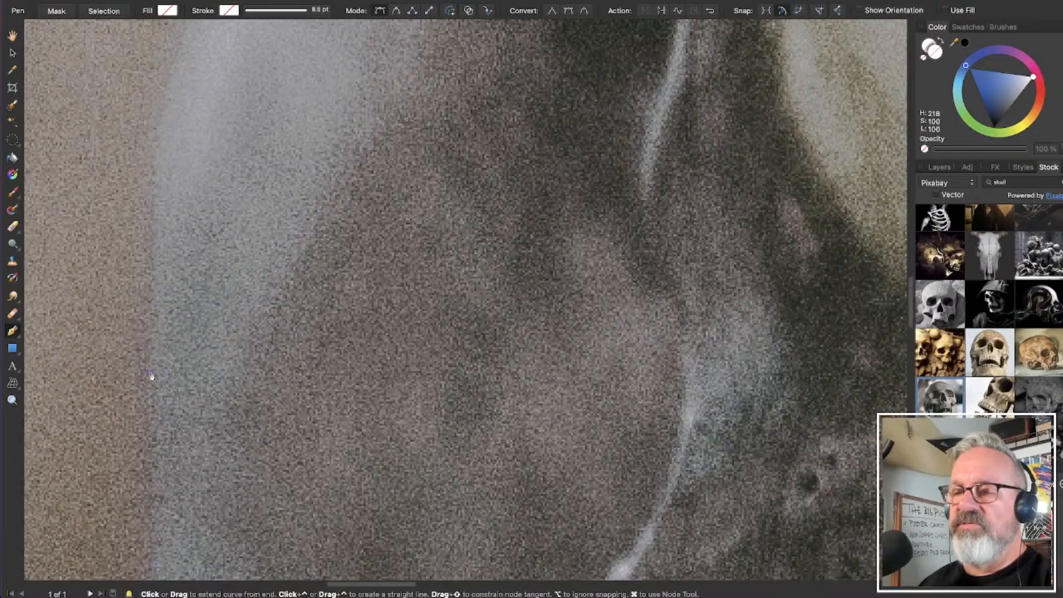
left_click(151, 375)
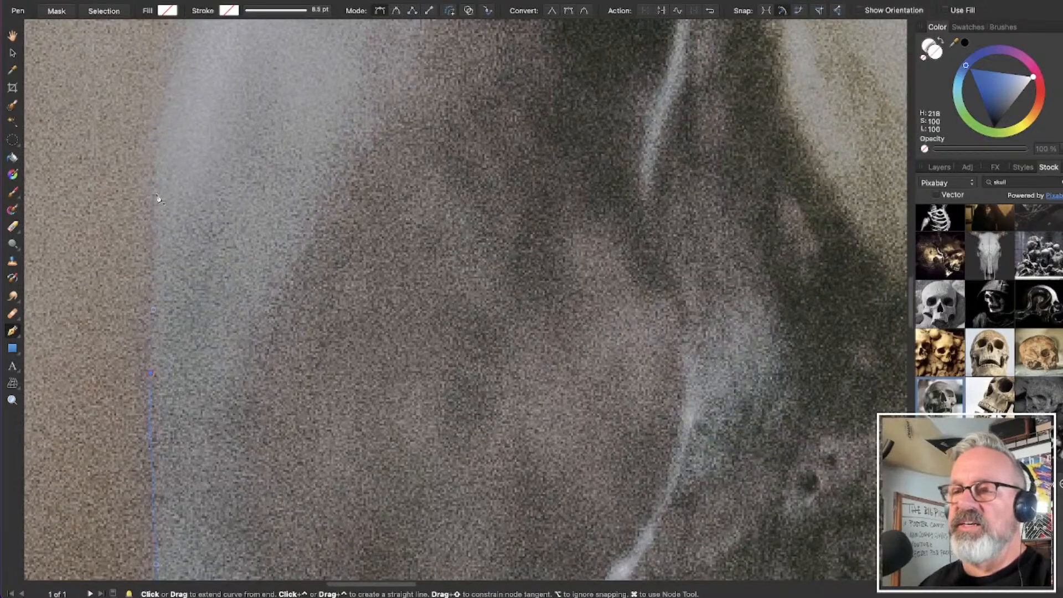
left_click(158, 158)
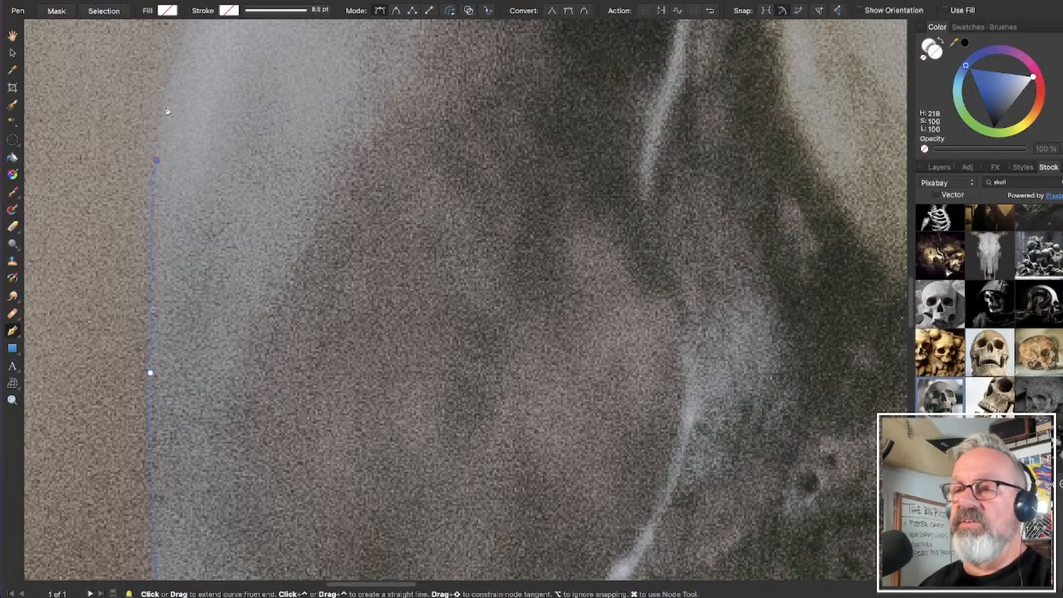
Trace the left temple with curved nodes, following the edge as it bends inward toward the bright highlight on the cranium
scroll(166, 100, "up", 5)
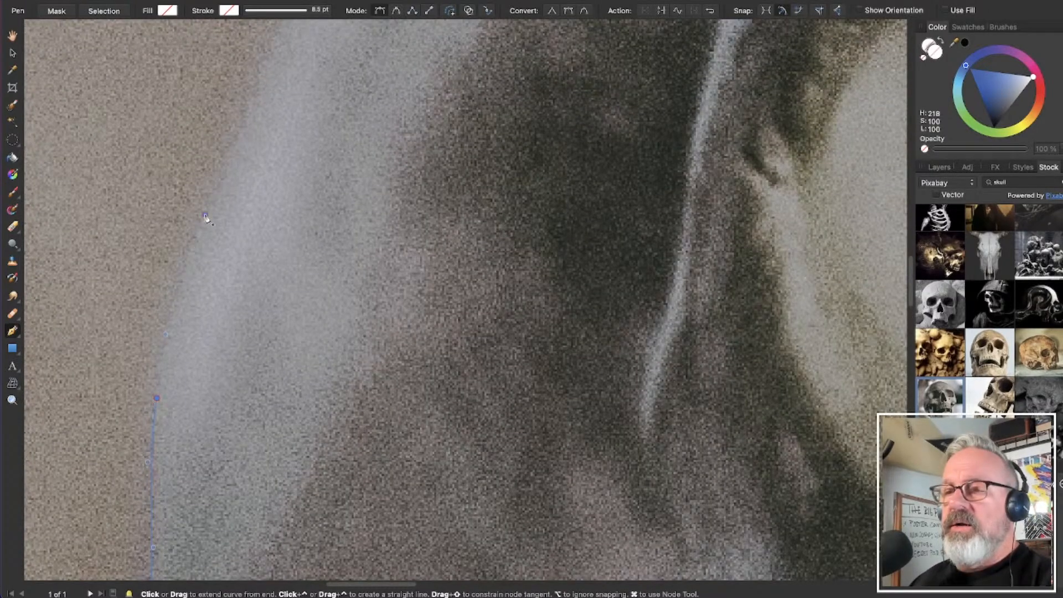
left_click_drag(205, 216, 227, 189)
scroll(230, 166, "up", 3)
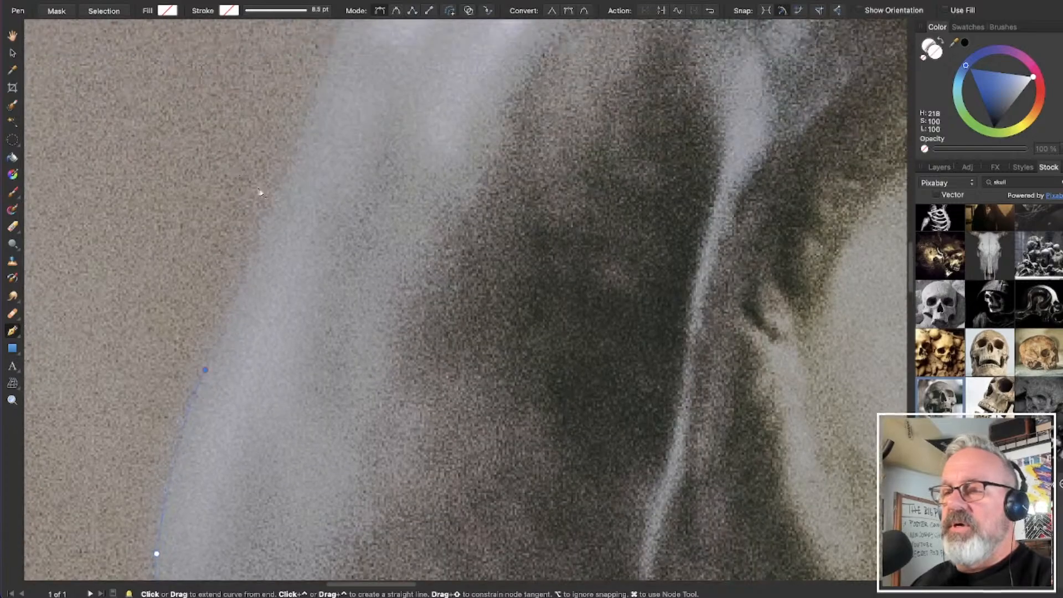
left_click_drag(310, 118, 316, 103)
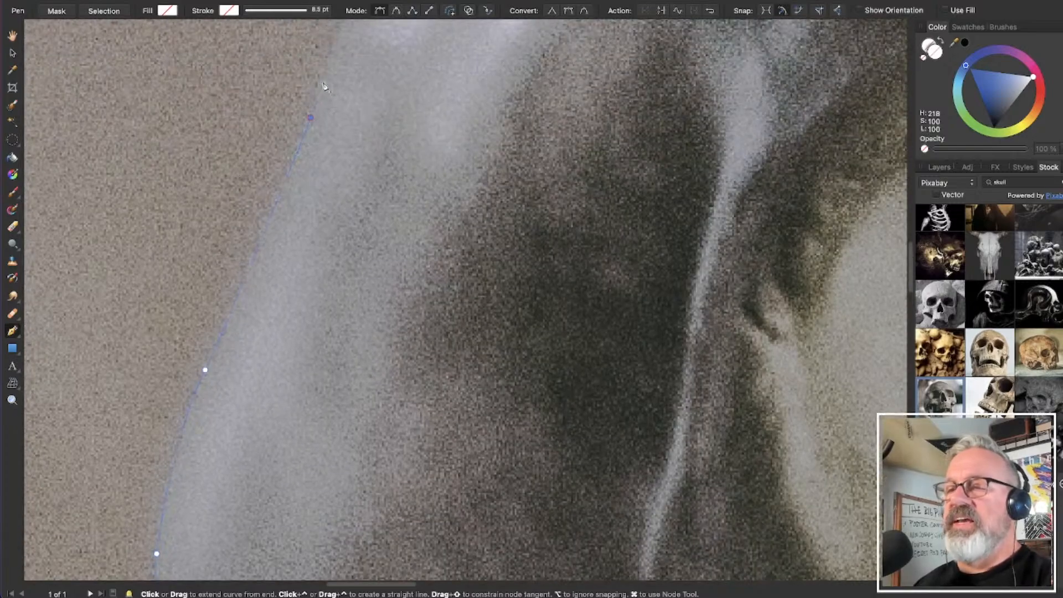
scroll(388, 165, "up", 4)
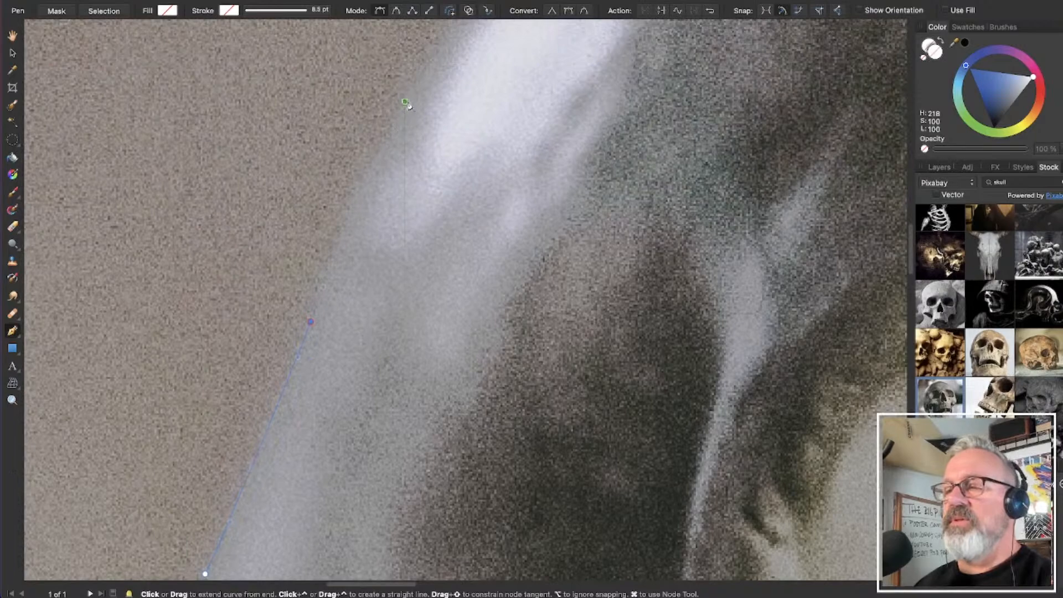
left_click_drag(413, 92, 442, 57)
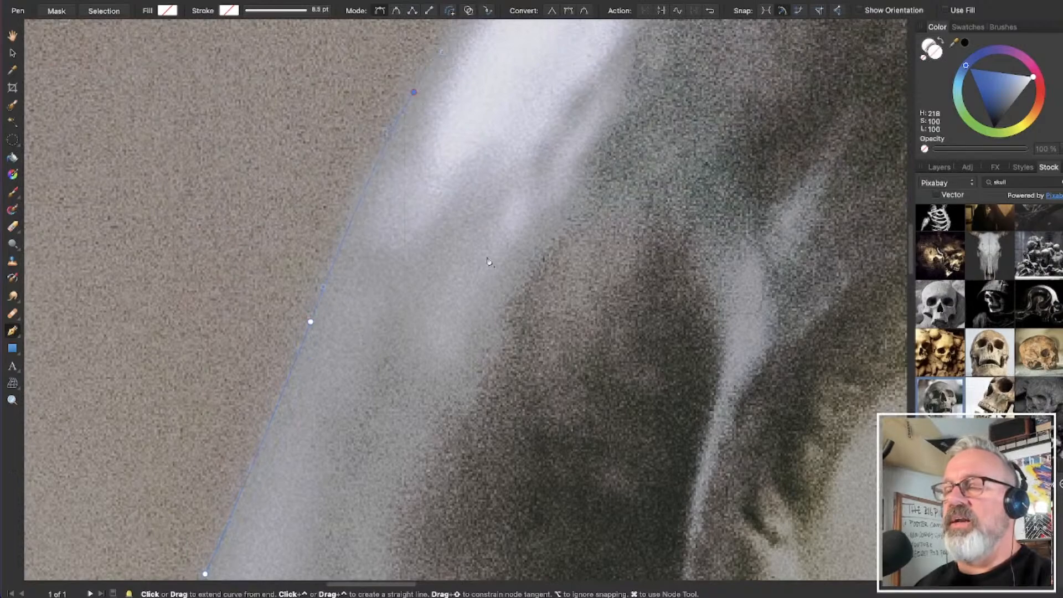
scroll(493, 274, "up", 3)
scroll(500, 288, "up", 2)
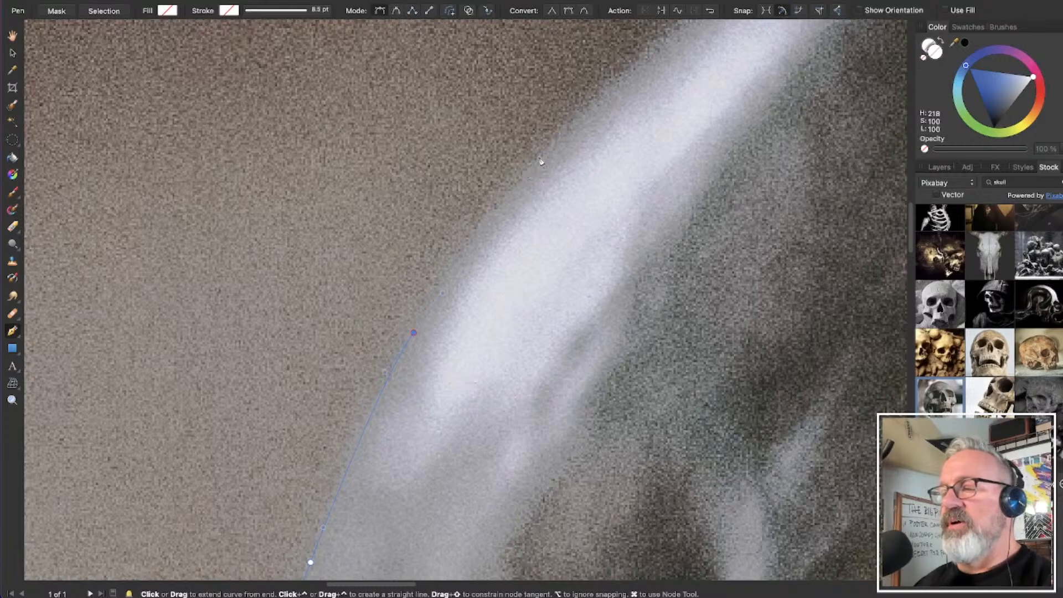
left_click_drag(544, 157, 585, 119)
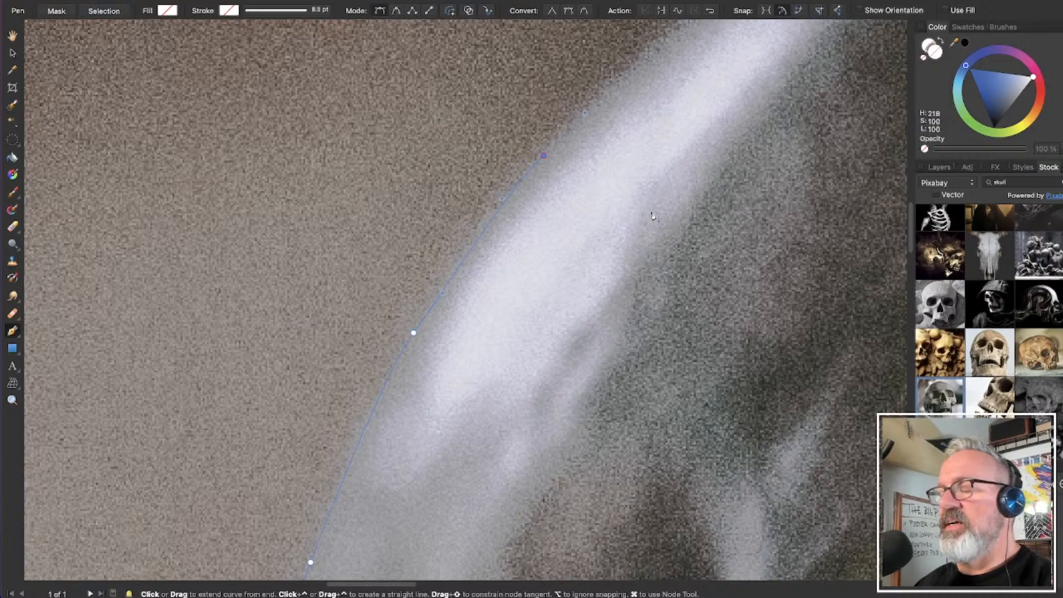
Extend the Pen path along the outer edge of the bright highlight on the upper left cranium, up to where the background lightens
scroll(652, 215, "up", 3)
scroll(651, 217, "right", 3)
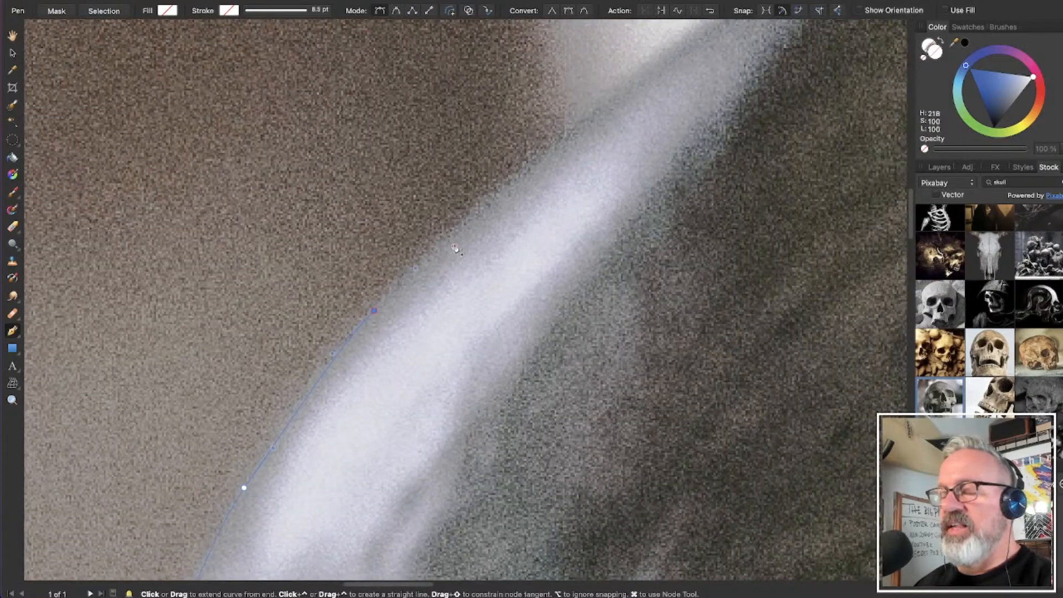
scroll(454, 248, "up", 3)
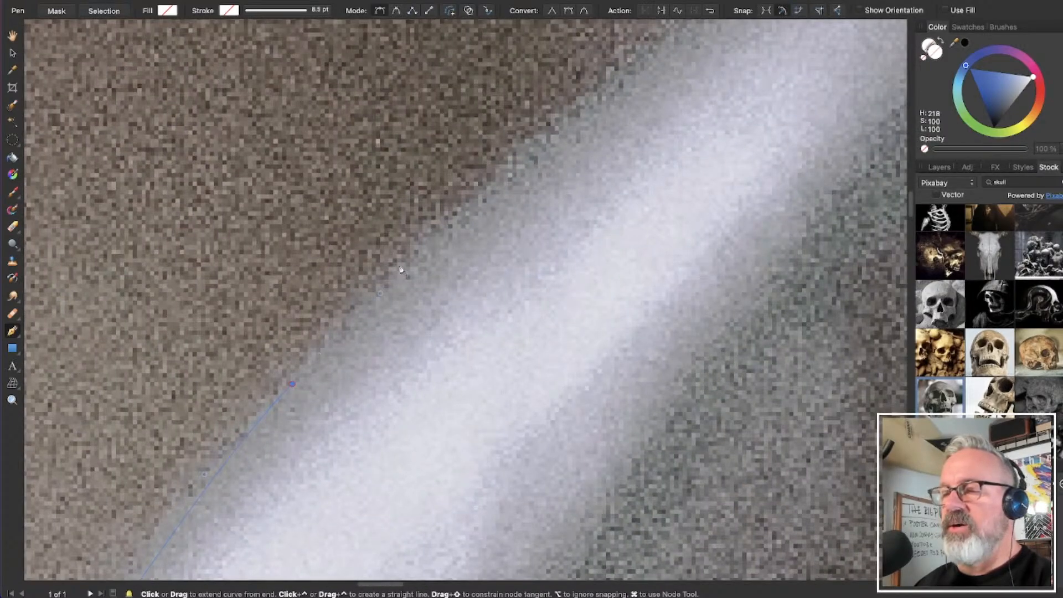
left_click(467, 210)
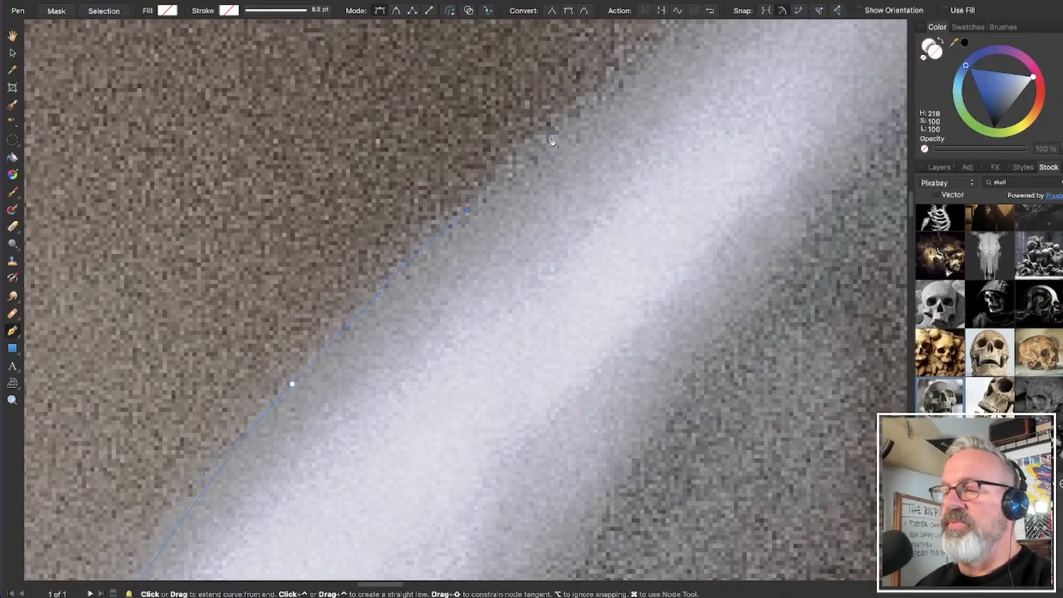
left_click(617, 85)
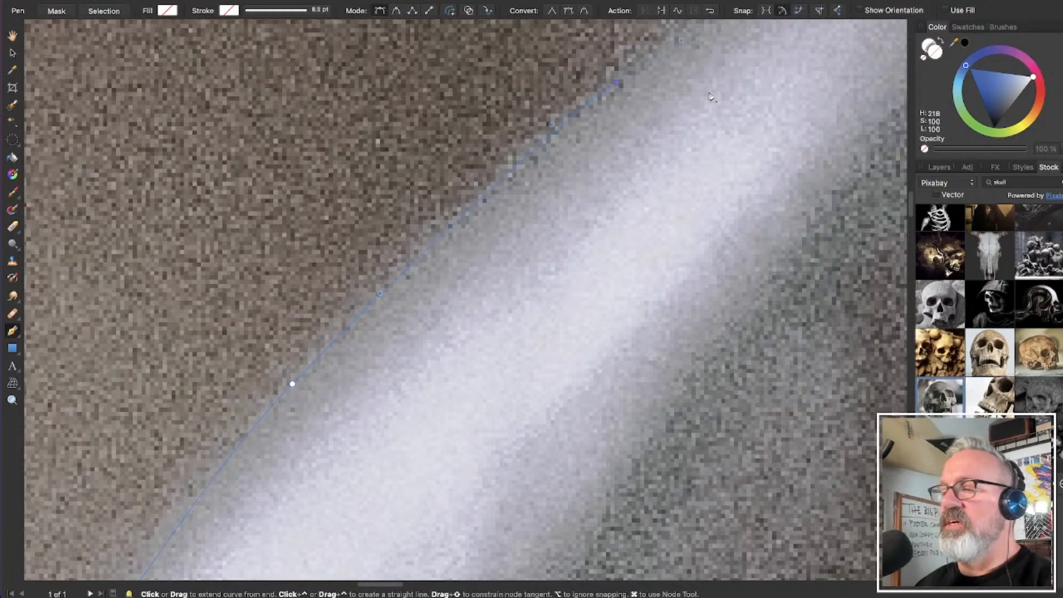
scroll(711, 131, "down", 4)
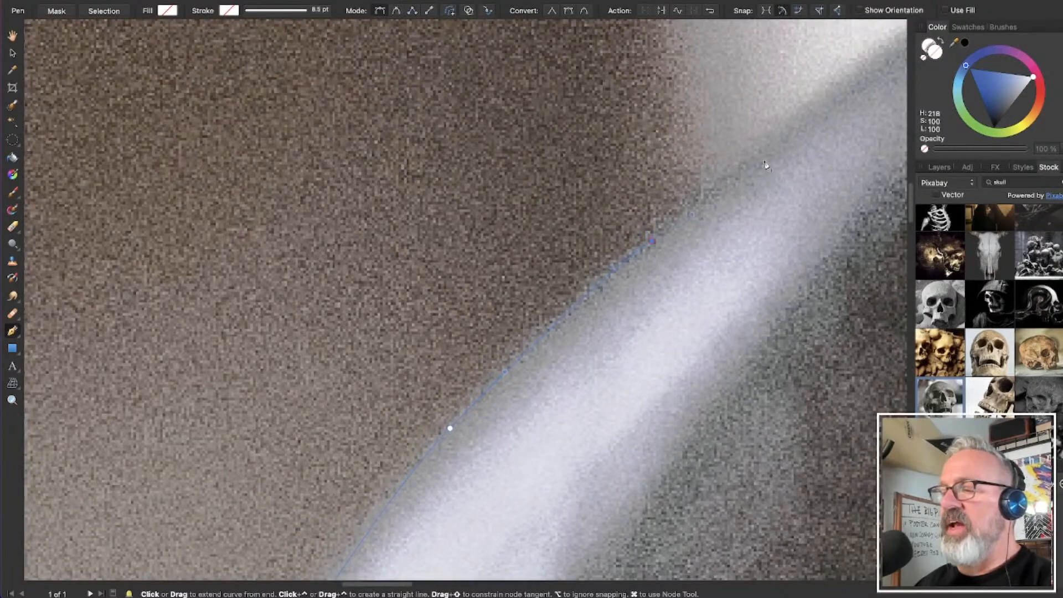
scroll(765, 164, "up", 3)
left_click(734, 157)
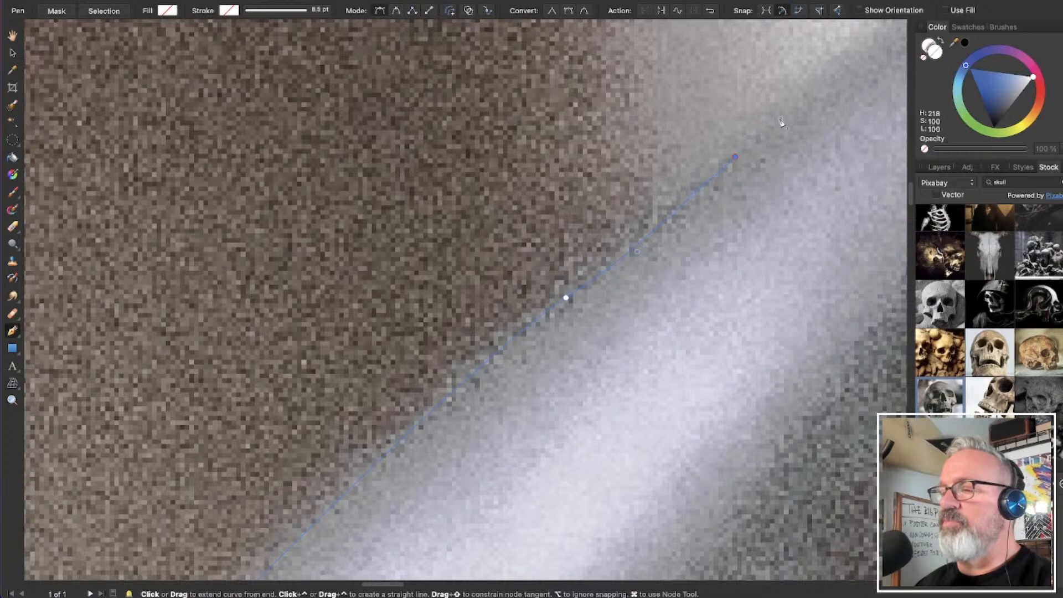
Continue the path with closely spaced nodes where the cranium edge passes from the brown background to the white background patch
scroll(793, 239, "right", 3)
scroll(582, 111, "up", 3)
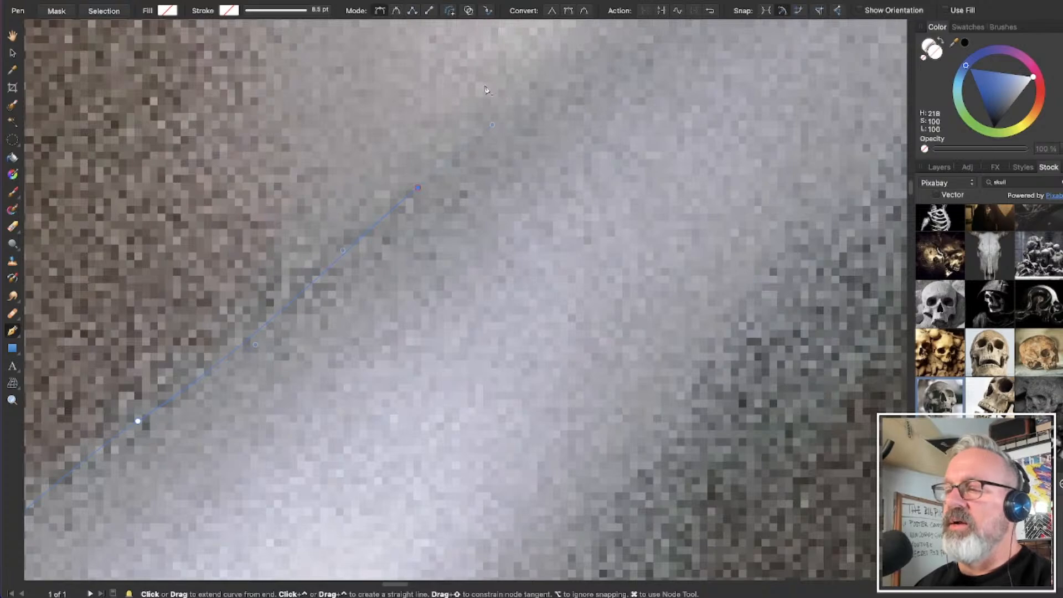
scroll(528, 100, "up", 3)
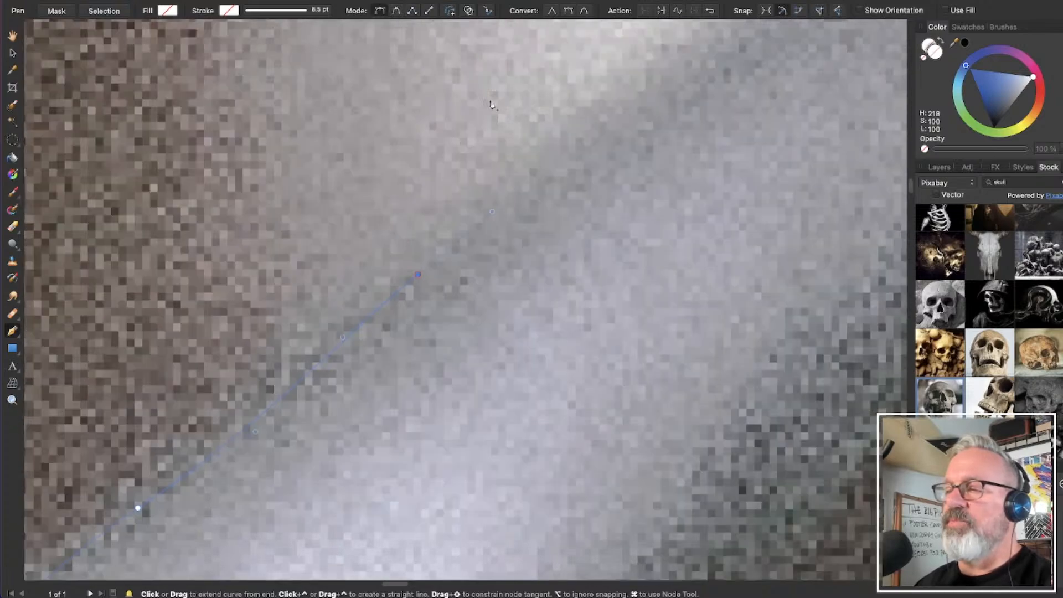
scroll(641, 123, "down", 3)
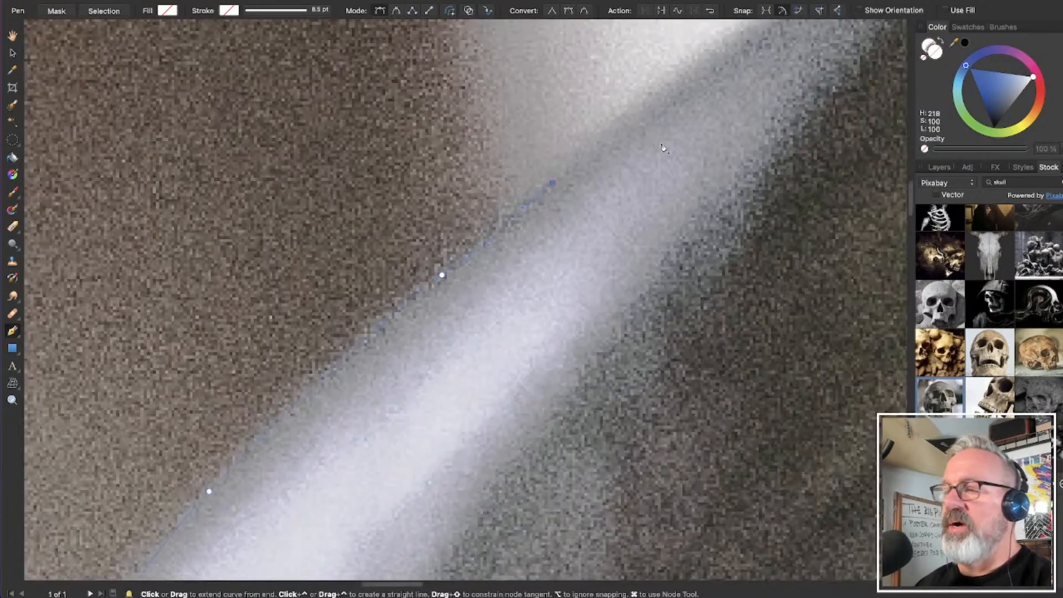
left_click(721, 49)
scroll(740, 40, "up", 3)
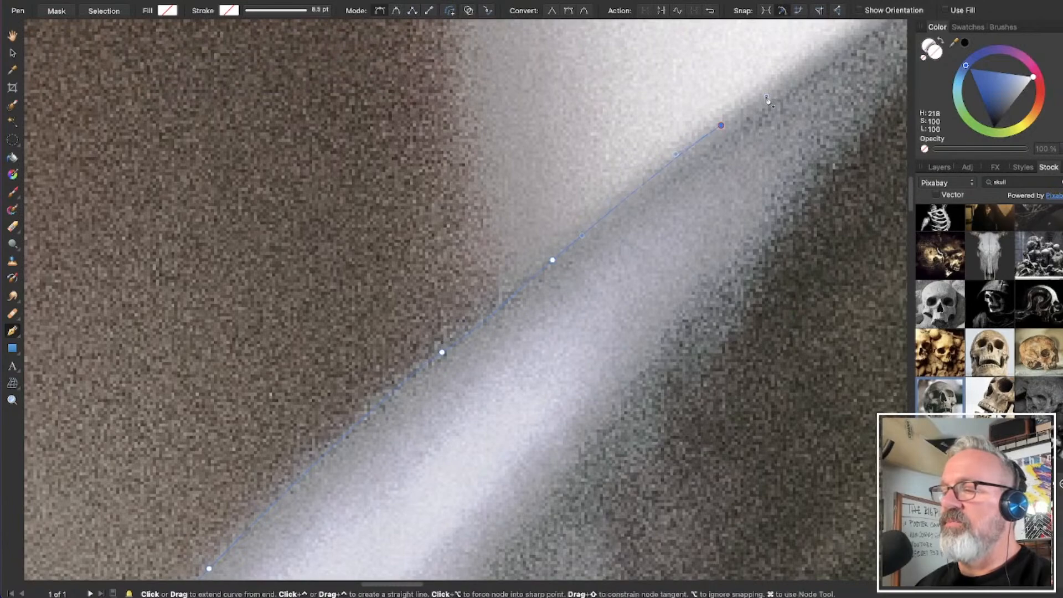
left_click_drag(751, 101, 783, 83)
Trace the cranium's upper left arc with curved nodes along the grey rim bordering the white background, up towards the crown
scroll(795, 100, "right", 15)
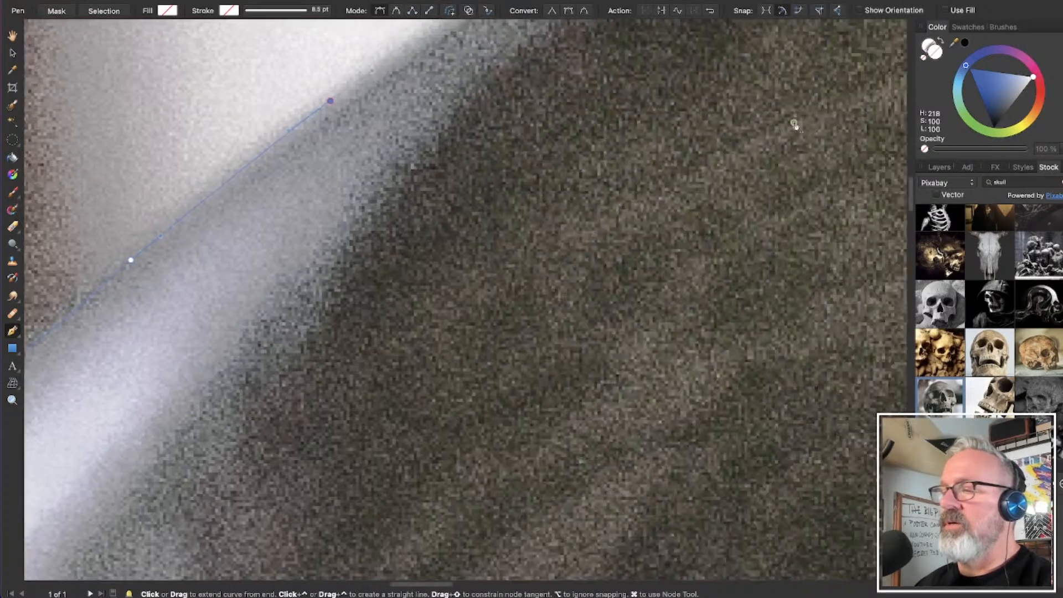
scroll(520, 106, "up", 6)
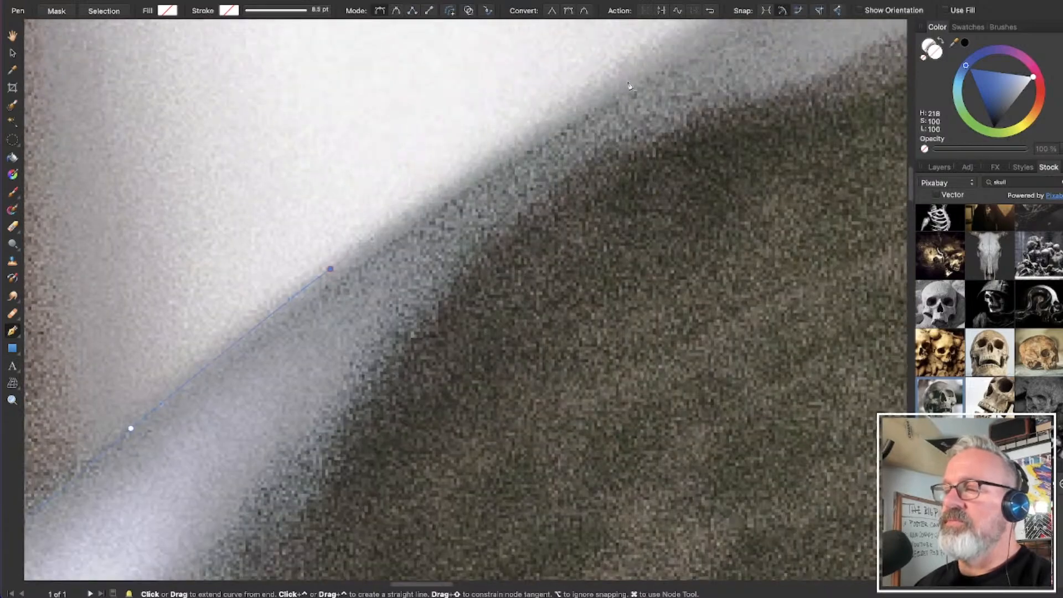
scroll(636, 81, "up", 6)
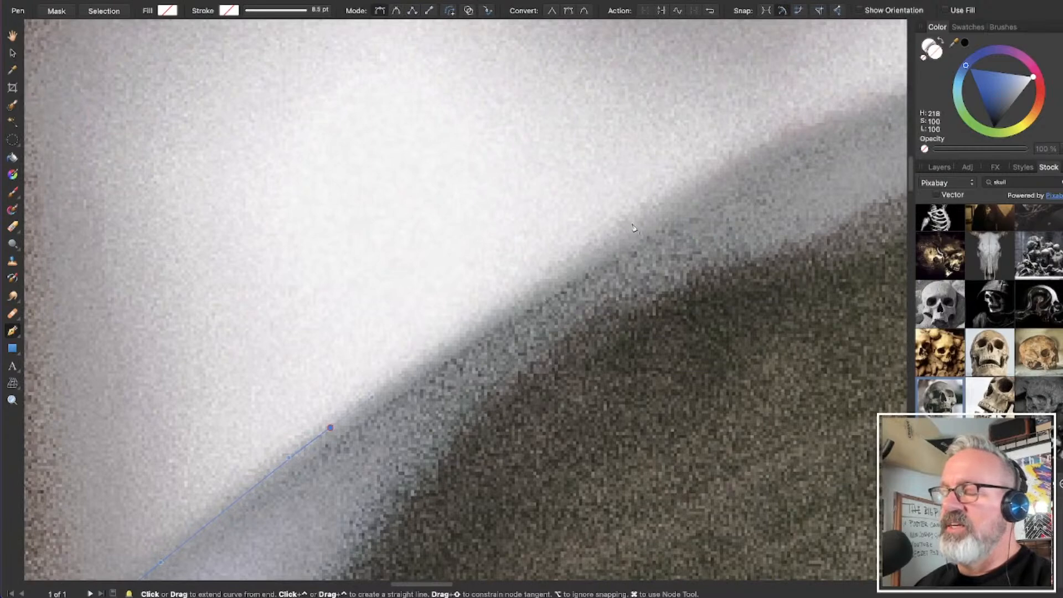
left_click(663, 207)
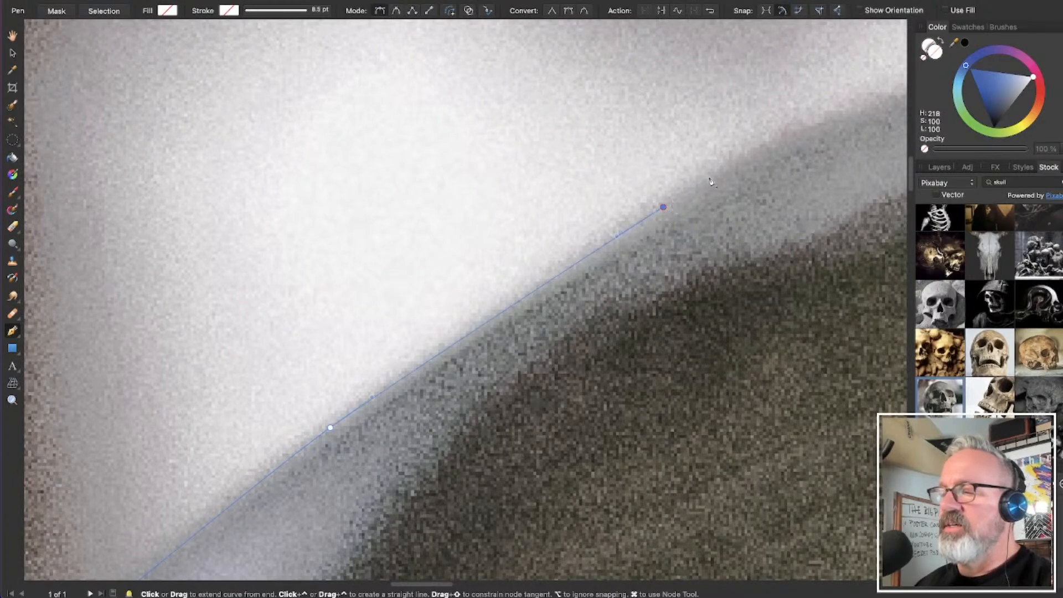
scroll(720, 186, "right", 10)
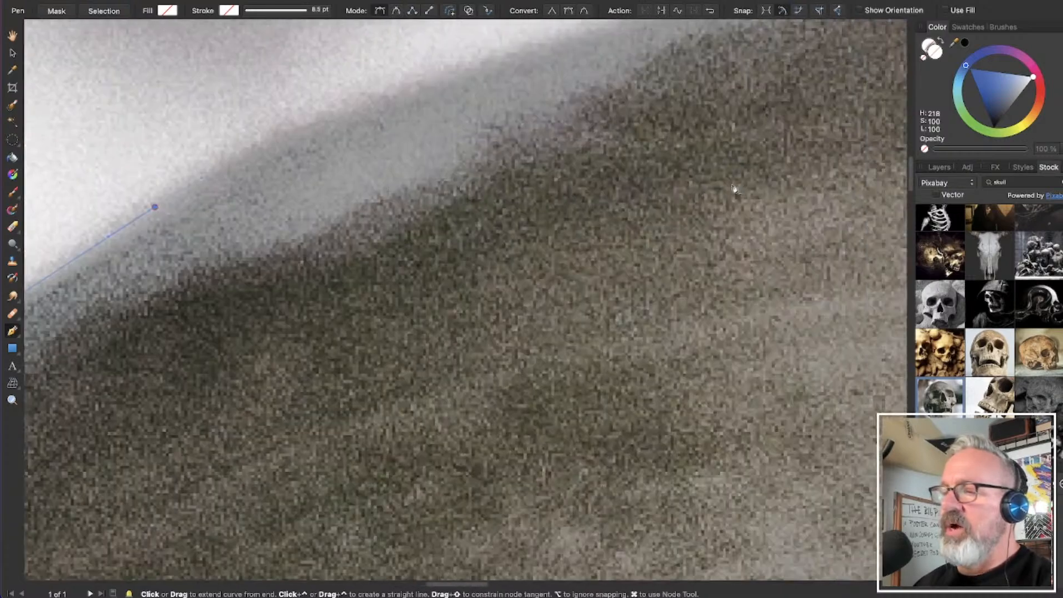
scroll(665, 197, "up", 3)
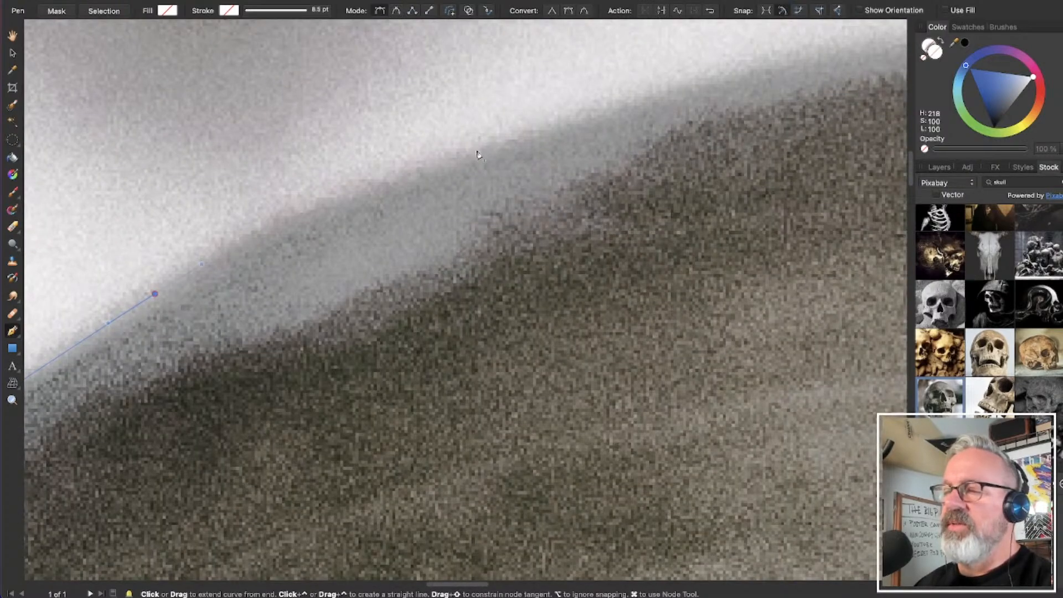
left_click_drag(477, 150, 574, 119)
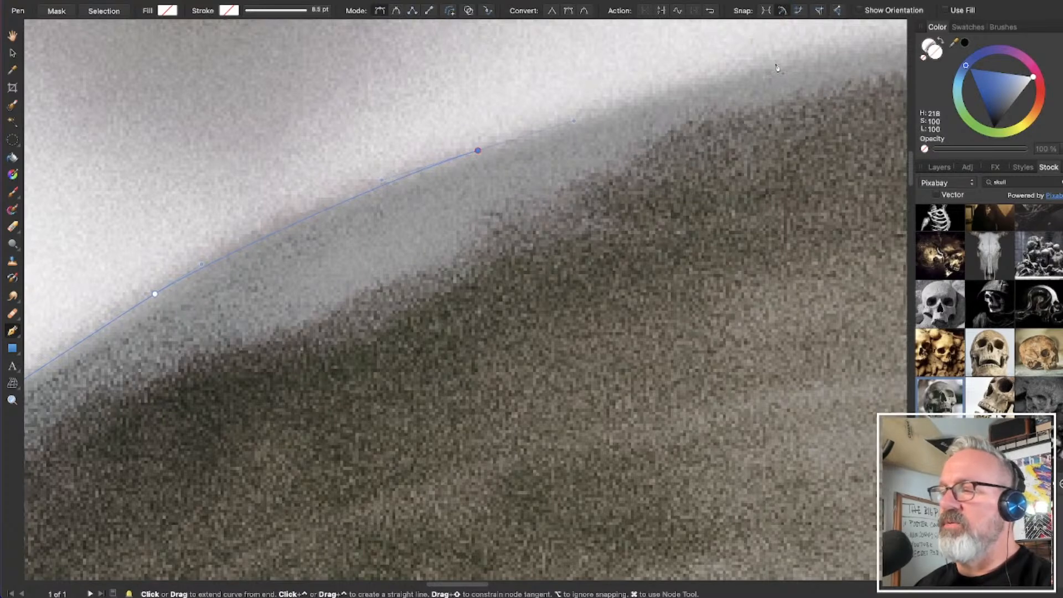
left_click_drag(779, 67, 846, 54)
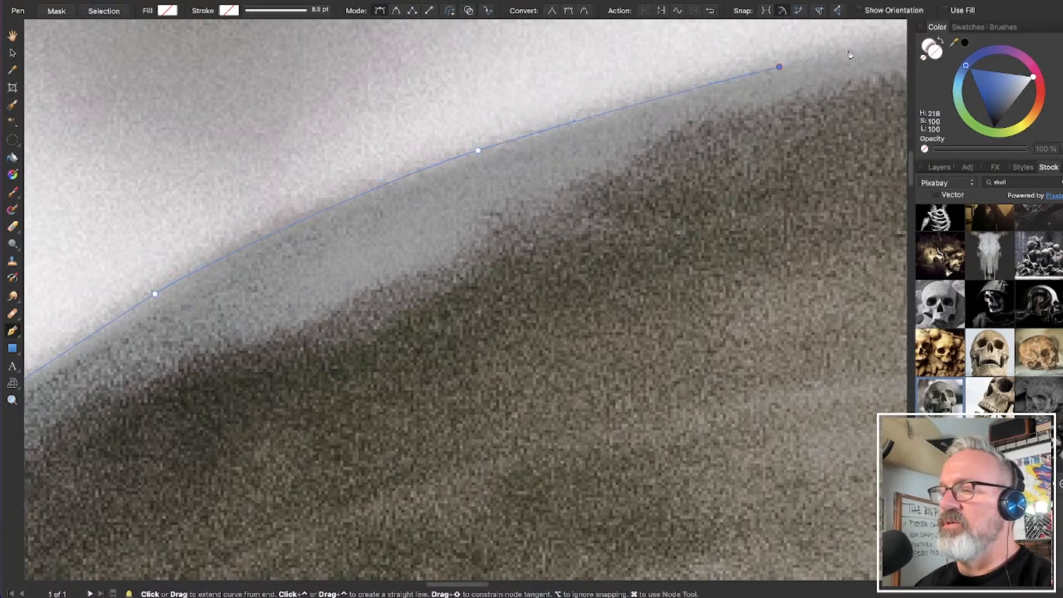
Carry the path over the crown of the skull with two smooth curve nodes, following the edge as it starts to descend
scroll(779, 67, "down", 5)
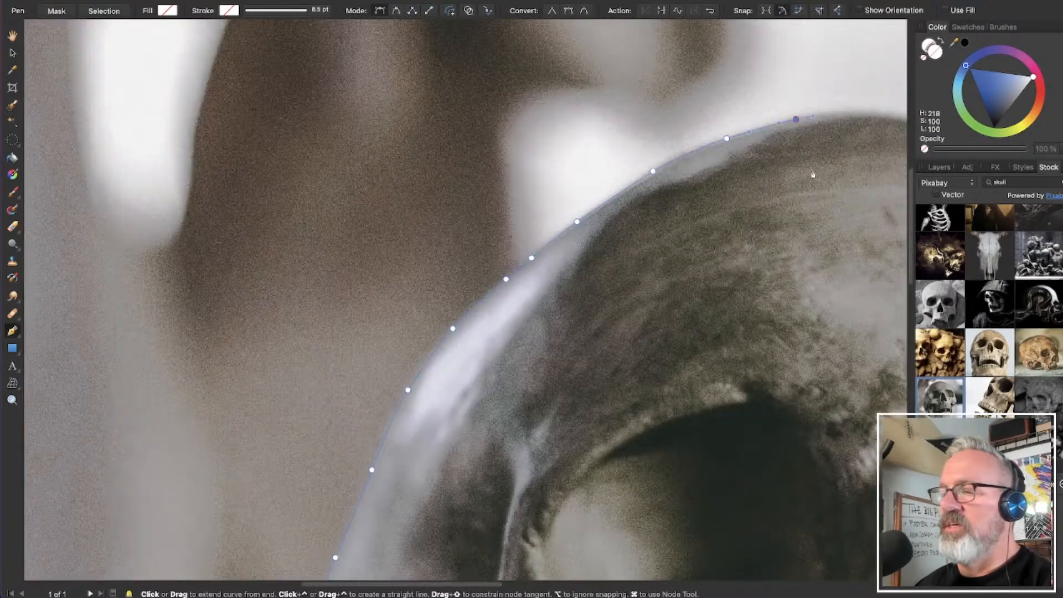
scroll(851, 118, "up", 8)
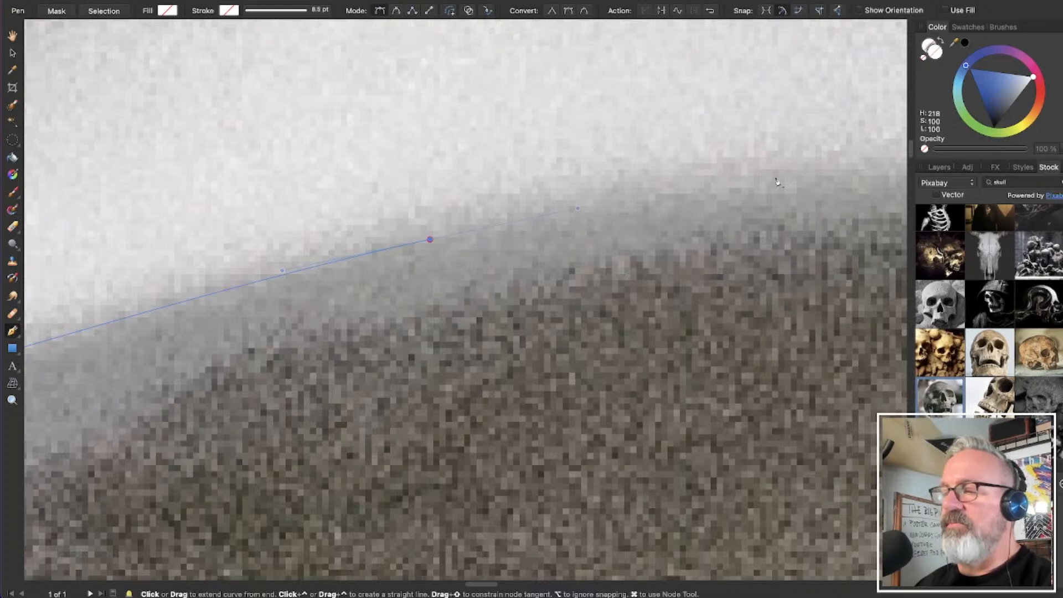
scroll(779, 182, "down", 2)
scroll(786, 184, "right", 4)
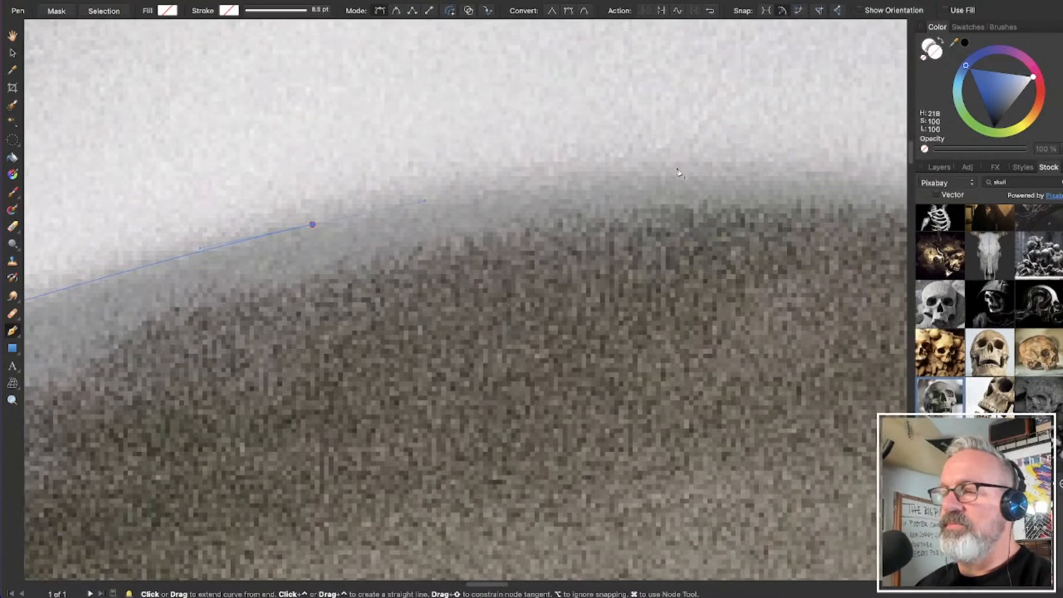
left_click_drag(673, 175, 767, 181)
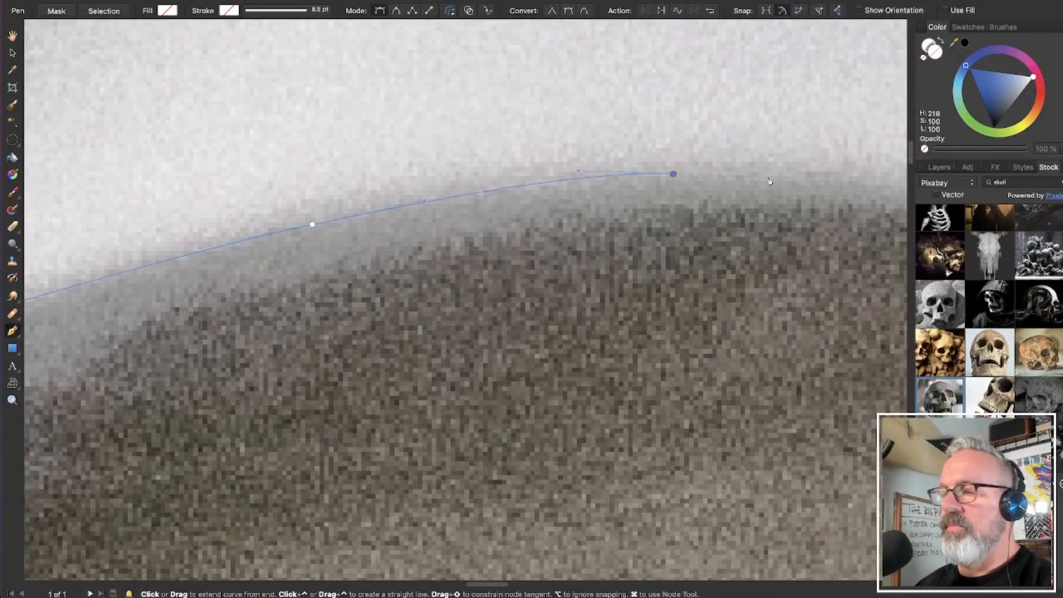
scroll(763, 193, "right", 9)
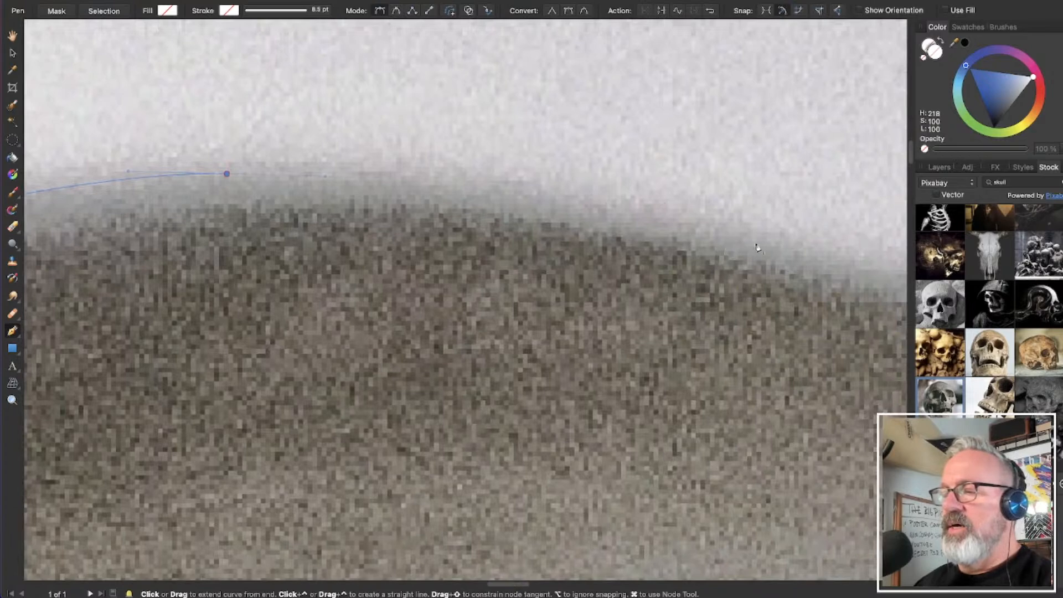
left_click_drag(756, 248, 881, 304)
scroll(889, 291, "right", 2)
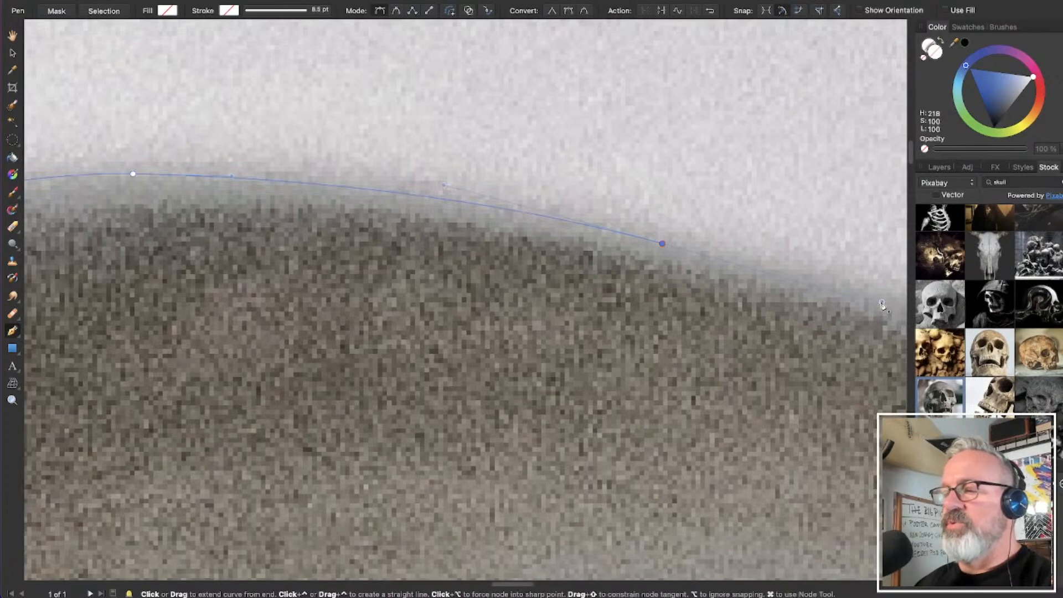
Extend the path down the gentle slope right of the crown with two nodes along the blurred edge against the light background
scroll(631, 255, "right", 10)
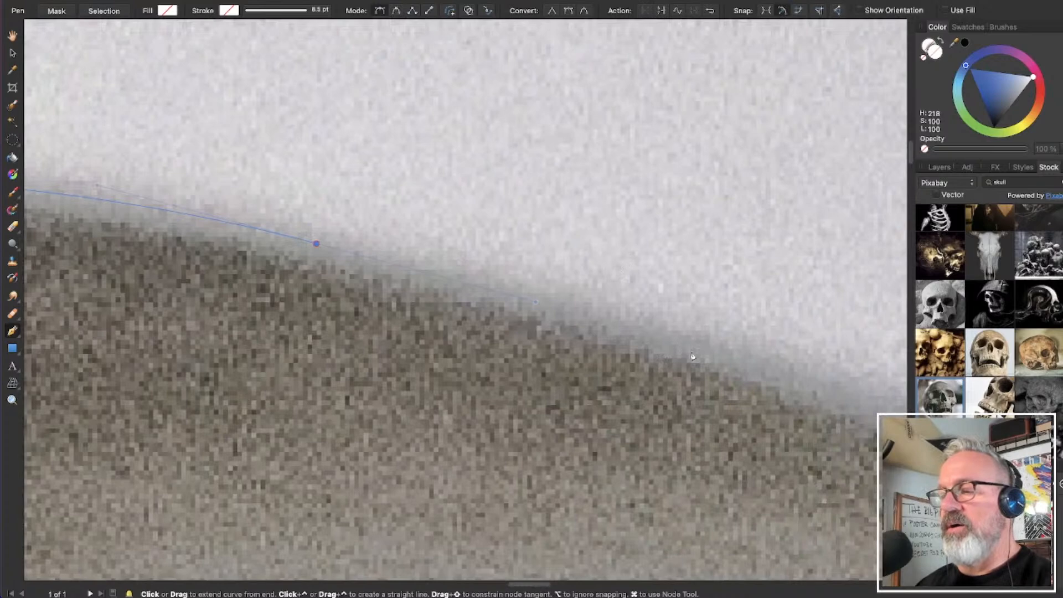
scroll(773, 382, "right", 5)
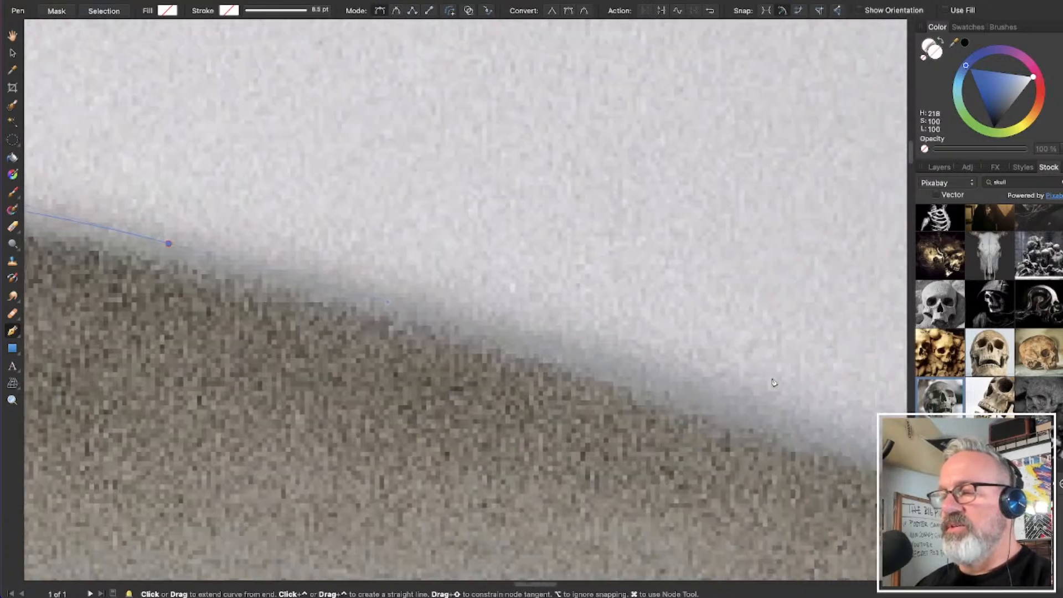
left_click(637, 392)
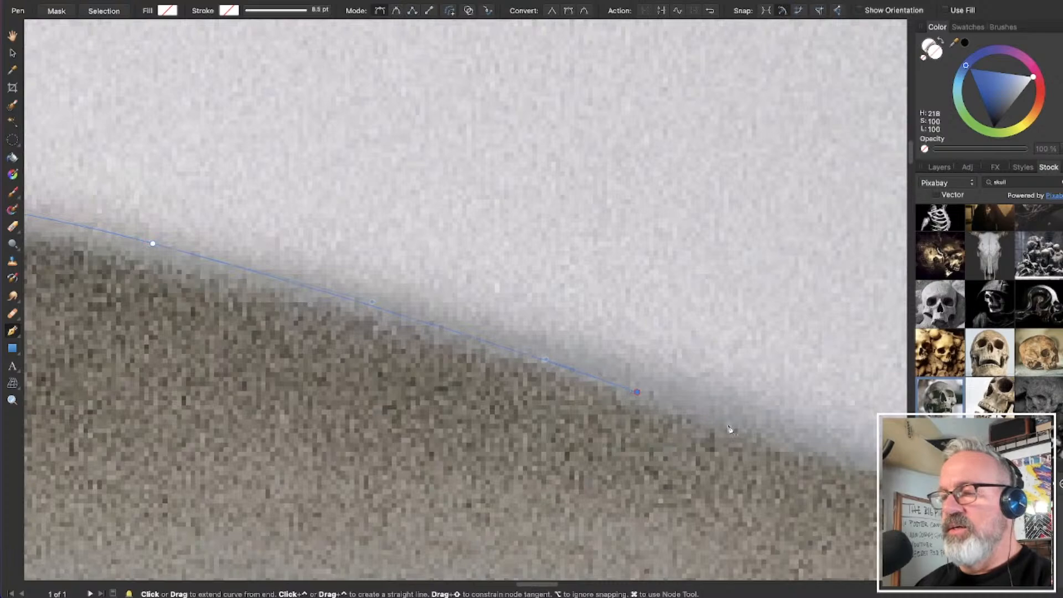
scroll(725, 426, "right", 12)
scroll(725, 426, "down", 3)
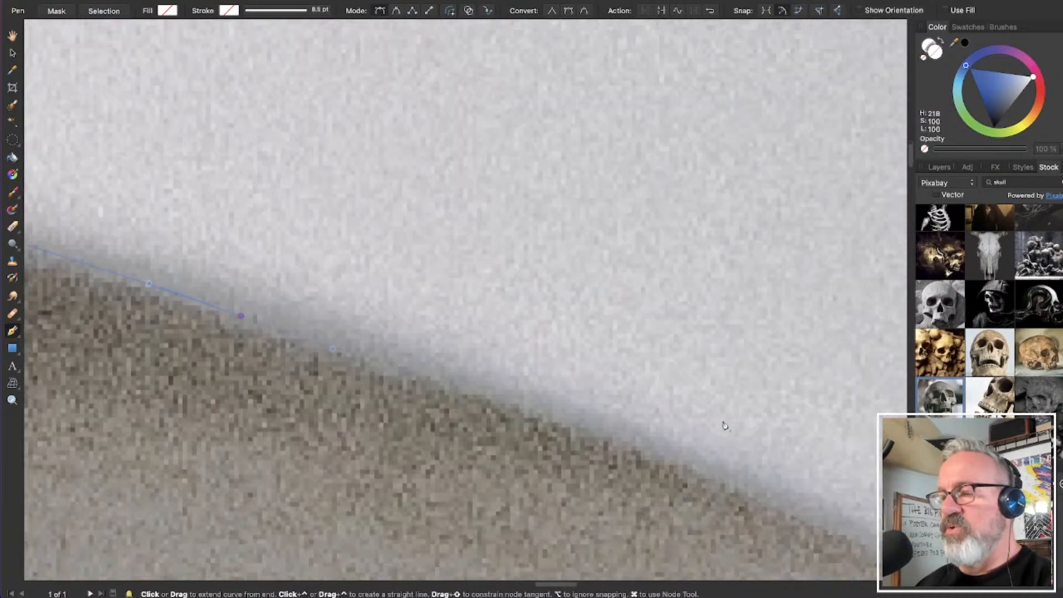
scroll(700, 426, "down", 3)
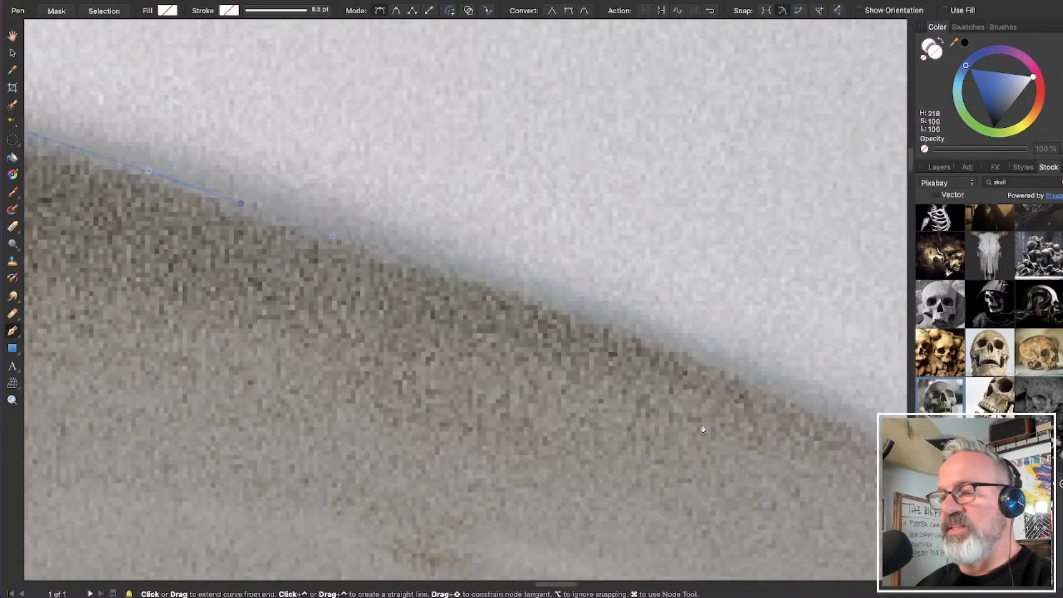
left_click(579, 317)
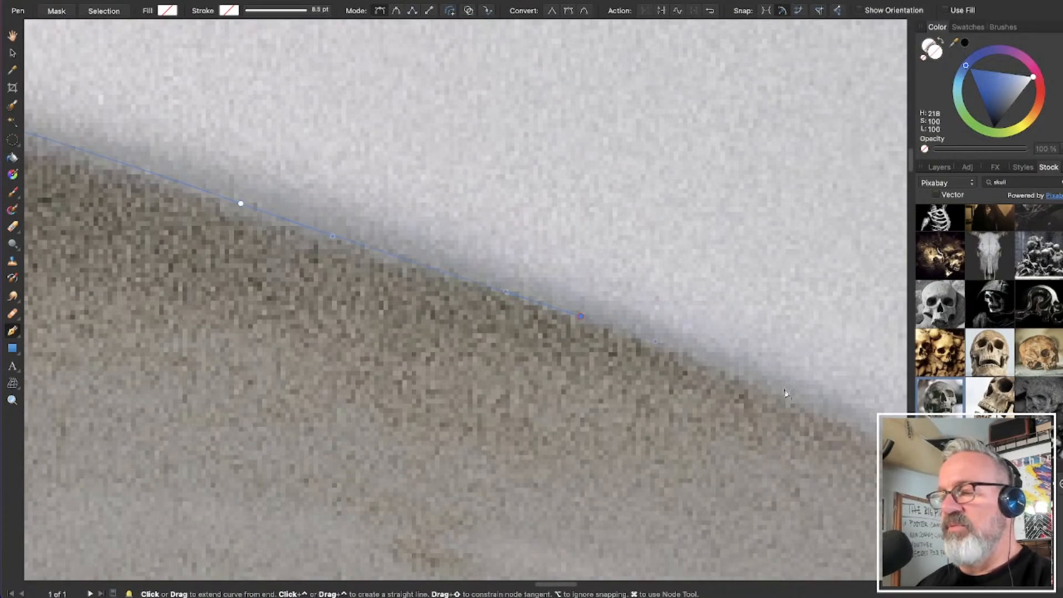
Trace the cranium's upper right edge with curved nodes as it bends more steeply downward beside the pale grey background
scroll(786, 393, "right", 10)
scroll(521, 330, "down", 3)
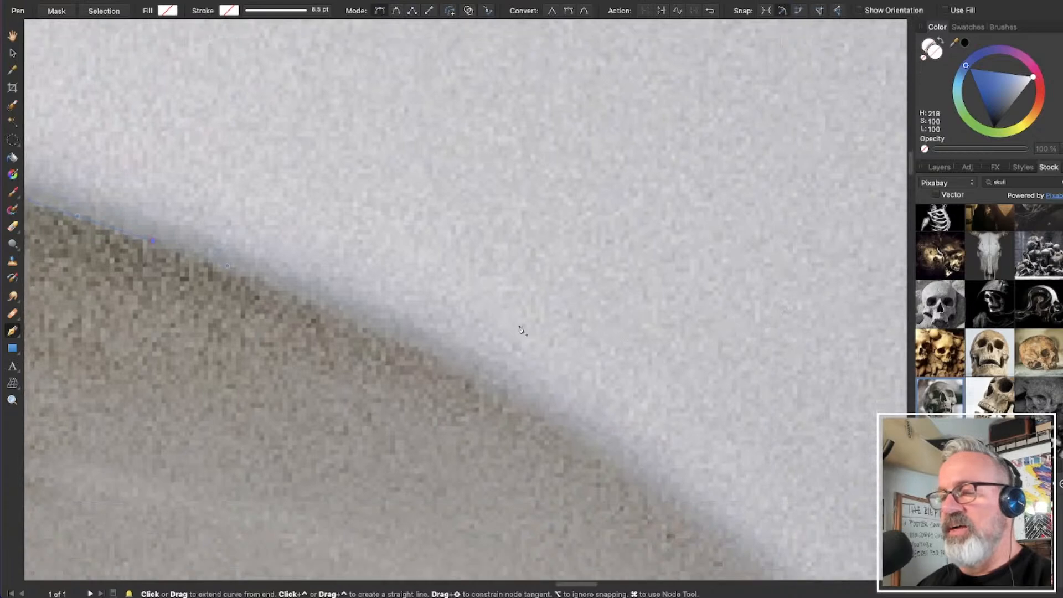
left_click(471, 376)
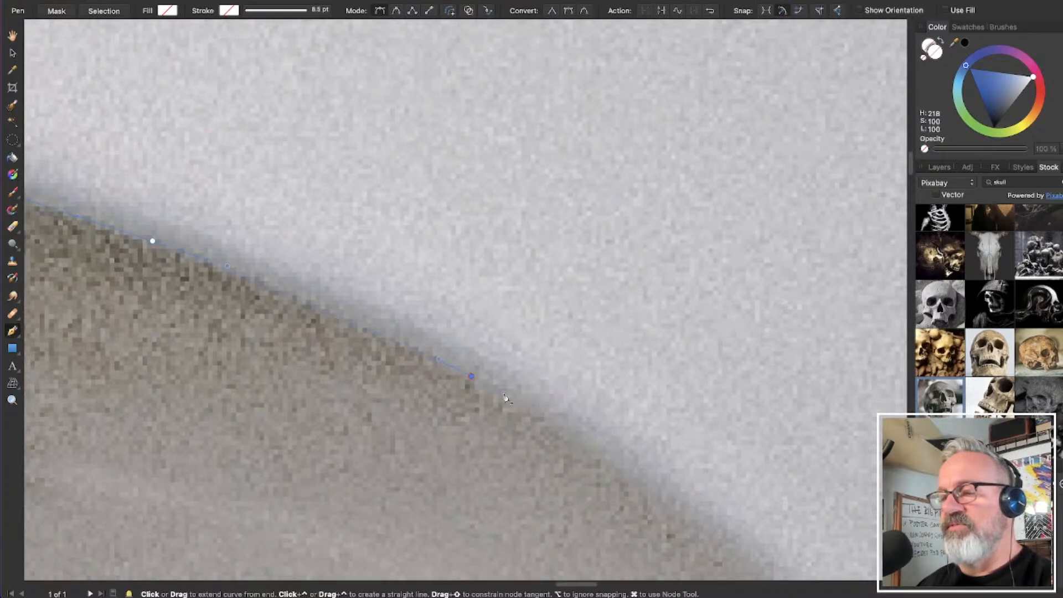
scroll(732, 441, "down", 5)
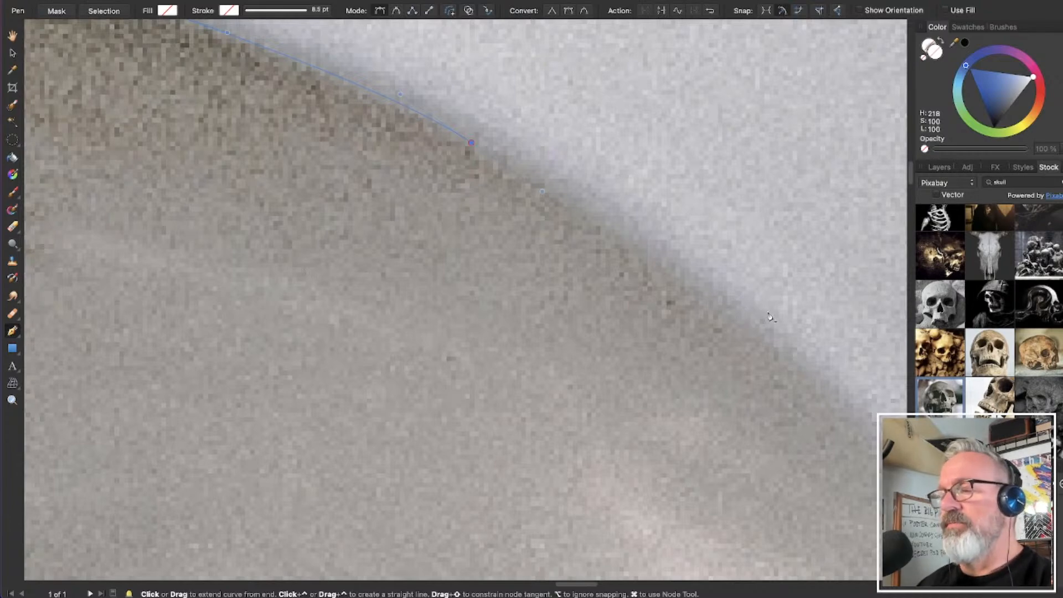
scroll(769, 317, "right", 5)
scroll(770, 317, "down", 2)
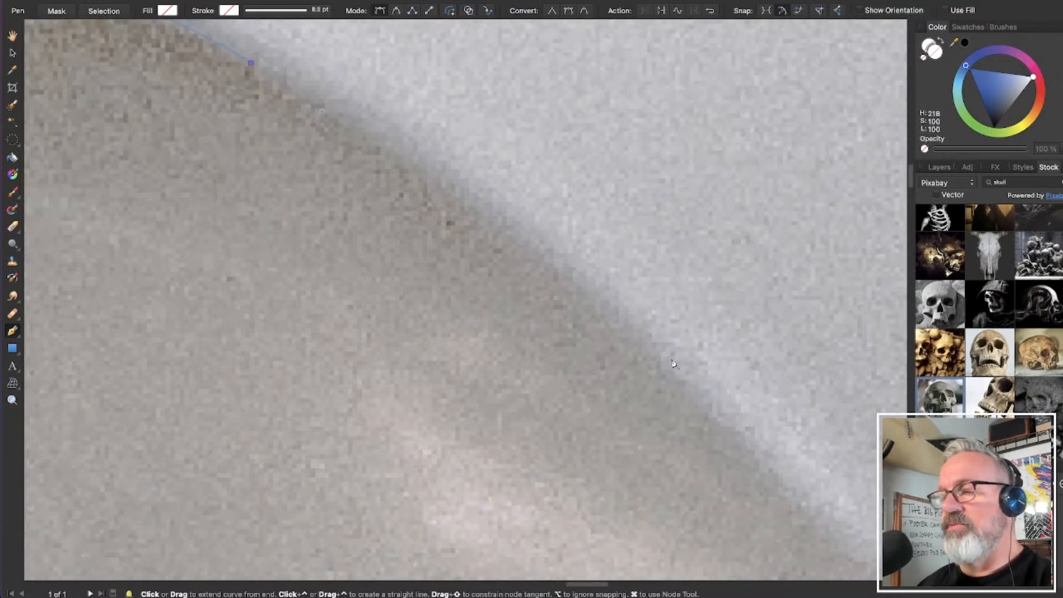
left_click_drag(613, 304, 724, 415)
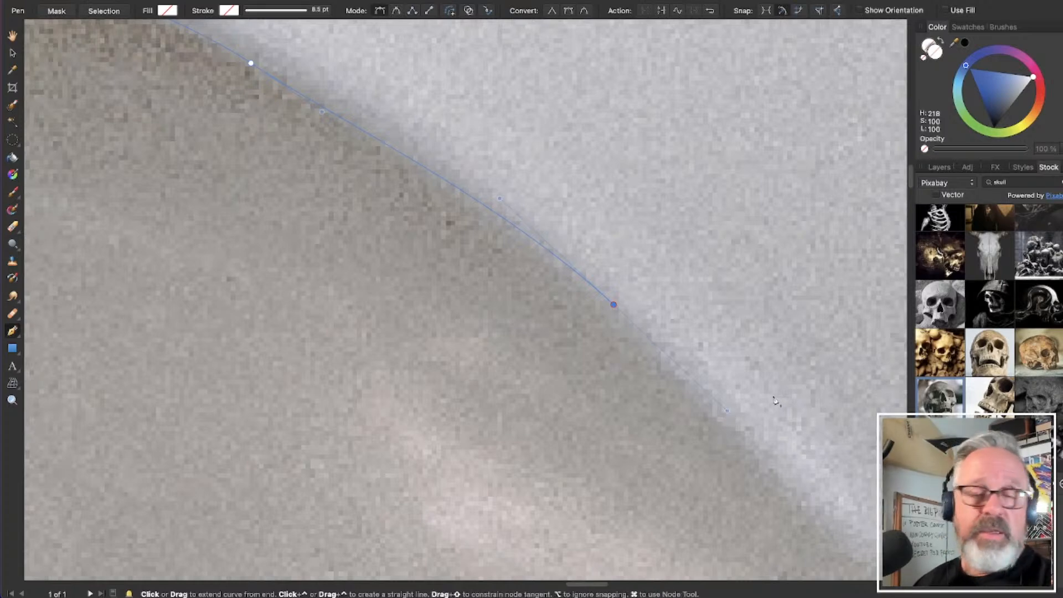
Continue the path down the cranium's steepening right edge with two curve nodes between the grey-brown bone and the pale grey background
scroll(777, 397, "down", 5)
scroll(783, 400, "right", 10)
scroll(644, 367, "down", 5)
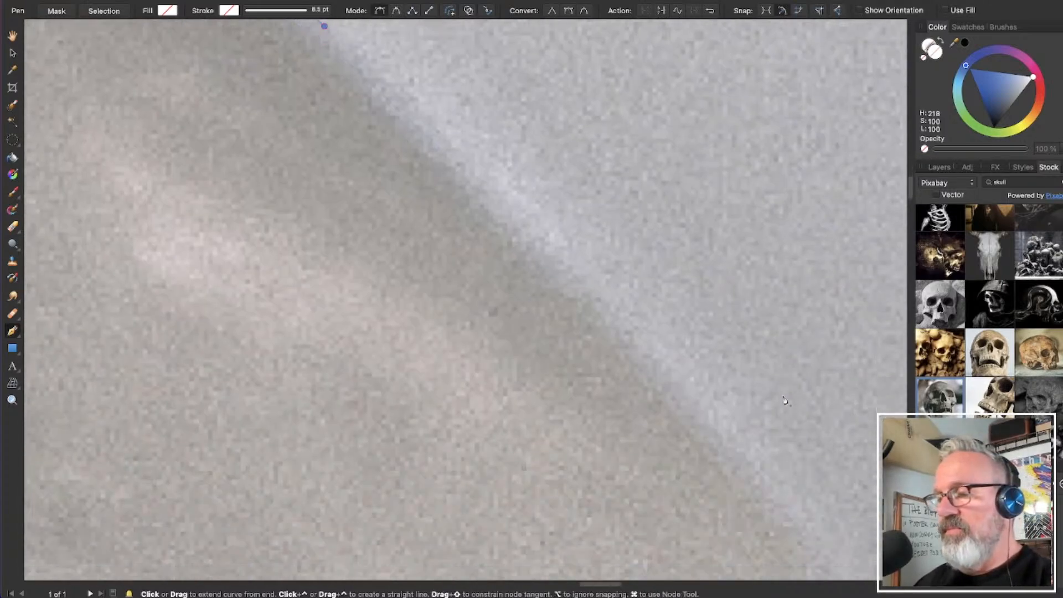
left_click(679, 380)
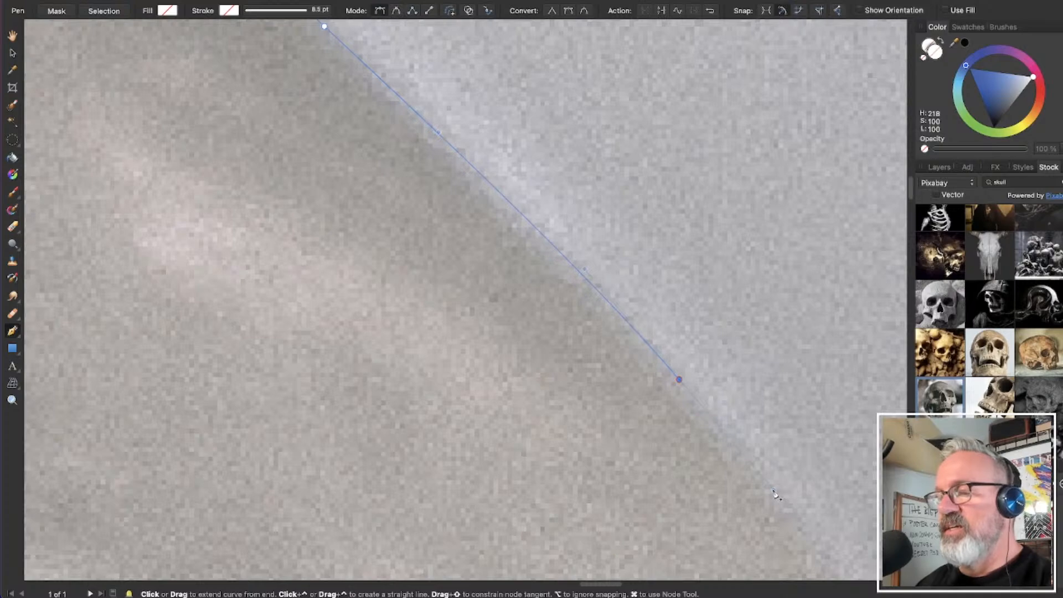
scroll(775, 492, "right", 17)
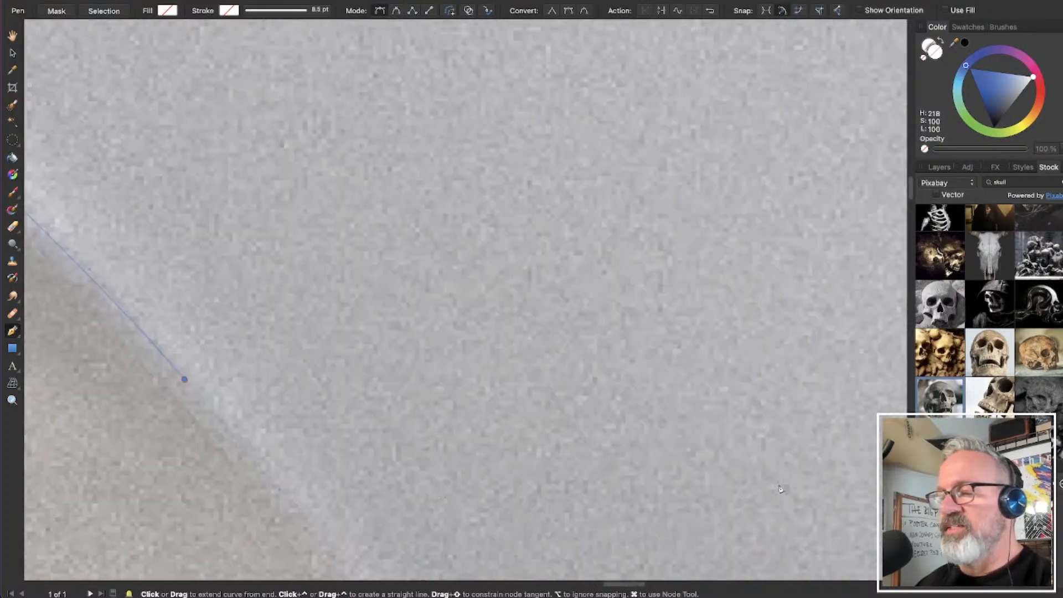
scroll(776, 490, "down", 10)
scroll(776, 488, "down", 6)
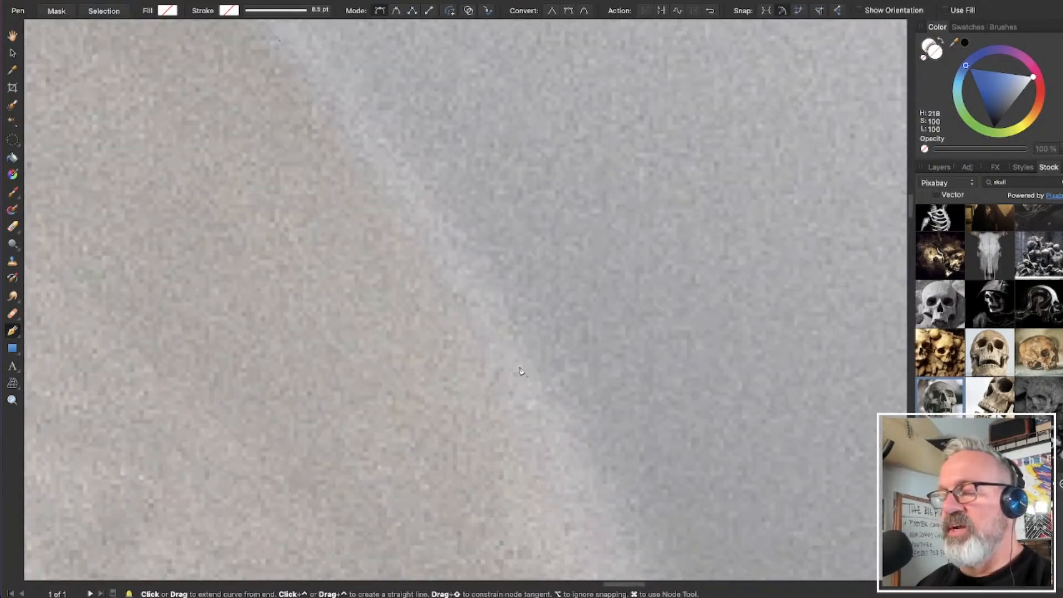
scroll(524, 378, "down", 5)
left_click_drag(528, 378, 554, 419)
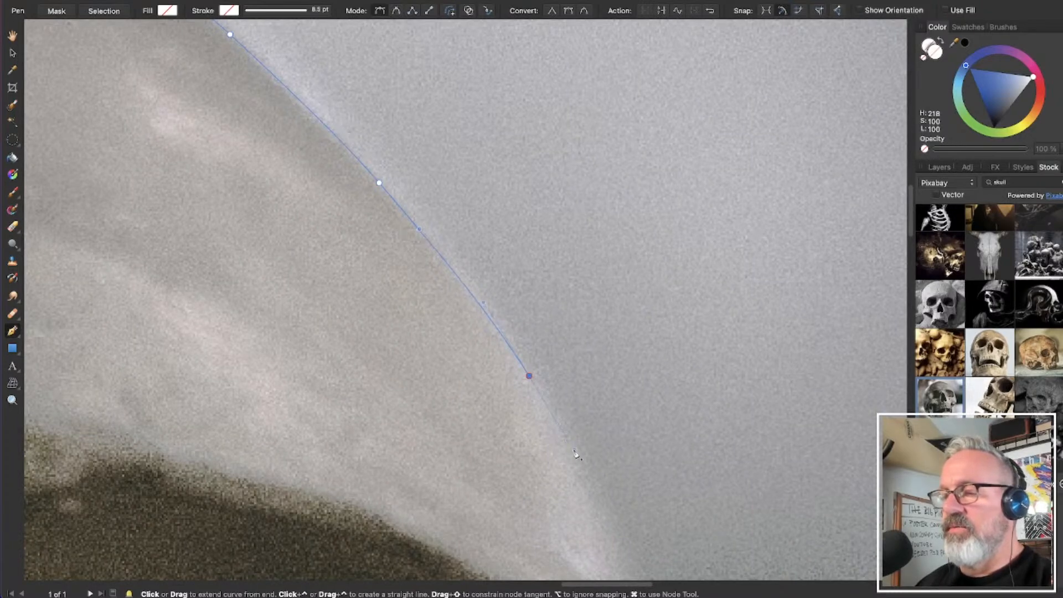
Extend the path down to the slight notch above the eye socket's outer rim, undoing a premature node and placing its replacement further down
scroll(574, 453, "down", 6)
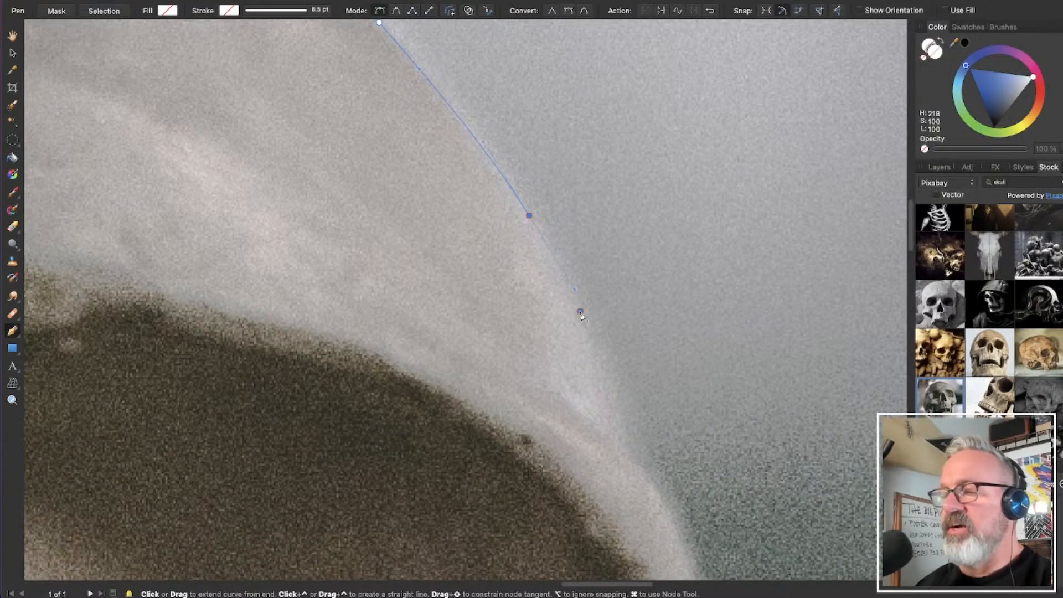
left_click_drag(580, 312, 586, 334)
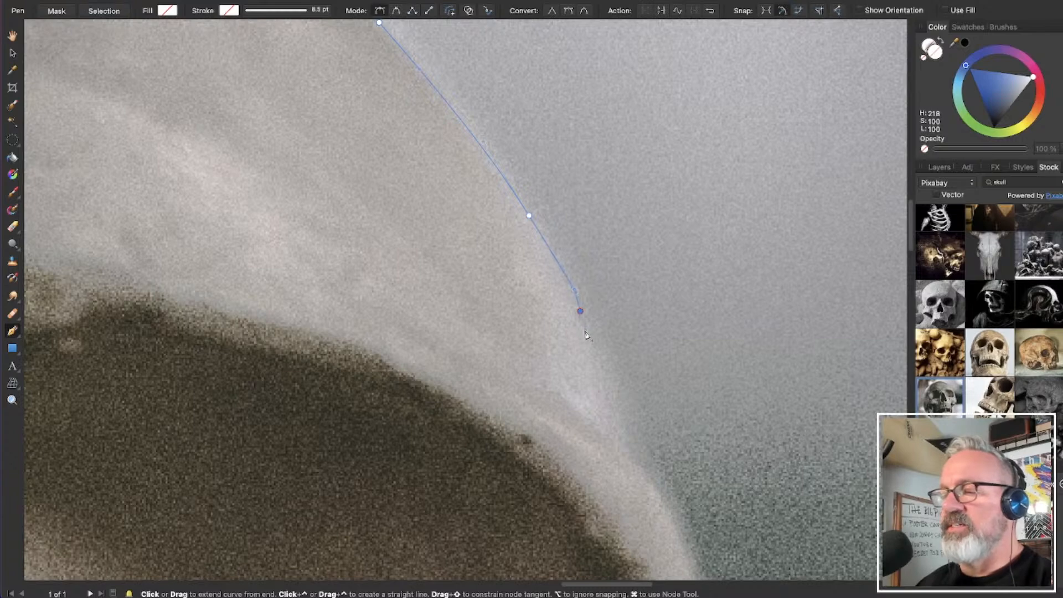
key("super+z")
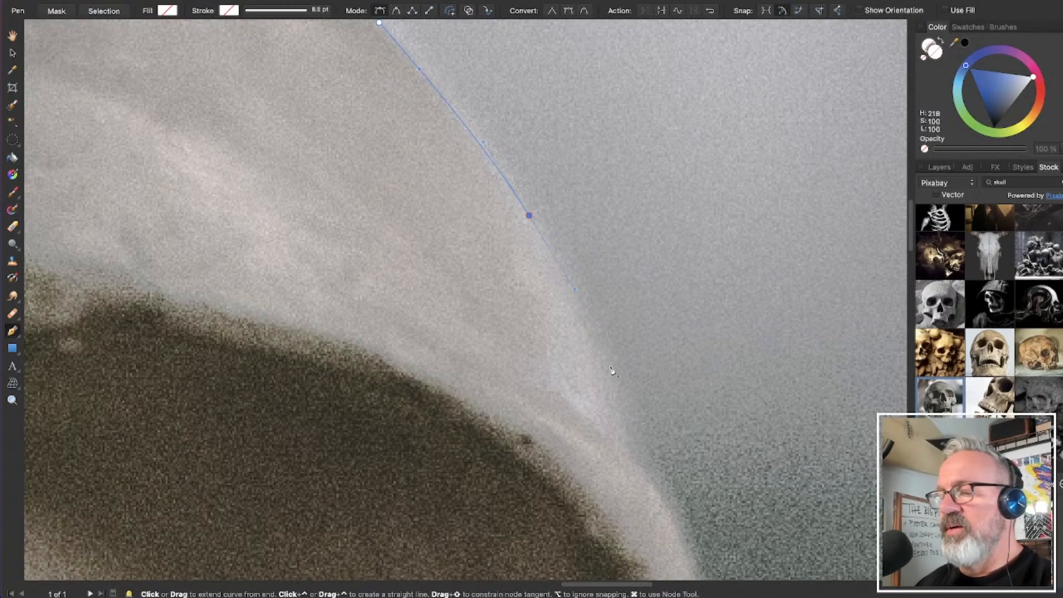
left_click_drag(613, 386, 621, 415)
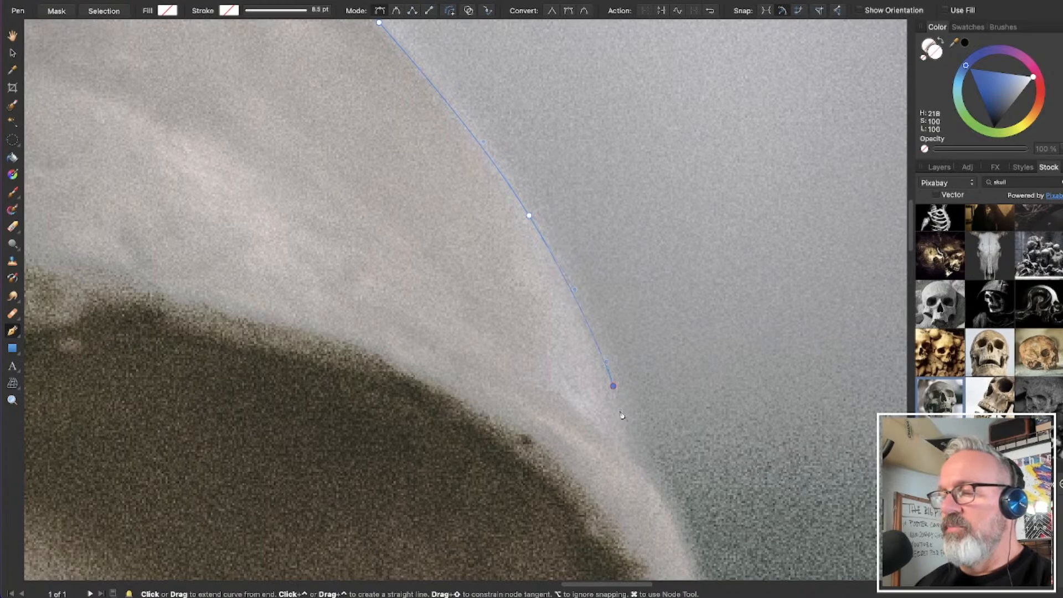
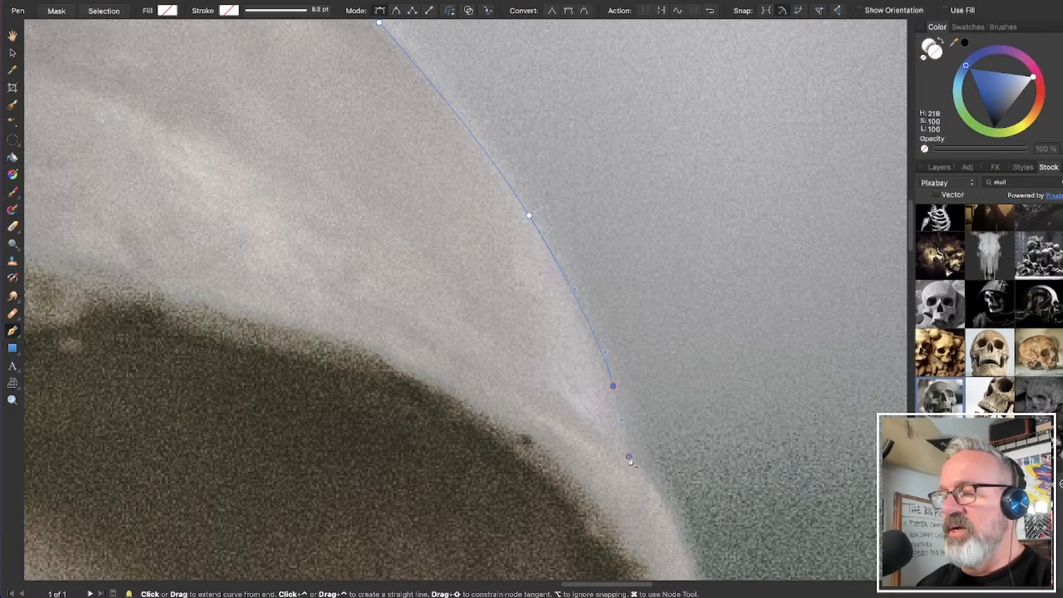
left_click(629, 457)
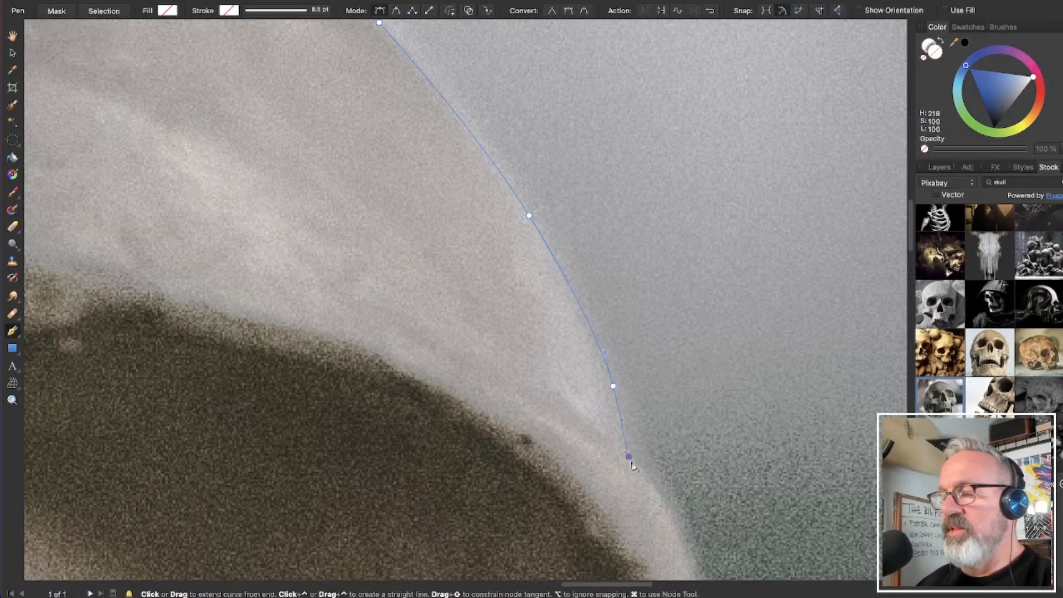
Turn the path outward from the notch and trace the pale bone rim beside the dark eye socket, along the dark green background
scroll(717, 470, "down", 3)
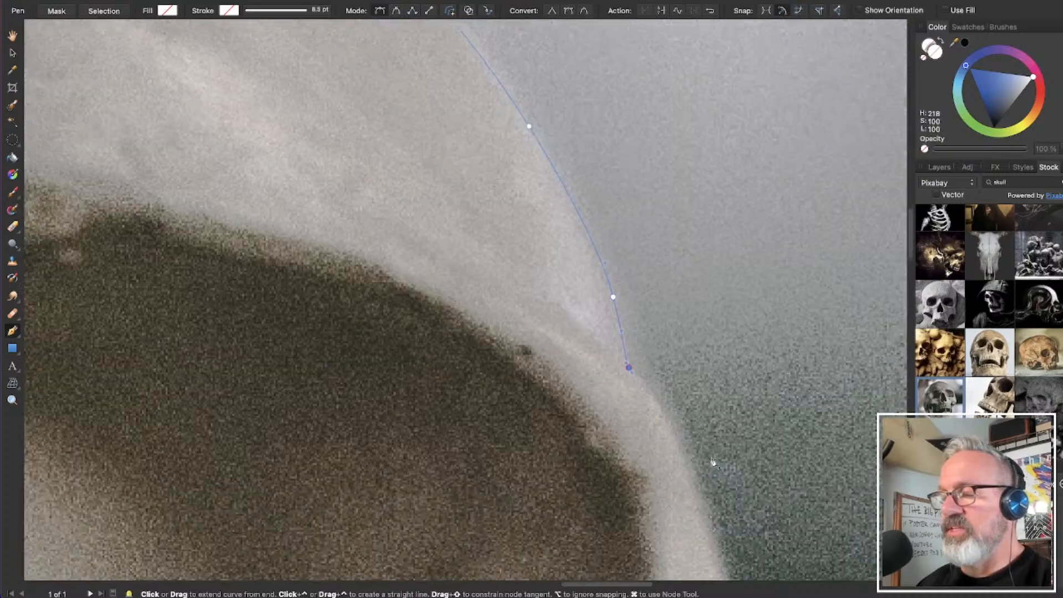
scroll(712, 462, "down", 3)
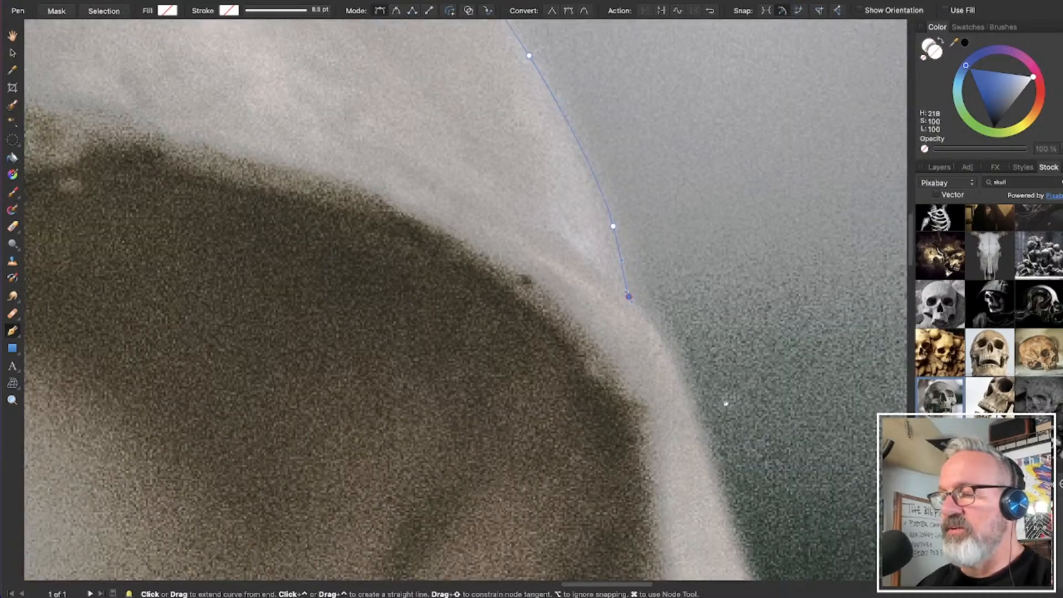
left_click(676, 370)
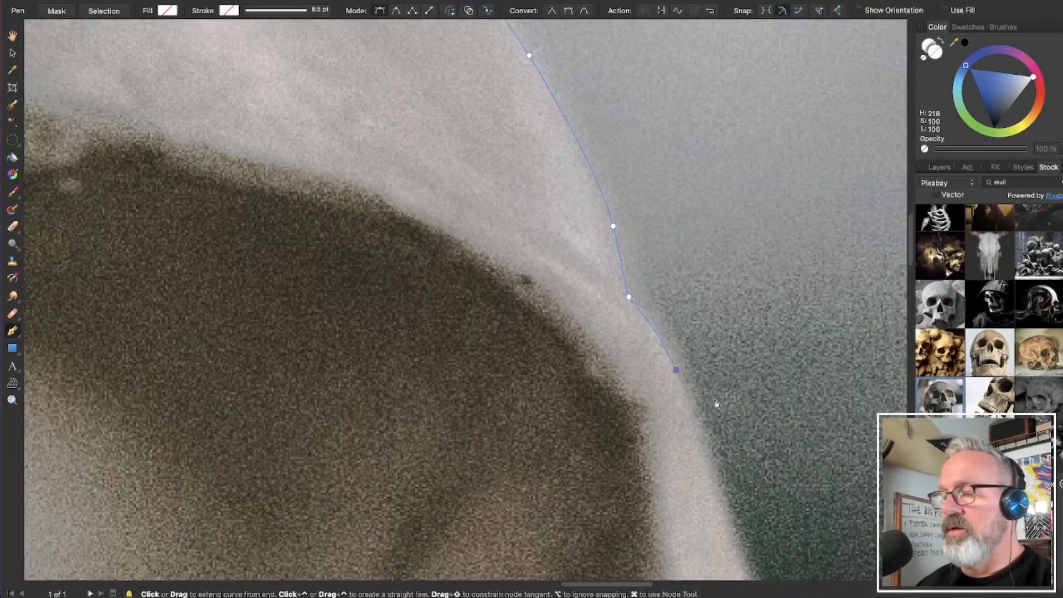
scroll(716, 404, "down", 7)
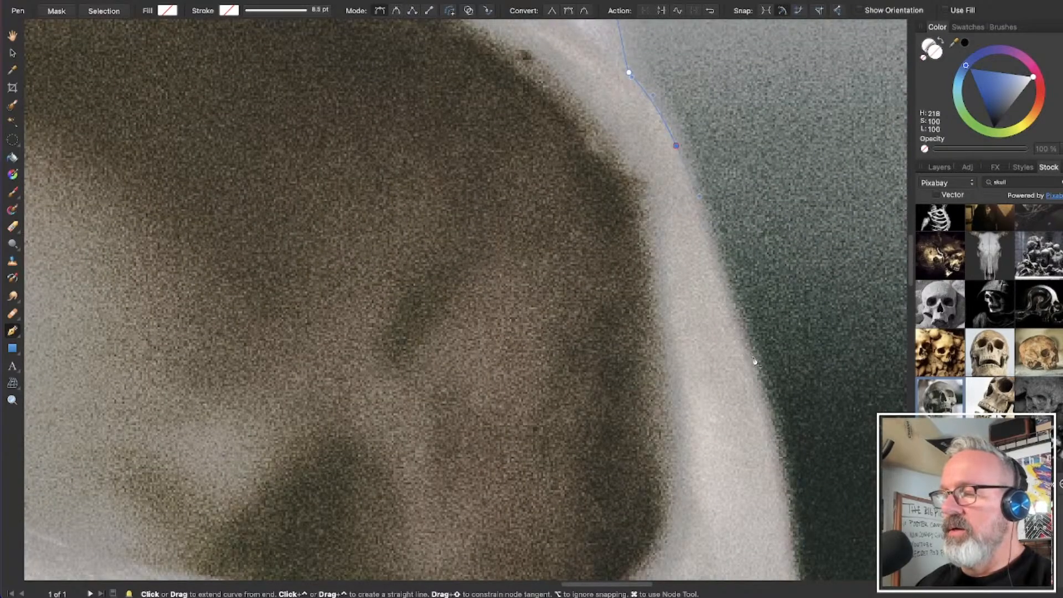
Extend the Pen path with curve nodes down the skull's outer edge, from beside the eye socket to the top of the cheekbone
left_click(753, 360)
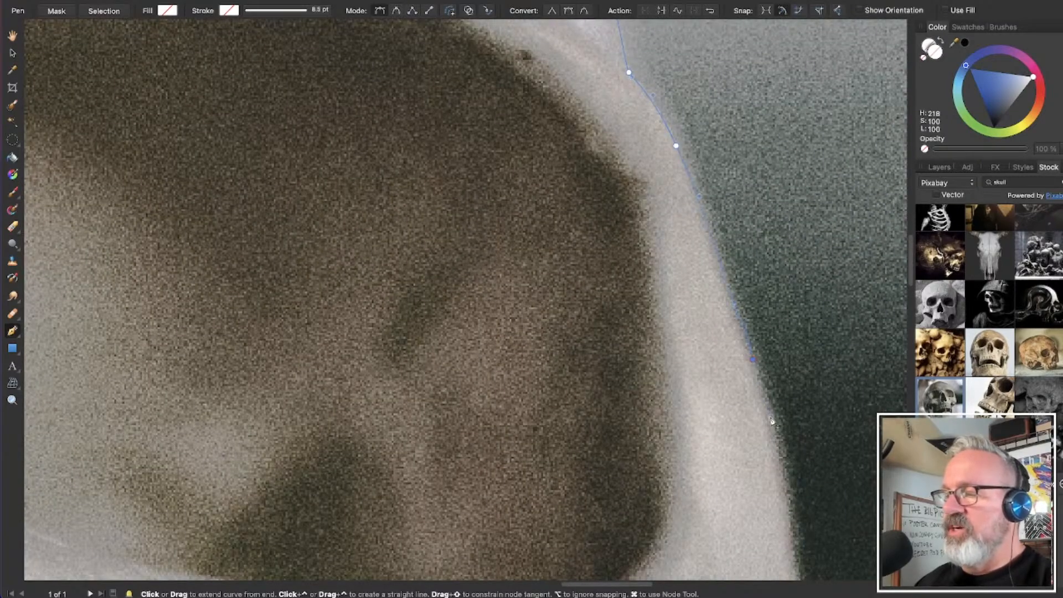
scroll(771, 421, "down", 9)
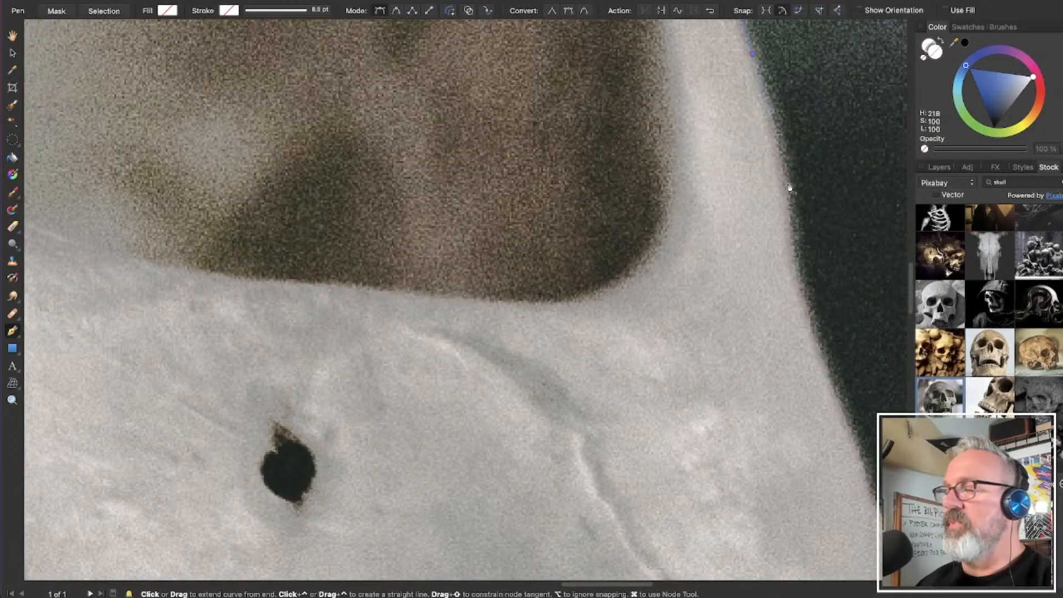
left_click_drag(789, 184, 789, 220)
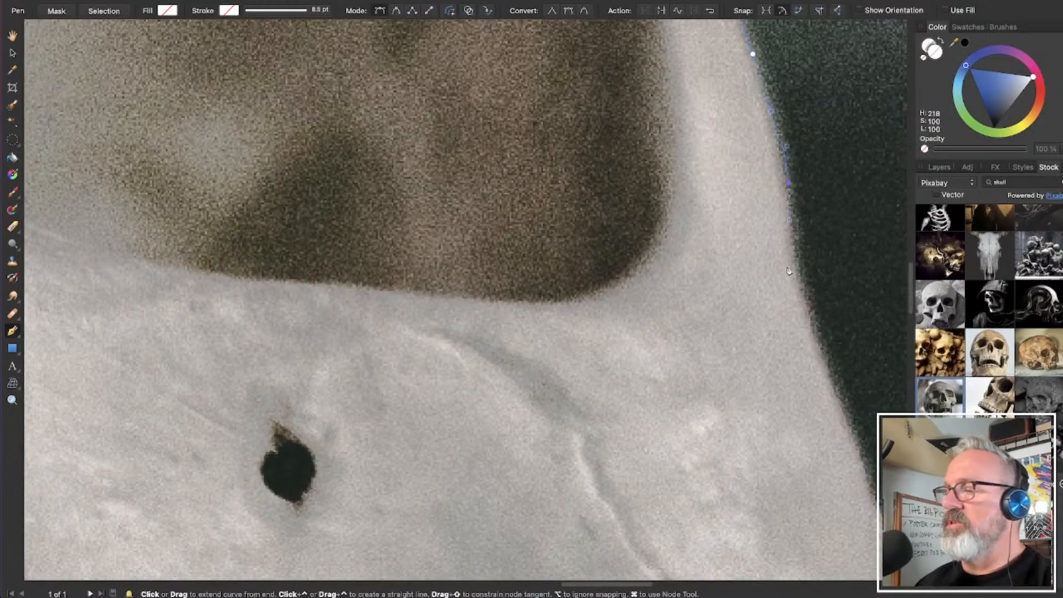
scroll(811, 301, "right", 5)
scroll(811, 301, "down", 3)
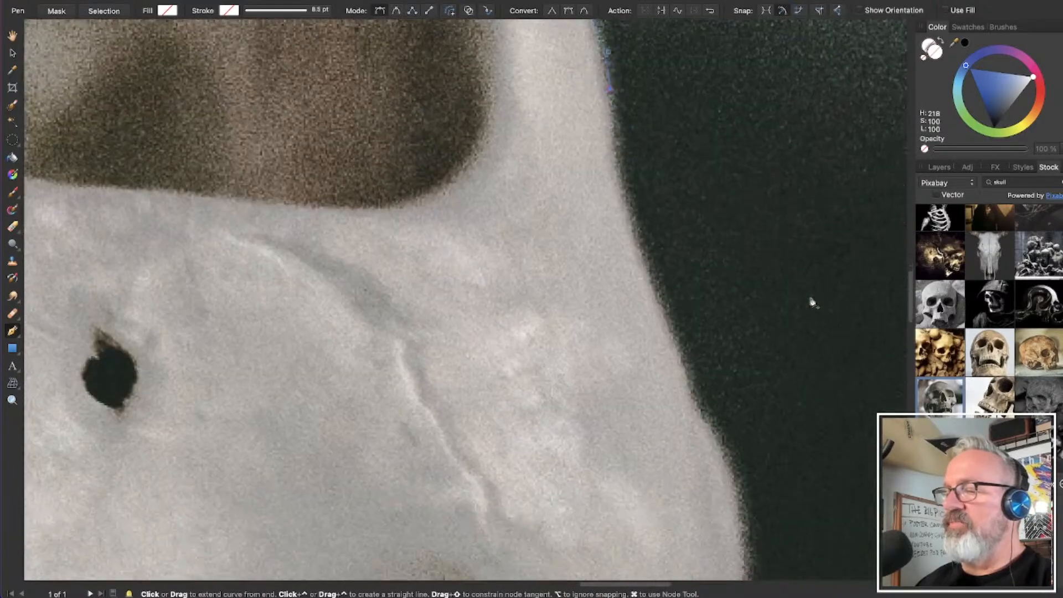
left_click_drag(632, 226, 653, 284)
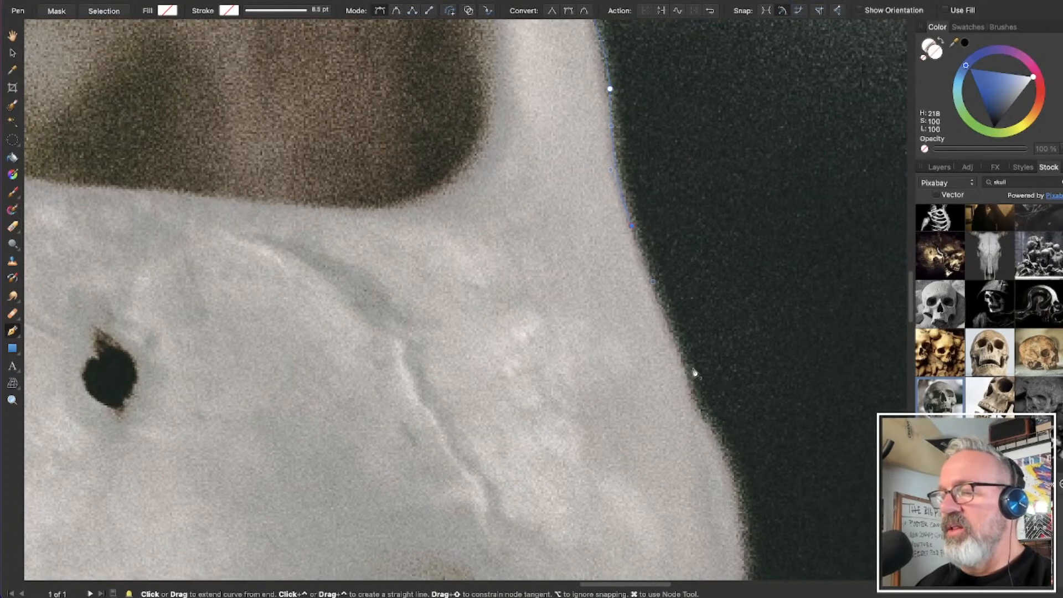
left_click_drag(683, 365, 689, 381)
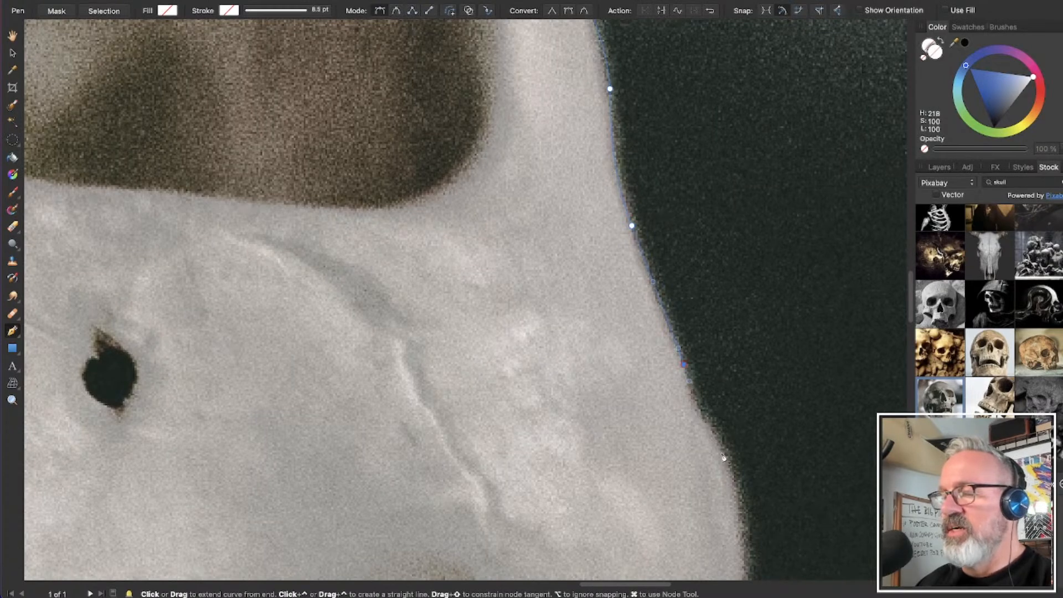
Trace the Pen path around the dip and outward bulge of the cheekbone, placing its nodes closely along the edge
left_click_drag(728, 463, 729, 468)
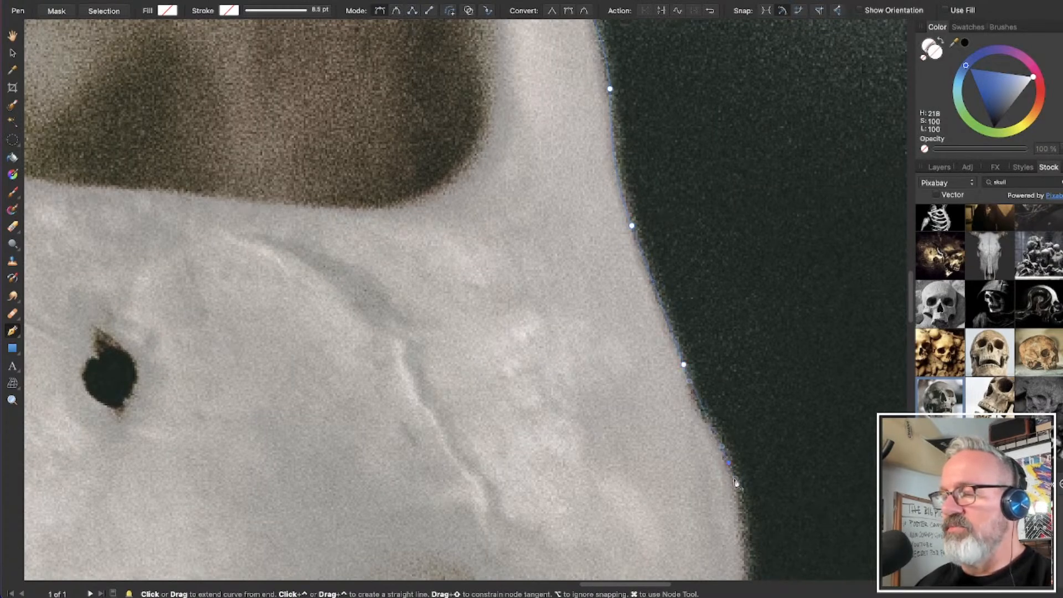
key("z")
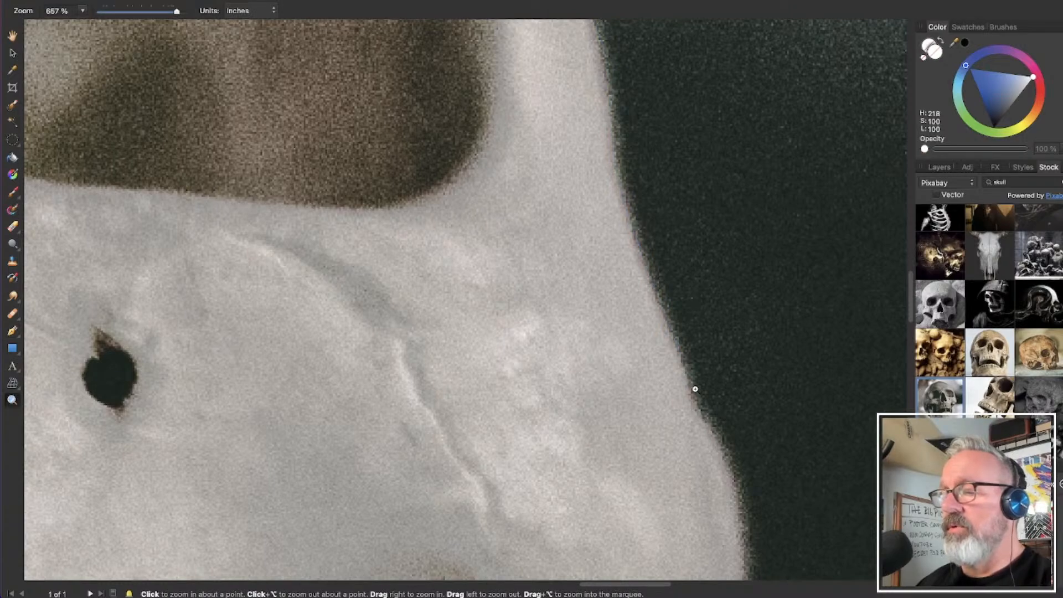
scroll(688, 368, "down", 5)
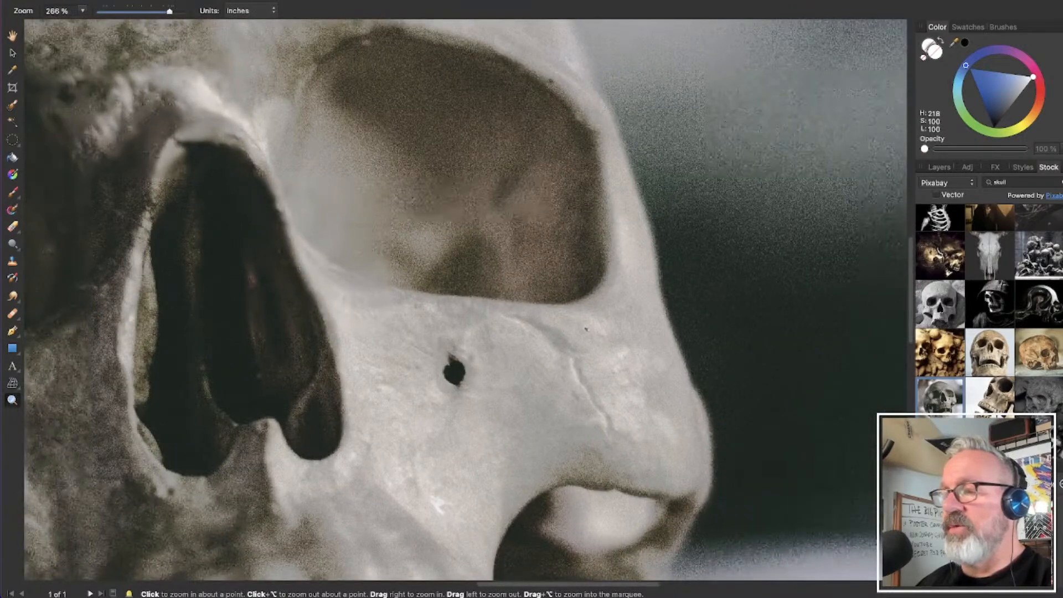
key("p")
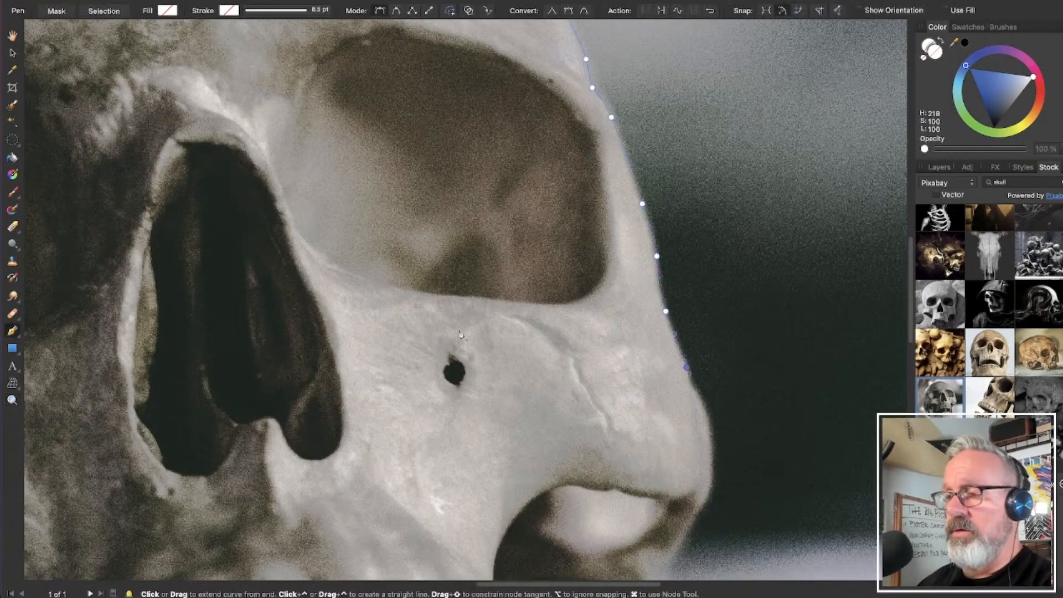
scroll(762, 333, "up", 5)
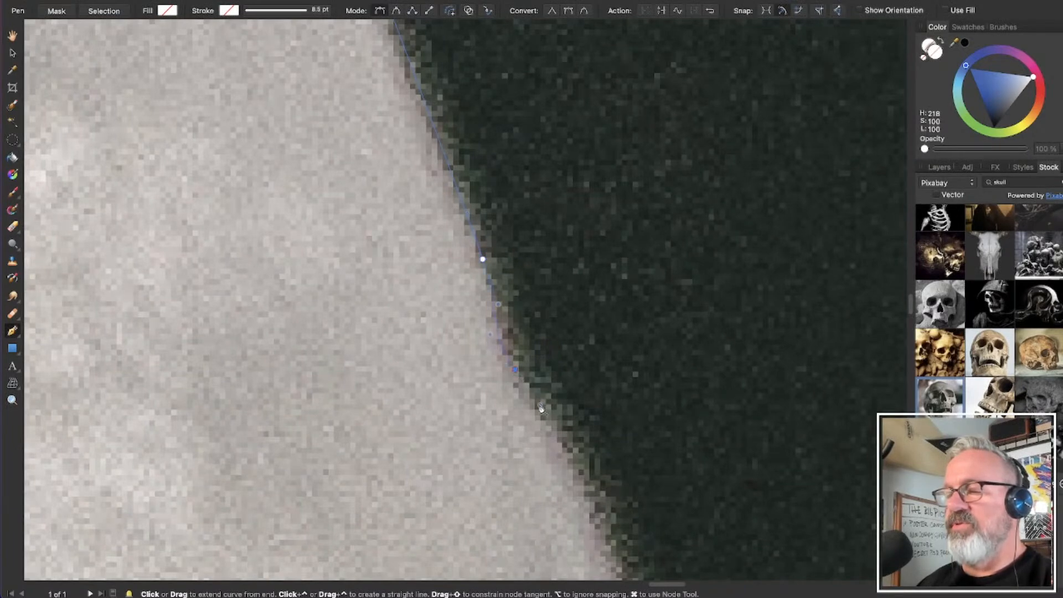
left_click(515, 368)
left_click_drag(519, 384, 526, 393)
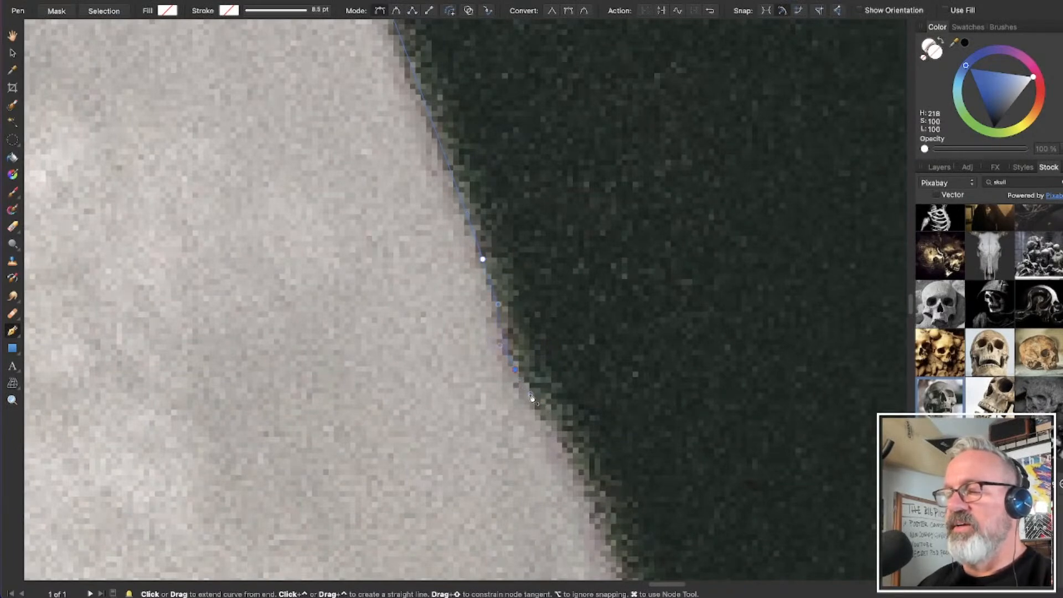
scroll(614, 360, "down", 3)
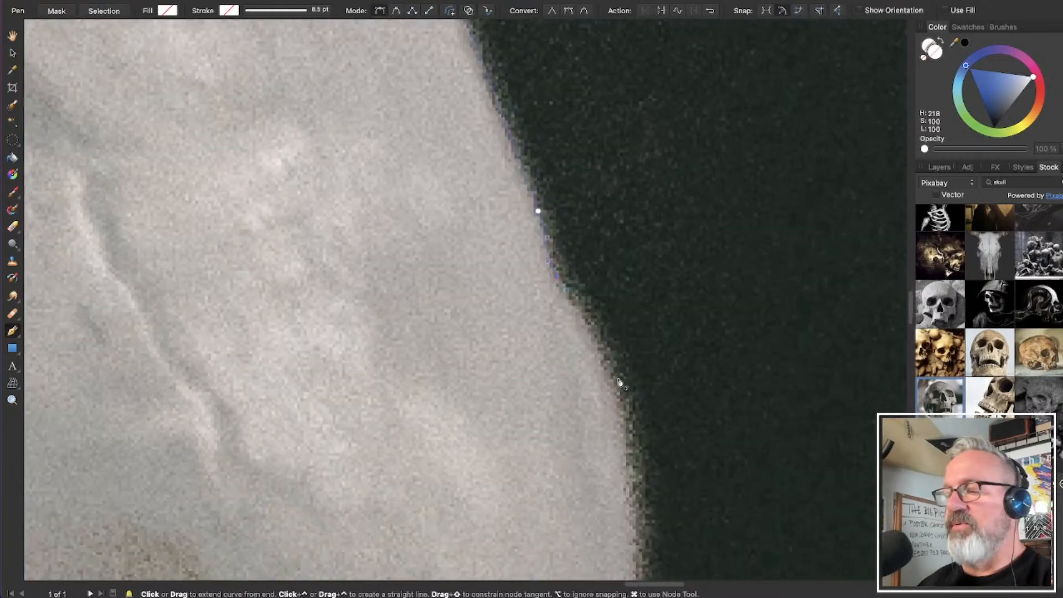
left_click_drag(621, 404, 629, 446)
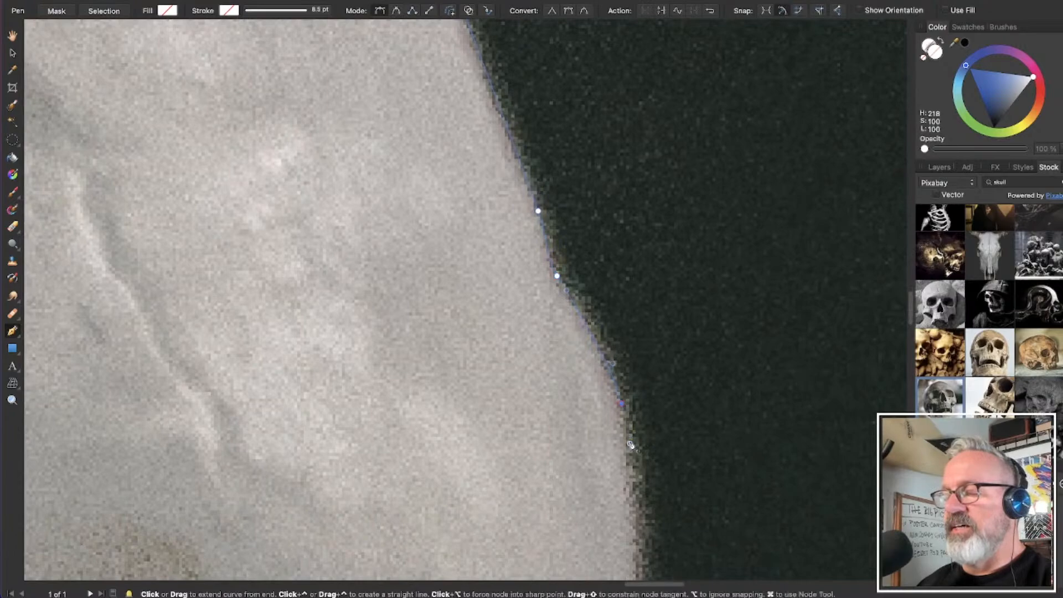
Continue the Pen path around the lower corner of the cheekbone and along its inward-sloping edge
scroll(682, 385, "down", 5)
scroll(682, 381, "down", 3)
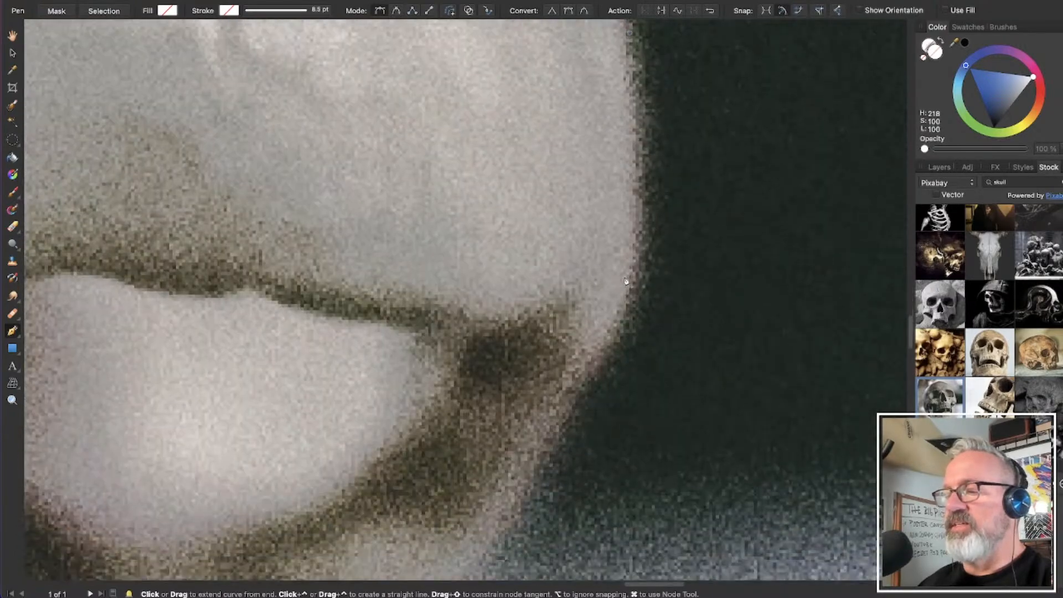
left_click_drag(631, 271, 622, 321)
scroll(619, 319, "down", 4)
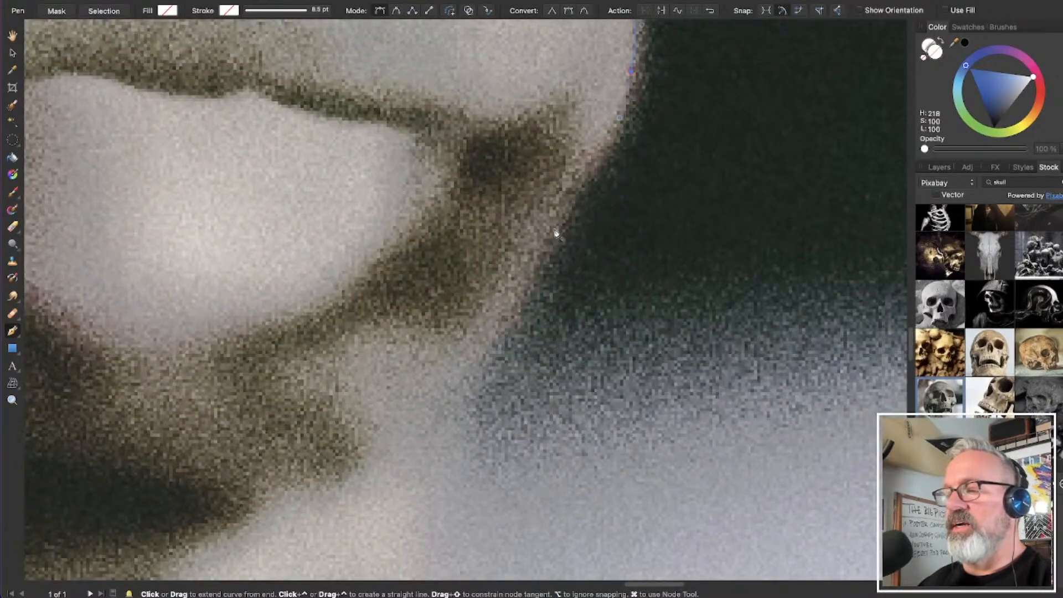
left_click_drag(497, 330, 458, 375)
Extend the Pen path from below the cheekbone down onto the upper jaw edge, shaping the curve around the turn
scroll(455, 379, "down", 2)
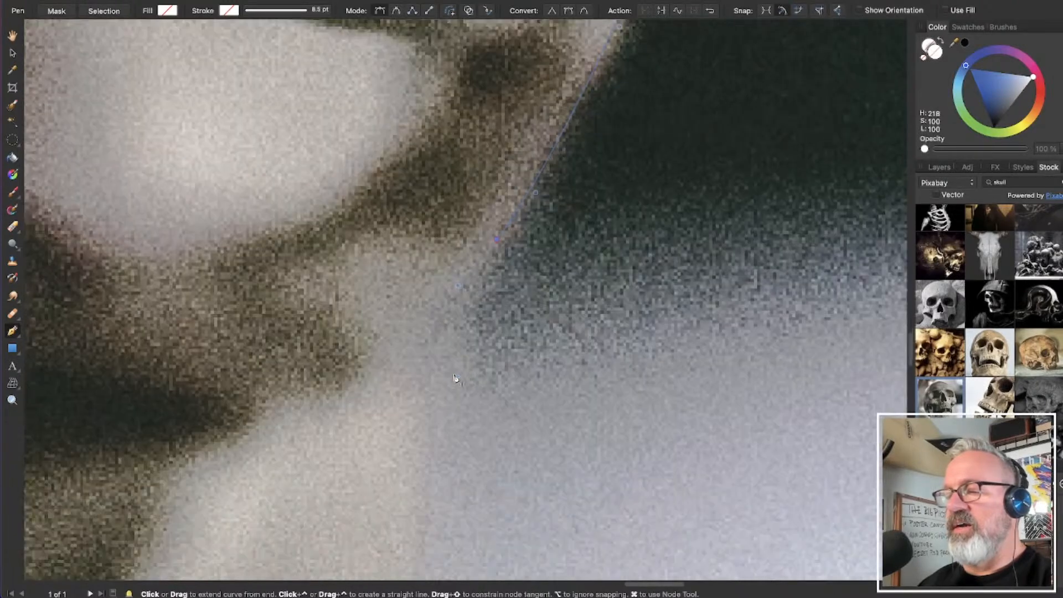
left_click(423, 370)
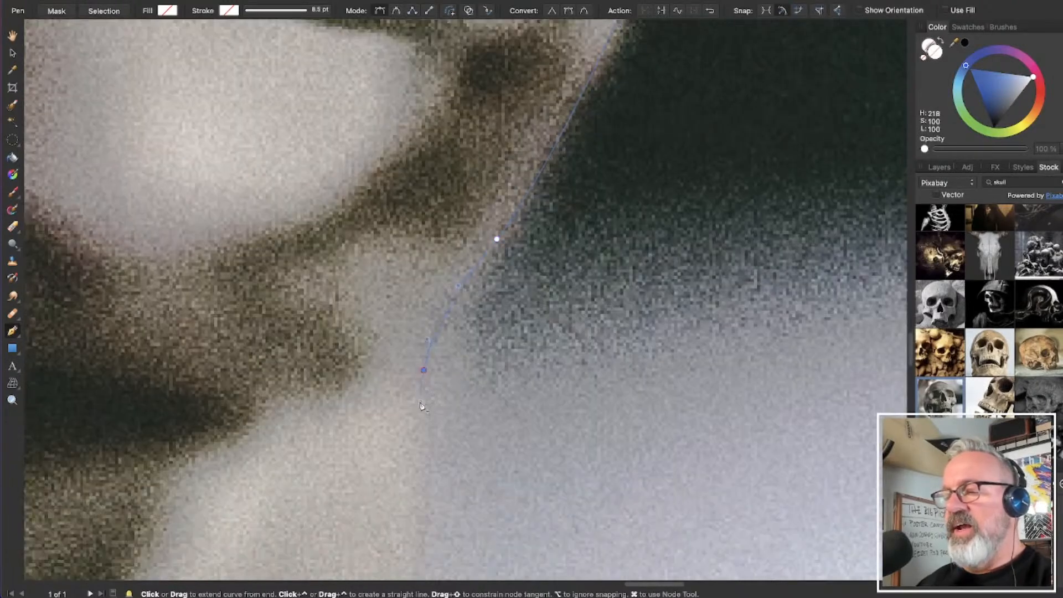
left_click_drag(420, 406, 430, 412)
scroll(429, 412, "down", 2)
scroll(421, 418, "down", 3)
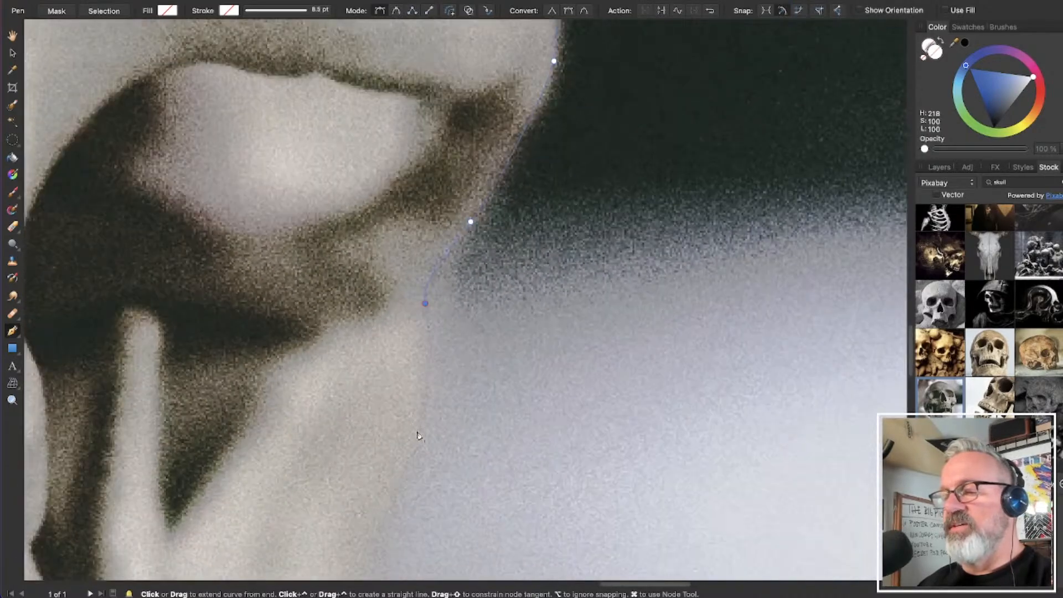
left_click_drag(418, 431, 404, 466)
Add curve nodes along the jaw's inward-curving edge down to its narrowest point
scroll(405, 465, "down", 5)
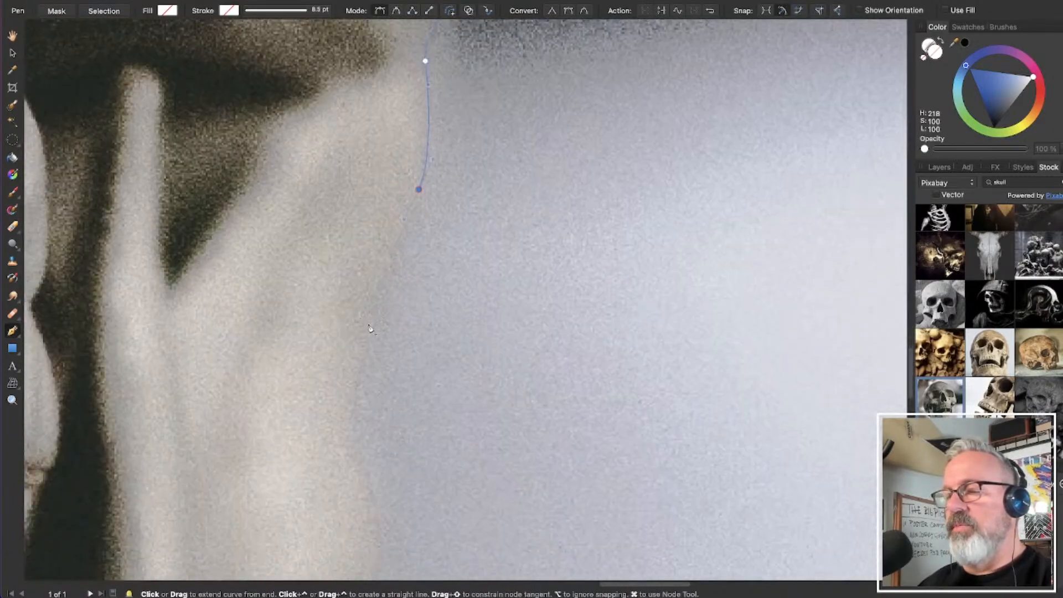
left_click_drag(371, 326, 357, 376)
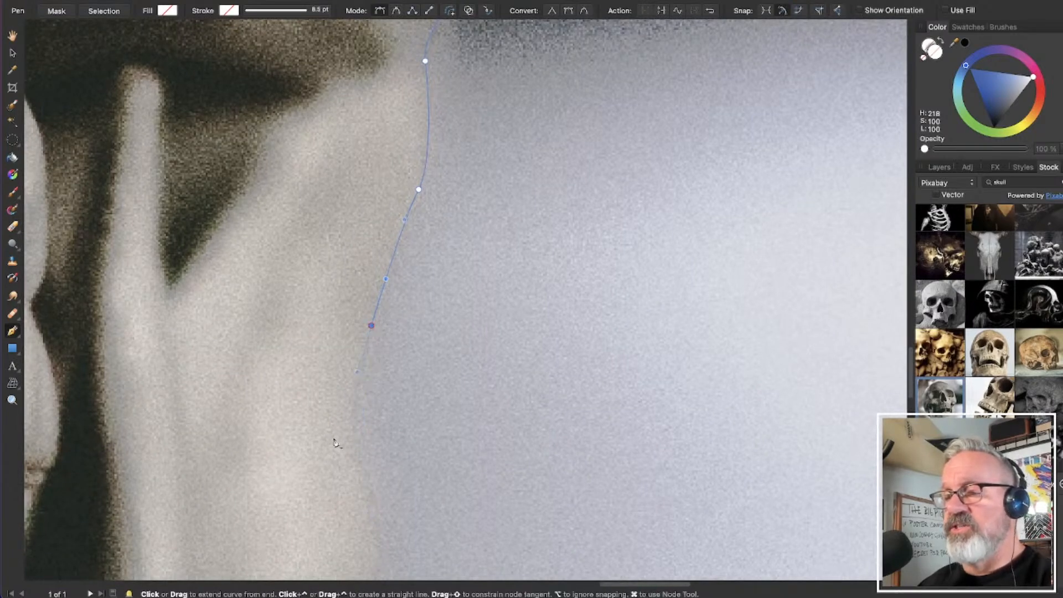
left_click_drag(355, 445, 371, 494)
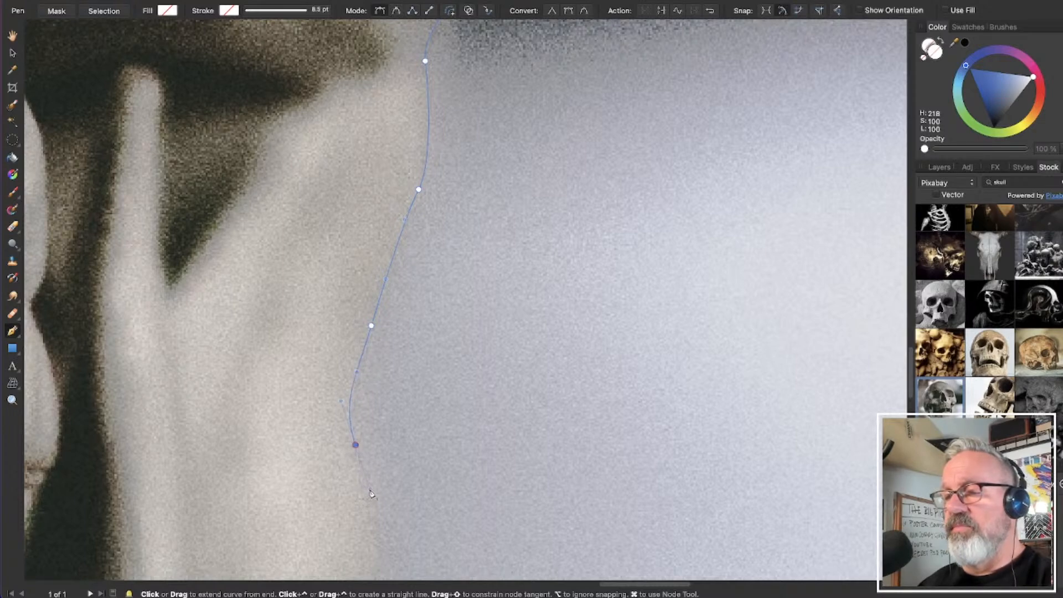
Trace the Pen path around the rounded jaw bulge and end it with a sharp node at the inner notch beneath
scroll(370, 493, "down", 10)
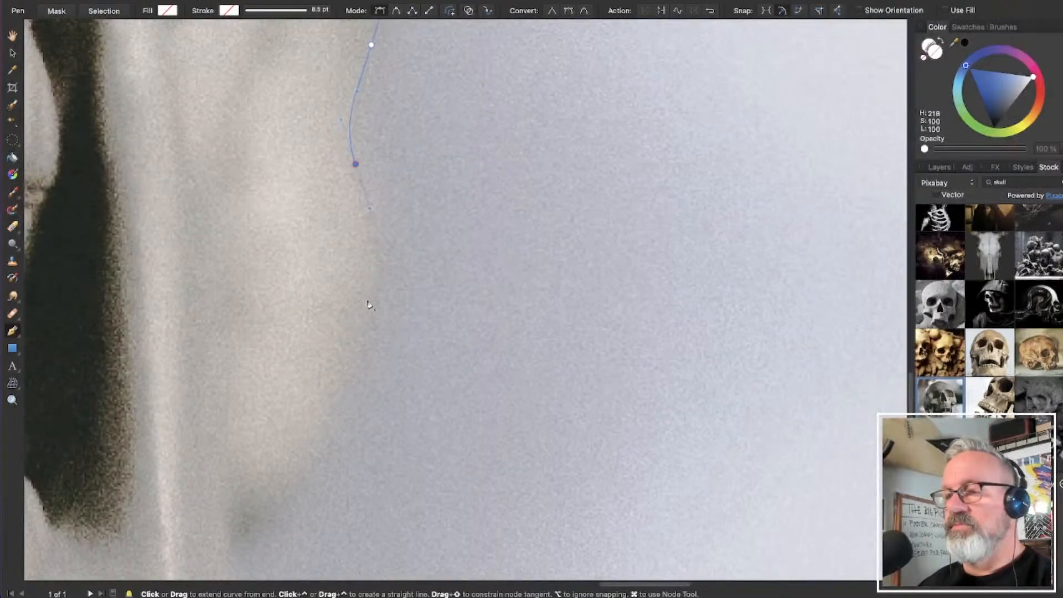
left_click_drag(374, 303, 359, 348)
left_click_drag(323, 422, 312, 452)
scroll(304, 430, "down", 5)
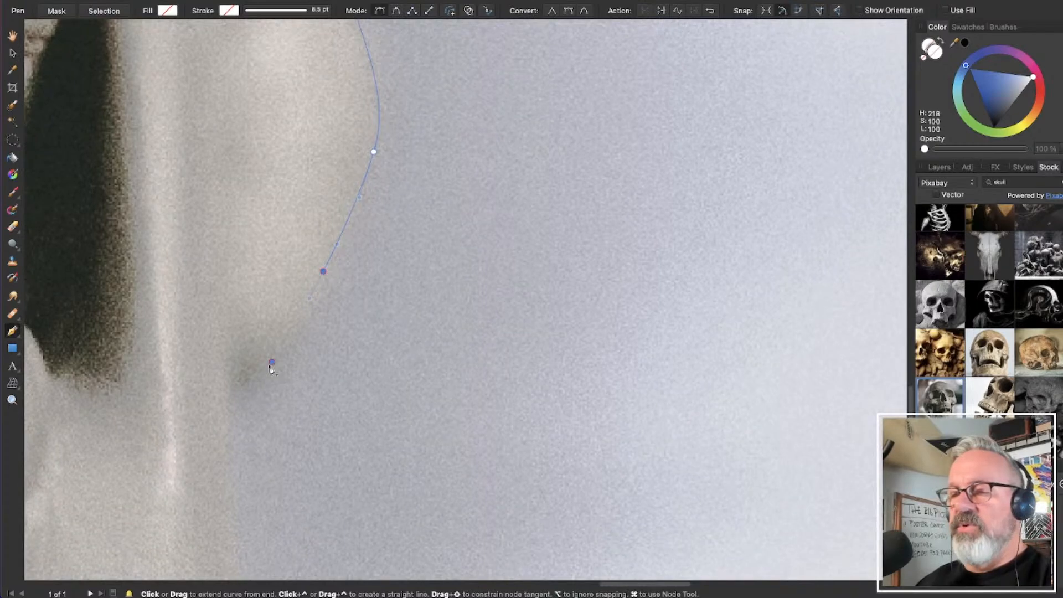
left_click_drag(271, 364, 253, 379)
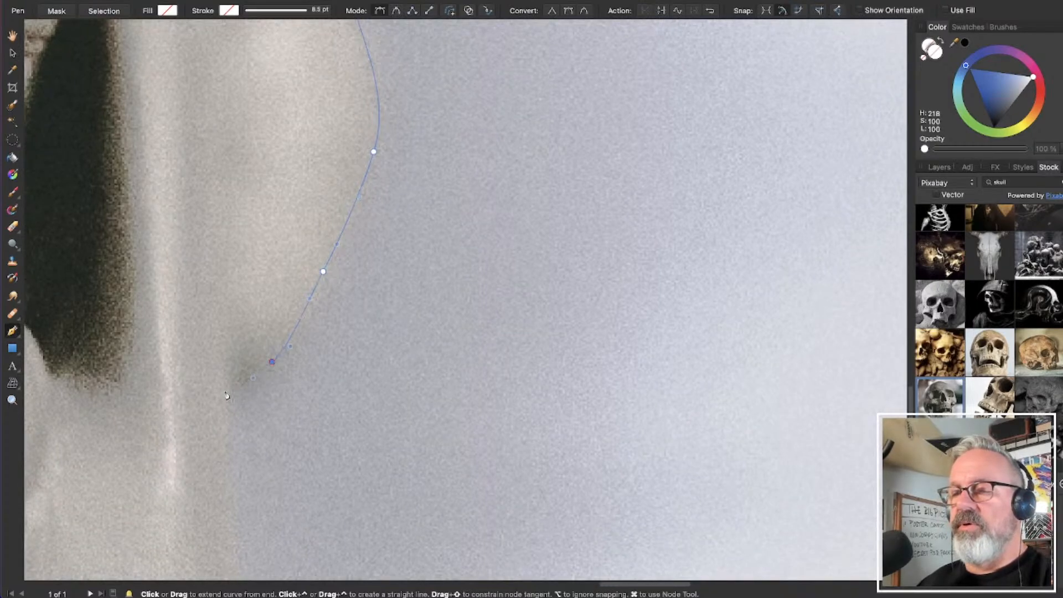
left_click(225, 390)
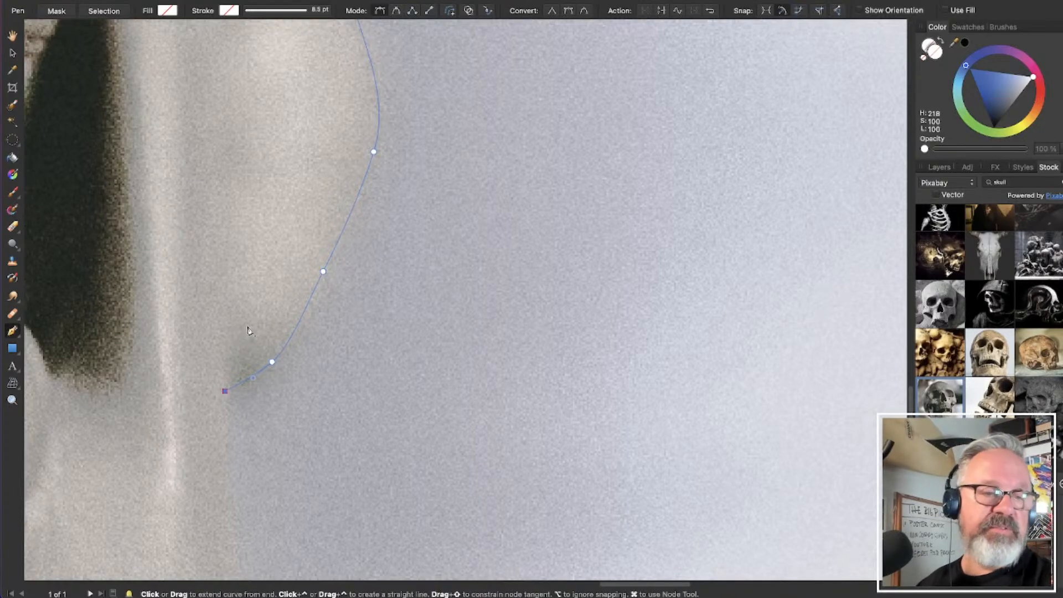
Continue the Pen path from the notch down the nearly straight side of the jaw to where the edge swells outward
scroll(252, 339, "down", 5)
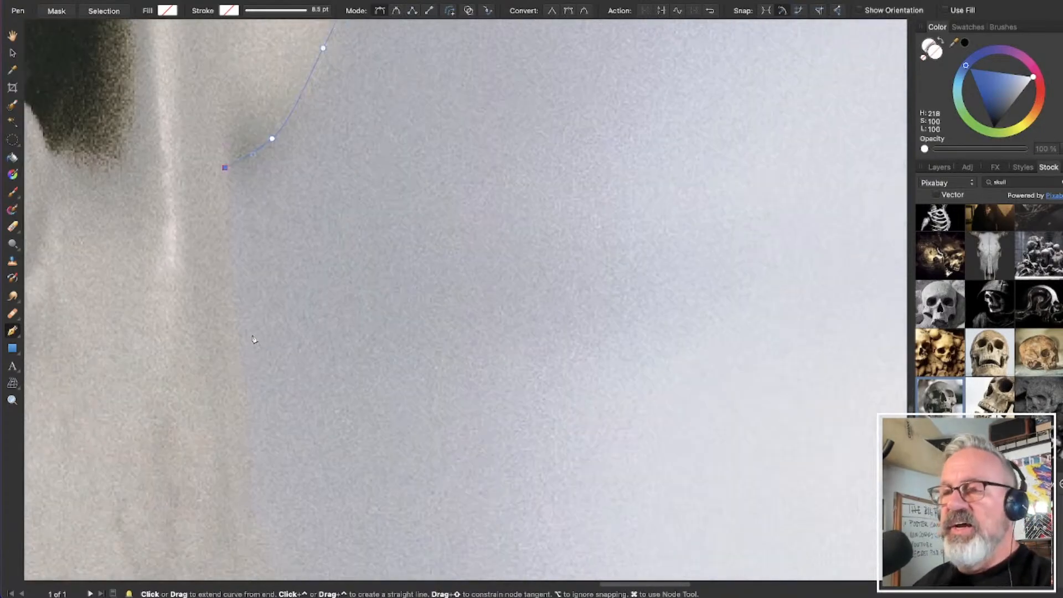
scroll(253, 336, "down", 5)
scroll(253, 327, "up", 5)
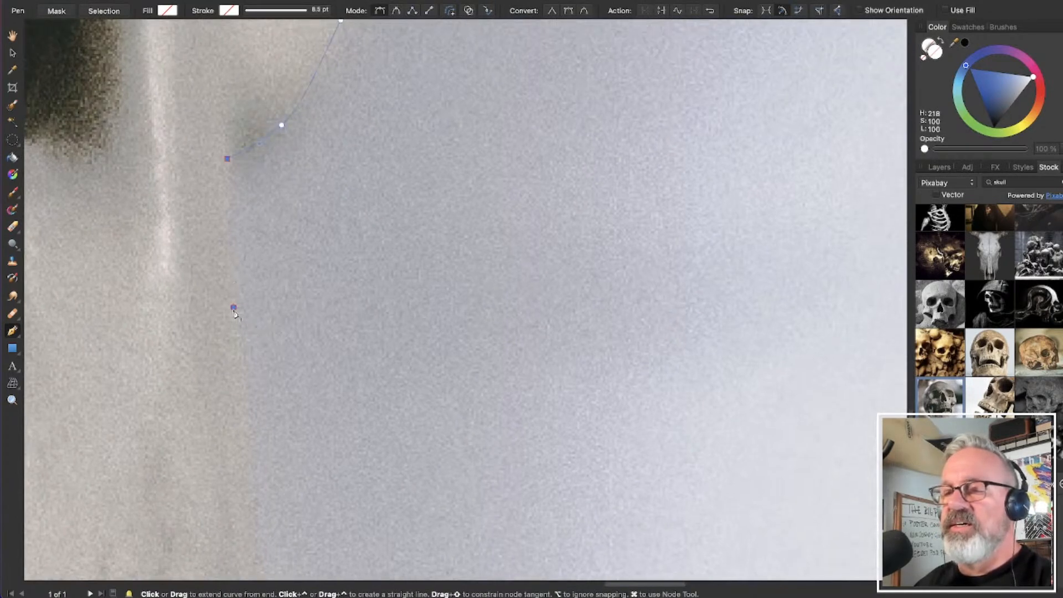
left_click_drag(233, 307, 241, 381)
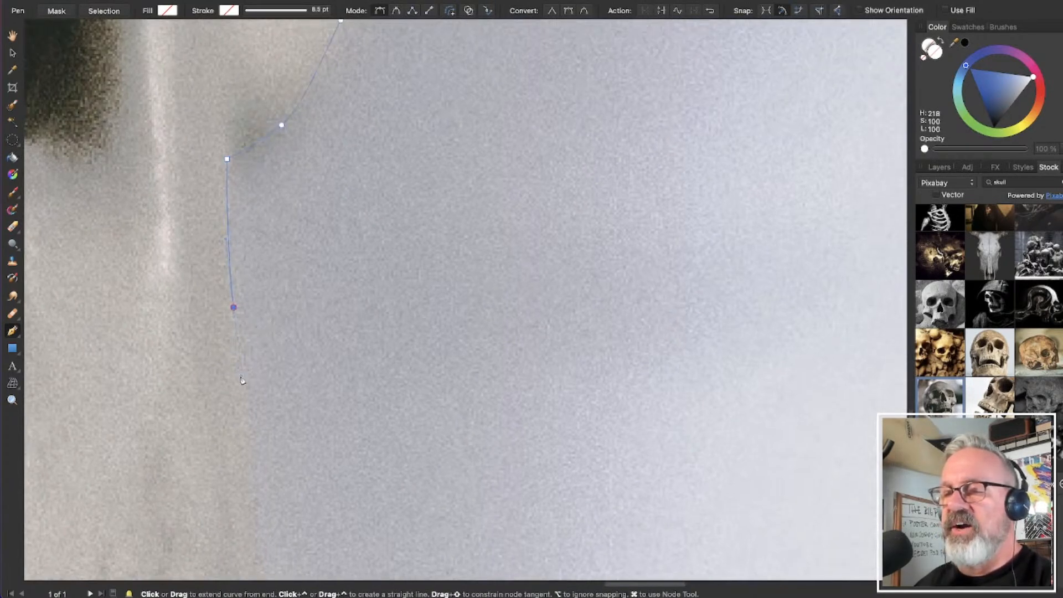
scroll(241, 380, "down", 5)
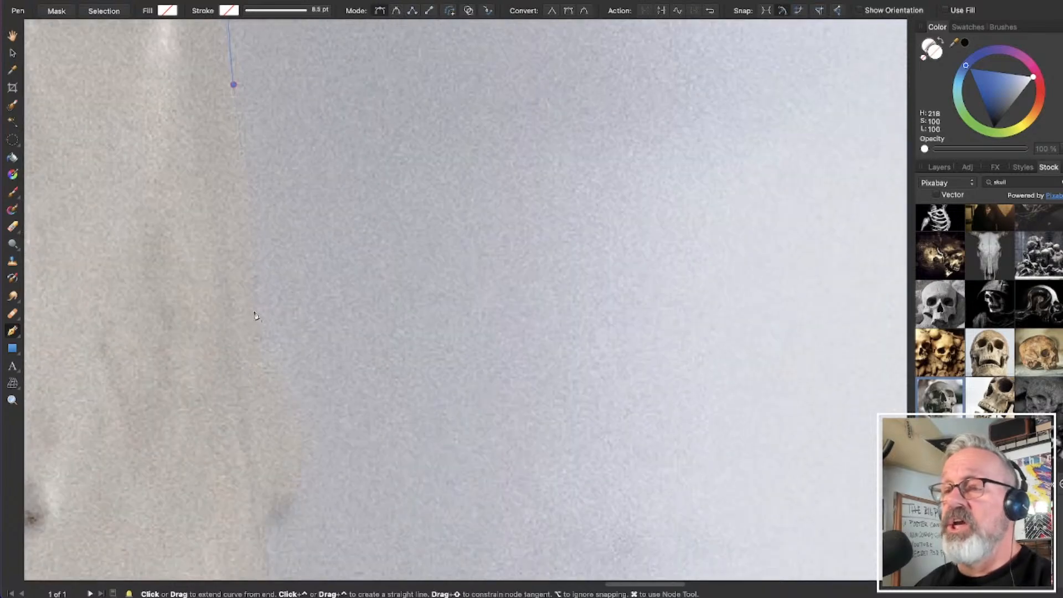
left_click_drag(255, 299, 264, 343)
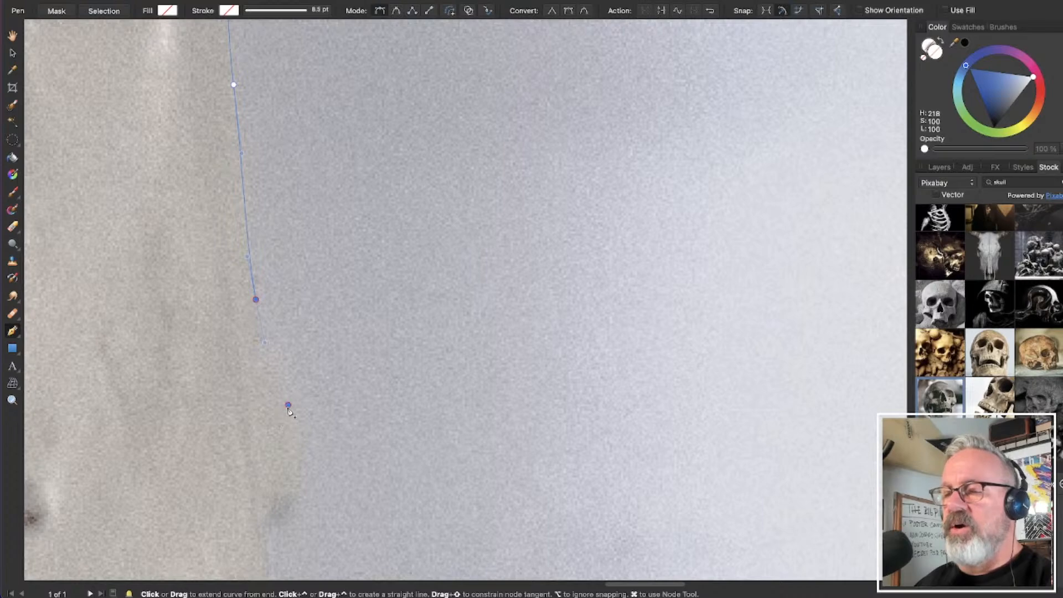
left_click_drag(287, 405, 292, 427)
Trace around the small bump on the lower jaw to a sharp notch node, and begin the curve towards the chin
scroll(289, 421, "down", 3)
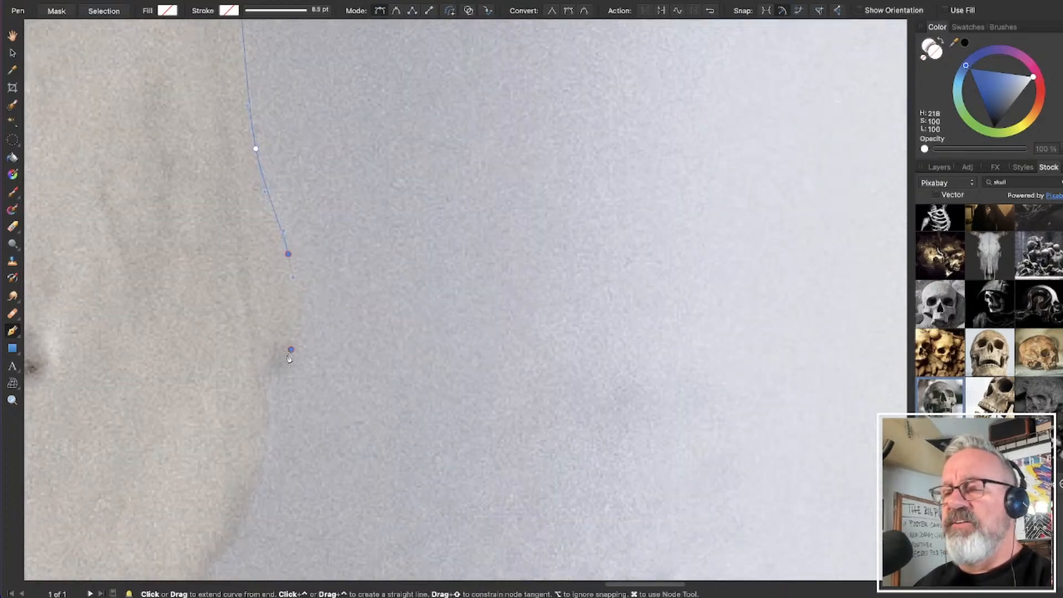
left_click_drag(291, 349, 282, 362)
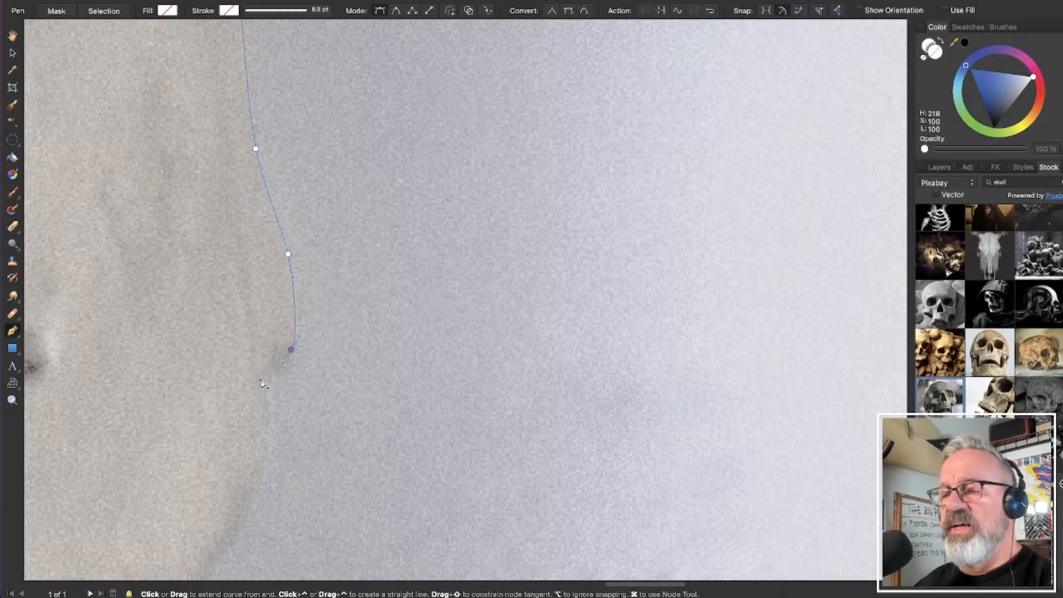
left_click(261, 379)
scroll(264, 382, "down", 3)
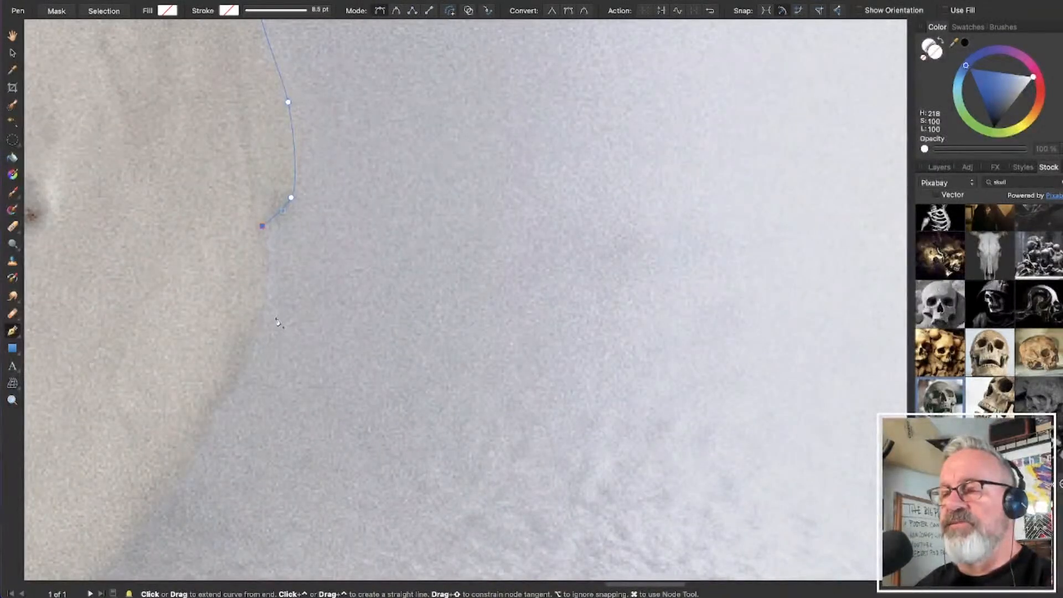
left_click_drag(253, 333, 233, 375)
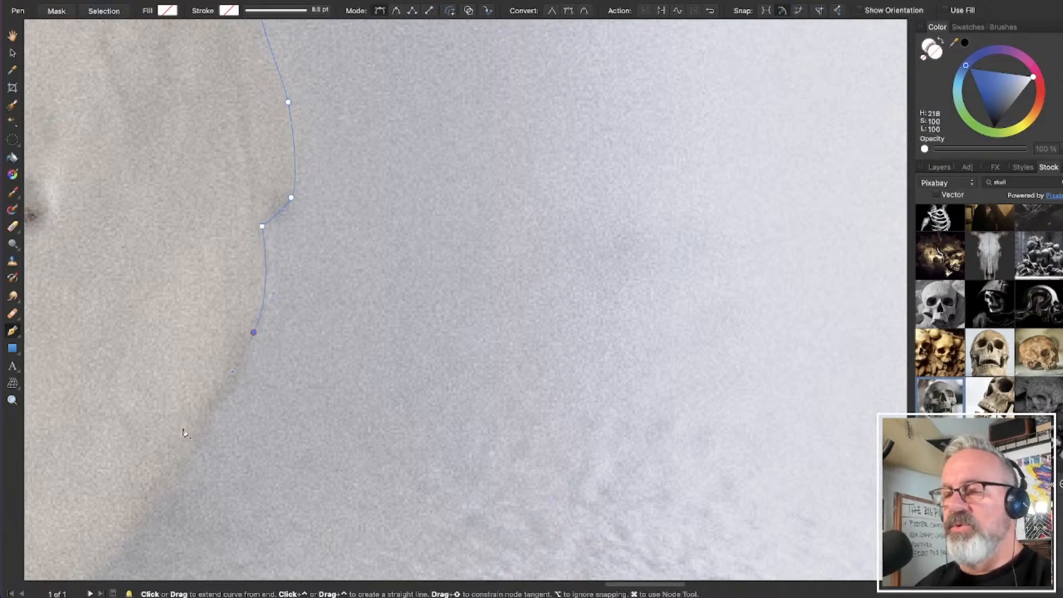
Continue the Pen path with curve nodes down the lower jaw and around the rounded corner onto the chin's underside
left_click_drag(204, 430, 192, 451)
scroll(189, 445, "down", 6)
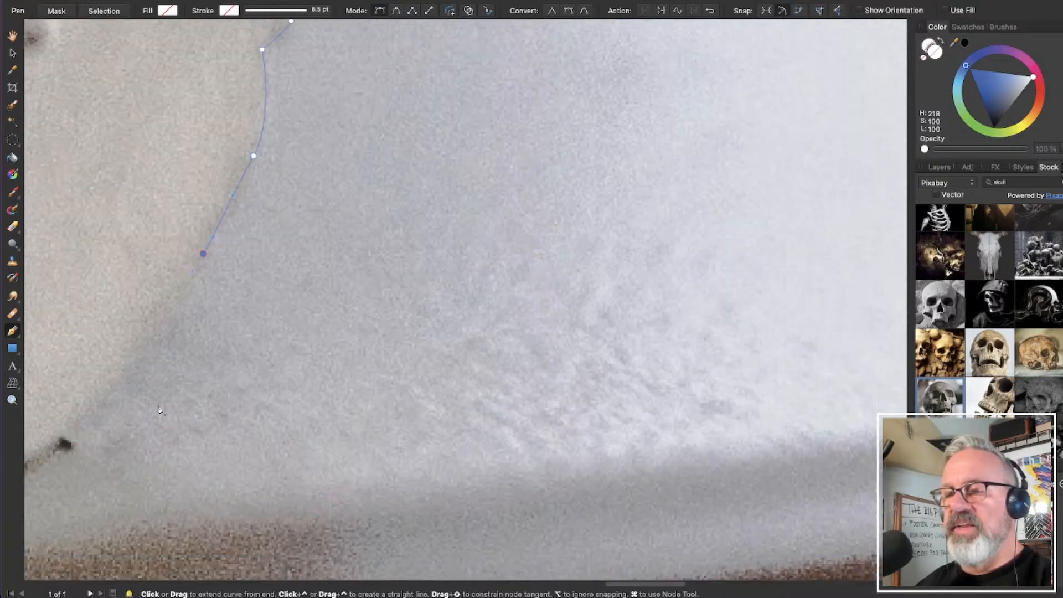
left_click_drag(78, 413, 63, 434)
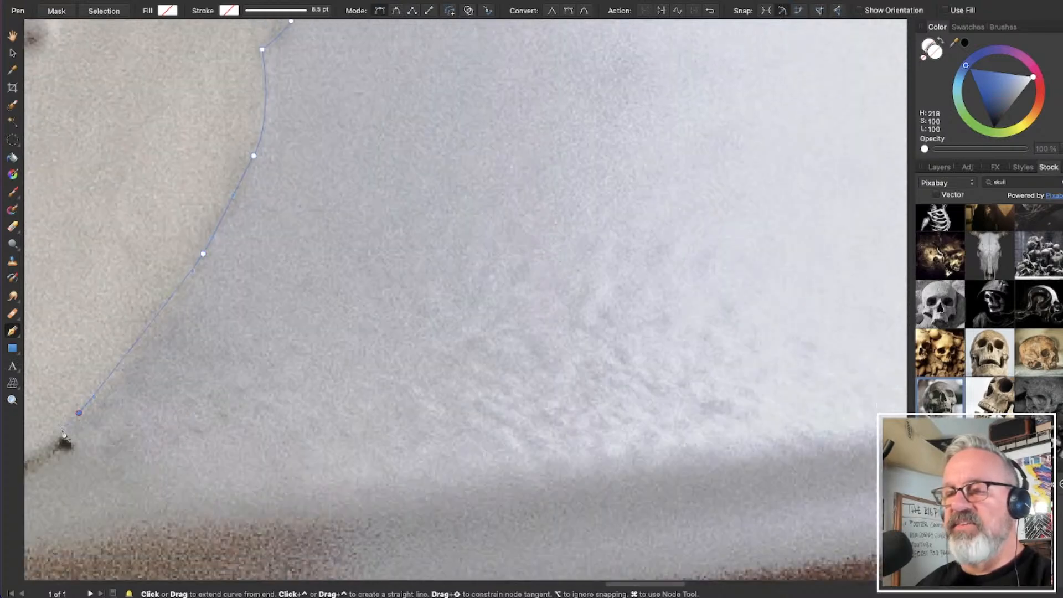
scroll(55, 438, "left", 10)
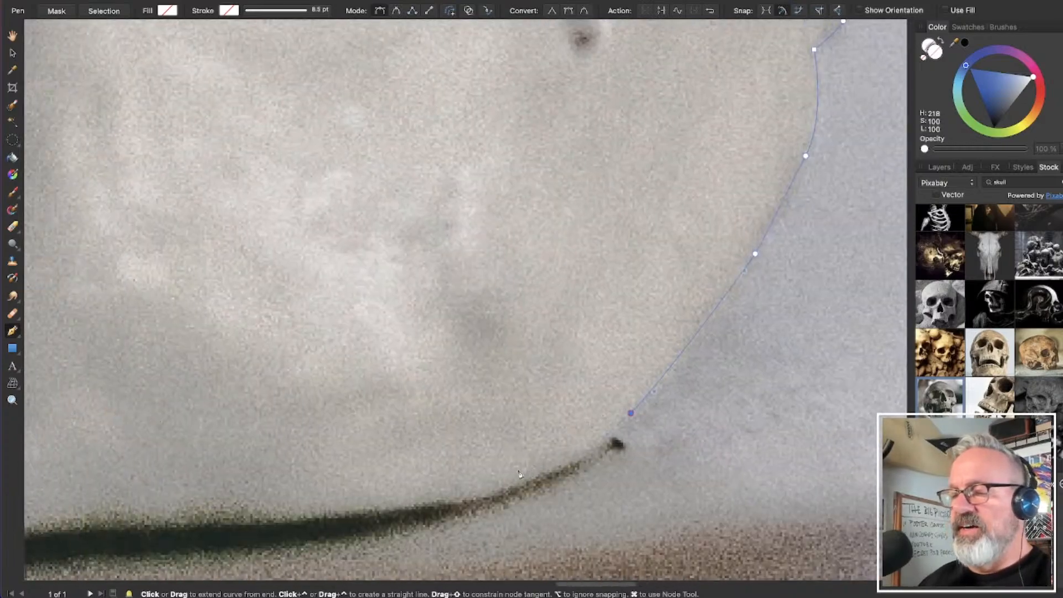
left_click_drag(481, 493, 414, 507)
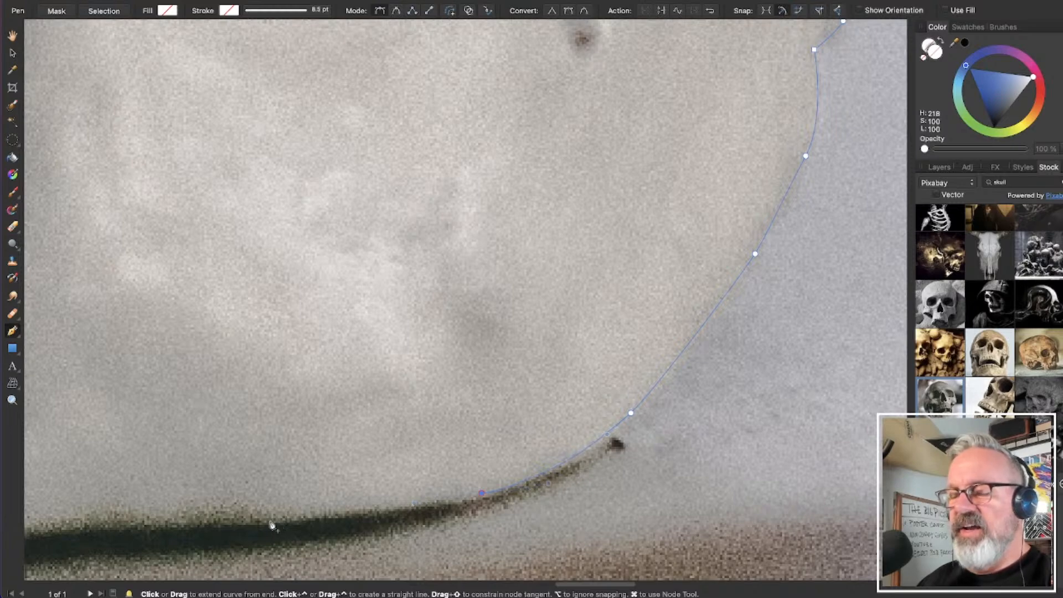
Trace the nearly flat underside of the chin, placing nodes along the upper edge of the dark shadow line
left_click_drag(268, 521, 215, 517)
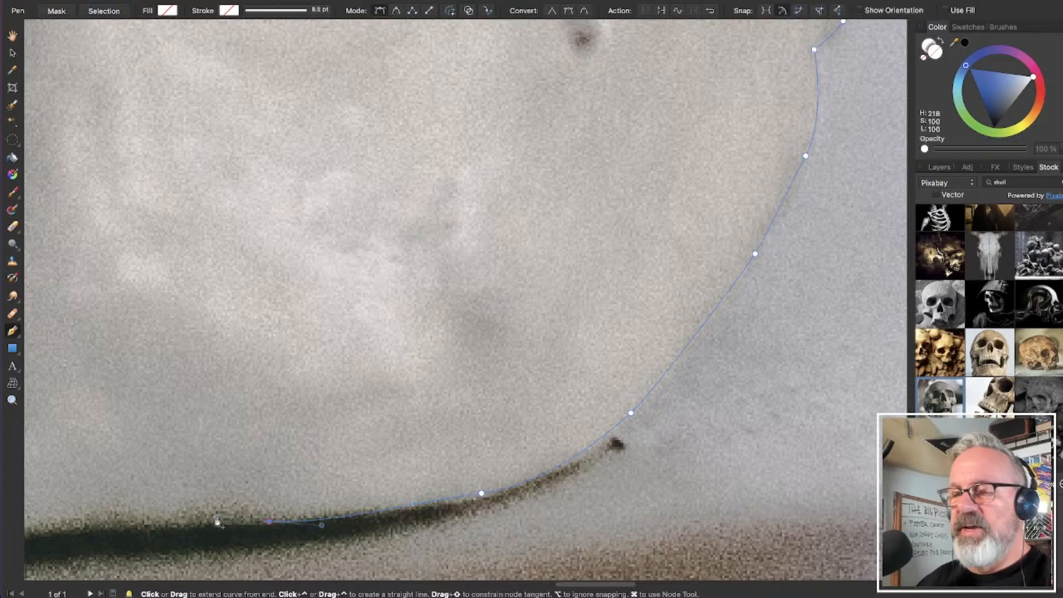
left_click_drag(96, 524, 70, 527)
scroll(127, 497, "left", 10)
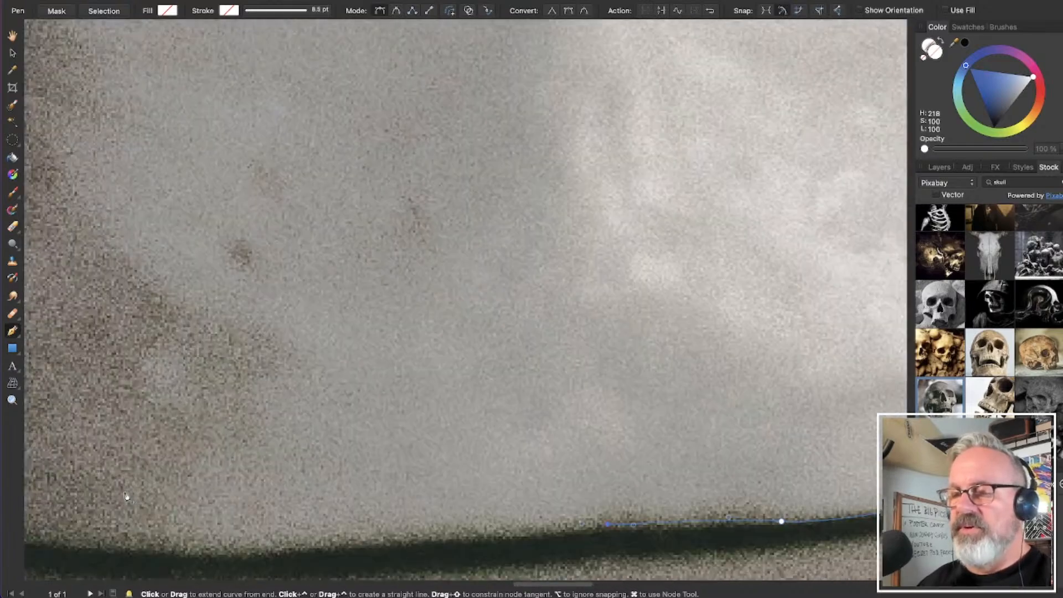
scroll(855, 411, "down", 3)
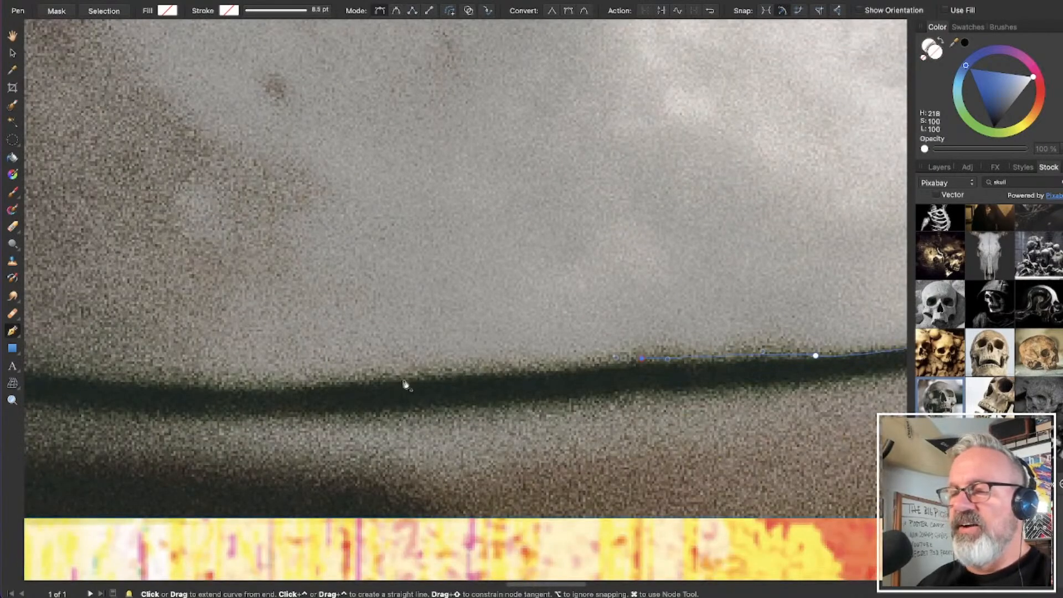
left_click(391, 376)
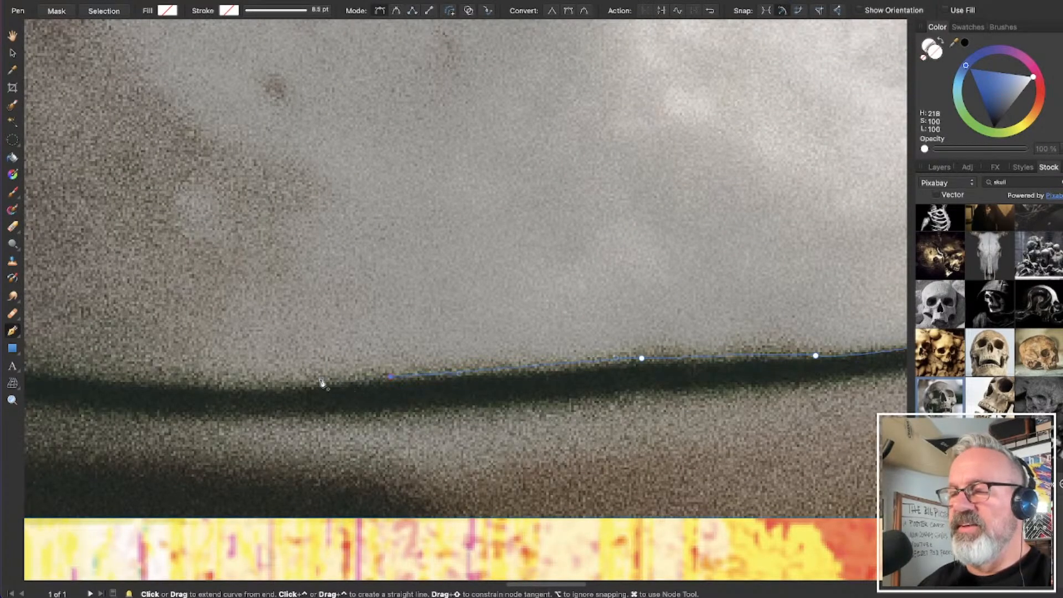
Extend the Pen path with long curve nodes where the chin's underside begins rising above the dark shadow
scroll(227, 380, "left", 10)
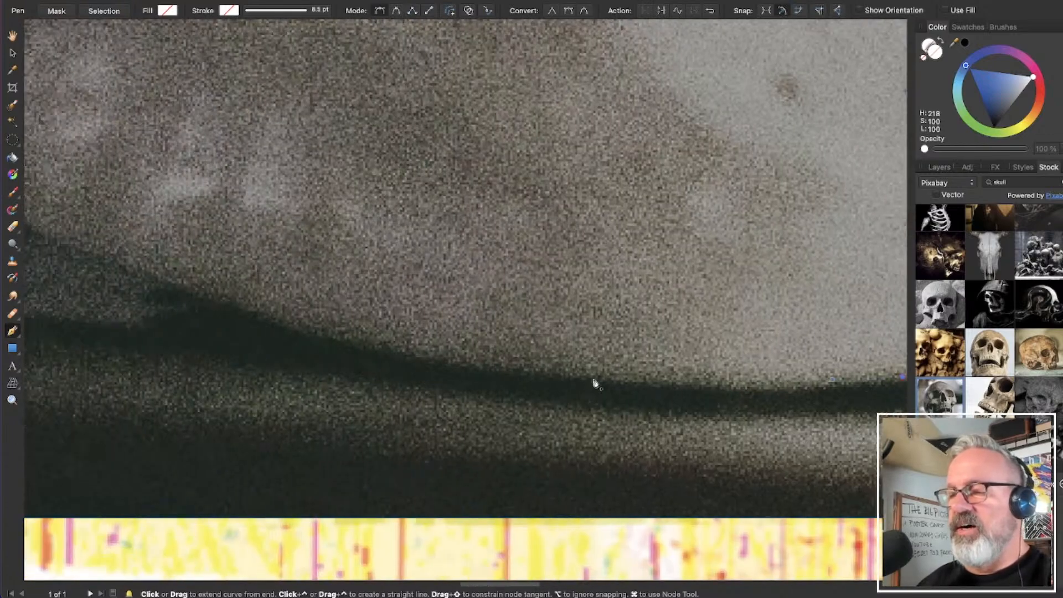
left_click_drag(594, 381, 503, 371)
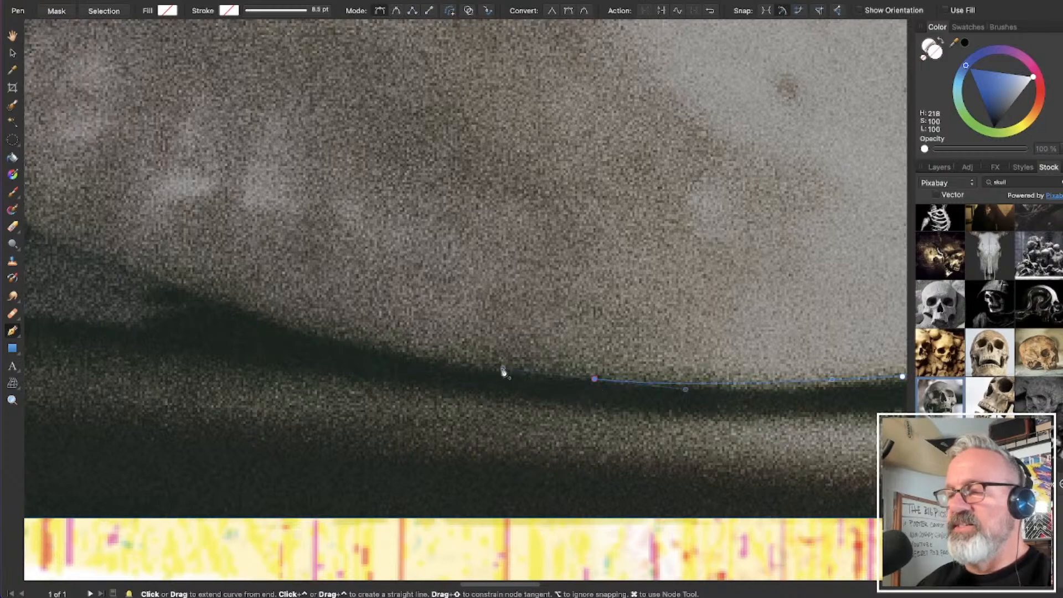
scroll(237, 308, "down", 3)
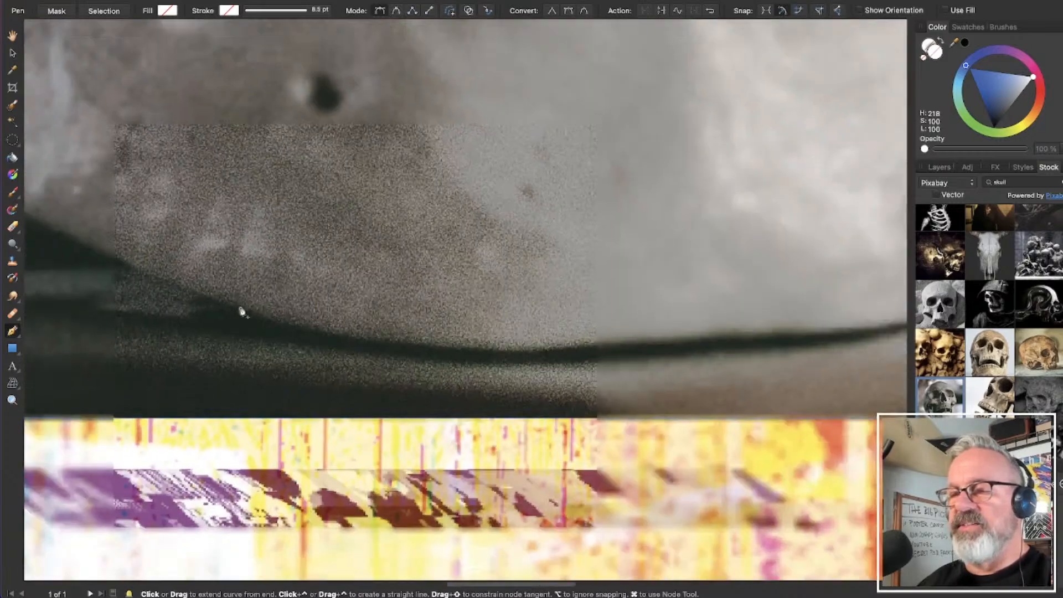
scroll(223, 305, "up", 3)
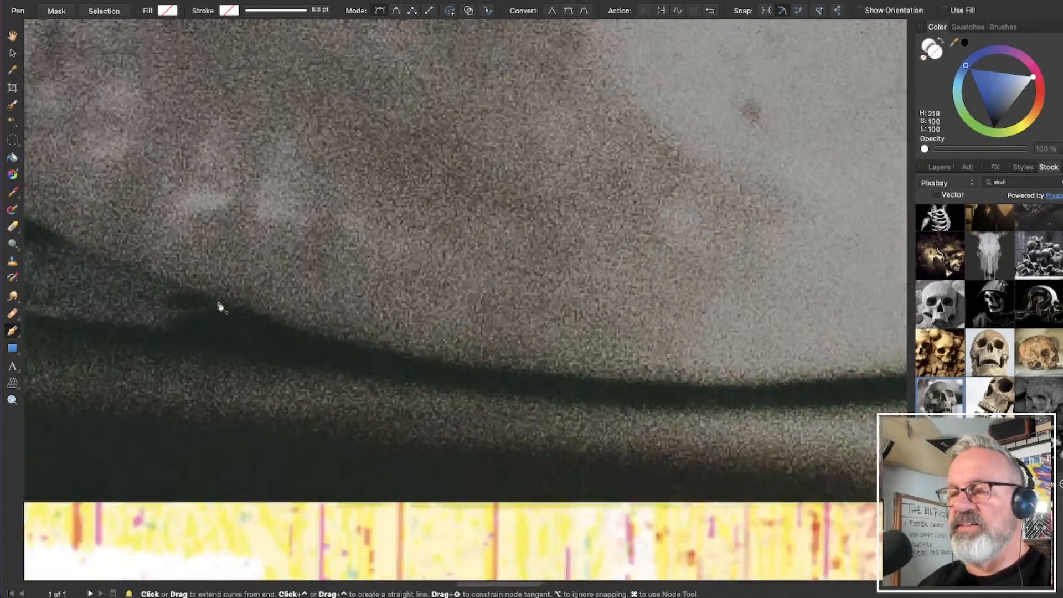
left_click_drag(223, 304, 79, 248)
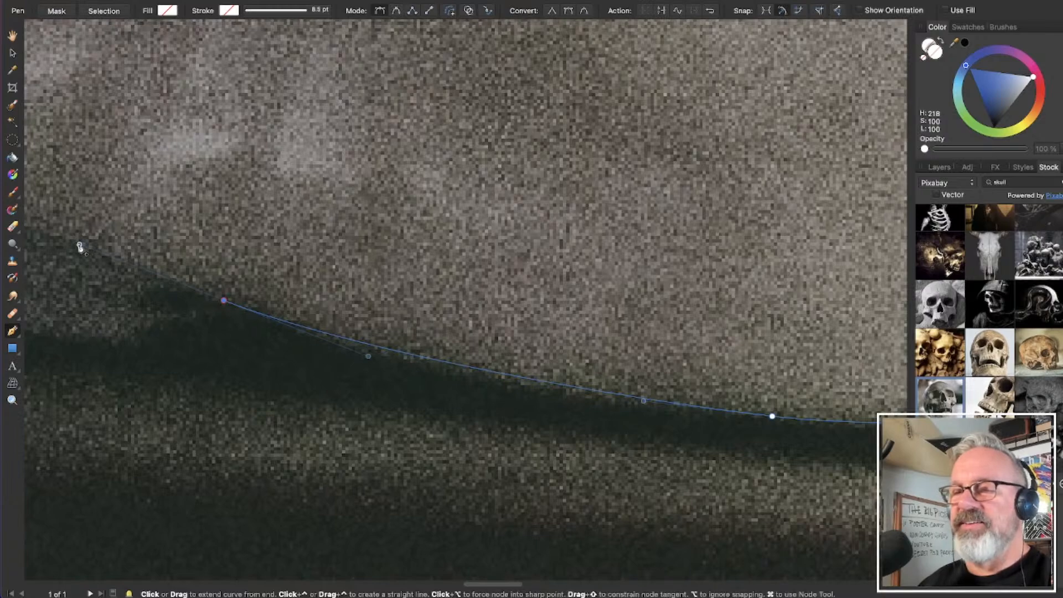
Trace the diagonal lower jaw edge up along the dark shadow to where the shadow meets the light background
scroll(78, 244, "left", 10)
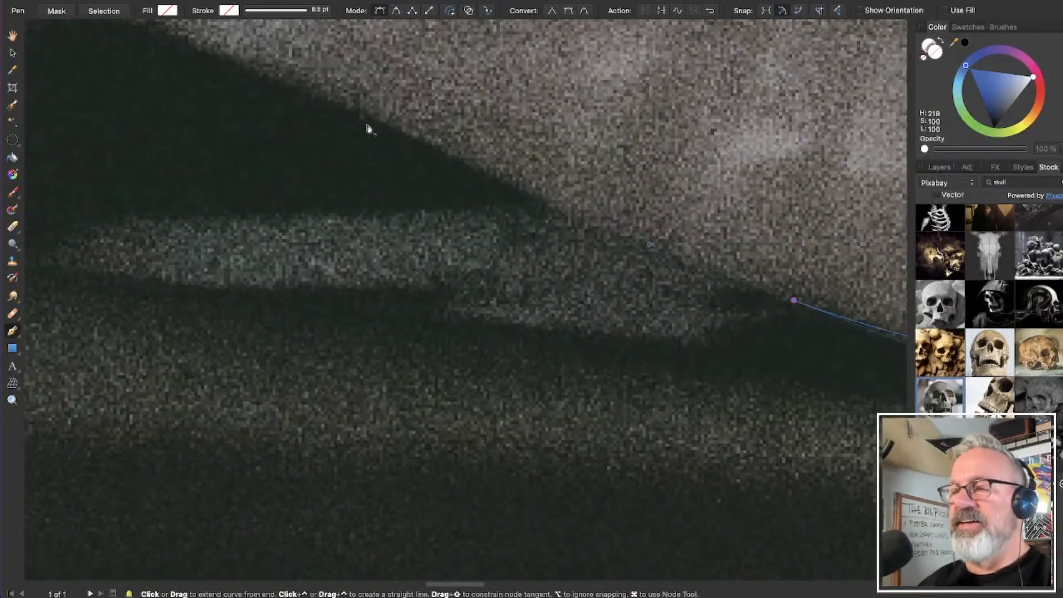
left_click(335, 99)
left_click_drag(336, 98, 287, 80)
scroll(287, 80, "down", 3)
scroll(215, 114, "up", 3)
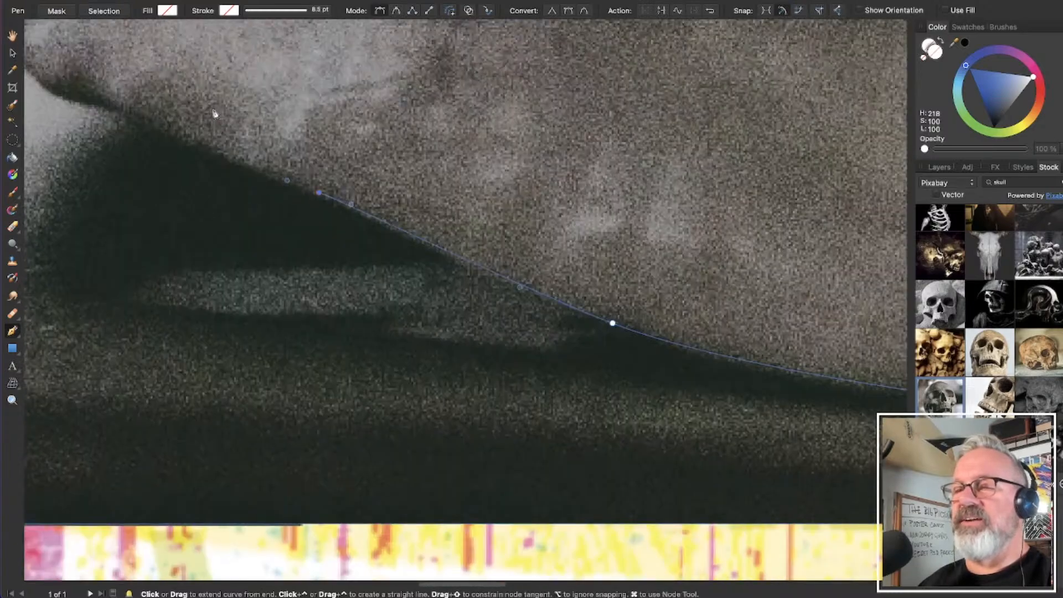
scroll(214, 114, "down", 3)
scroll(186, 134, "up", 4)
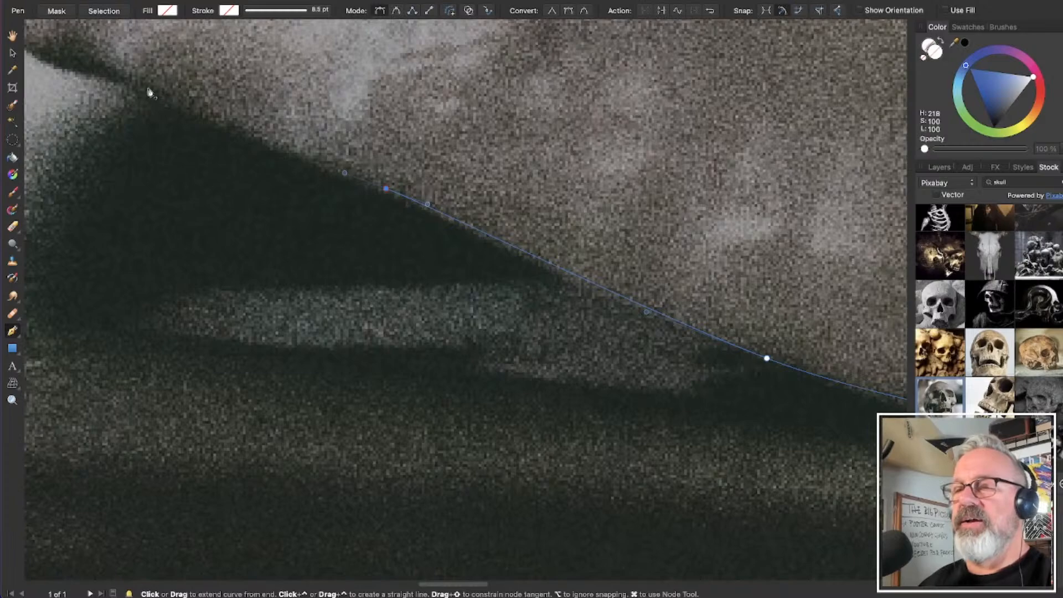
left_click_drag(148, 88, 106, 77)
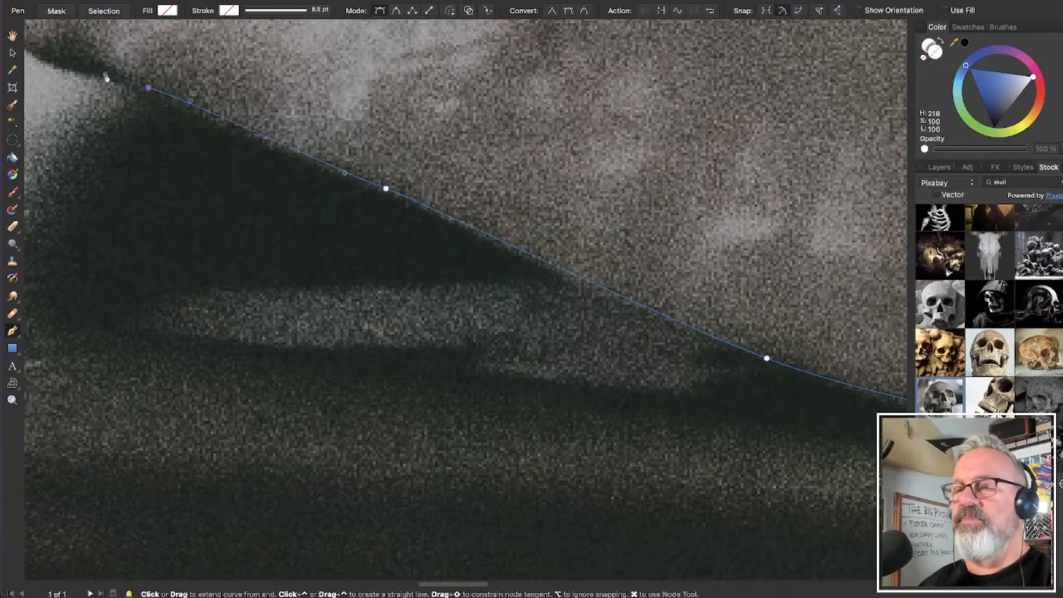
Curve the Pen path around the jaw's rounded back corner and up onto its steep rear edge
scroll(107, 79, "left", 10)
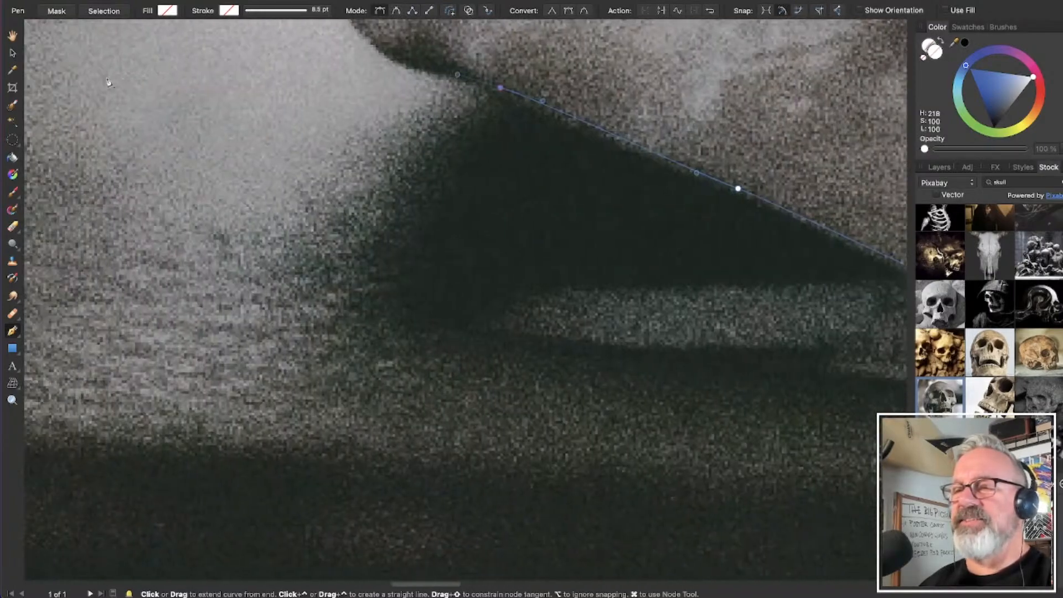
scroll(329, 158, "up", 4)
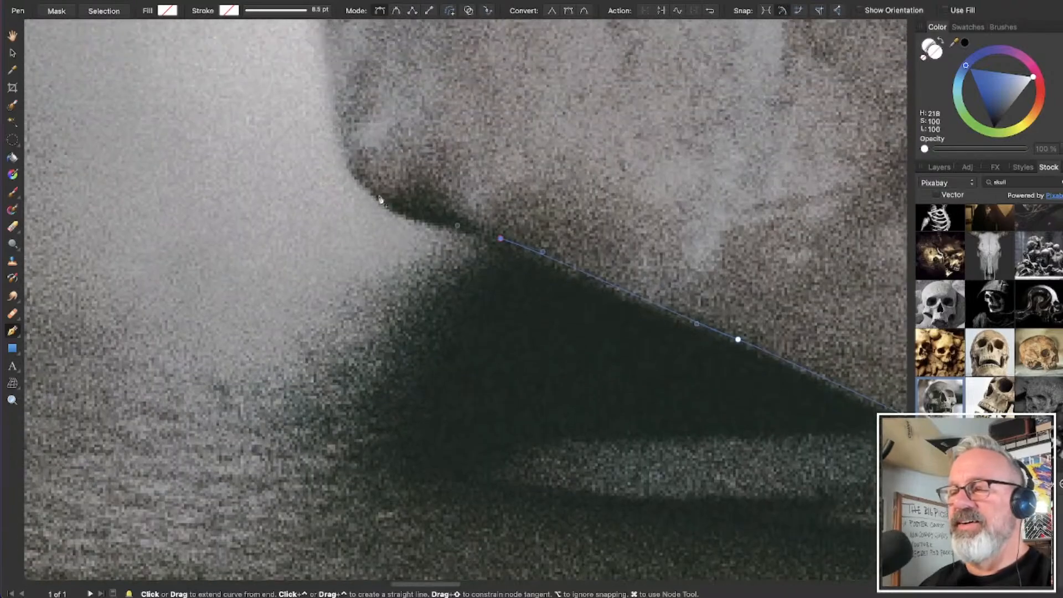
left_click_drag(380, 203, 350, 181)
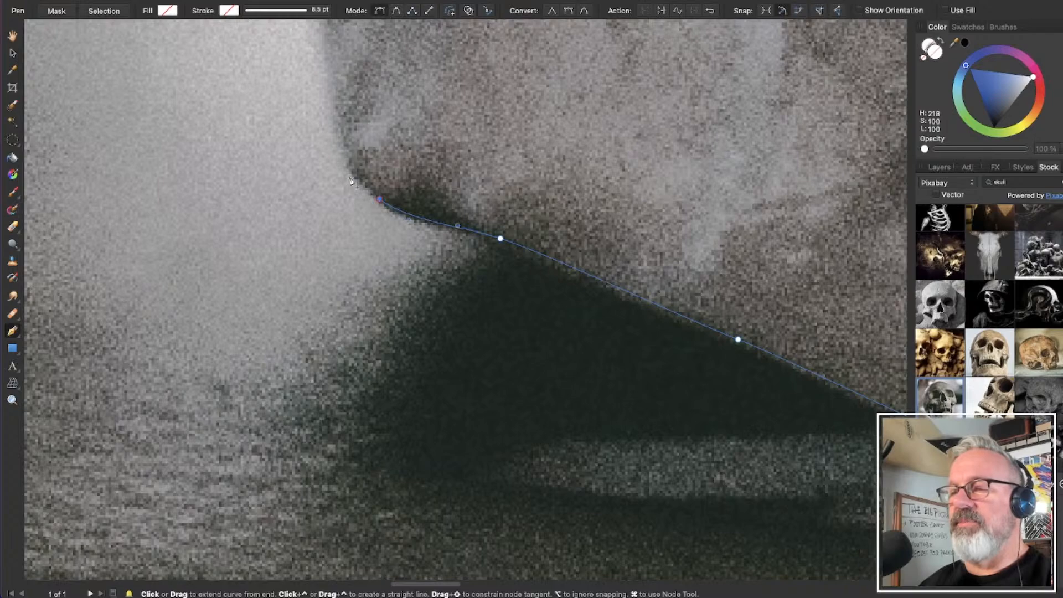
scroll(346, 177, "up", 2)
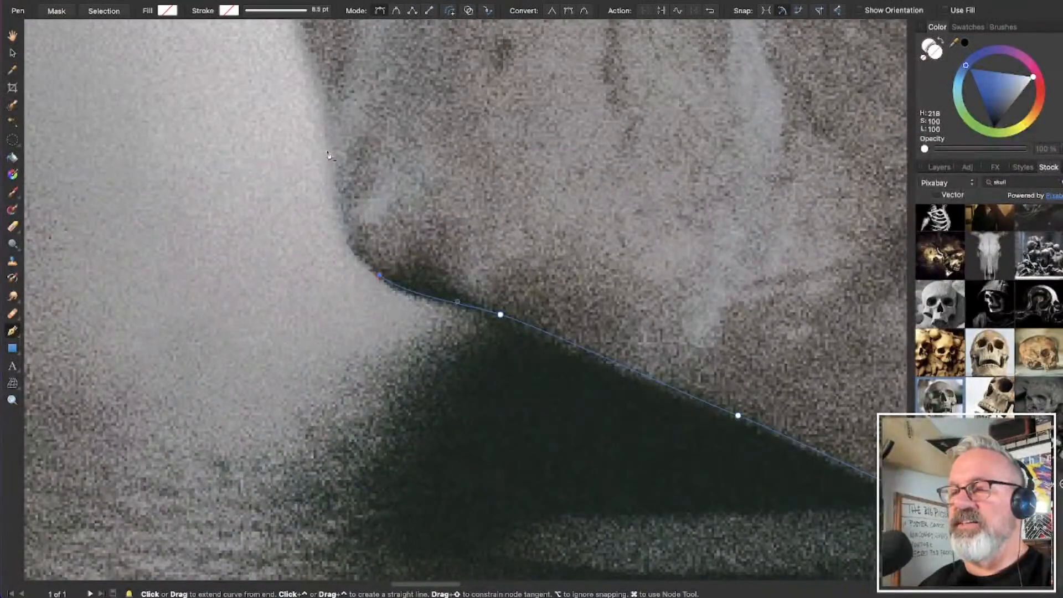
left_click_drag(328, 151, 329, 111)
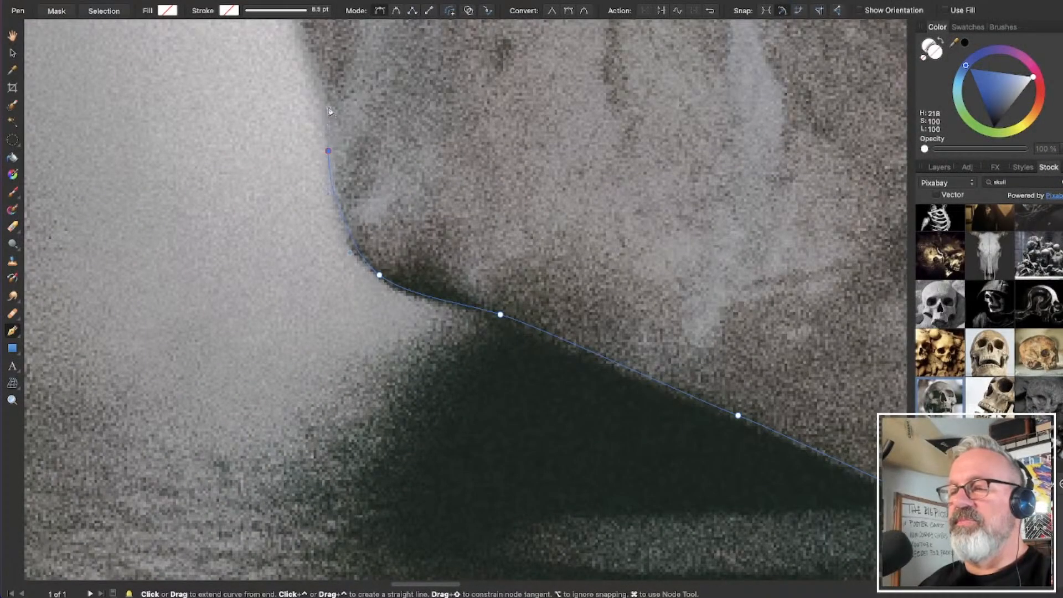
Trace up the jaw's rear edge and close the path on its starting node at the dark notch
scroll(314, 133, "up", 4)
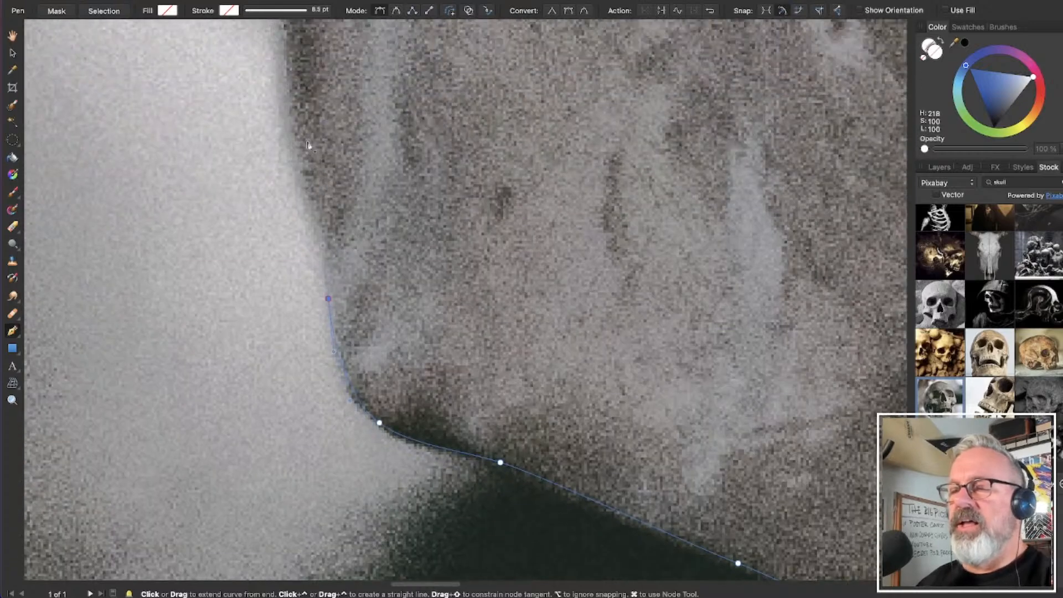
left_click(303, 192)
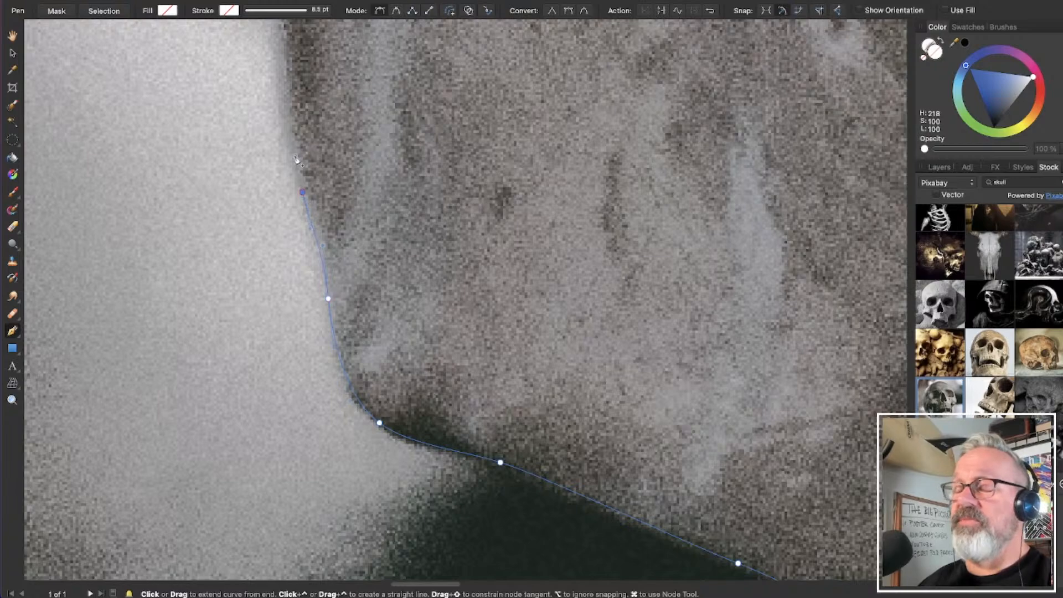
scroll(299, 166, "up", 4)
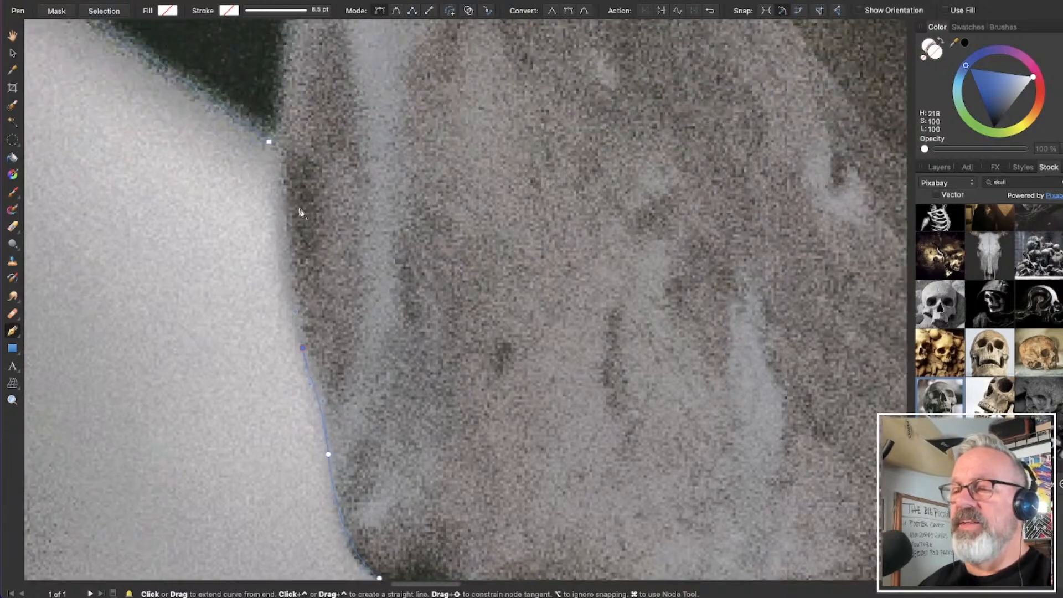
left_click(282, 250)
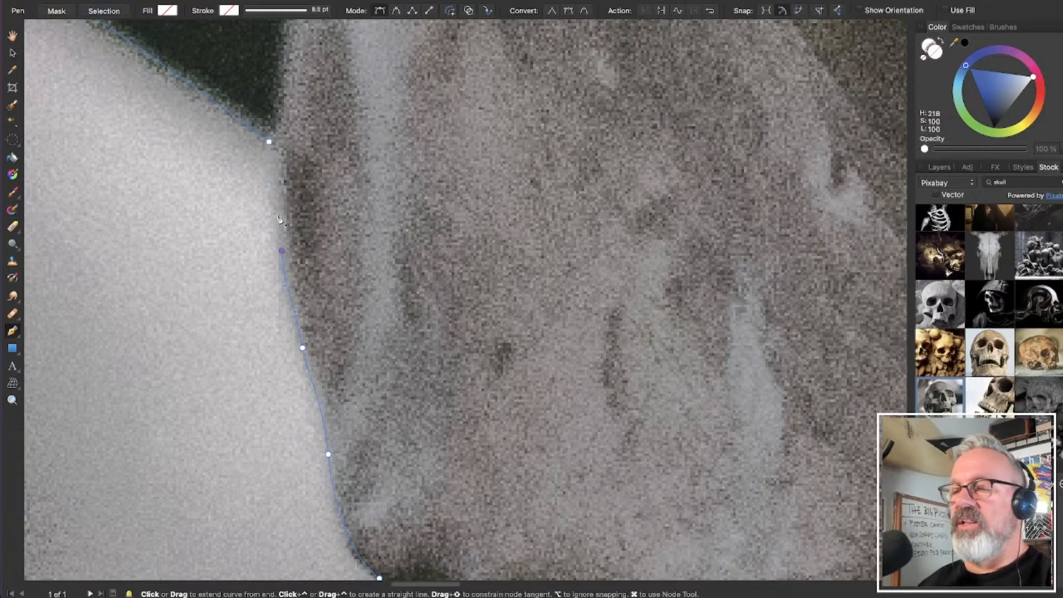
left_click(269, 143)
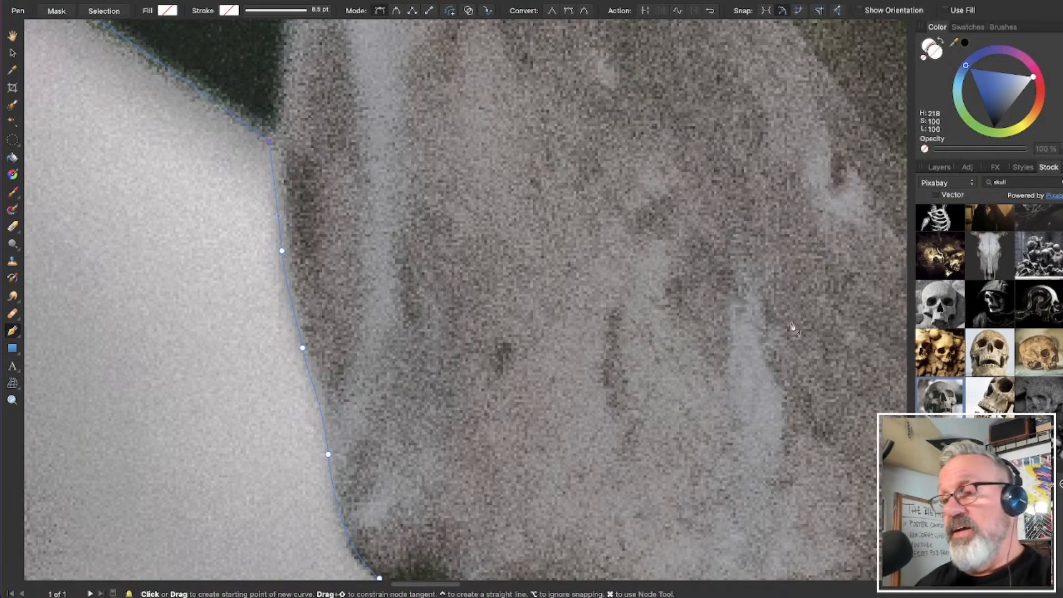
Check the closed outline around the whole skull and convert the path to a selection
scroll(710, 295, "down", 2)
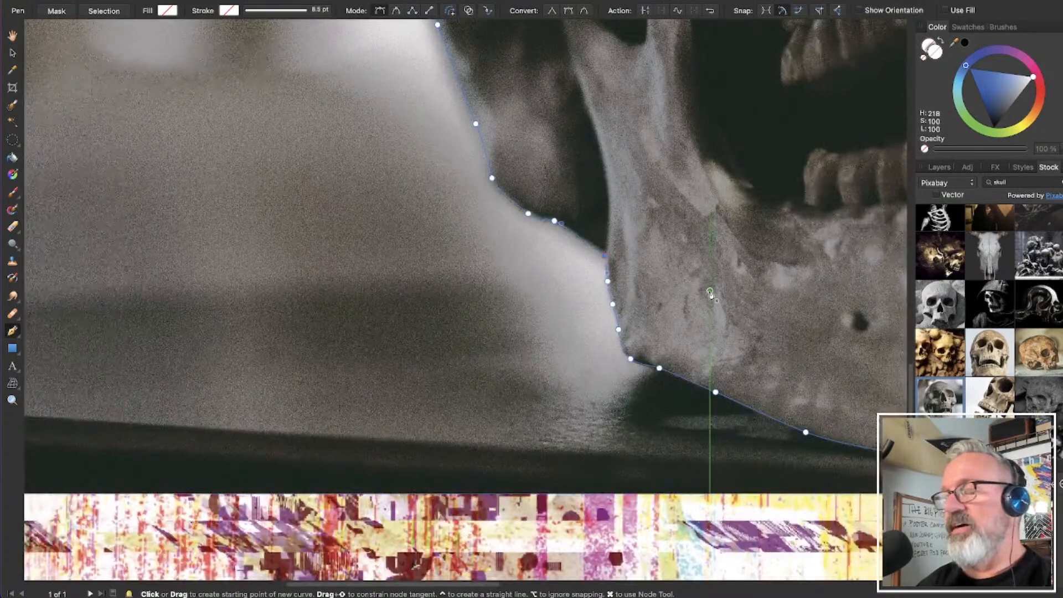
scroll(710, 295, "down", 5)
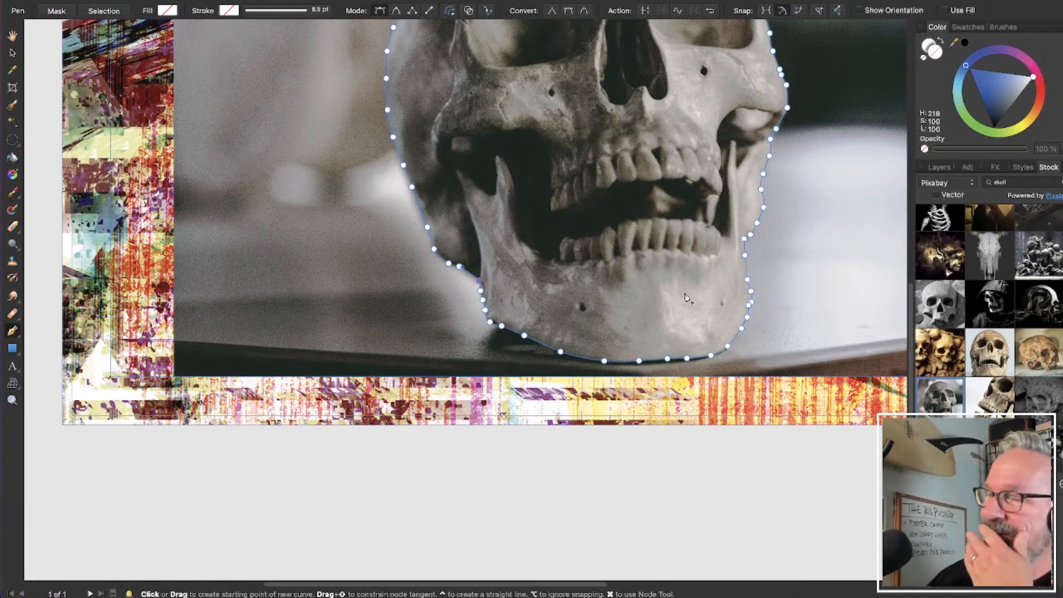
scroll(687, 297, "right", 10)
scroll(415, 265, "up", 4)
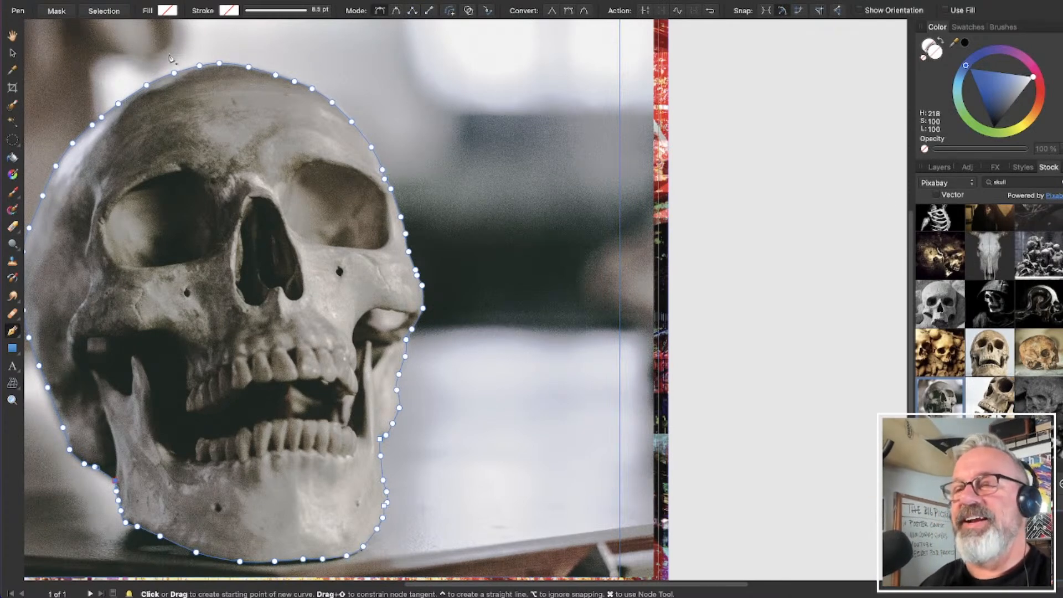
left_click(105, 11)
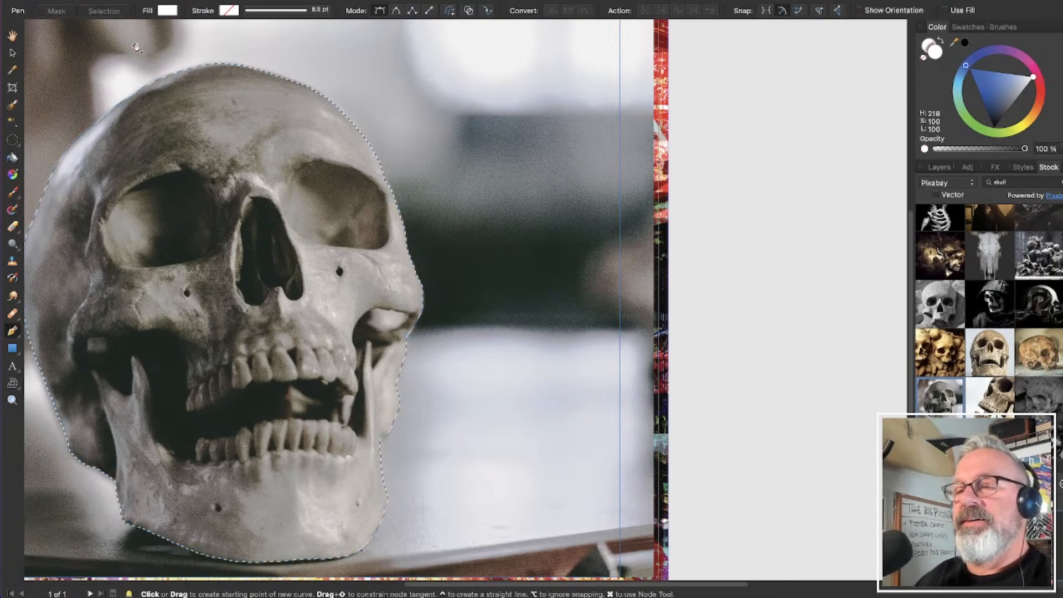
scroll(231, 218, "left", 5)
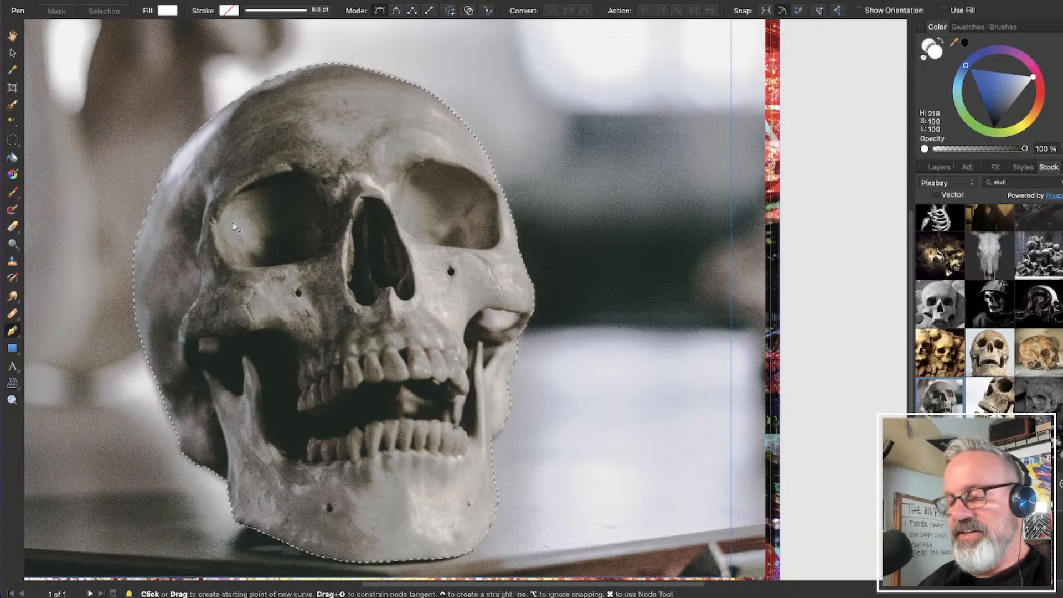
Rasterize the skull photo layer, cut the selected skull out of it, and paste it as its own layer
key("super")
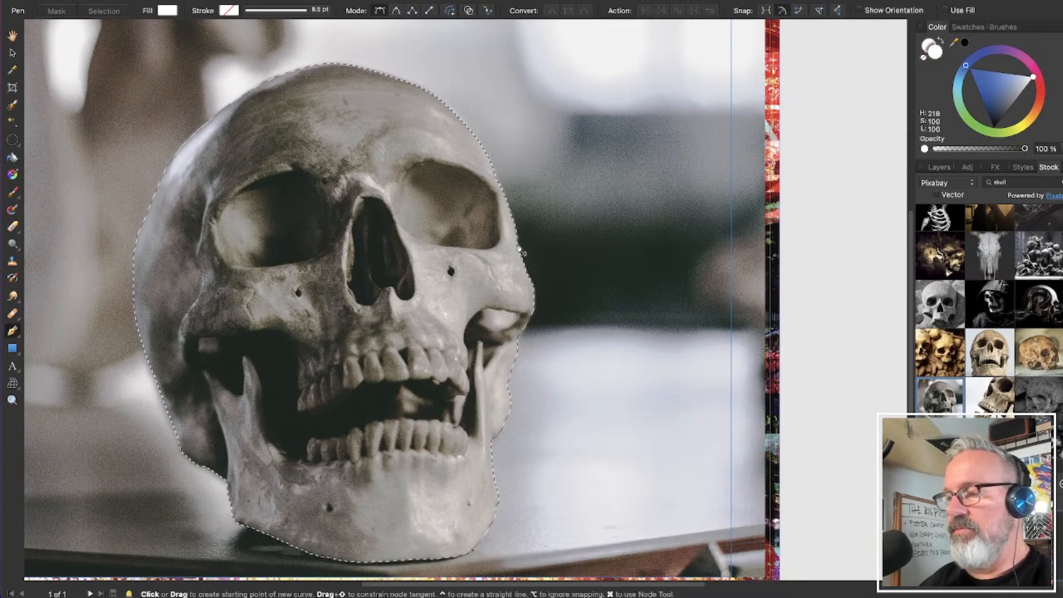
left_click(940, 168)
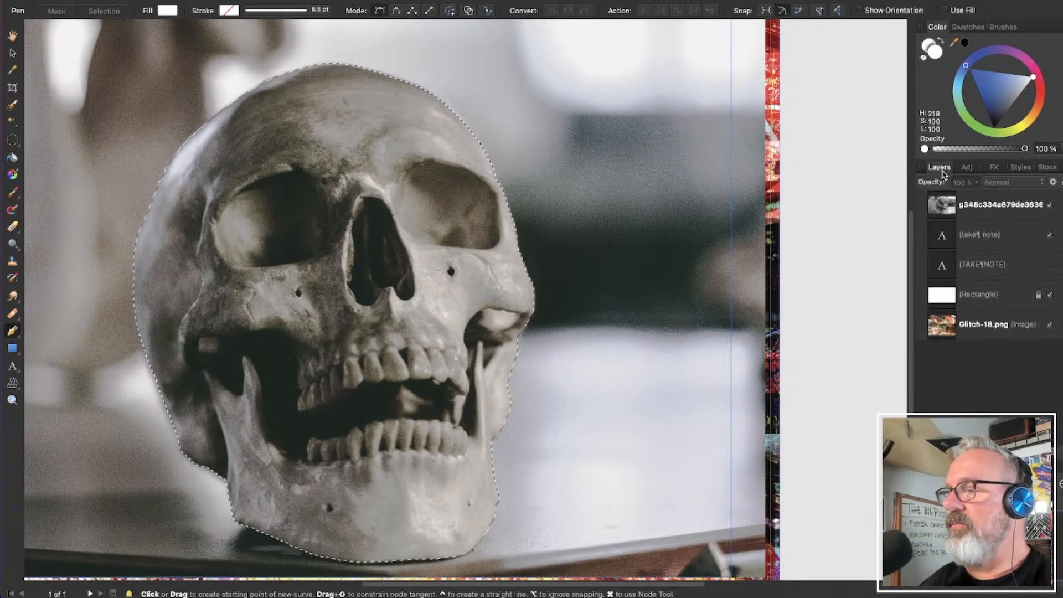
right_click(942, 209)
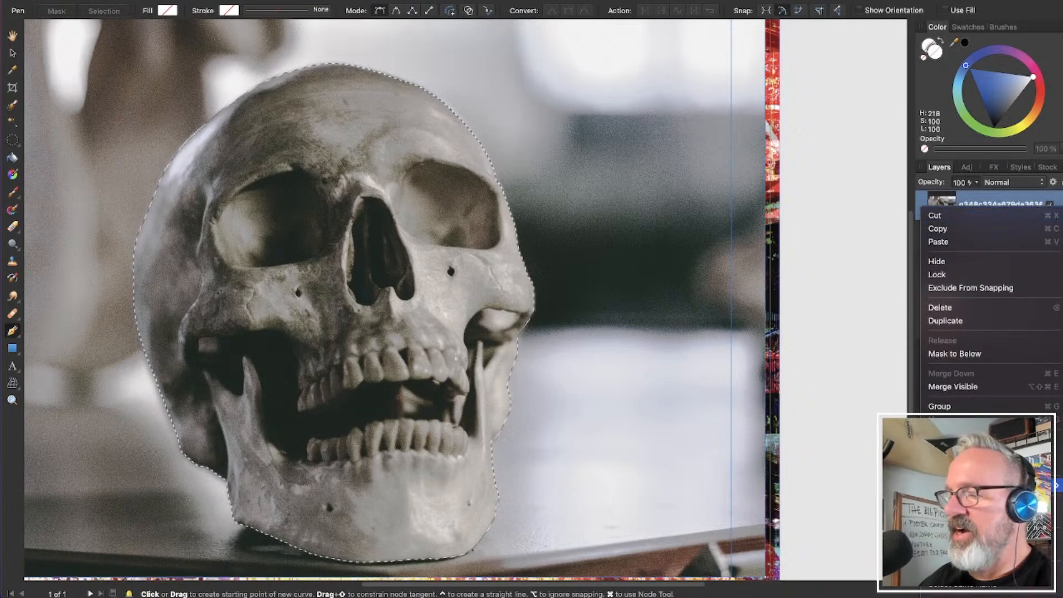
left_click(960, 452)
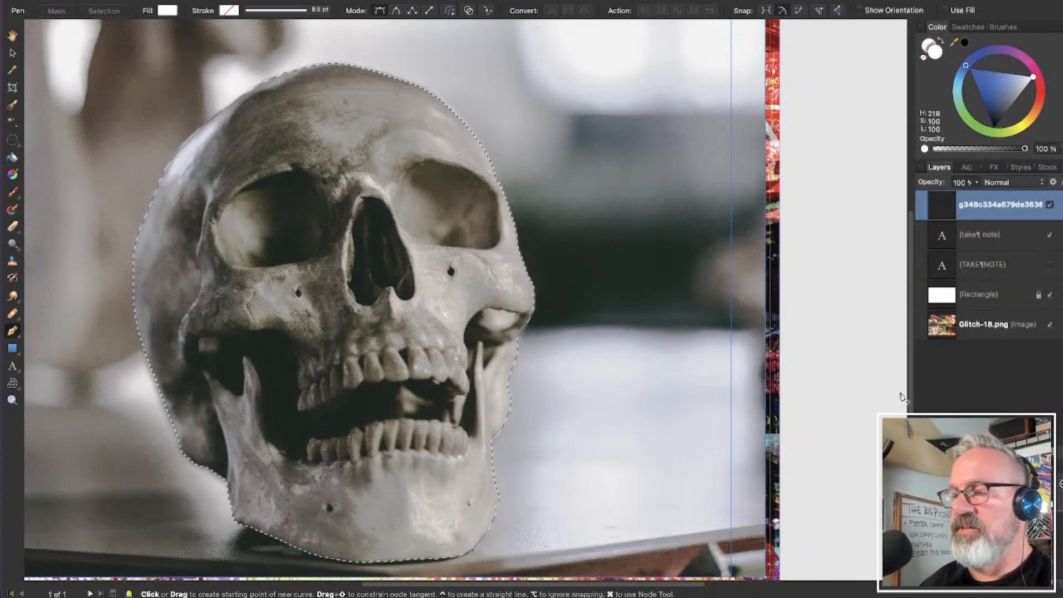
key("Delete")
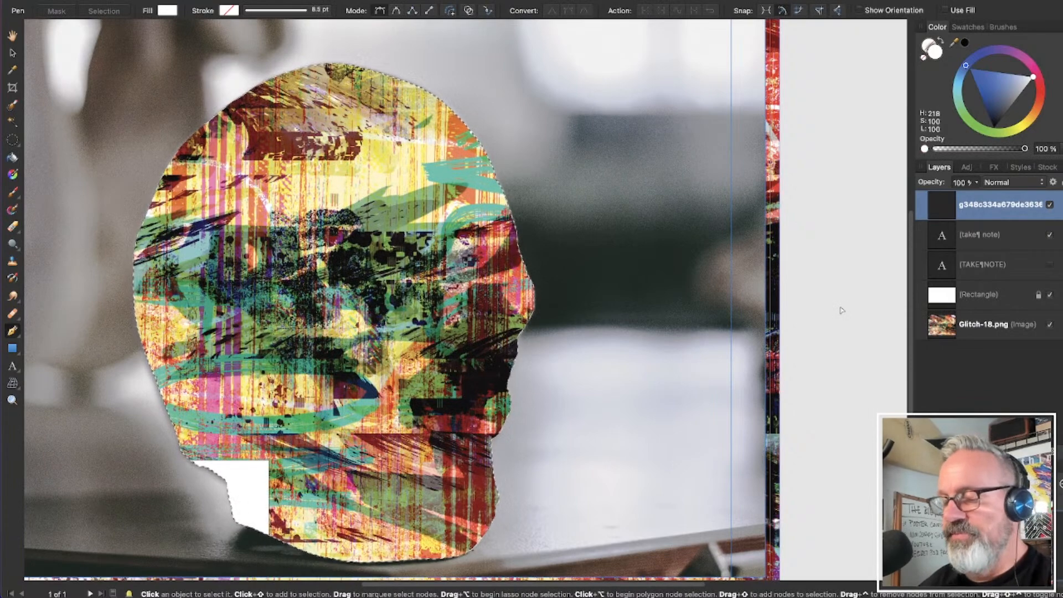
key("super+v")
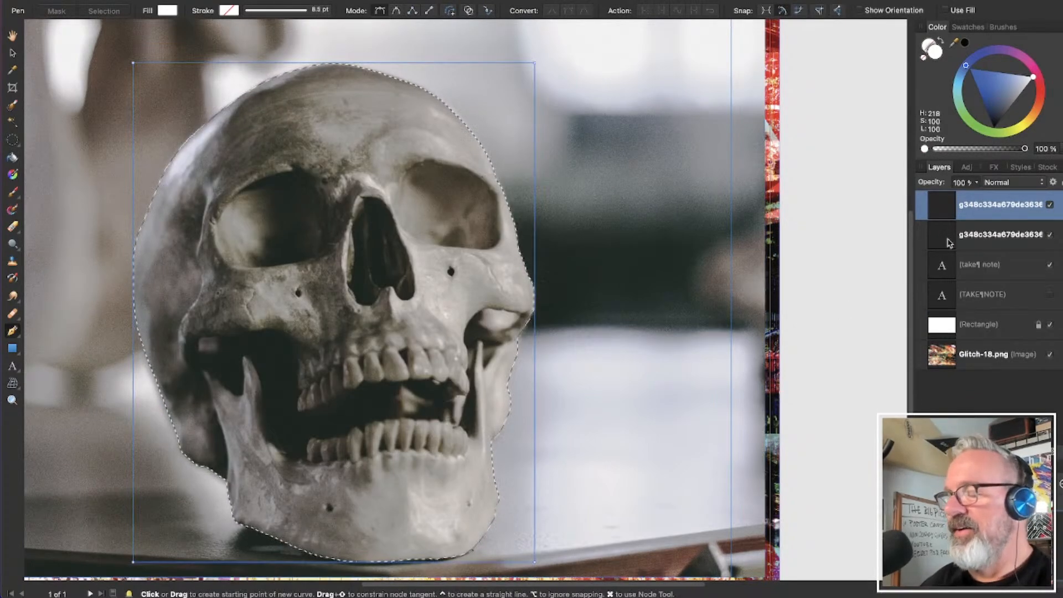
Delete the leftover background photo layer beneath the skull cutout and view the whole poster
left_click(948, 238)
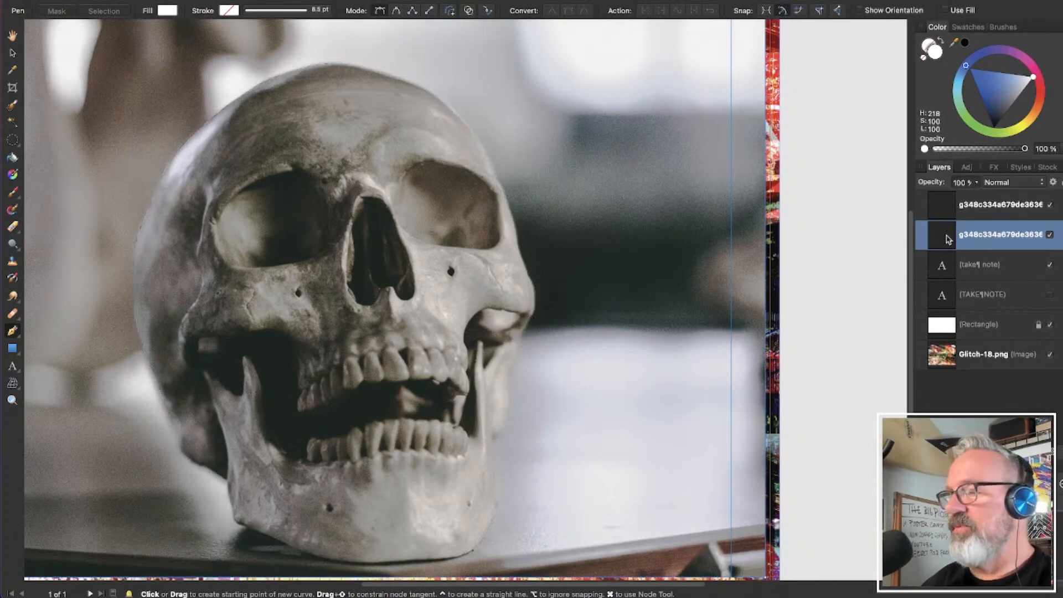
key("Delete")
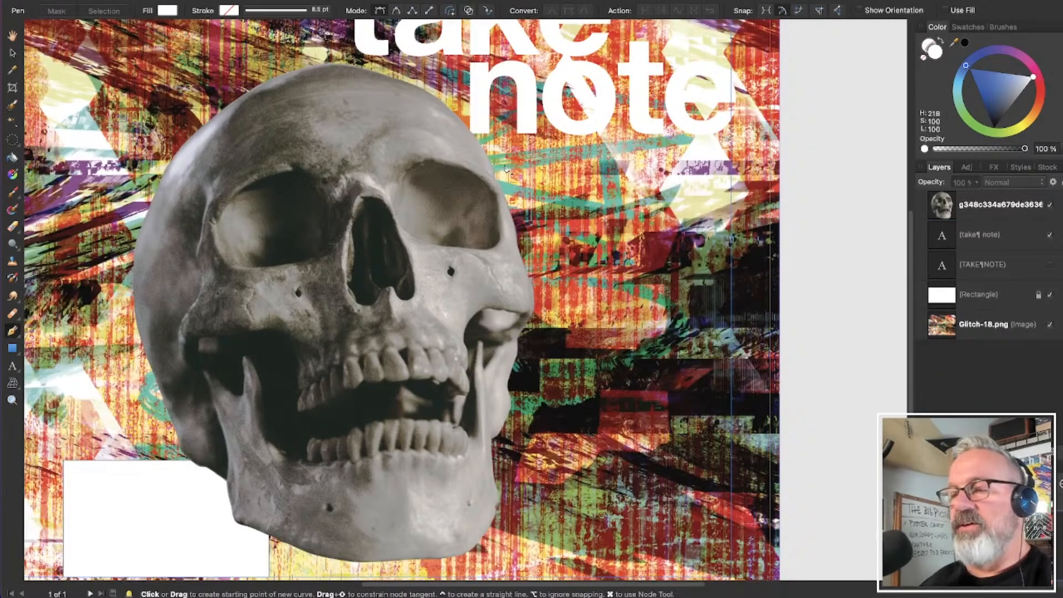
key("super+0")
scroll(373, 230, "down", 5)
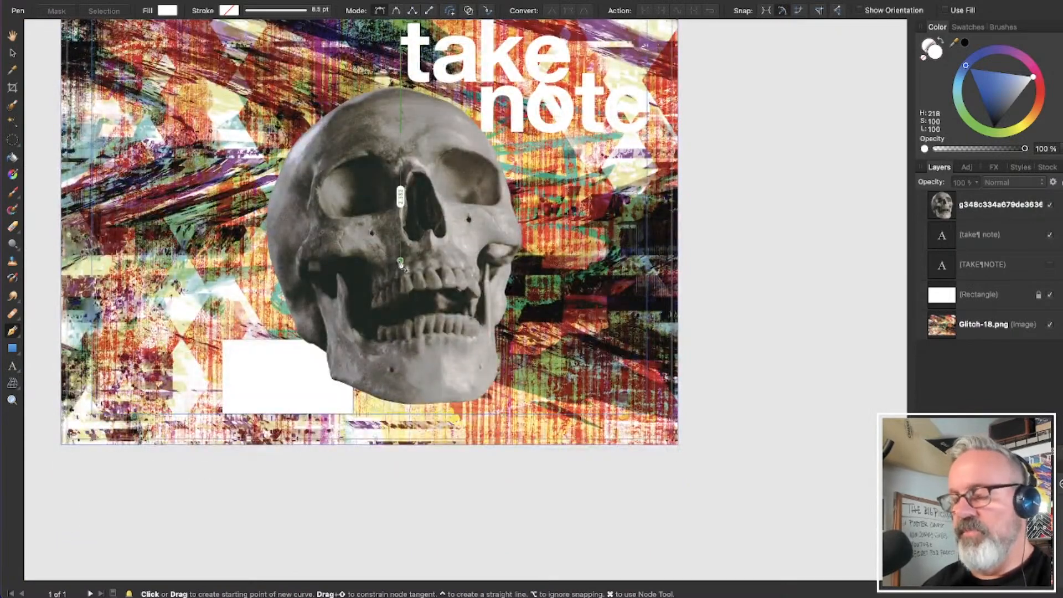
Move the skull below and partly behind the "note" text, placing its layer between the white rectangle and Glitch-18.png
key("v")
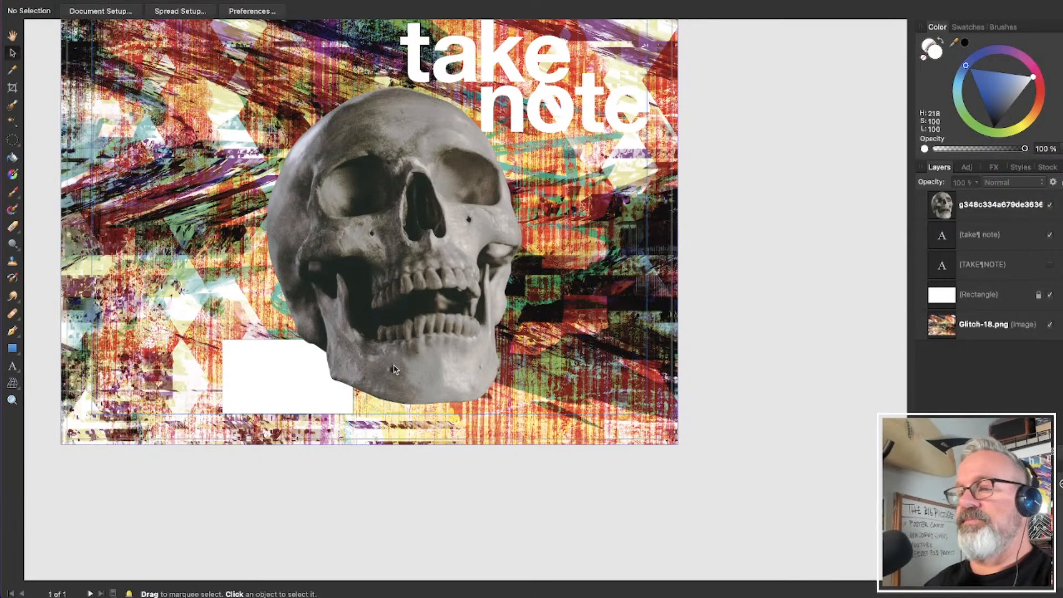
left_click(401, 294)
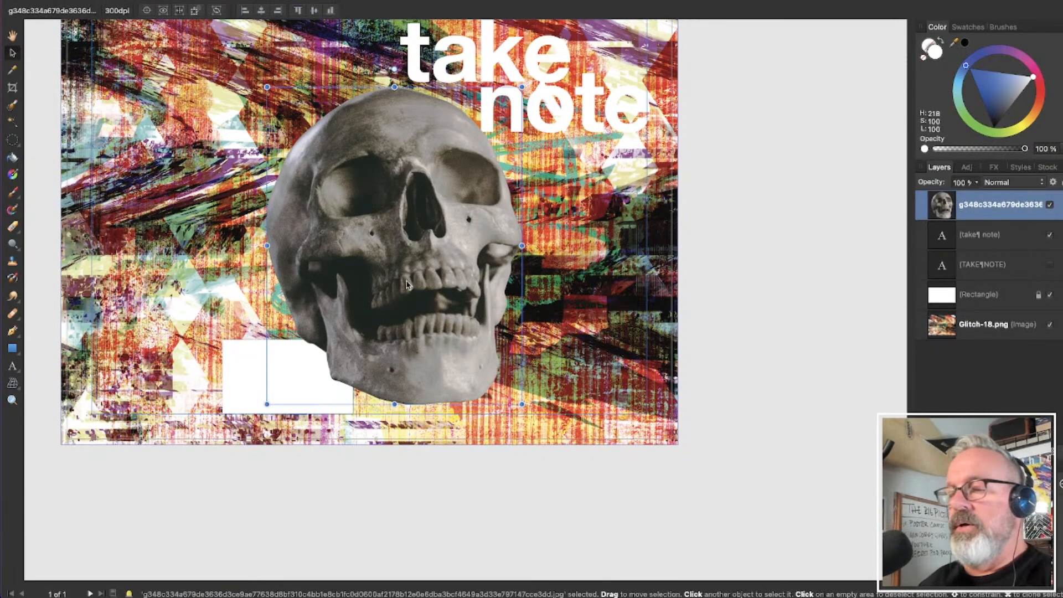
left_click_drag(408, 285, 443, 312)
left_click_drag(974, 207, 980, 301)
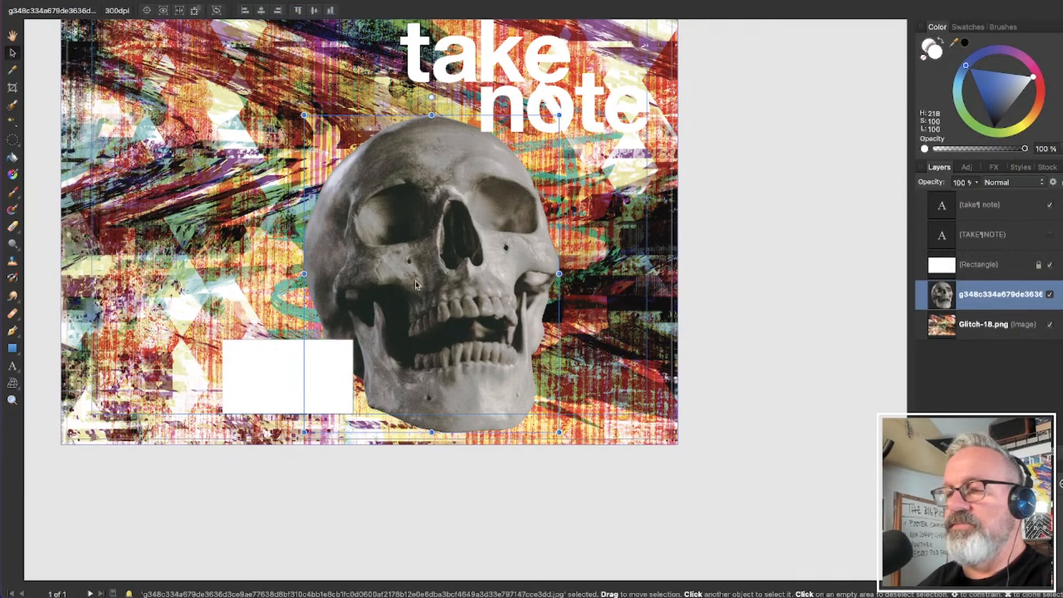
mouse_move(459, 320)
left_mouse_down()
mouse_move(465, 299)
mouse_move(463, 307)
left_mouse_up()
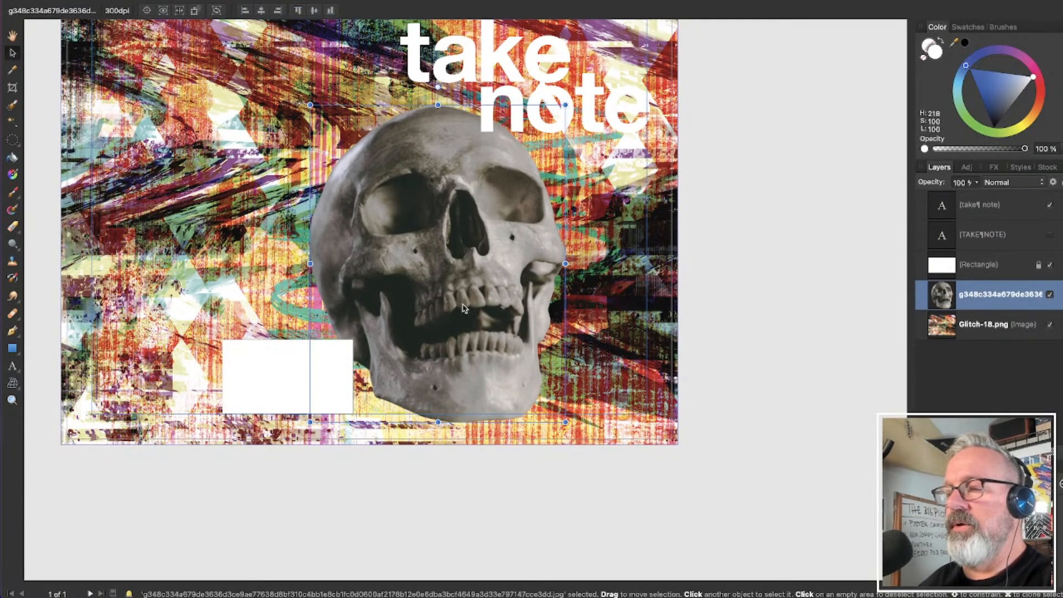
left_click(799, 363)
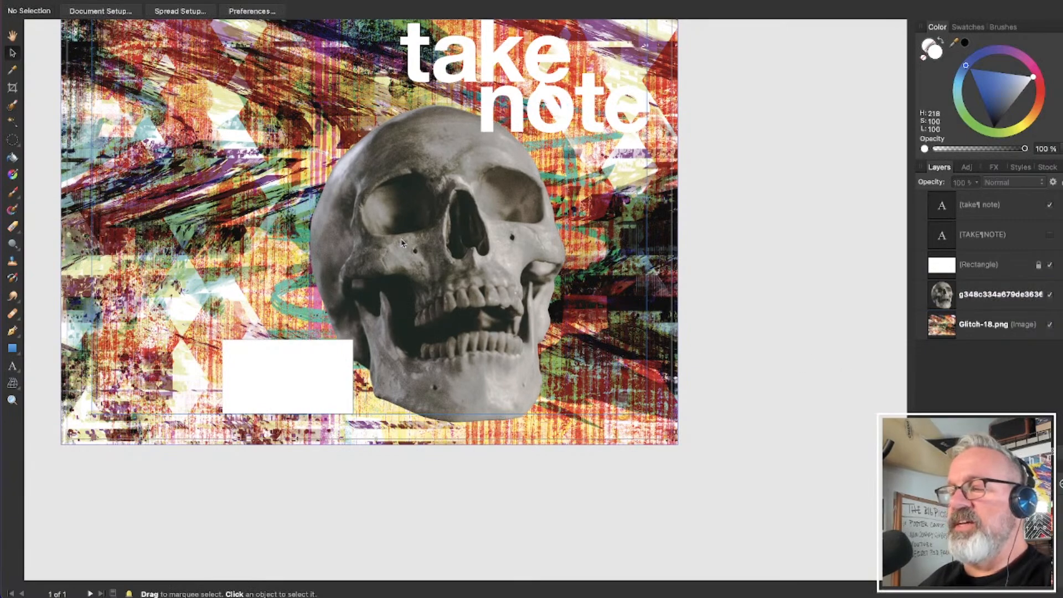
Add a Levels adjustment nested in the skull layer, leaving its settings at the defaults
left_click(947, 293)
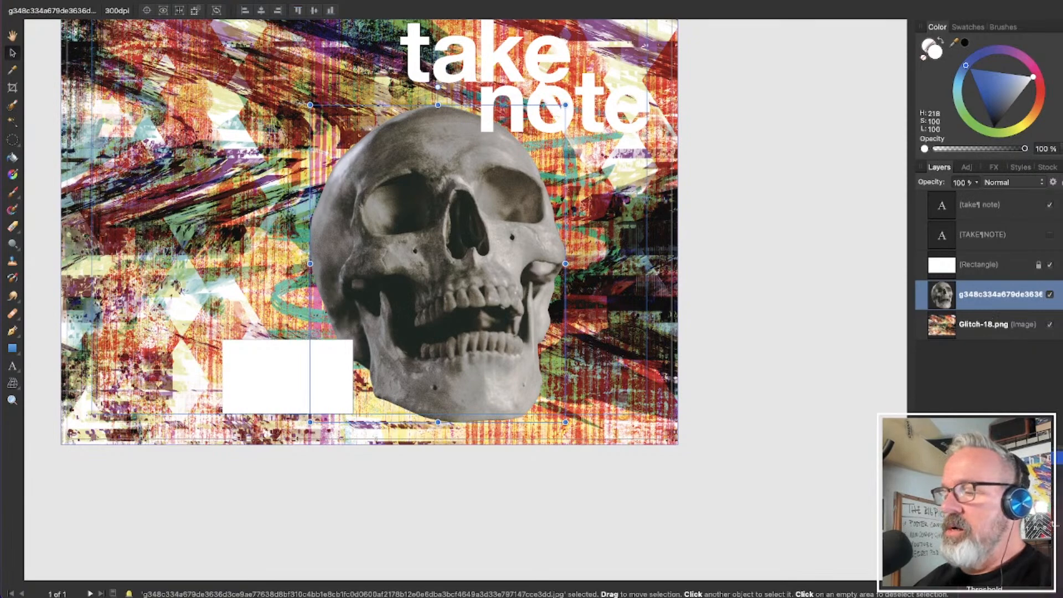
scroll(996, 470, "down", 4)
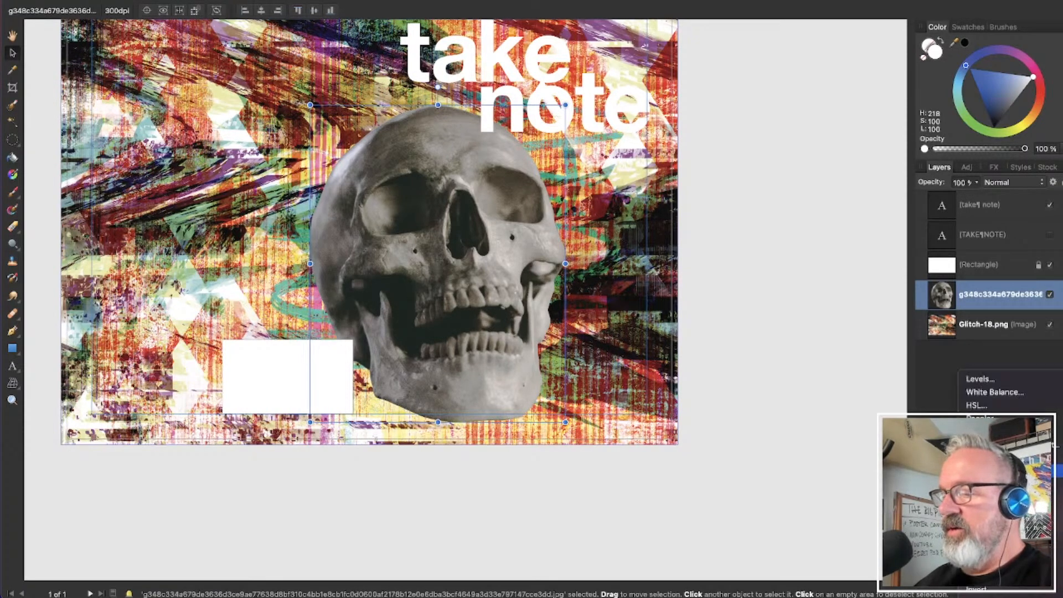
left_click(978, 379)
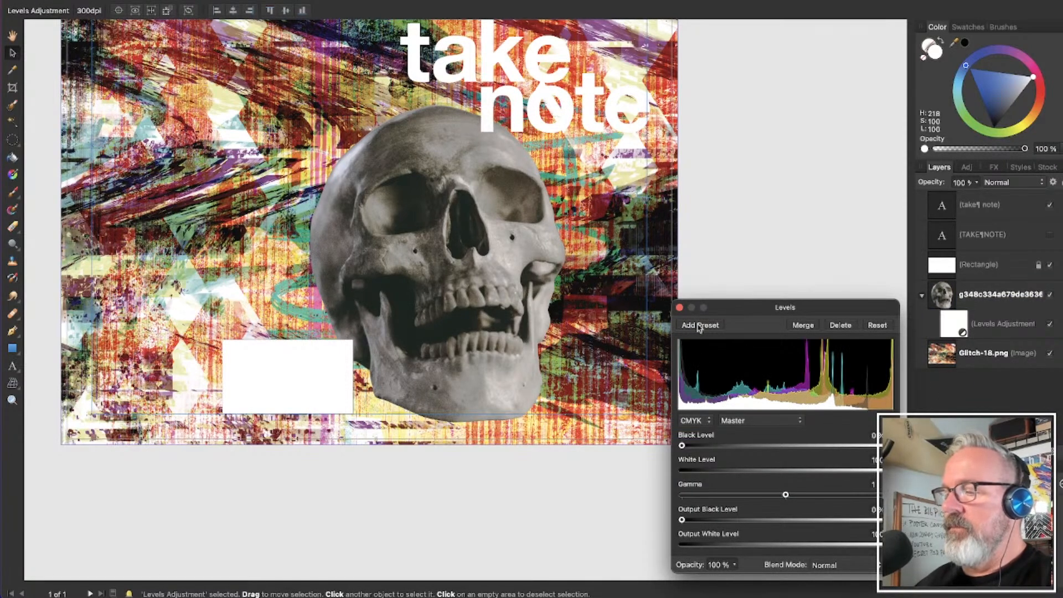
left_click(679, 308)
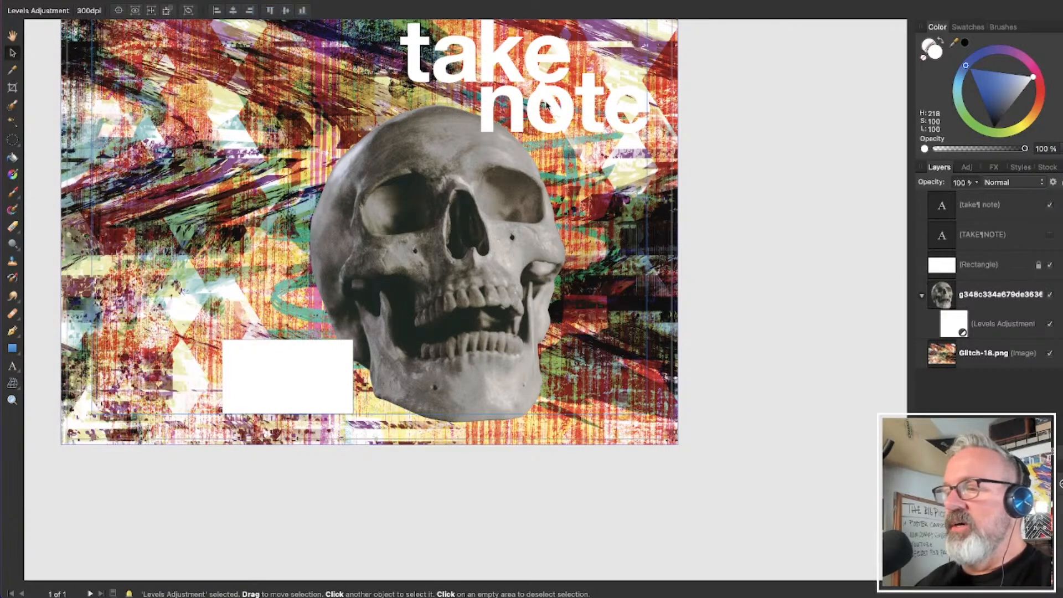
Add a live Gaussian Blur filter and nest it inside the skull layer above the Levels adjustment
left_click(201, 1)
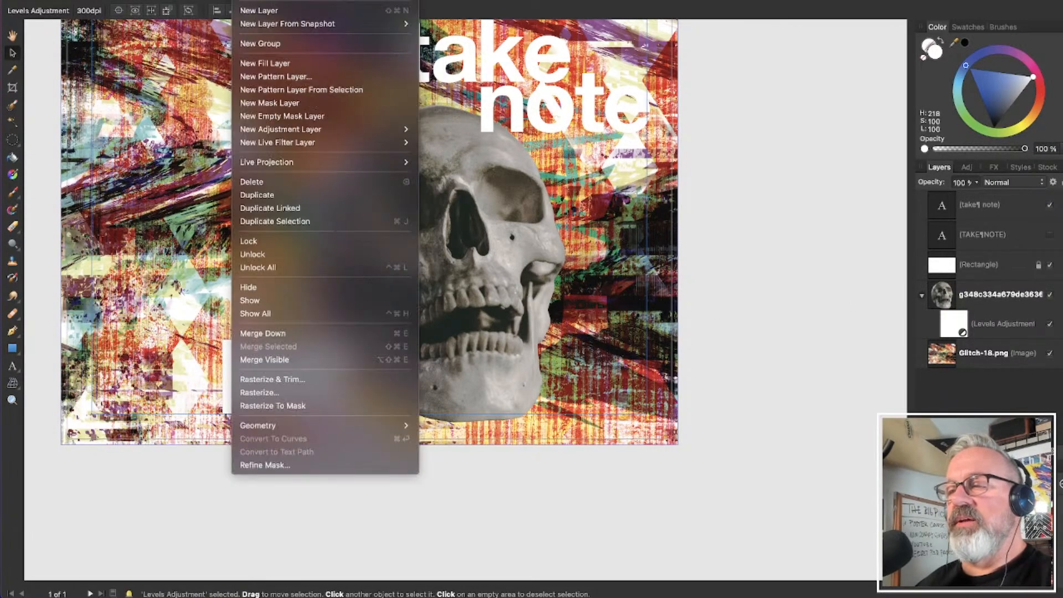
left_click(831, 422)
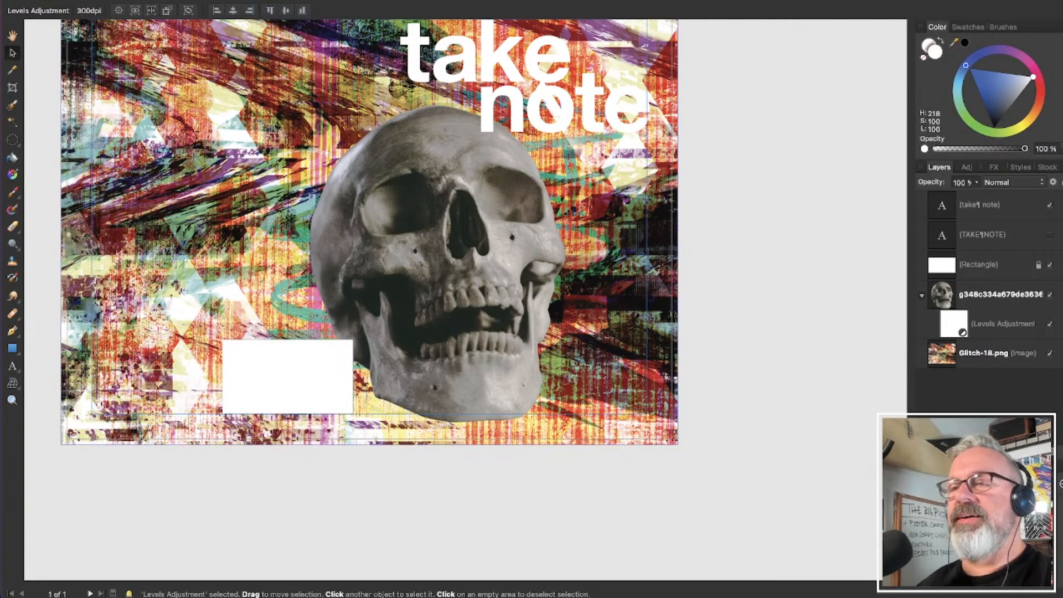
left_click(203, 1)
mouse_move(247, 1)
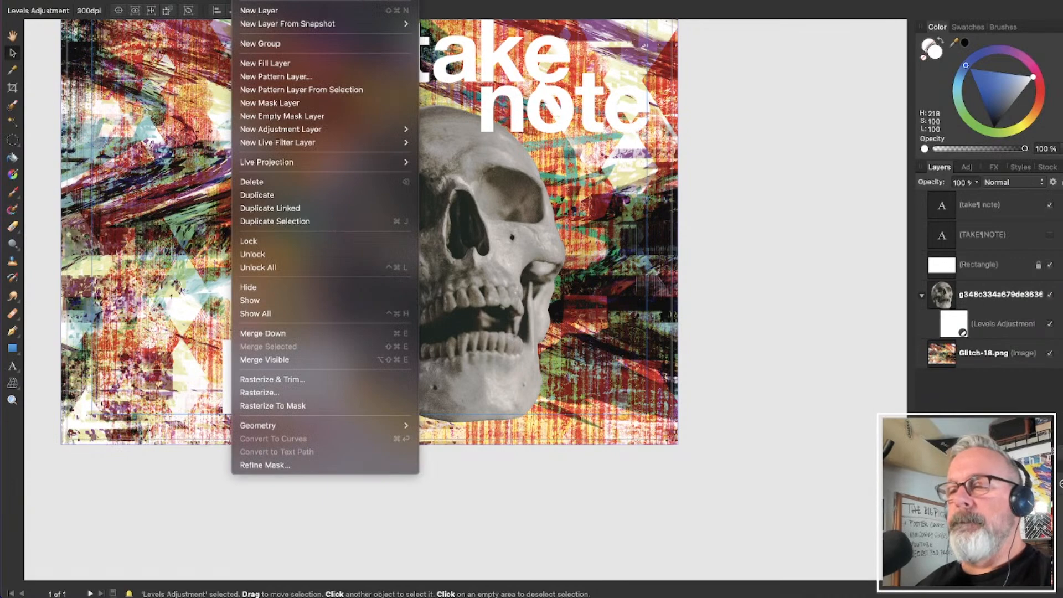
mouse_move(320, 142)
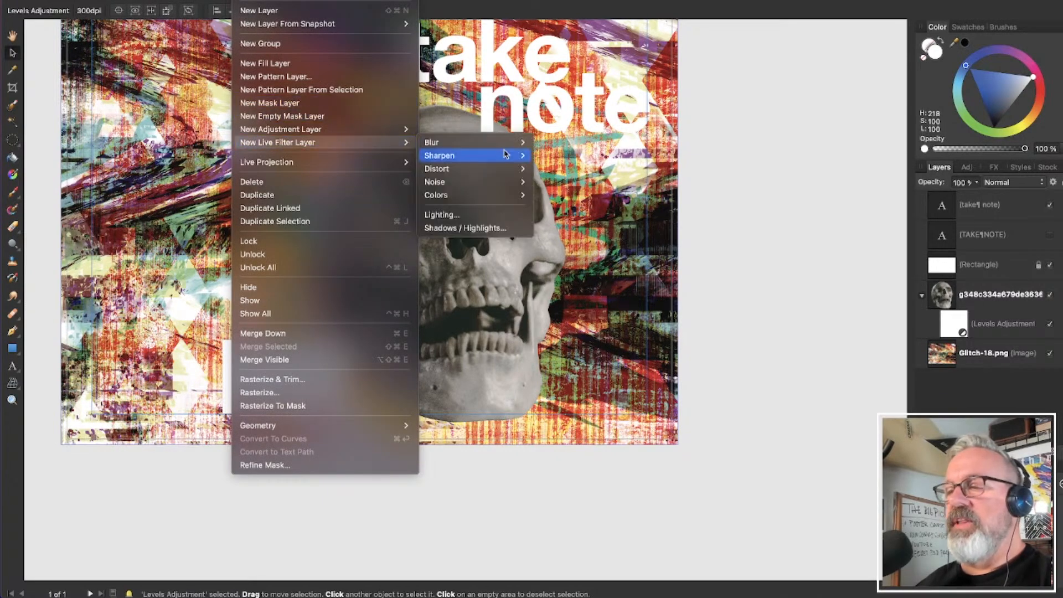
mouse_move(469, 142)
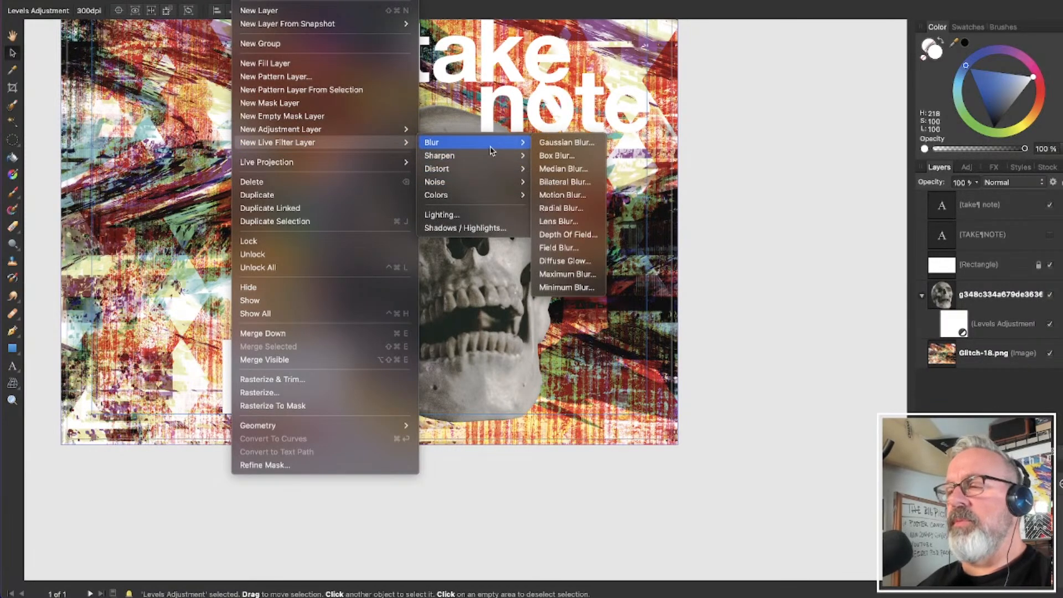
left_click(559, 143)
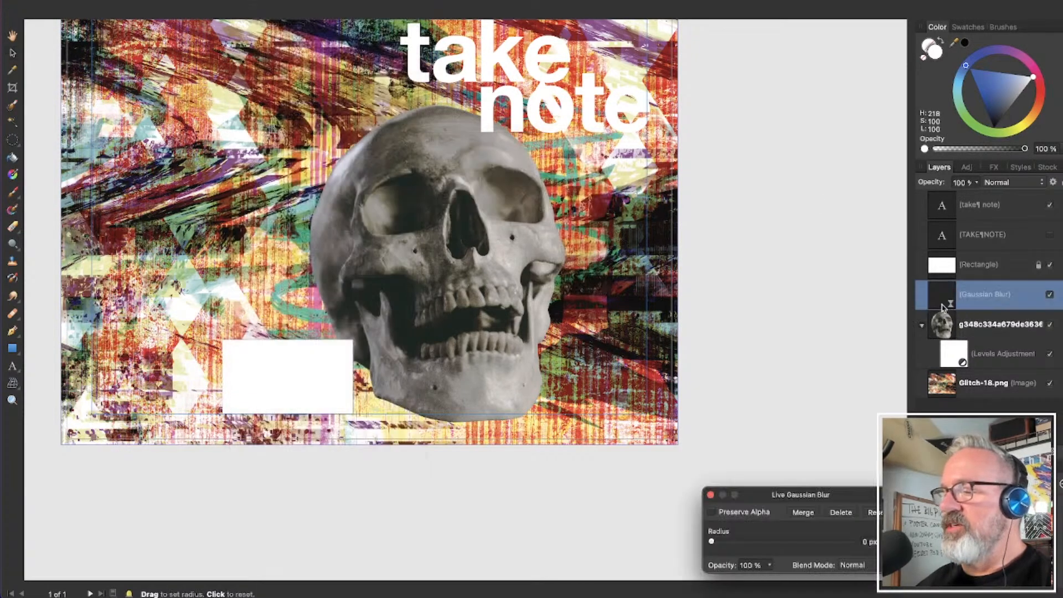
left_click_drag(944, 305, 949, 338)
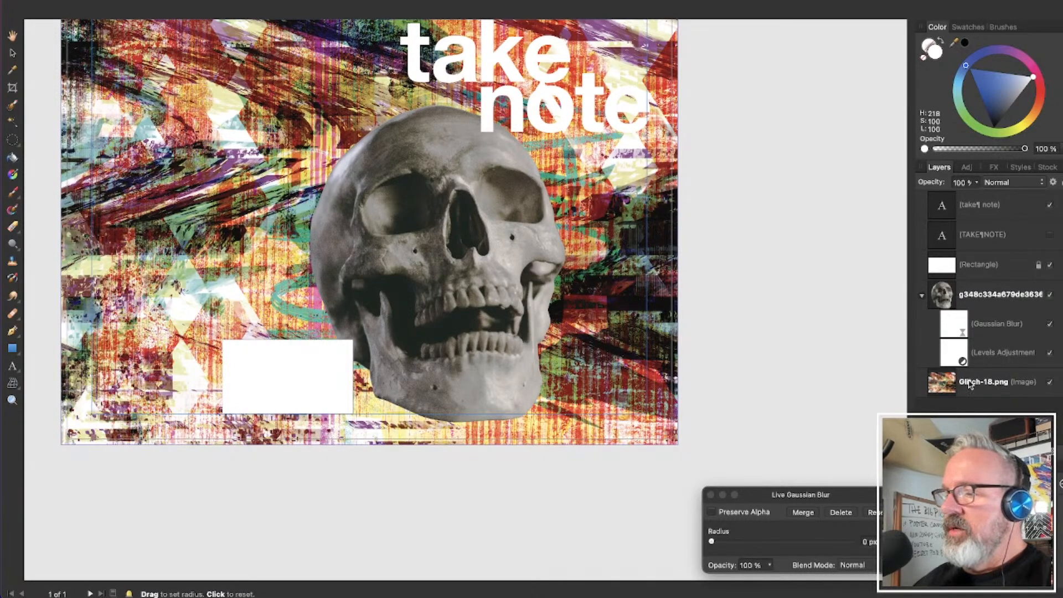
Load the skull's outline as a selection, duplicate the Gaussian Blur within it, and close the blur settings
left_click(945, 305, "super")
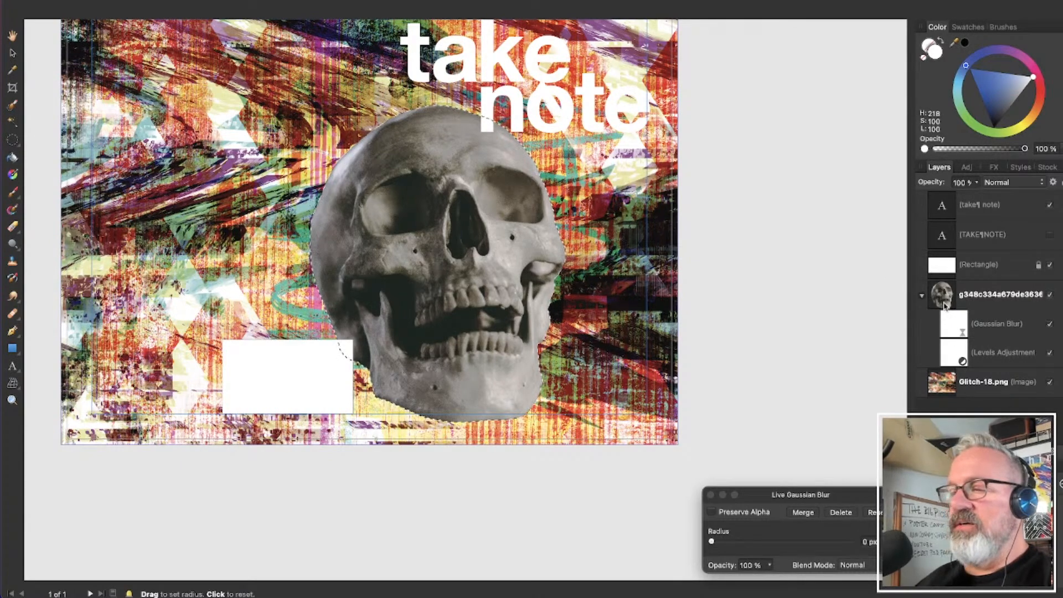
key("super+j")
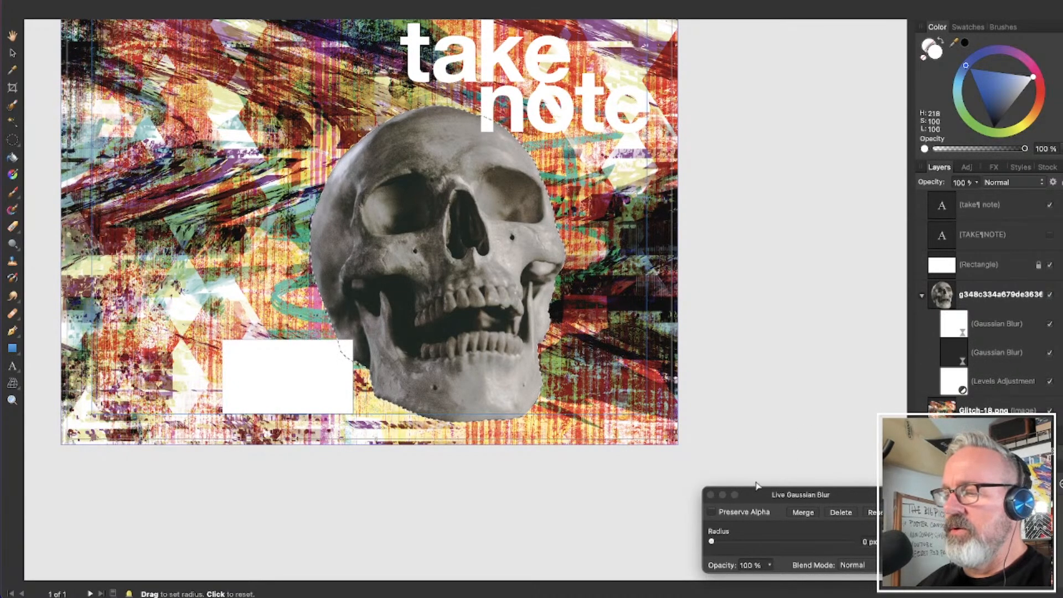
left_click(710, 494)
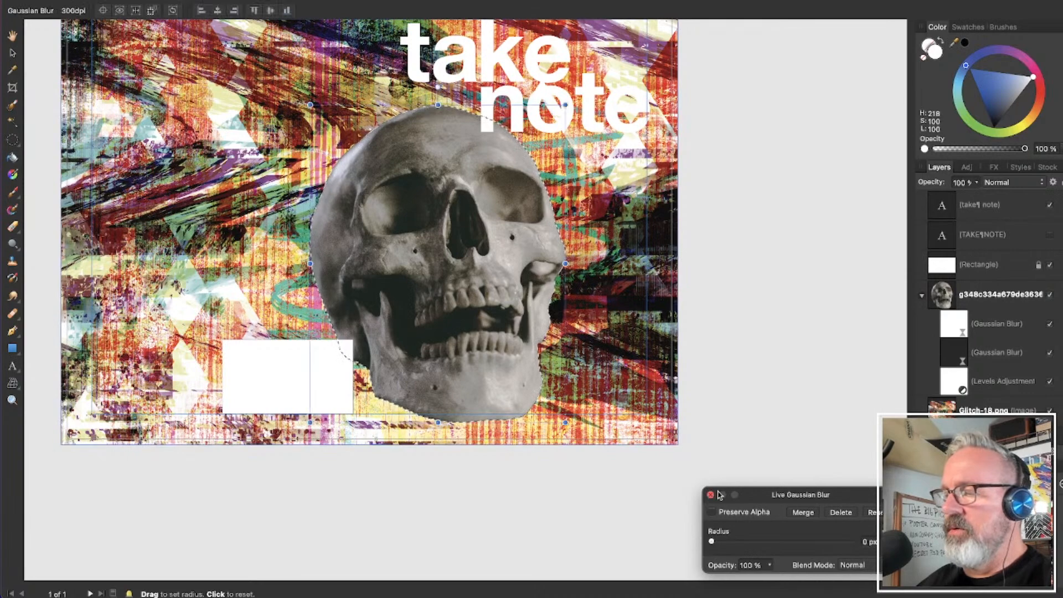
Duplicate the skull layer, rasterize the copy, and place it beneath the original skull layer
left_click(951, 293)
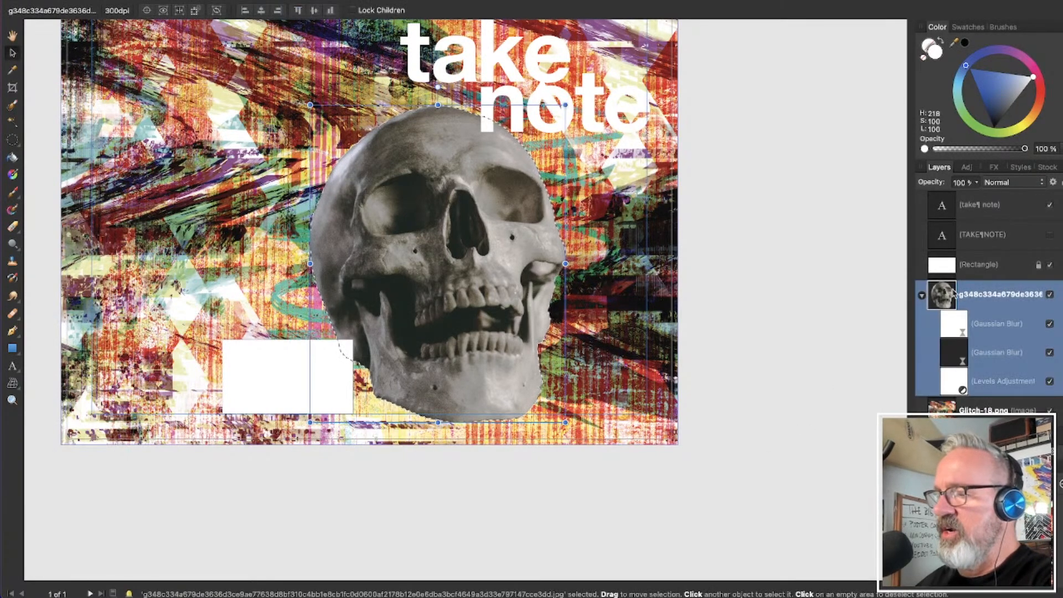
key("super+j")
right_click(945, 299)
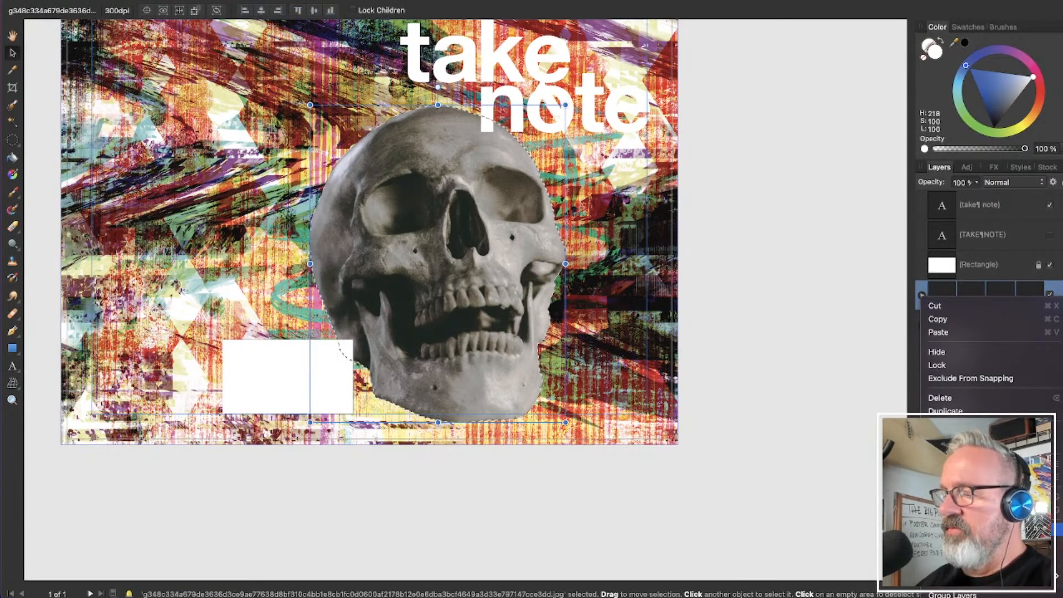
left_click(948, 431)
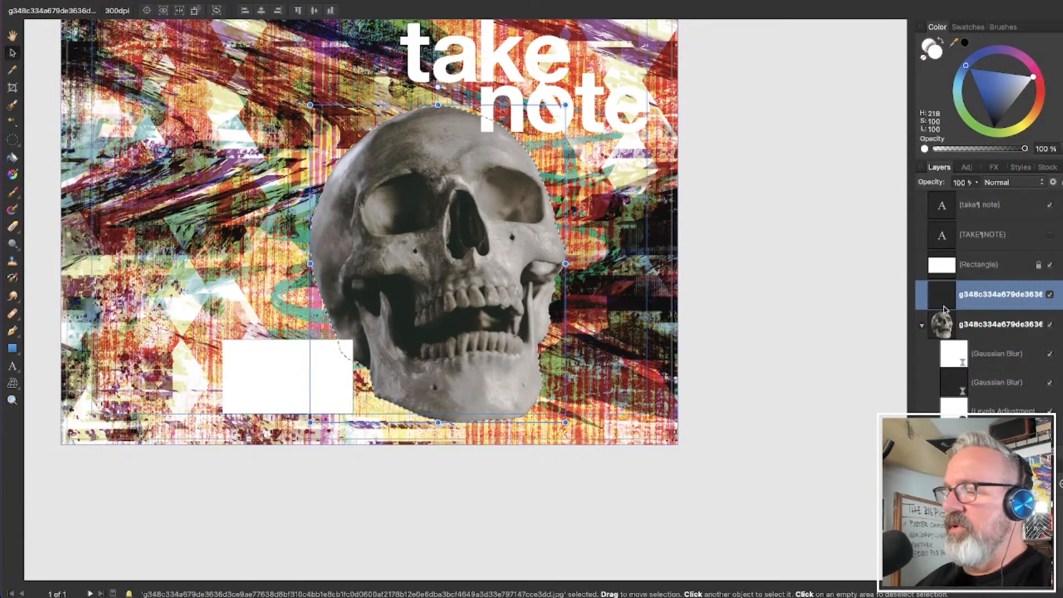
left_click_drag(944, 307, 941, 410)
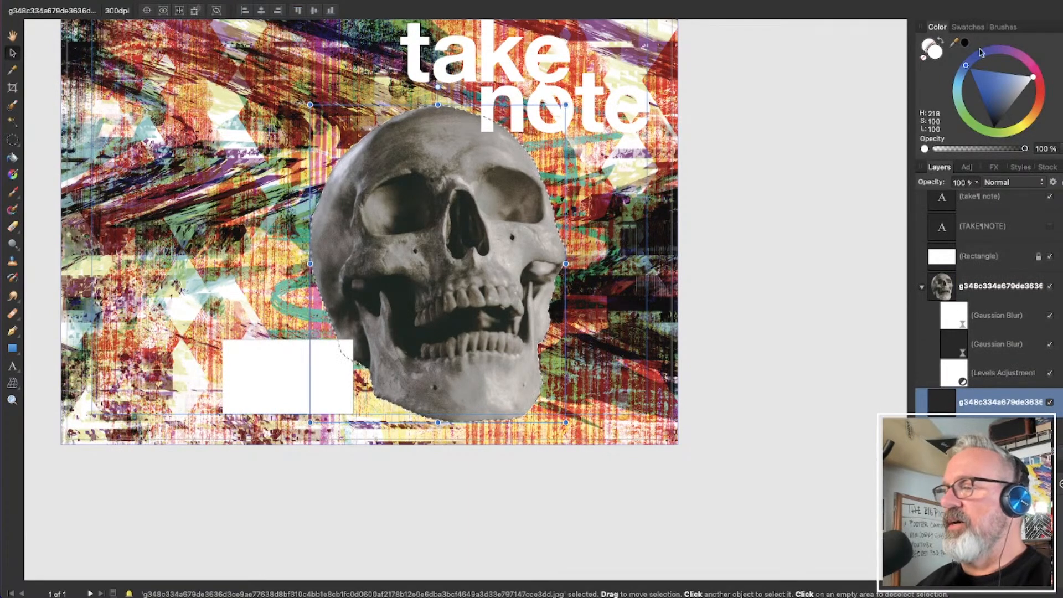
Fill the lower skull copy with the white primary color and check the silhouette by toggling the original skull's visibility
left_click(141, 1)
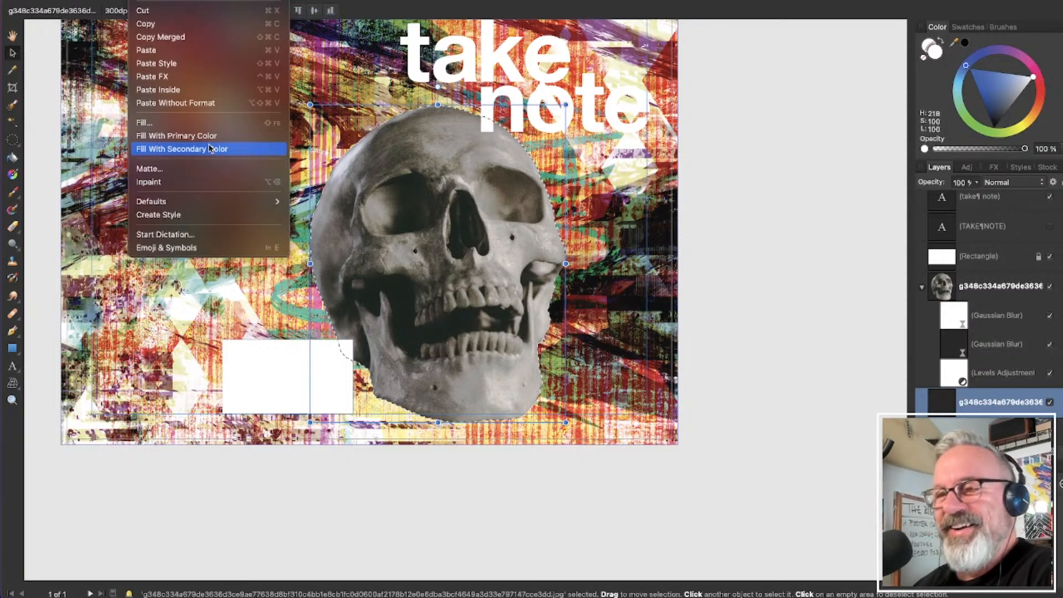
left_click(208, 138)
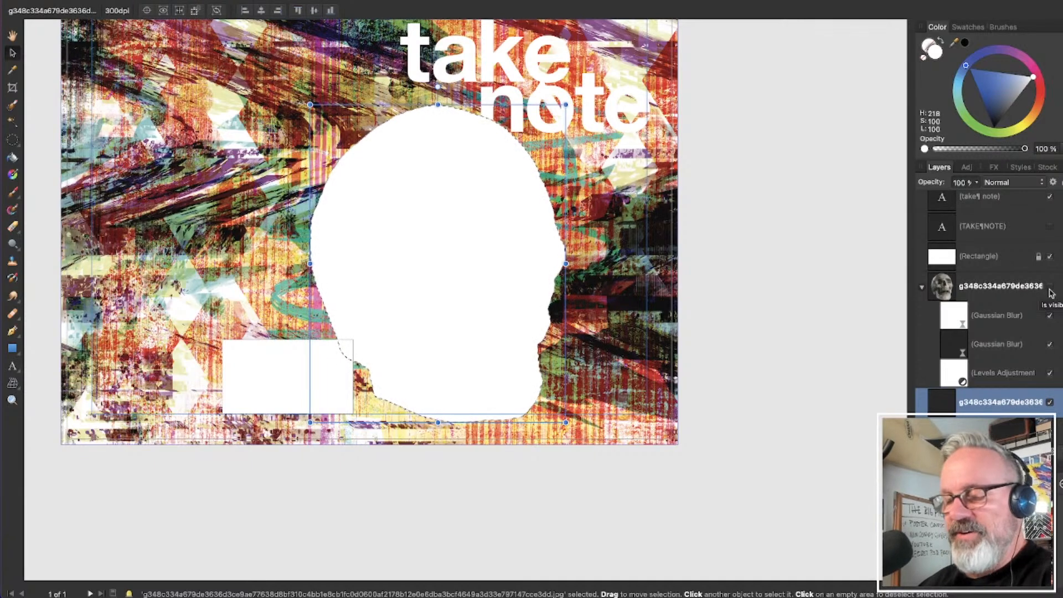
left_click(1049, 288)
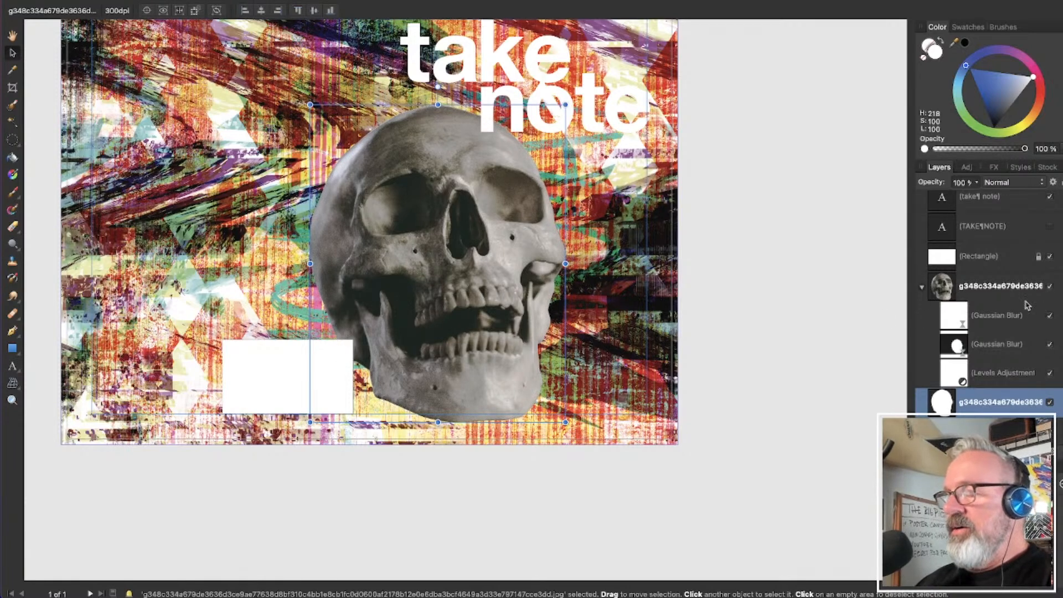
Delete the lower, skull-shaped masked Gaussian Blur from the skull layer, keeping the unmasked one
left_click(965, 288)
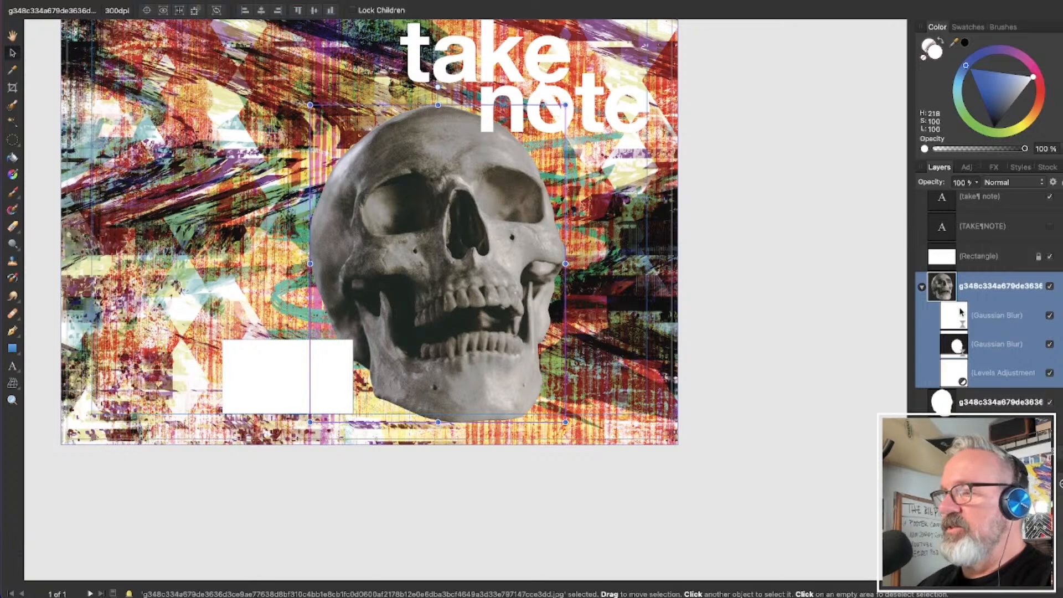
left_click(956, 327)
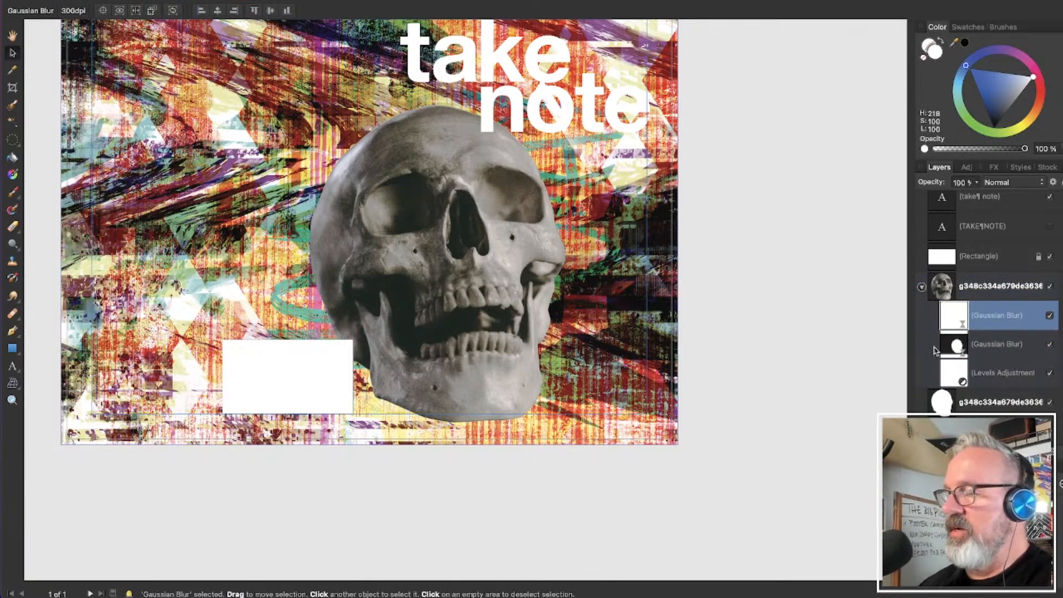
left_click(952, 347)
key("Delete")
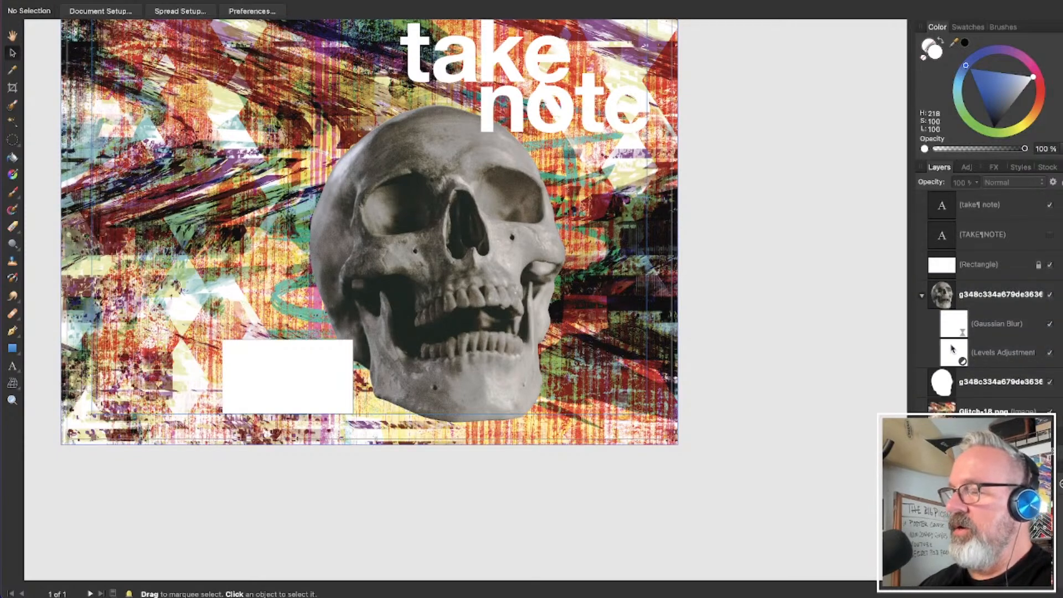
Add a live Halftone filter, nest it inside the skull layer above the Gaussian Blur, and close its settings
left_click(954, 319)
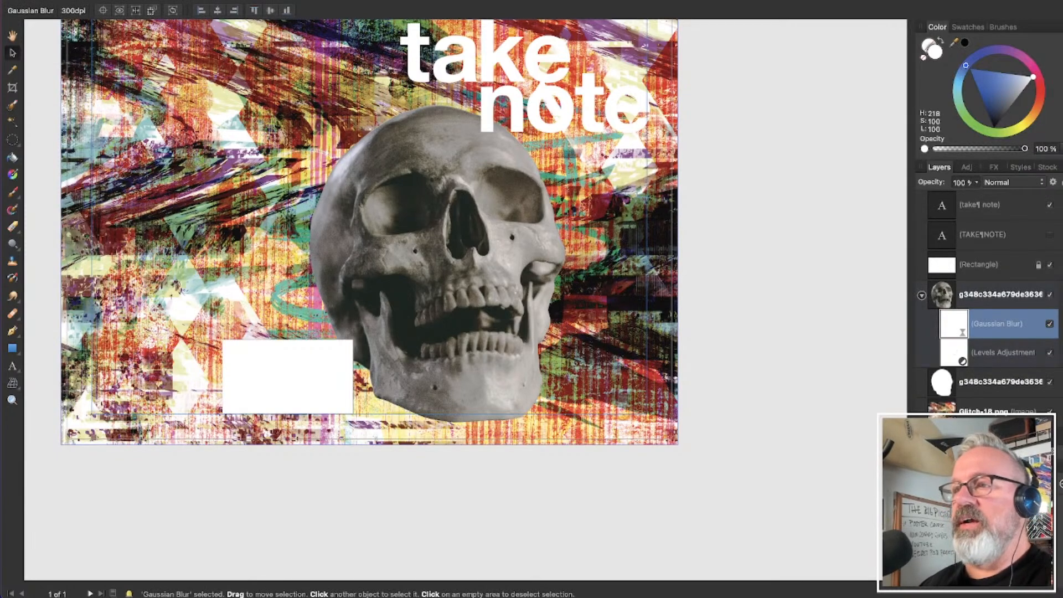
left_click(357, 0)
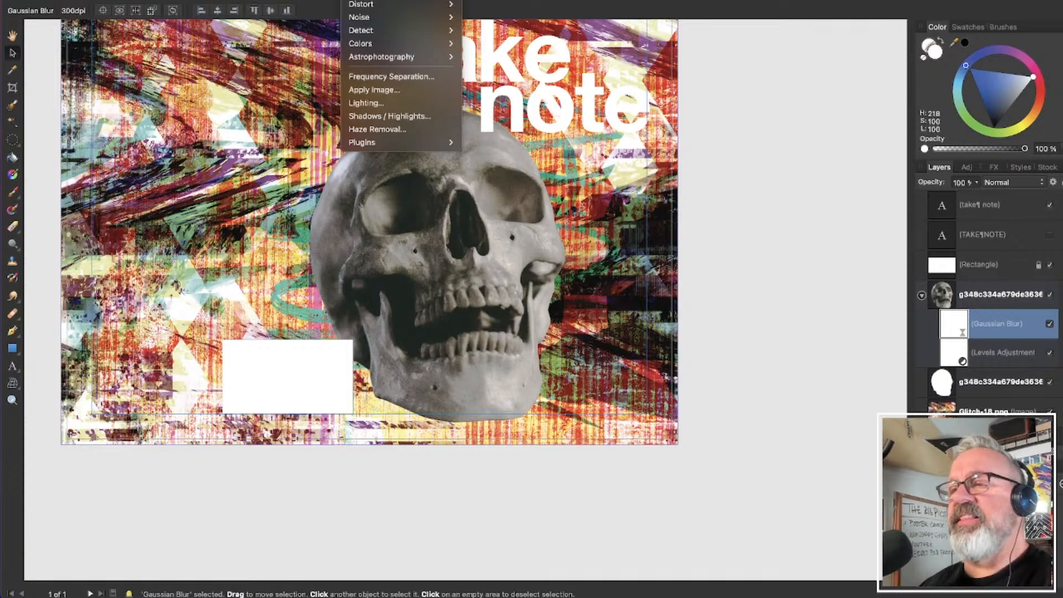
mouse_move(248, 0)
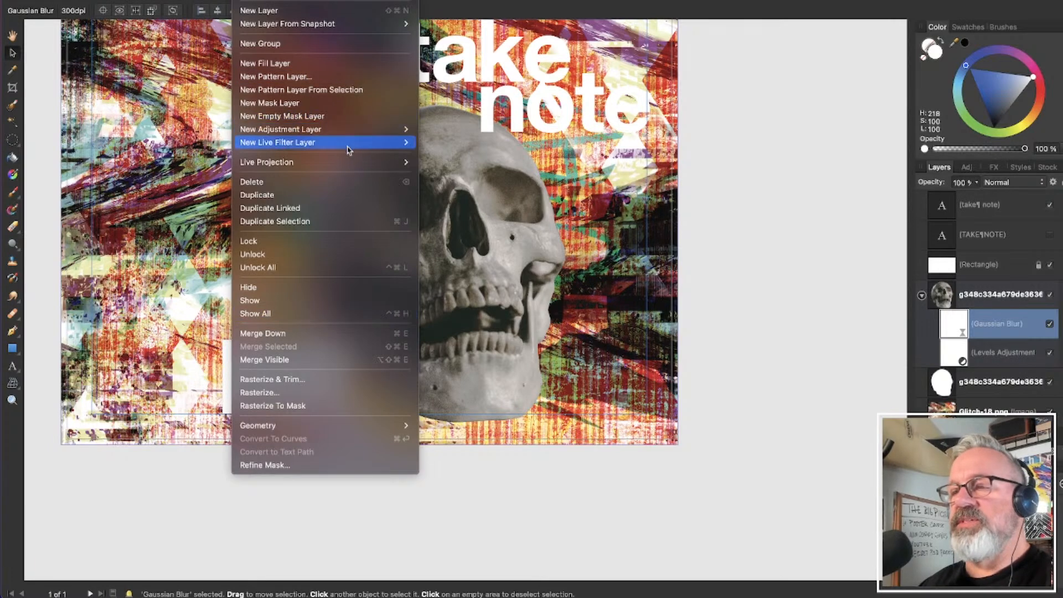
mouse_move(349, 148)
mouse_move(508, 145)
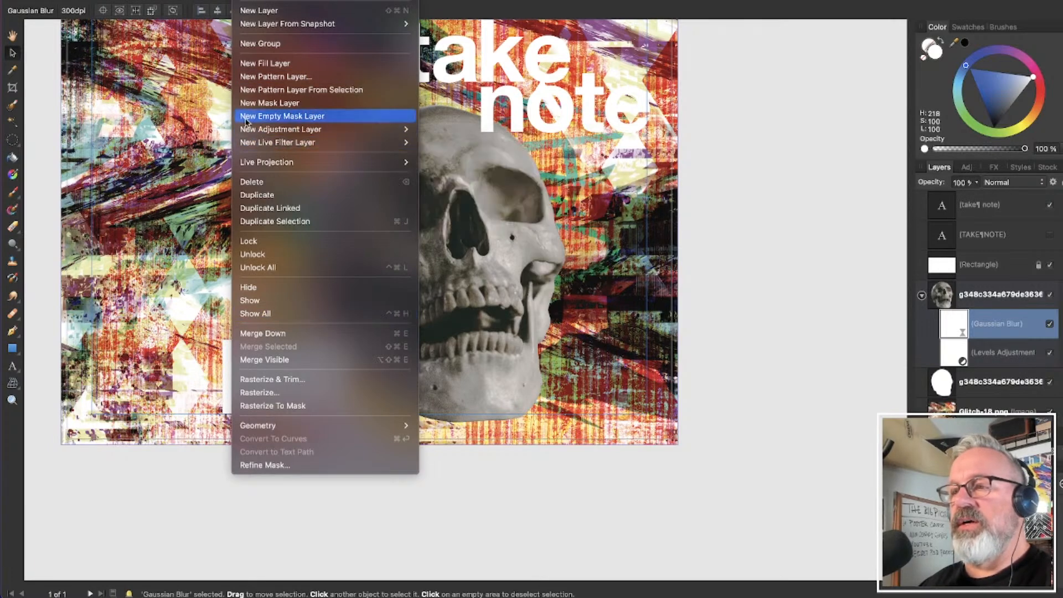
mouse_move(481, 179)
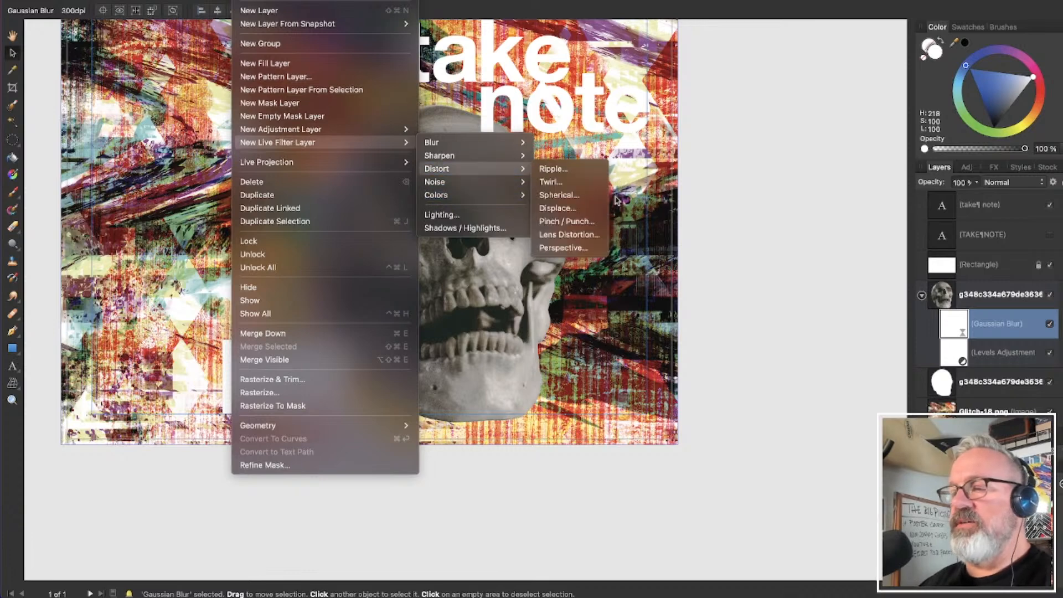
mouse_move(485, 197)
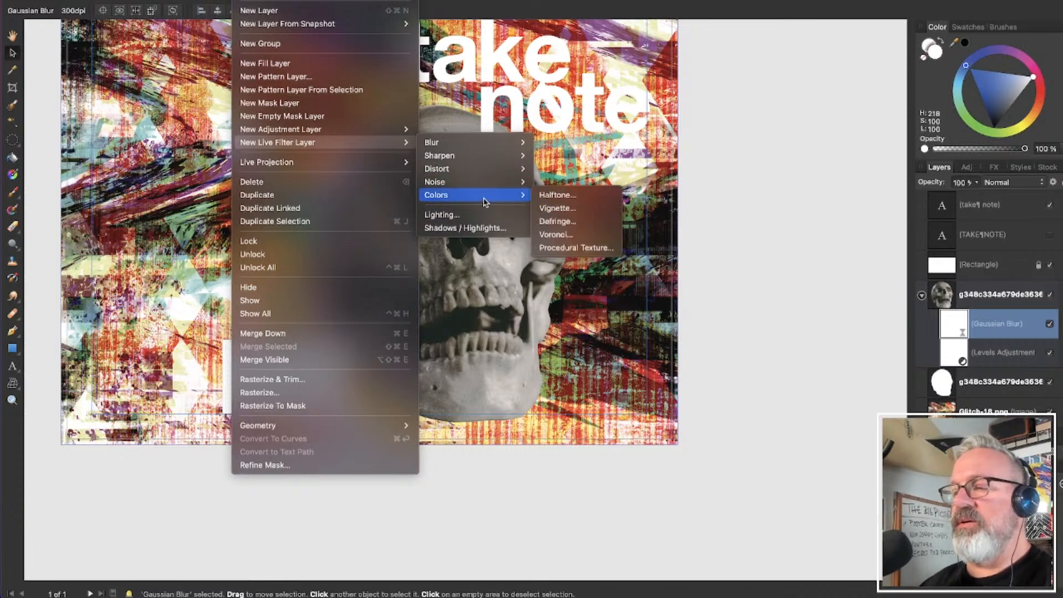
left_click(584, 195)
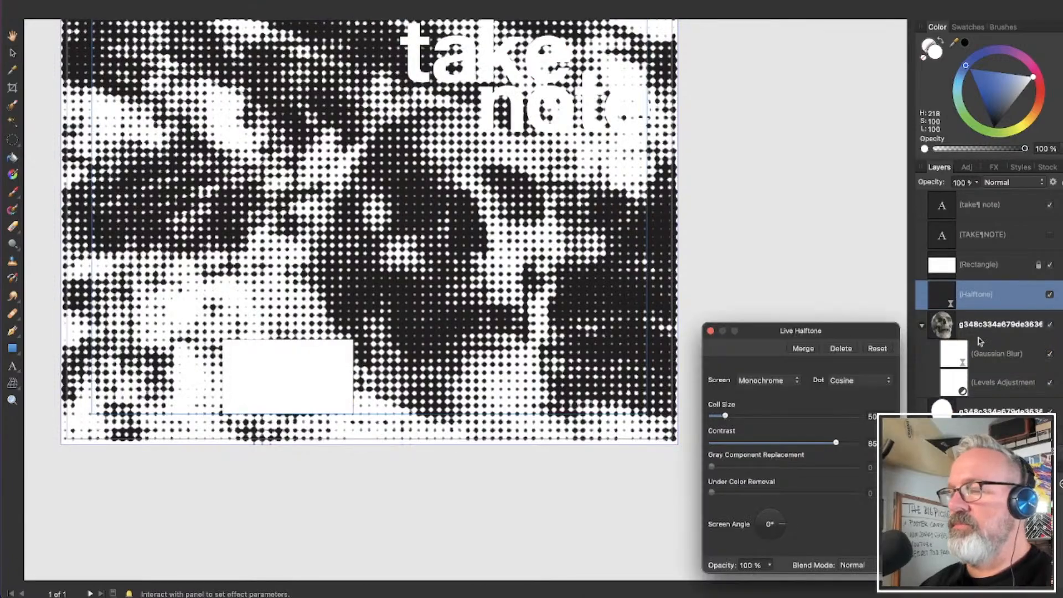
left_click_drag(955, 296, 950, 331)
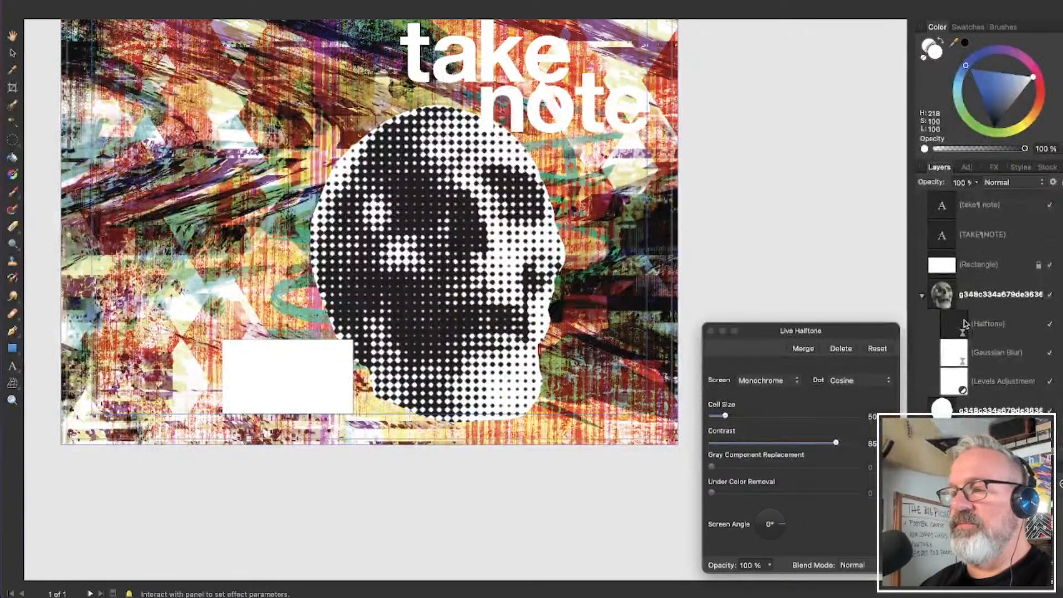
left_click_drag(767, 336, 759, 308)
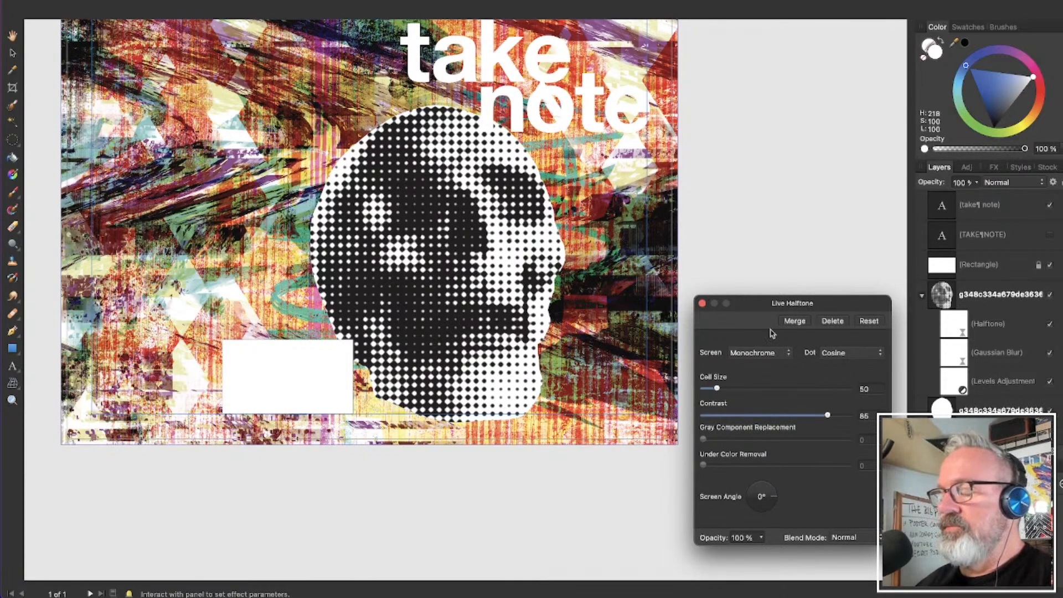
left_click(702, 304)
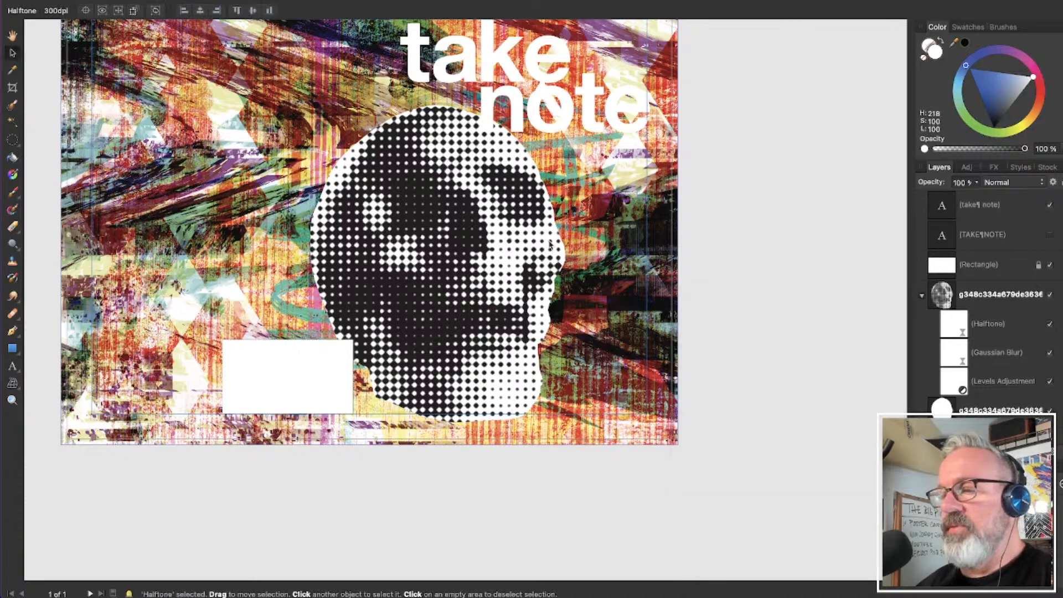
Set the blend mode of the skull's Halftone filter to Hard Mix
scroll(534, 235, "up", 5)
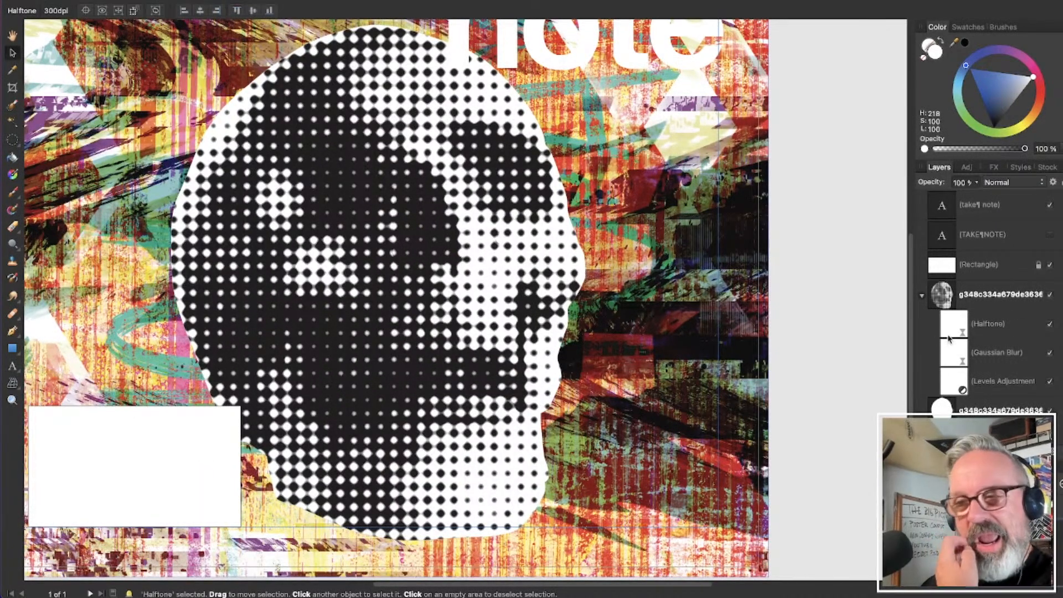
left_click(1021, 328)
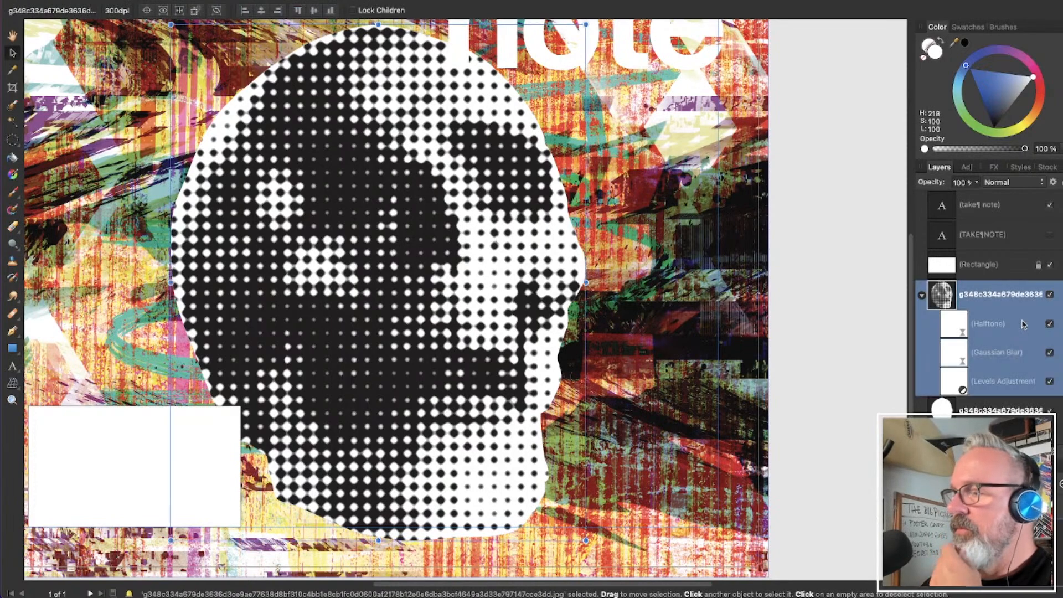
left_click(945, 325)
left_click(1019, 168)
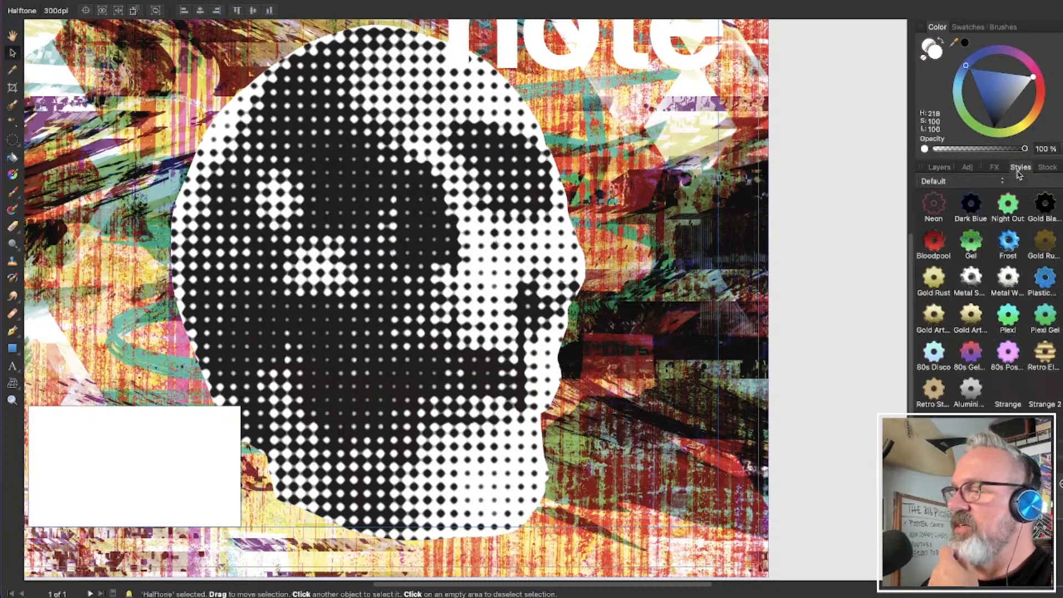
left_click(939, 167)
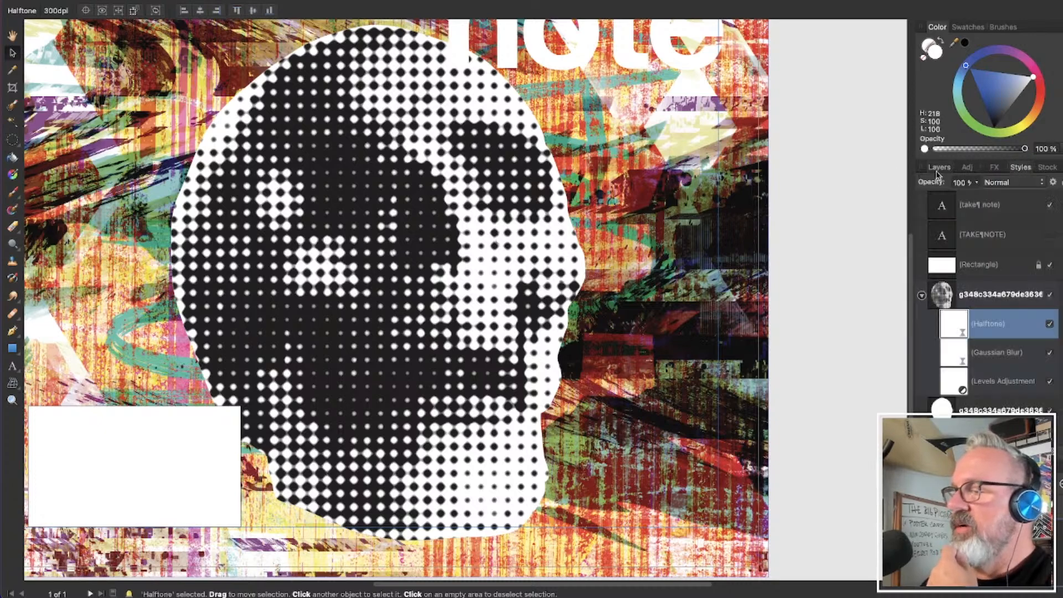
left_click(996, 182)
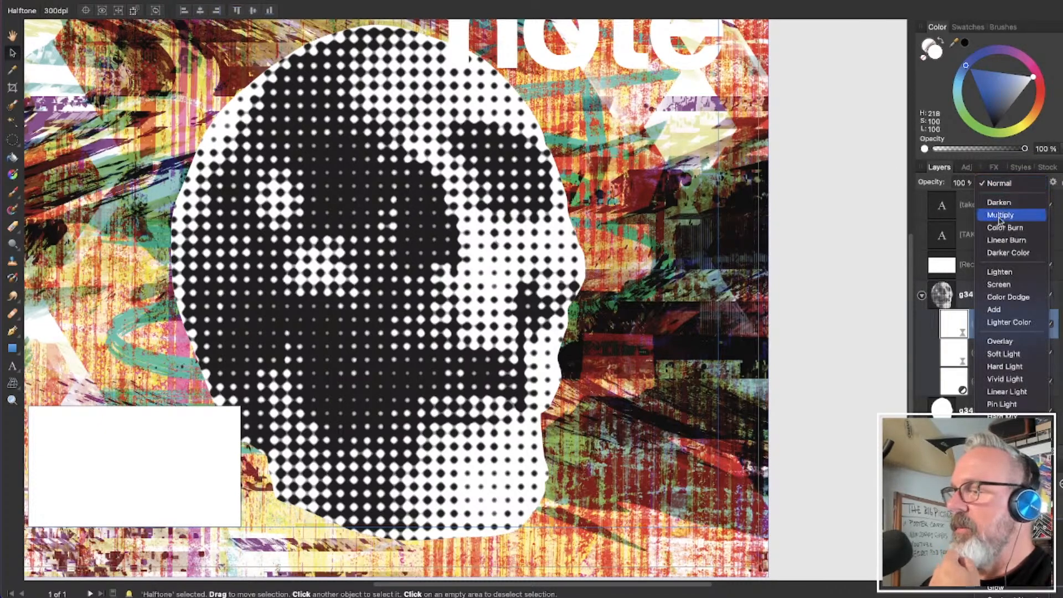
left_click(1003, 416)
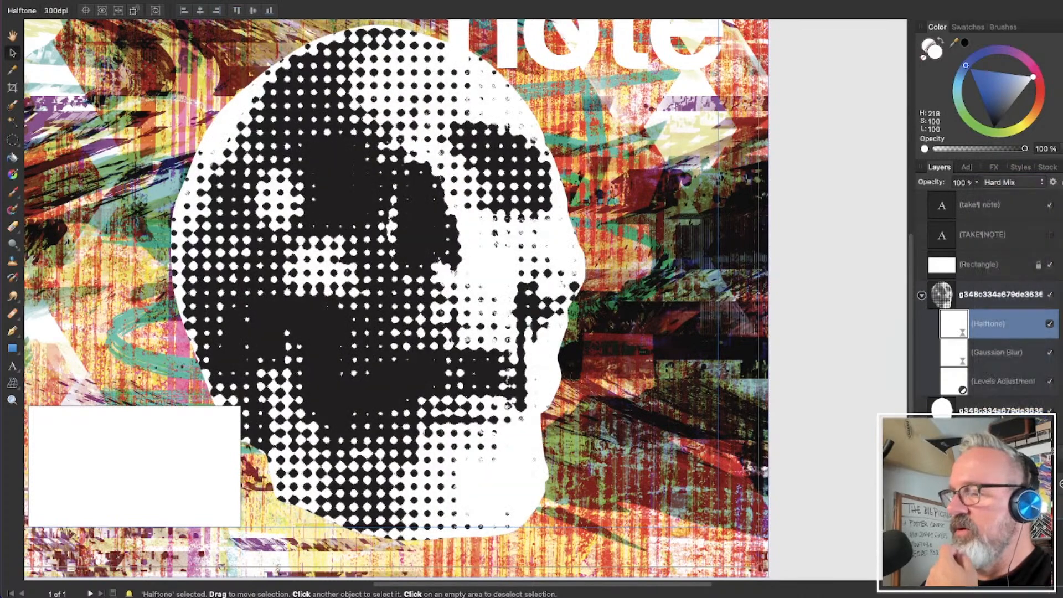
Hide the Halftone filter and boost the skull's contrast in its Levels adjustment by raising the black level, lowering the white level and raising gamma slightly
left_click(994, 345)
left_click(956, 358)
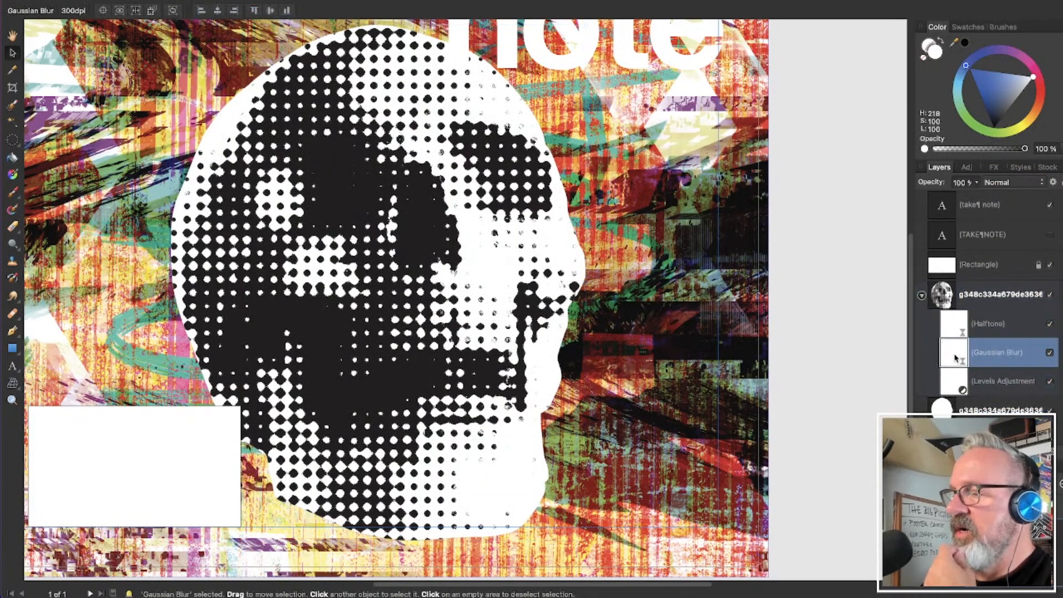
left_click(959, 386)
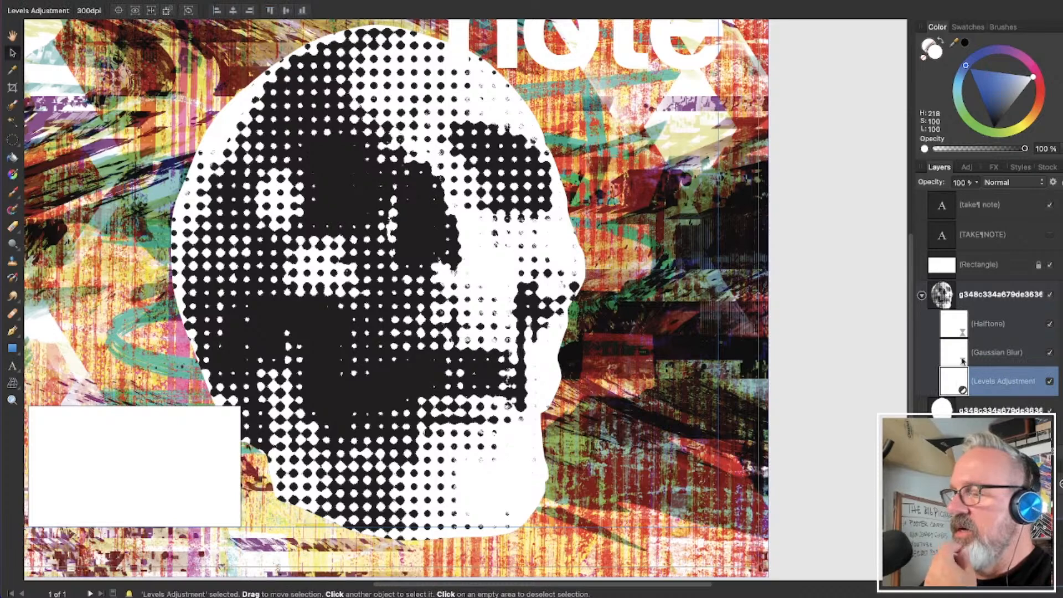
left_click(1050, 324)
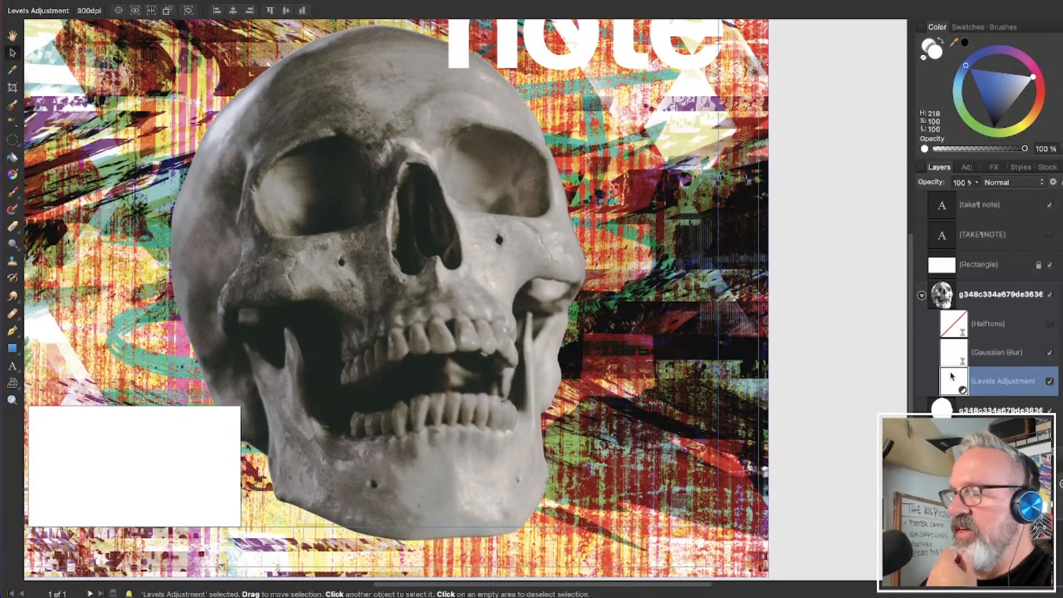
double_click(952, 379)
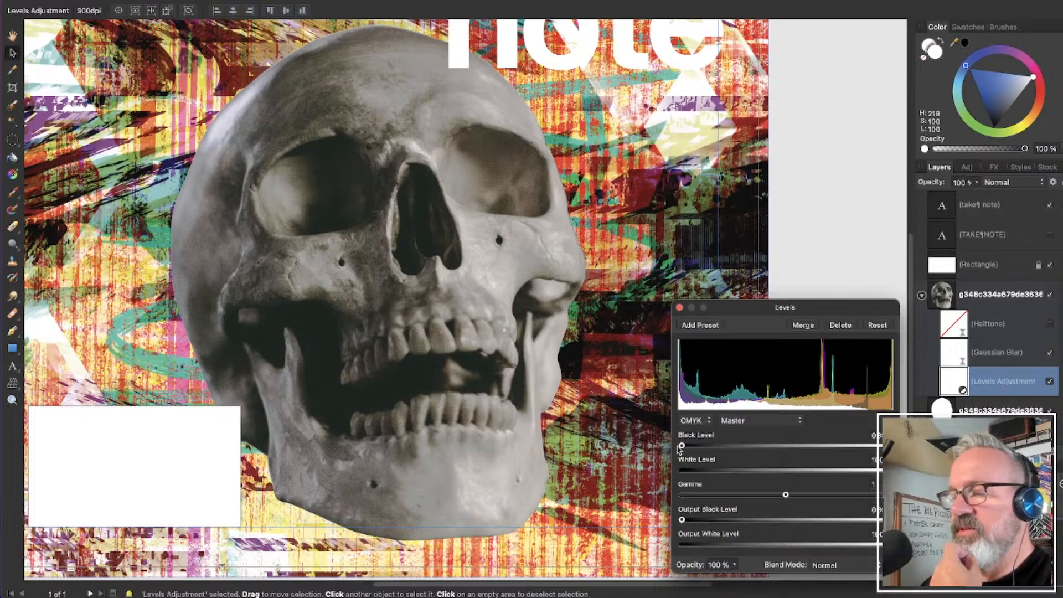
left_click_drag(681, 445, 728, 446)
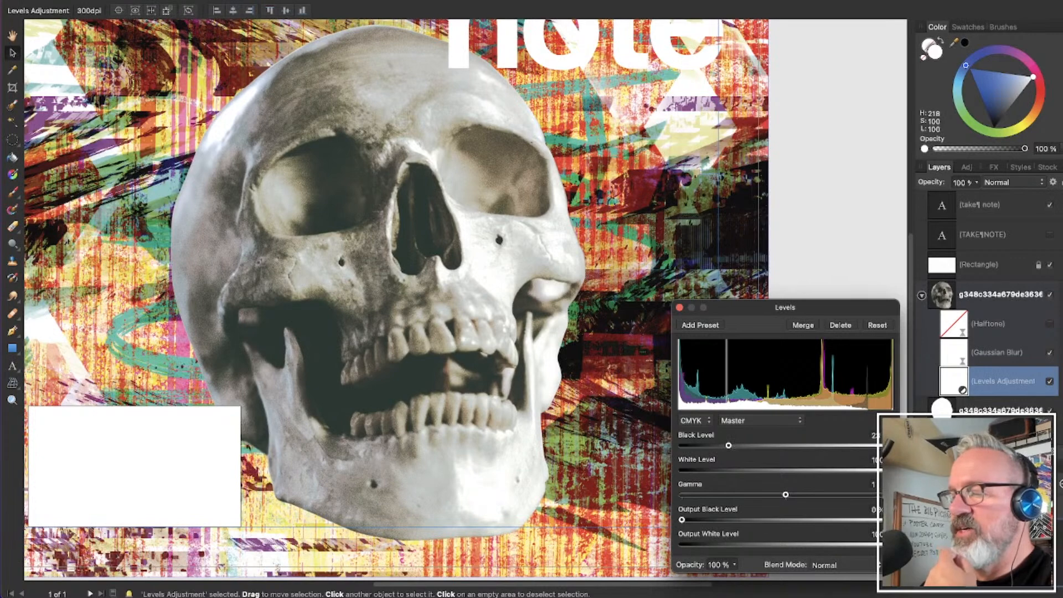
left_click_drag(878, 470, 842, 475)
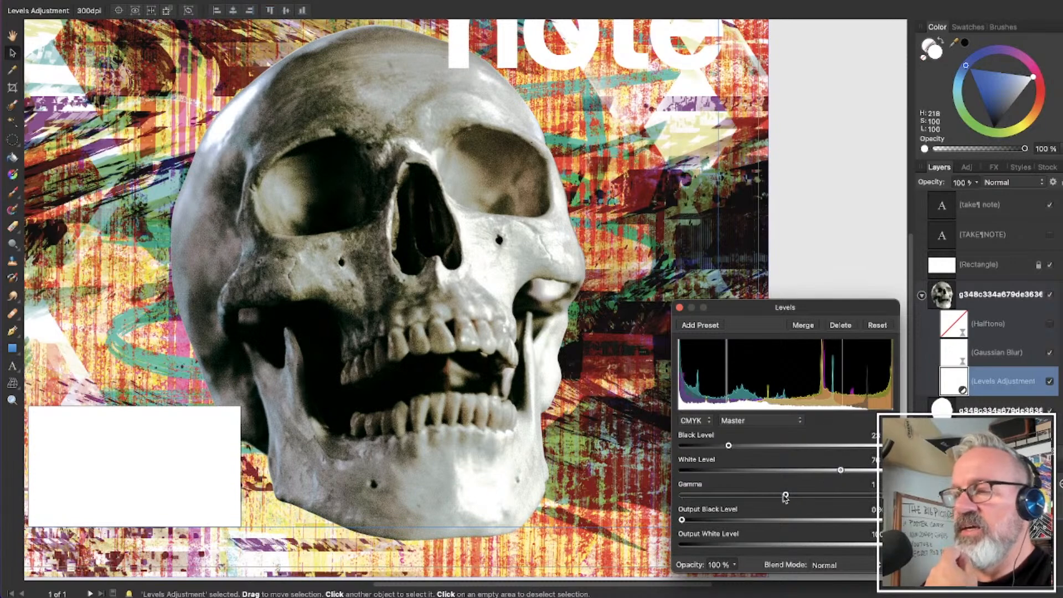
mouse_move(786, 495)
left_mouse_down()
mouse_move(771, 497)
mouse_move(805, 497)
left_mouse_up()
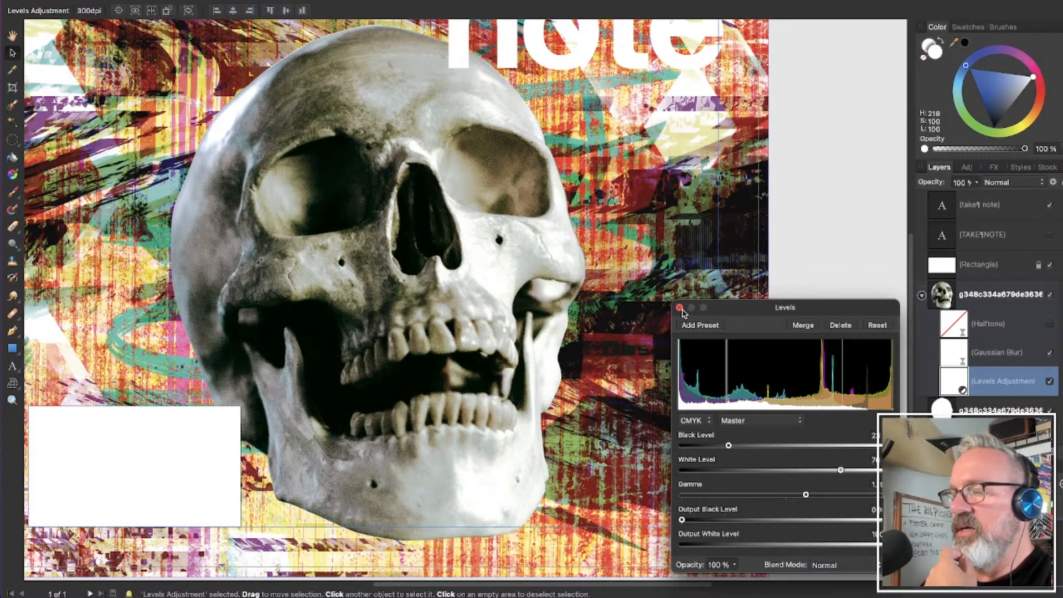
left_click(680, 308)
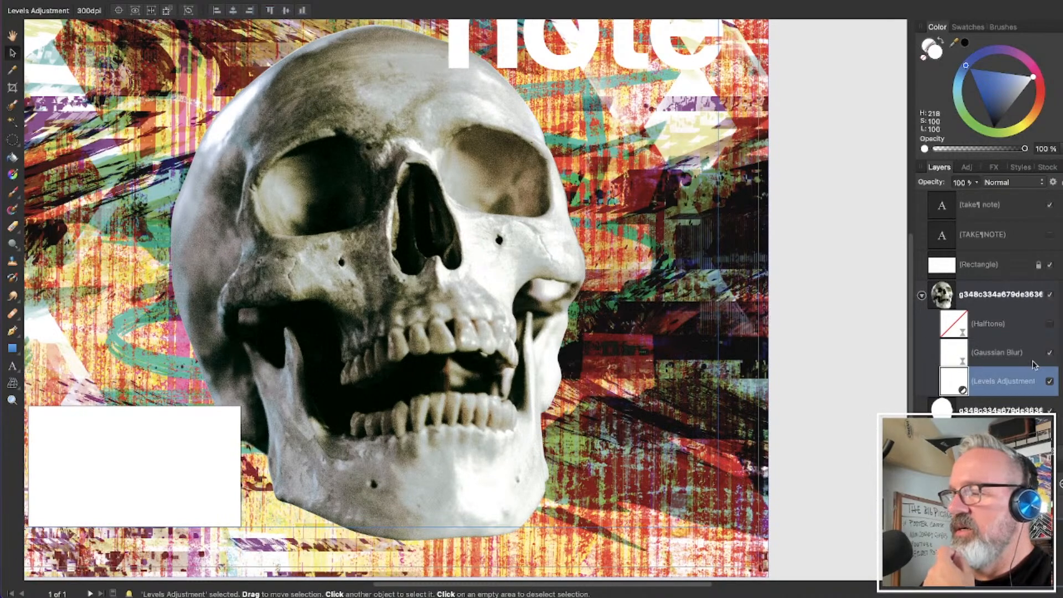
Set the skull's live Gaussian Blur radius to 8 px and turn the Halftone filter back on
left_click(996, 354)
double_click(958, 353)
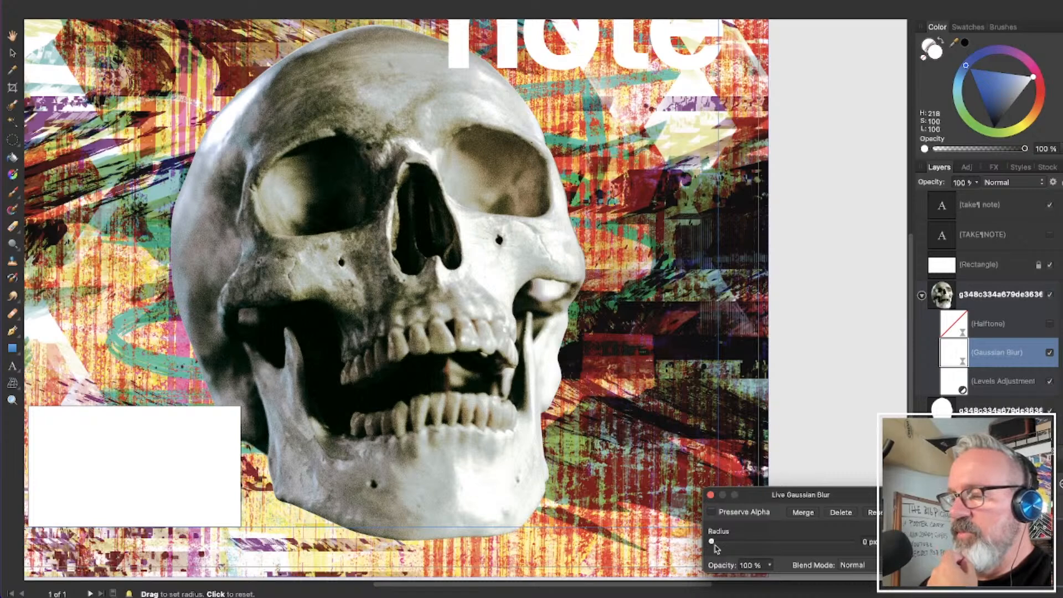
left_click_drag(713, 543, 753, 544)
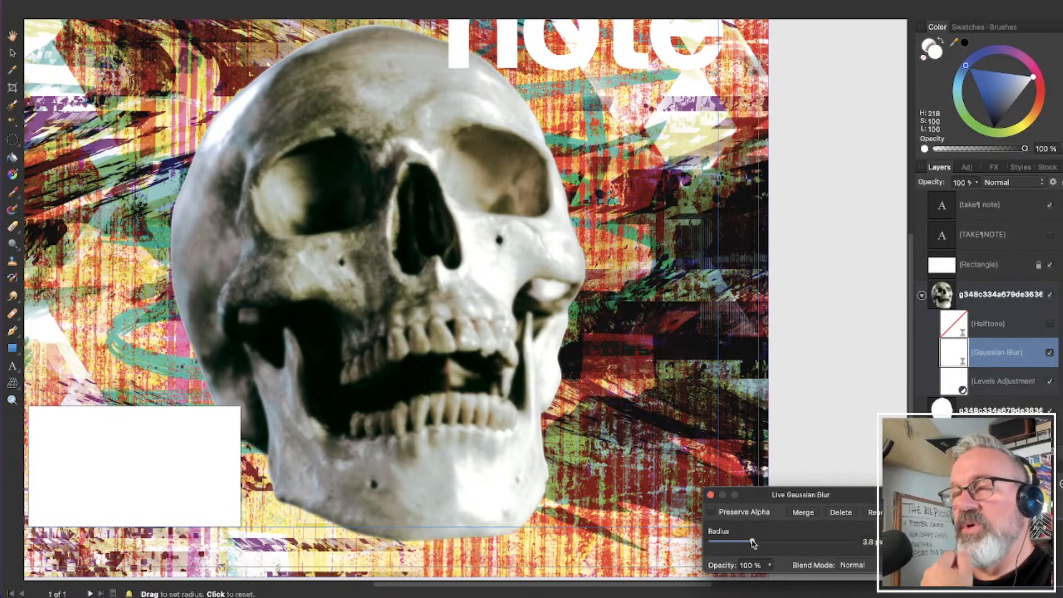
left_click_drag(753, 544, 751, 544)
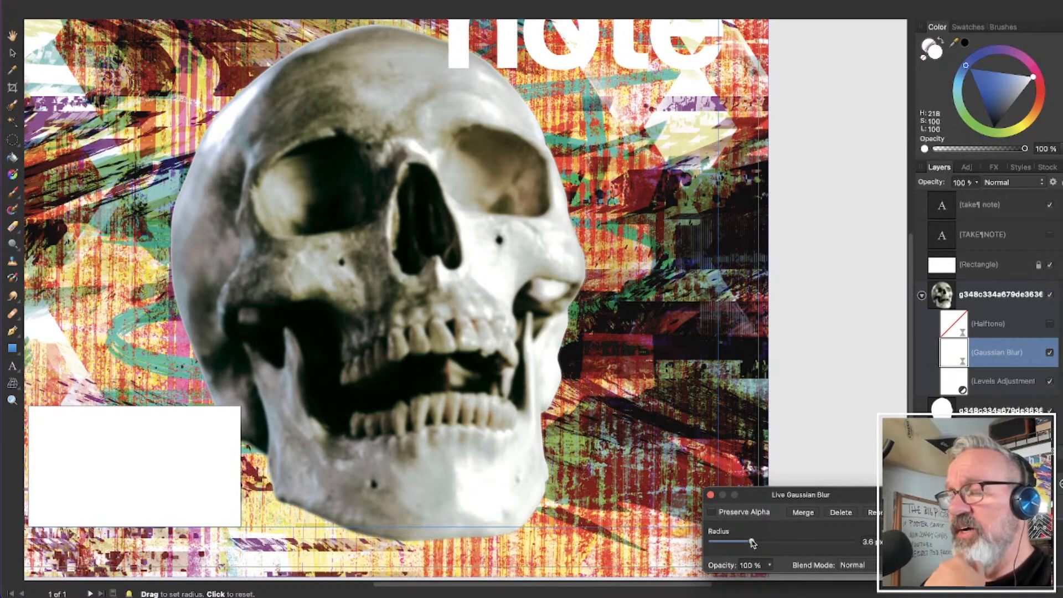
left_click_drag(752, 543, 754, 546)
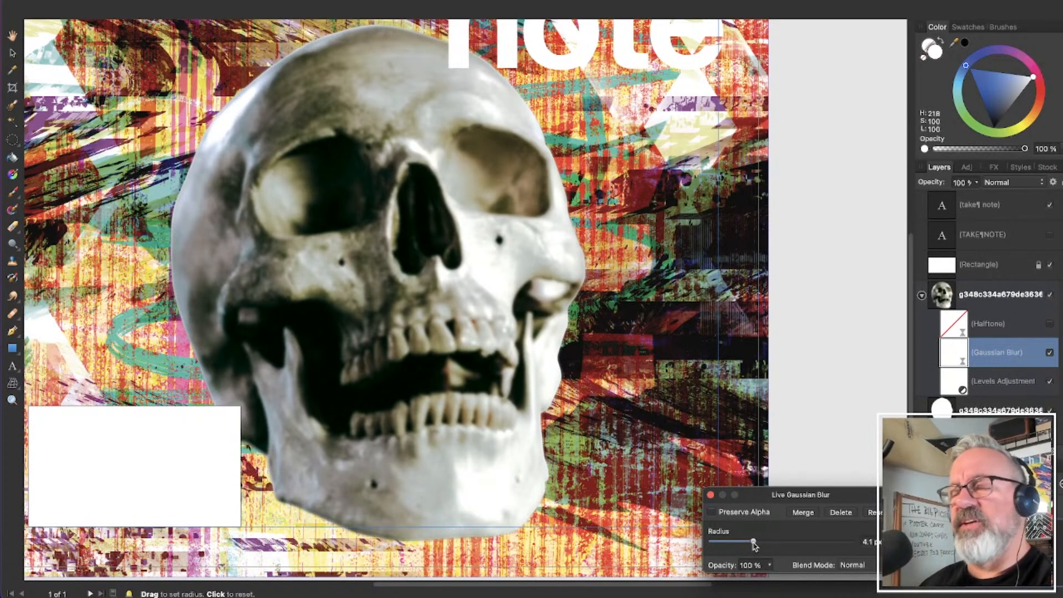
left_click_drag(754, 547, 761, 546)
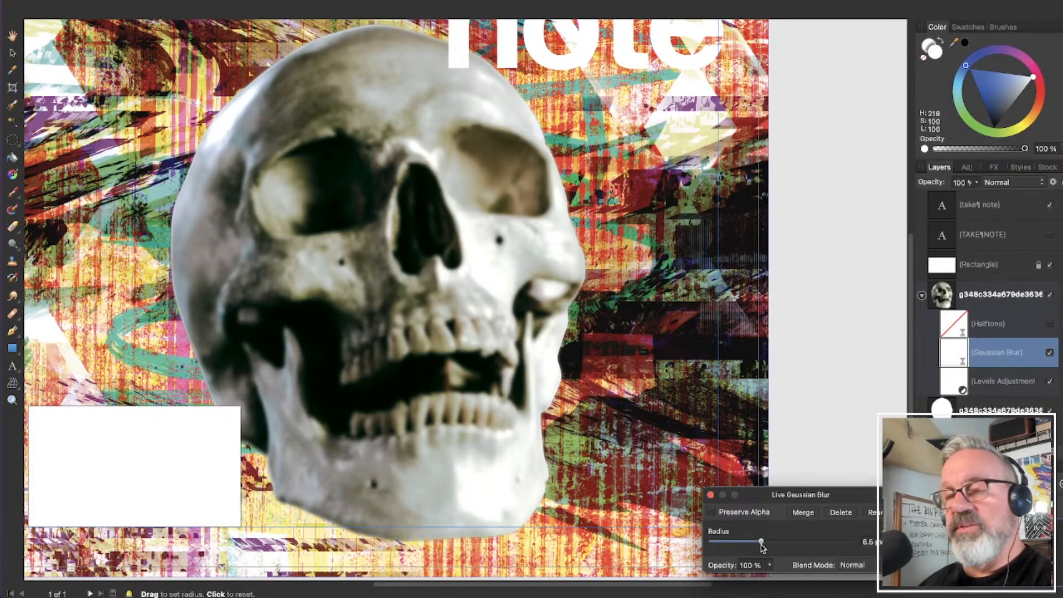
left_click_drag(761, 545, 762, 546)
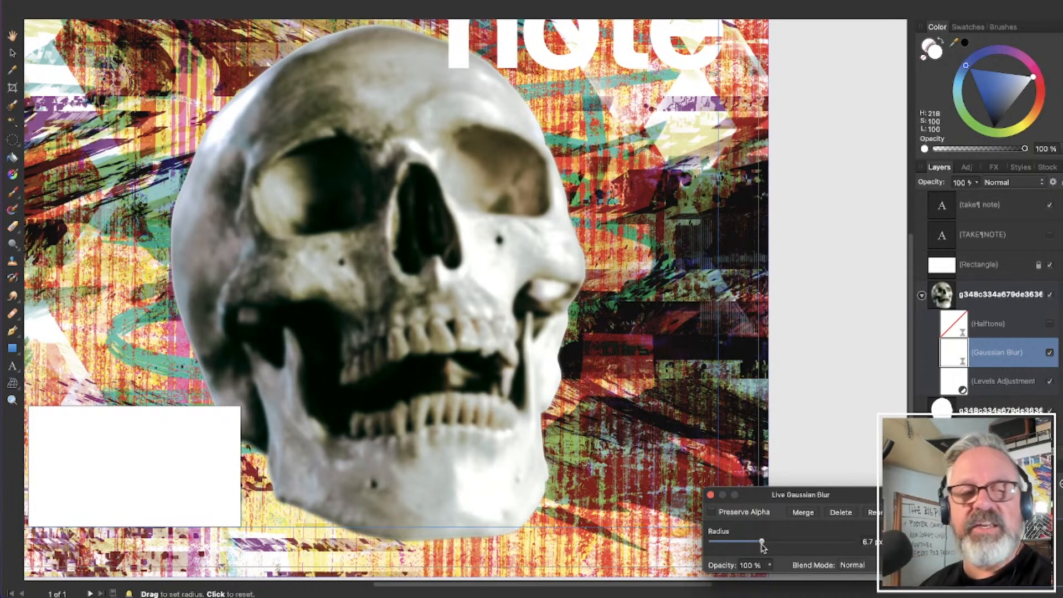
left_click_drag(762, 546, 766, 547)
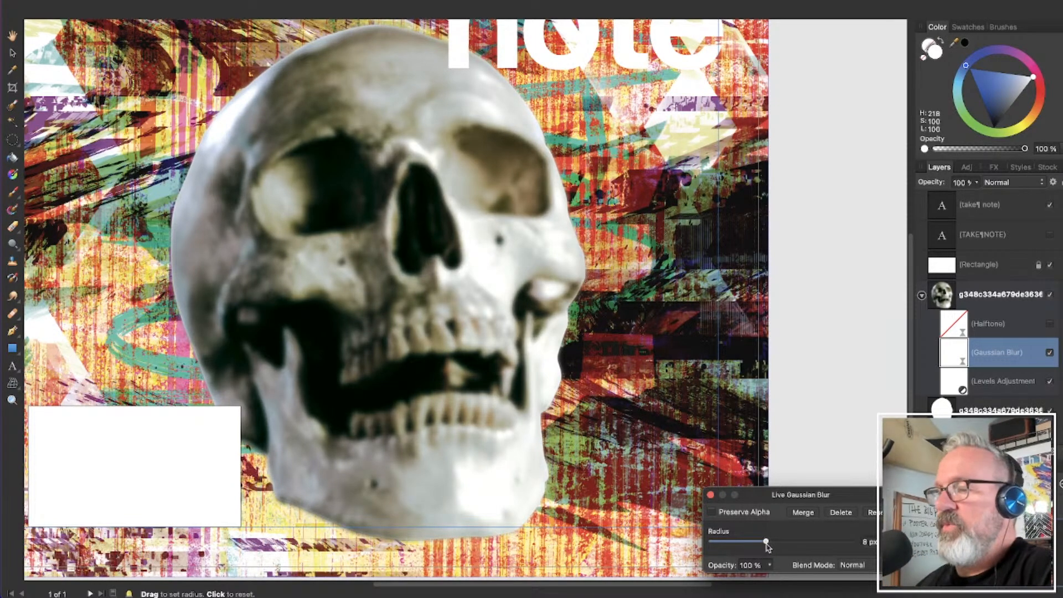
left_click(1050, 324)
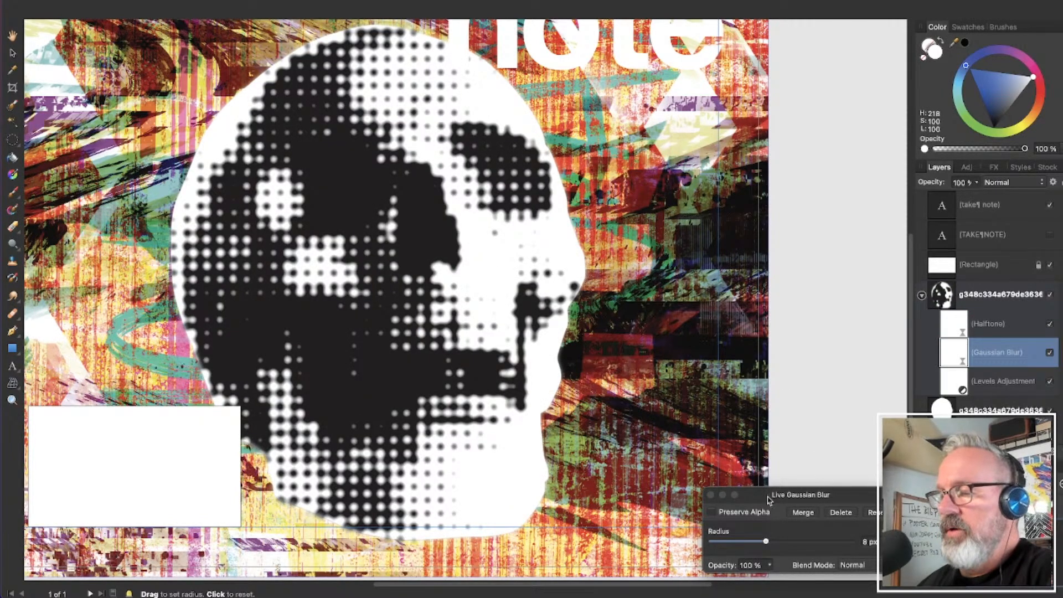
Turn on Preserve Alpha for the skull's live Gaussian Blur and open the live Halftone filter's settings
left_click_drag(816, 494, 817, 277)
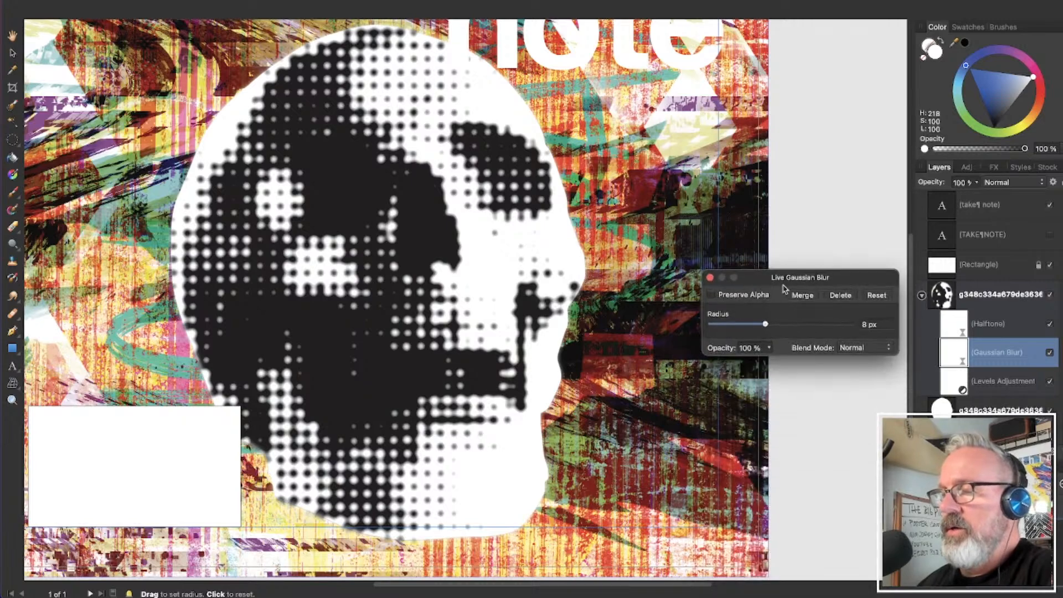
left_click(711, 295)
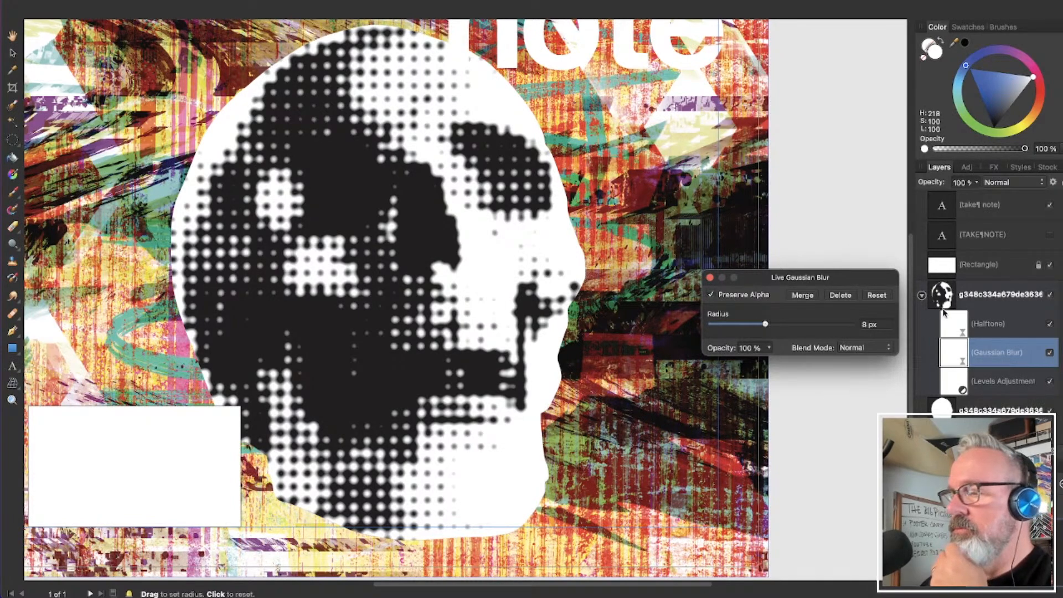
left_click(951, 325)
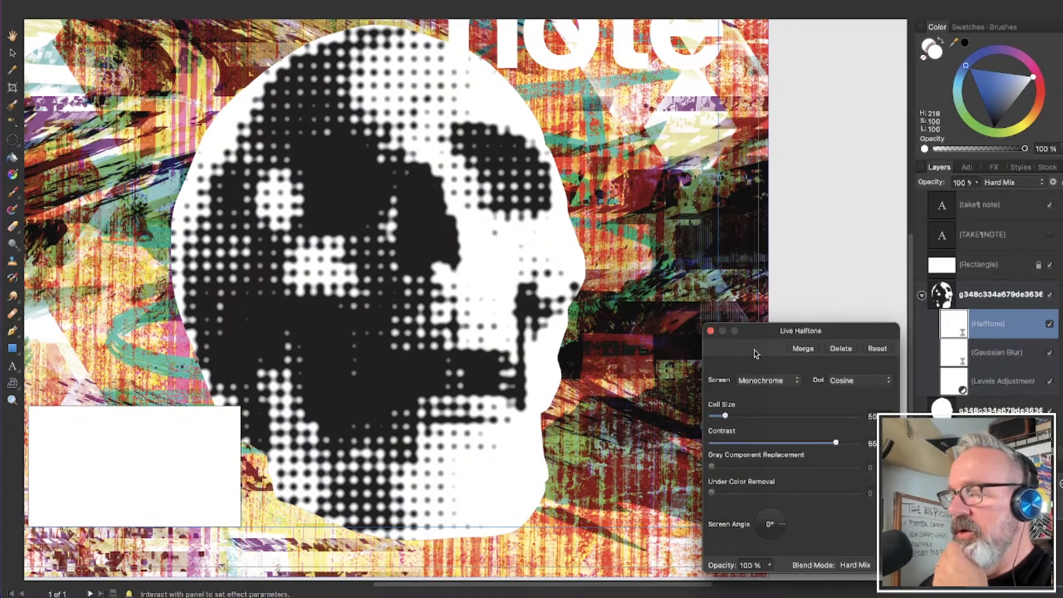
left_click_drag(812, 326, 746, 173)
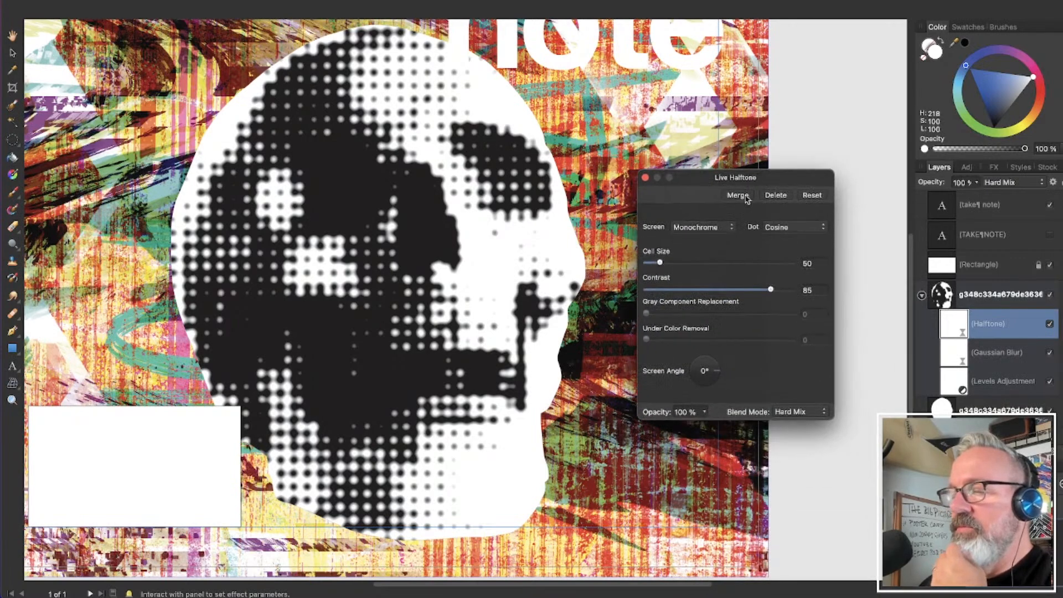
Try the Round dot shape on the skull's Halftone filter and return it to Cosine
left_click(784, 231)
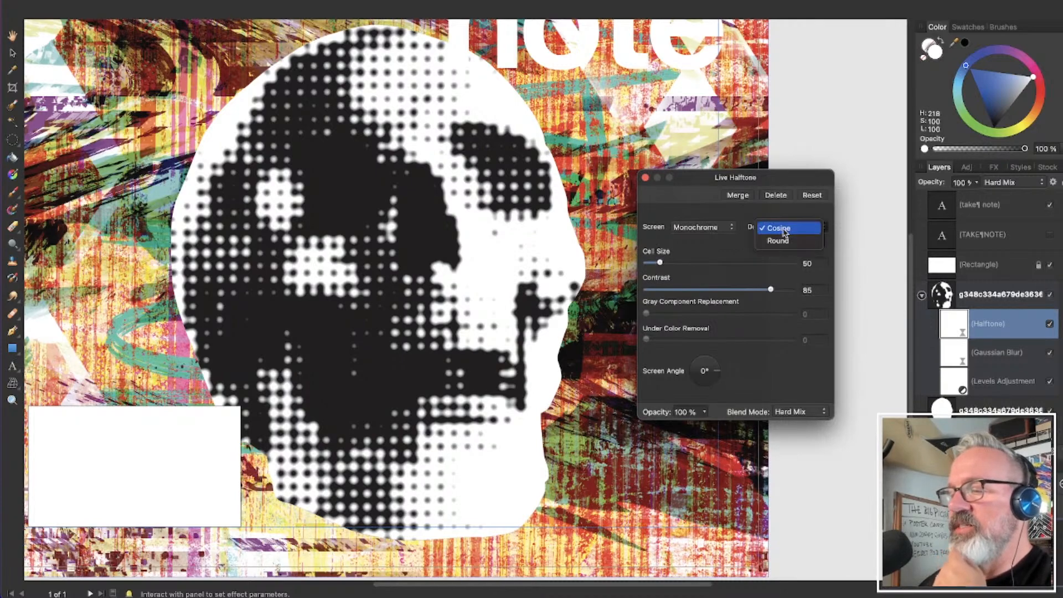
left_click(784, 229)
left_click(784, 232)
left_click(786, 240)
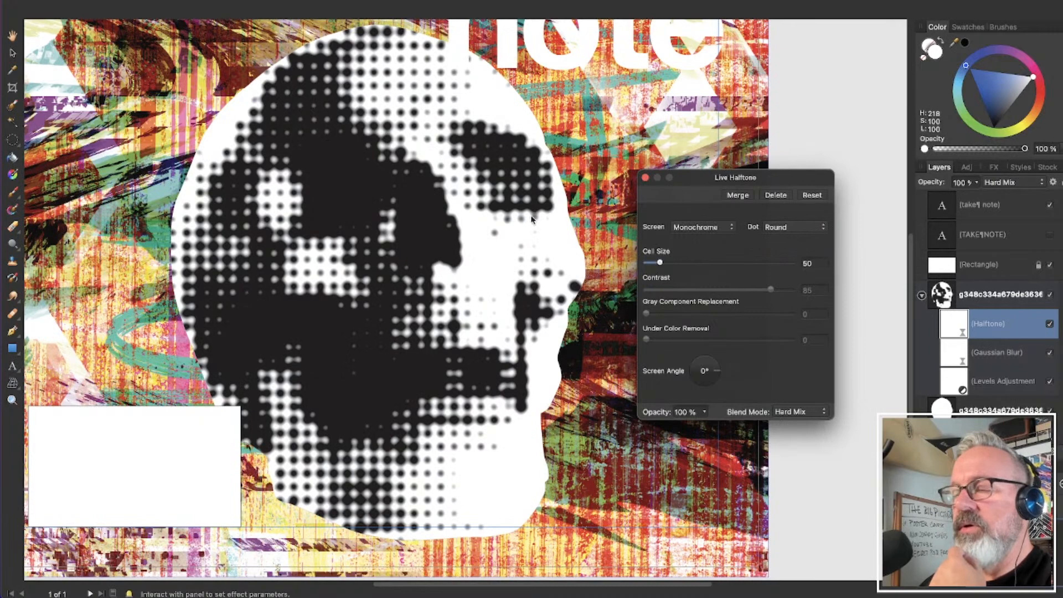
left_click(765, 228)
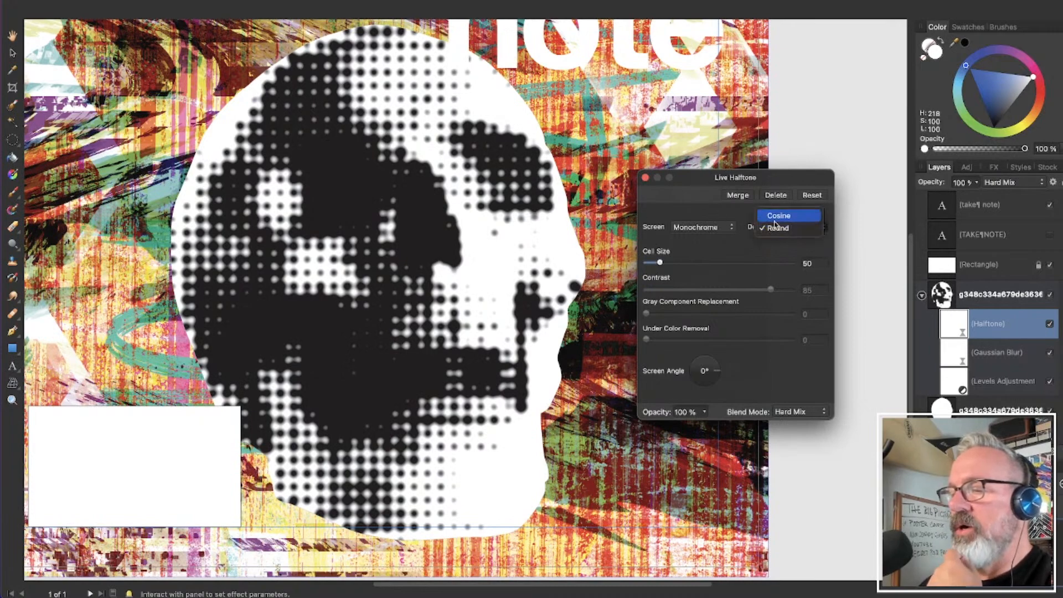
left_click(774, 219)
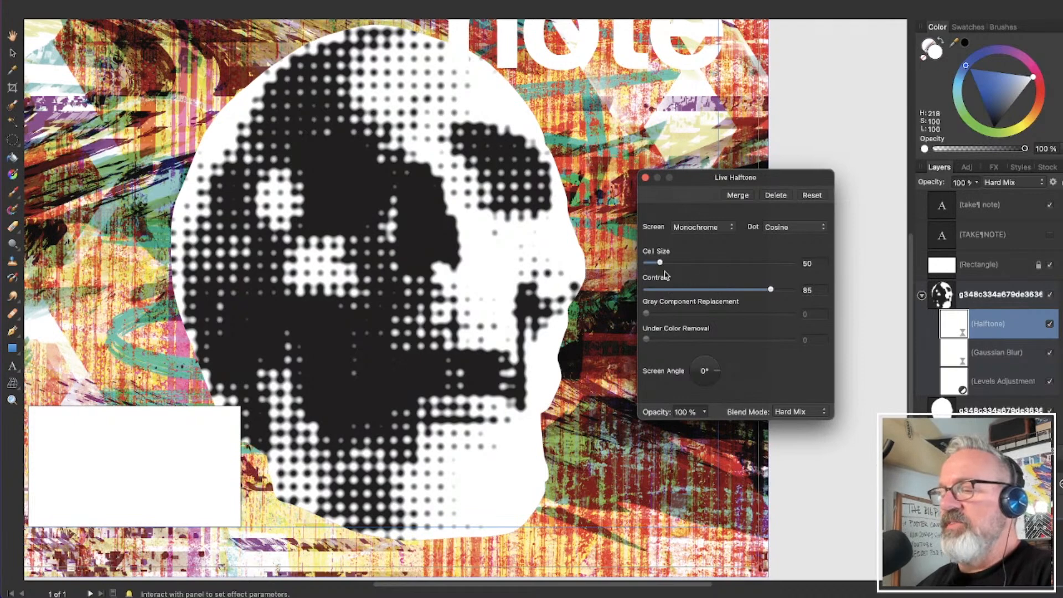
Set the skull's Halftone filter to a 33° screen angle, a cell size of about 47 and a contrast of about 75
left_click_drag(659, 265, 655, 270)
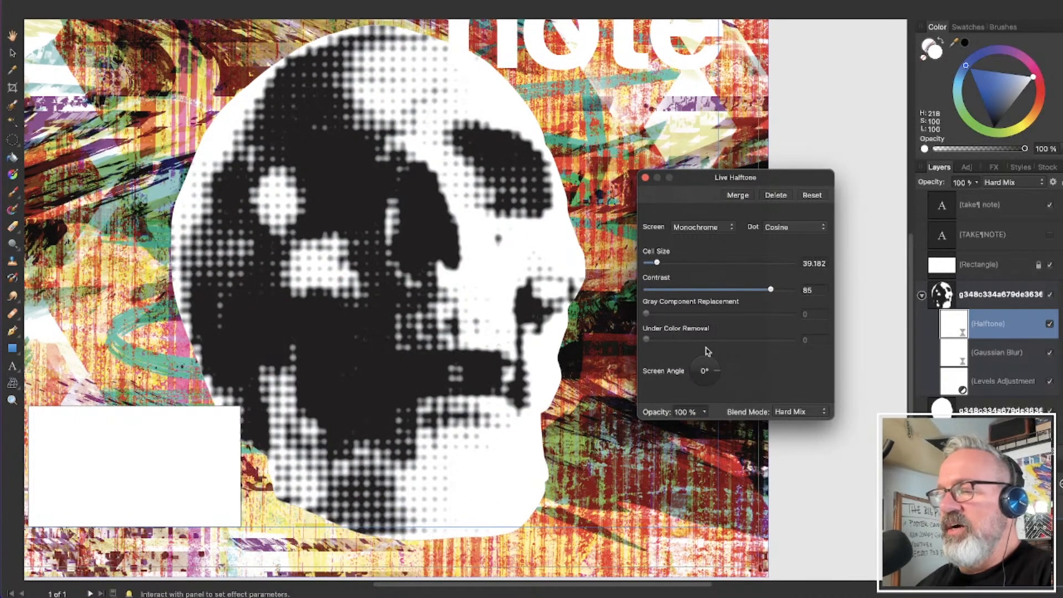
left_click_drag(718, 370, 714, 370)
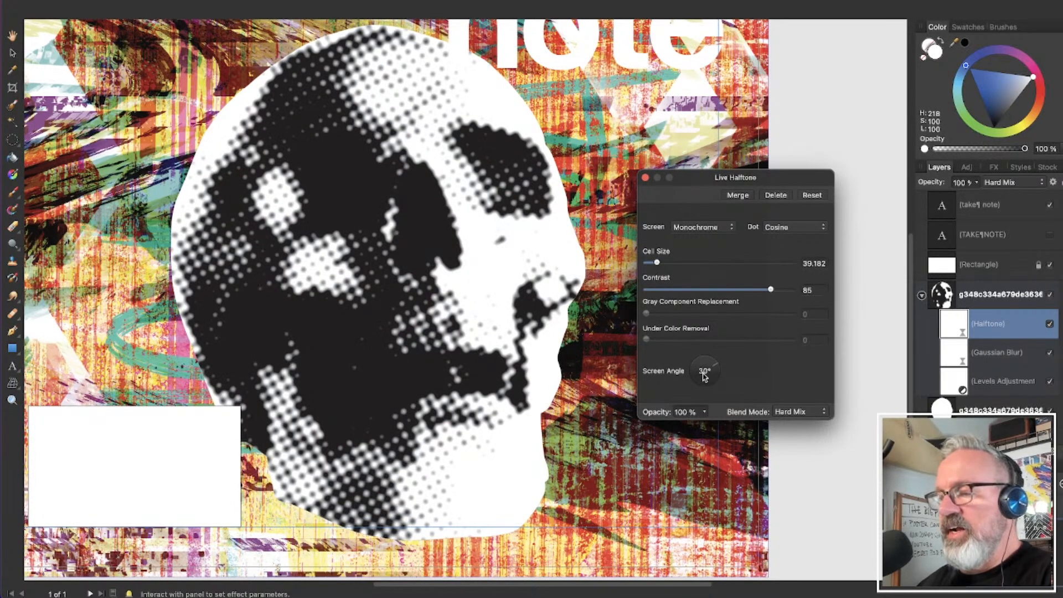
double_click(703, 374)
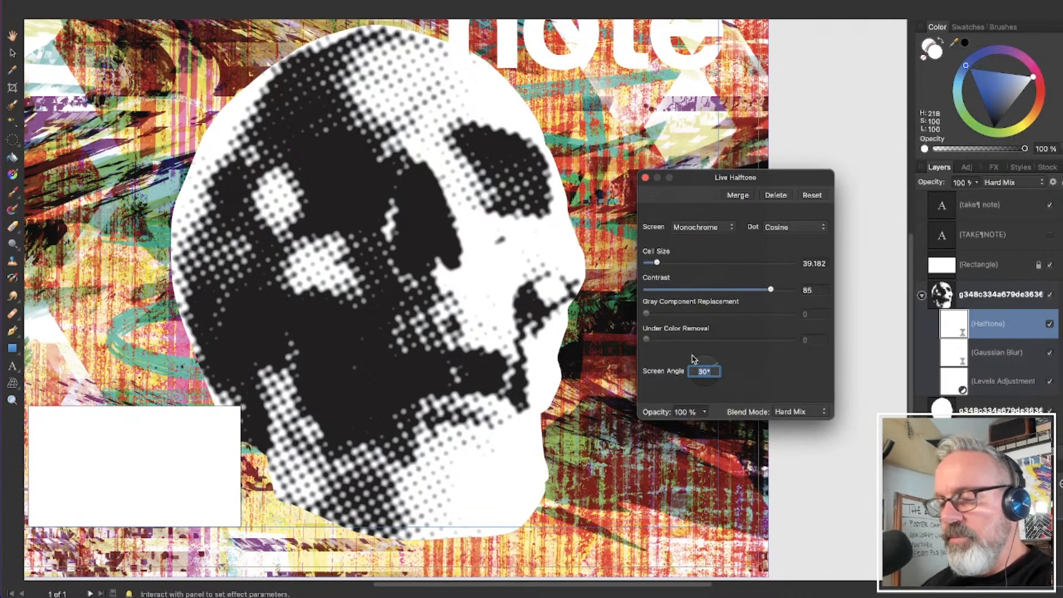
type("33")
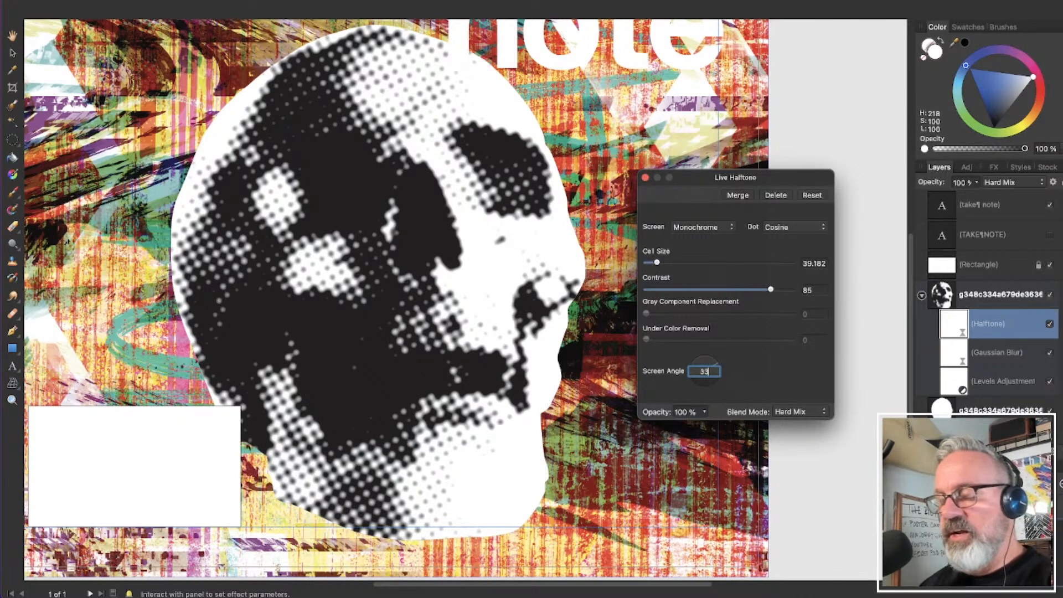
key("Return")
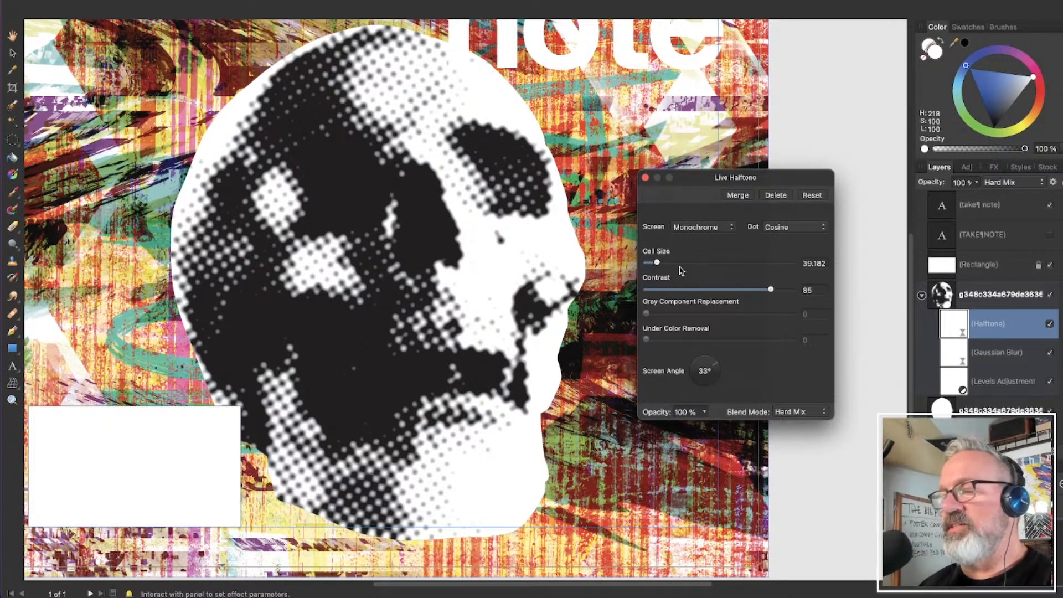
left_click_drag(655, 267, 655, 267)
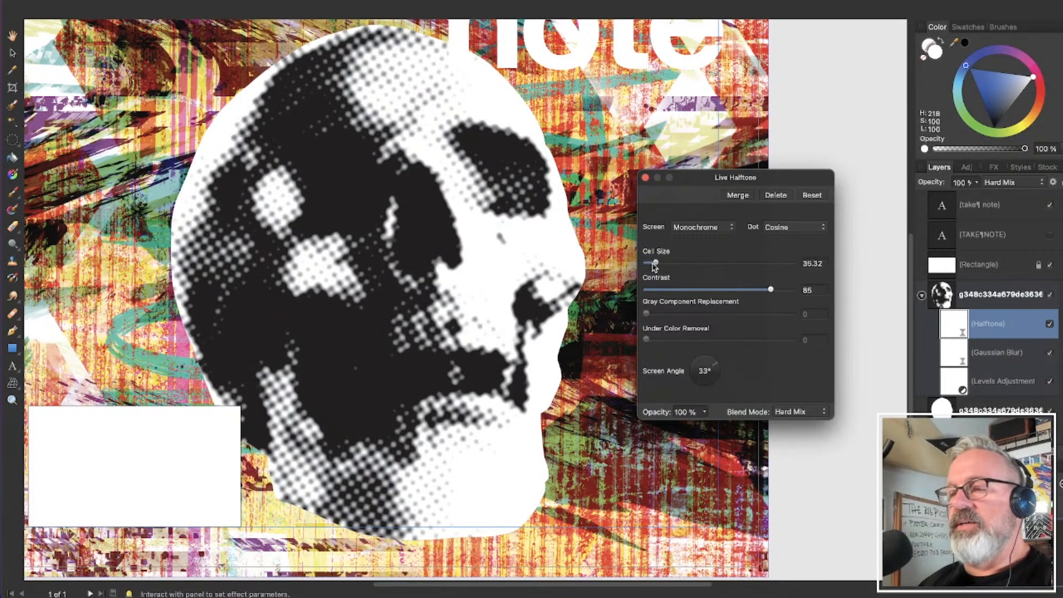
left_click_drag(654, 267, 657, 267)
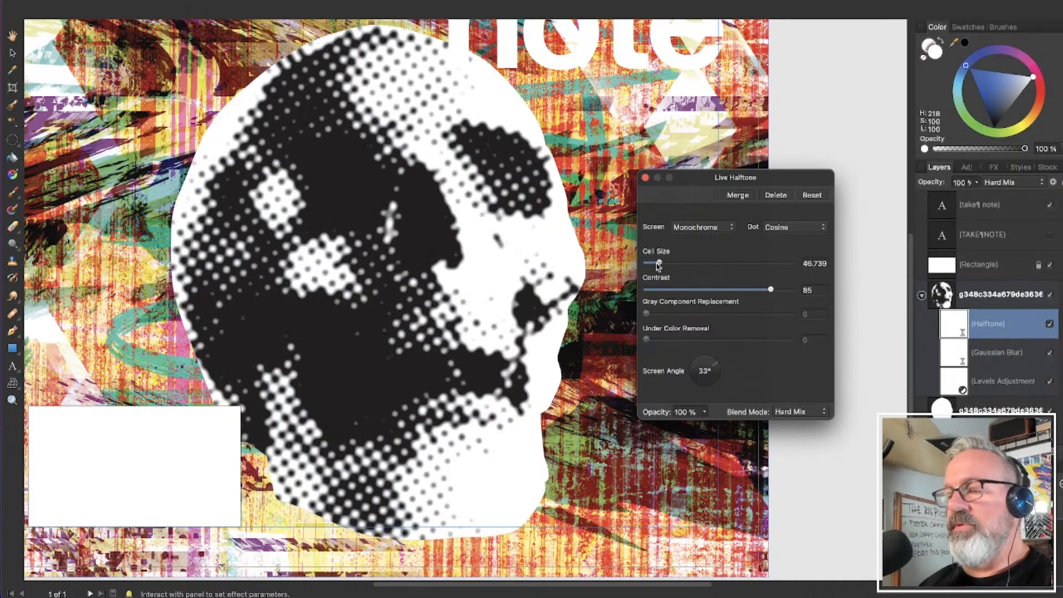
mouse_move(767, 291)
left_mouse_down()
mouse_move(783, 289)
mouse_move(755, 289)
left_mouse_up()
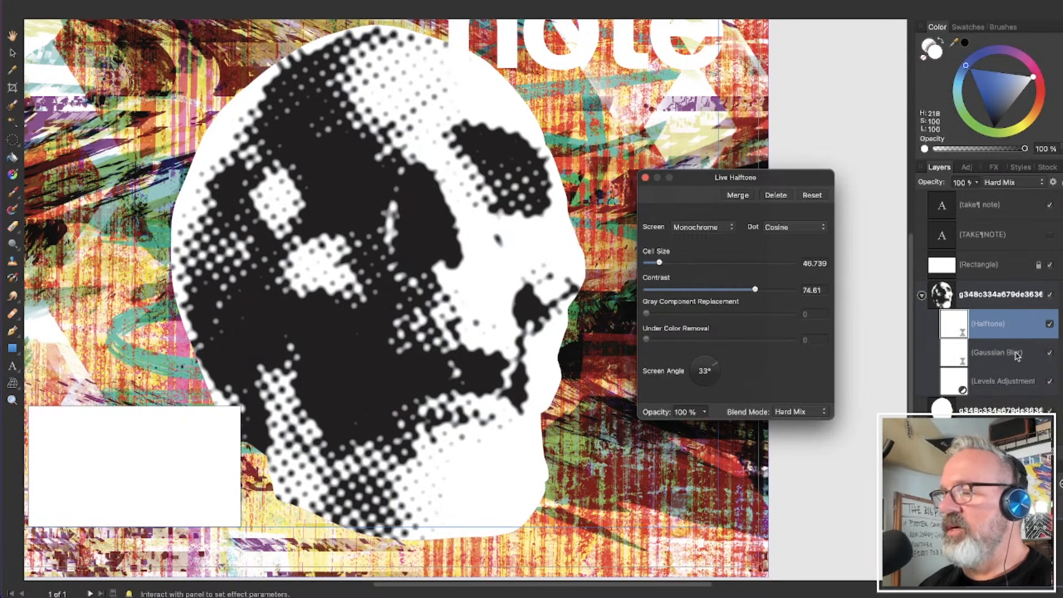
Add a Threshold adjustment to the skull layer, close its settings, and toggle its visibility to compare the result
left_click(928, 359)
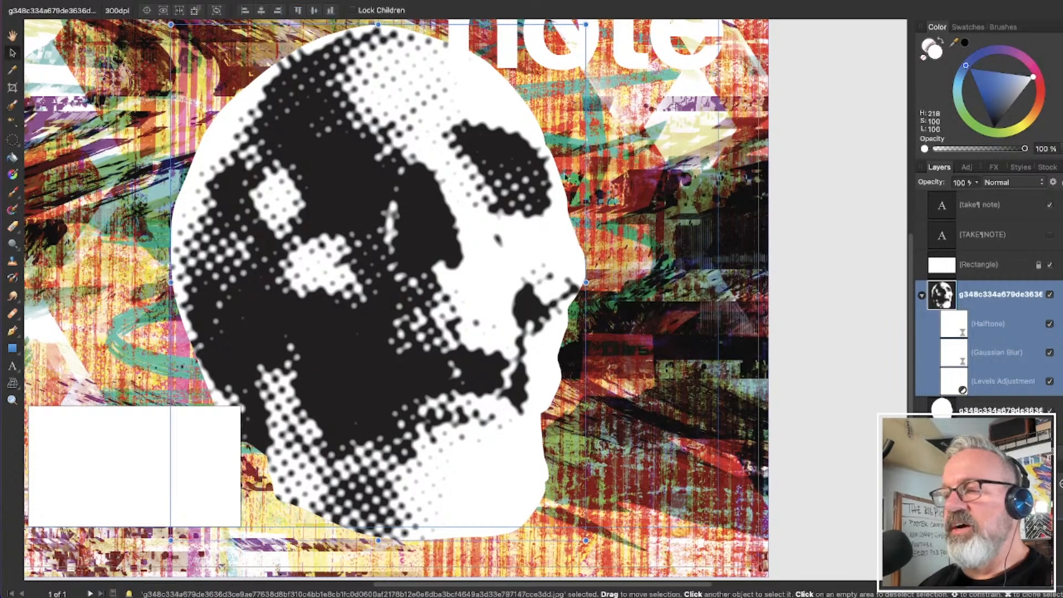
scroll(559, 180, "up", 5)
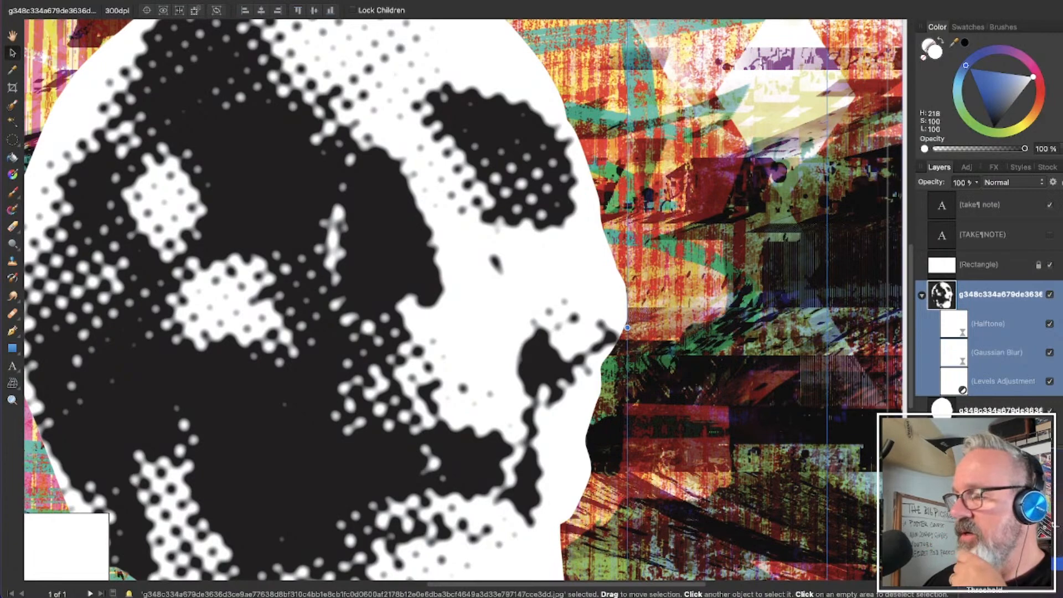
left_click(991, 589)
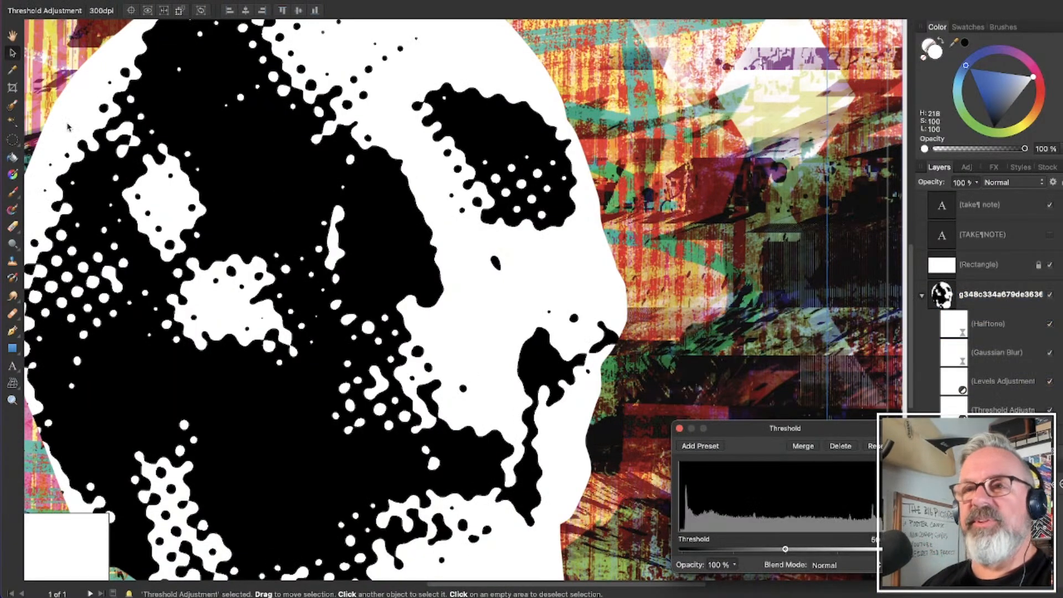
left_click(680, 429)
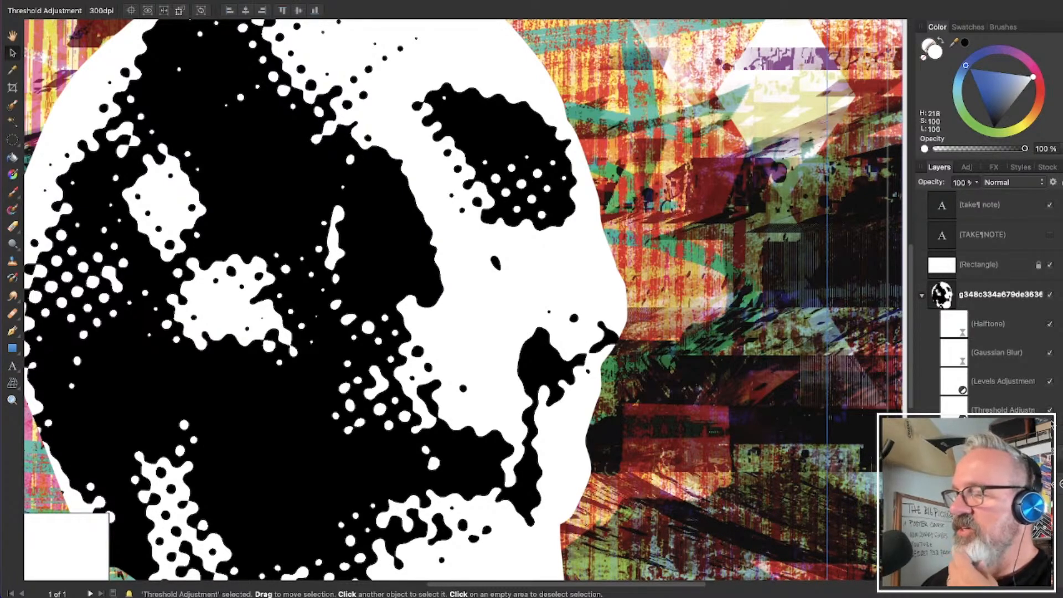
left_click(1050, 410)
left_click(1049, 409)
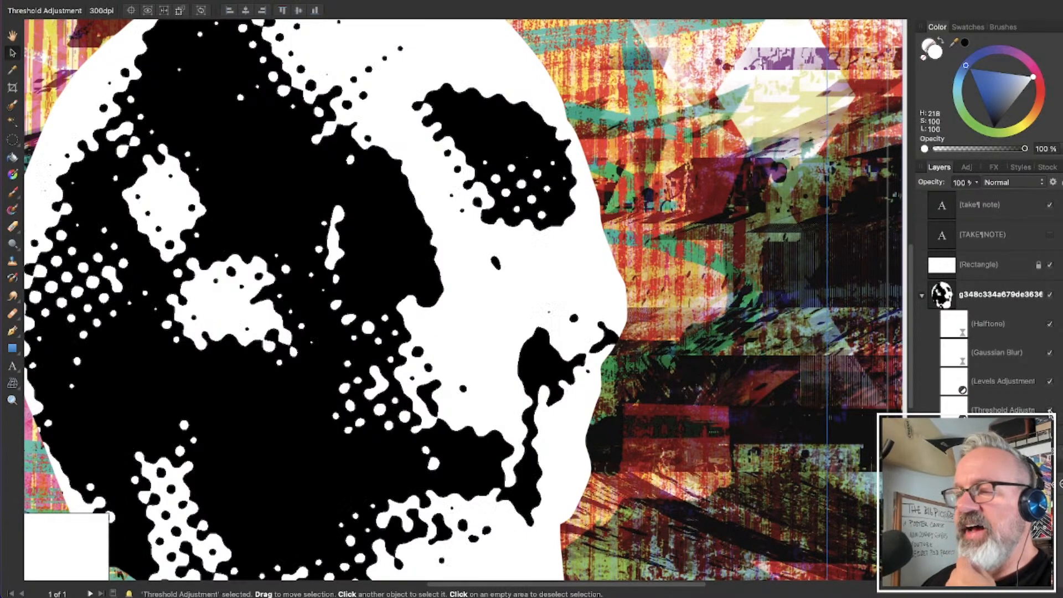
Move the Threshold adjustment between the Gaussian Blur and Levels inside the skull layer, and compare the result with the blur off and on
mouse_move(944, 296)
left_mouse_down()
mouse_move(956, 286)
mouse_move(935, 272)
mouse_move(944, 293)
left_mouse_up()
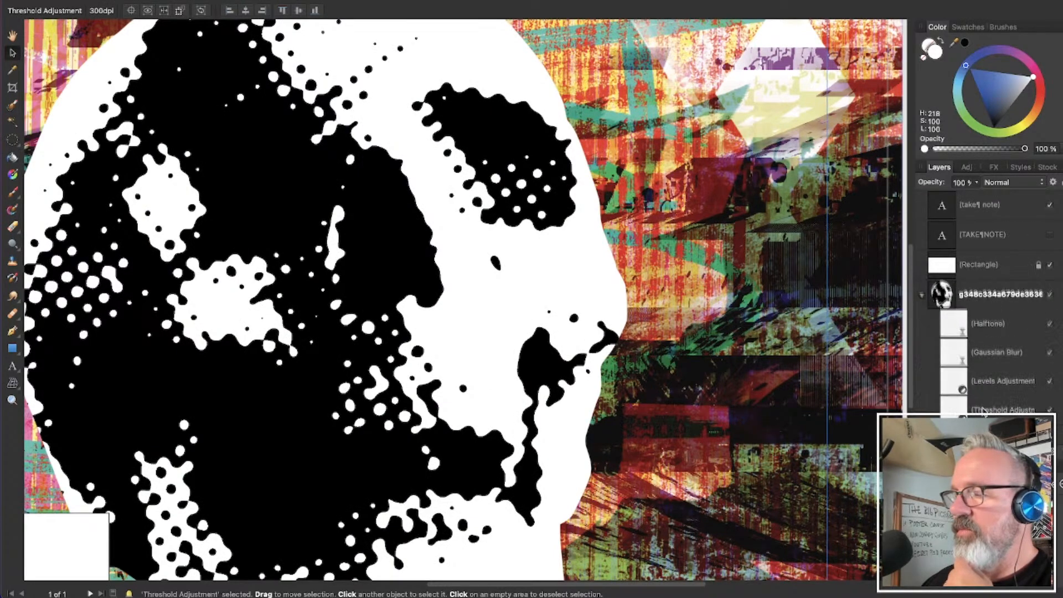
left_click_drag(957, 413, 963, 366)
key("super+z")
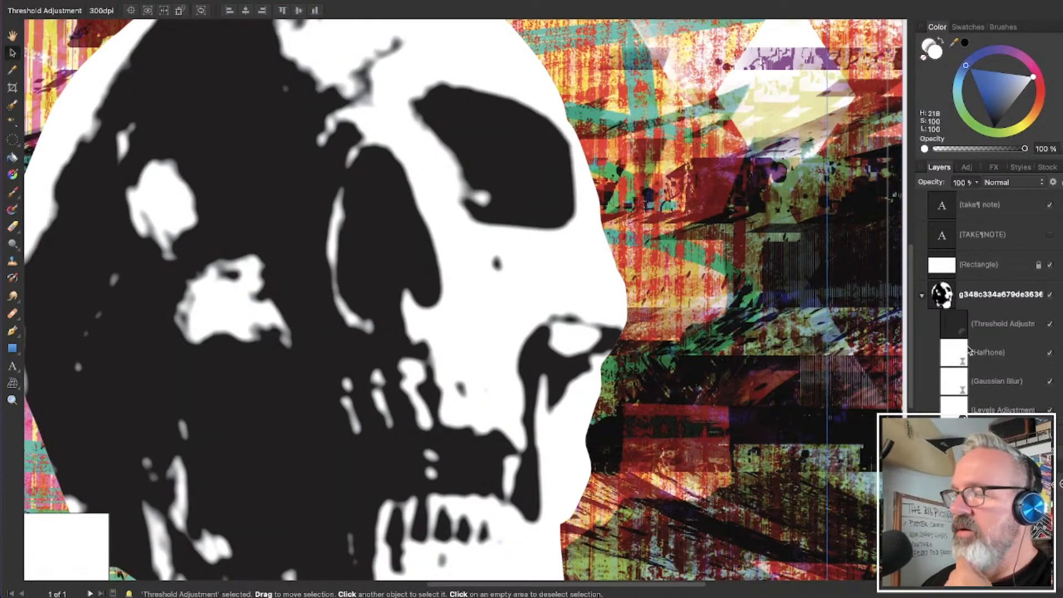
left_click_drag(961, 330, 963, 365)
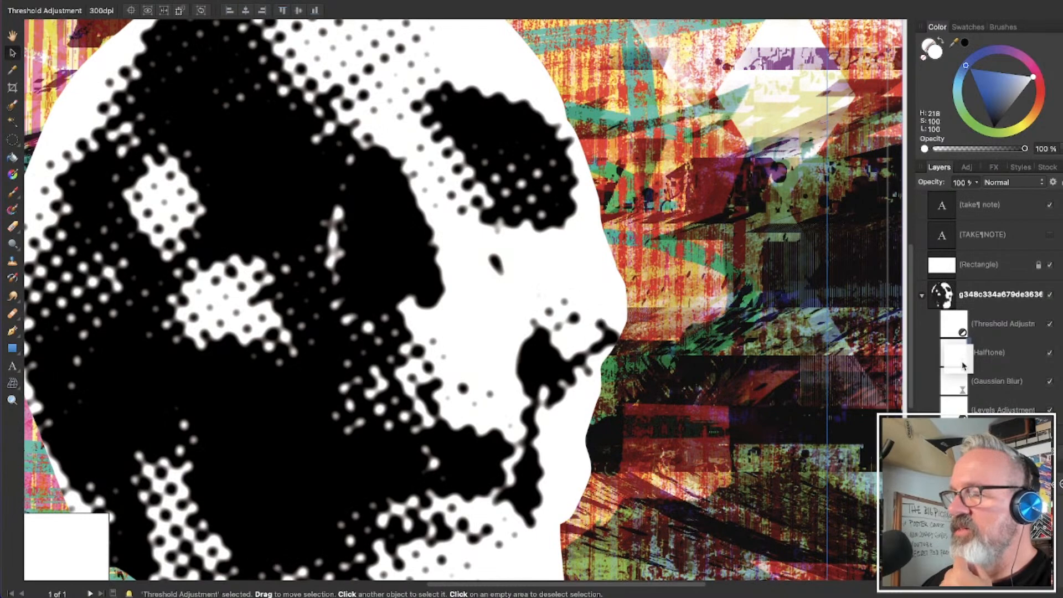
left_click_drag(958, 355, 966, 387)
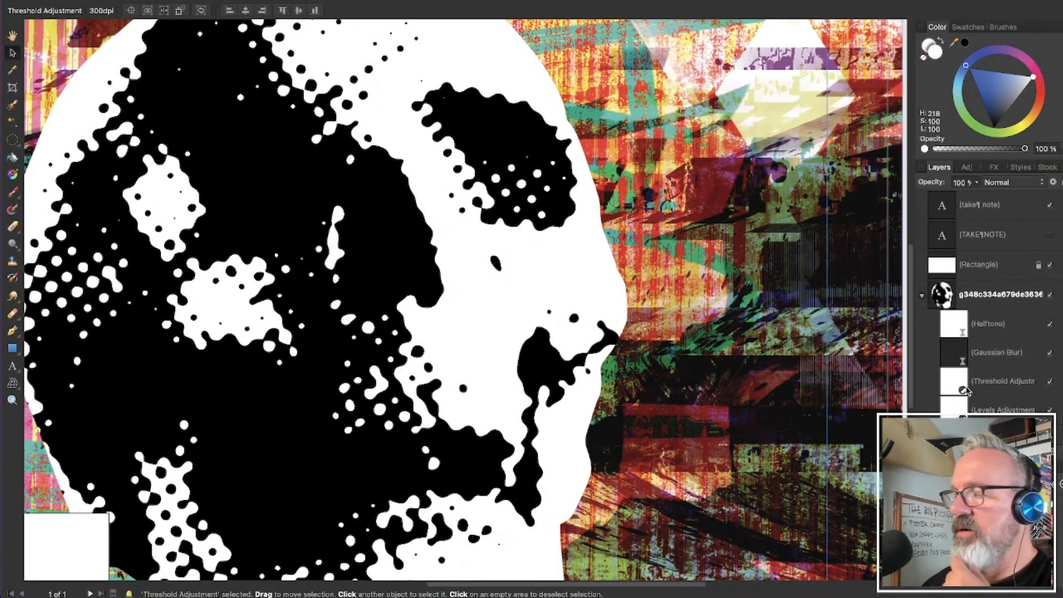
left_click(1049, 353)
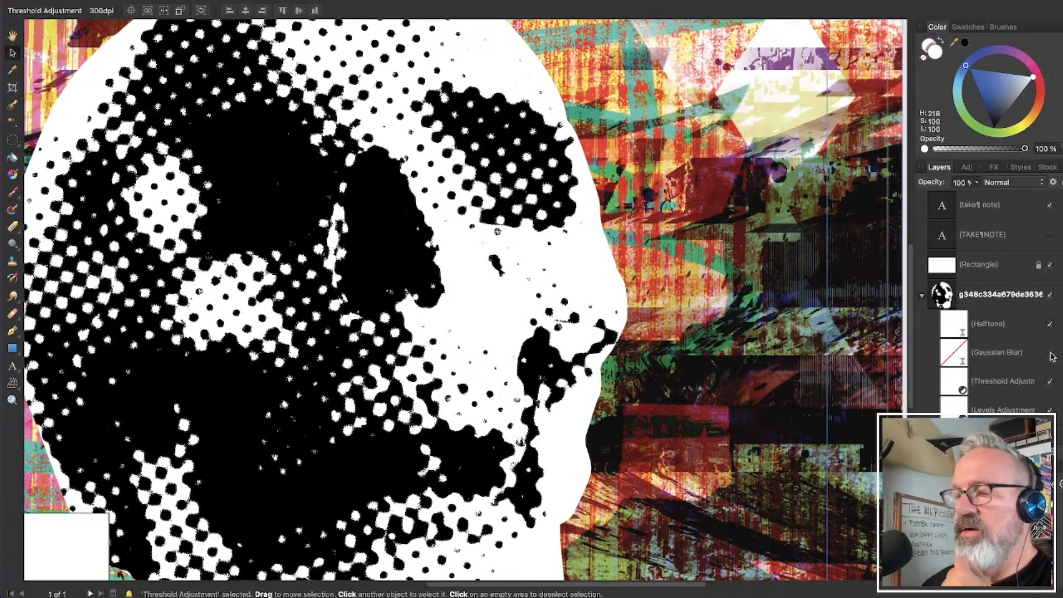
left_click(1050, 352)
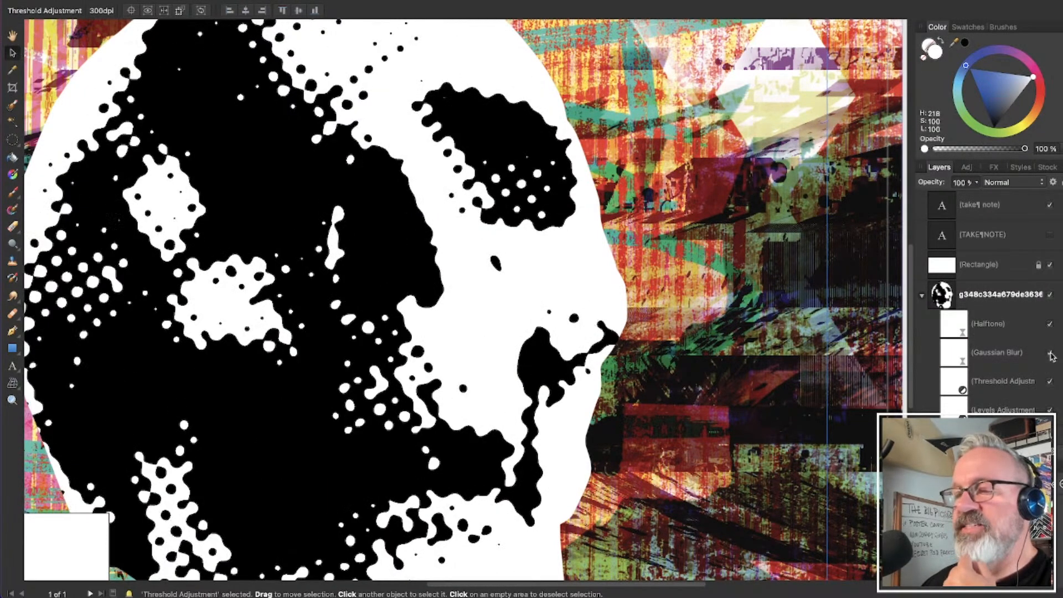
Lower the black level and raise the white level in the skull's Levels adjustment, and hide that adjustment
left_click(966, 360)
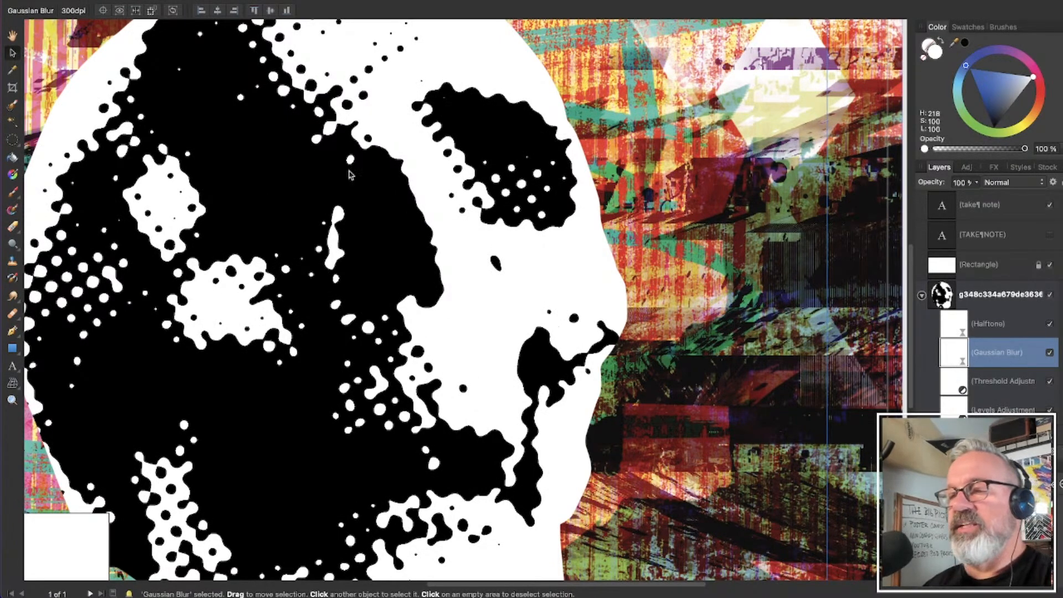
scroll(300, 159, "down", 1)
scroll(300, 159, "down", 5)
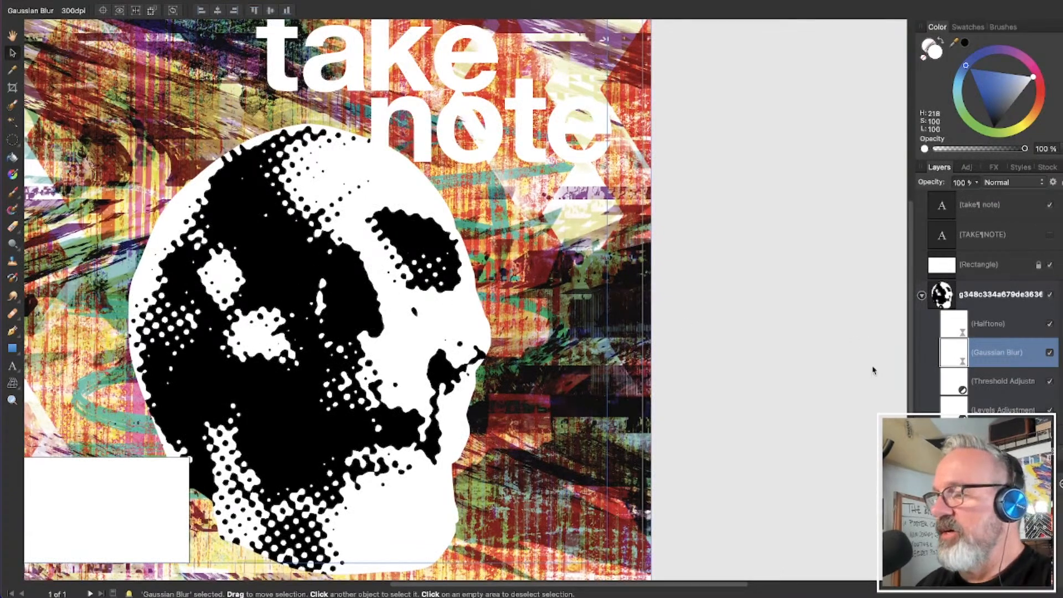
double_click(953, 408)
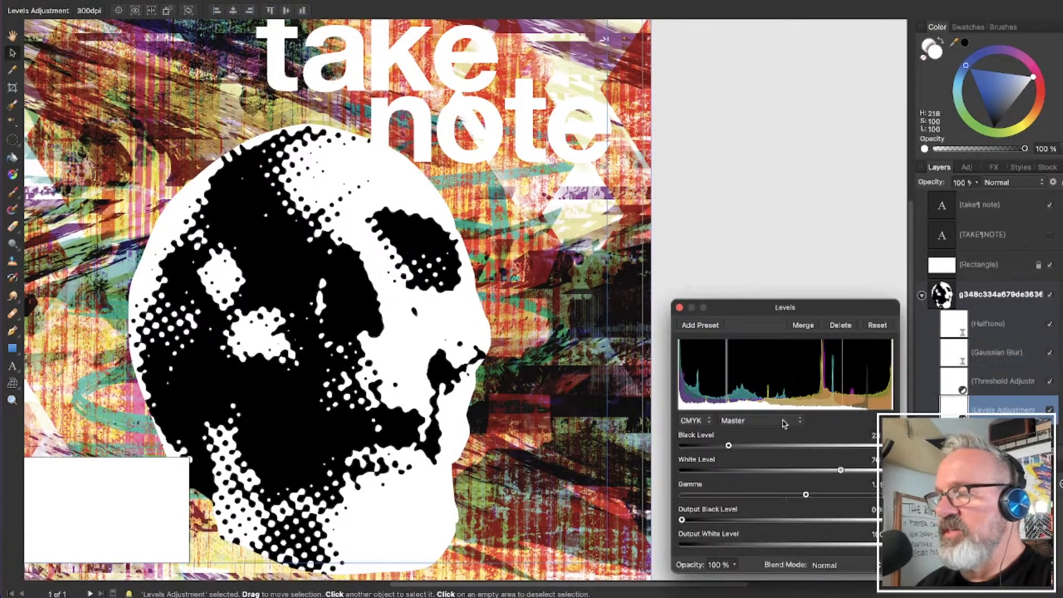
left_click_drag(728, 447, 707, 446)
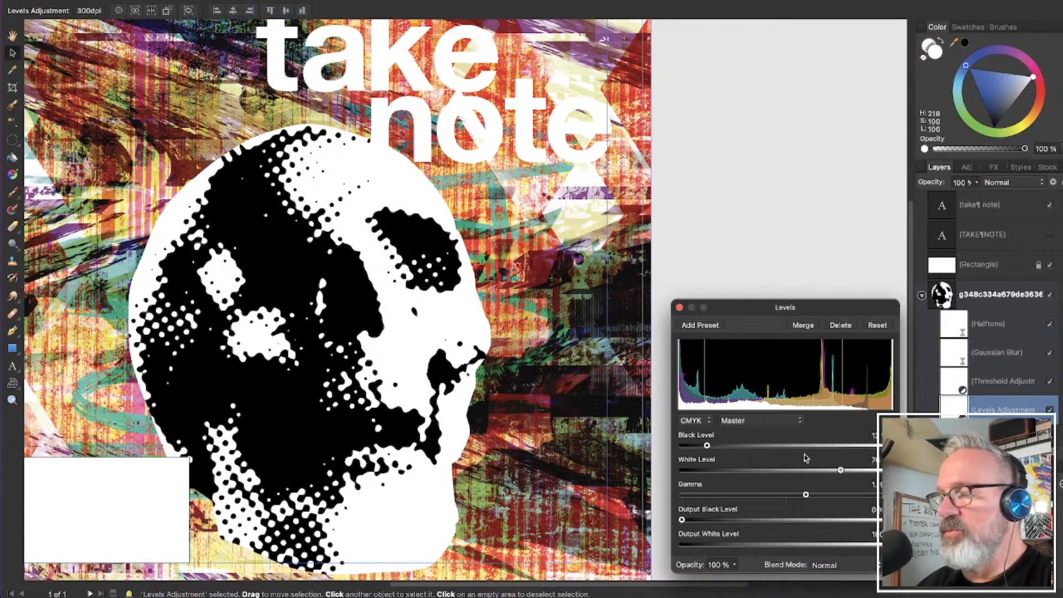
left_click_drag(840, 470, 867, 470)
left_click(679, 307)
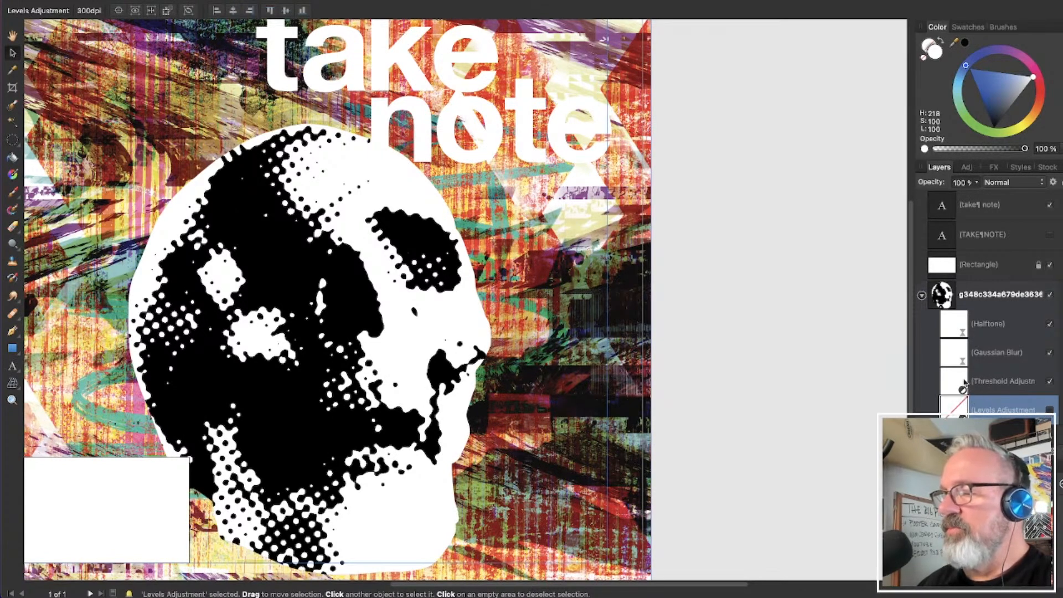
Lower the skull's Threshold adjustment to a little over 30% to open up the dark halftone areas
double_click(964, 382)
left_click_drag(780, 548, 748, 550)
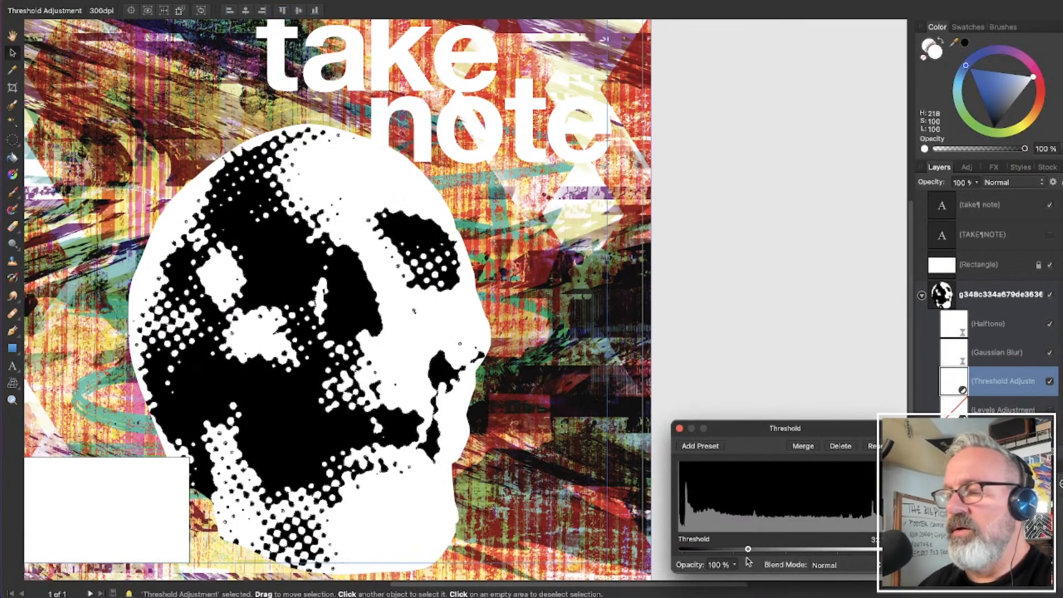
left_click(679, 429)
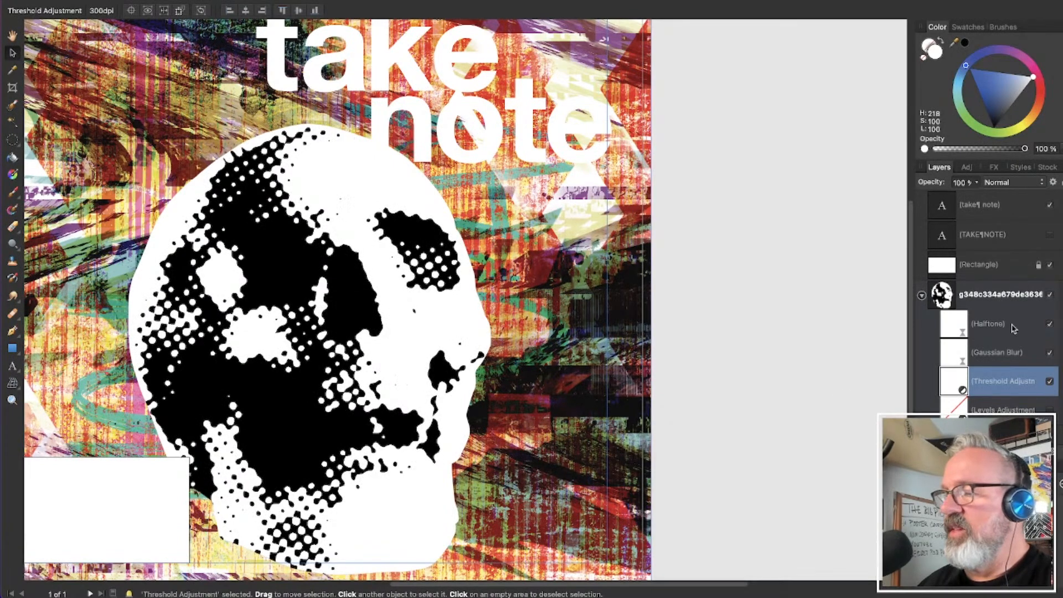
Reduce the radius of the skull's live Gaussian Blur to about 1.5 px
left_click(977, 297)
double_click(960, 357)
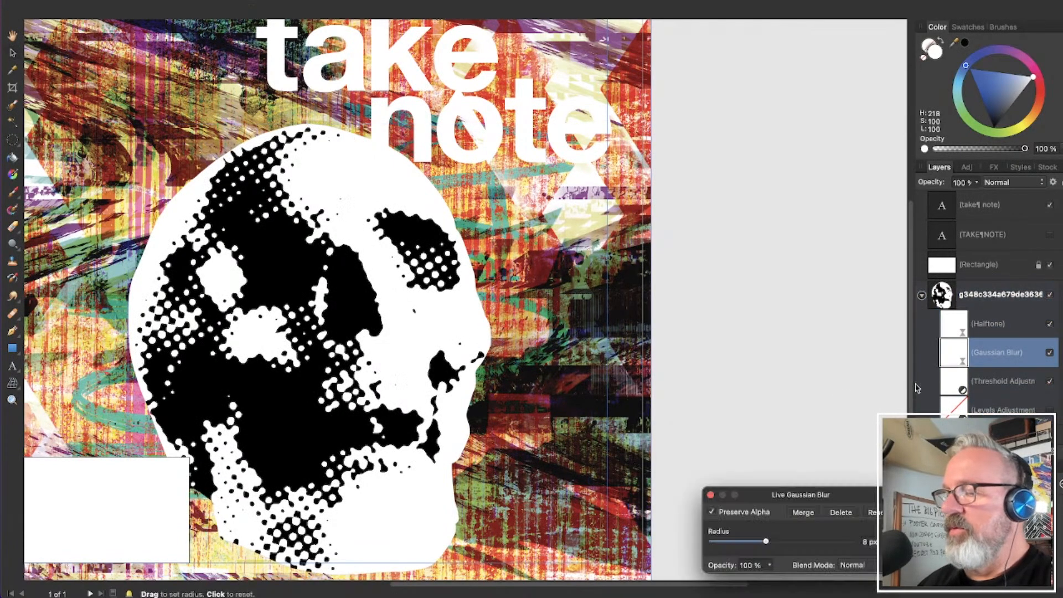
left_click_drag(765, 544, 745, 547)
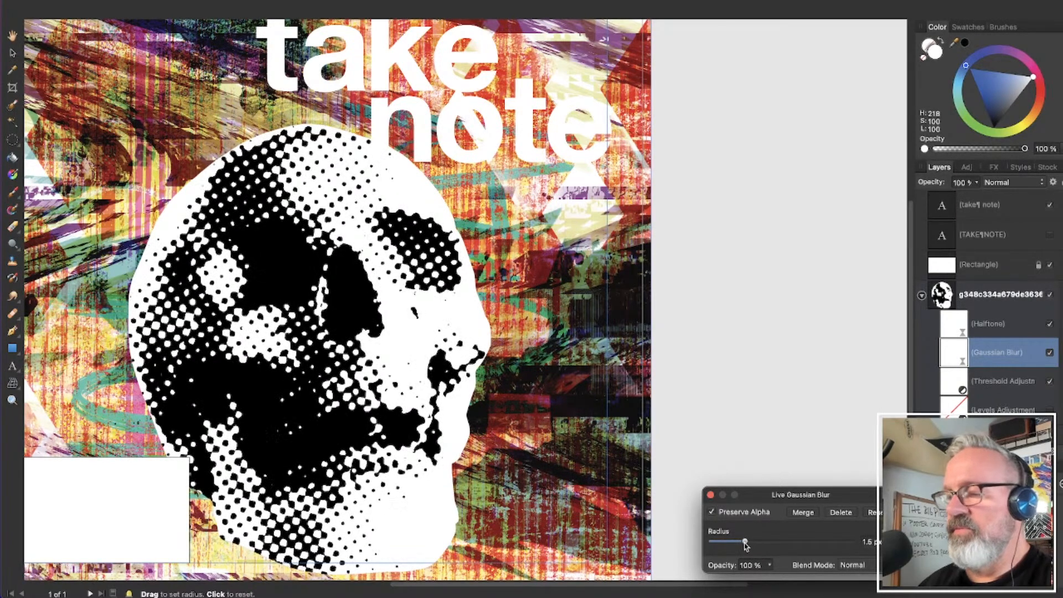
Set the skull's live Halftone to a cell size of about 35 and a contrast of about 66, and close its settings
double_click(964, 330)
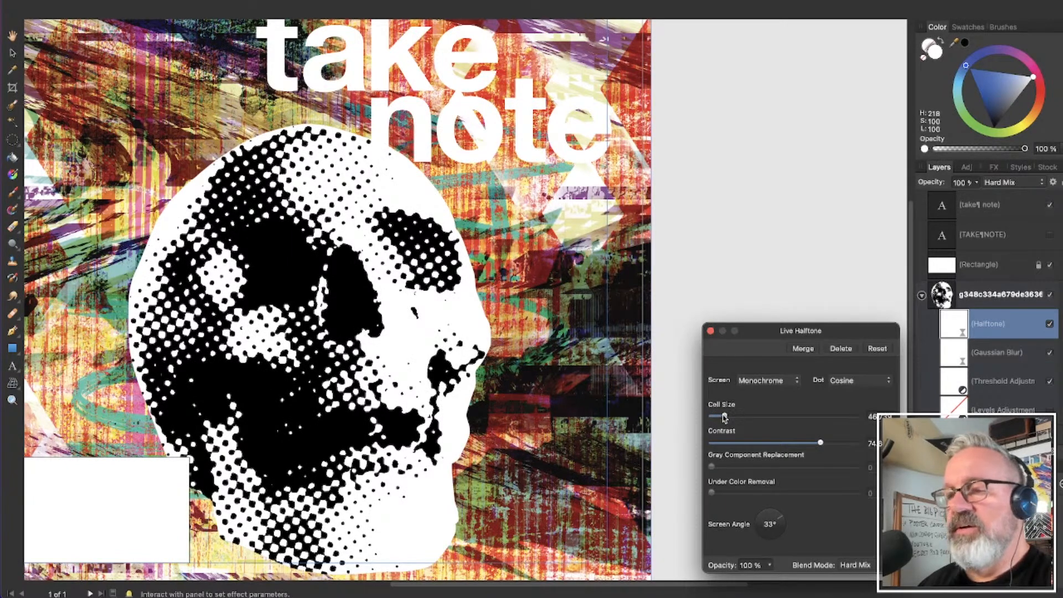
left_click_drag(725, 418, 720, 416)
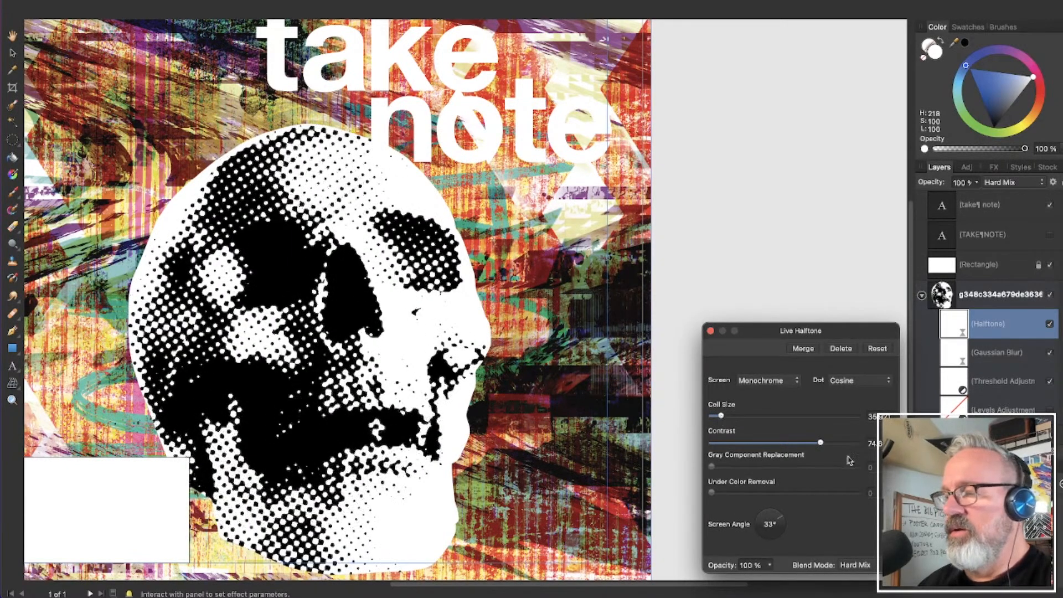
mouse_move(807, 447)
left_mouse_down()
mouse_move(799, 451)
mouse_move(827, 449)
mouse_move(793, 453)
left_mouse_up()
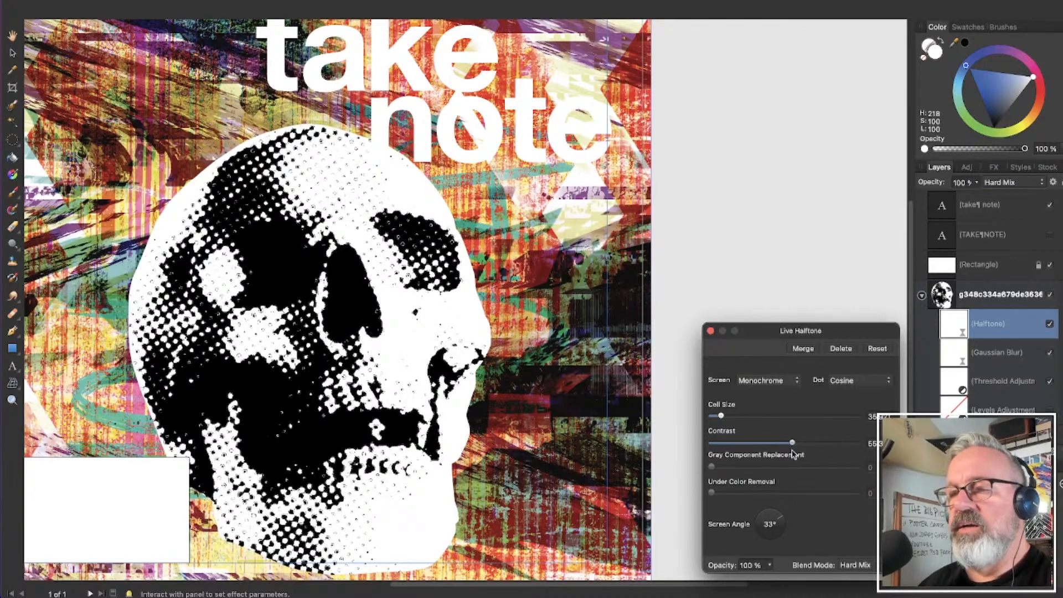
scroll(254, 244, "up", 5)
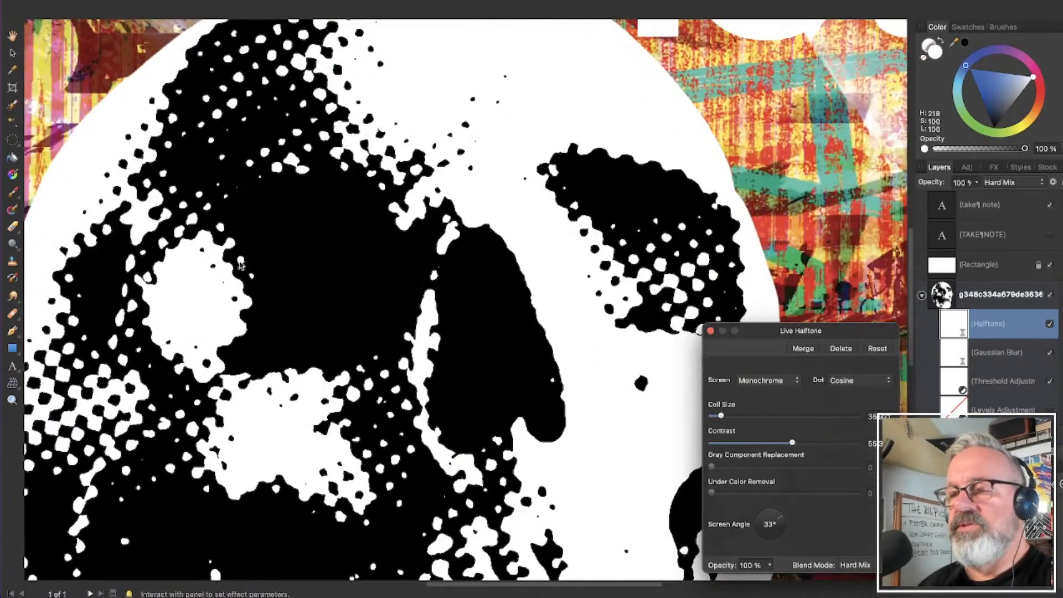
left_click_drag(793, 446, 809, 446)
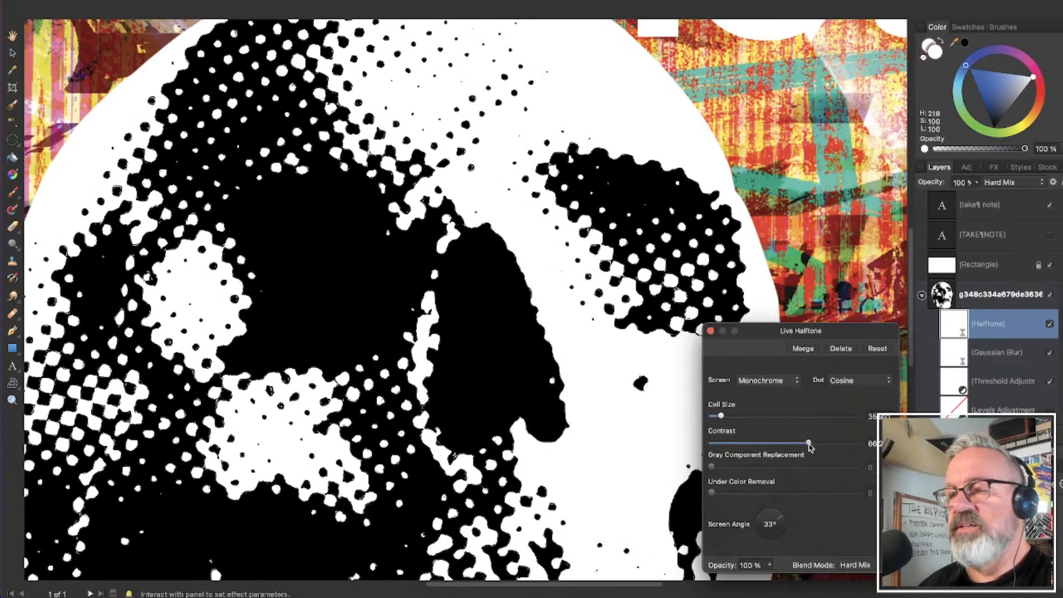
scroll(376, 276, "down", 5)
scroll(397, 298, "down", 4)
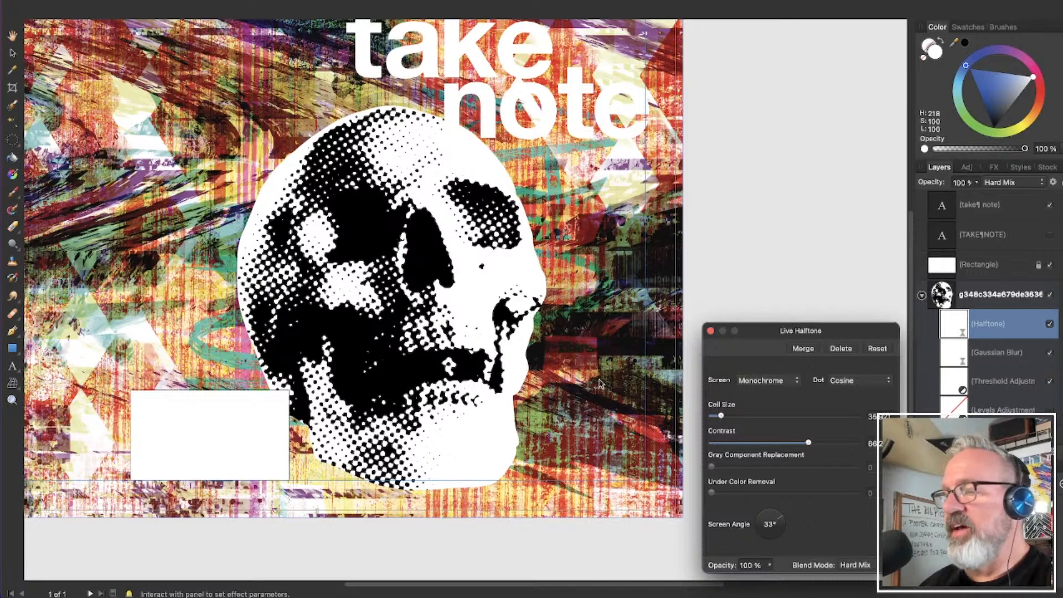
scroll(472, 381, "up", 5)
scroll(426, 379, "up", 1)
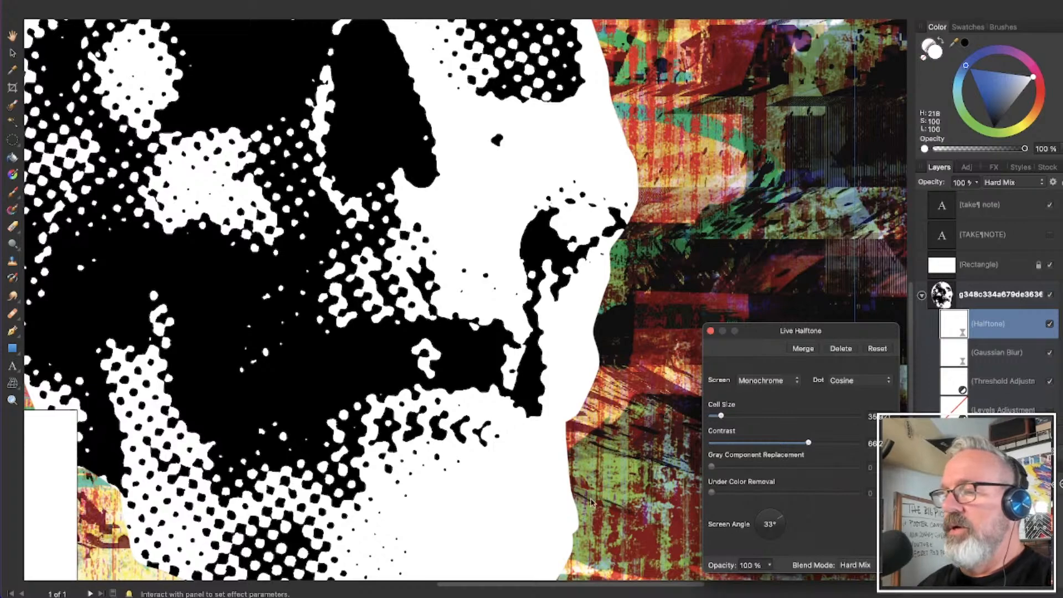
left_click(710, 331)
Examine the halftone skull up close and within the whole poster layout
key("super+0")
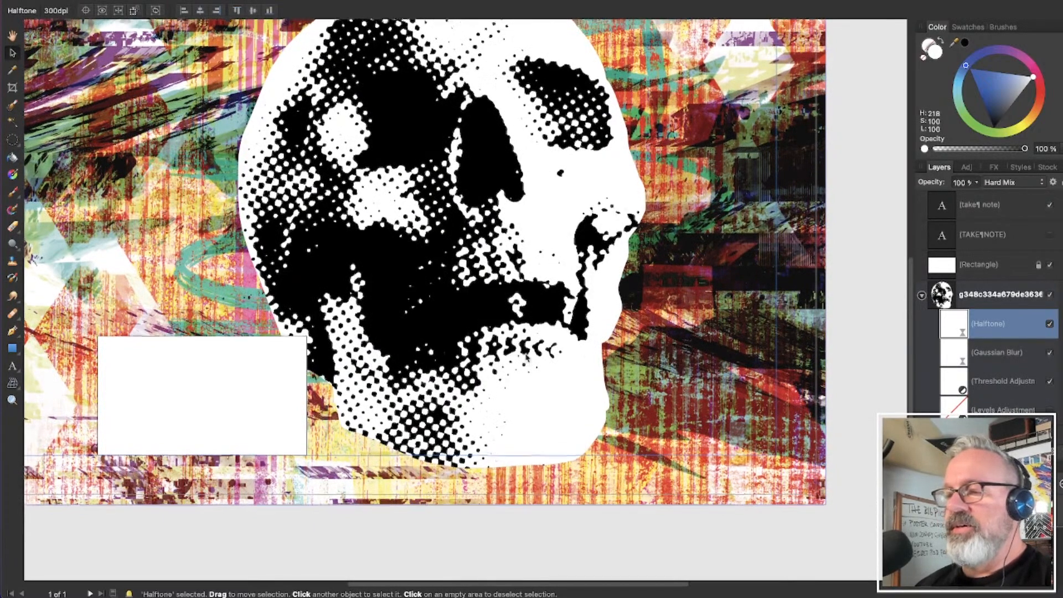
scroll(527, 358, "up", 4)
scroll(527, 357, "down", 2)
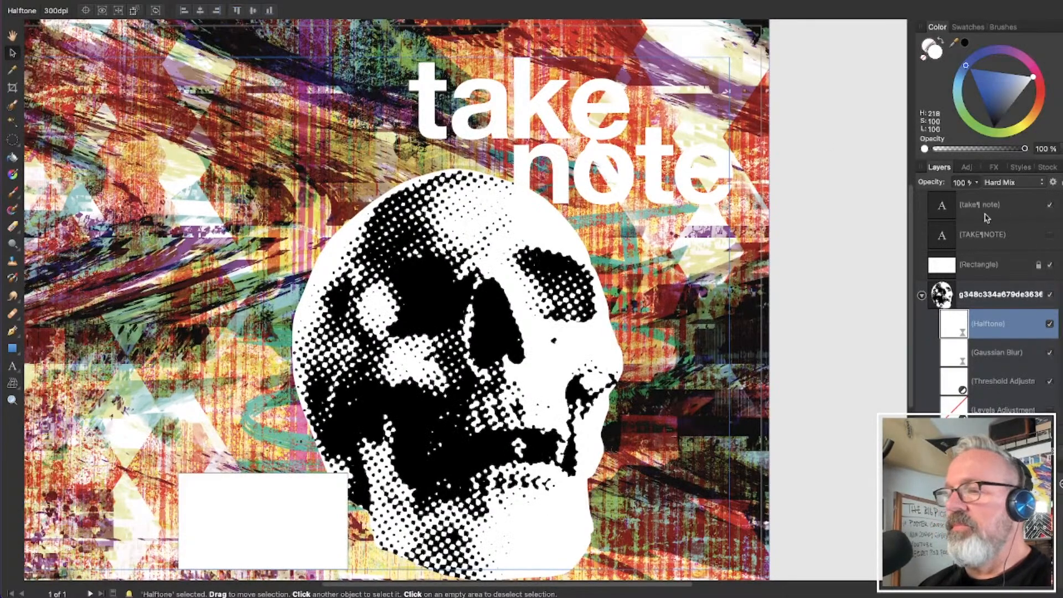
scroll(545, 214, "down", 5)
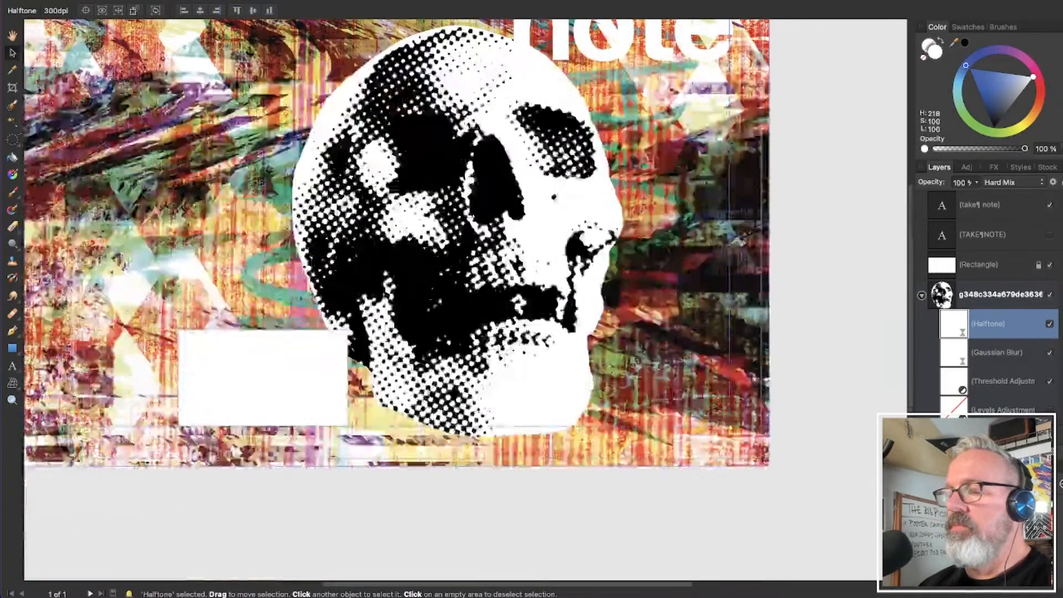
scroll(515, 236, "up", 4)
scroll(515, 237, "down", 5)
scroll(515, 237, "down", 4)
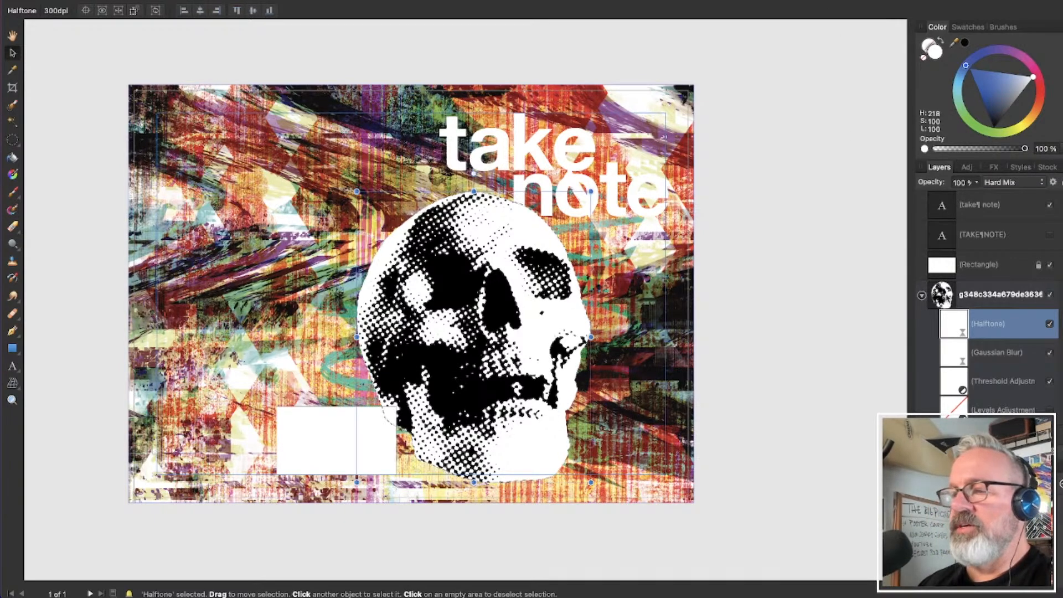
Add a pixel layer above the skull and fill its silhouette with teal at H 181, S 100, L 41
key("super+shift+n")
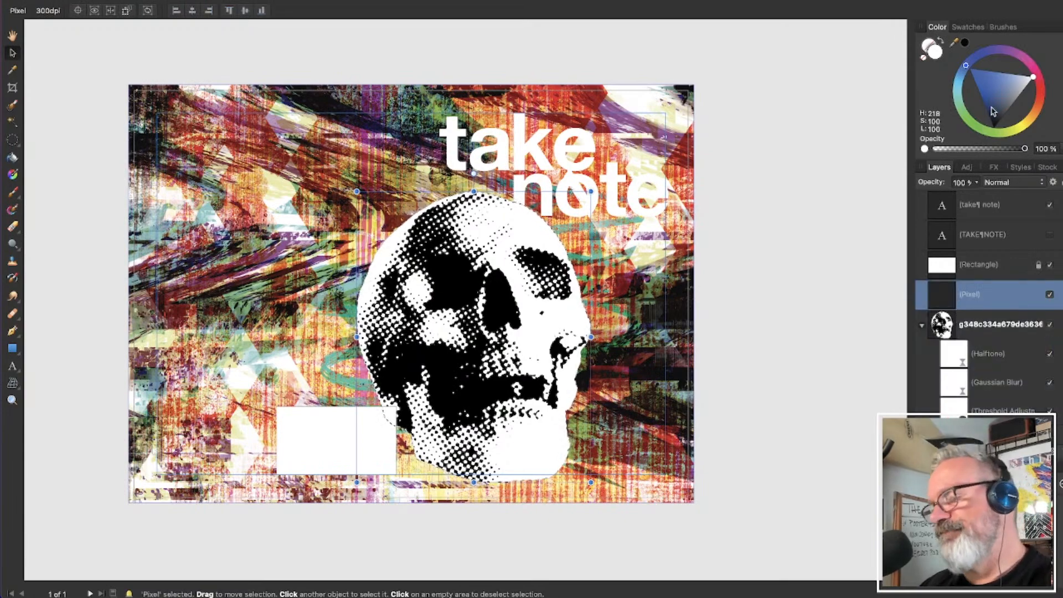
left_click(959, 89)
left_click_drag(960, 88, 968, 93)
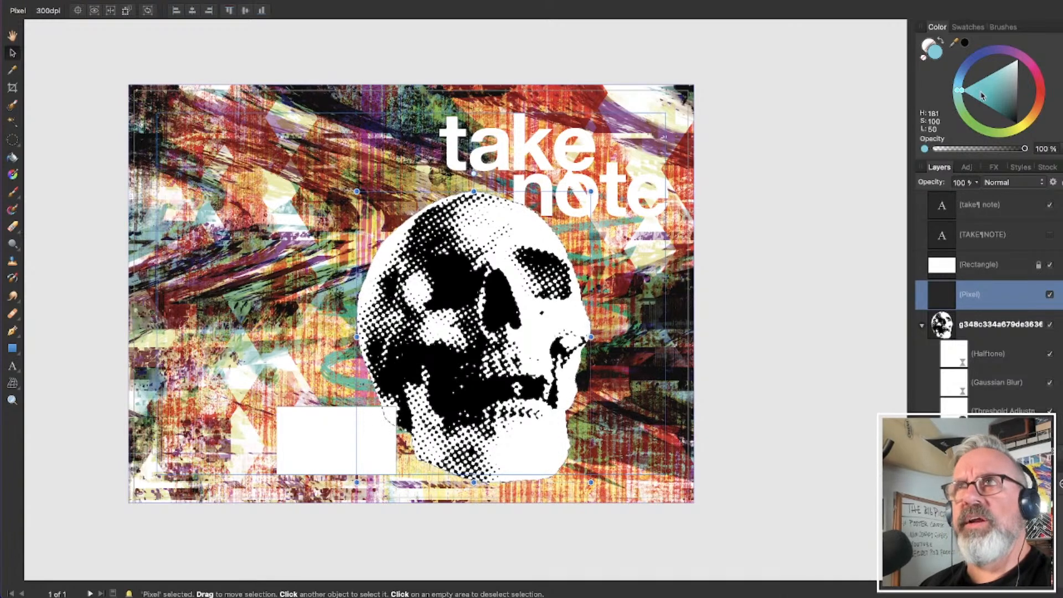
left_click_drag(981, 95, 973, 101)
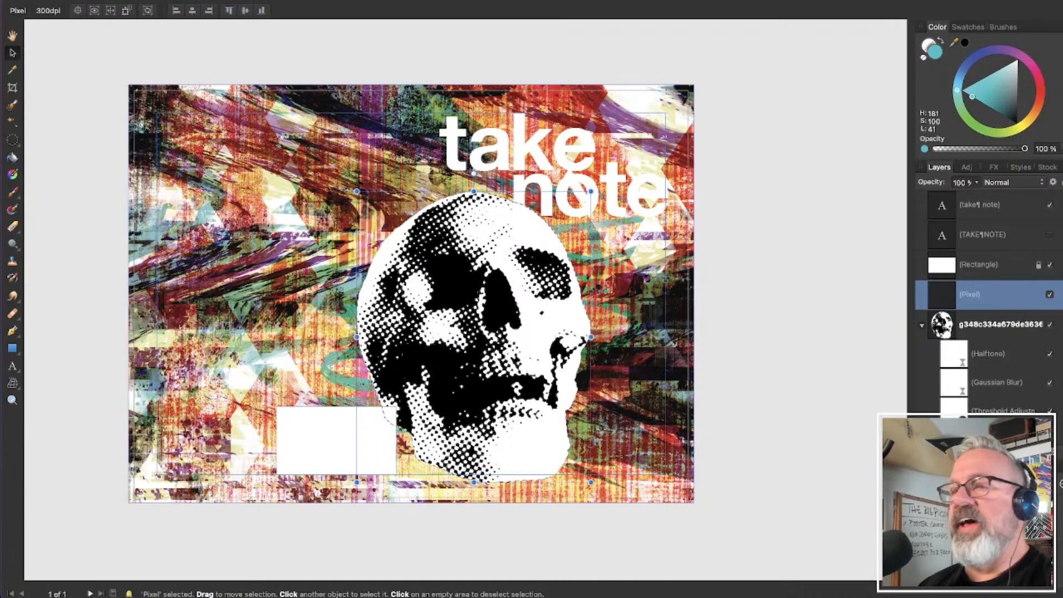
left_click(142, 0)
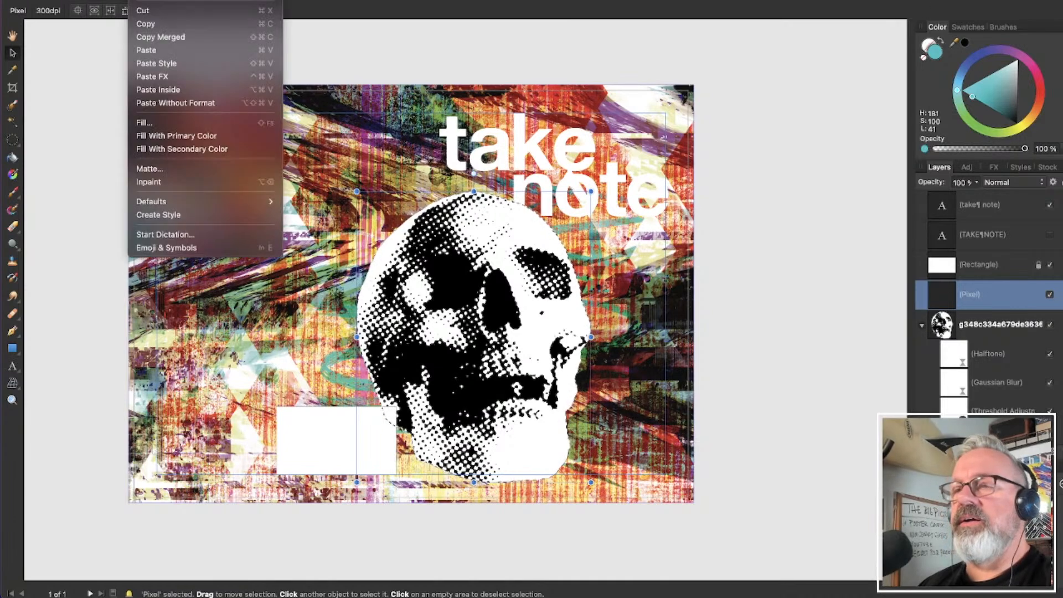
left_click(205, 136)
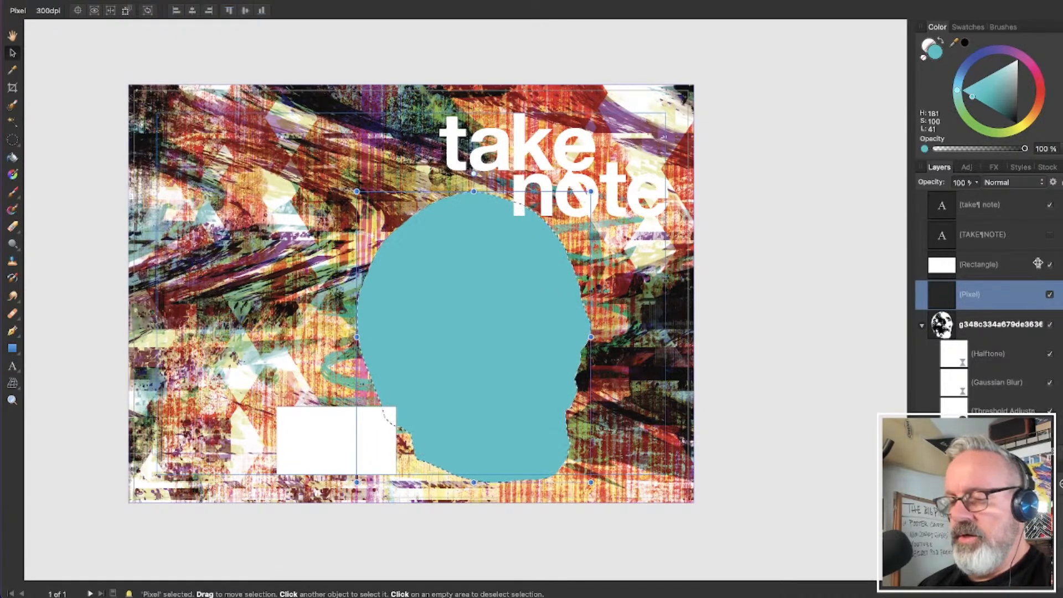
Set the teal fill layer's blend mode to Average and collapse the skull layer's filters
left_click(998, 184)
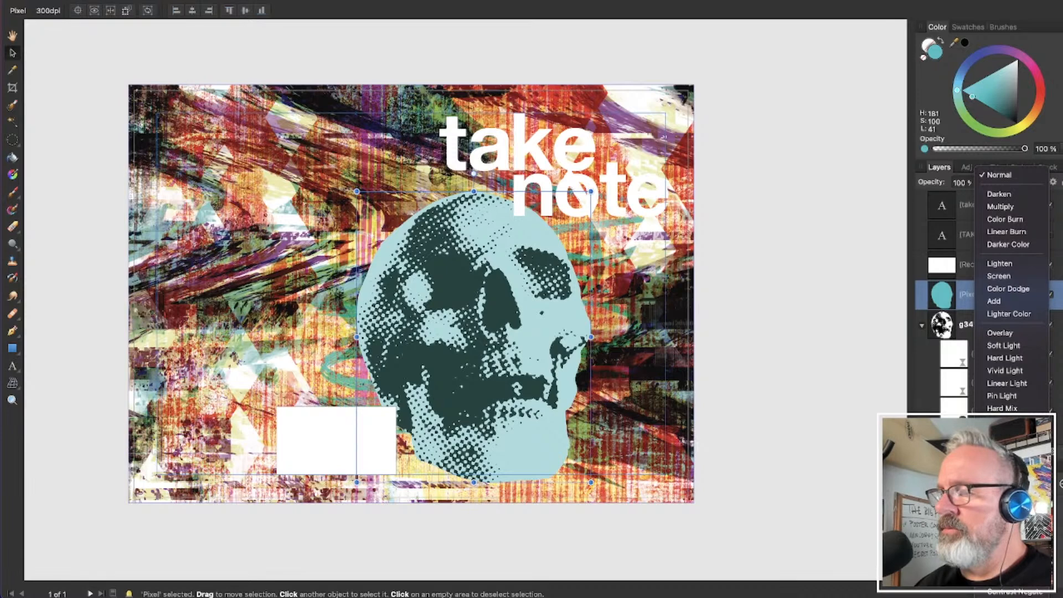
left_click(1000, 542)
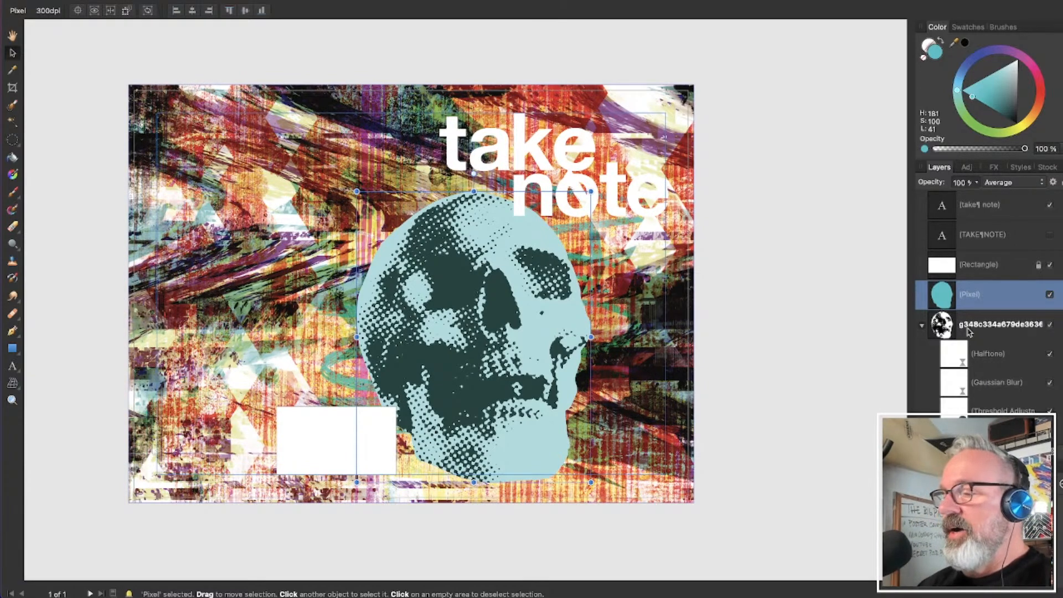
left_click(922, 328)
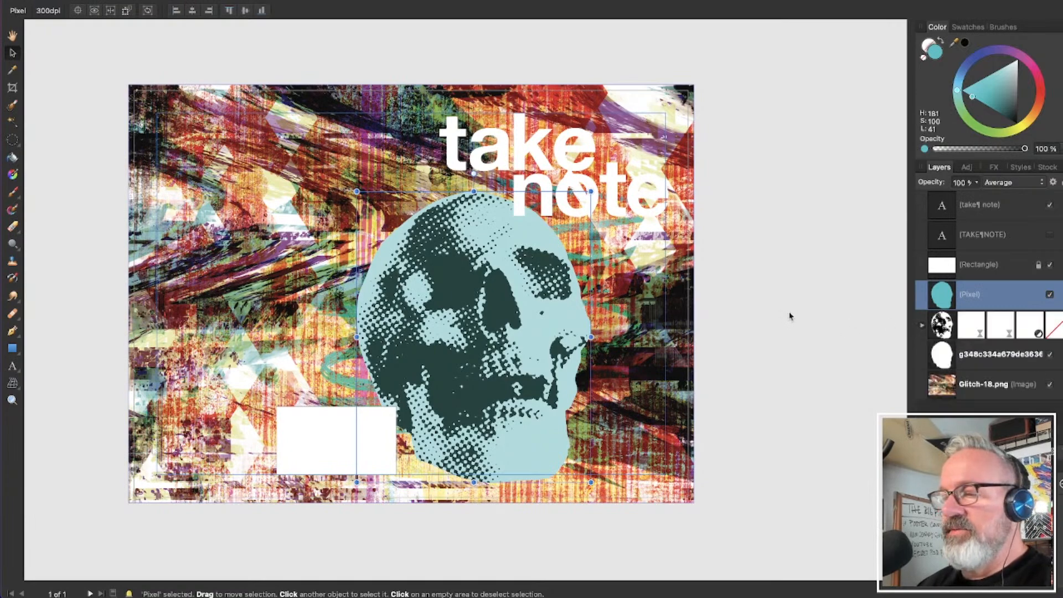
Group the teal fill, halftone skull and white silhouette layers, and set the group's blend mode to Normal
left_click(953, 326, "shift")
key("super+g")
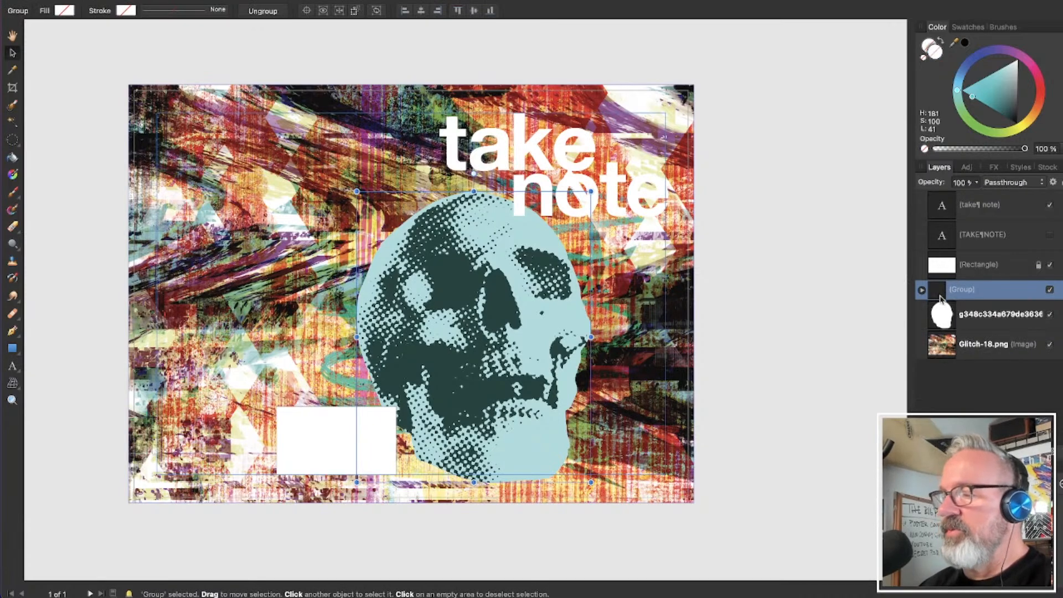
key("super+z")
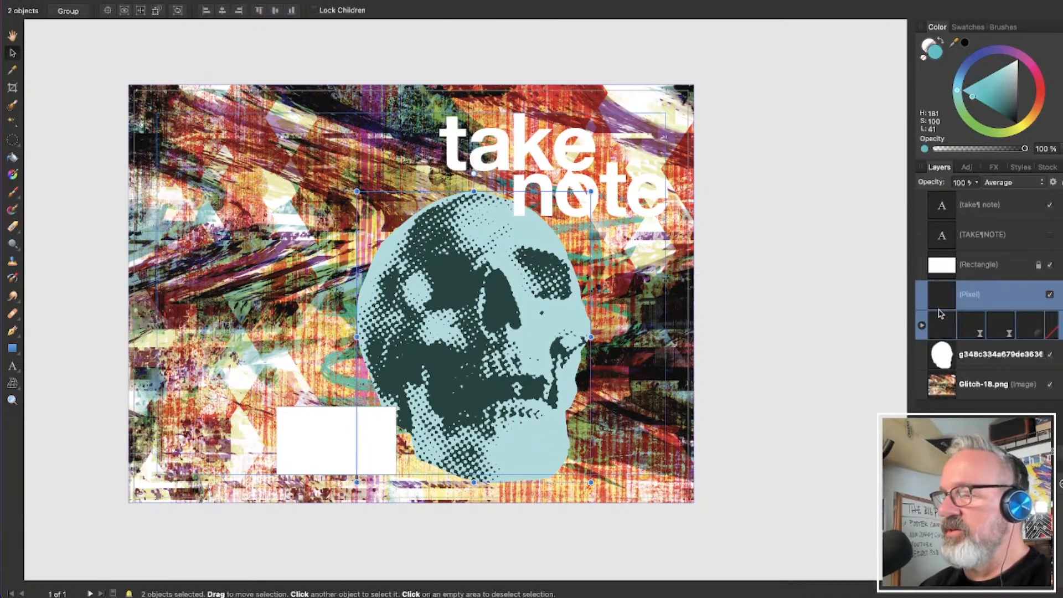
left_click(935, 363, "shift")
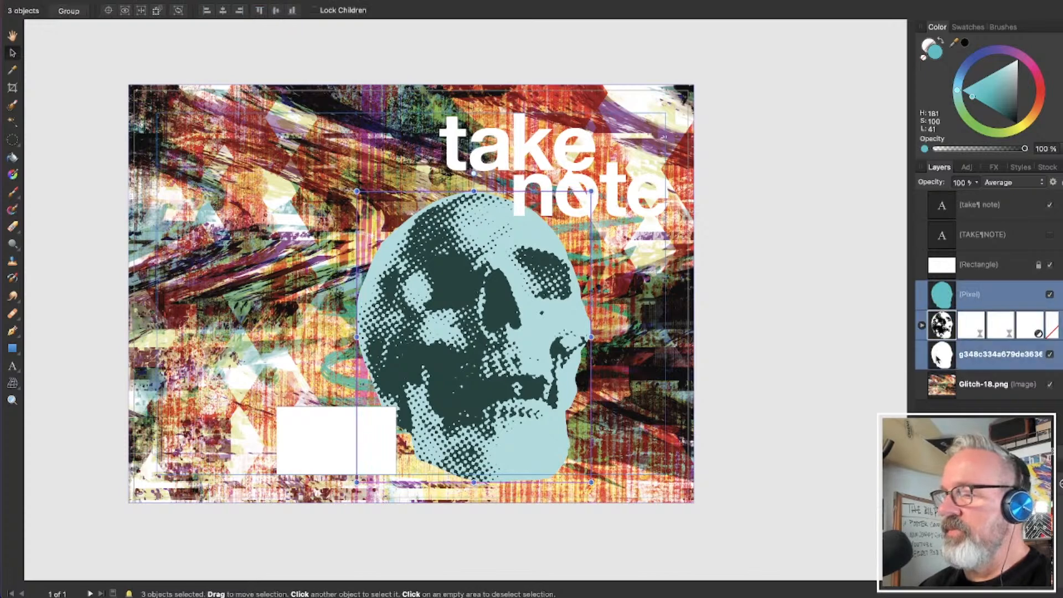
key("super+g")
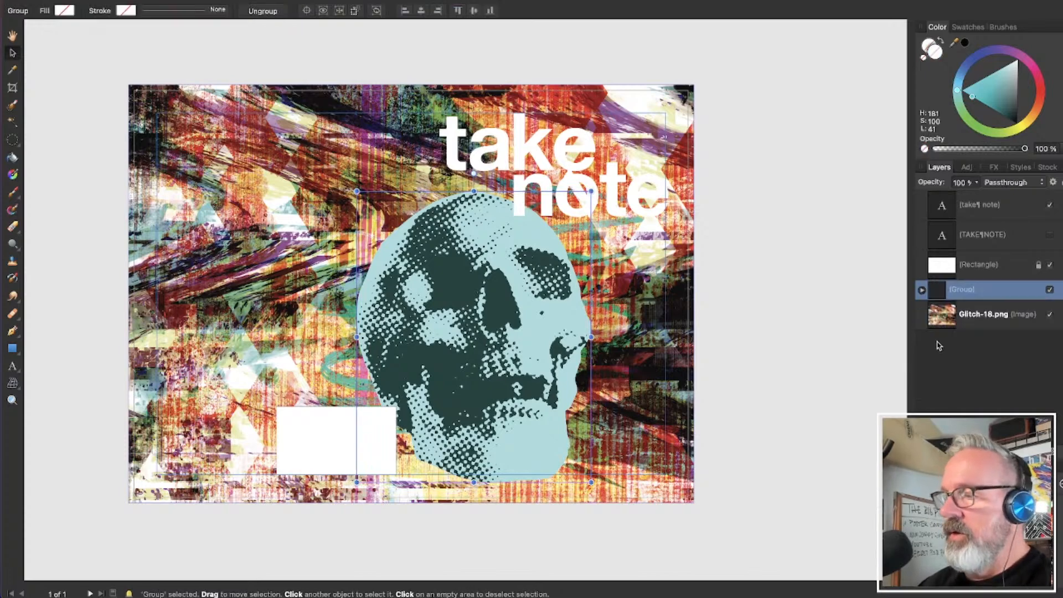
left_click(1016, 183)
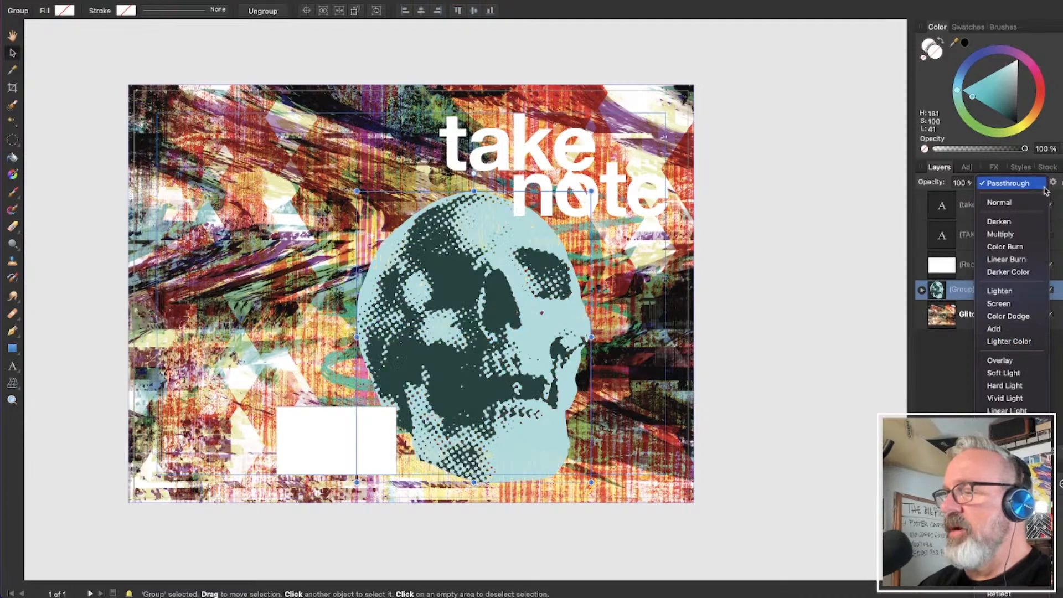
left_click(998, 202)
Duplicate the skull group, rasterize the copy, and place it below the original group in the layer order
key("super+j")
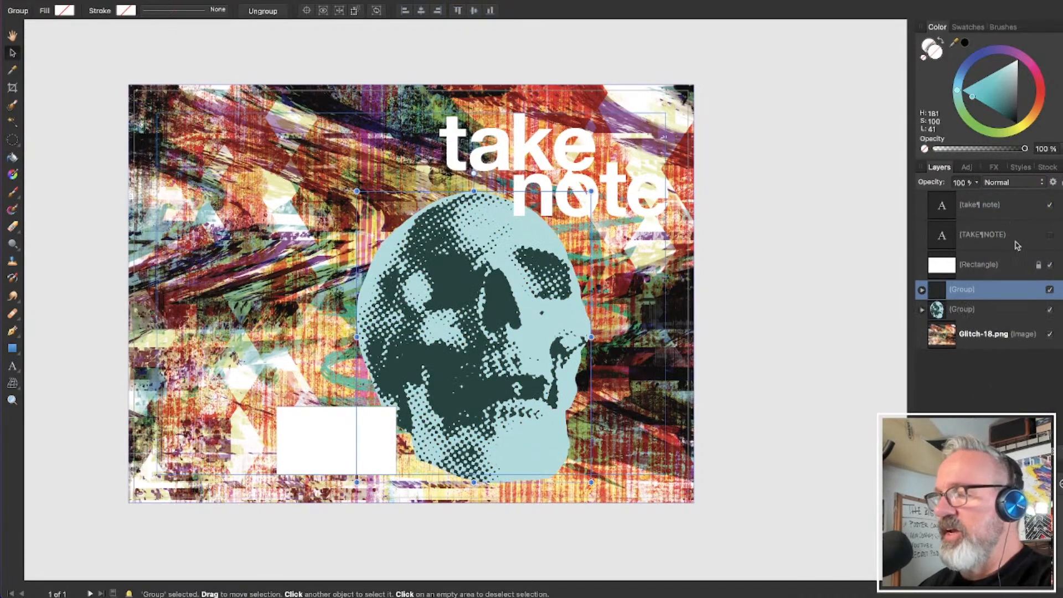
right_click(940, 295)
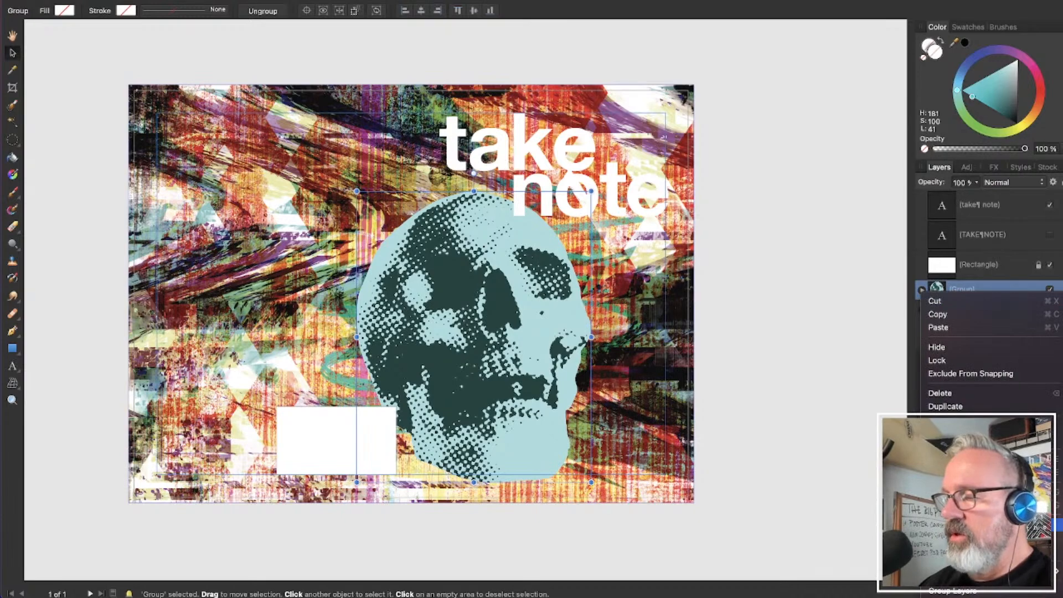
left_click(963, 537)
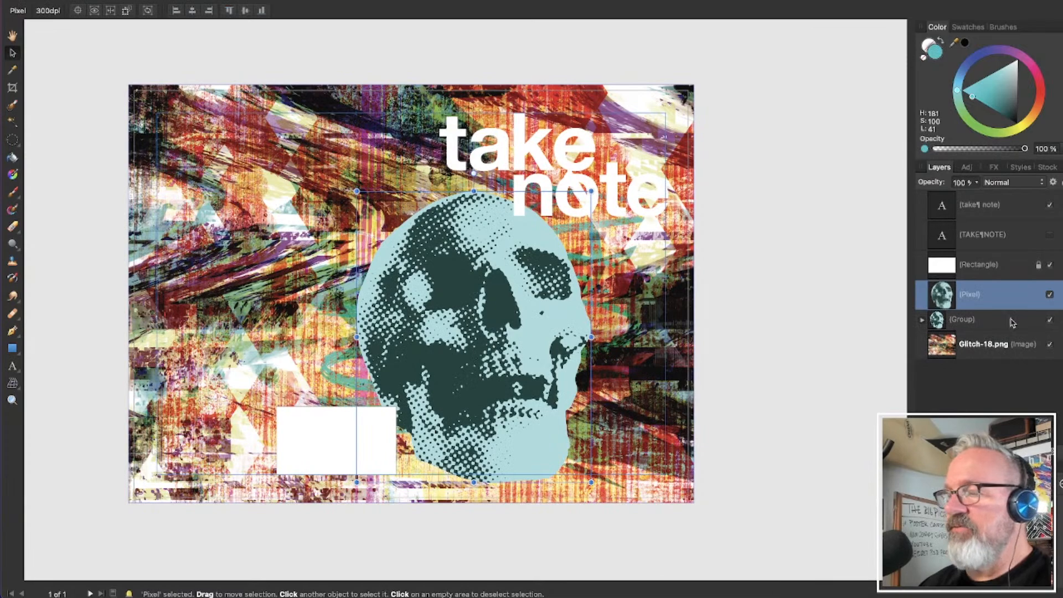
left_click_drag(951, 302, 946, 332)
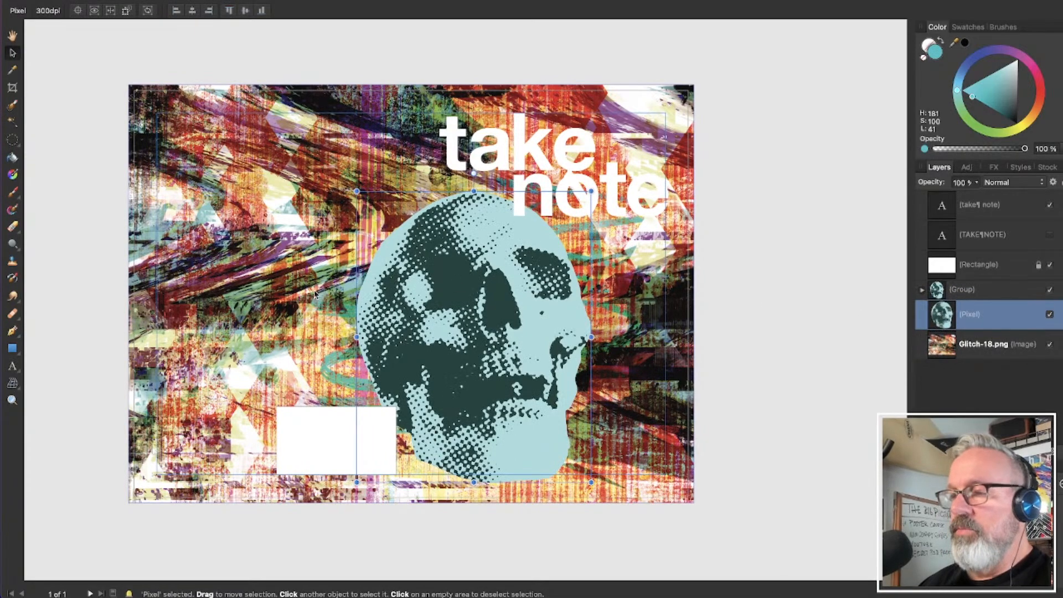
Move the rasterized skull to the poster's upper-left corner, flip it horizontally and scale it down
left_click_drag(501, 348, 272, 229)
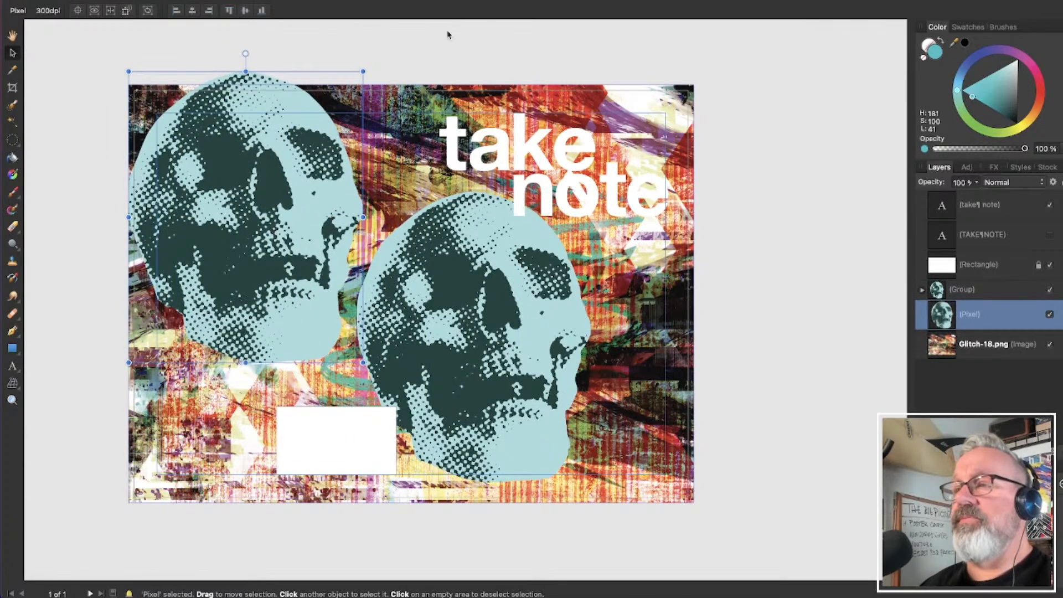
left_click(317, 0)
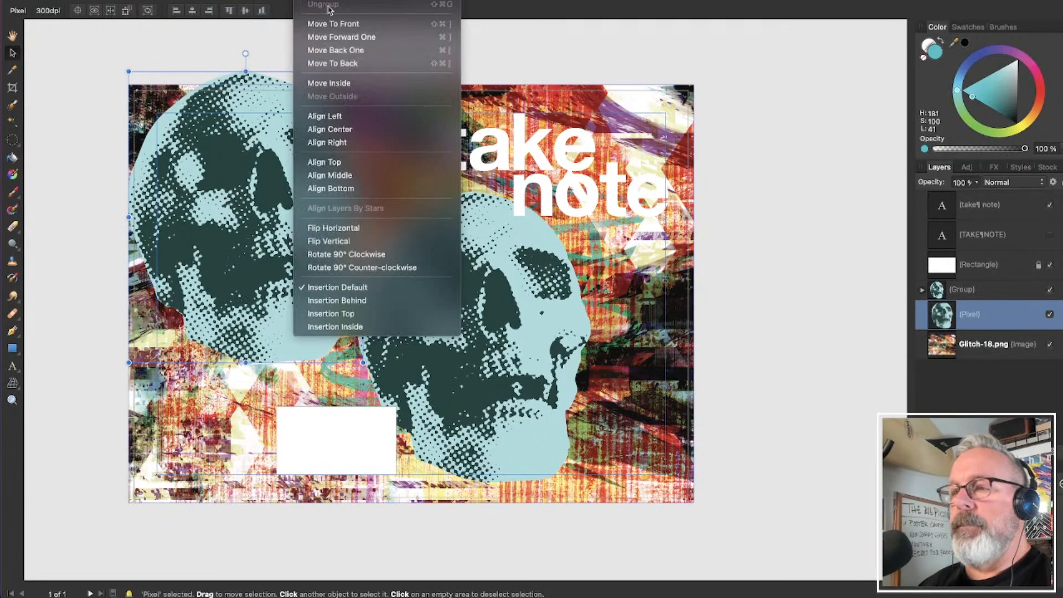
left_click(393, 232)
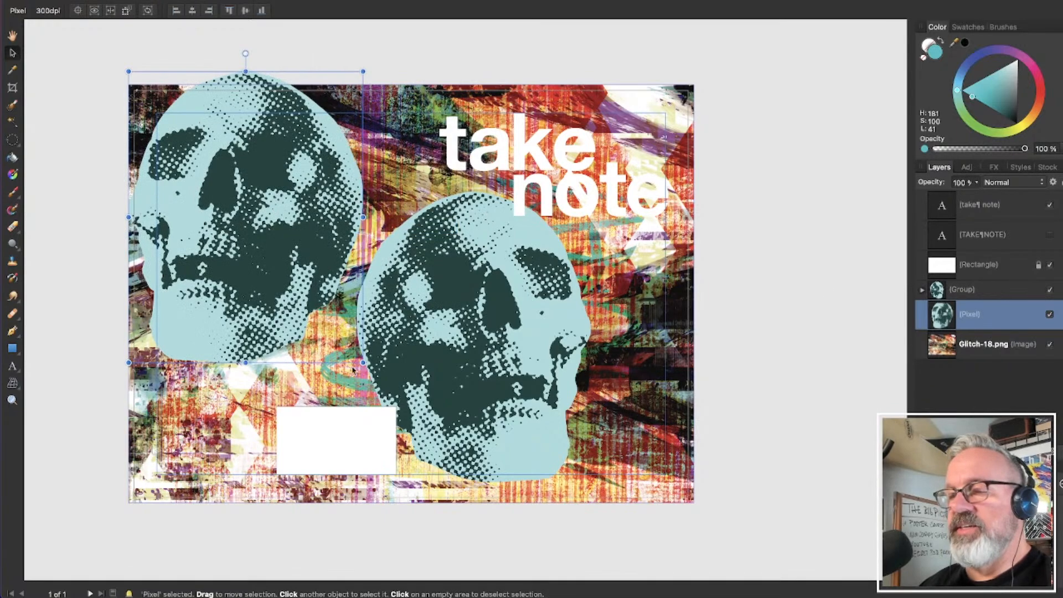
left_click_drag(362, 362, 315, 303)
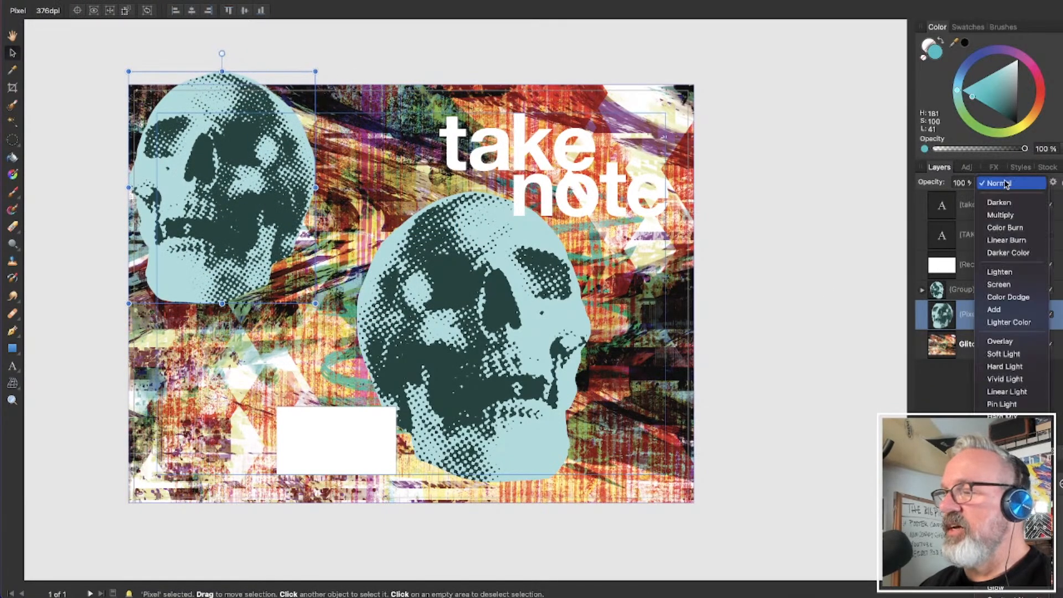
Try the Lighter Color blend mode on the smaller skull layer and view the whole poster
left_click(1004, 185)
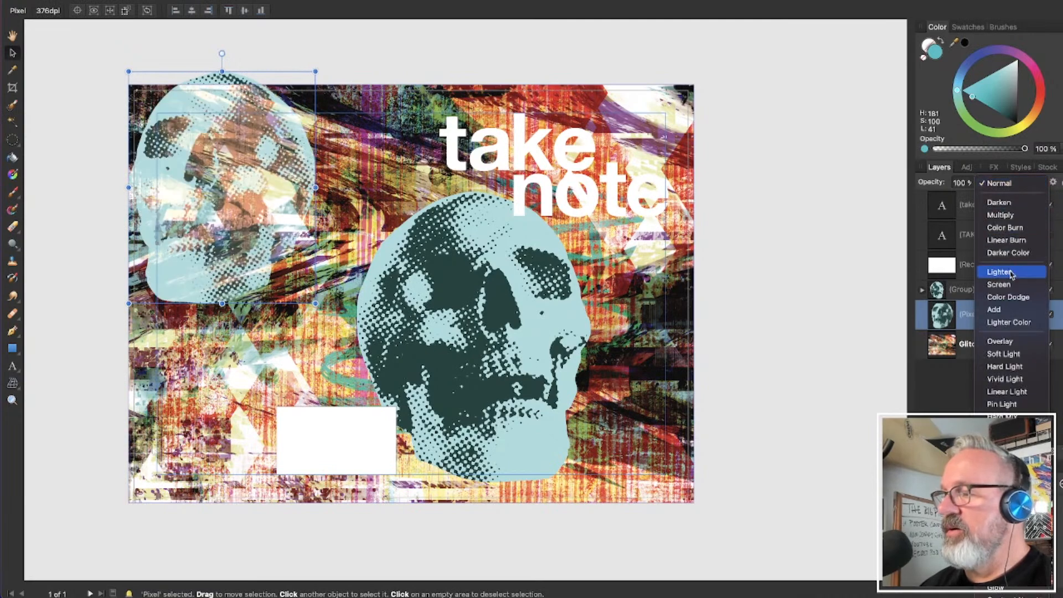
left_click(1008, 322)
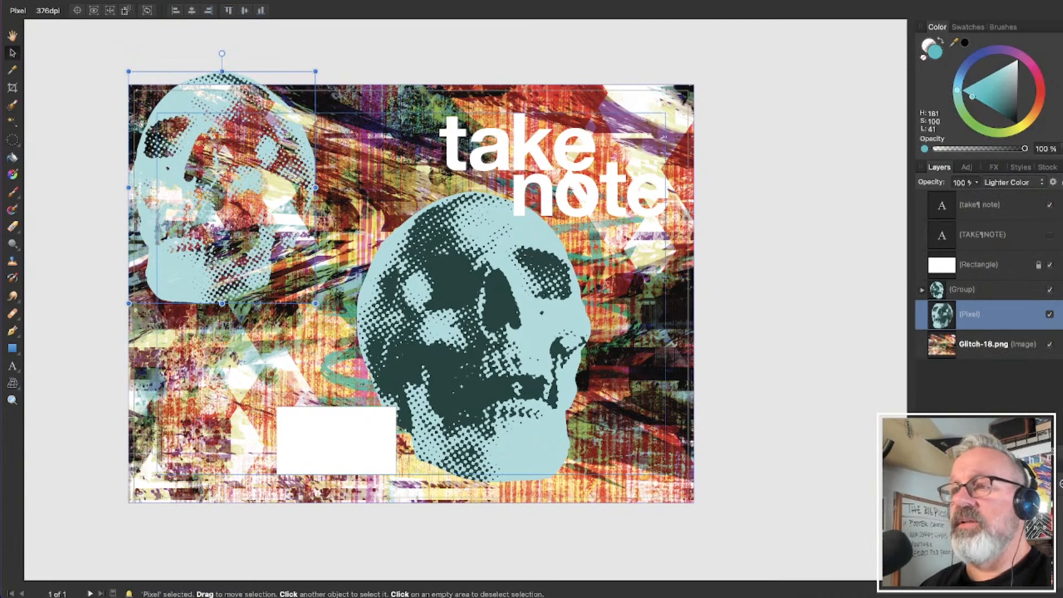
left_click(329, 26)
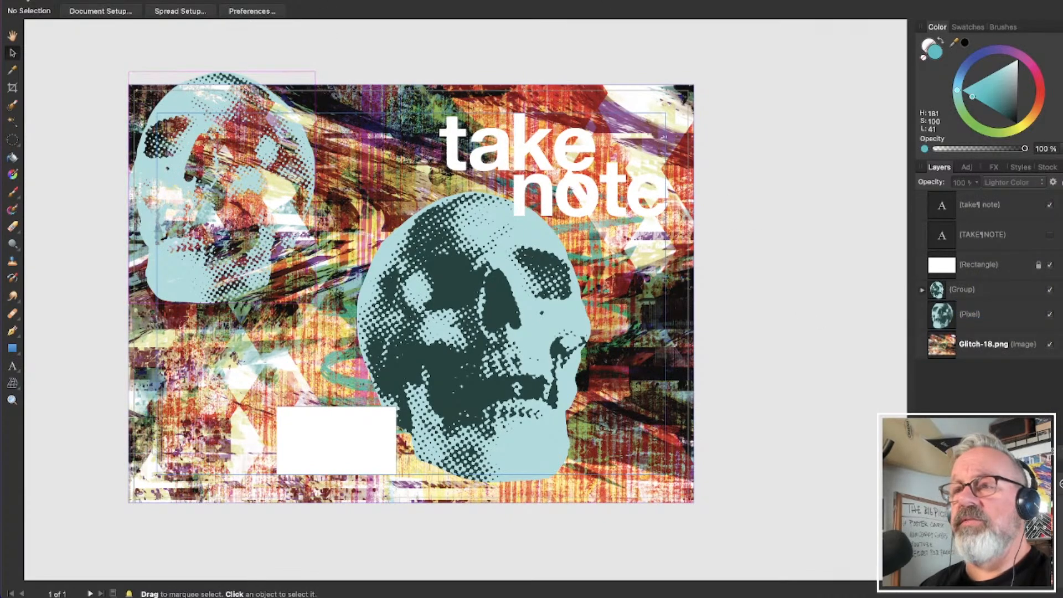
left_click(33, 2)
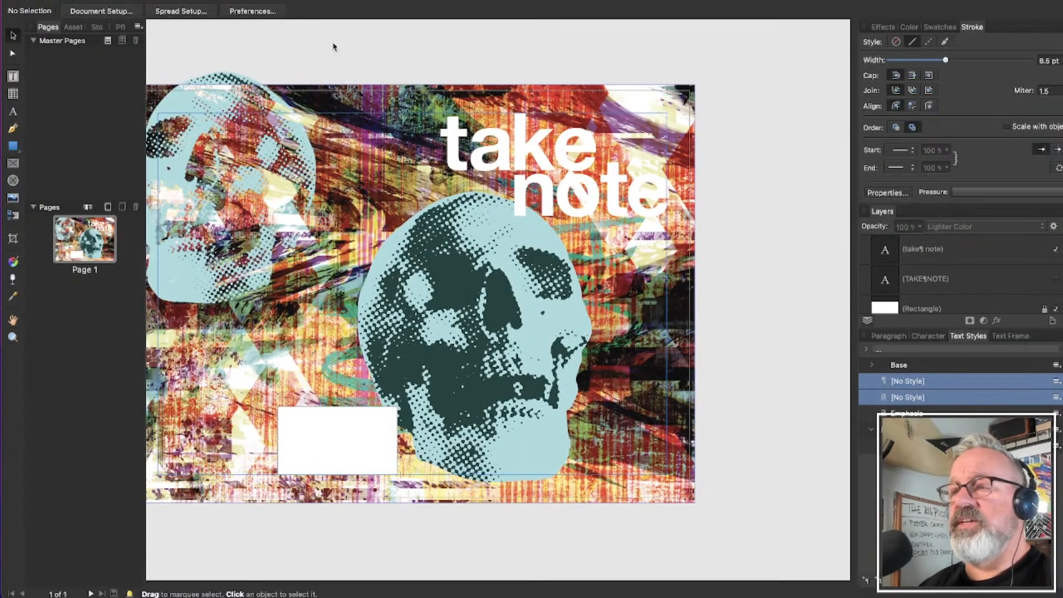
key("super+0")
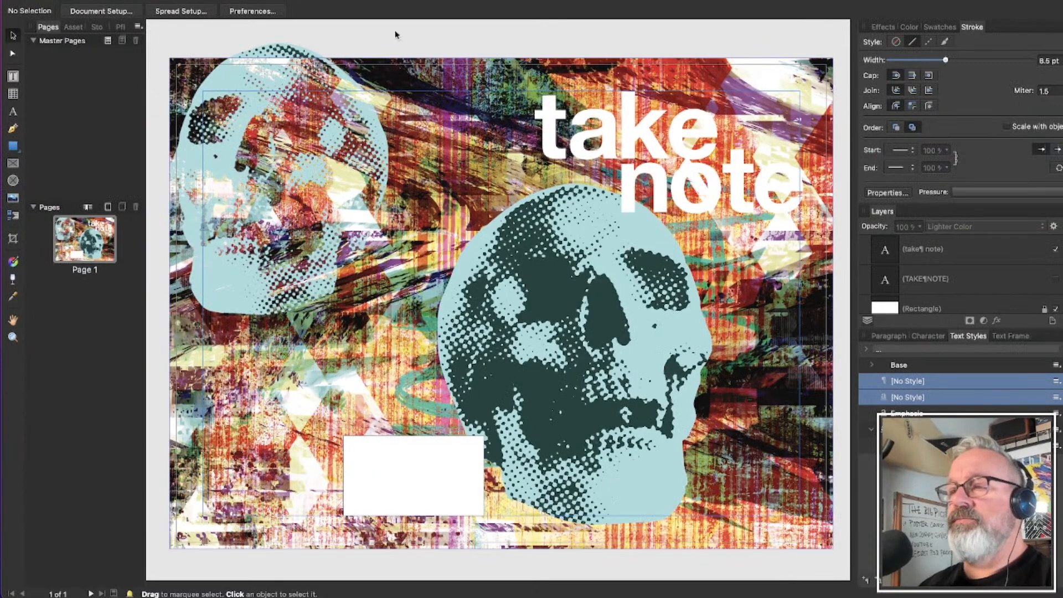
scroll(770, 310, "down", 5)
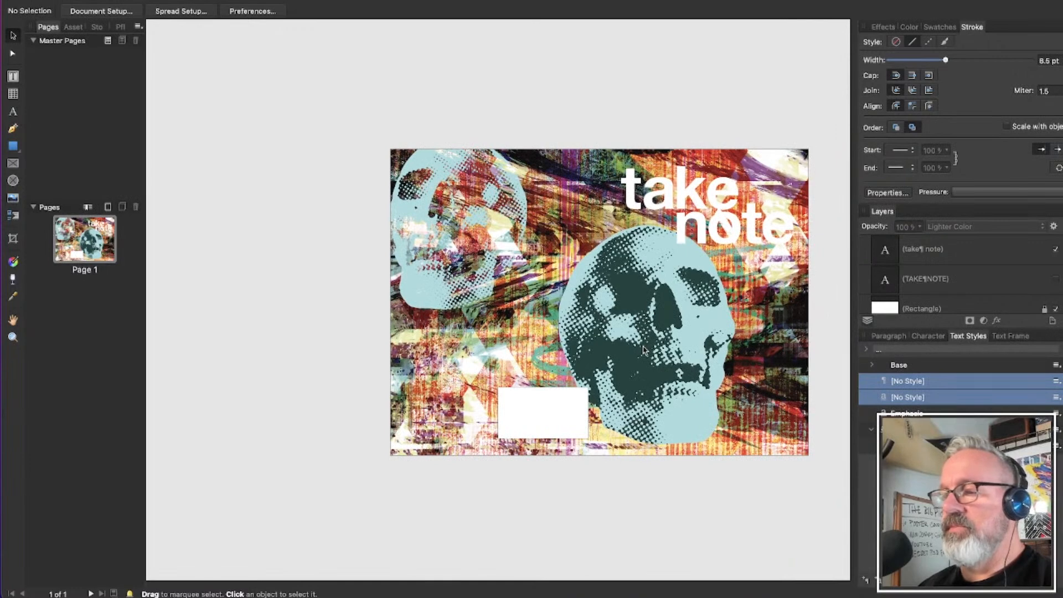
Set the smaller skull layer's blend mode to Hard Mix
left_click(659, 357)
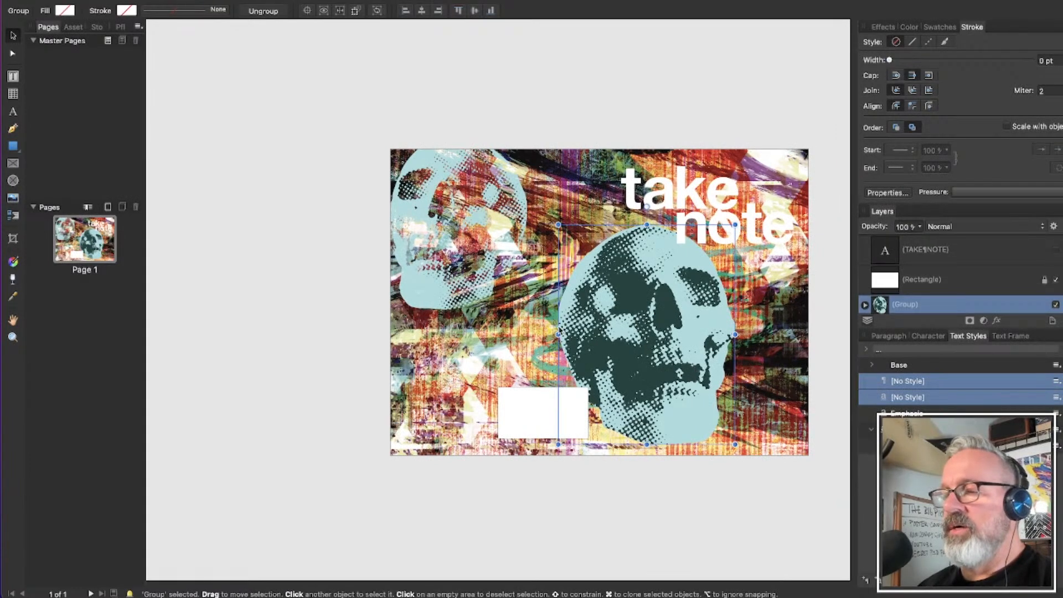
left_click(414, 258)
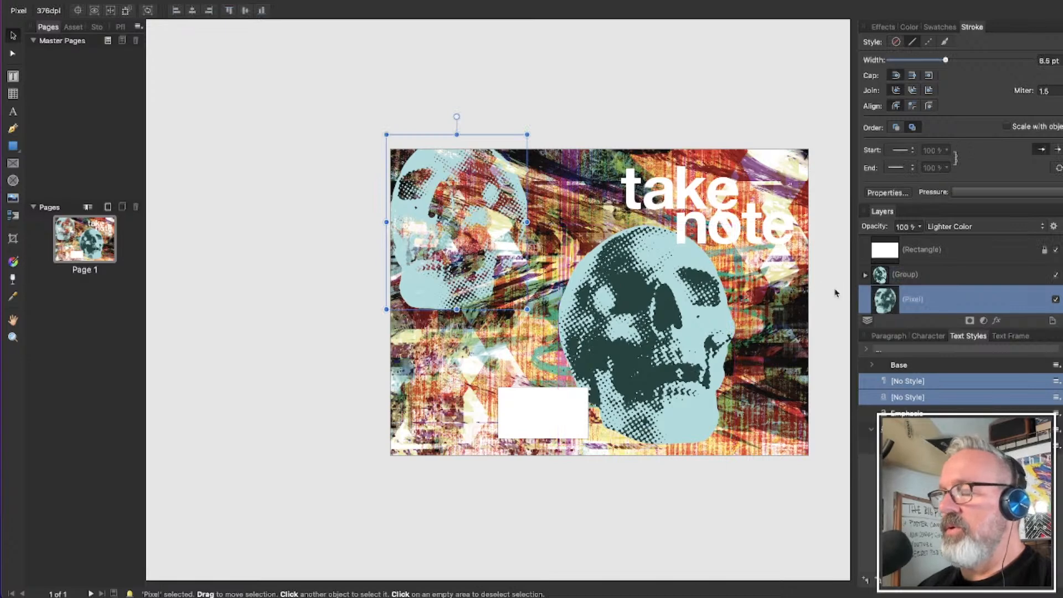
left_click(947, 228)
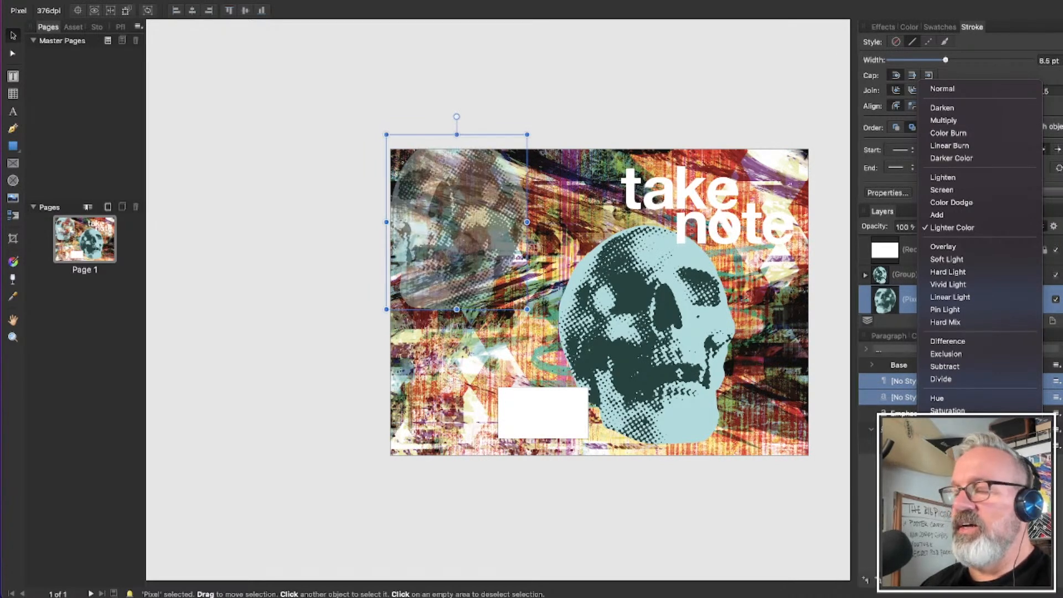
left_click(945, 322)
scroll(421, 163, "up", 2)
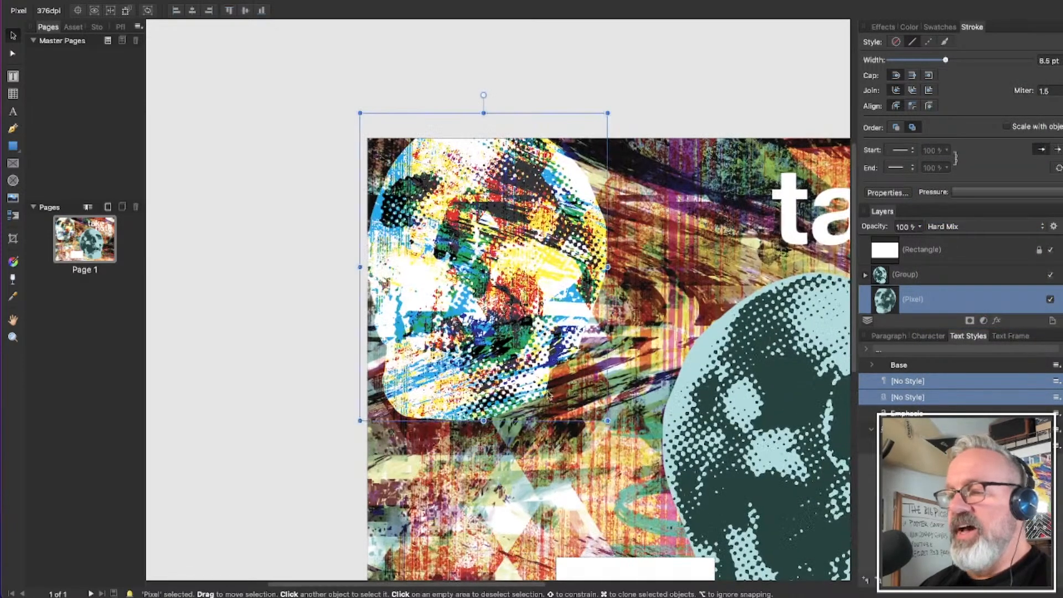
Scale the smaller skull down to fit inside the poster's upper-left corner and flip it horizontally
left_click_drag(607, 421, 550, 371)
mouse_move(492, 298)
left_mouse_down()
mouse_move(463, 330)
mouse_move(448, 316)
mouse_move(500, 341)
mouse_move(438, 265)
mouse_move(465, 268)
mouse_move(470, 304)
mouse_move(503, 302)
left_mouse_up()
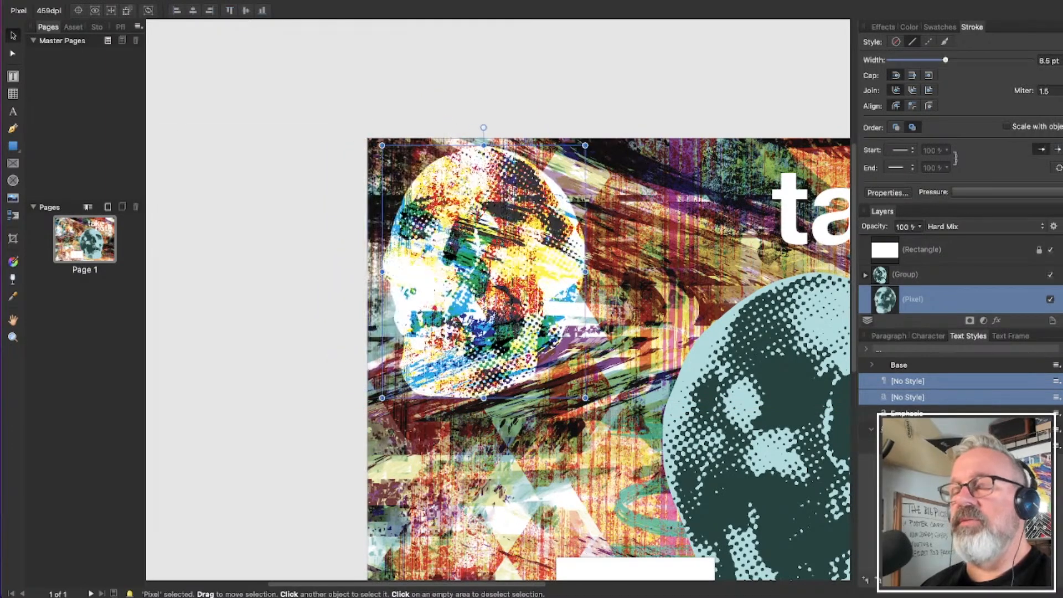
left_click(308, 0)
mouse_move(278, 0)
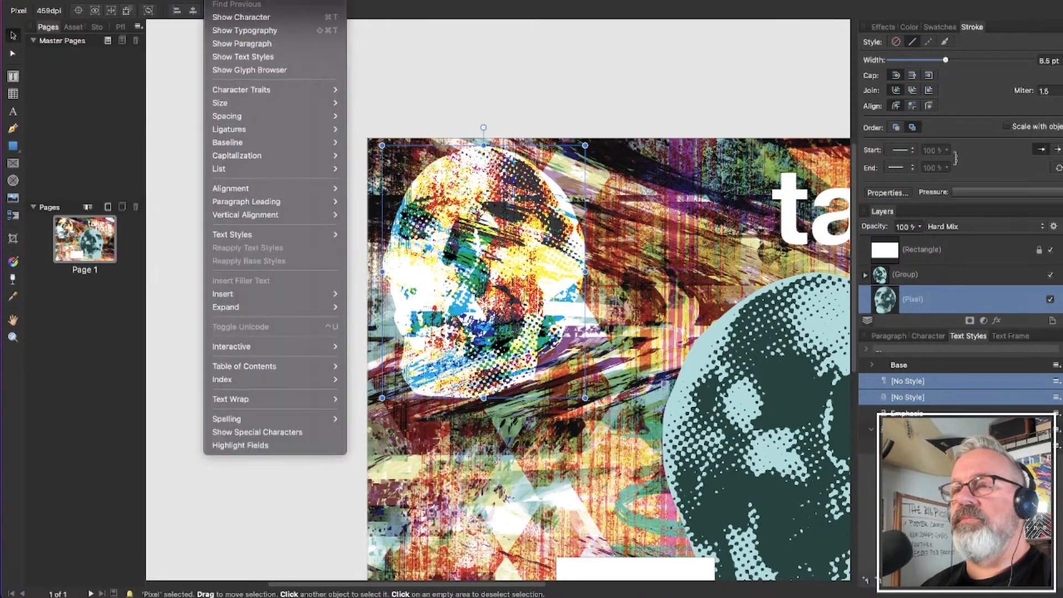
left_click(142, 0)
left_click(78, 0)
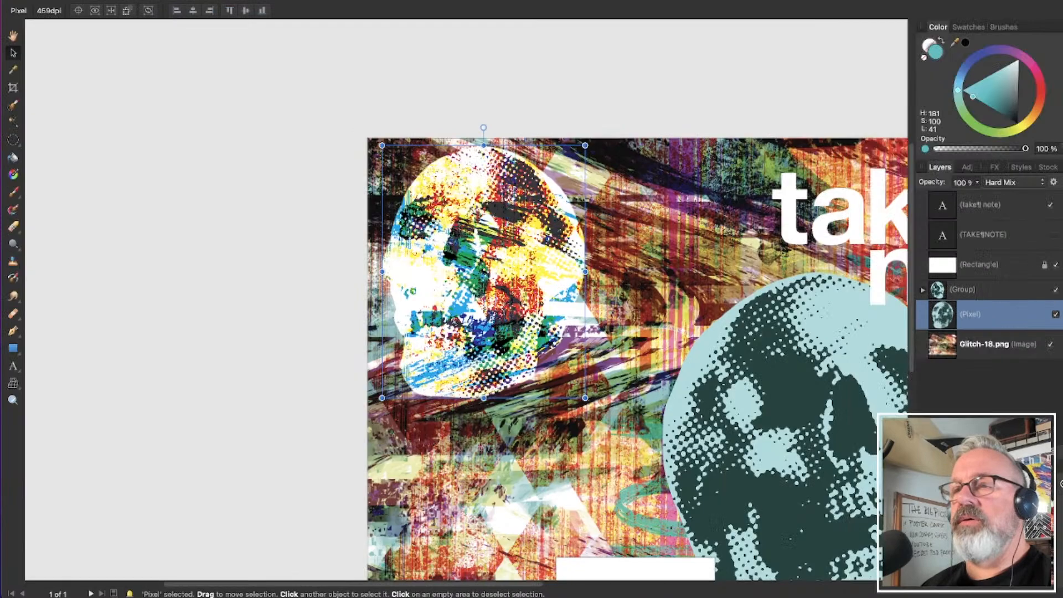
left_click(311, 0)
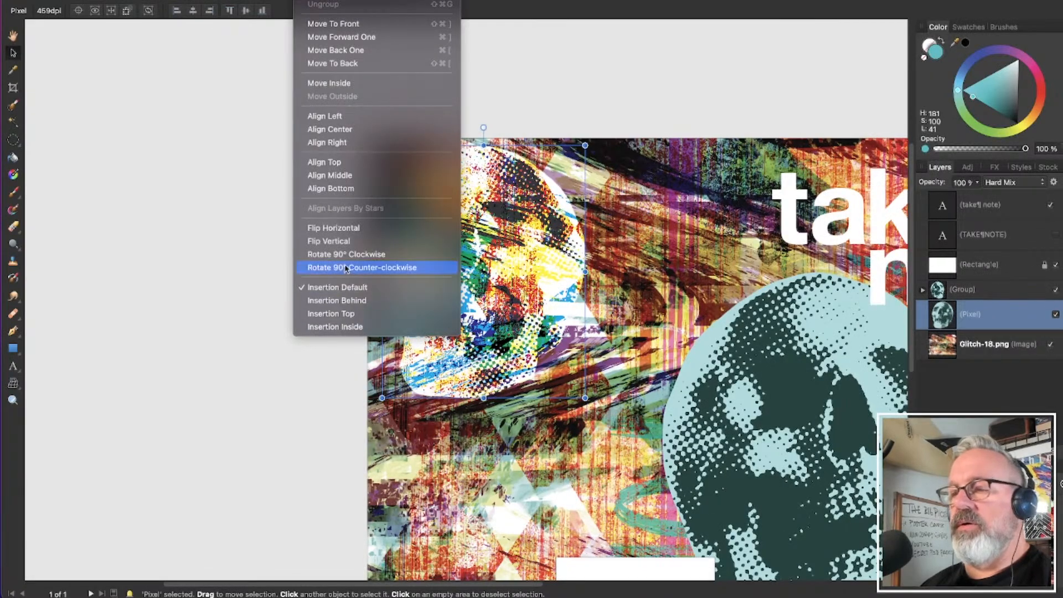
left_click(350, 233)
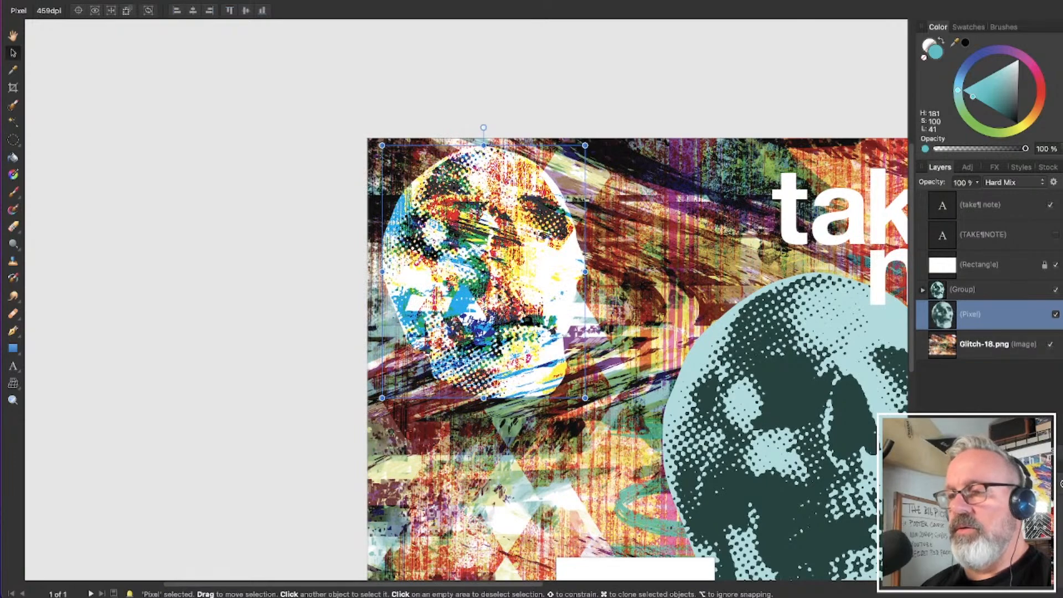
Move the smaller skull down to the poster's left edge, partly off the page, and scale it down slightly more
left_click_drag(499, 297, 432, 344)
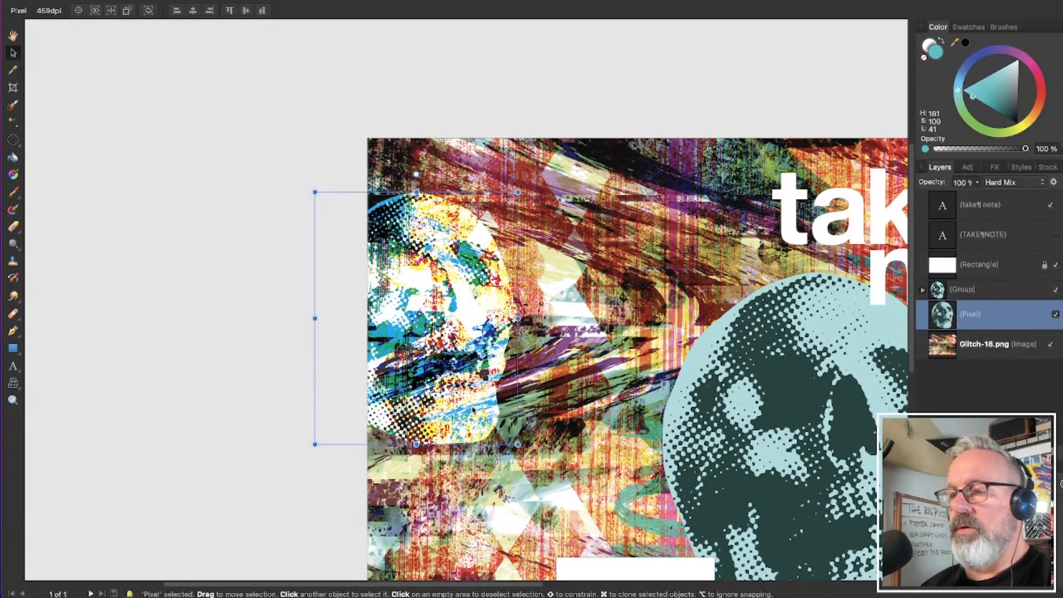
mouse_move(473, 408)
left_mouse_down()
mouse_move(482, 441)
mouse_move(469, 425)
left_mouse_up()
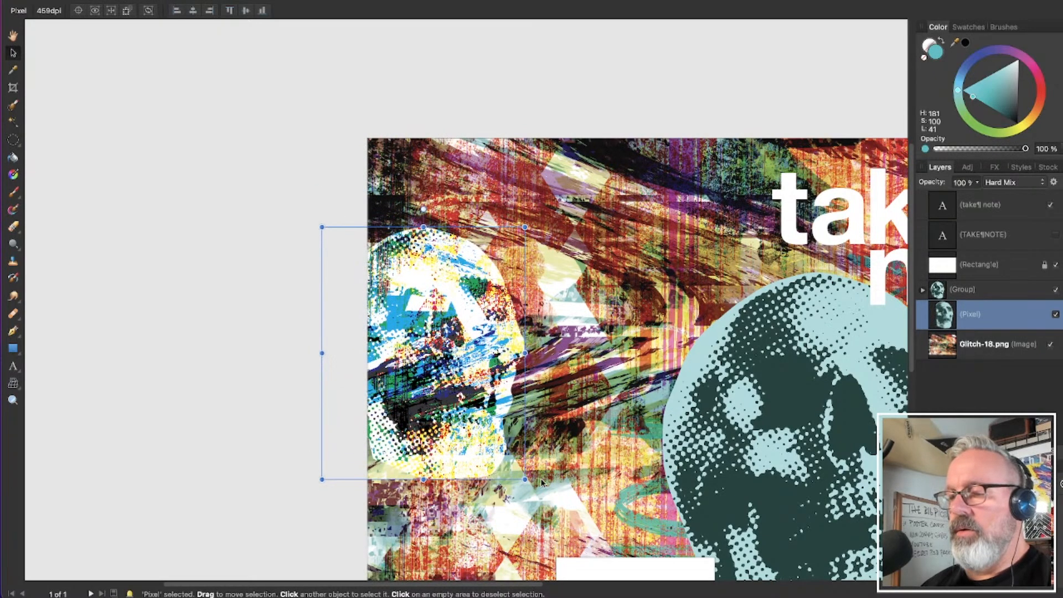
left_click_drag(538, 481, 504, 454)
key("super+z")
left_click(500, 437)
left_click_drag(438, 416, 445, 426)
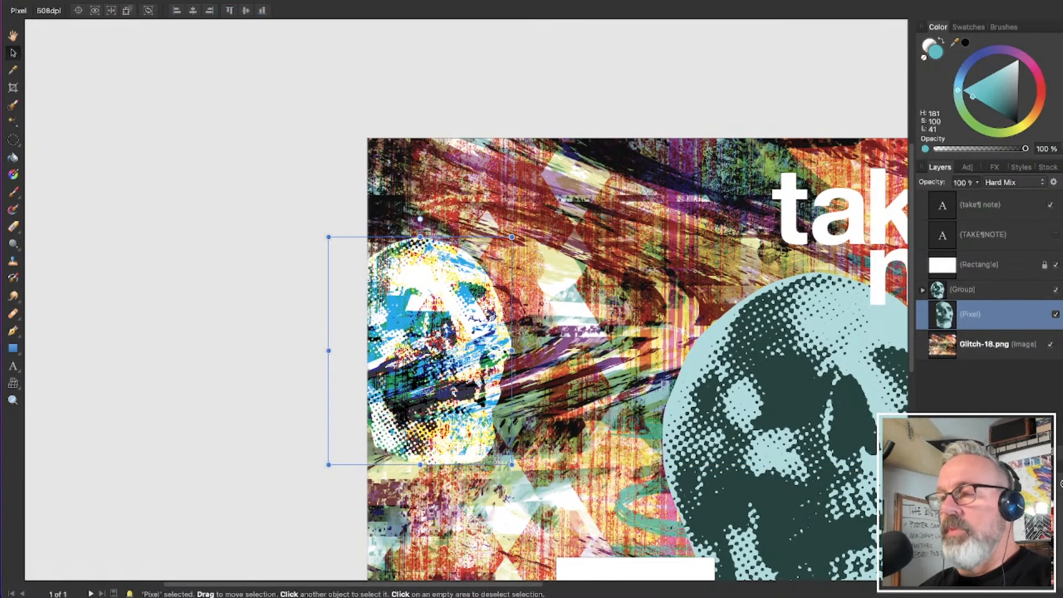
left_click(234, 245)
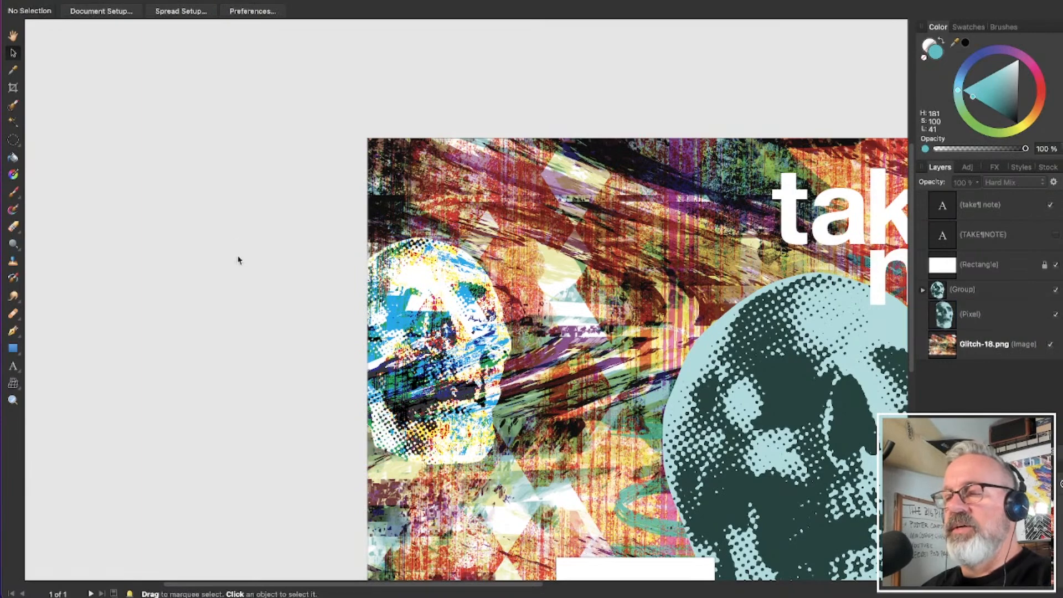
Reduce the smaller skull layer's opacity to 80%
left_click(400, 366)
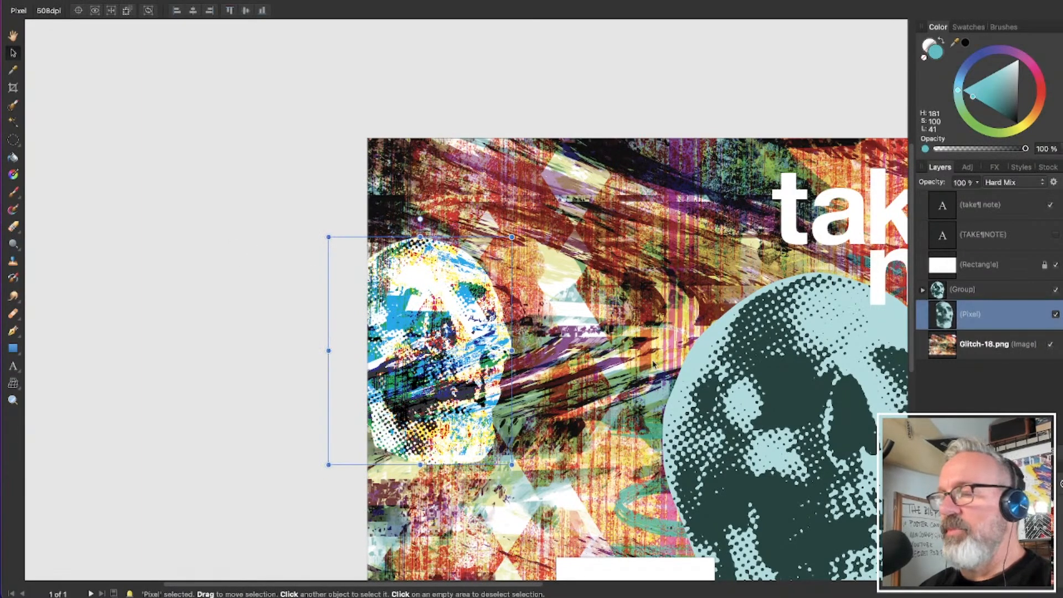
left_click(979, 185)
left_click_drag(977, 197, 952, 206)
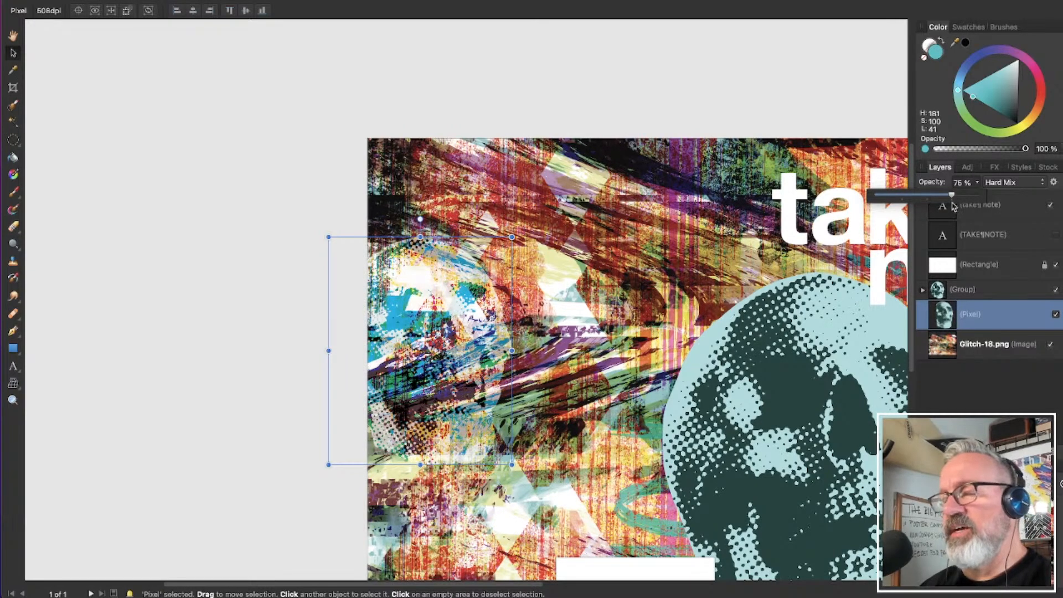
left_click_drag(952, 206, 957, 202)
left_click(227, 294)
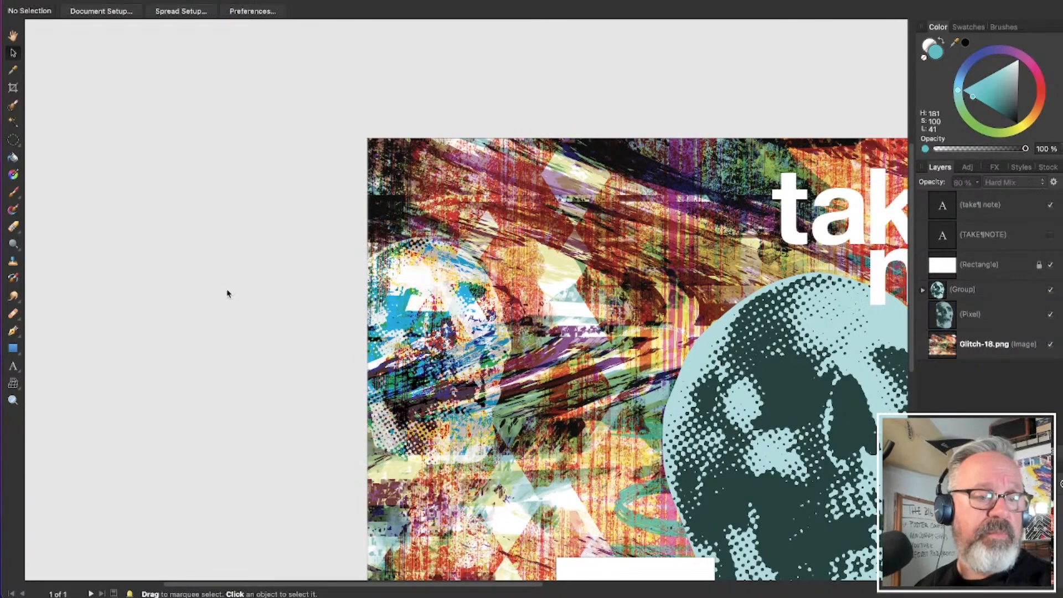
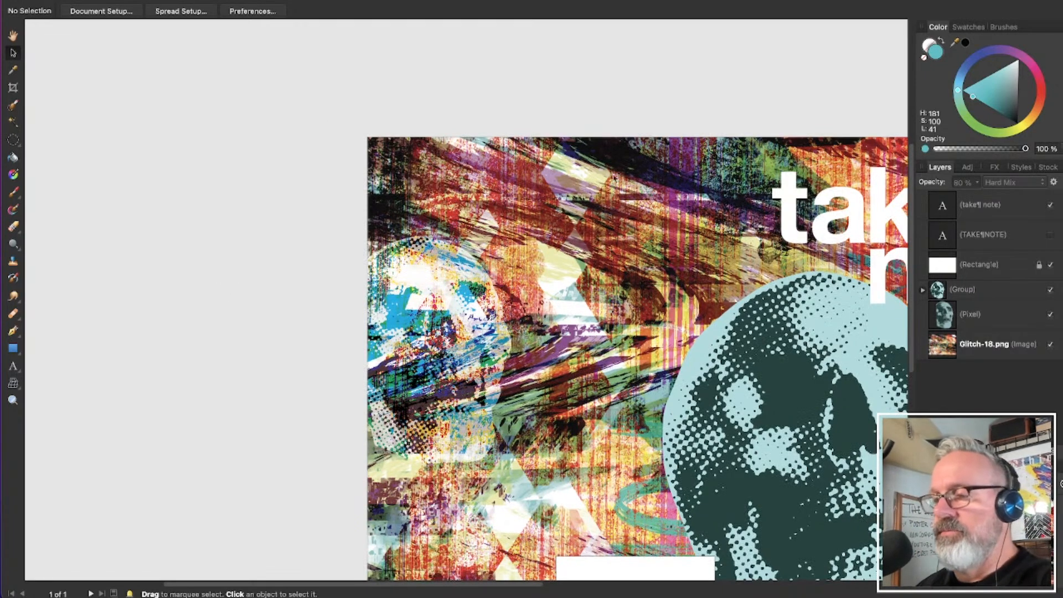
Shift the large teal skull group slightly to the right on the poster
scroll(634, 176, "down", 4)
scroll(745, 322, "up", 4)
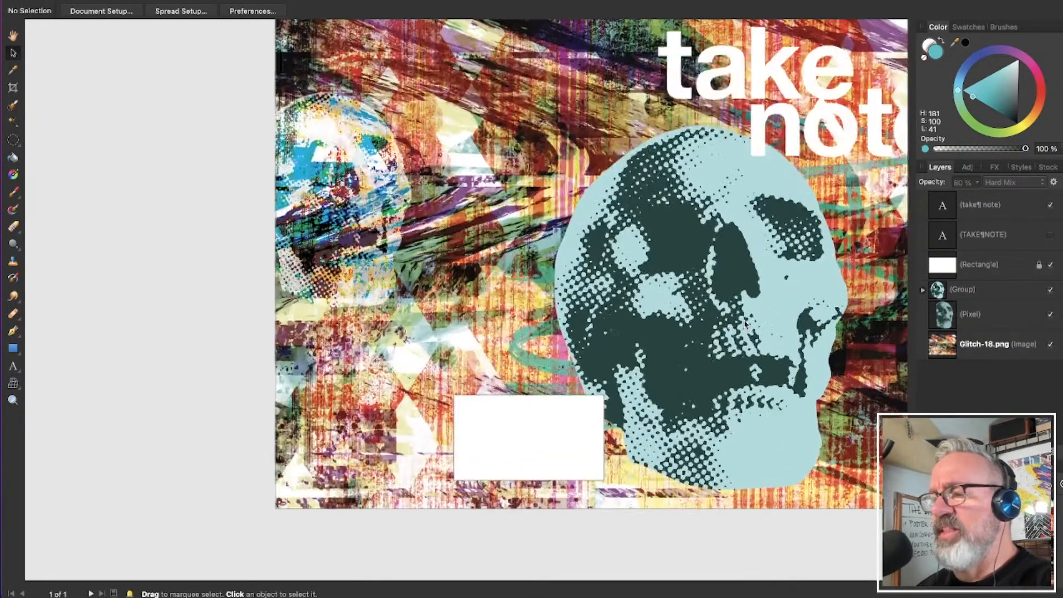
scroll(743, 325, "right", 3)
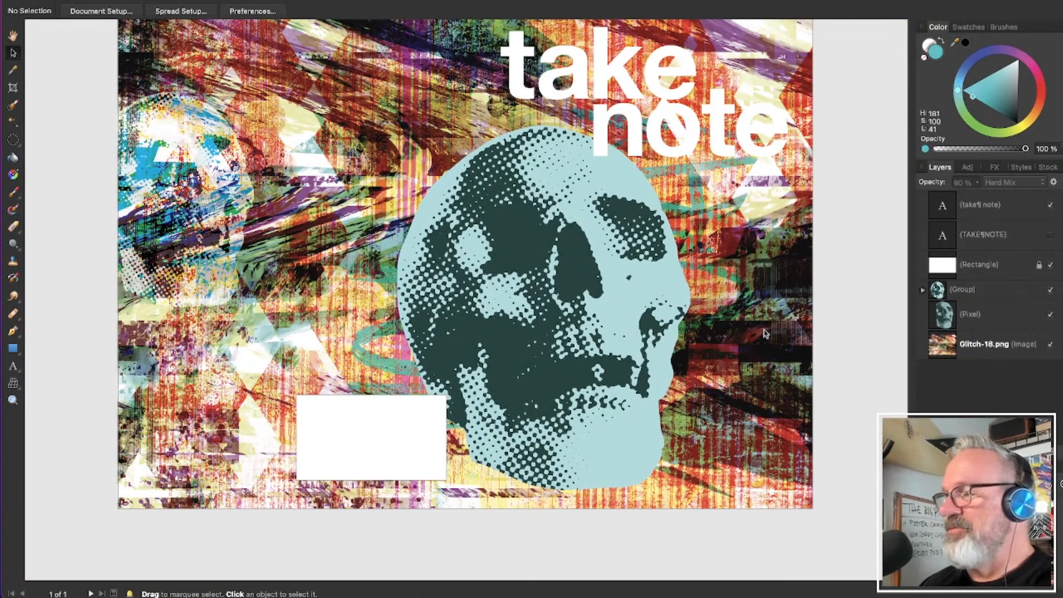
left_click(441, 384)
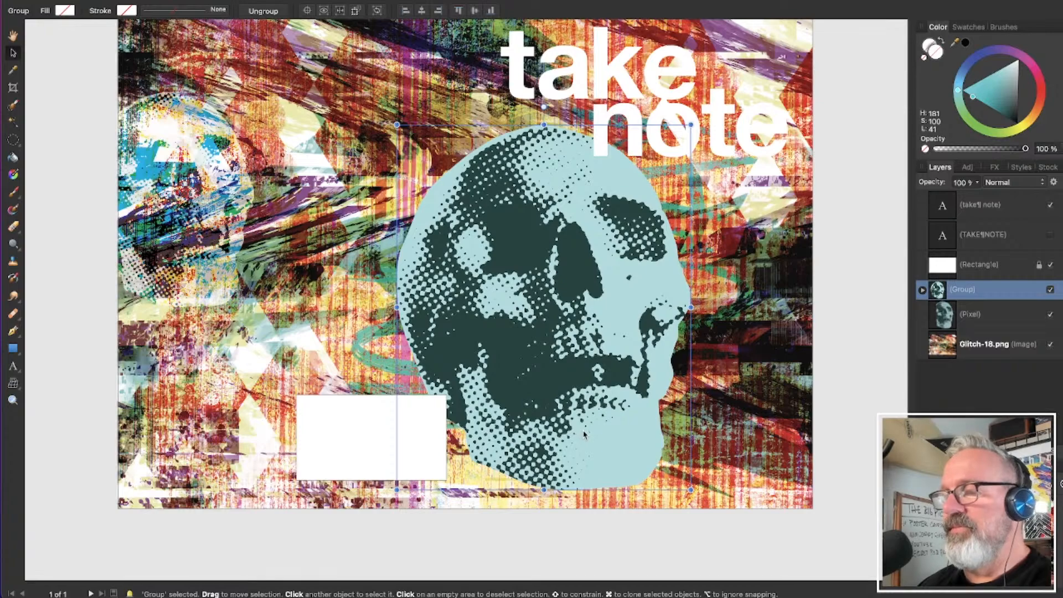
left_click_drag(584, 435, 582, 436)
left_click(625, 507)
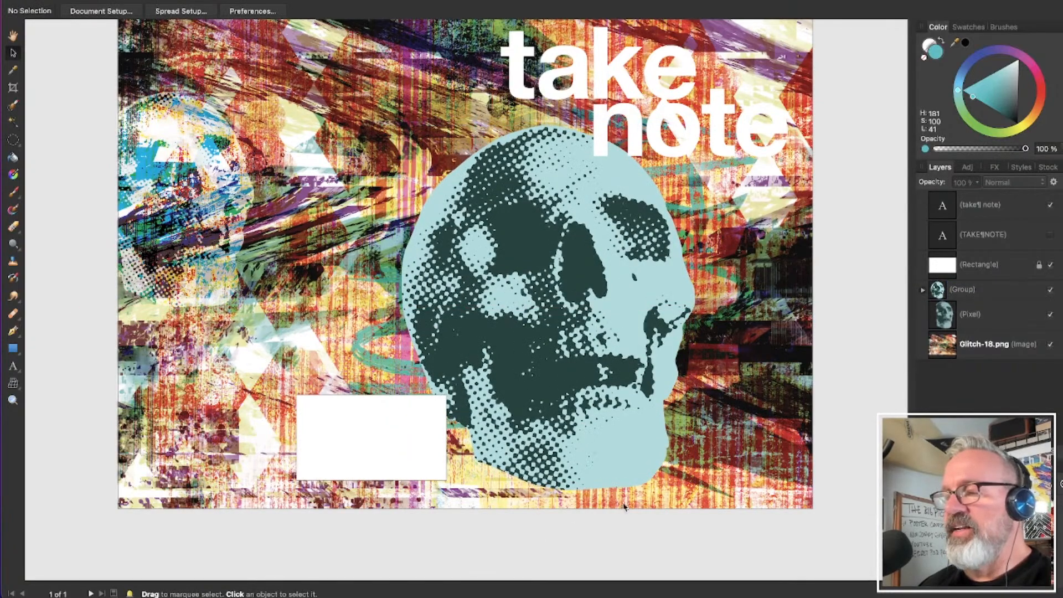
scroll(649, 429, "up", 3)
scroll(649, 429, "down", 3)
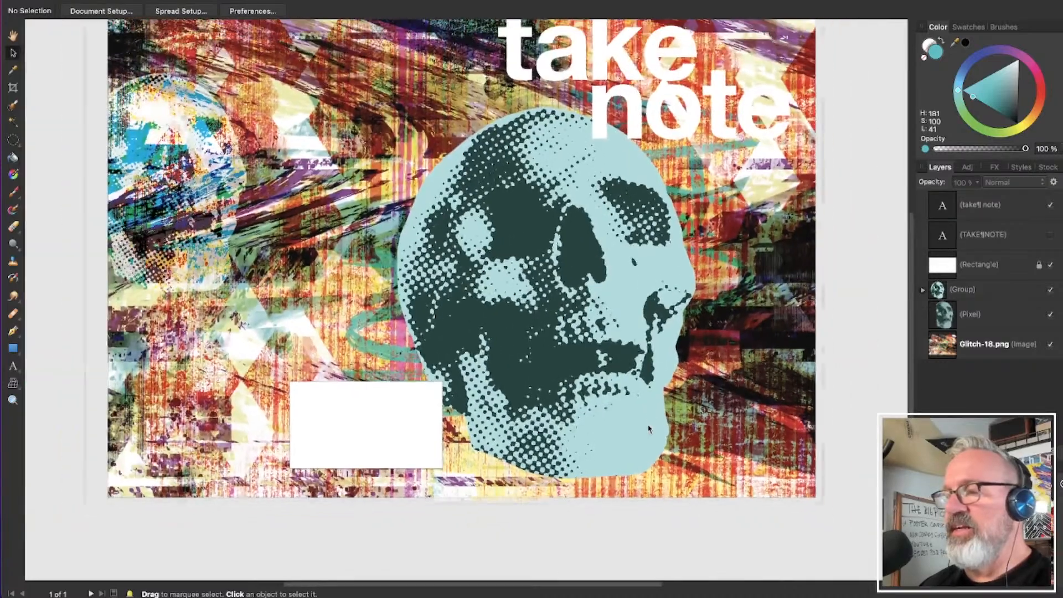
scroll(649, 429, "down", 1)
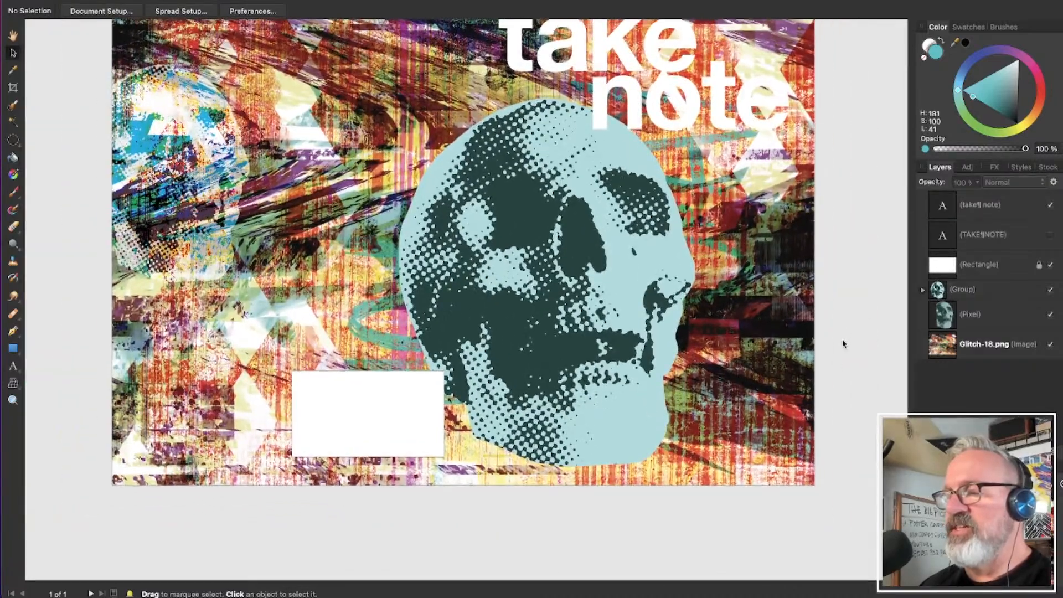
scroll(843, 342, "up", 3)
scroll(842, 339, "left", 3)
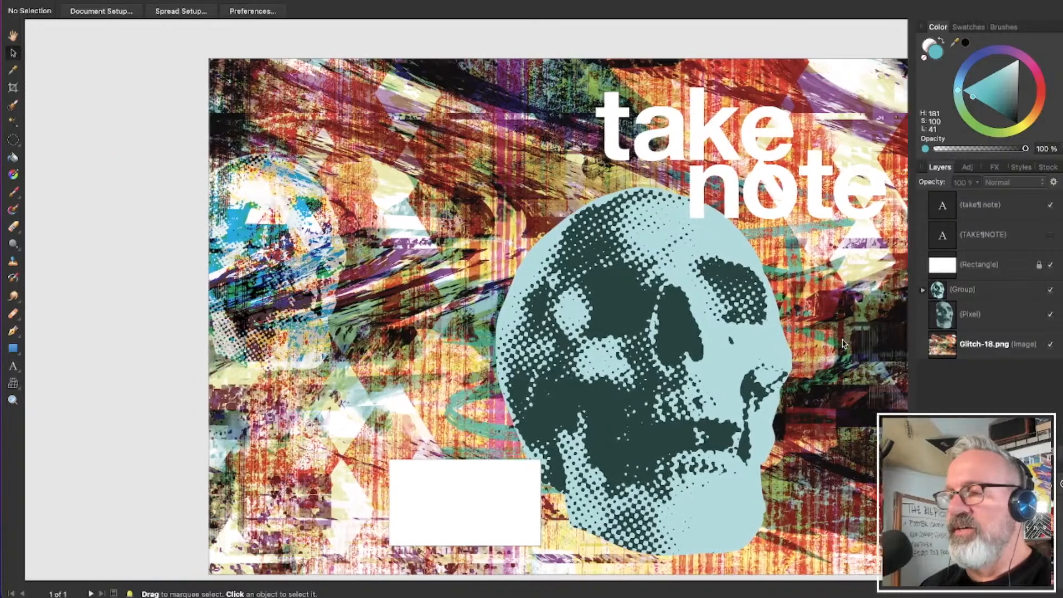
scroll(845, 343, "right", 8)
scroll(792, 340, "left", 3)
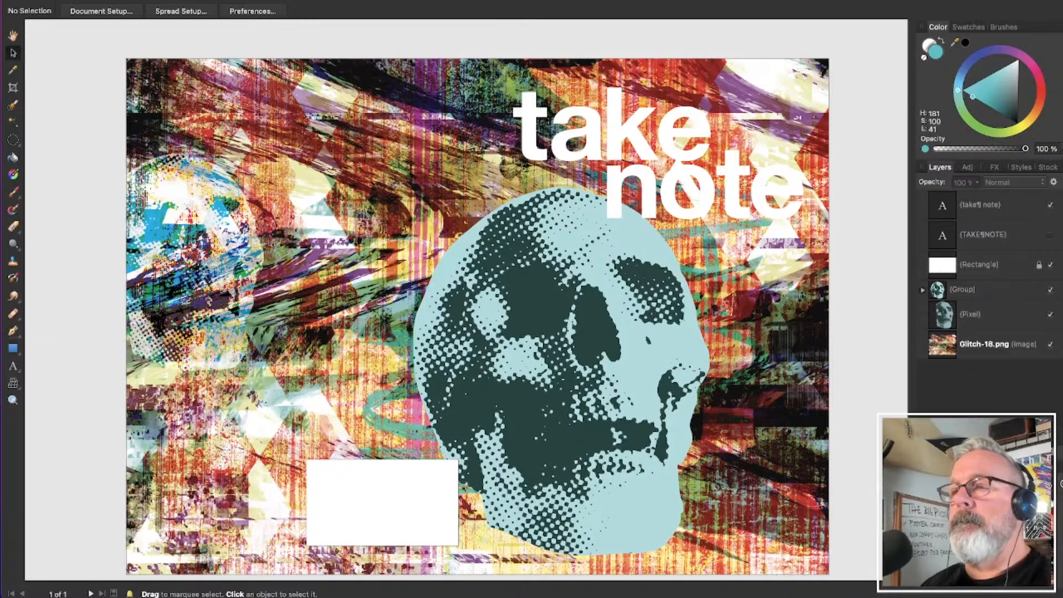
Switch to the Publisher persona and draw a teal rectangle covering the layout's left half up to the spine guide
left_click(16, 1)
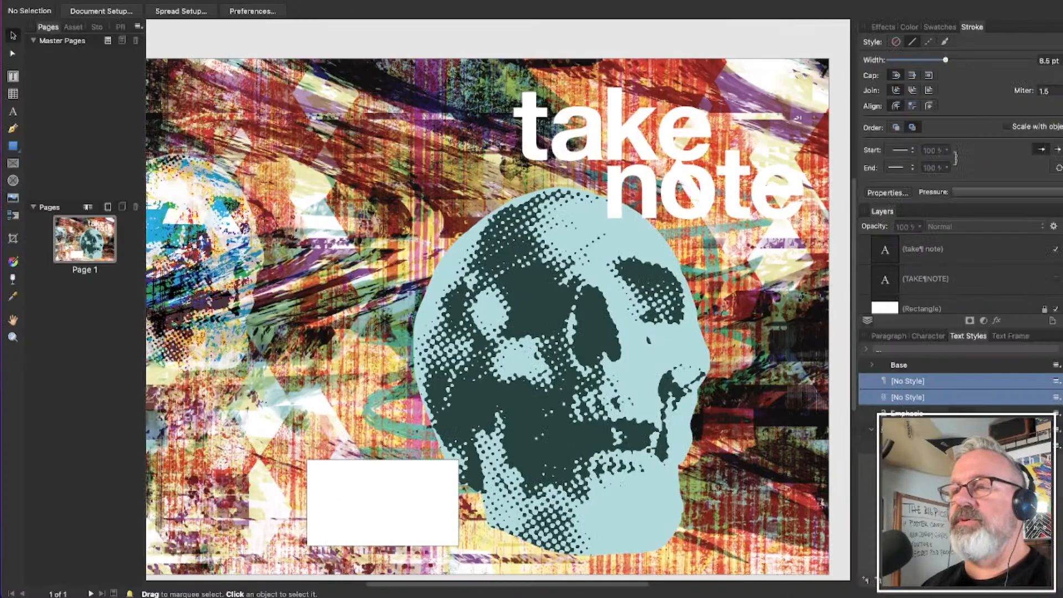
scroll(394, 45, "down", 3)
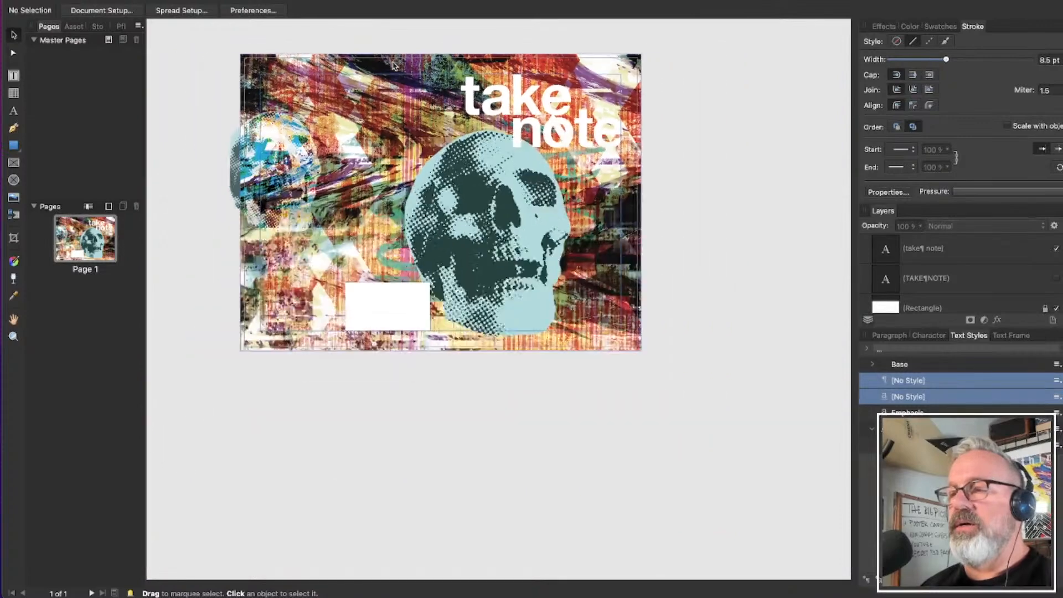
left_click(13, 145)
mouse_move(230, 39)
left_mouse_down()
mouse_move(435, 377)
mouse_move(453, 380)
left_mouse_up()
scroll(453, 379, "up", 3)
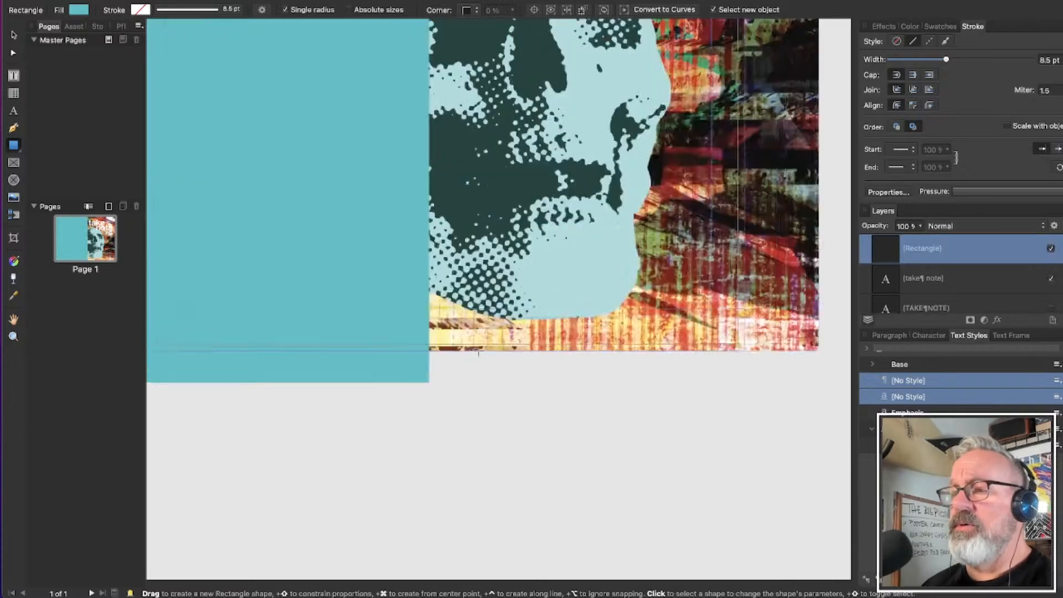
scroll(487, 376, "up", 3)
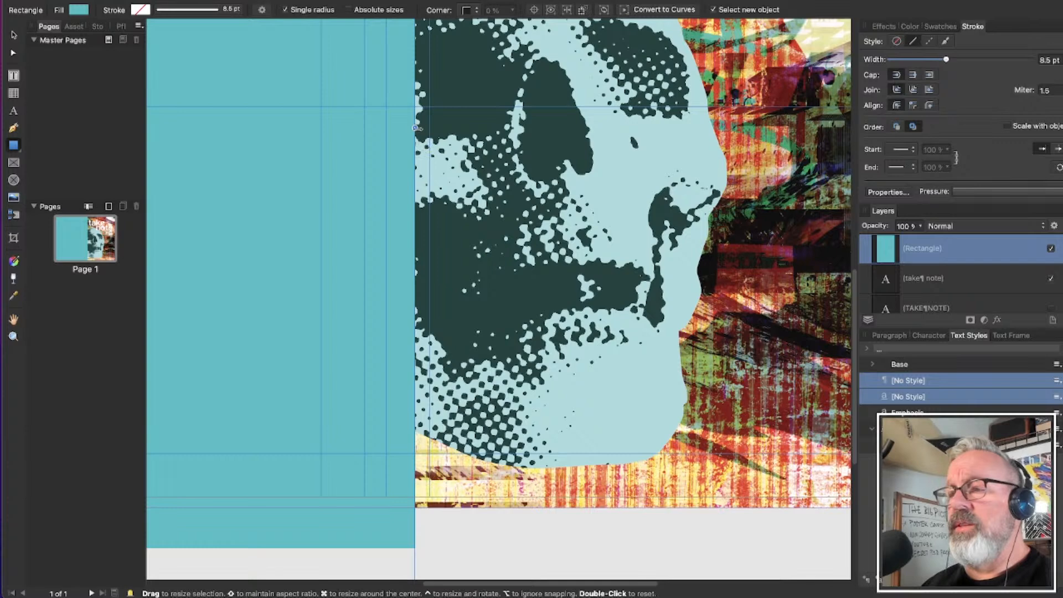
left_click_drag(414, 128, 386, 127)
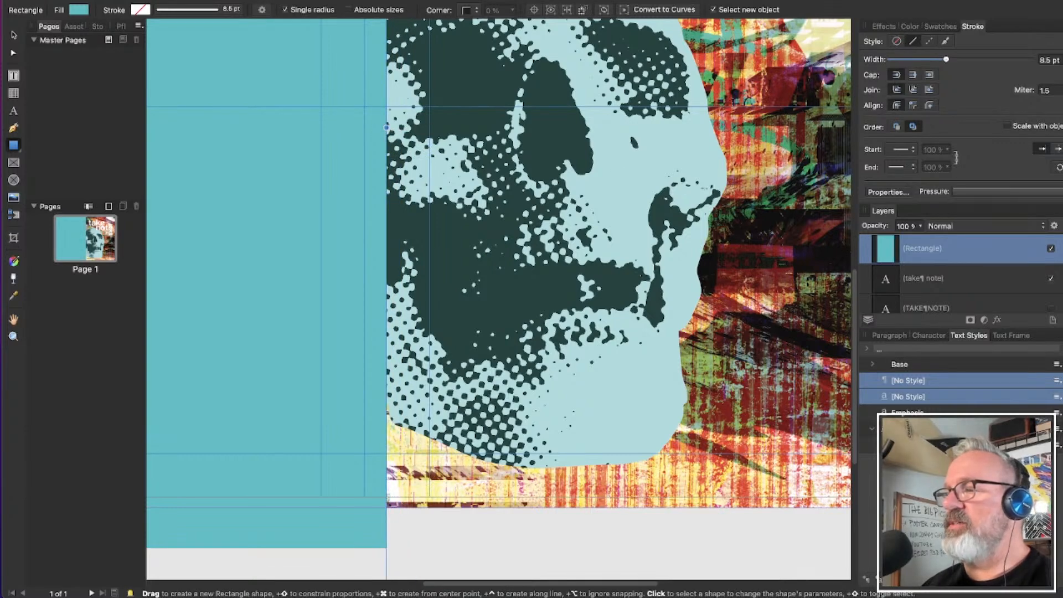
Change the fill of the rectangle covering the left half to white
left_click(909, 26)
mouse_move(897, 42)
left_mouse_down()
mouse_move(757, 207)
mouse_move(535, 557)
left_mouse_up()
left_click(908, 42)
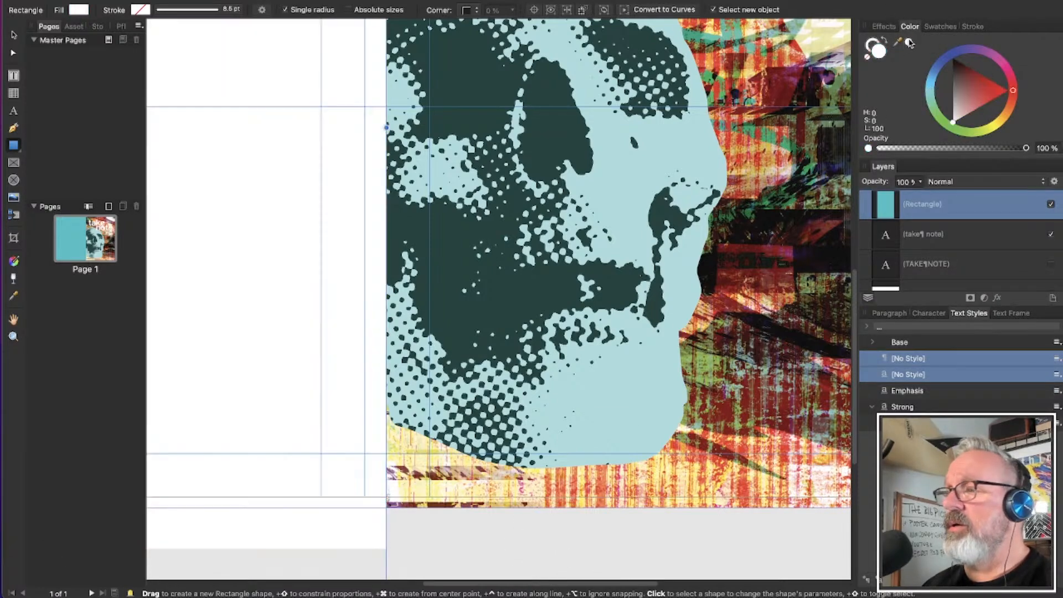
scroll(645, 115, "down", 5)
scroll(644, 118, "up", 7)
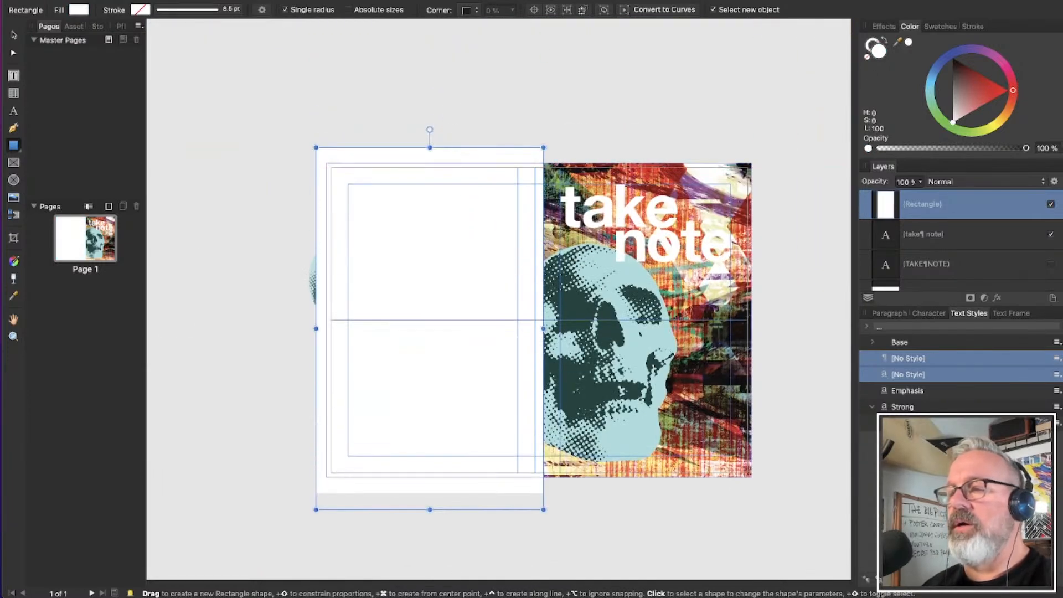
Preview the layout clipped to the page with guides and bleed hidden, and deselect the white rectangle
key("ctrl+w")
left_click(655, 114)
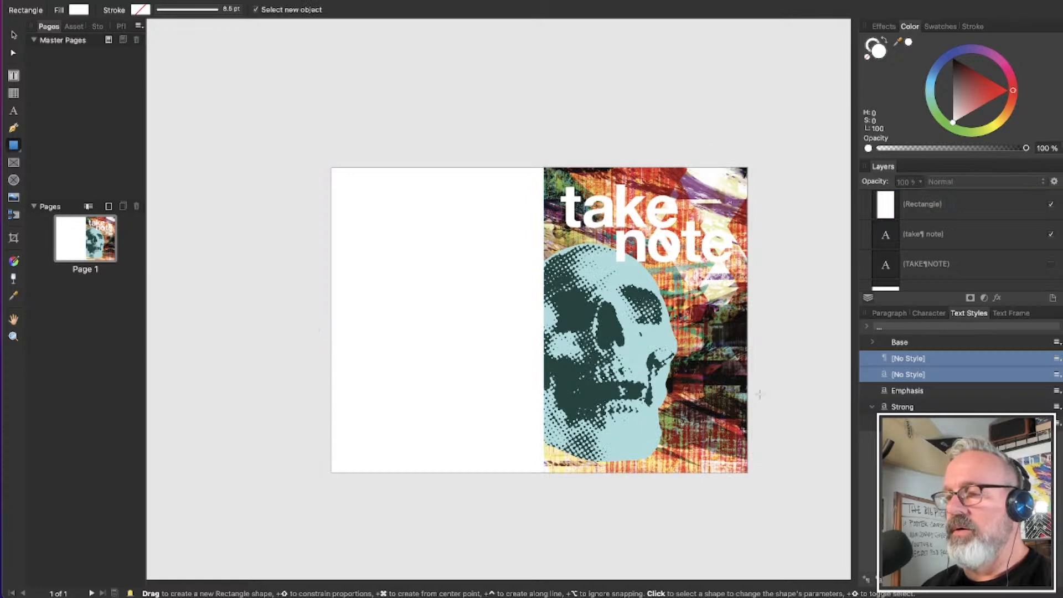
scroll(761, 394, "right", 3)
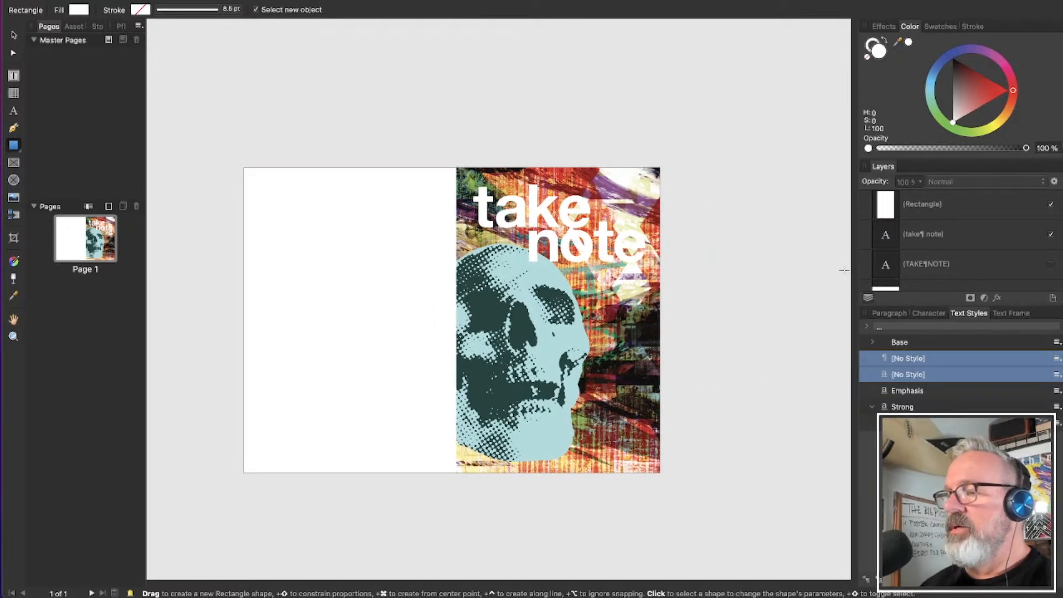
Scale the large teal skull group down in two stages and shift it slightly to the left on the front cover
scroll(932, 245, "down", 3)
left_click(923, 247)
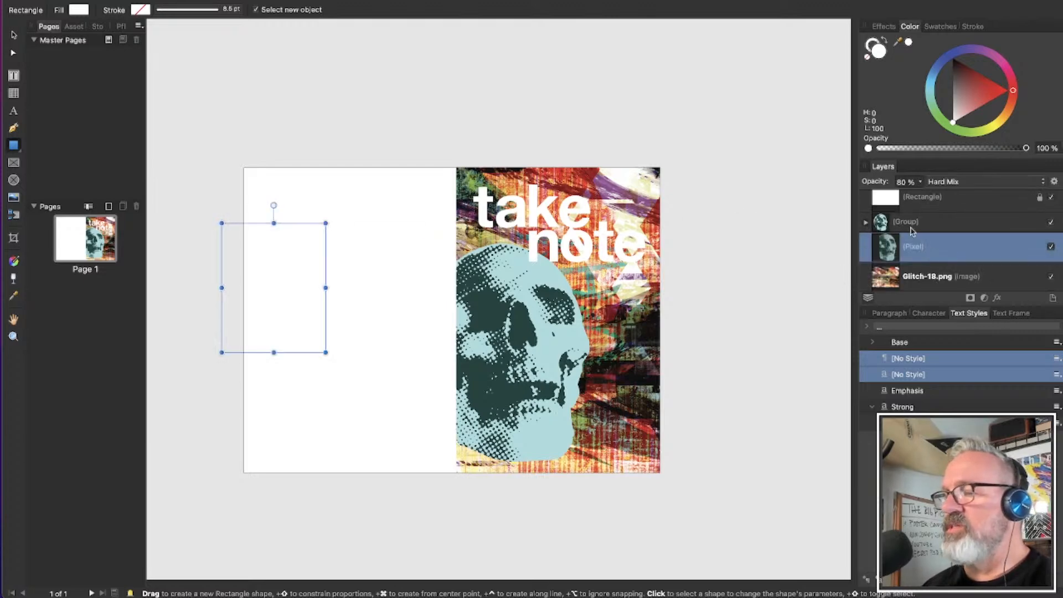
left_click(912, 230)
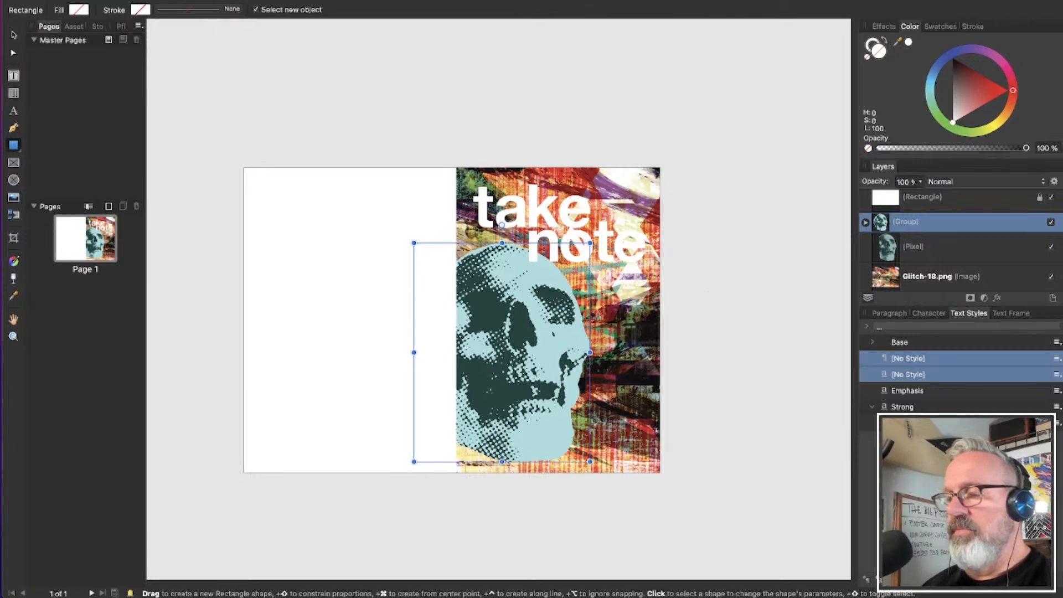
left_click_drag(589, 461, 579, 451)
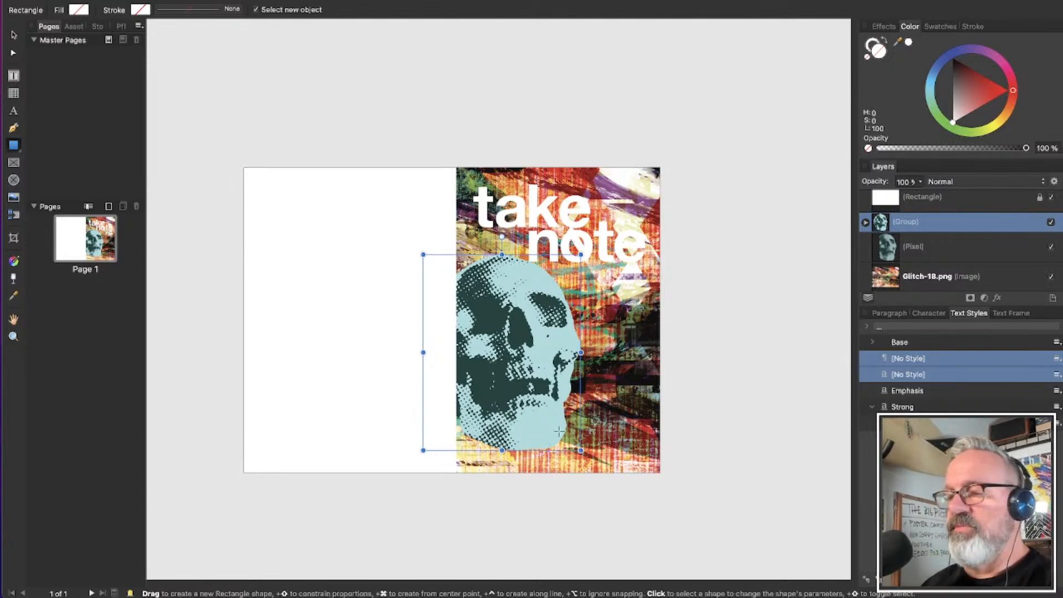
key("v")
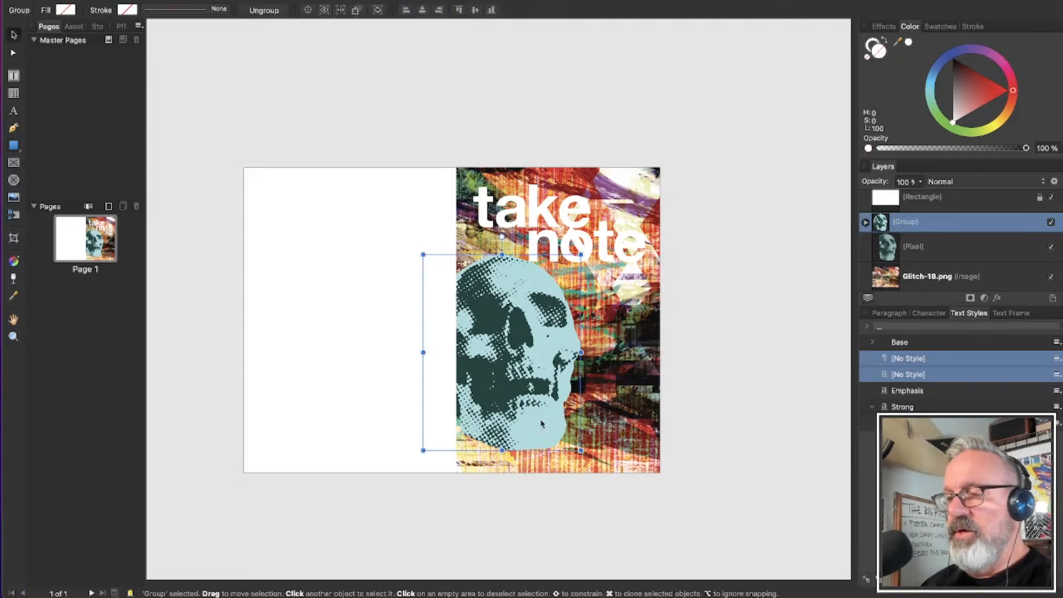
mouse_move(545, 418)
left_mouse_down()
mouse_move(528, 422)
mouse_move(555, 436)
left_mouse_up()
Move the "take note" title down so it overlaps the top of the large teal skull
left_click(619, 249)
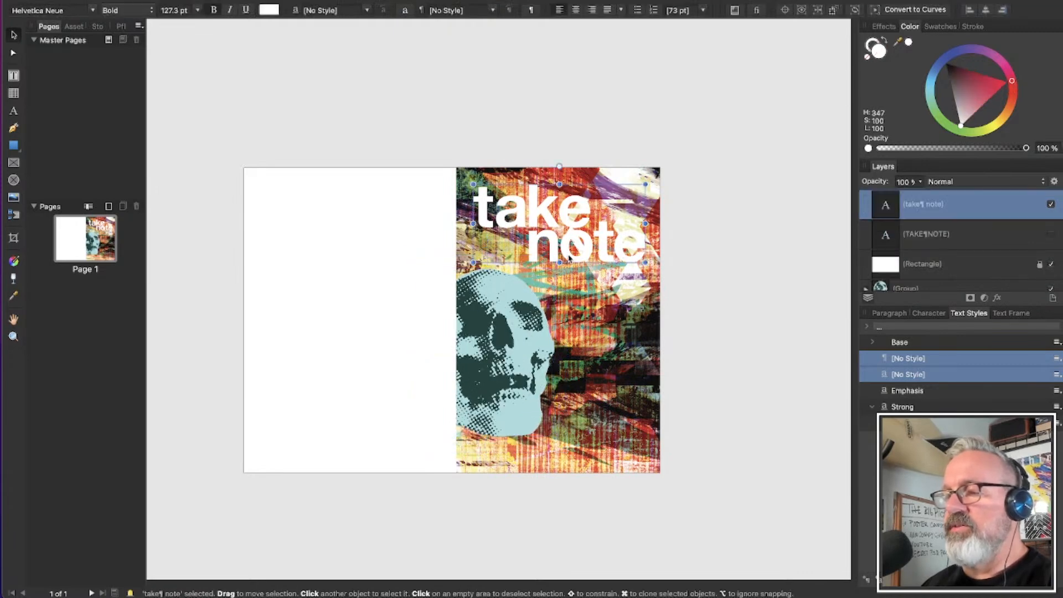
left_click_drag(569, 257, 565, 292)
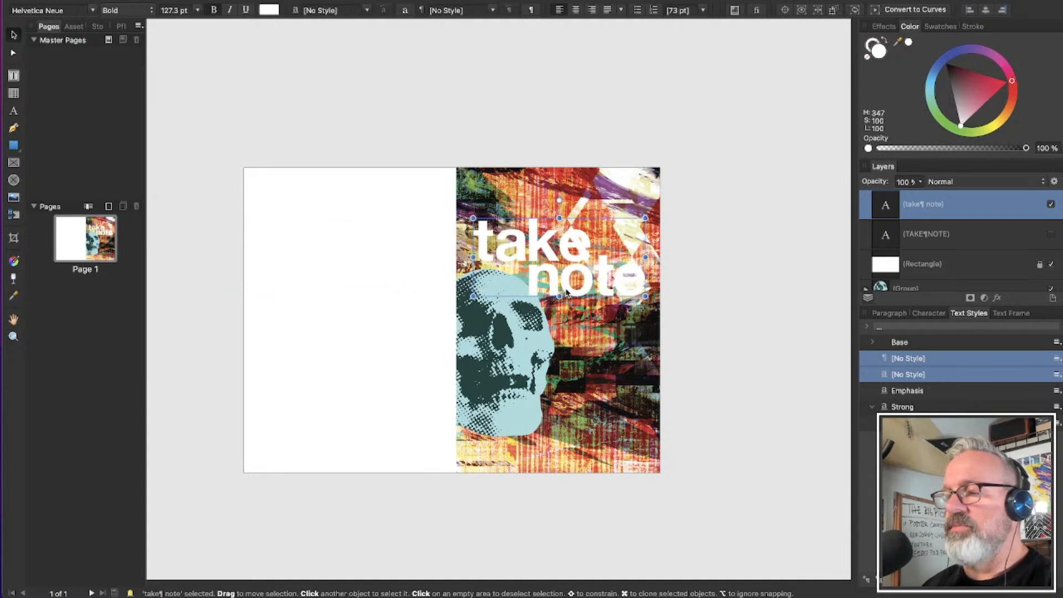
left_click(509, 382)
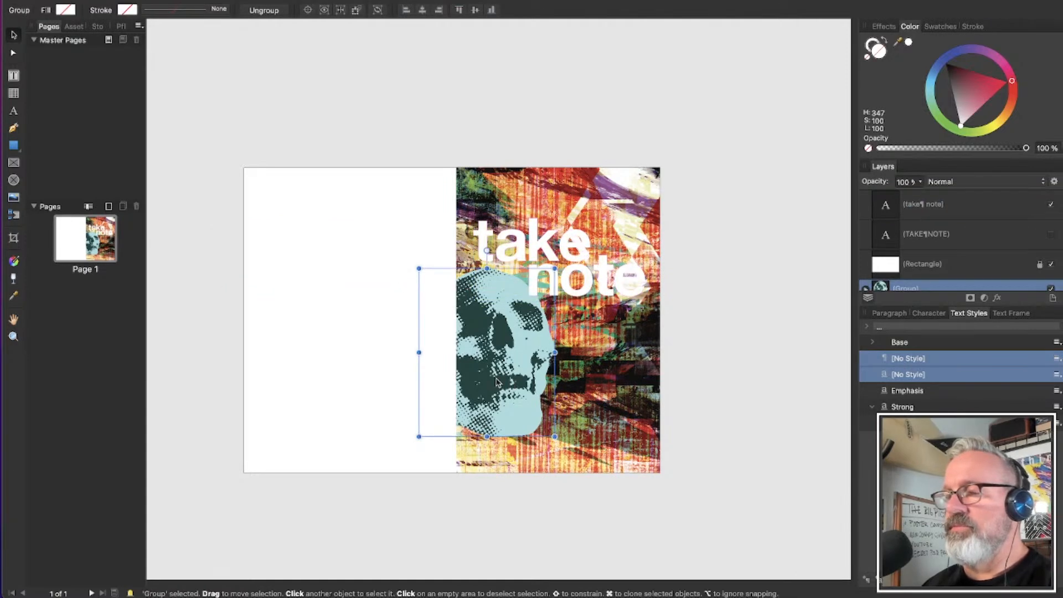
Delete the white rectangle covering the left half of the layout
left_click(393, 204)
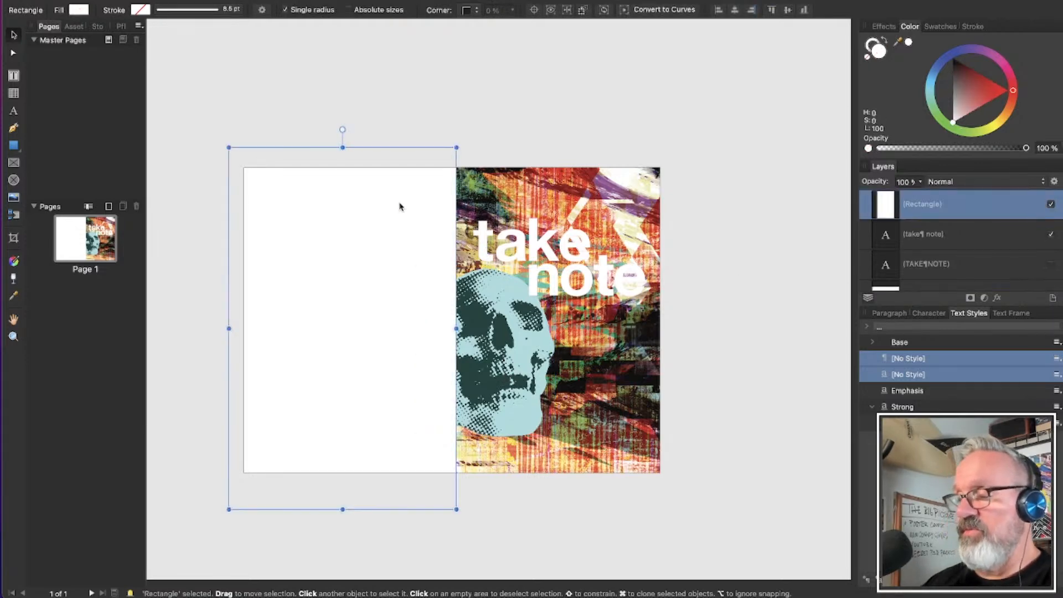
key("Delete")
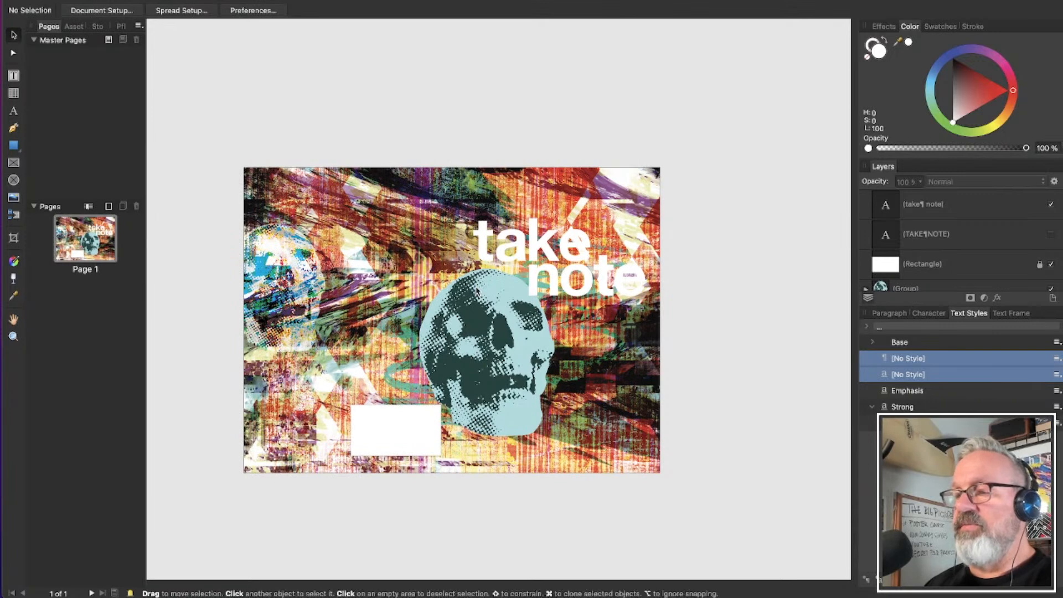
Try the large skull in the front cover's upper right with the "take note" title overlapping its jaw
left_click(476, 285)
left_click(521, 389)
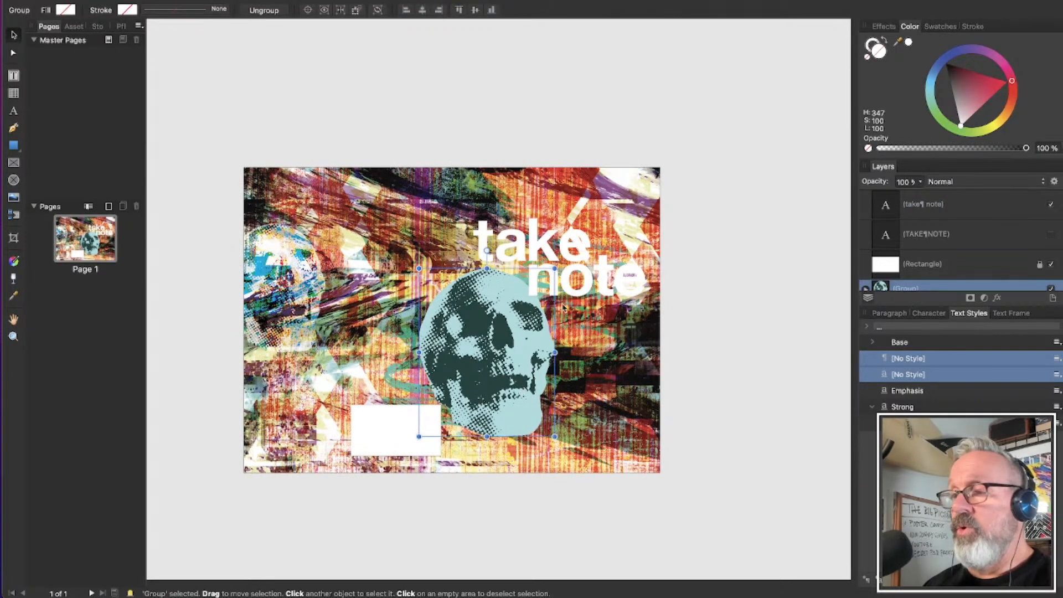
left_click_drag(591, 285, 587, 387)
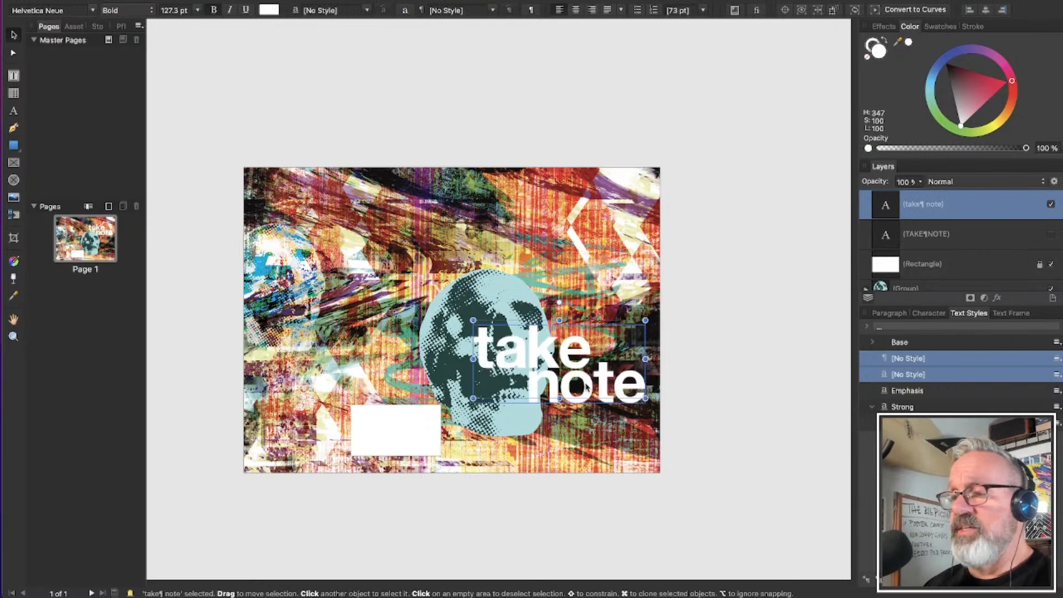
left_click(496, 284)
left_click_drag(496, 284, 583, 203)
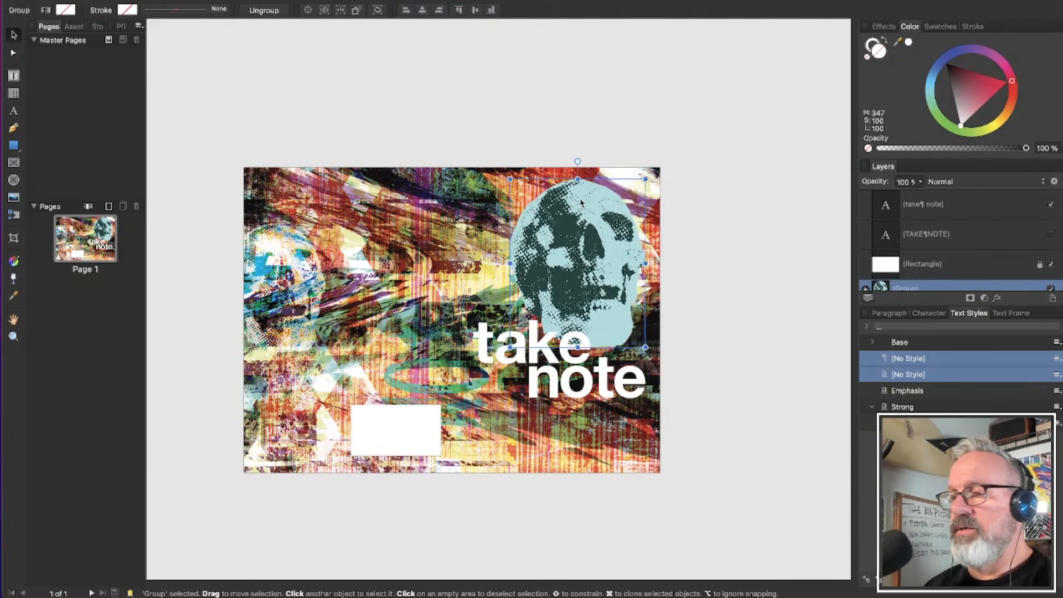
left_click_drag(547, 400, 545, 383)
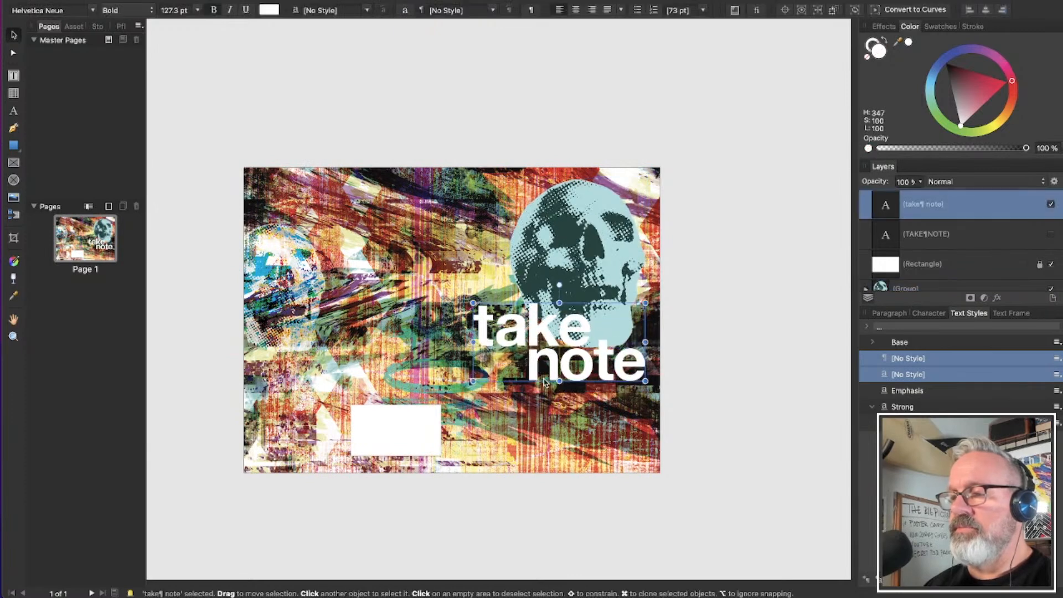
left_click(729, 338)
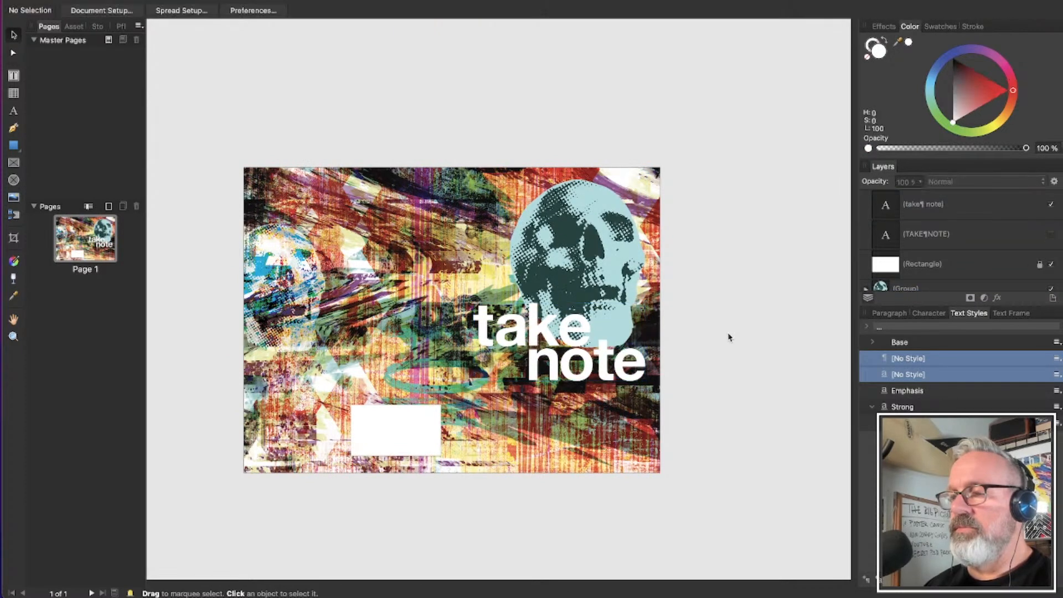
Undo the last moves of the title and the large skull
key("super+z")
key("super+z")
key("super+z")
key("super+z")
key("super+z")
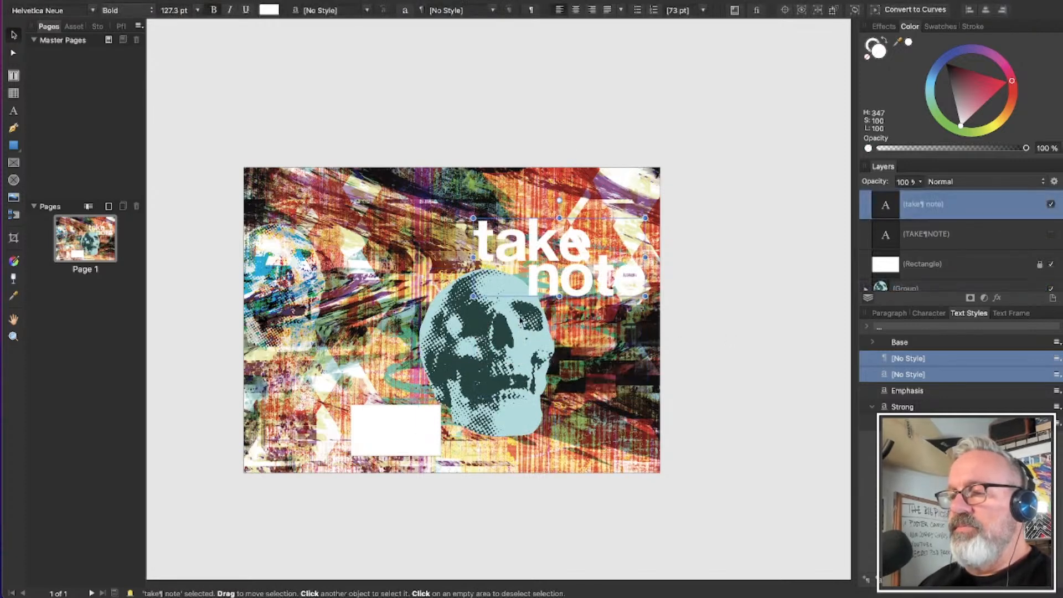
Move the large teal skull slightly up and right under the title, and scale it down a little
left_click(512, 340)
mouse_move(505, 400)
left_mouse_down()
mouse_move(523, 403)
mouse_move(524, 392)
left_mouse_up()
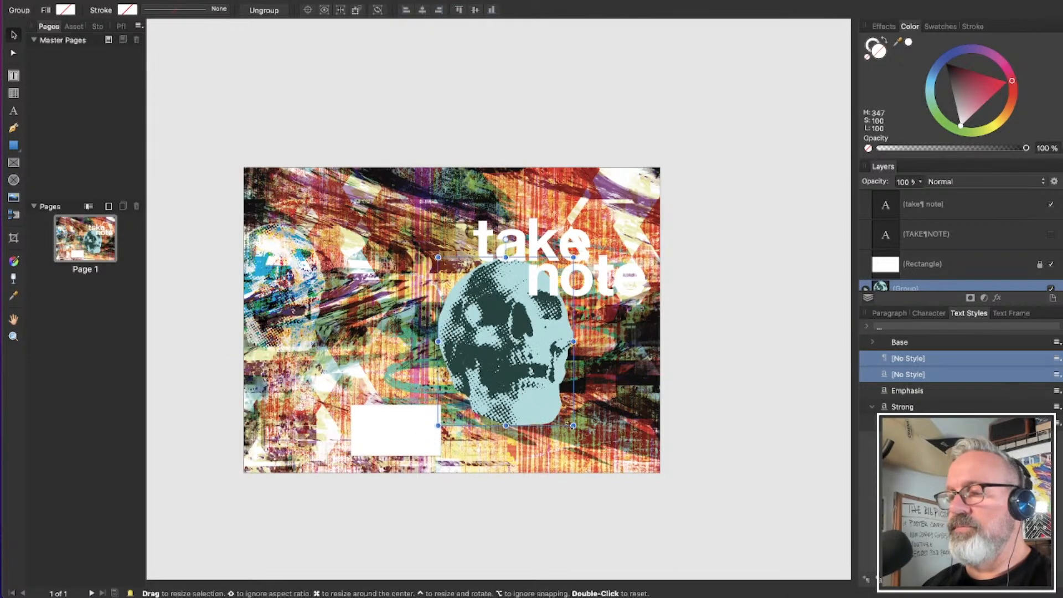
left_click_drag(573, 425, 559, 407)
left_click(717, 346)
Move the smaller blended skull higher along the layout's left edge
scroll(552, 339, "up", 2)
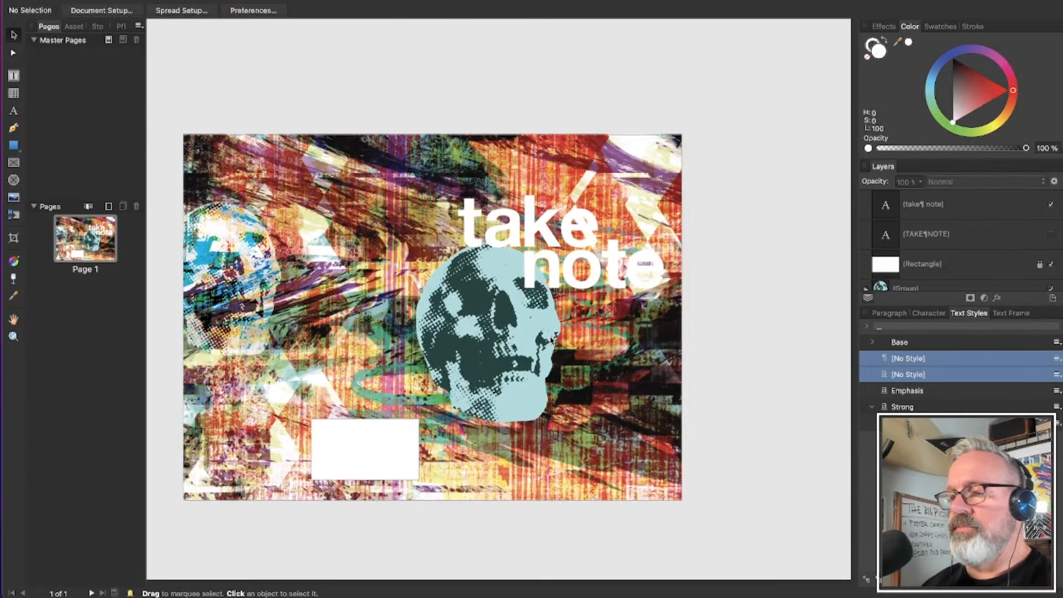
left_click_drag(236, 272, 236, 234)
Select the solid teal pixel layer inside the large skull group and choose the recent teal, darkened to H 181, S 97, L 32
left_click(520, 339)
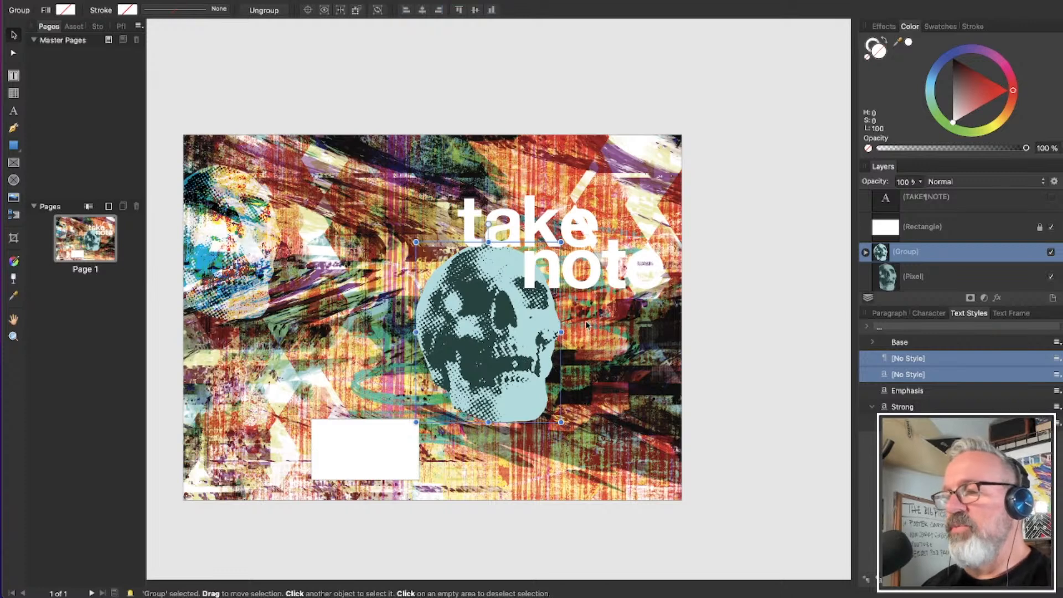
left_click(866, 252)
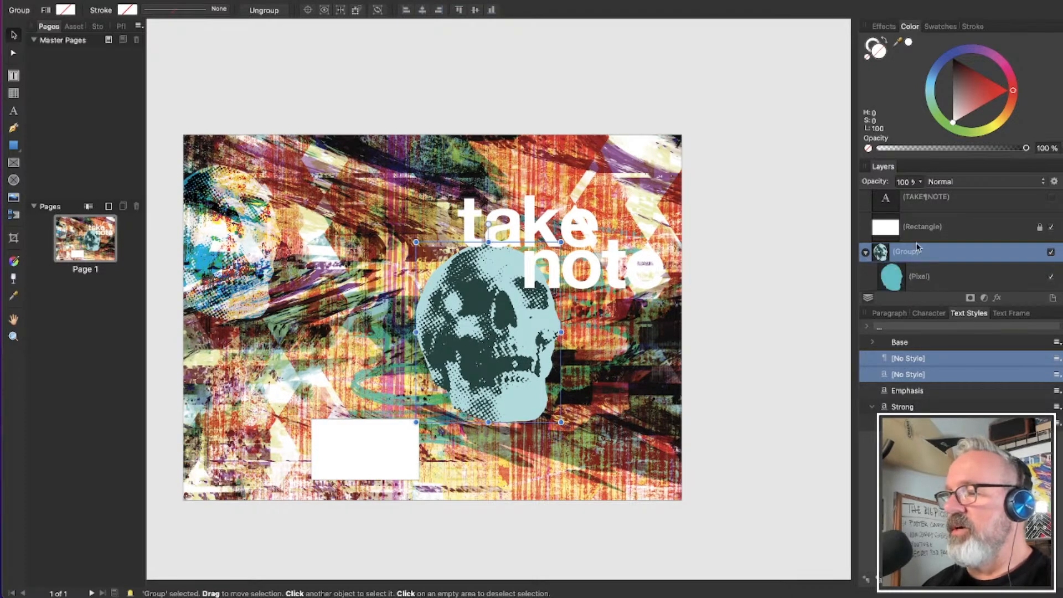
left_click(904, 273)
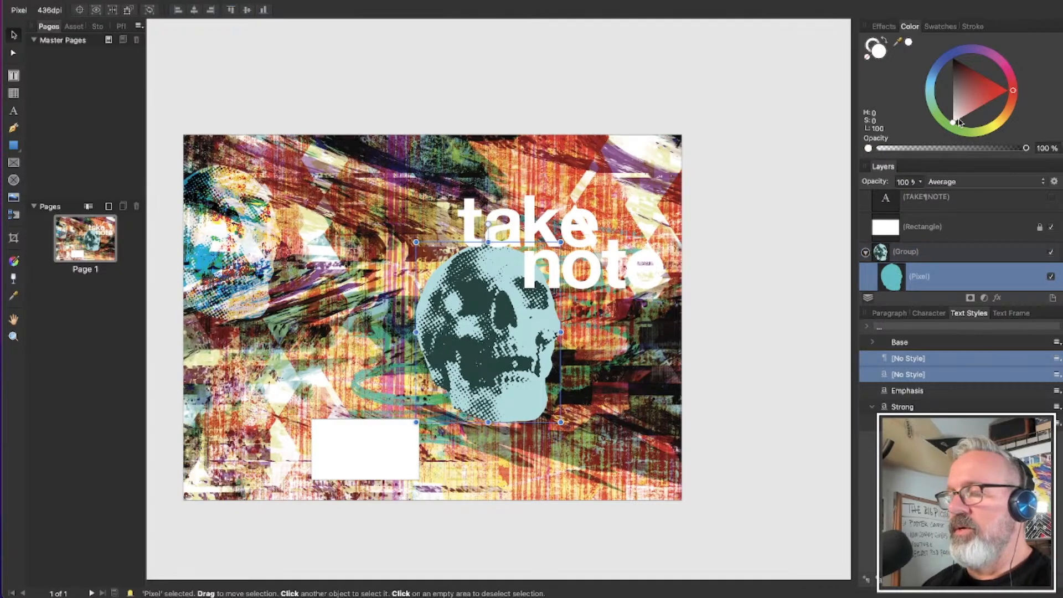
scroll(461, 396, "up", 5)
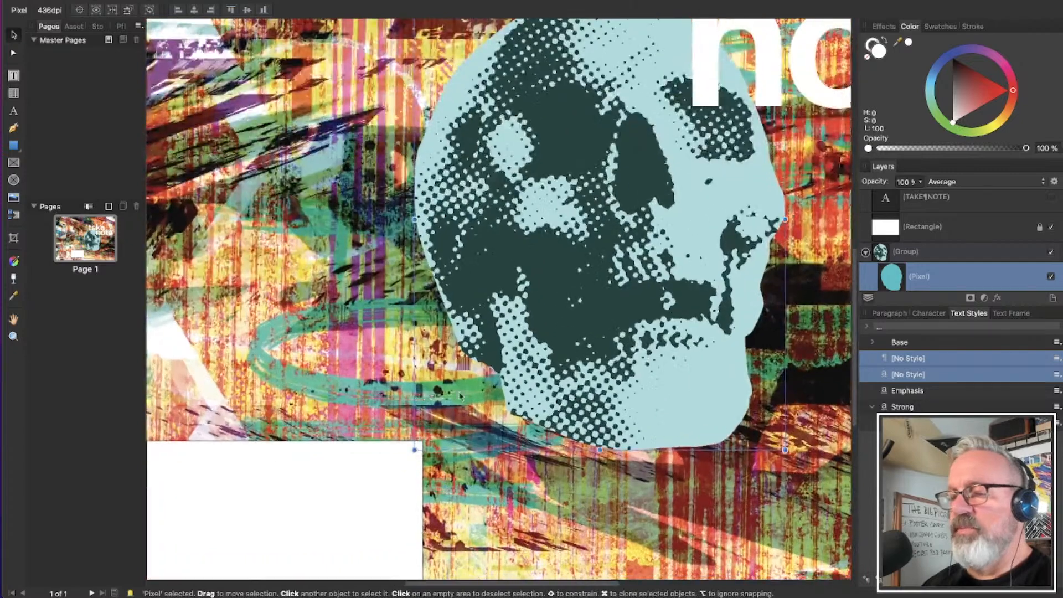
scroll(842, 266, "up", 5)
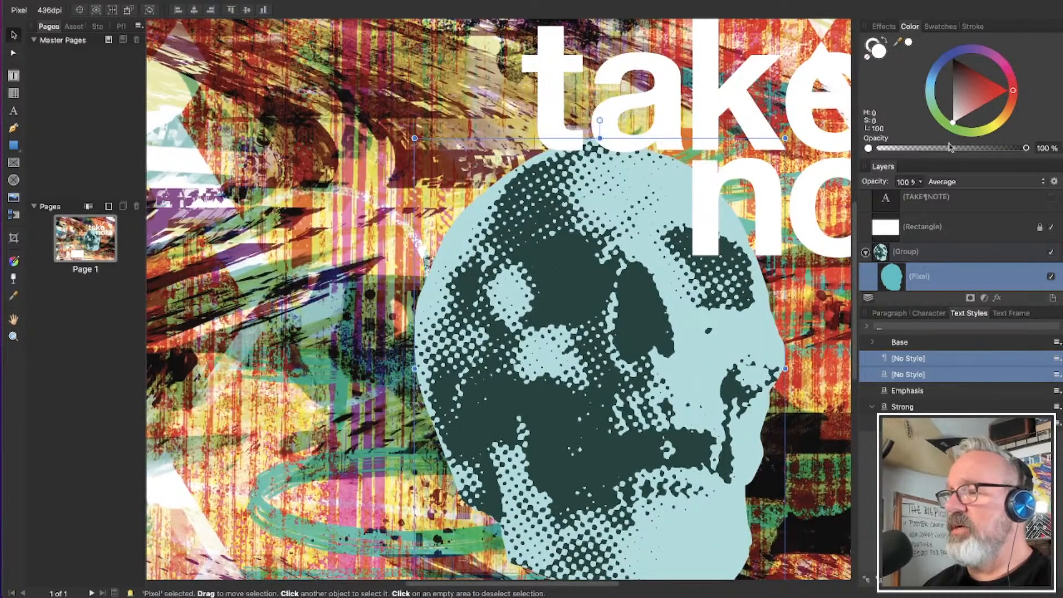
left_click(939, 26)
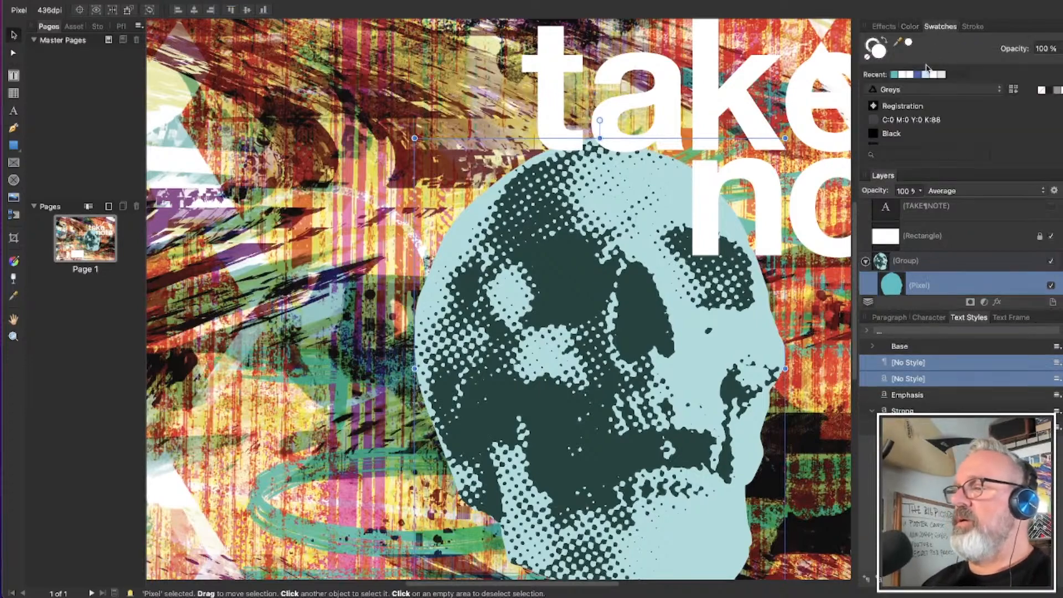
left_click(892, 75)
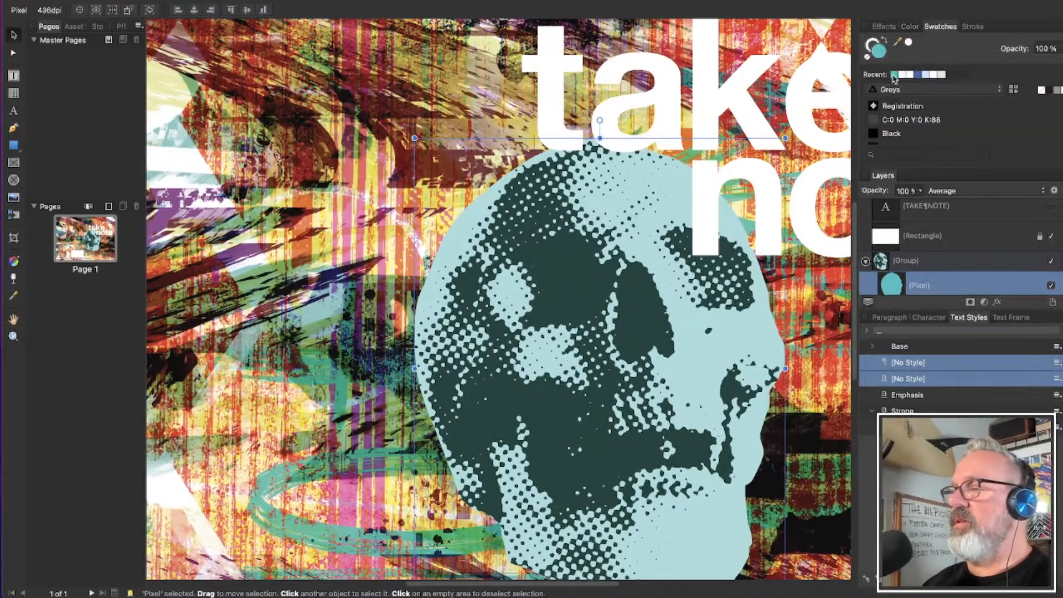
left_click(886, 27)
left_click(909, 26)
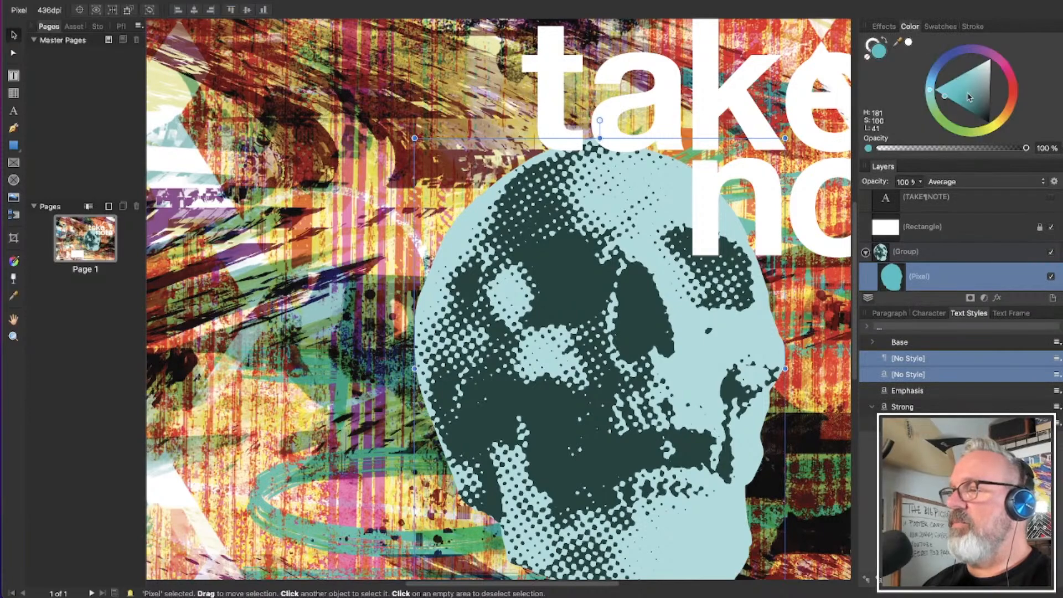
left_click_drag(954, 103, 955, 105)
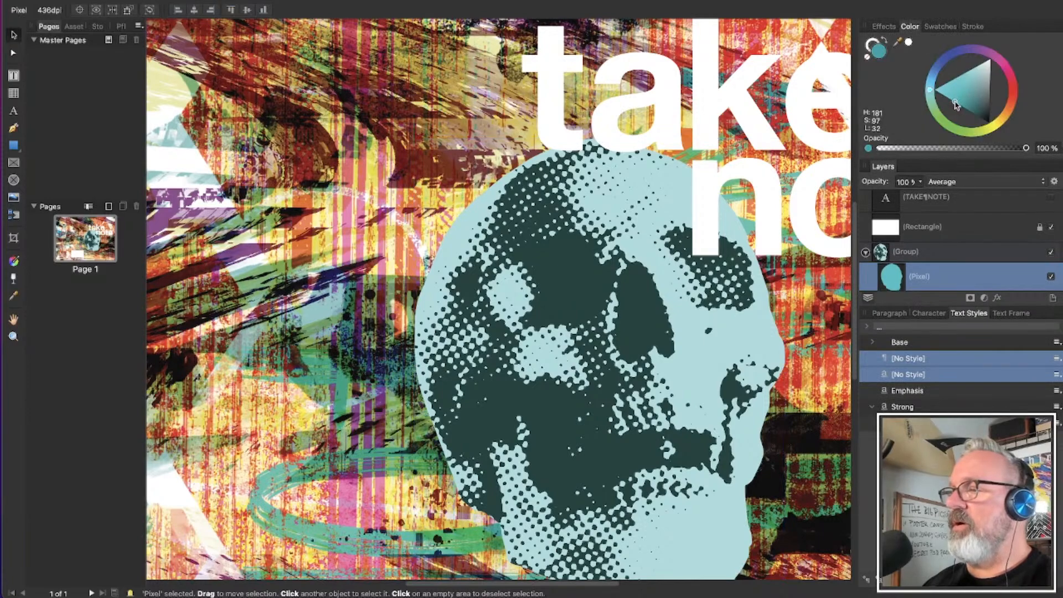
Reselect the solid teal pixel layer inside the large skull group and switch to the Photo persona for pixel editing
left_click(884, 28)
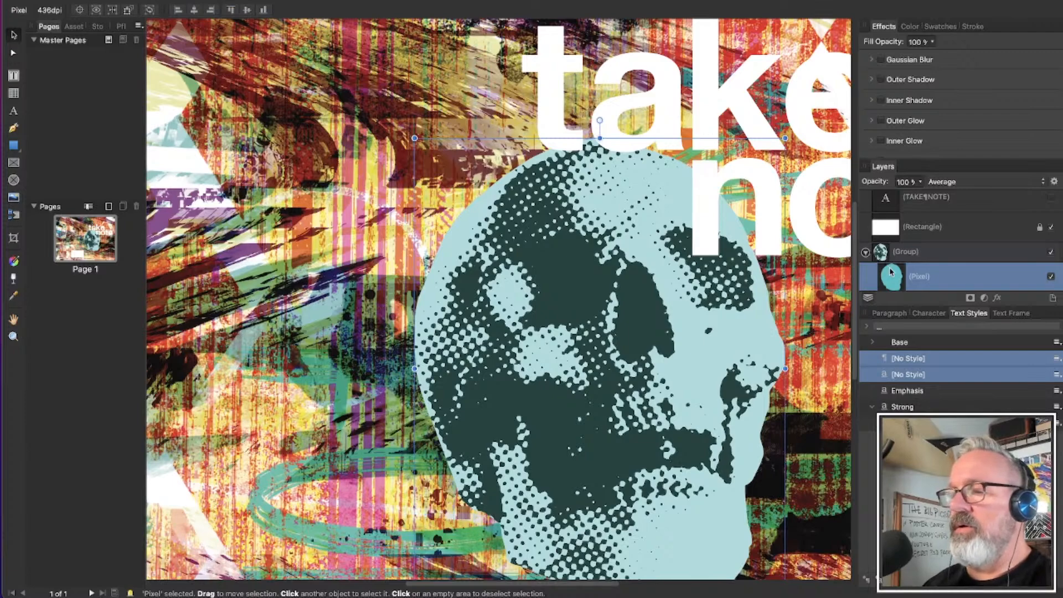
left_click(538, 243)
left_click(592, 304)
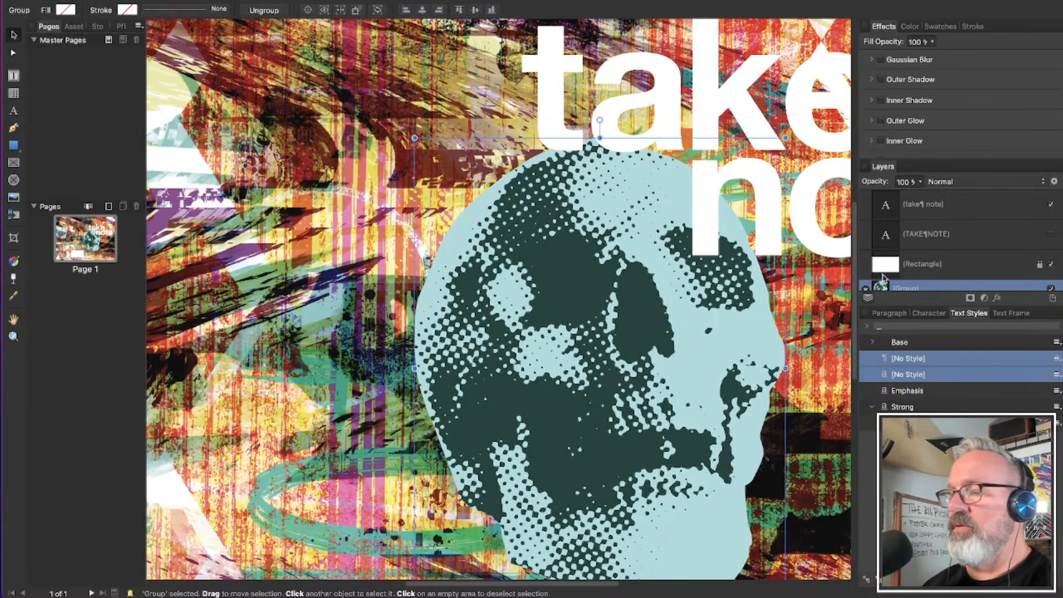
scroll(885, 272, "down", 3)
left_click(887, 232)
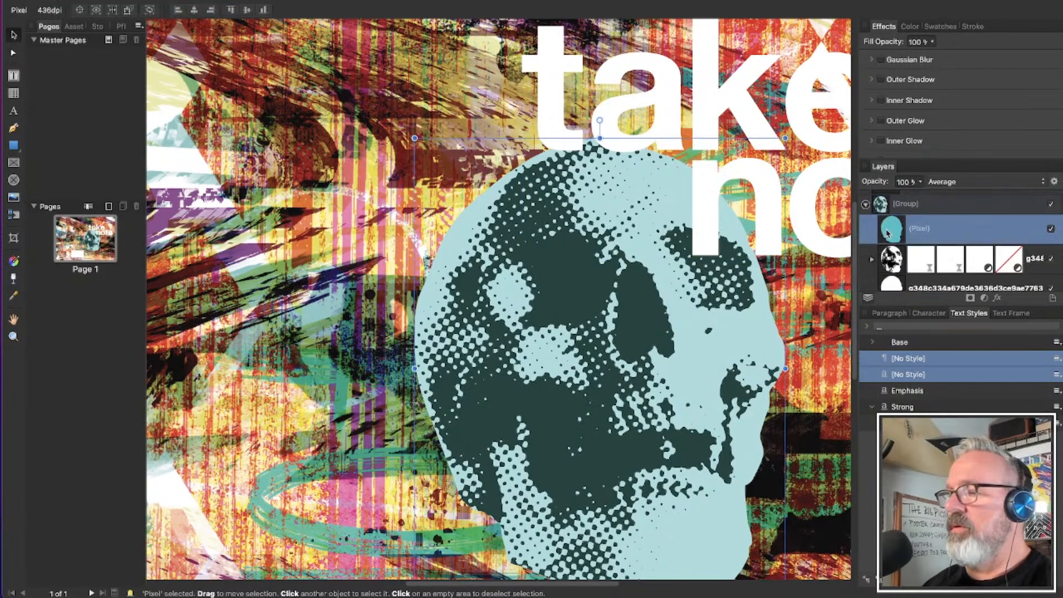
scroll(515, 264, "up", 3)
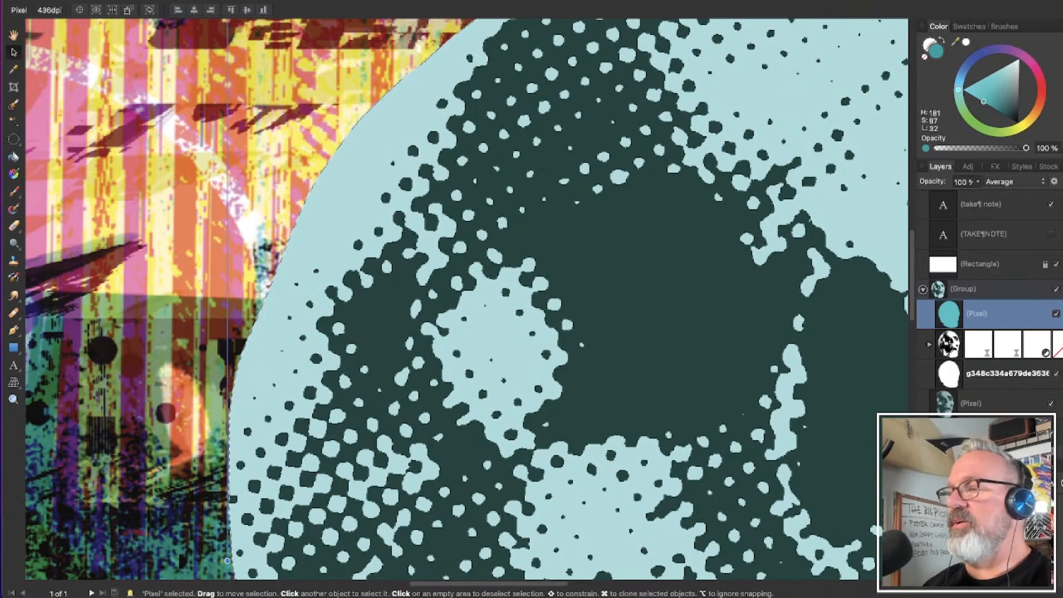
Fill the large skull's solid teal pixel layer with the dark teal H 181, S 97, L 32
left_click(142, 1)
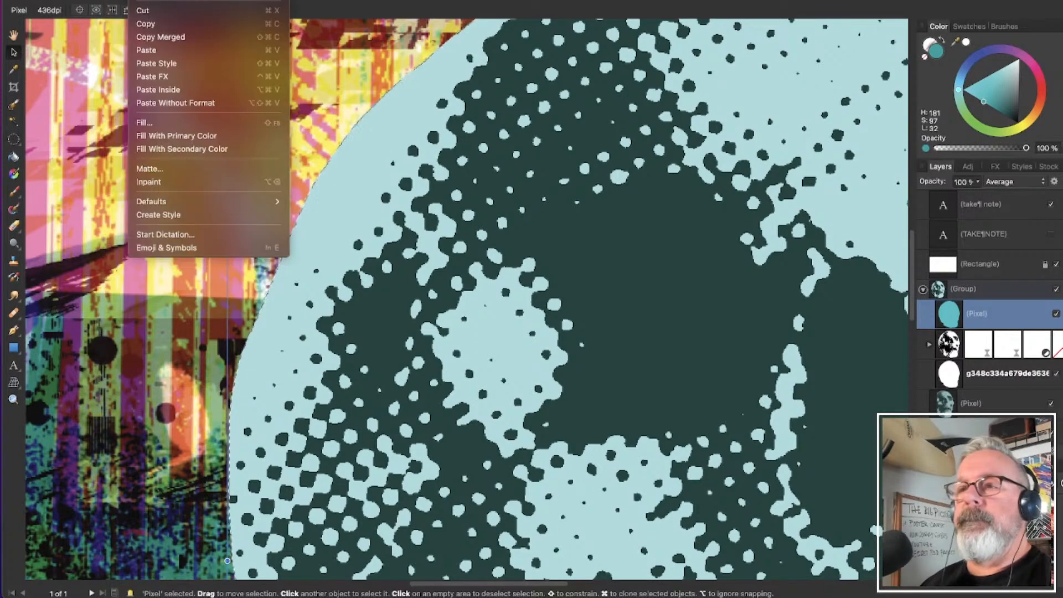
left_click(180, 139)
scroll(619, 240, "down", 3)
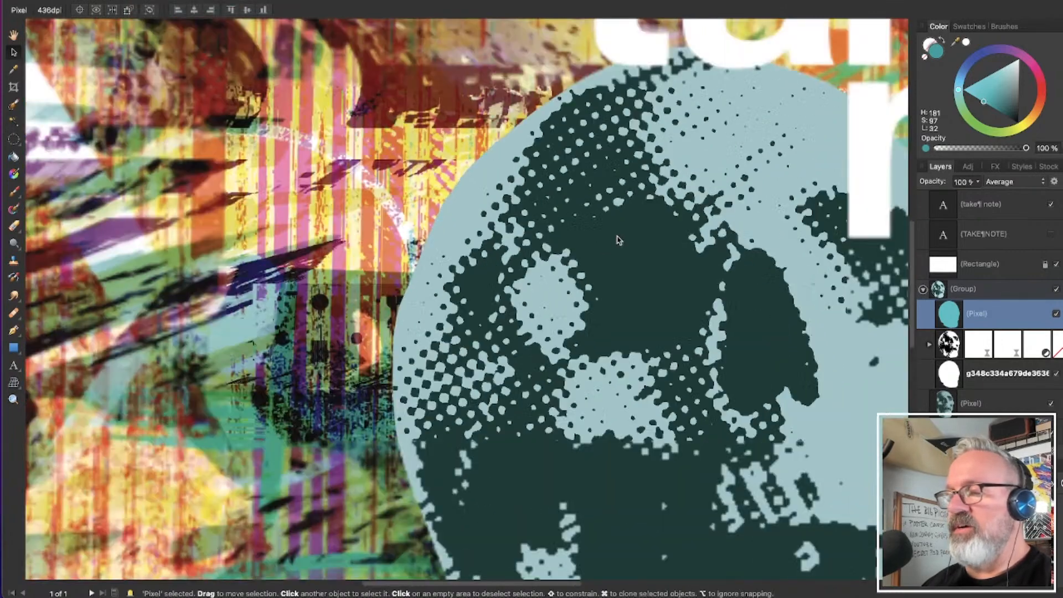
scroll(625, 241, "down", 1)
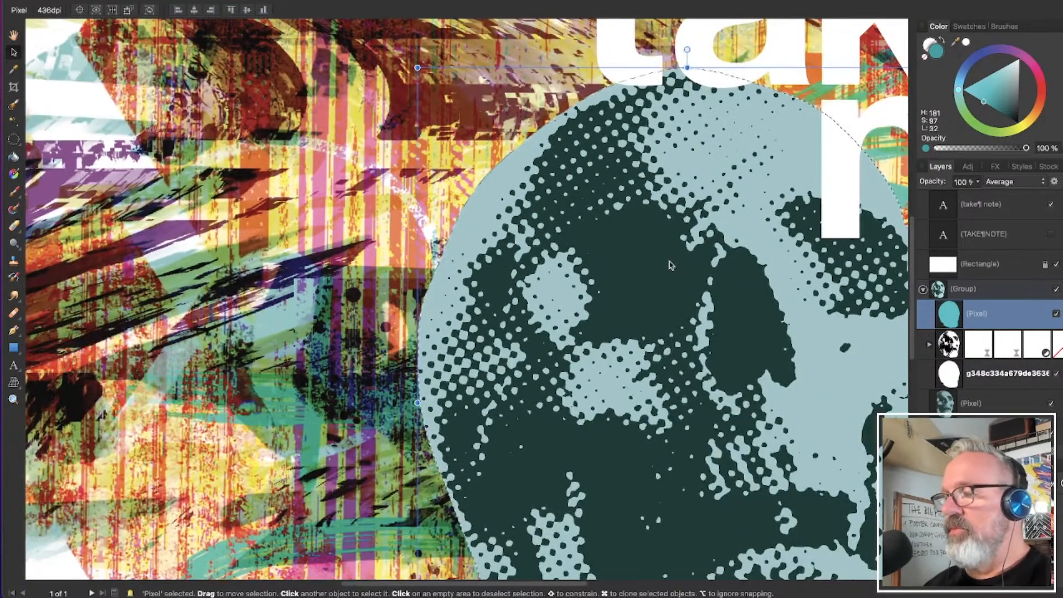
Set the colour to H 181, S 100, L 62 and refill the large skull's solid pixel layer with it
left_click(977, 83)
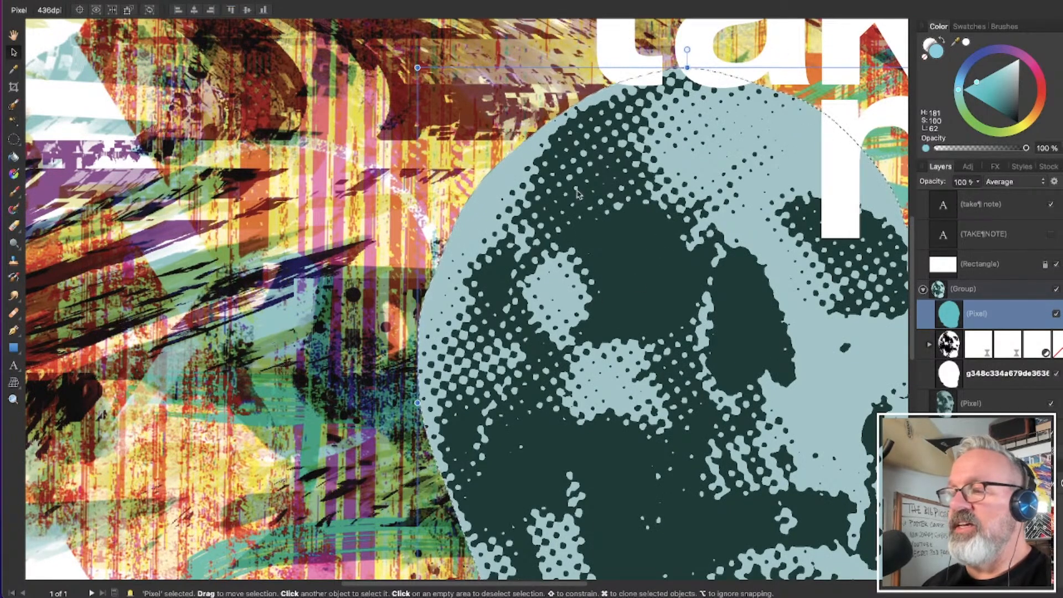
left_click(118, 0)
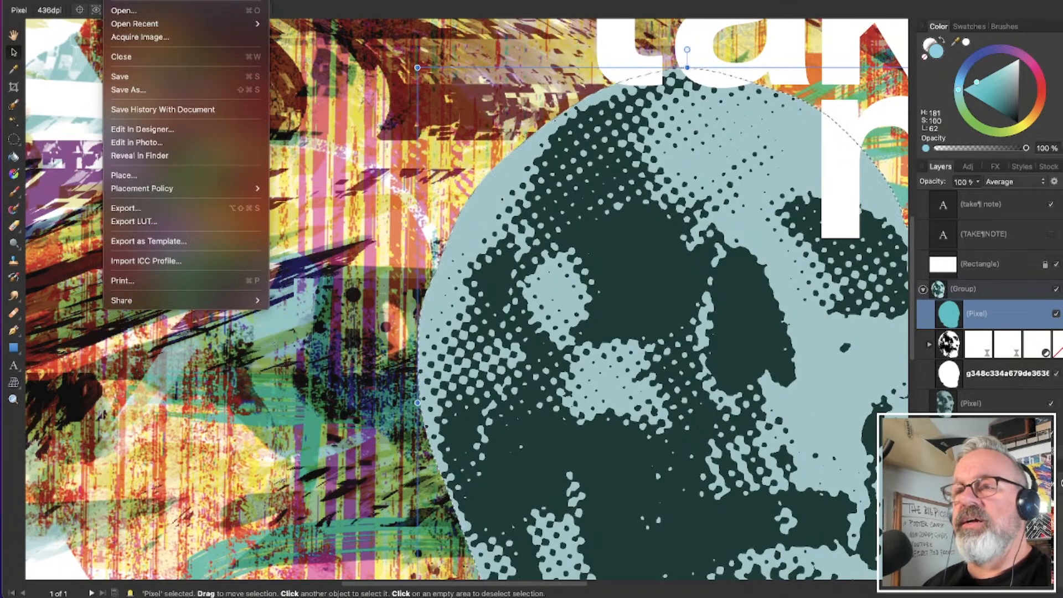
mouse_move(141, 0)
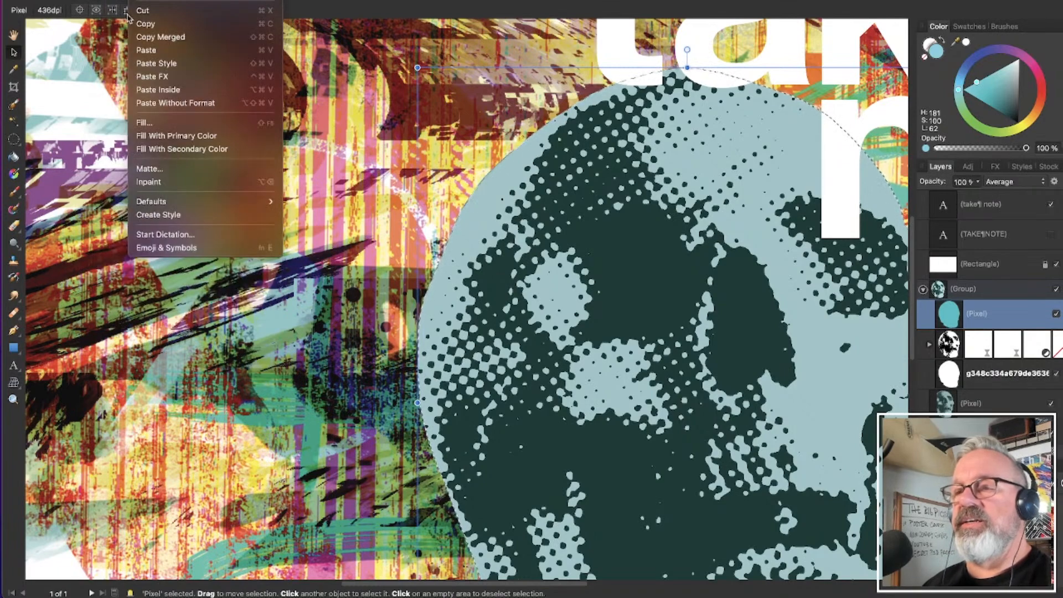
left_click(173, 147)
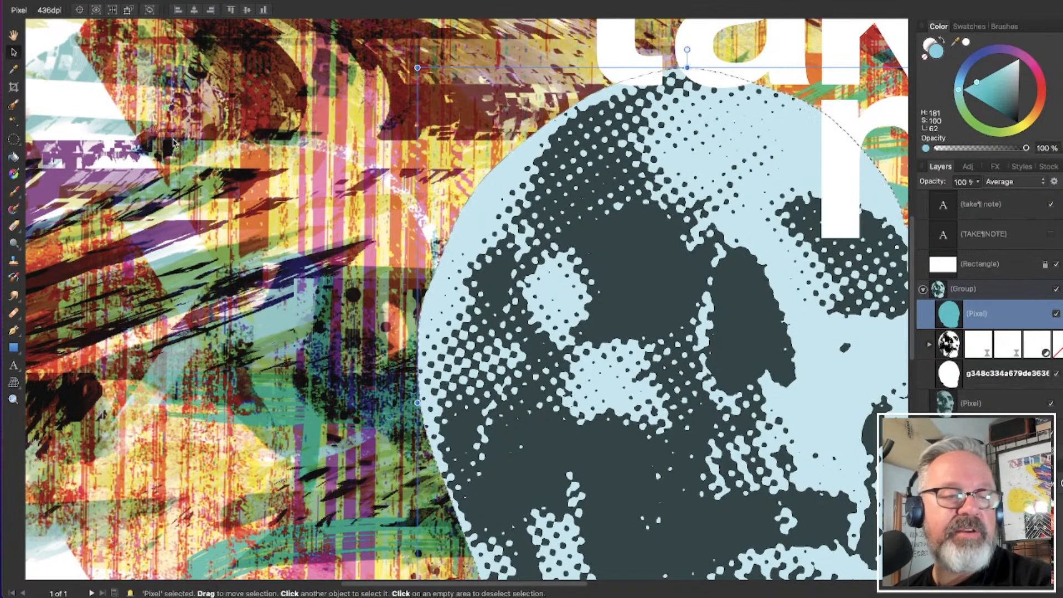
Clear the selection and examine the recoloured skull within the whole cover and the background texture above the title
key("super+0")
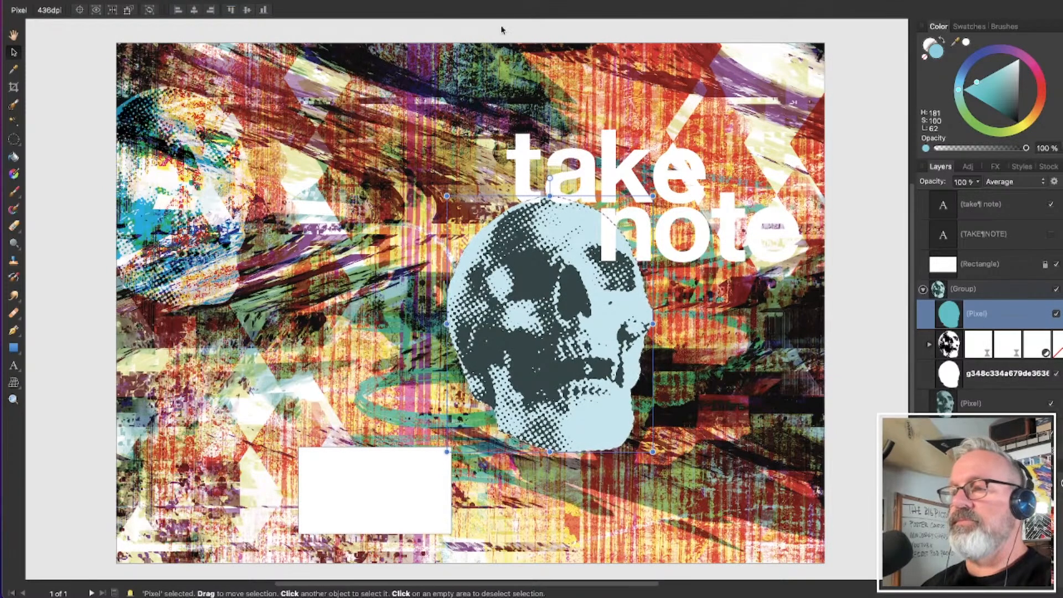
left_click(531, 31)
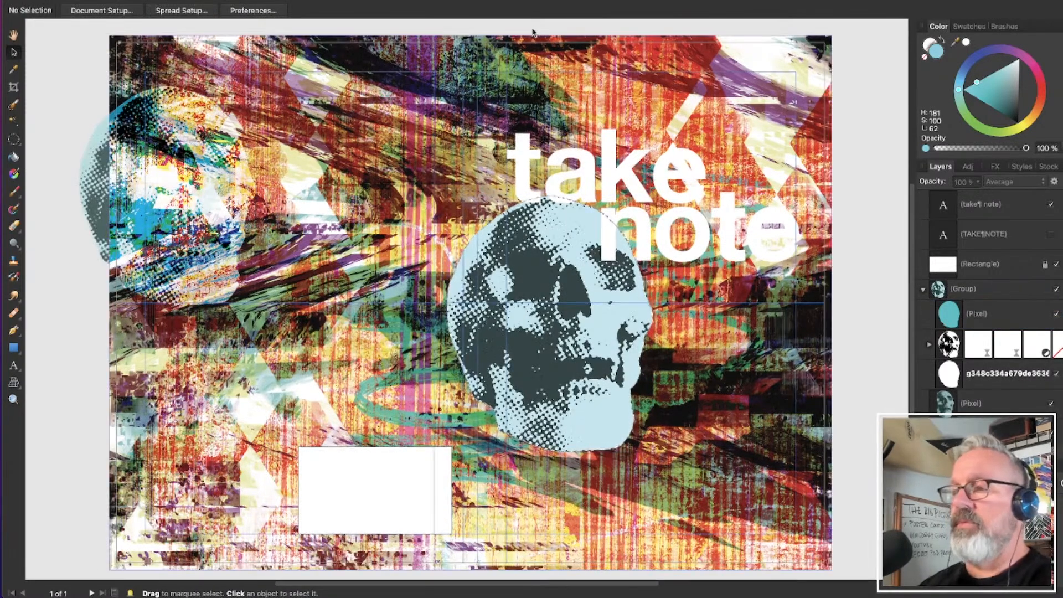
scroll(517, 95, "up", 5)
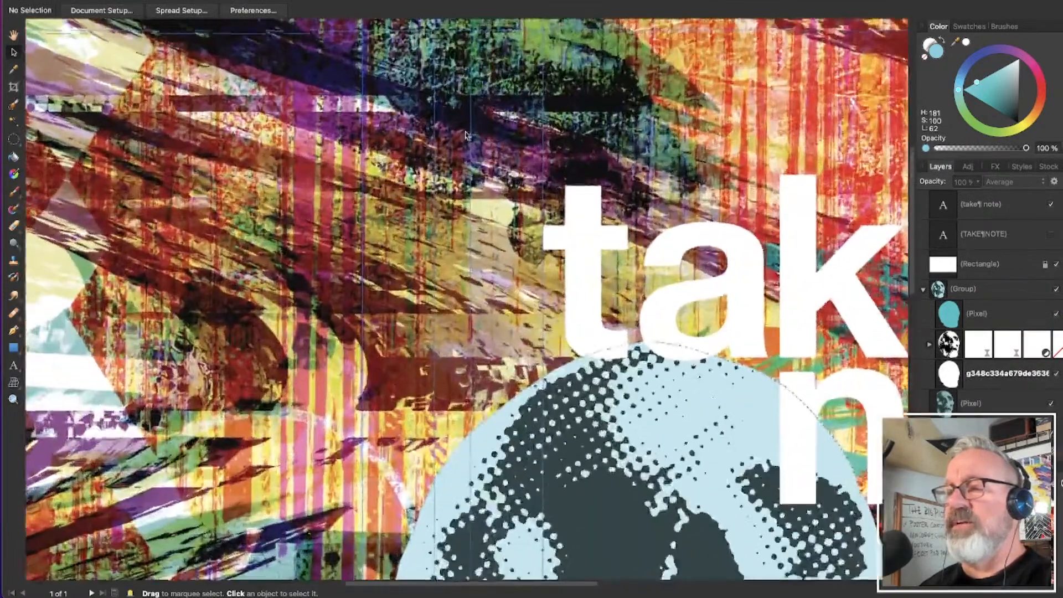
scroll(486, 138, "up", 3)
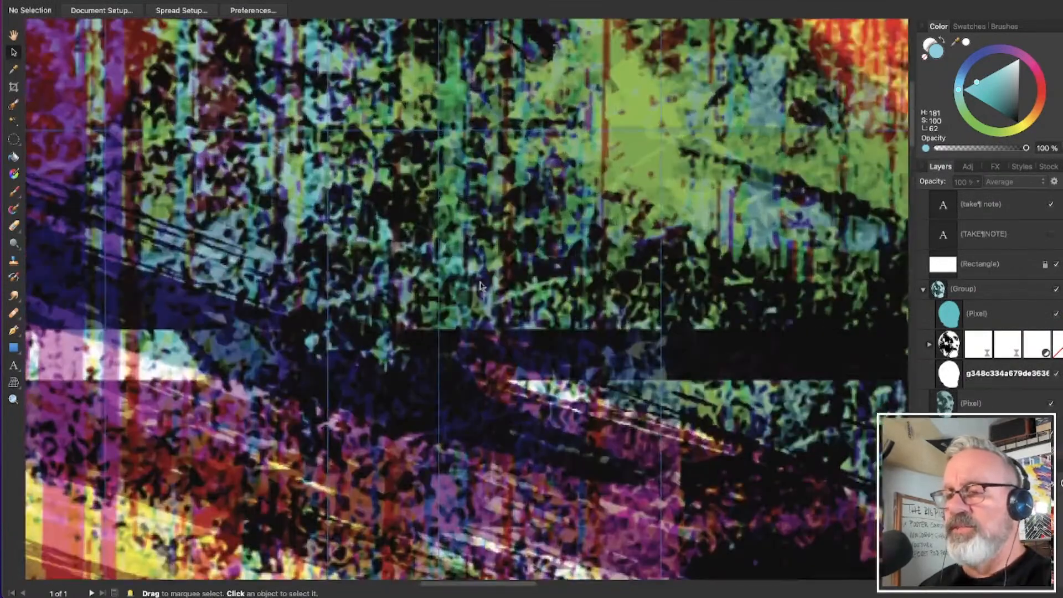
scroll(374, 369, "down", 3)
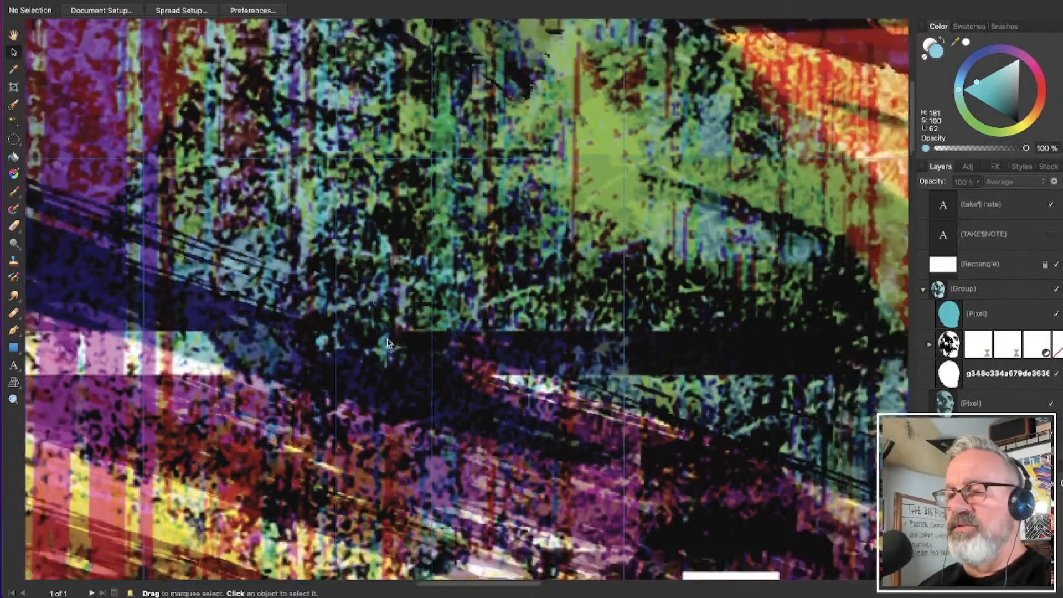
scroll(402, 352, "down", 5)
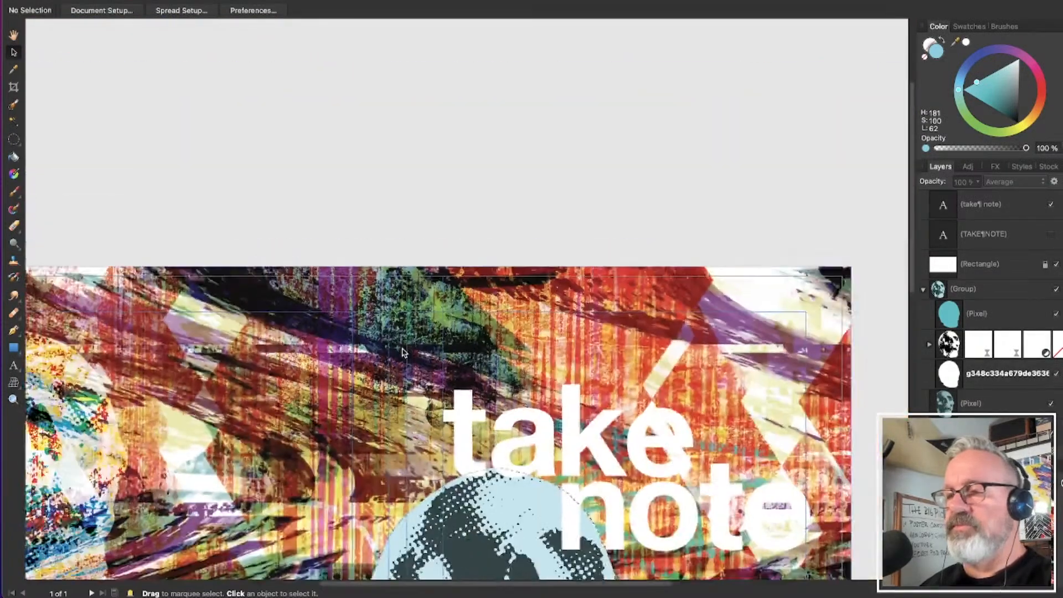
scroll(402, 345, "up", 1)
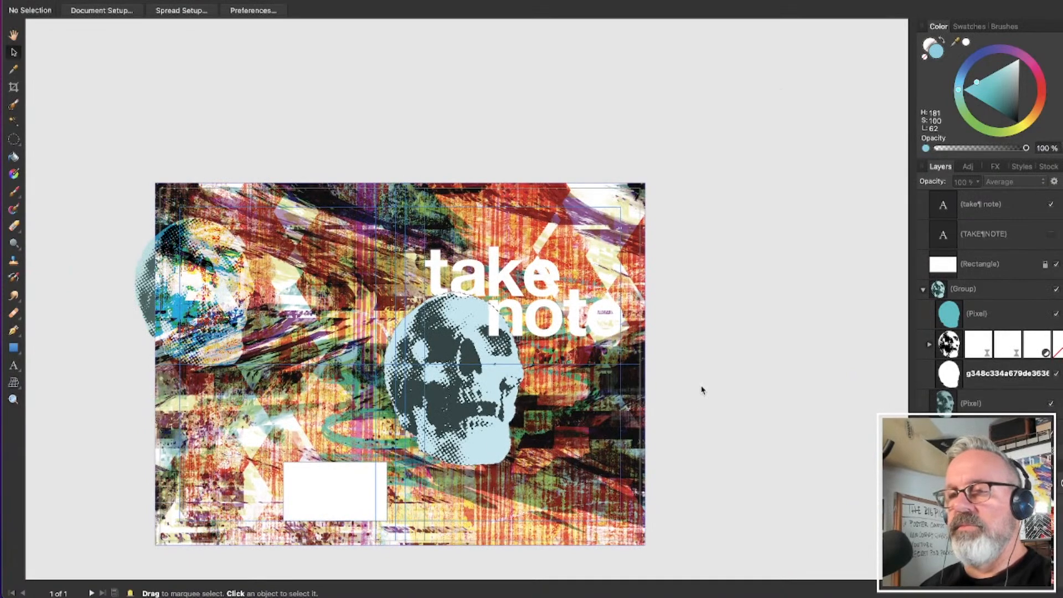
scroll(700, 390, "down", 3)
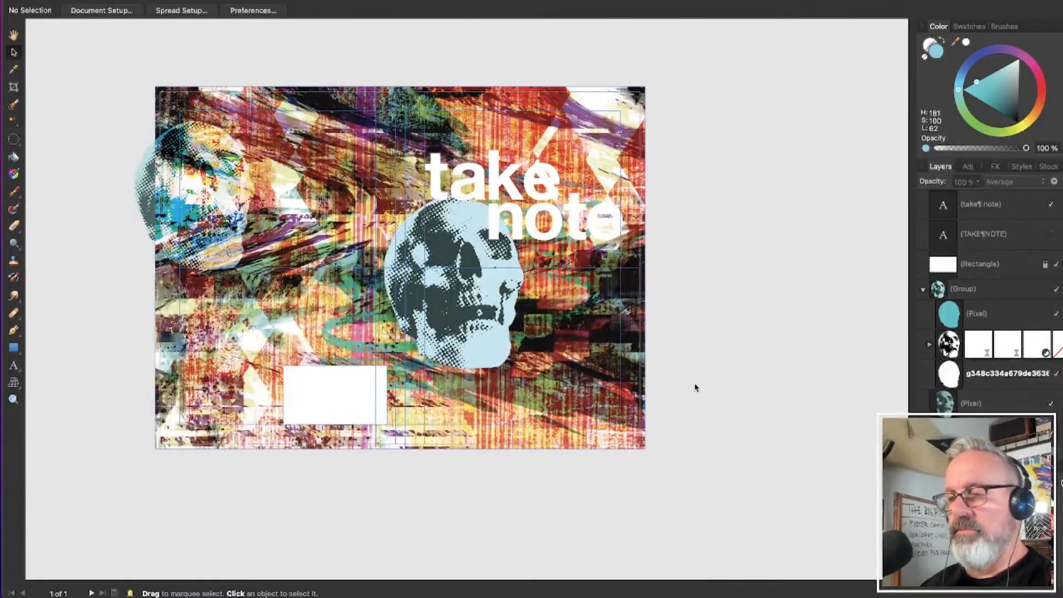
scroll(443, 296, "up", 3)
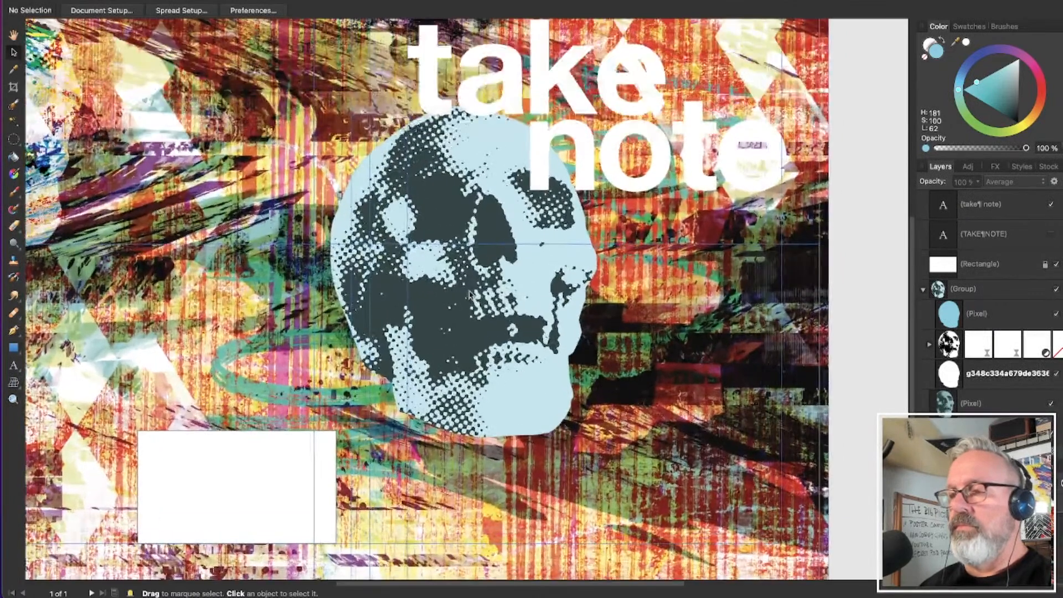
Create a flattened pixel-layer copy of the large skull group and place it to the lower right of the original
left_click(472, 295)
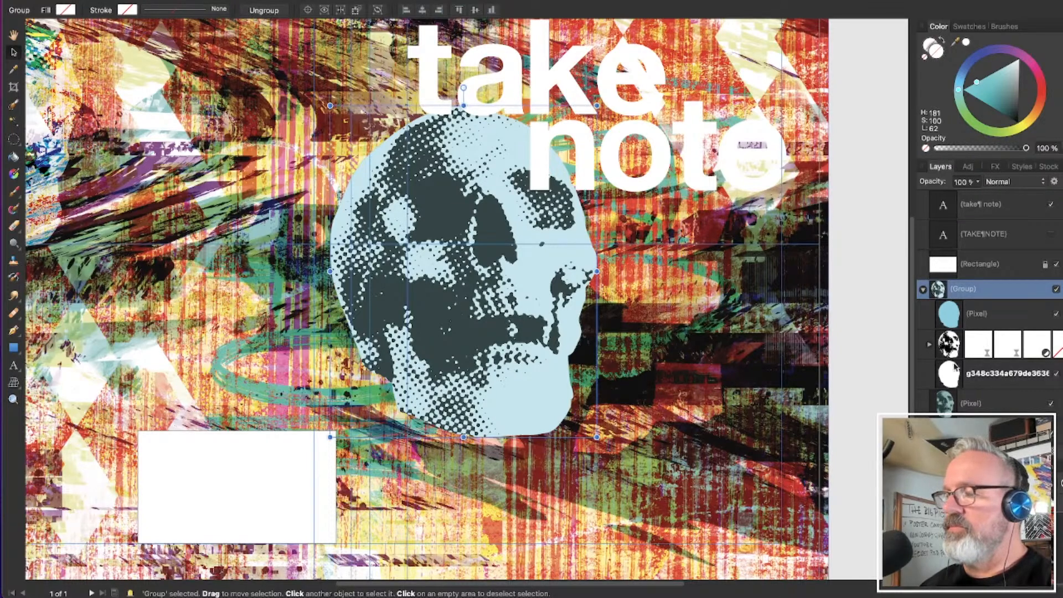
left_click(944, 402)
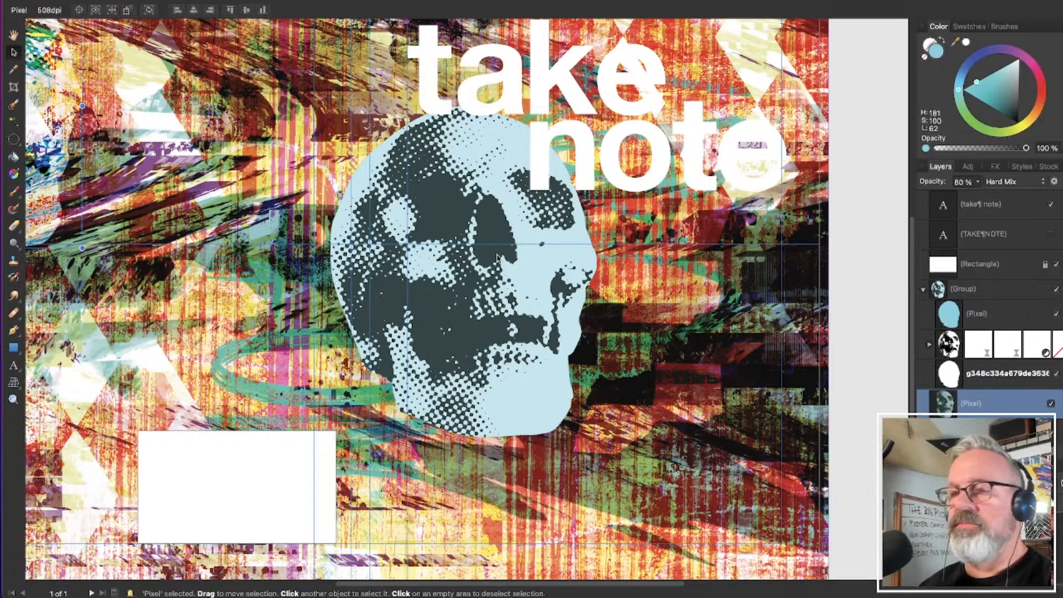
scroll(496, 257, "down", 5)
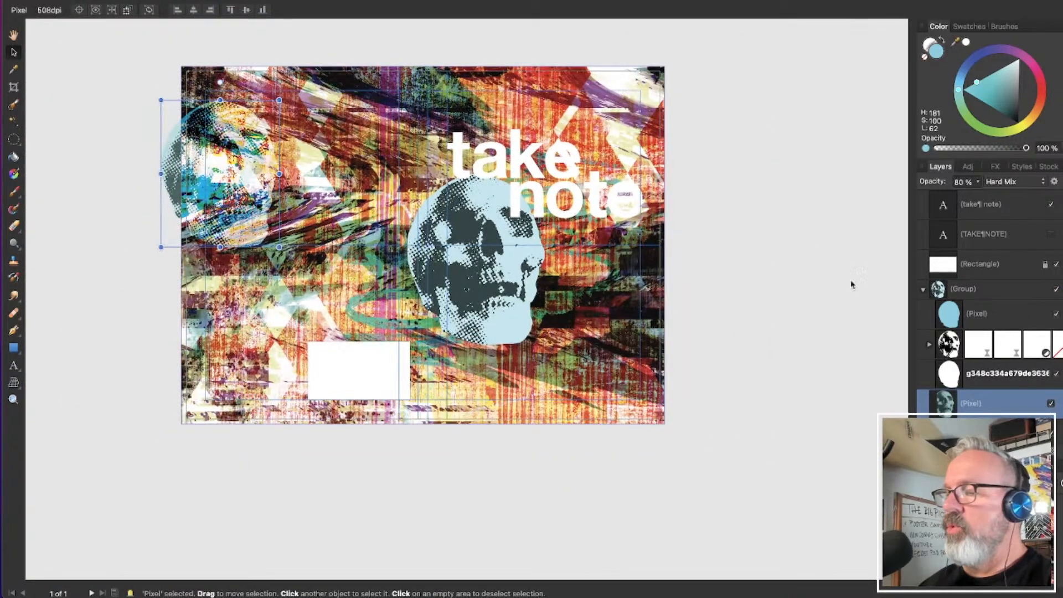
left_click(943, 292)
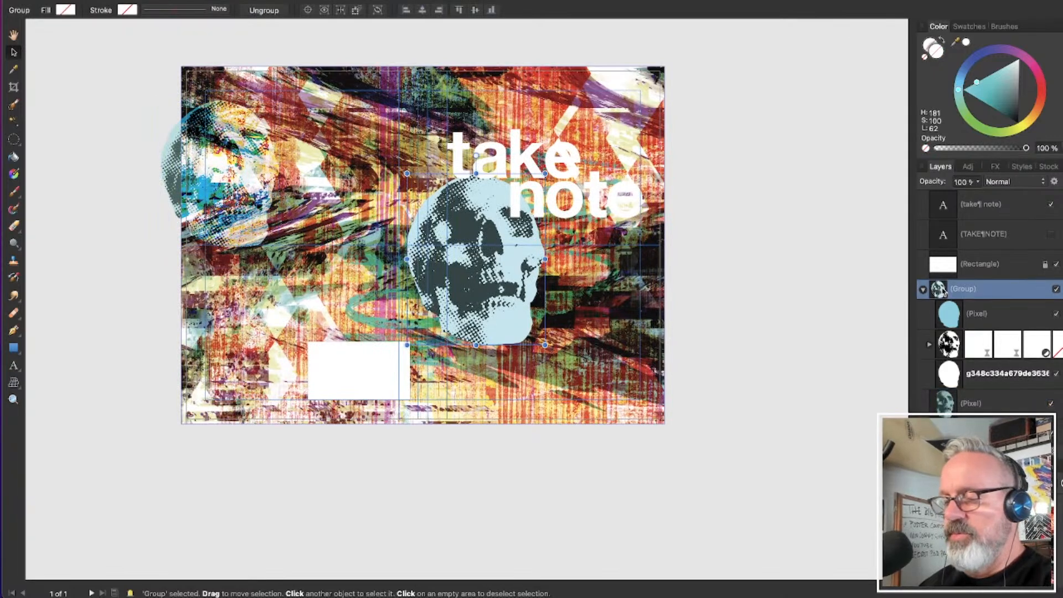
right_click(943, 292)
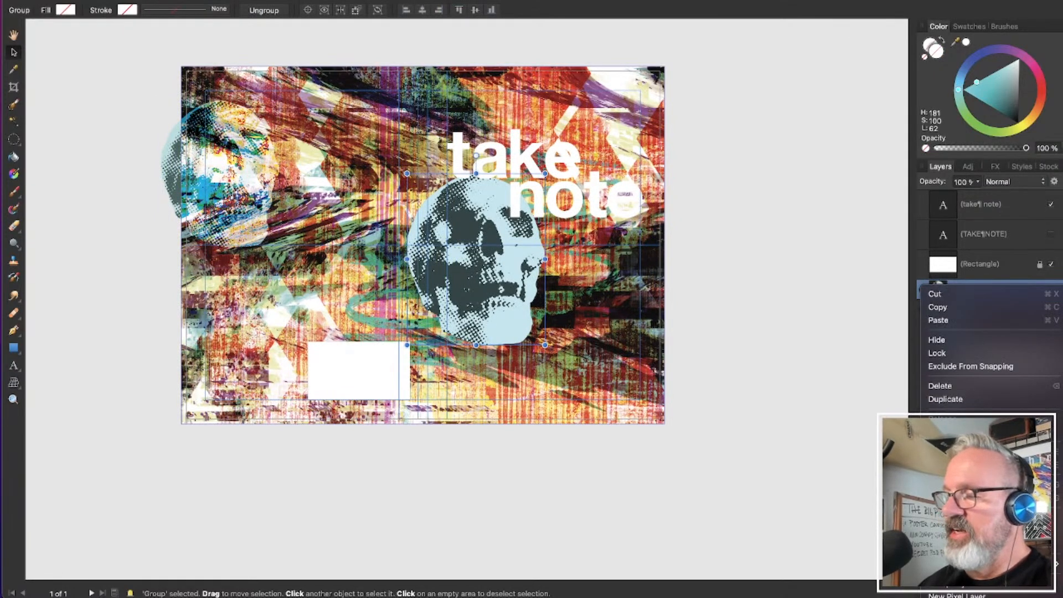
left_click(968, 531)
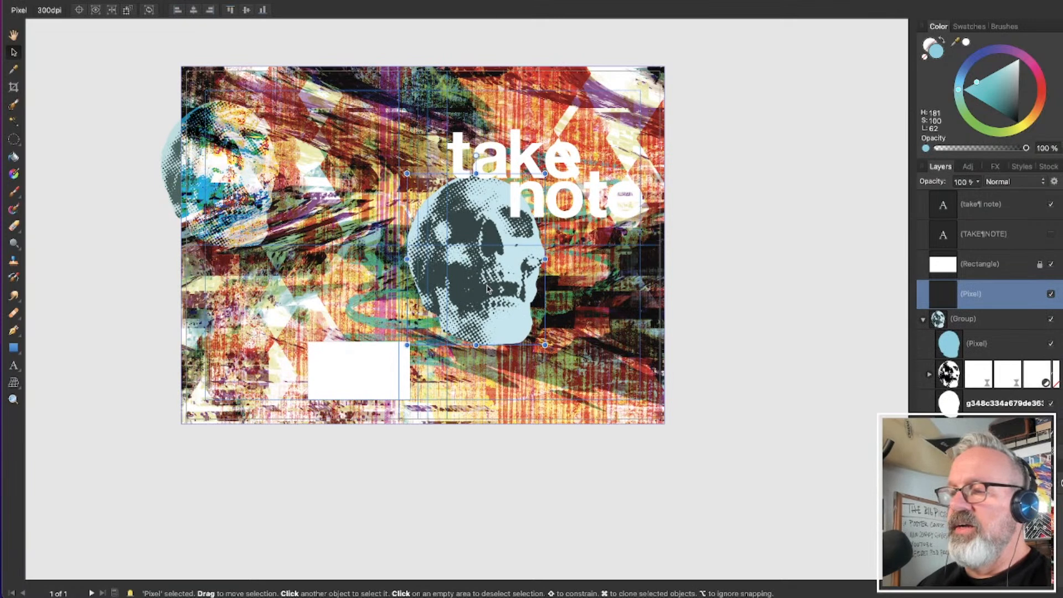
left_click_drag(487, 288, 607, 342)
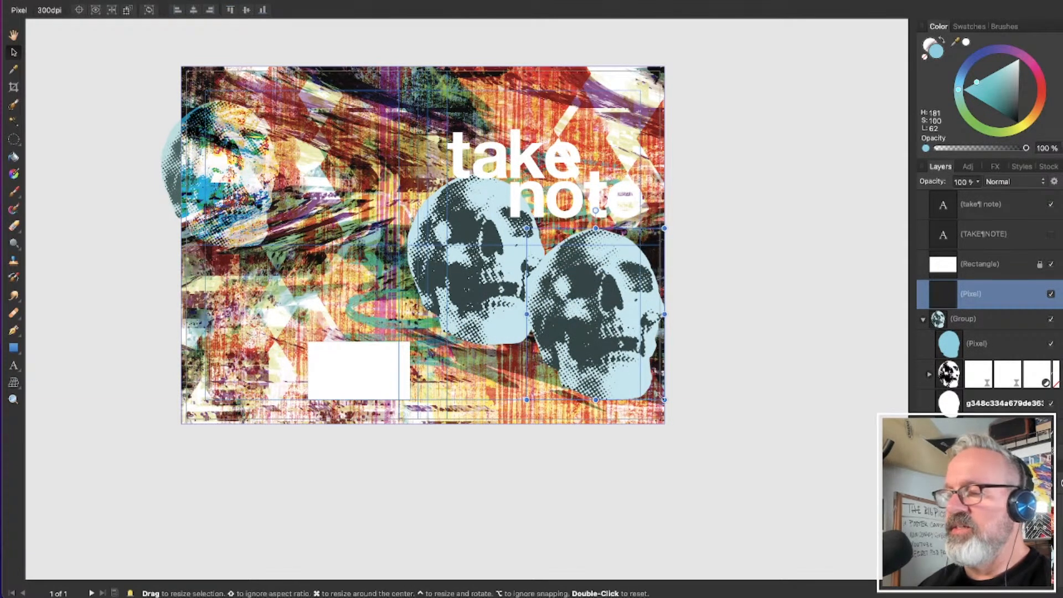
Try scaling the flattened skull copy down to about half its size, and undo the scaling
left_click_drag(664, 398, 628, 354)
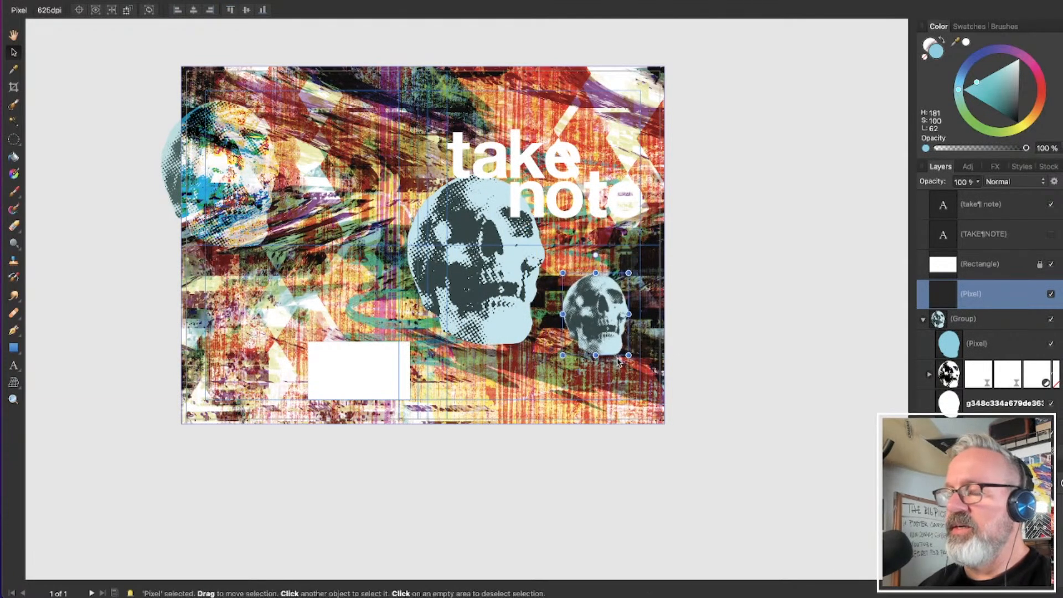
scroll(608, 339, "up", 1)
key("super+z")
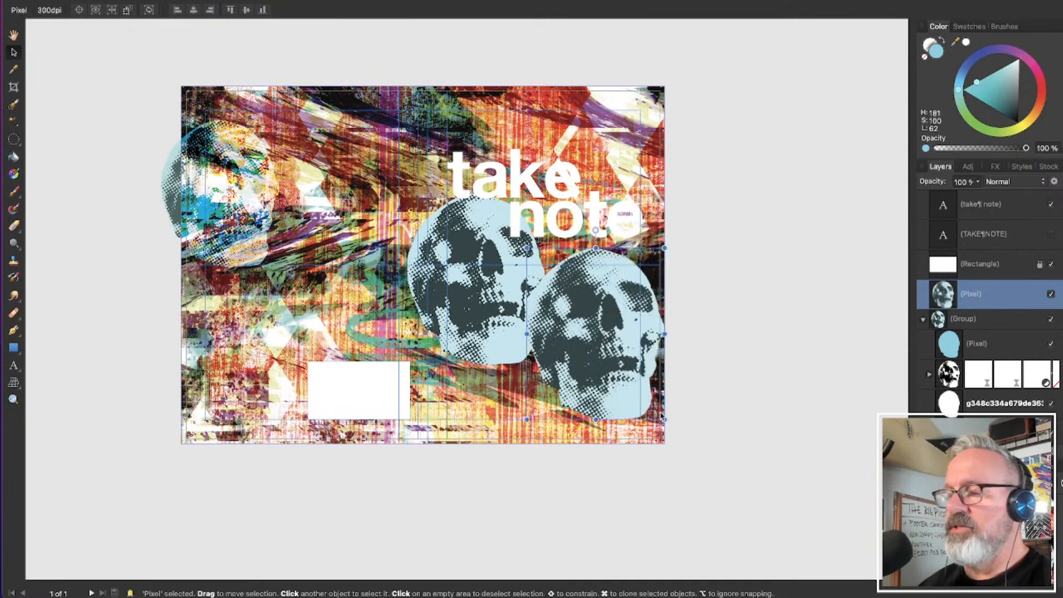
Shrink the skull copy at the front cover's lower edge and add an even smaller duplicate right of the large skull
left_click_drag(662, 418, 642, 387)
mouse_move(601, 351)
left_mouse_down()
mouse_move(582, 425)
mouse_move(586, 349)
mouse_move(618, 327)
left_mouse_up()
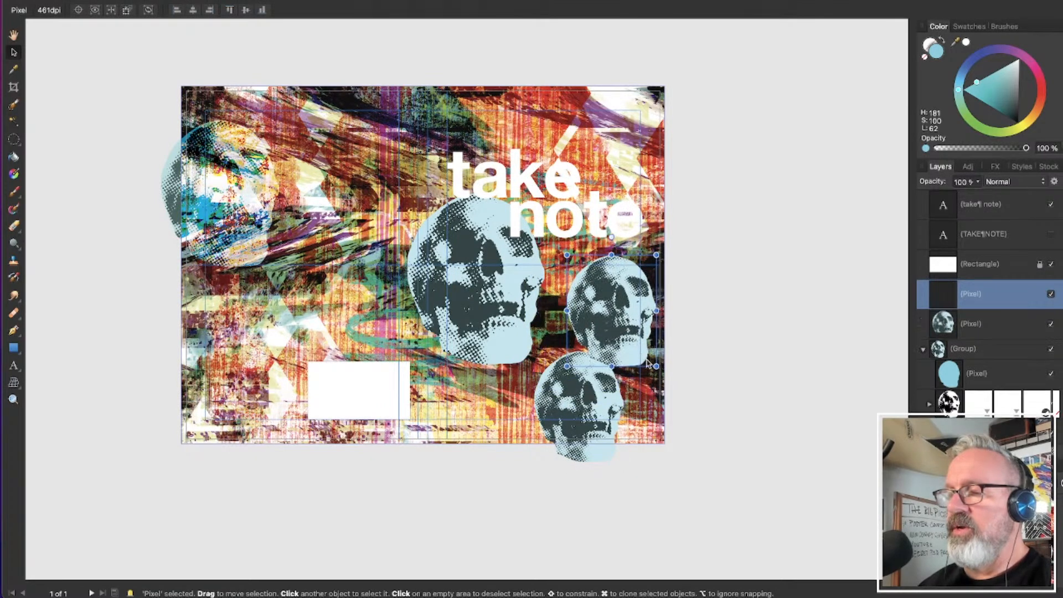
left_click_drag(652, 363, 624, 326)
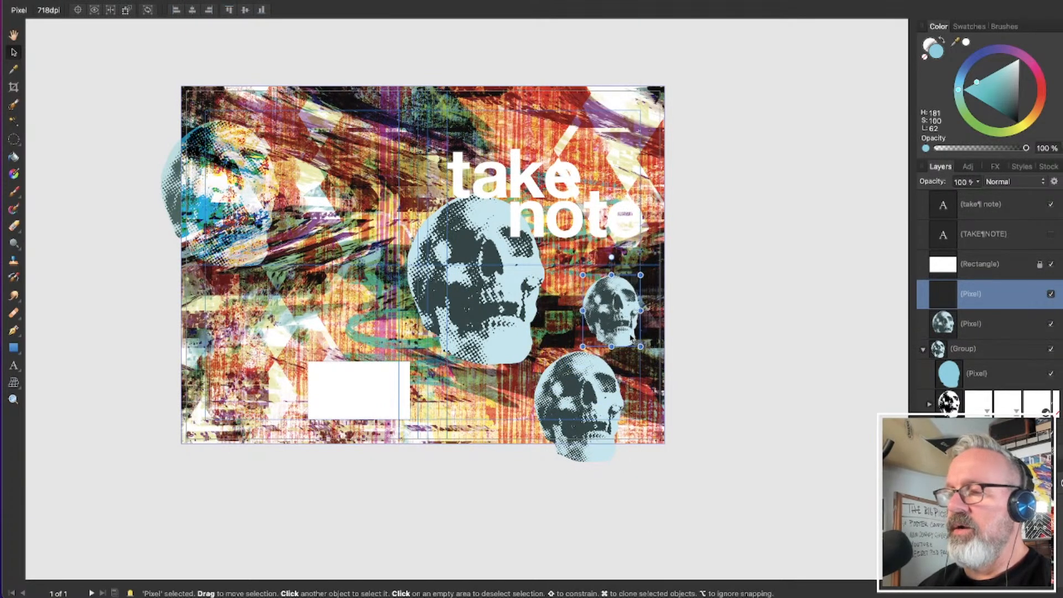
left_click(739, 320)
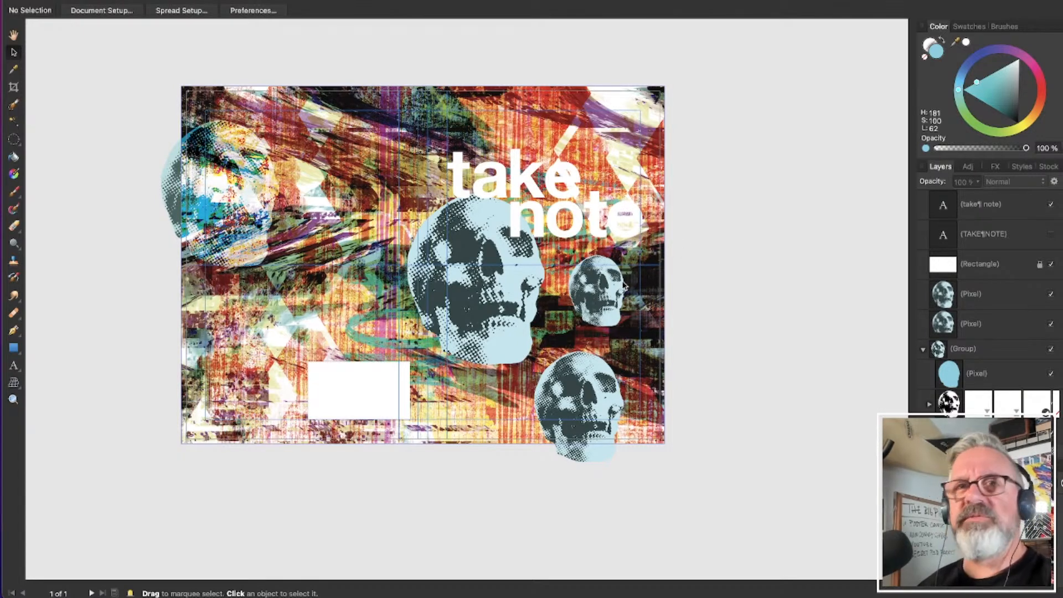
Duplicate the smallest skull, shrink the duplicate slightly above the word "take", and shift the skull below "note" toward the right edge
left_click(624, 285)
mouse_move(617, 305)
left_mouse_down()
mouse_move(512, 164)
mouse_move(511, 117)
mouse_move(577, 115)
left_mouse_up()
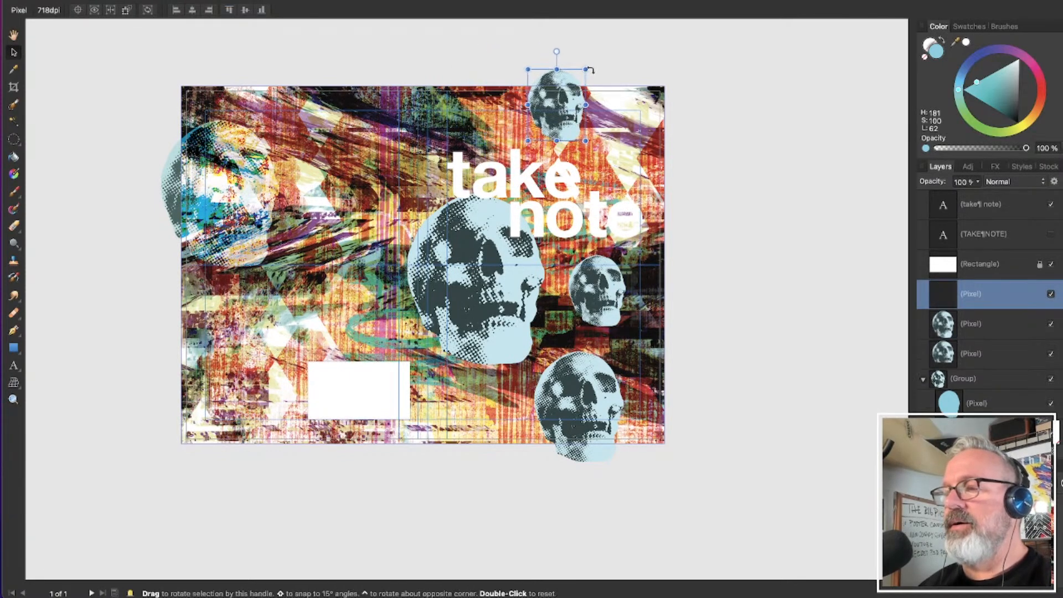
mouse_move(585, 69)
left_mouse_down()
mouse_move(571, 119)
mouse_move(490, 109)
mouse_move(565, 113)
mouse_move(606, 136)
mouse_move(640, 131)
mouse_move(650, 113)
mouse_move(640, 130)
left_mouse_up()
left_click_drag(608, 310, 631, 321)
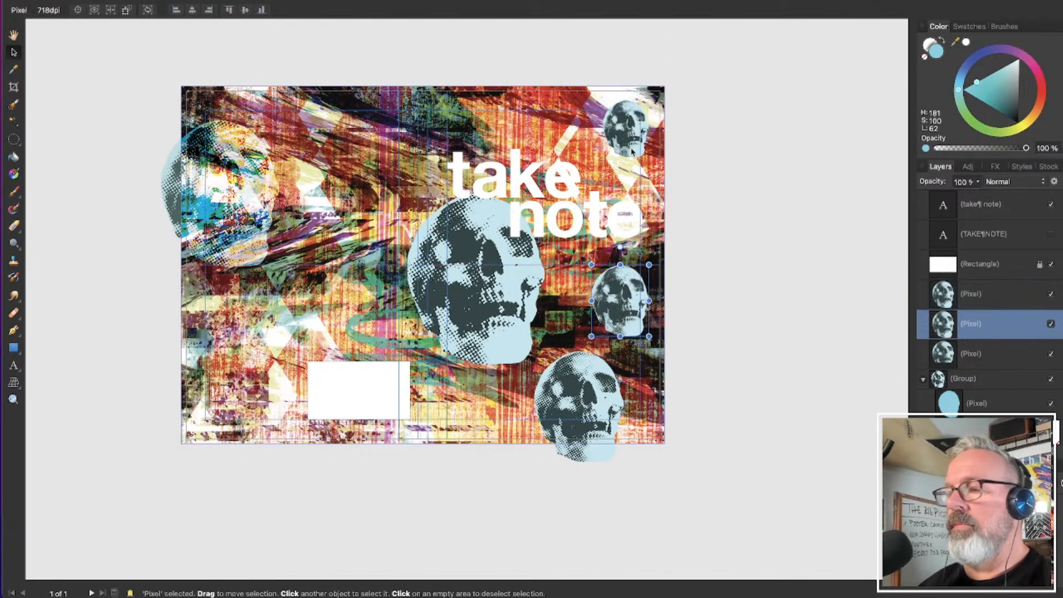
left_click_drag(633, 150, 555, 142)
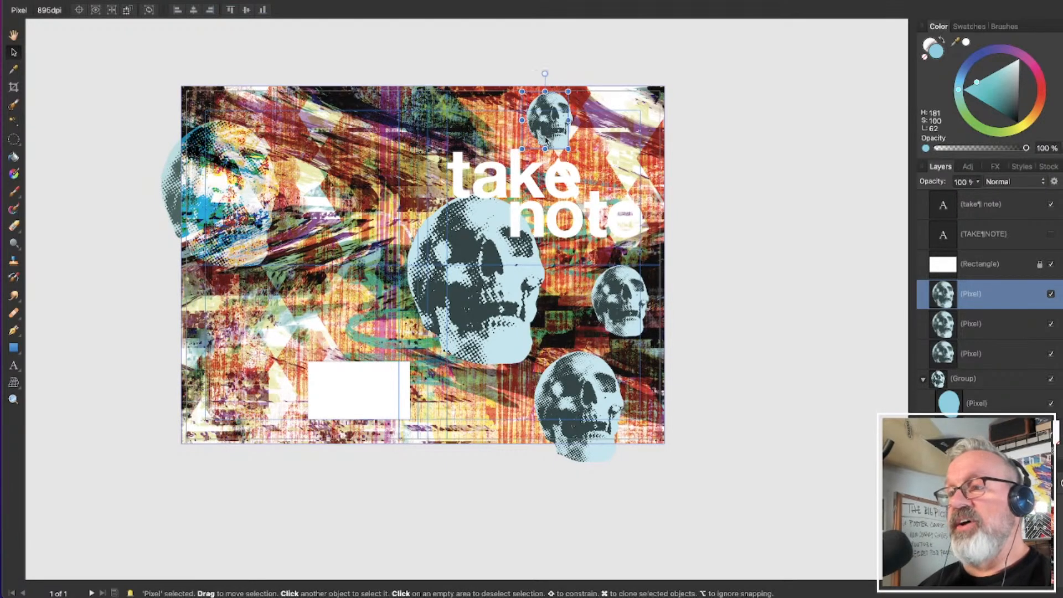
Place a slightly smaller copy of the top skull over the "o" in "note", stacked above the title text
mouse_move(552, 137)
left_mouse_down()
mouse_move(535, 133)
mouse_move(533, 148)
mouse_move(536, 131)
mouse_move(560, 173)
mouse_move(572, 239)
left_mouse_up()
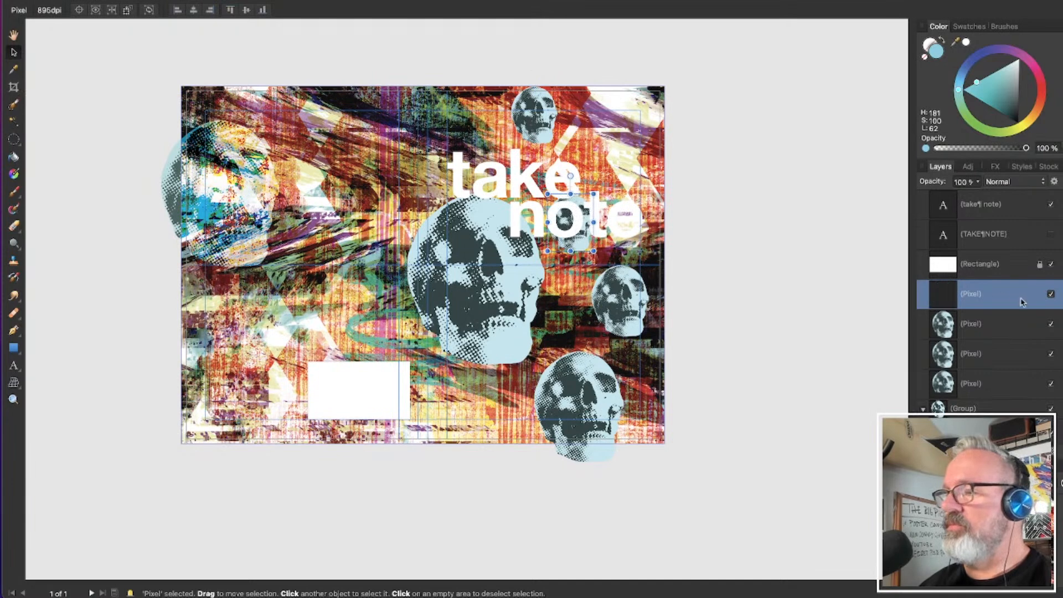
mouse_move(1012, 297)
left_mouse_down()
mouse_move(1008, 220)
mouse_move(970, 206)
mouse_move(968, 195)
left_mouse_up()
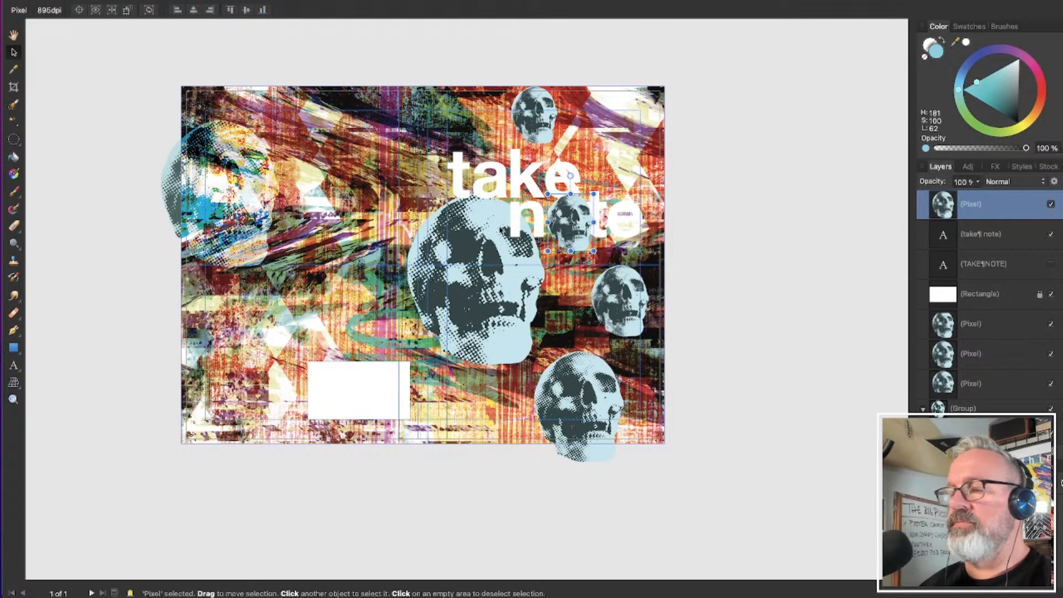
scroll(490, 226, "up", 5)
scroll(817, 286, "right", 3)
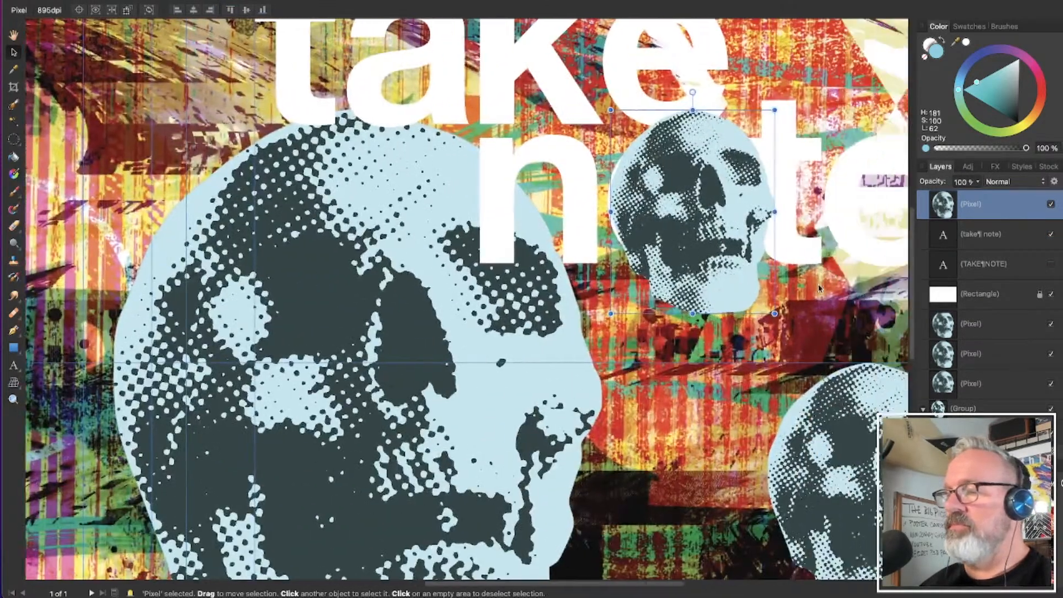
left_click_drag(739, 313, 726, 297)
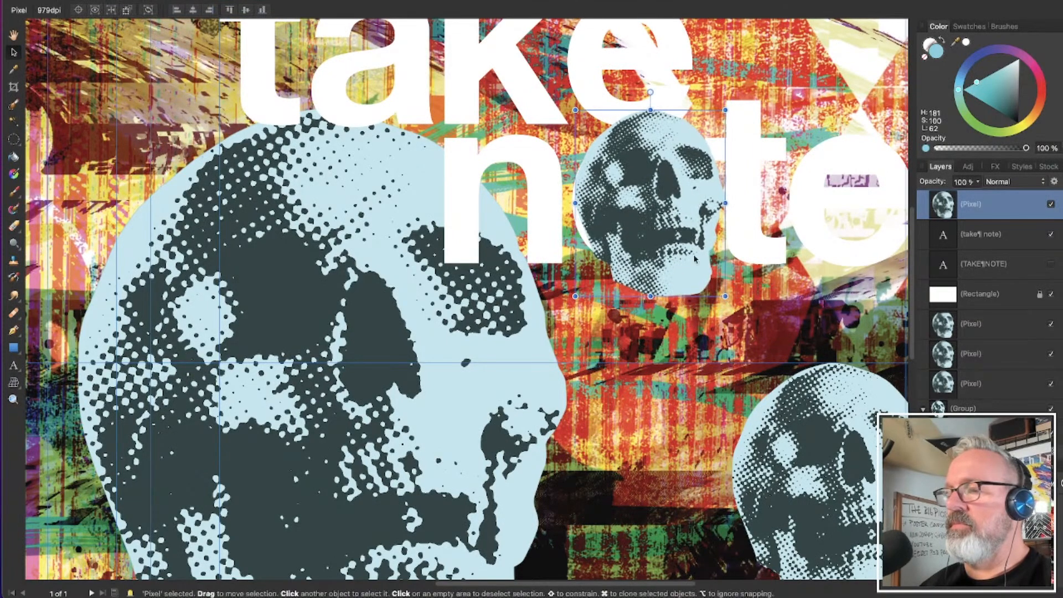
left_click_drag(663, 215, 652, 225)
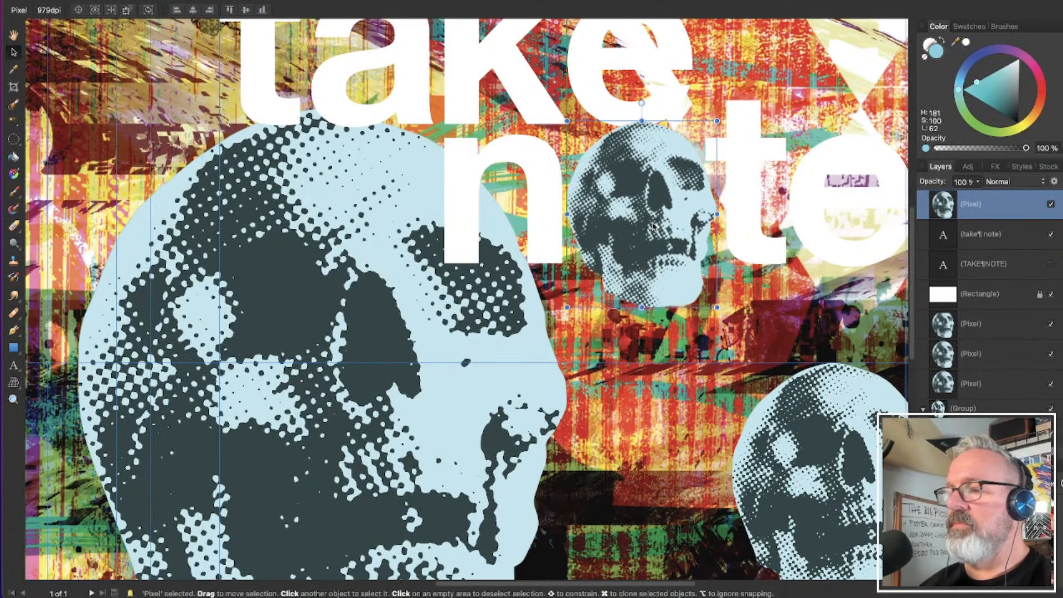
scroll(651, 228, "down", 3)
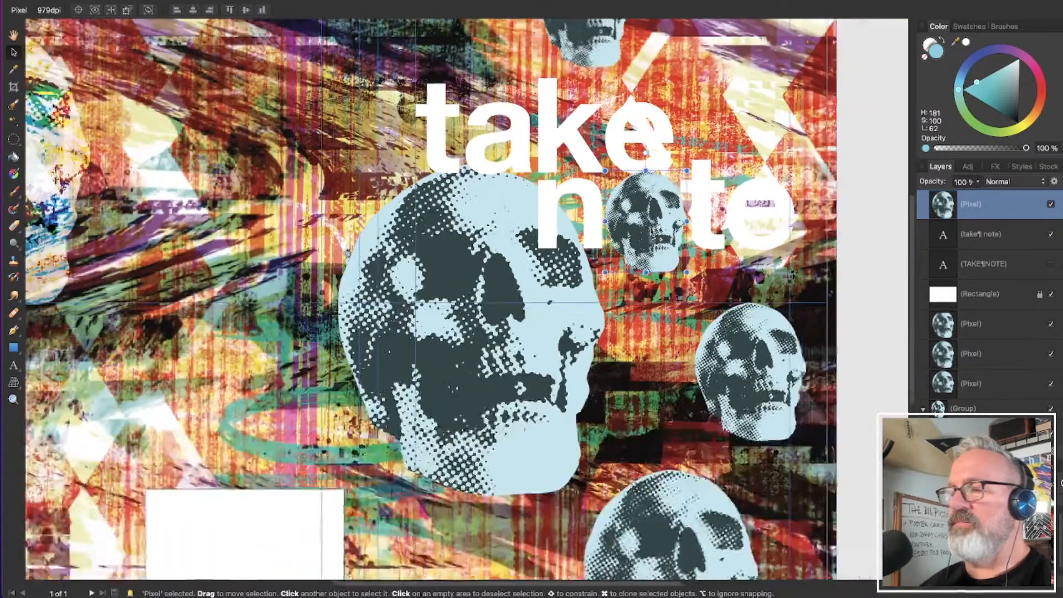
Shift the large skull group slightly down on the front cover
left_click(608, 357)
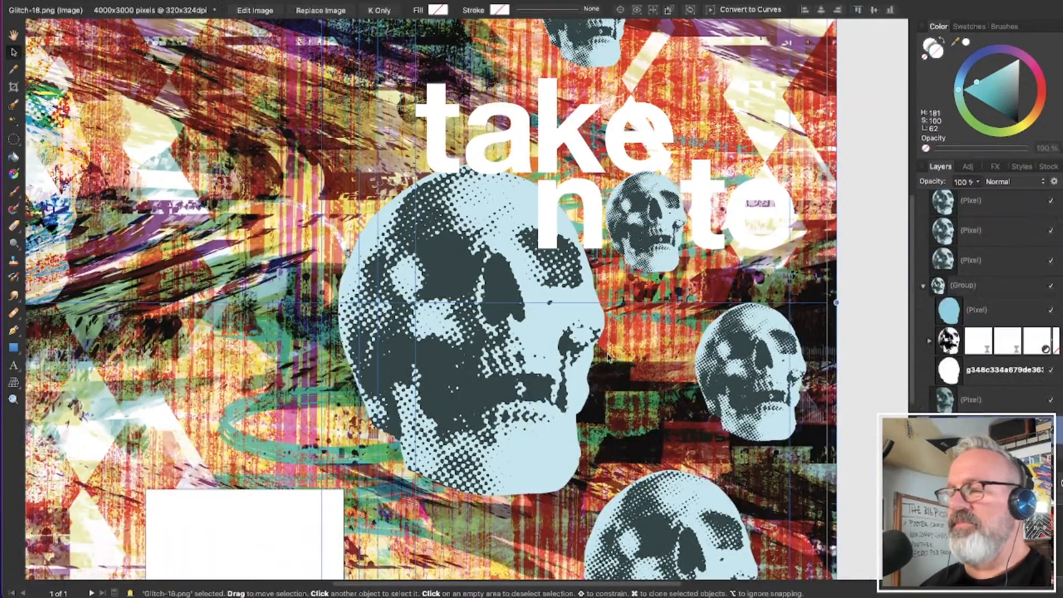
left_click(558, 428)
left_click_drag(523, 408, 523, 426)
scroll(545, 396, "down", 5)
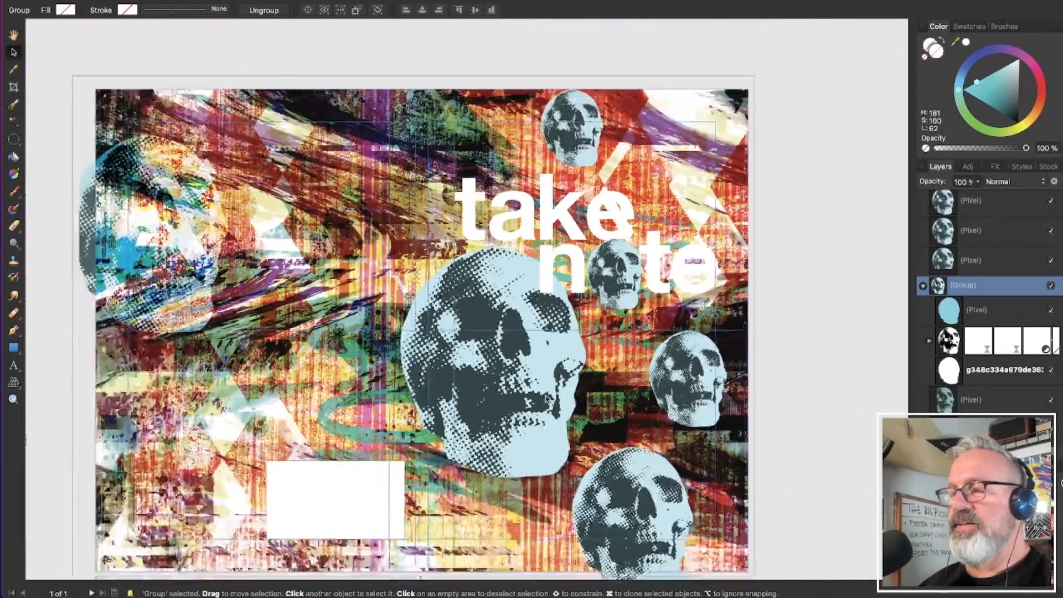
Delete the small skull near the right edge and move the lower skull up and right, inside the front cover
left_click(653, 395)
left_click_drag(652, 394, 668, 428)
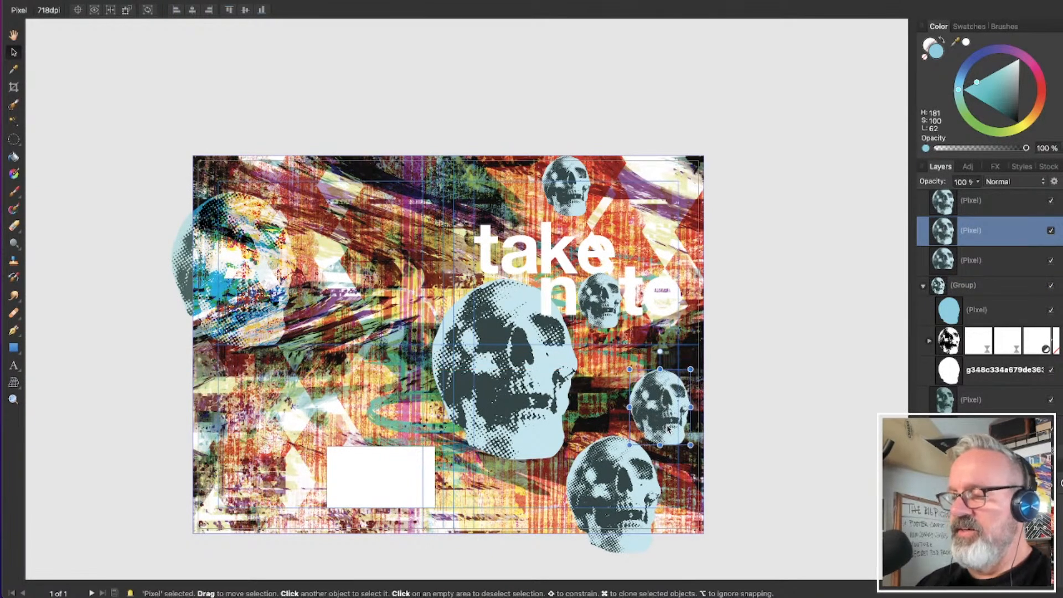
key("Delete")
left_click_drag(648, 468, 669, 453)
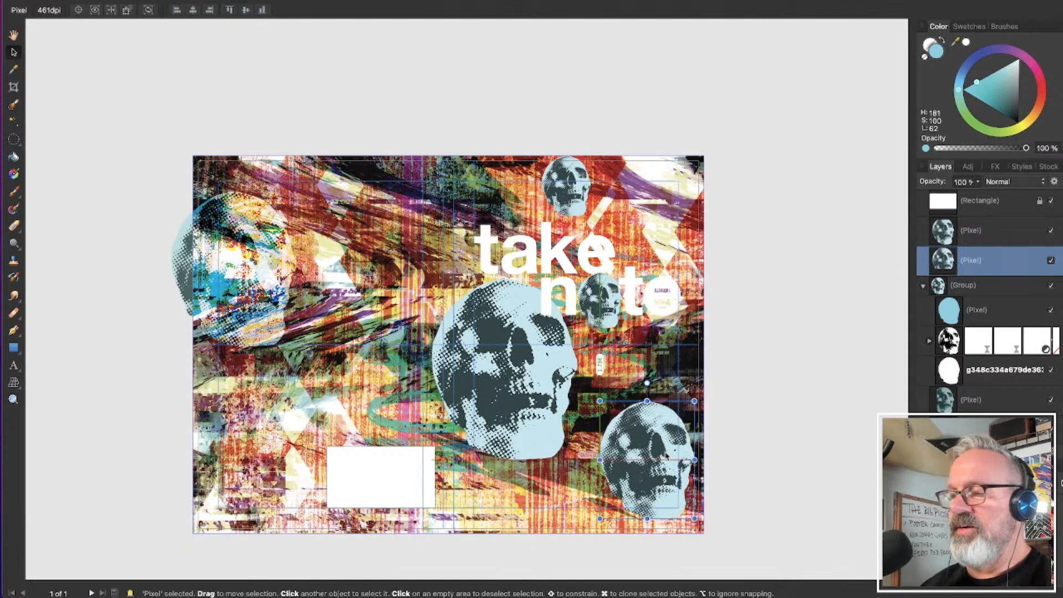
Move the large skull group slightly down and left, and clear the selection
left_click(520, 422)
mouse_move(532, 421)
left_mouse_down()
mouse_move(522, 413)
mouse_move(525, 434)
left_mouse_up()
left_click(392, 102)
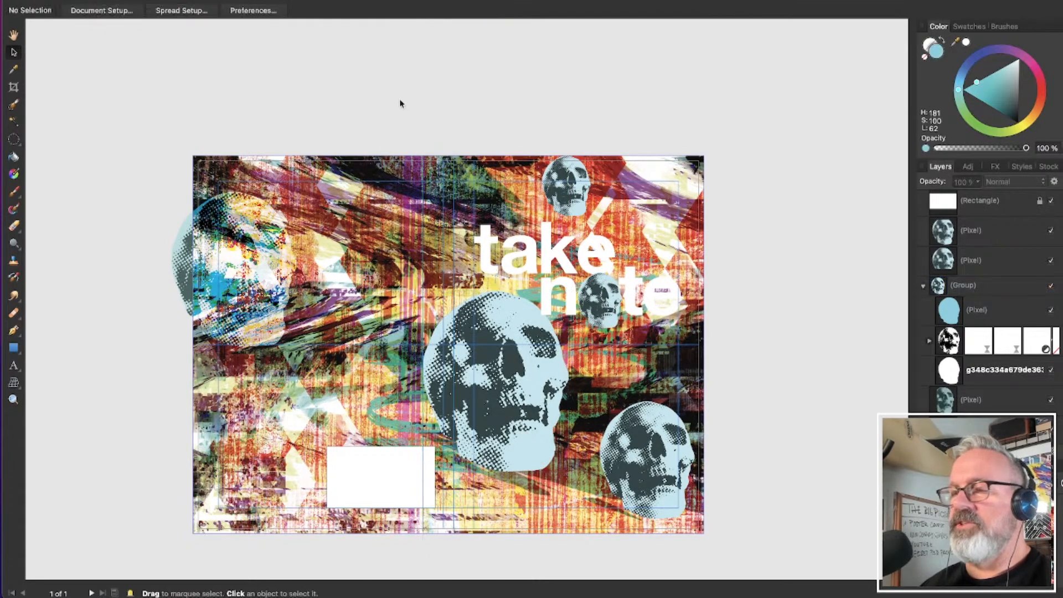
Cover the back cover and spine with a white-filled rectangle above all other layers, leaving only the front cover exposed
left_click(14, 348)
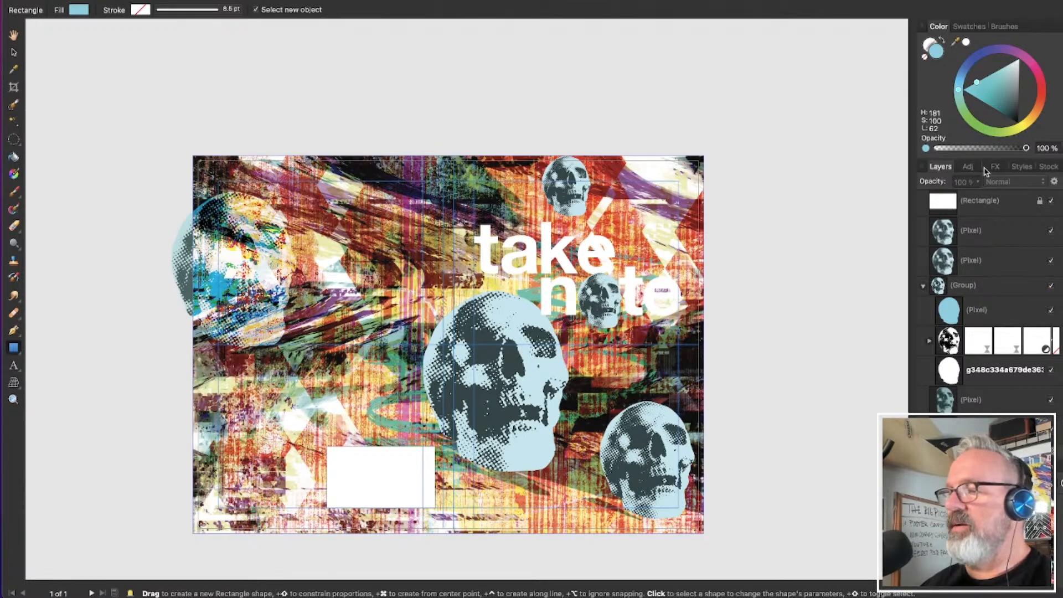
left_click(986, 206)
scroll(990, 251, "up", 3)
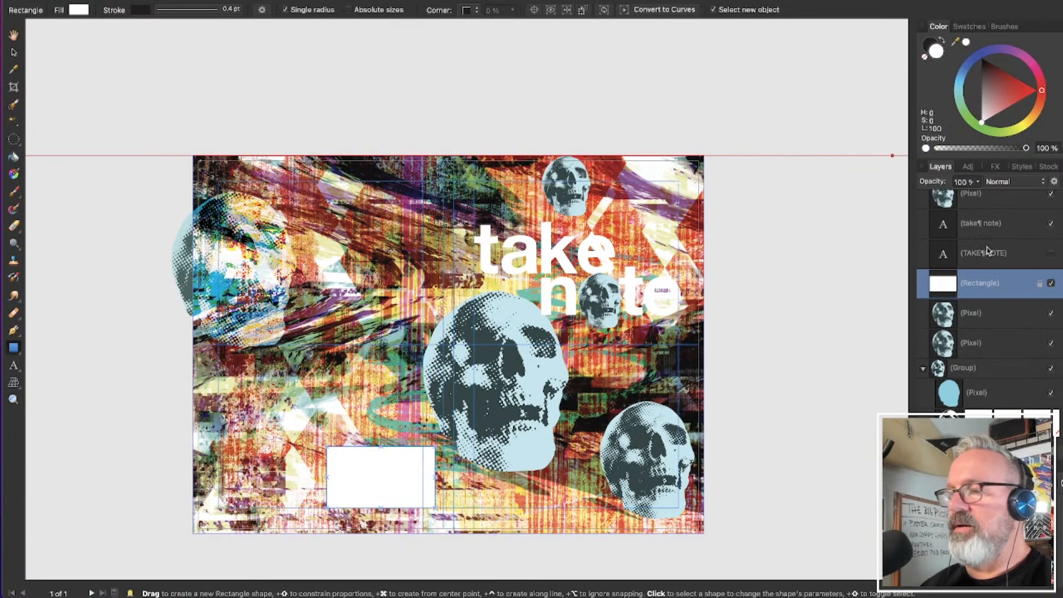
scroll(945, 253, "up", 1)
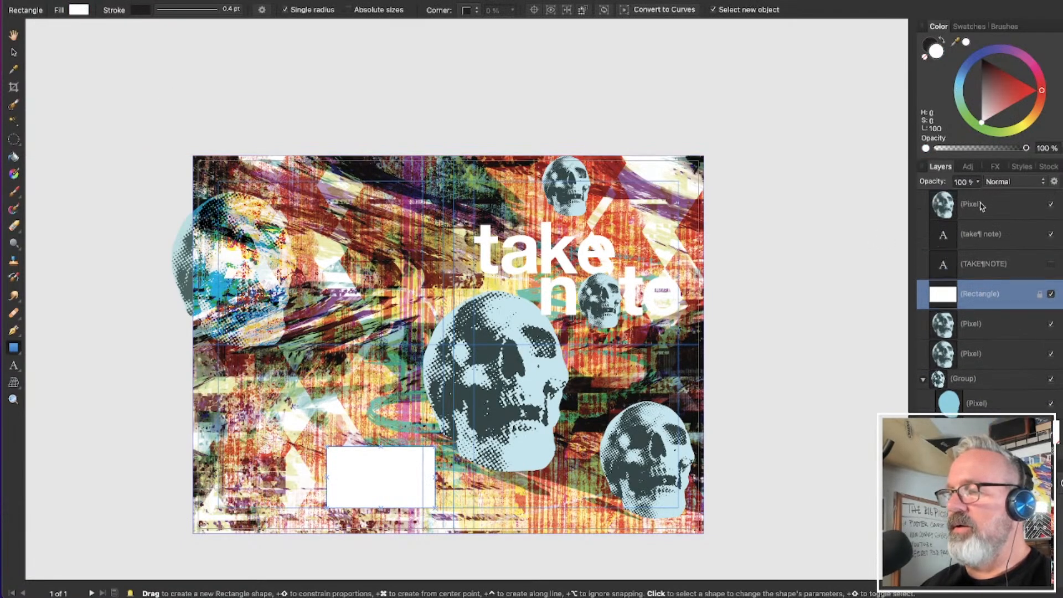
left_click(980, 206)
left_click_drag(135, 112, 453, 545)
left_click_drag(966, 93, 1019, 59)
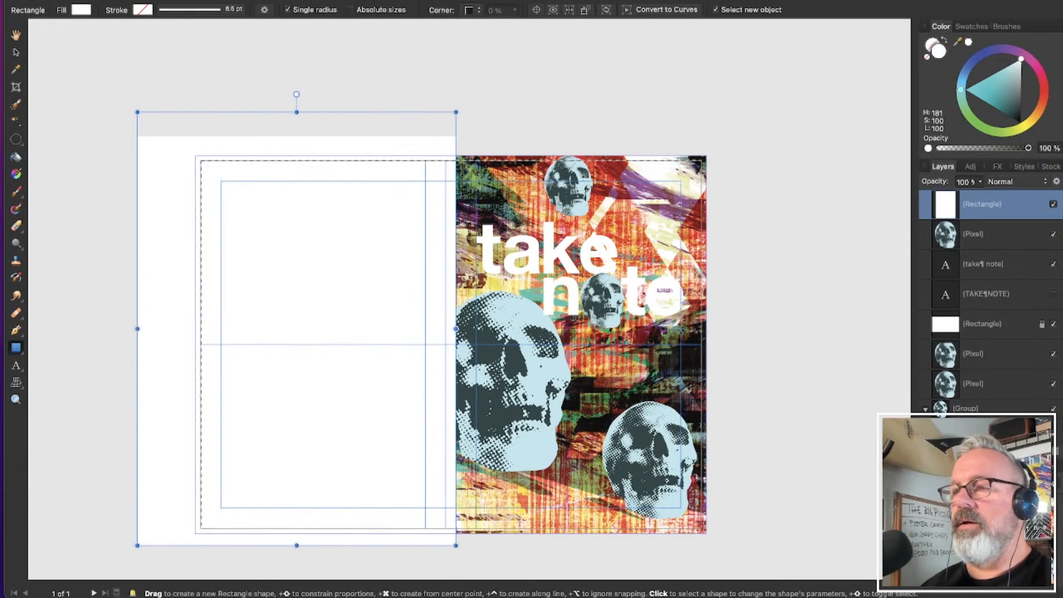
Switch to the page layout workspace with nothing selected and preview the cover clipped to its page edges without guides
left_click(554, 80)
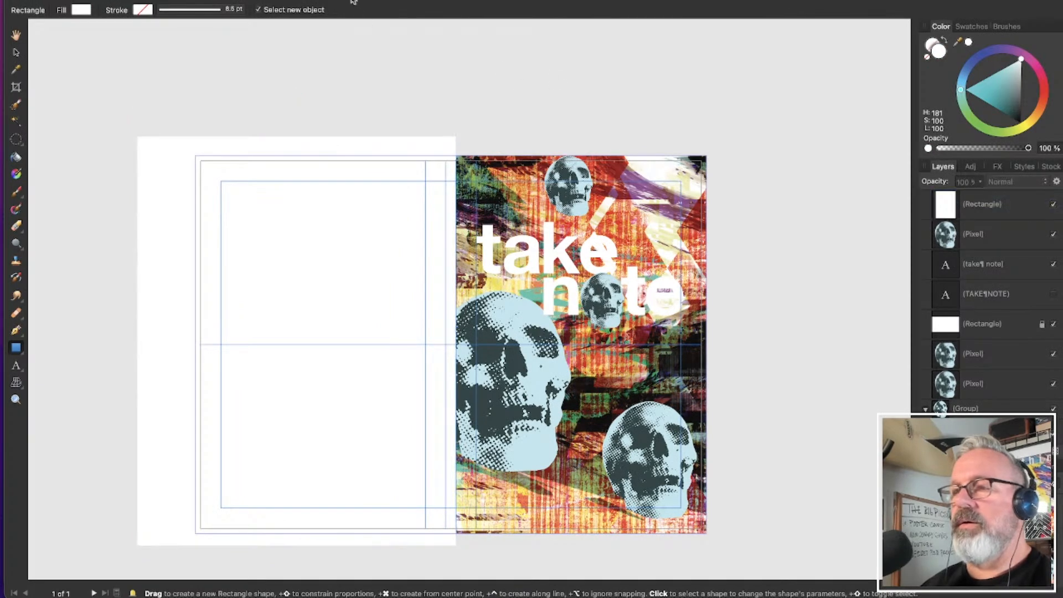
left_click(20, 1)
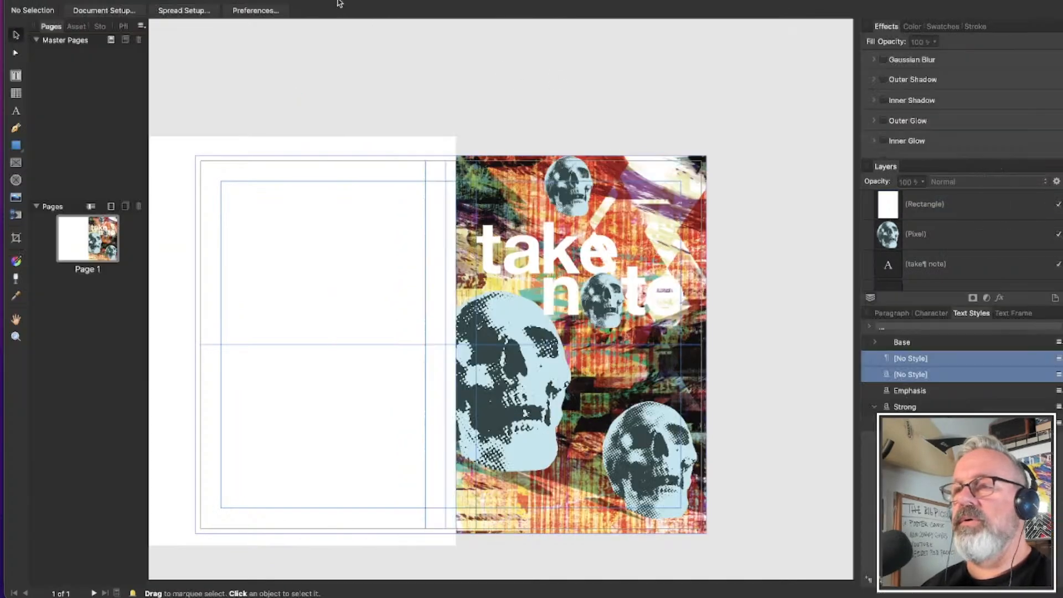
key("ctrl+w")
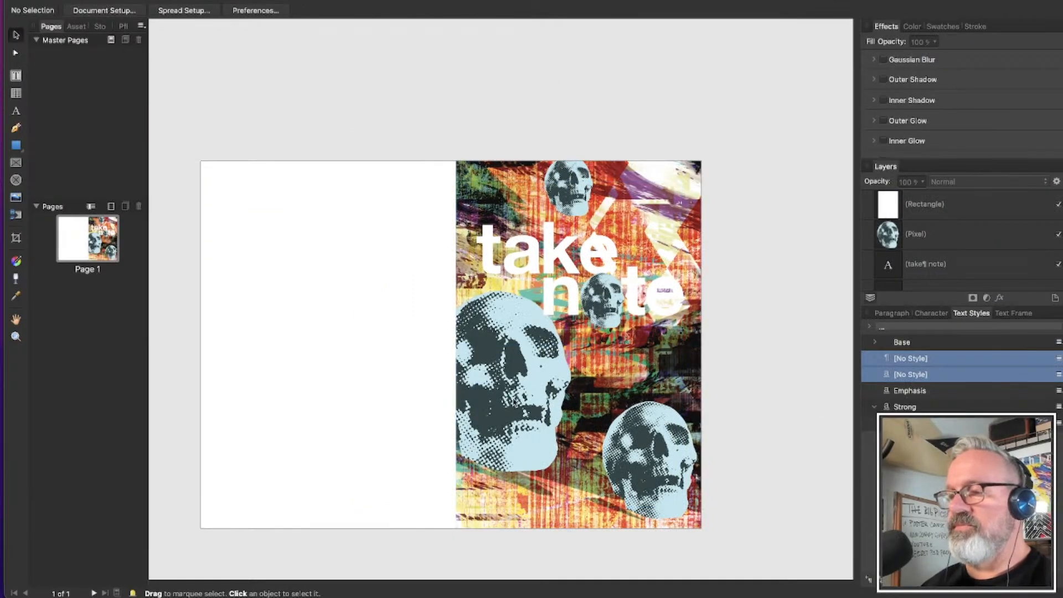
Enlarge the large skull group, shift it up toward the title, and raise the lower-right skull slightly
scroll(514, 406, "up", 3)
left_click(514, 405)
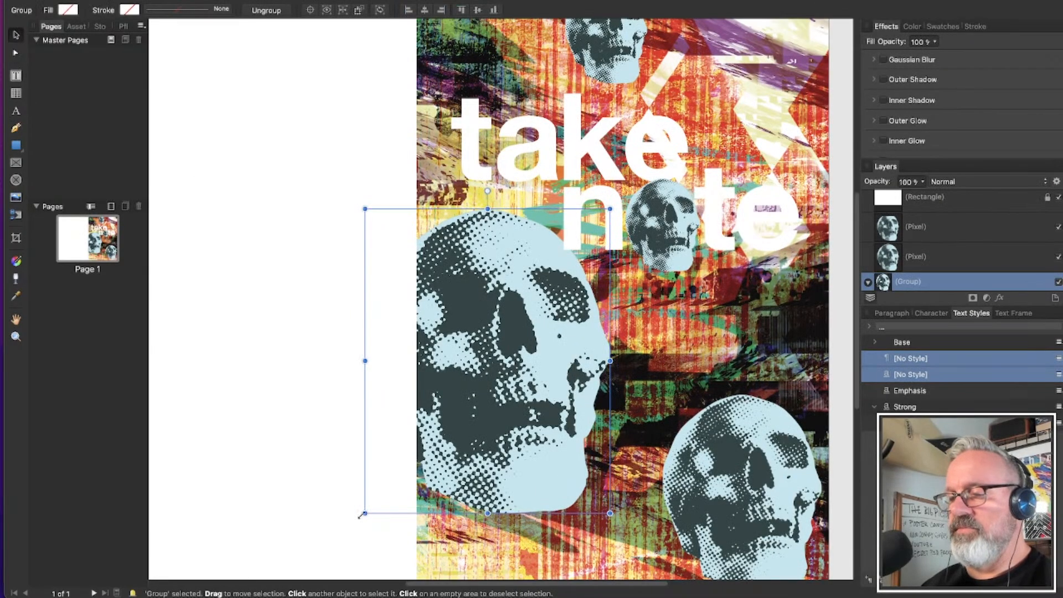
left_click_drag(363, 514, 350, 529)
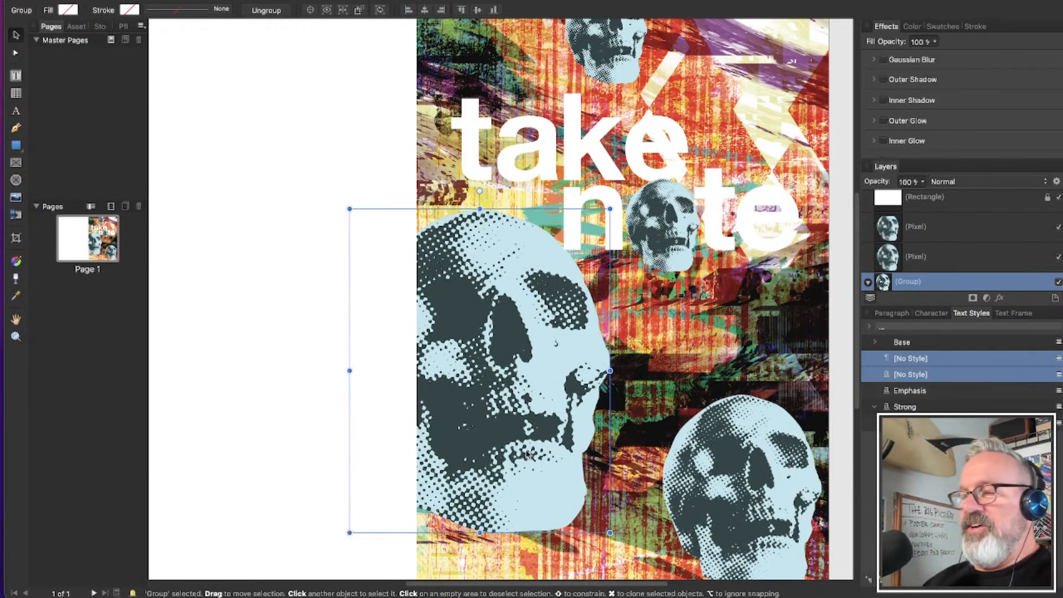
left_click_drag(525, 455, 518, 417)
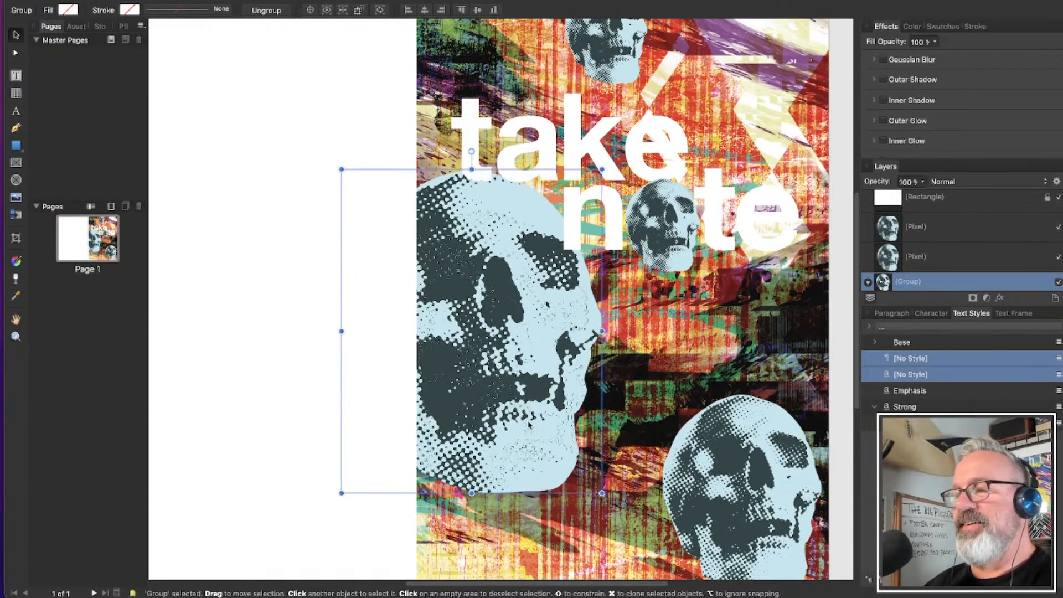
mouse_move(490, 368)
left_mouse_down()
mouse_move(488, 382)
mouse_move(491, 368)
mouse_move(480, 371)
mouse_move(497, 372)
left_mouse_up()
left_click_drag(765, 478, 756, 443)
scroll(756, 444, "down", 2)
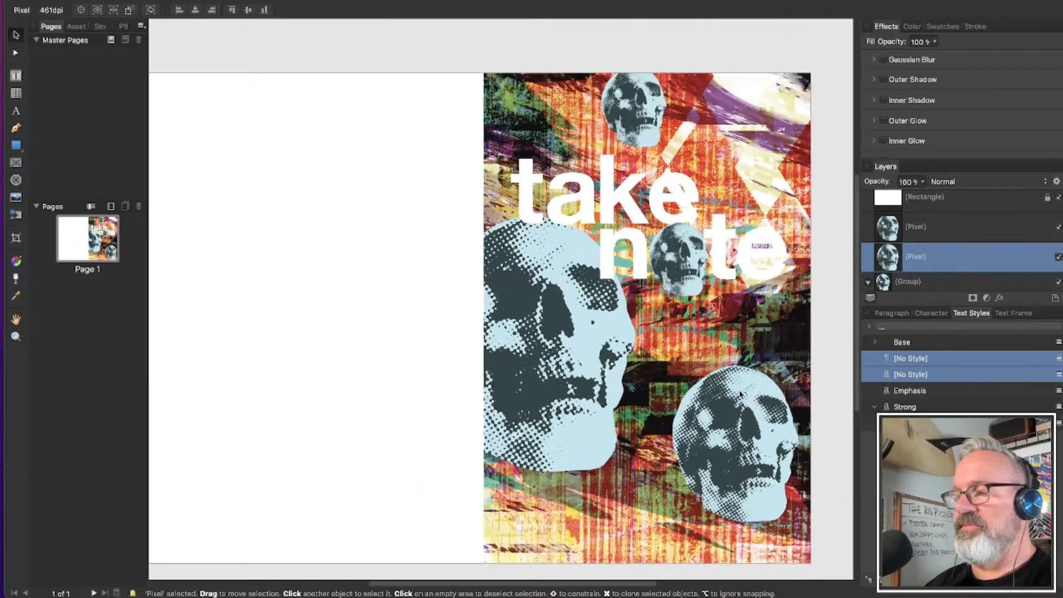
Move the top skull to the front cover's upper right corner and place a smaller copy above "take"
left_click(626, 100)
left_click_drag(626, 100, 555, 102)
left_click_drag(580, 141, 603, 123)
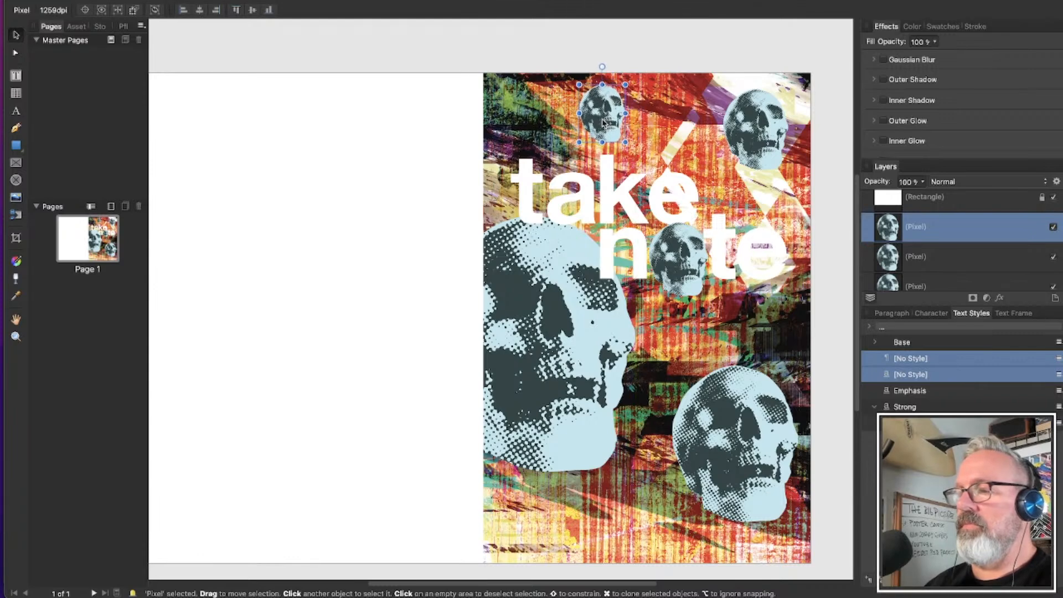
Fine-tune the large skull group's horizontal position and enlarge it slightly
left_click(560, 331)
key("super+g")
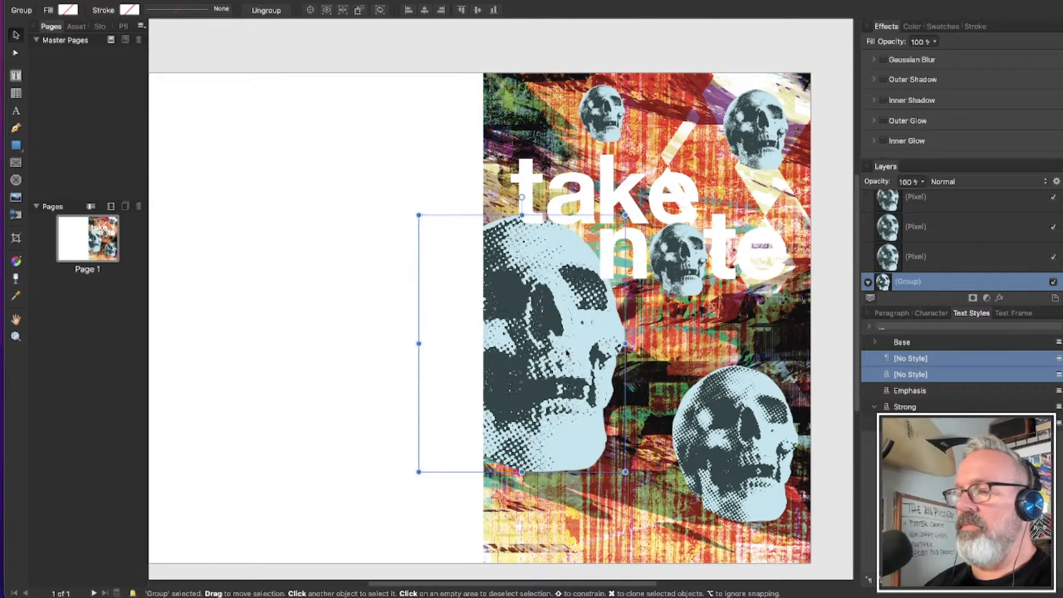
left_click_drag(570, 353, 578, 352)
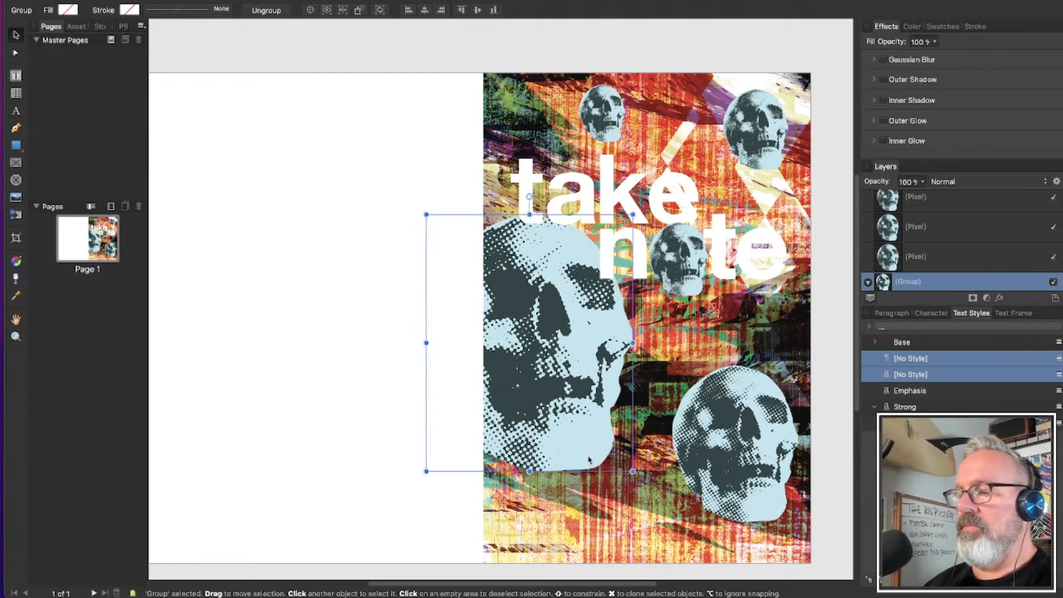
left_click_drag(421, 473, 419, 476)
Shrink the lower-right skull slightly and move it a little lower
left_click(714, 512)
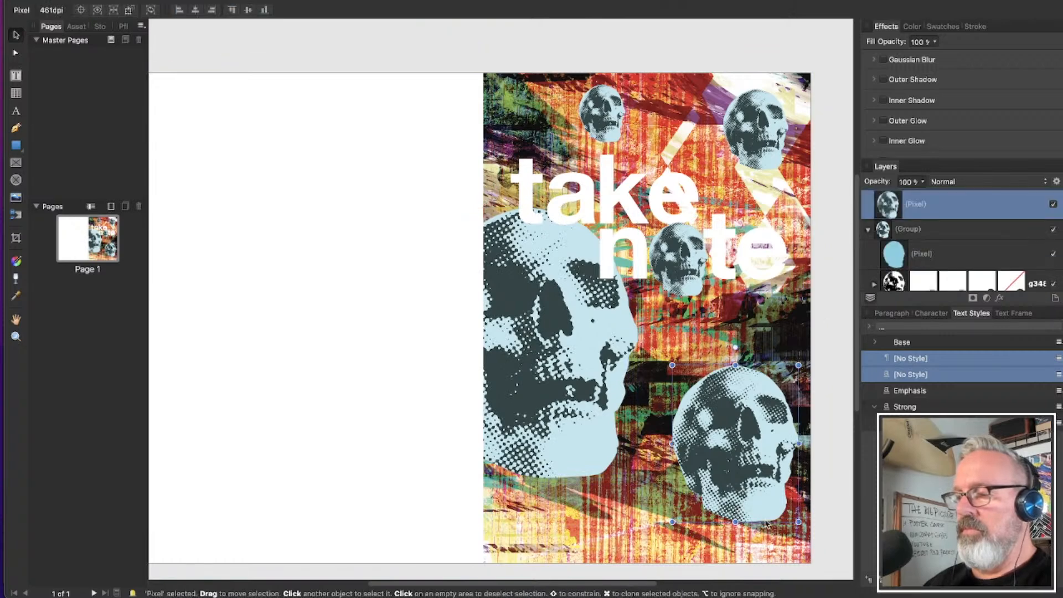
left_click_drag(798, 521, 790, 513)
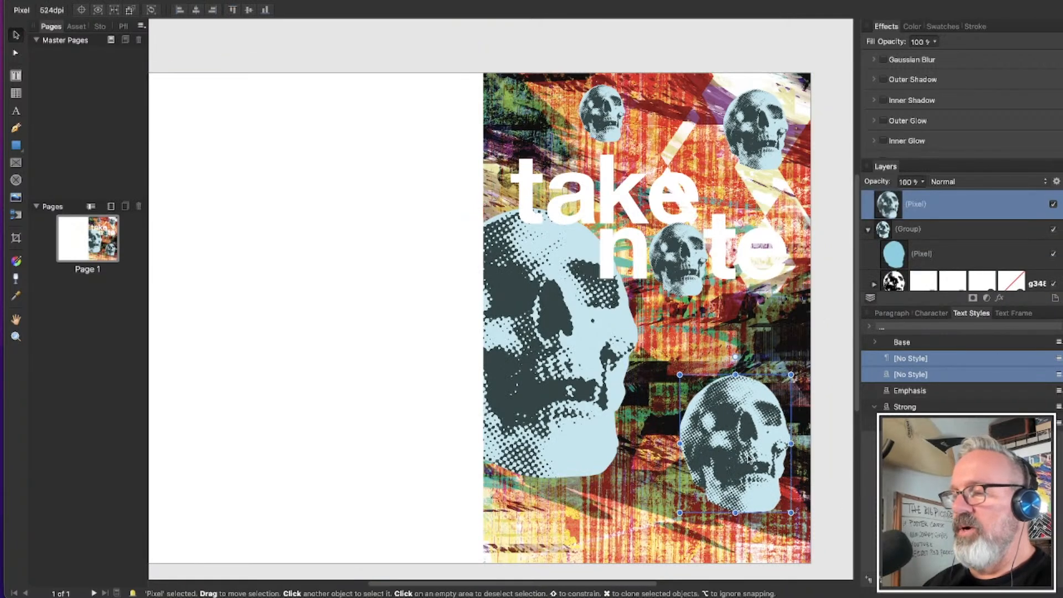
left_click_drag(747, 456, 750, 471)
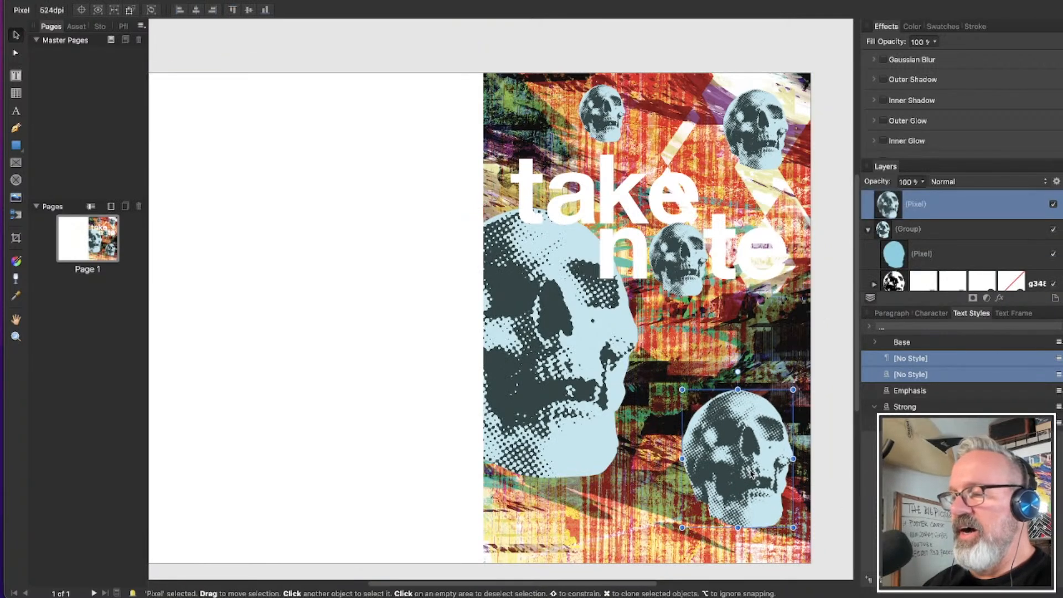
Lower the upper-right skull slightly and shift the lower-right skull down and left
left_click(829, 359)
left_click_drag(771, 118, 768, 135)
scroll(794, 135, "right", 3)
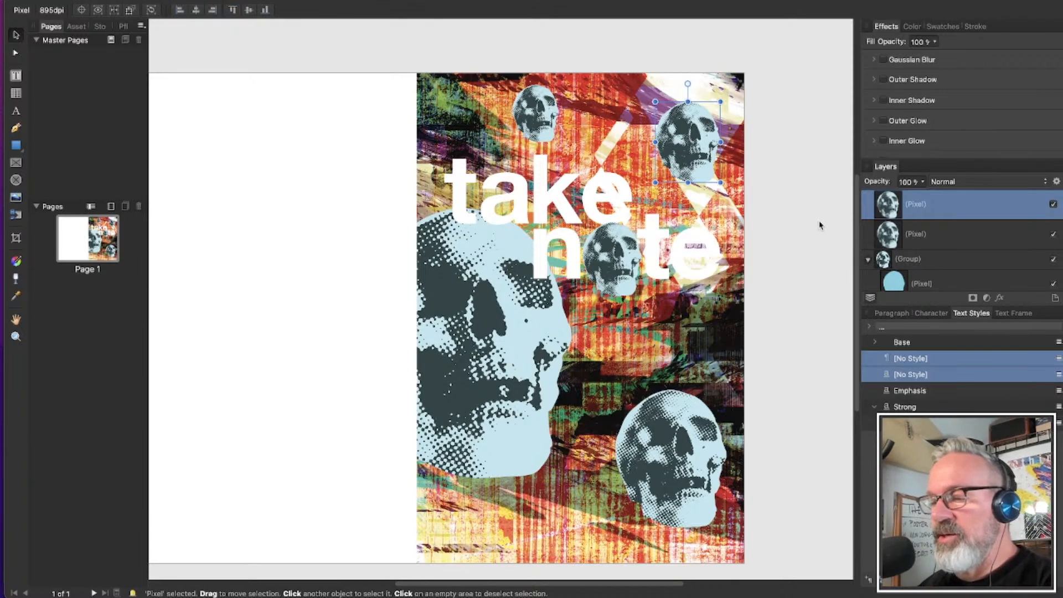
left_click_drag(700, 482, 655, 502)
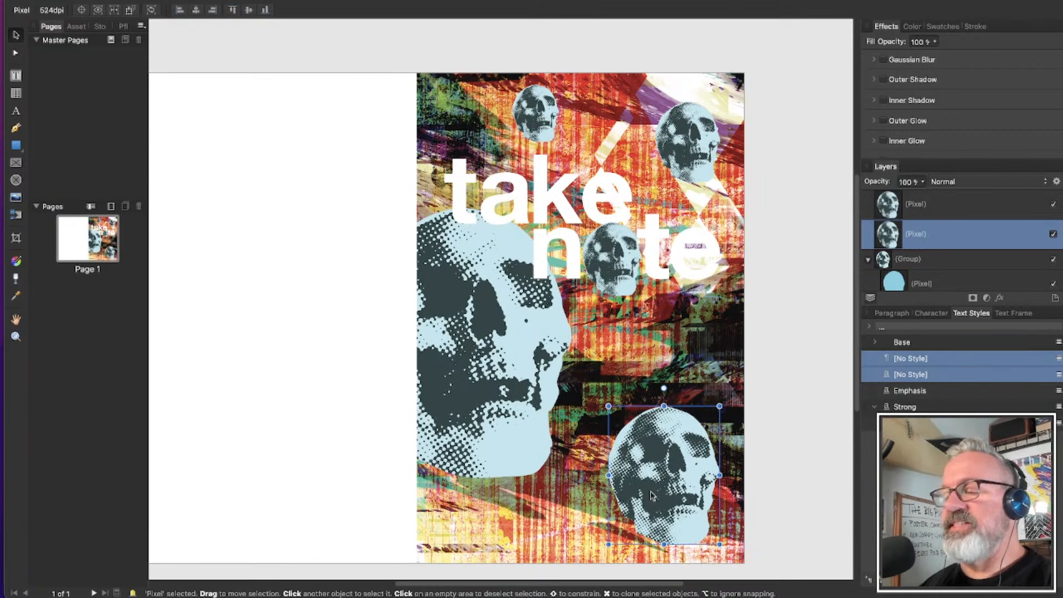
Enlarge the large skull group a little more and nudge the lower-right skull closer to the cover's bottom edge
left_click(558, 453)
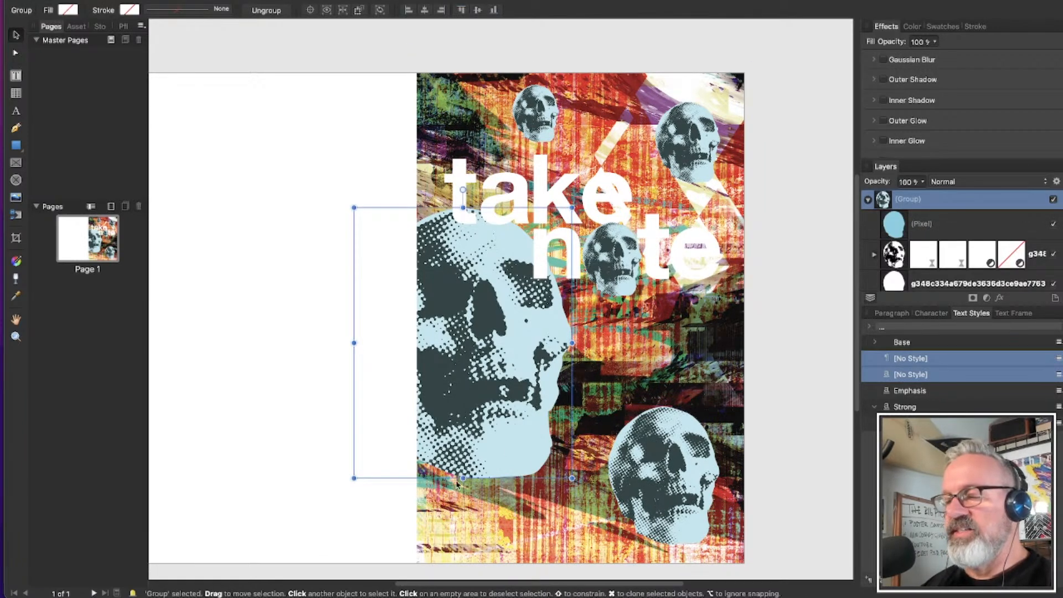
left_click_drag(353, 476, 346, 481)
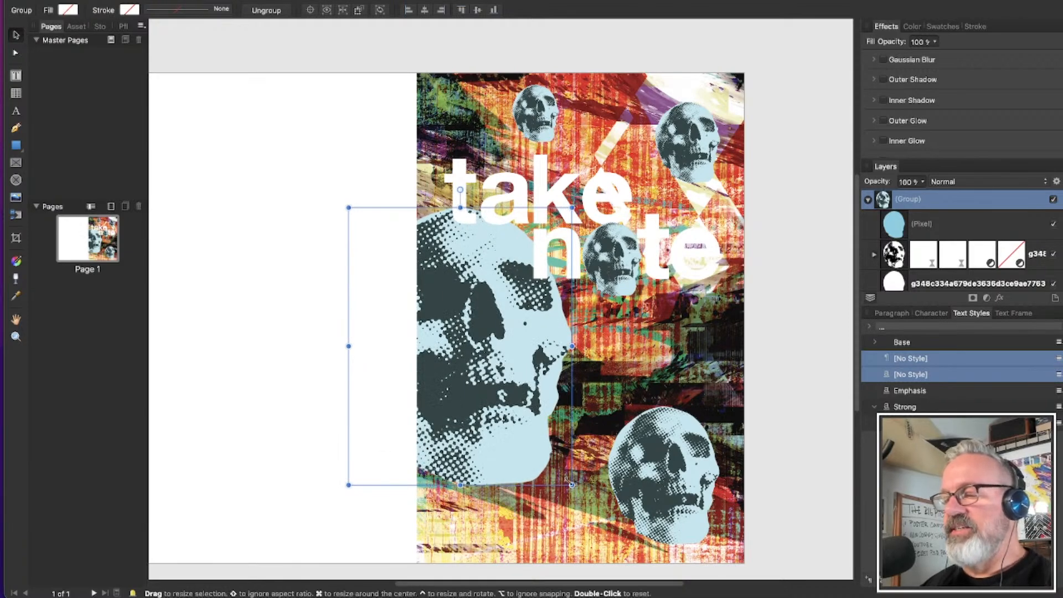
left_click_drag(572, 483, 576, 490)
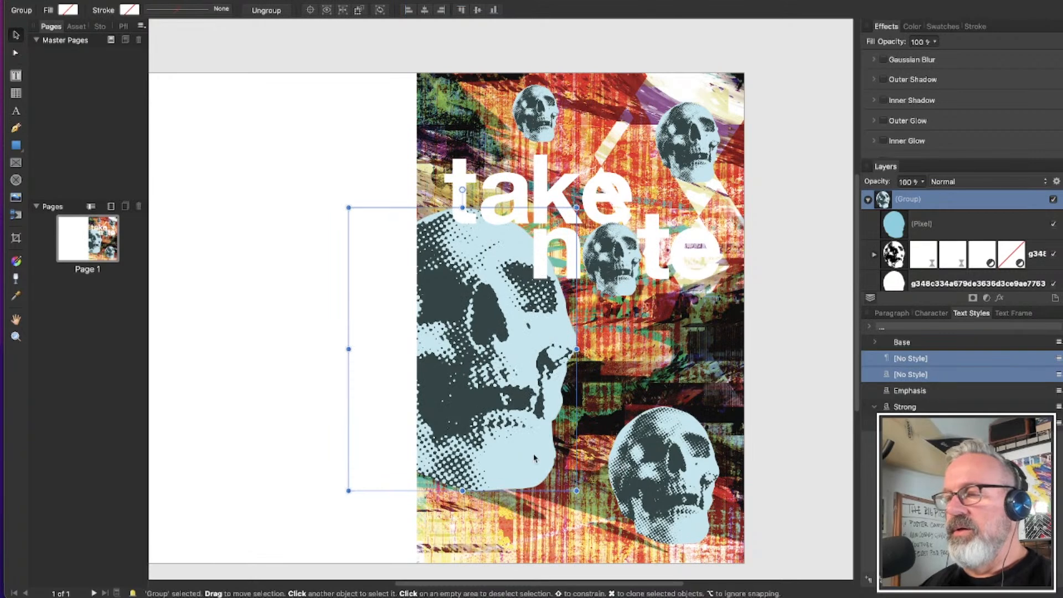
left_click(676, 470)
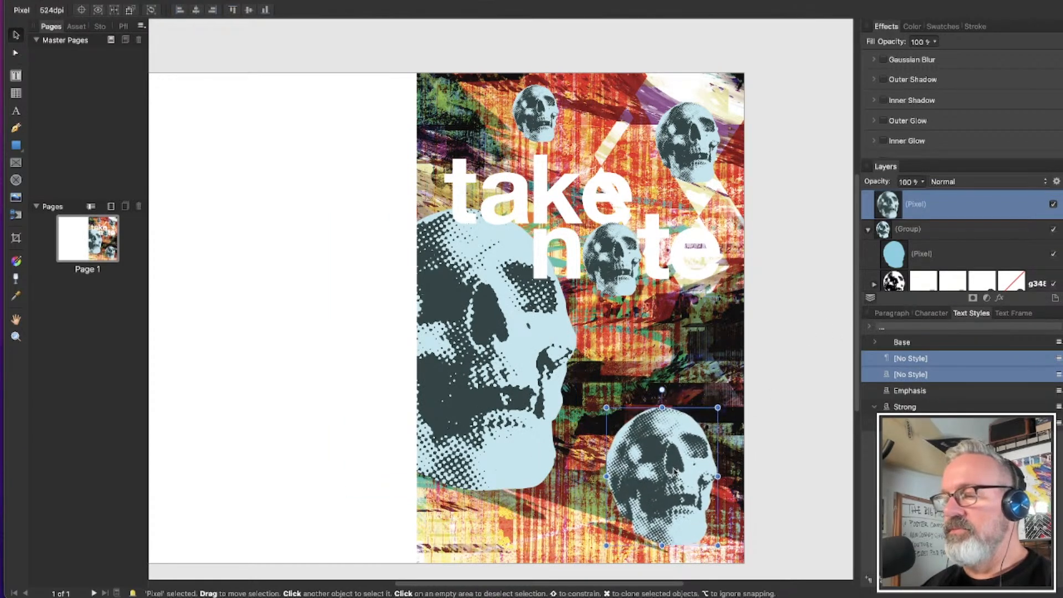
left_click_drag(674, 472, 673, 477)
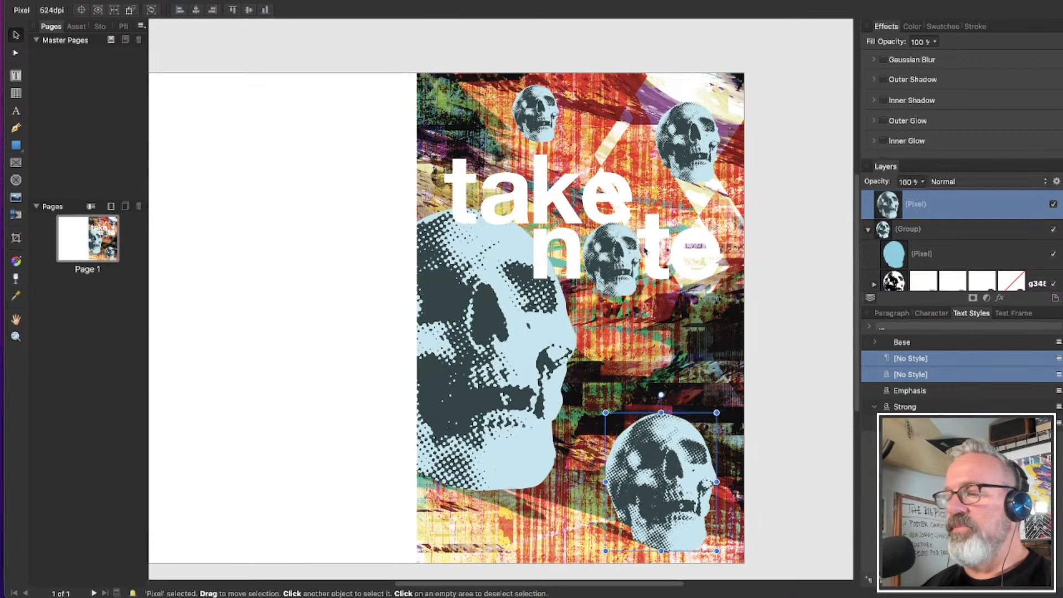
Lower the title together with its skull "o" slightly, and shift the large skull group a little left and up
left_click(675, 267, "shift")
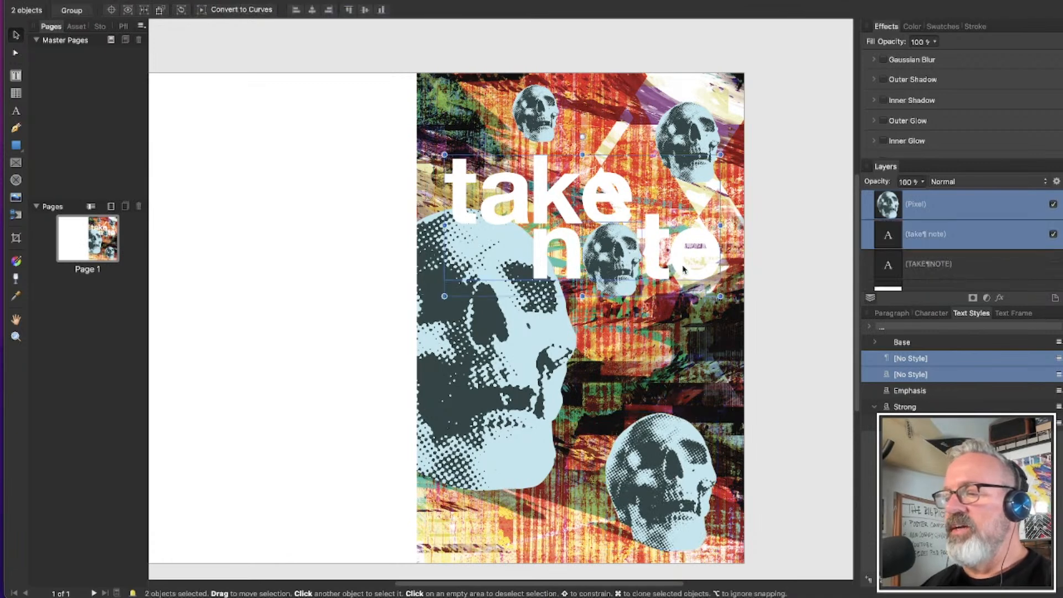
left_click_drag(684, 268, 683, 290)
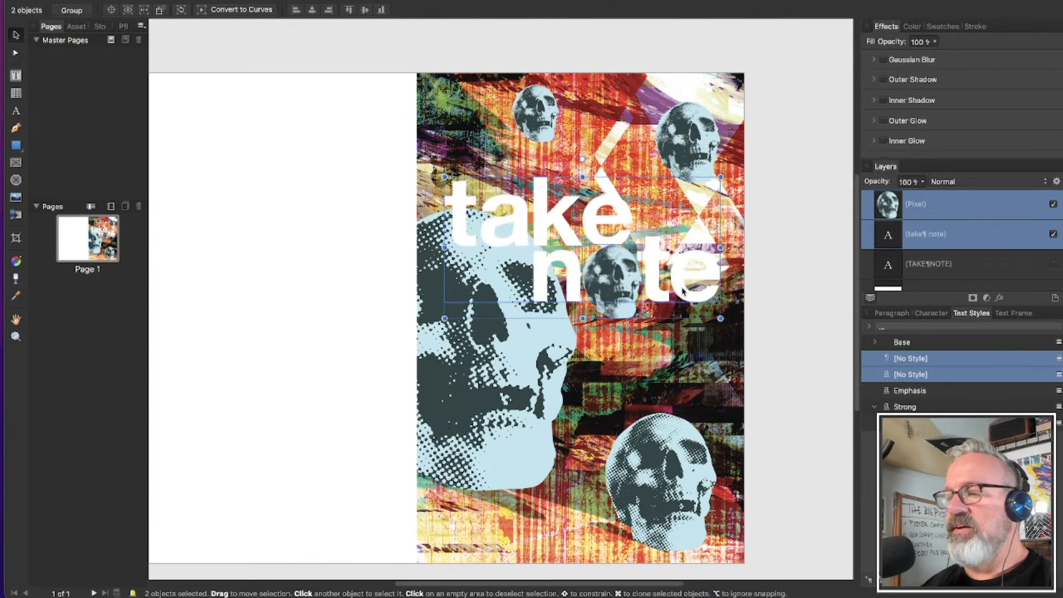
left_click(540, 377)
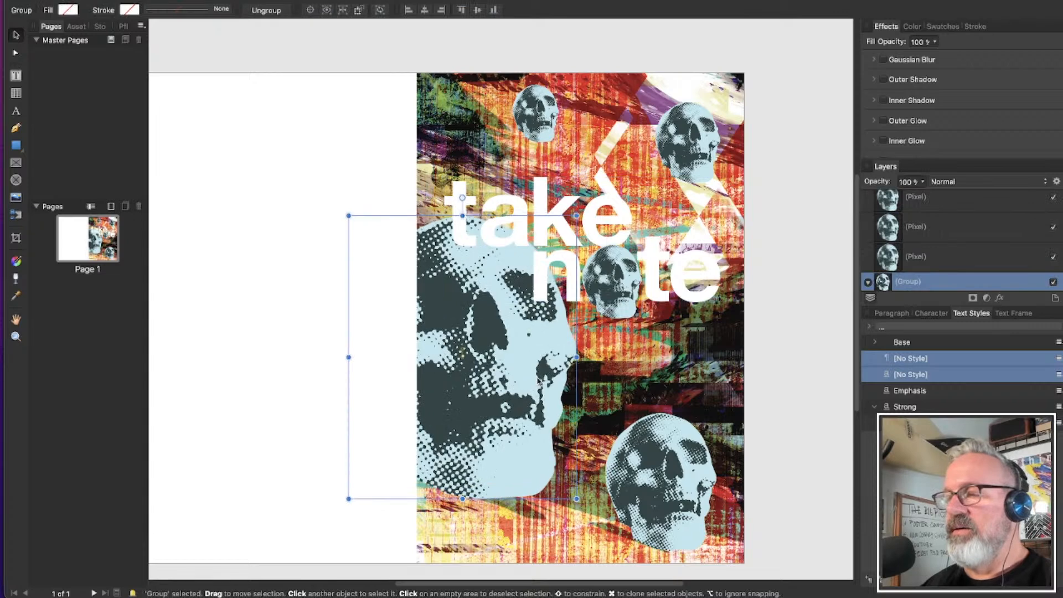
left_click_drag(539, 379, 527, 375)
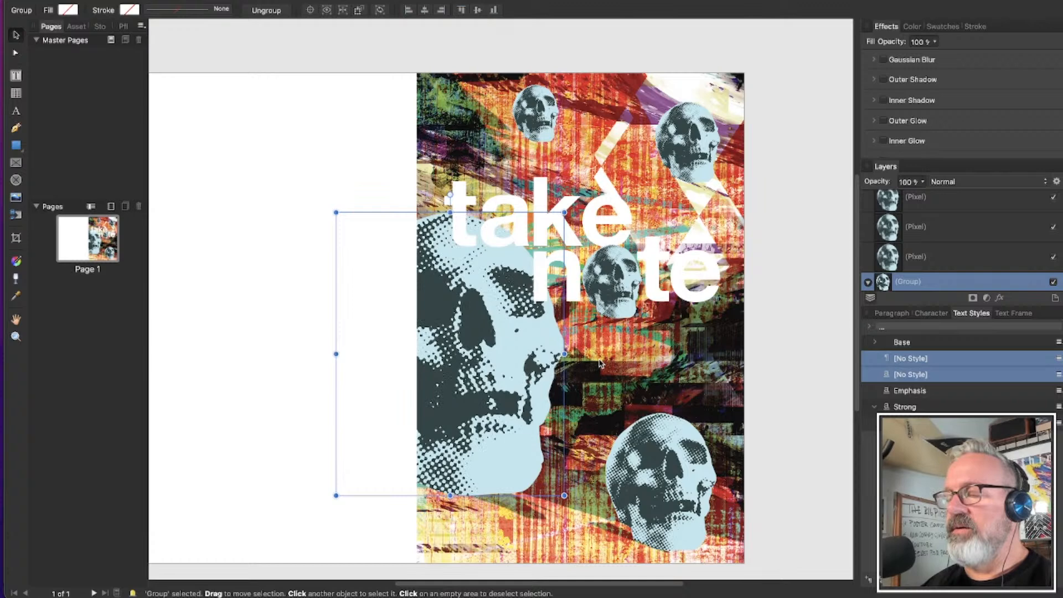
left_click(758, 336)
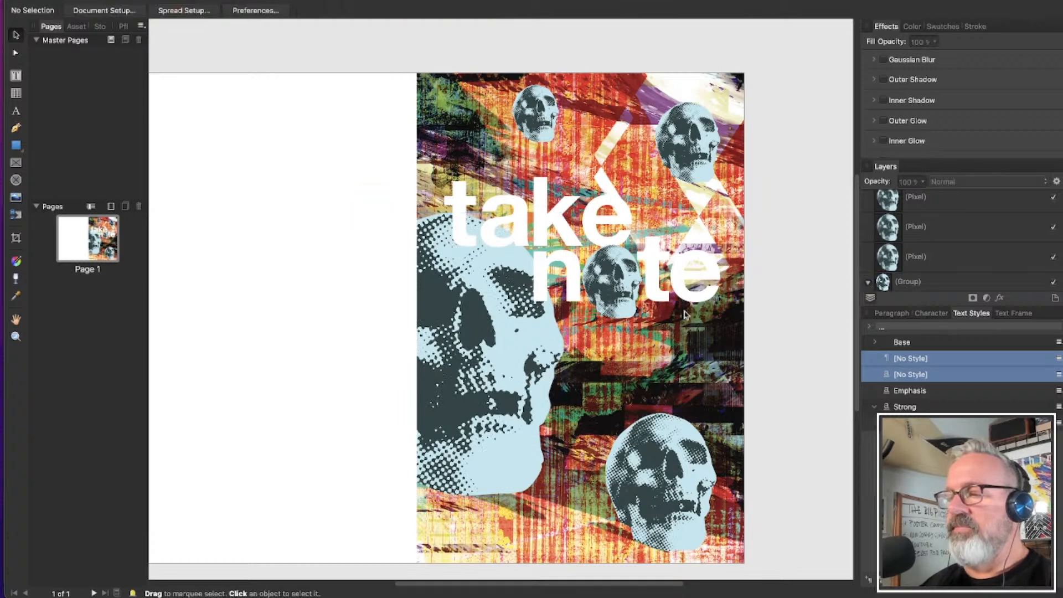
Add a Levels adjustment to the skull standing in for the "o" in "note" and raise its gamma
left_click(607, 288)
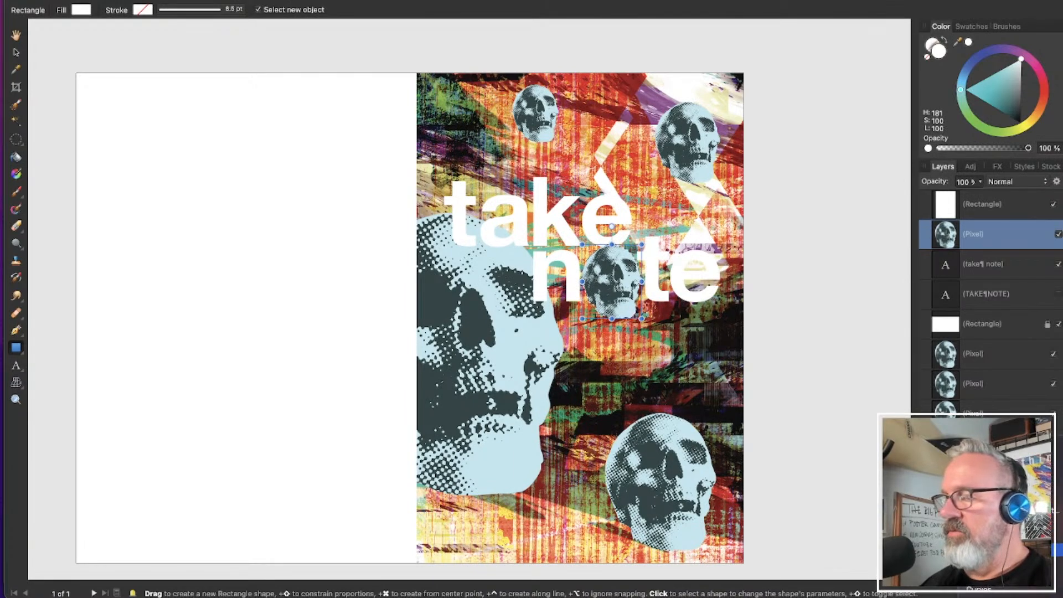
key("super+l")
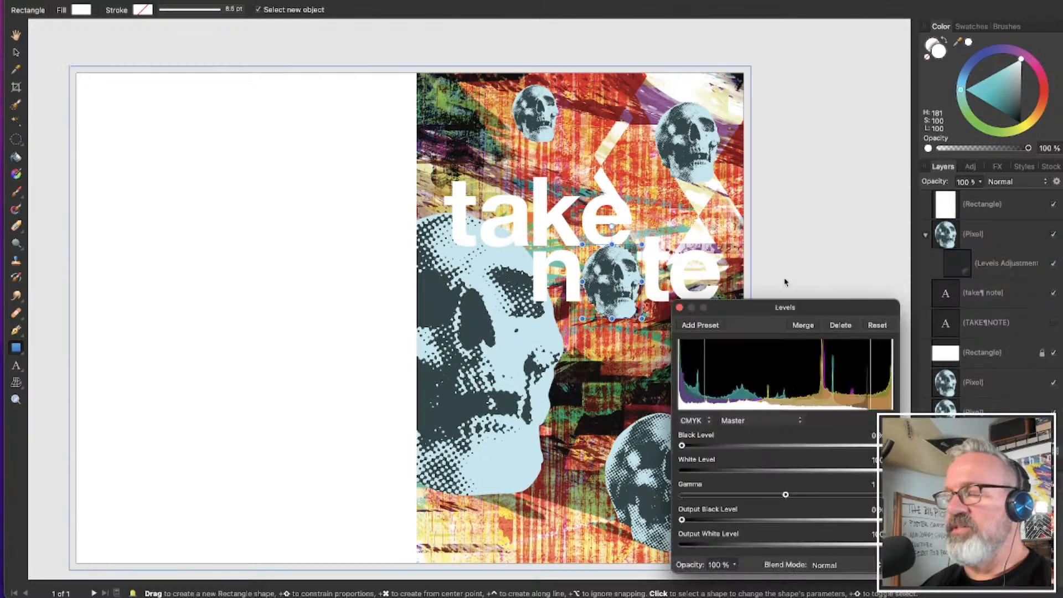
scroll(671, 258, "up", 2)
scroll(671, 258, "up", 2)
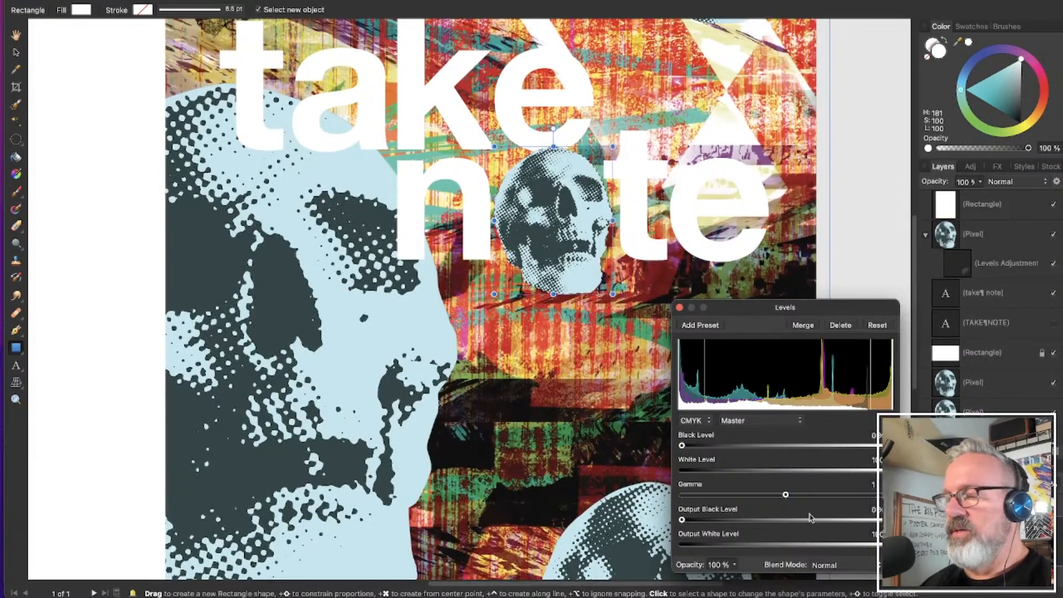
left_click_drag(785, 495, 823, 510)
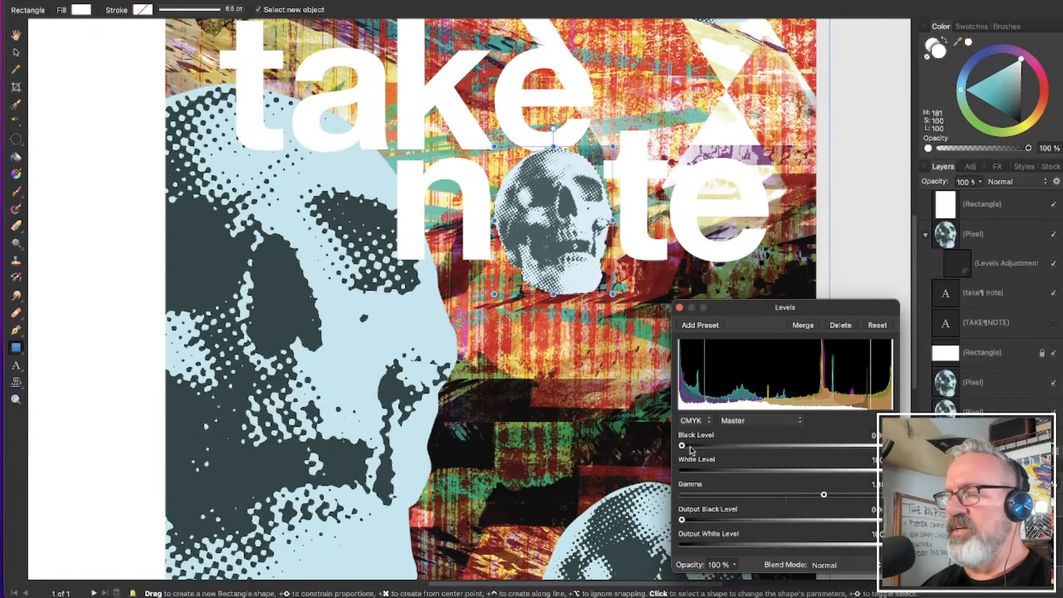
left_click_drag(690, 446, 667, 449)
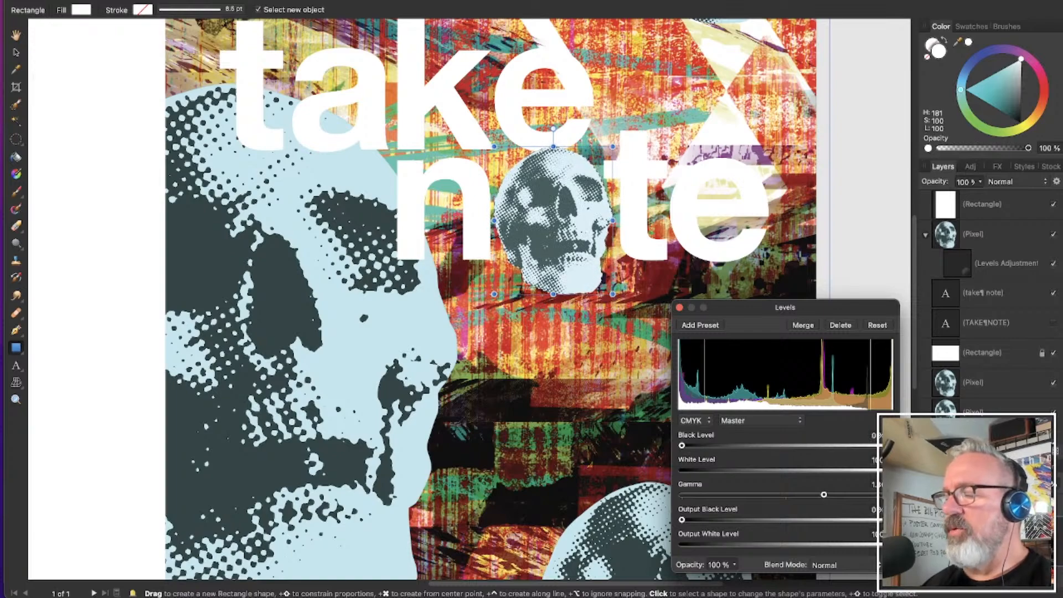
Refine the "o" skull's Levels by lowering the white level, raising the black level and easing the gamma back slightly
mouse_move(868, 475)
left_mouse_down()
mouse_move(842, 498)
mouse_move(852, 500)
mouse_move(857, 473)
mouse_move(843, 472)
mouse_move(859, 472)
left_mouse_up()
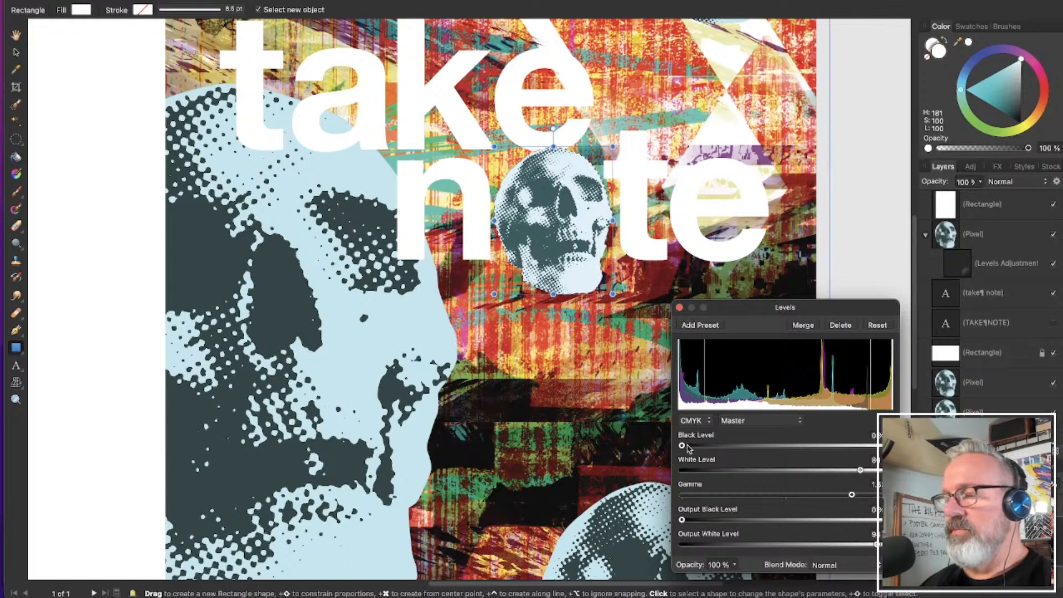
left_click_drag(681, 446, 709, 450)
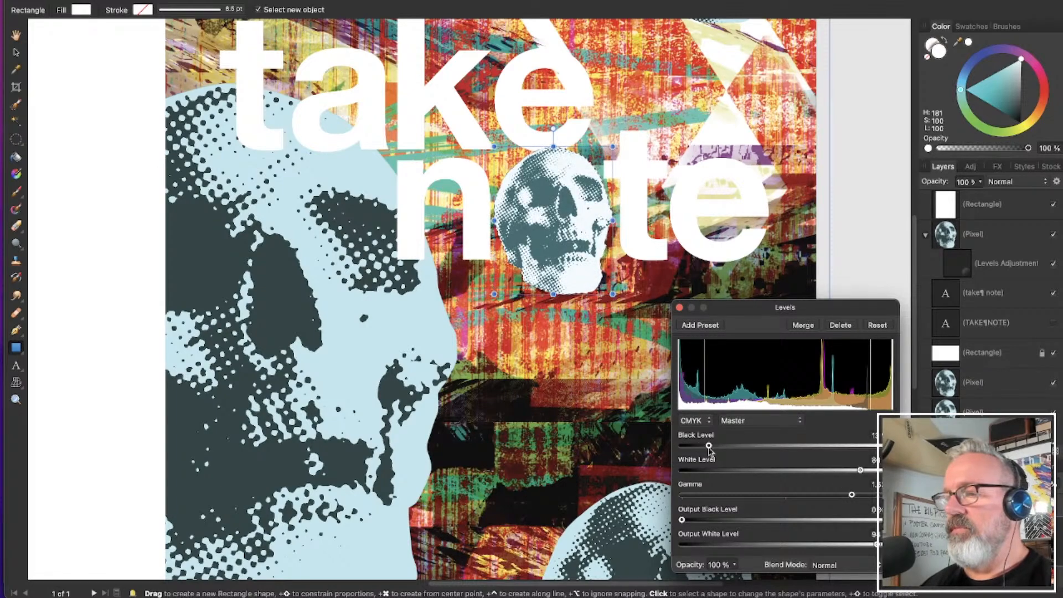
left_click_drag(848, 497, 826, 498)
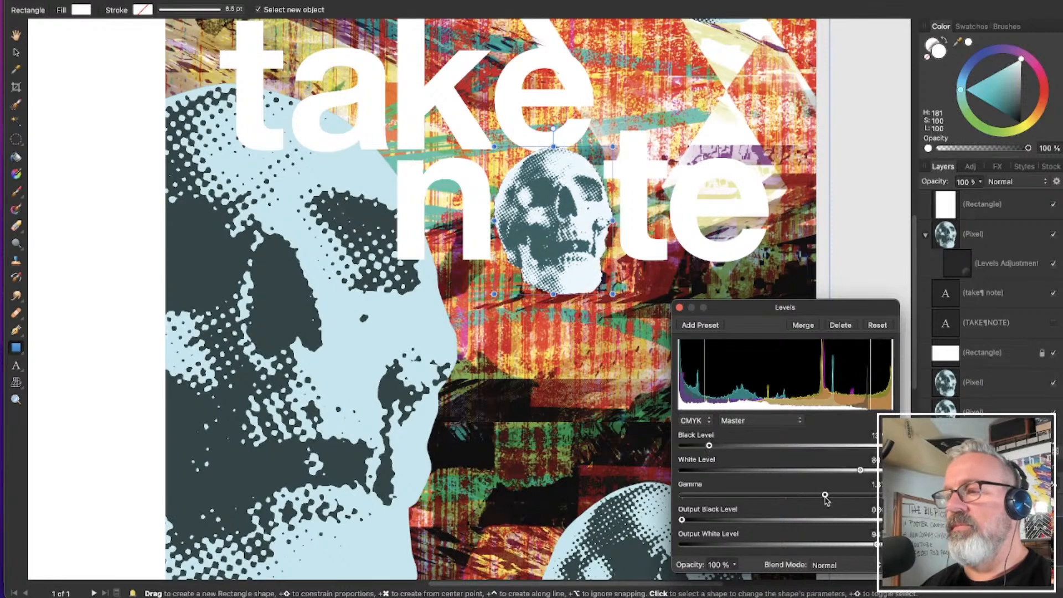
left_click(679, 308)
key("super+0")
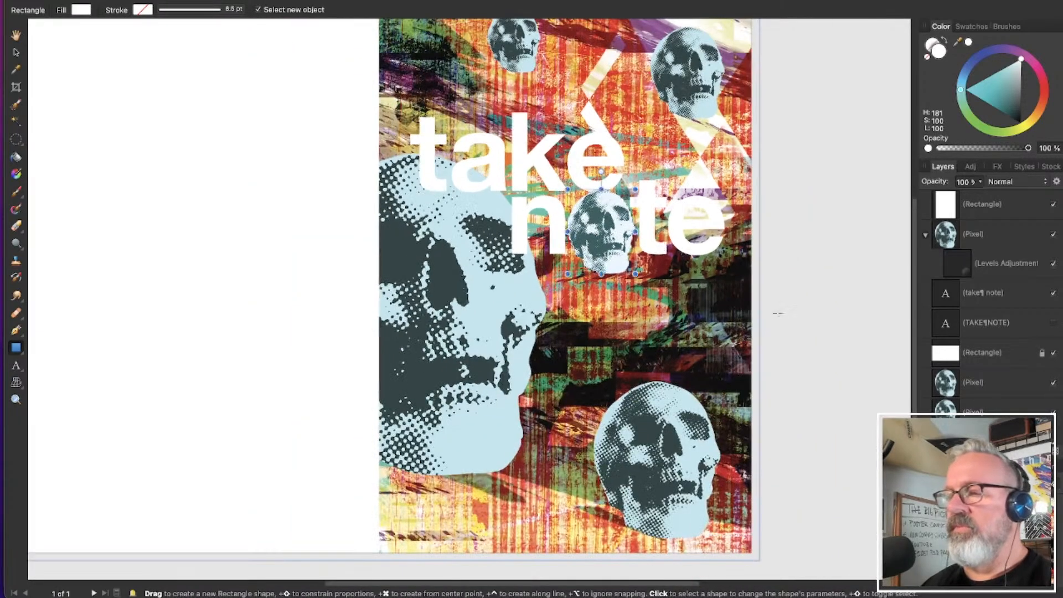
Shrink the small skull near the front cover's top edge slightly
scroll(806, 338, "up", 3)
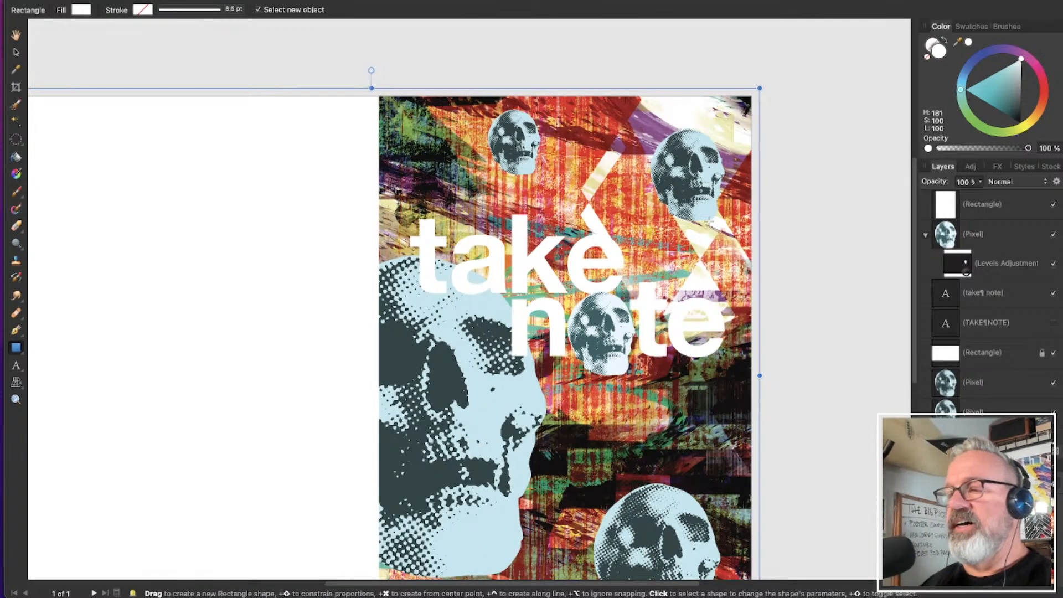
scroll(517, 165, "up", 3)
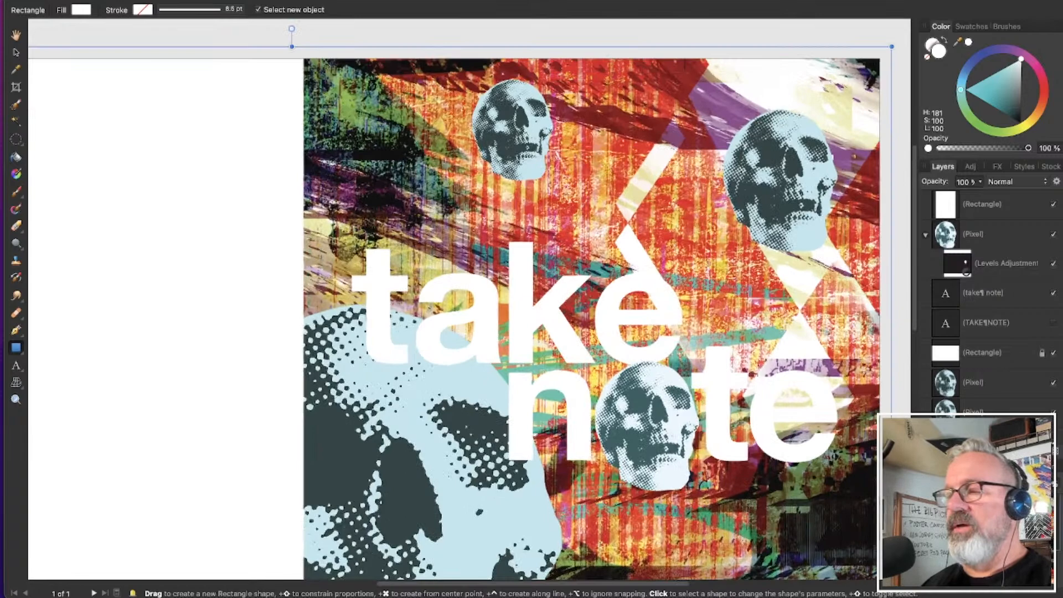
key("v")
left_click(531, 155)
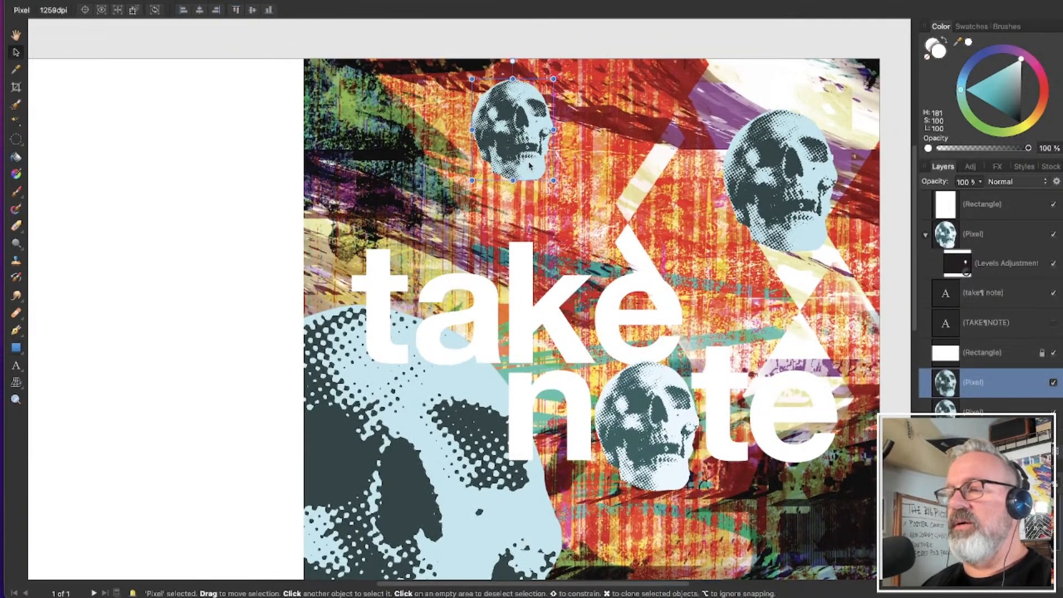
left_click_drag(553, 180, 546, 172)
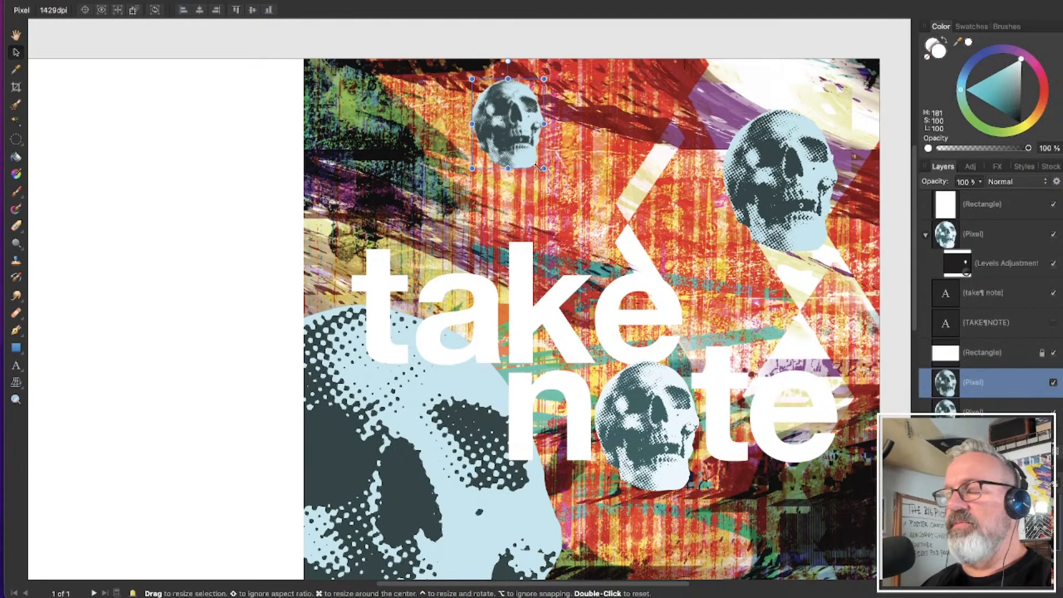
Place two smaller copies of the top skull, one below and left of it and one near the cover's top-left corner
mouse_move(514, 138)
left_mouse_down()
mouse_move(556, 179)
mouse_move(409, 182)
mouse_move(433, 206)
left_mouse_up()
mouse_move(463, 237)
left_mouse_down()
mouse_move(436, 204)
mouse_move(446, 184)
left_mouse_up()
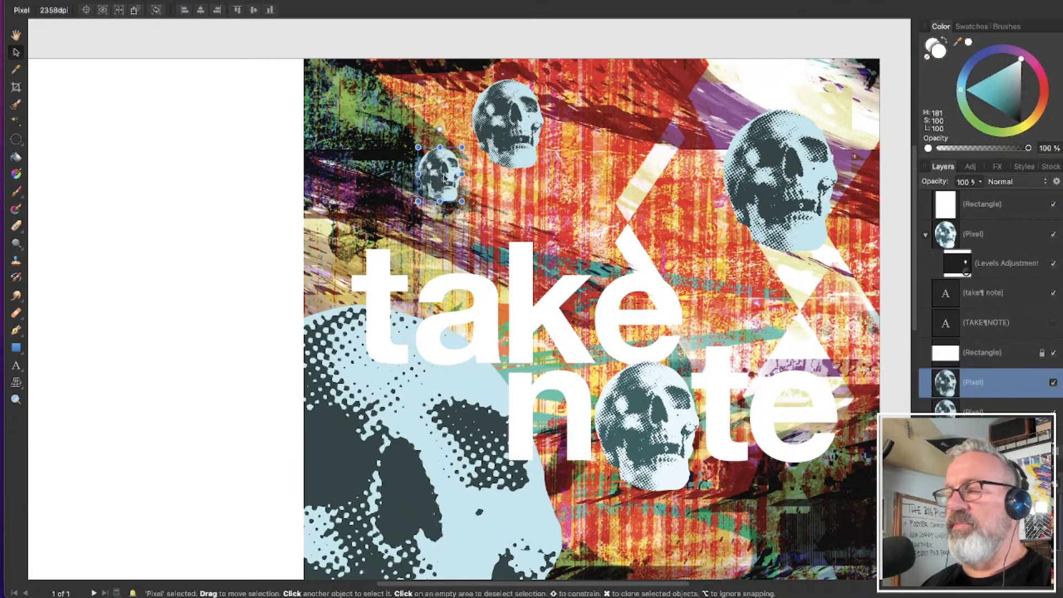
scroll(446, 184, "down", 2)
scroll(467, 170, "up", 2)
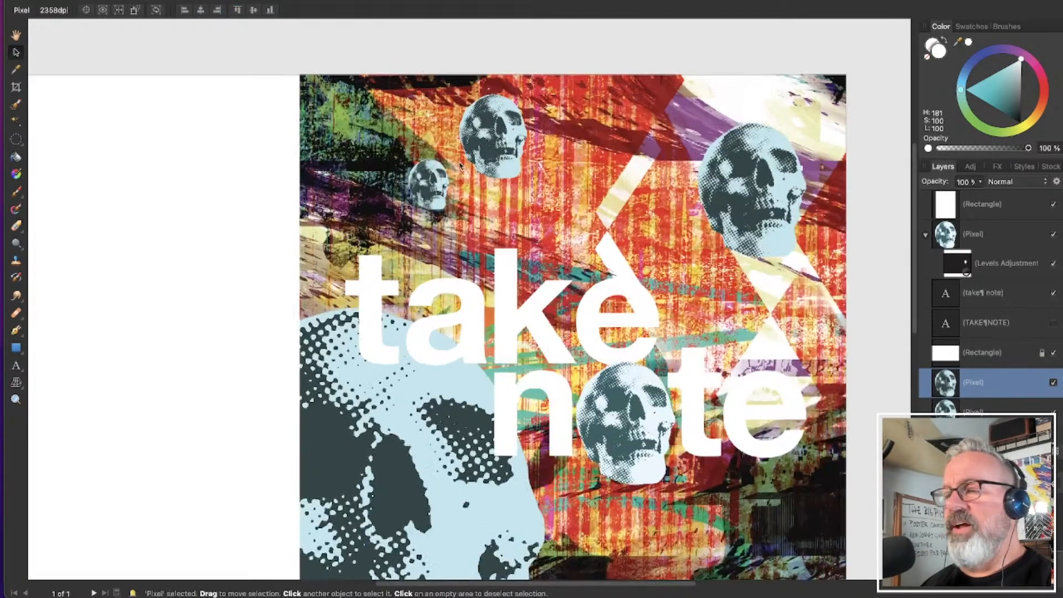
left_click_drag(439, 184, 398, 93)
left_click(479, 50)
scroll(593, 108, "down", 1)
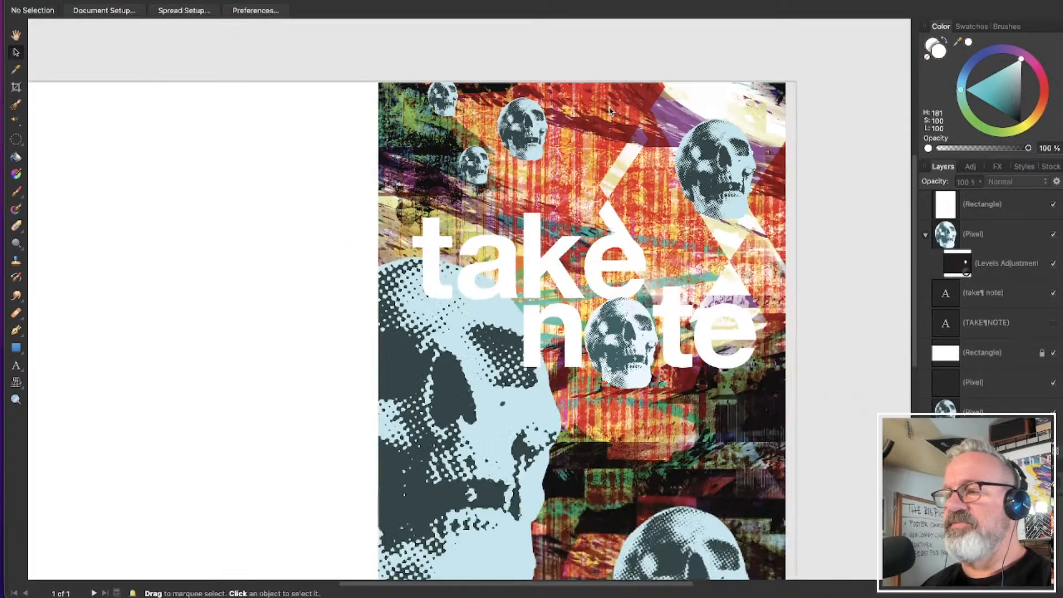
Enlarge the upper-right skull slightly about its centre
left_click(704, 173)
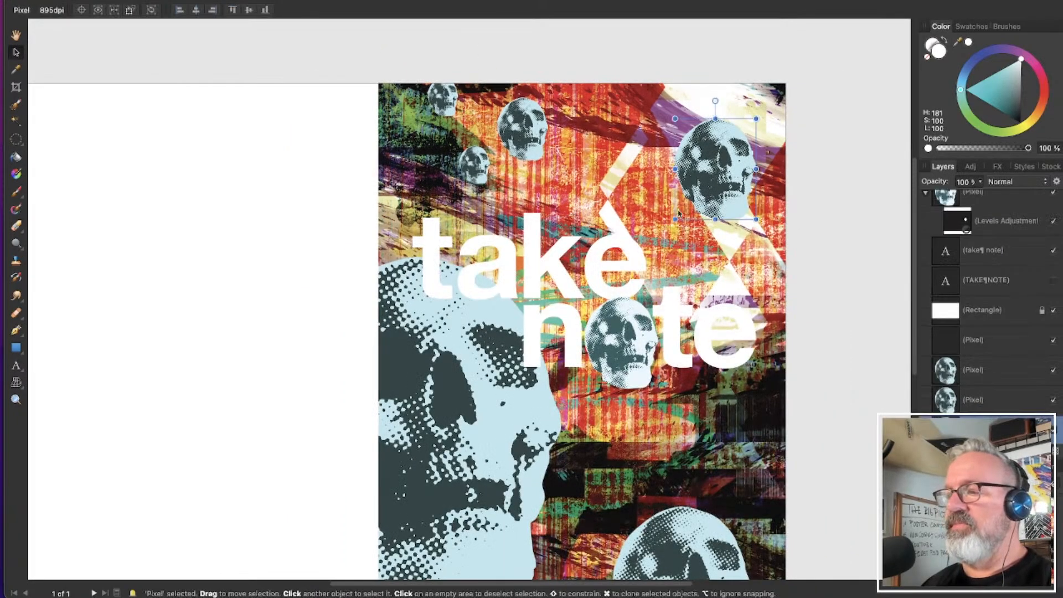
left_click_drag(673, 220, 669, 226)
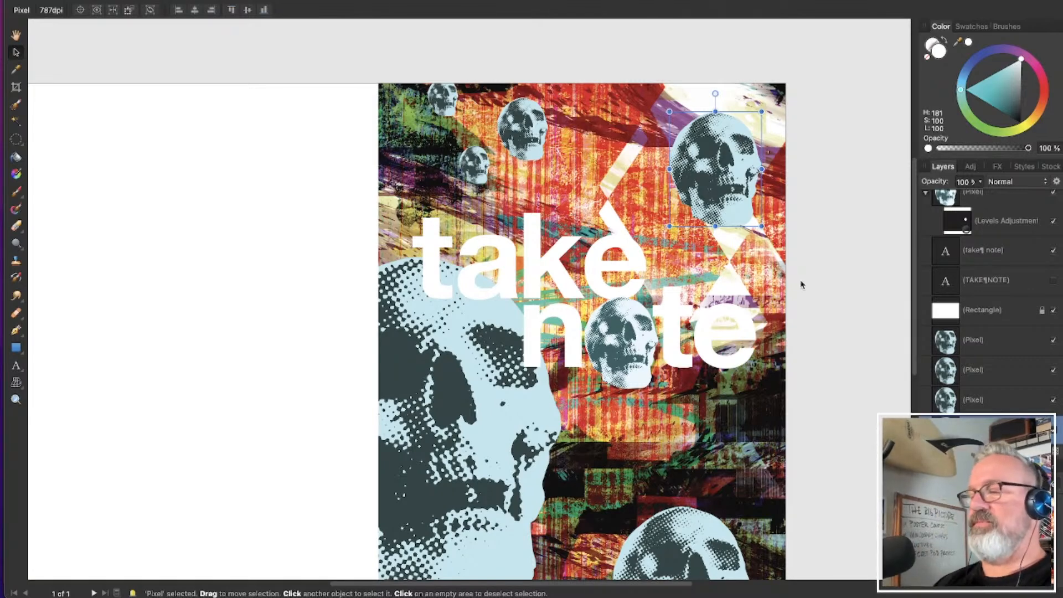
left_click(786, 265)
left_click(740, 209)
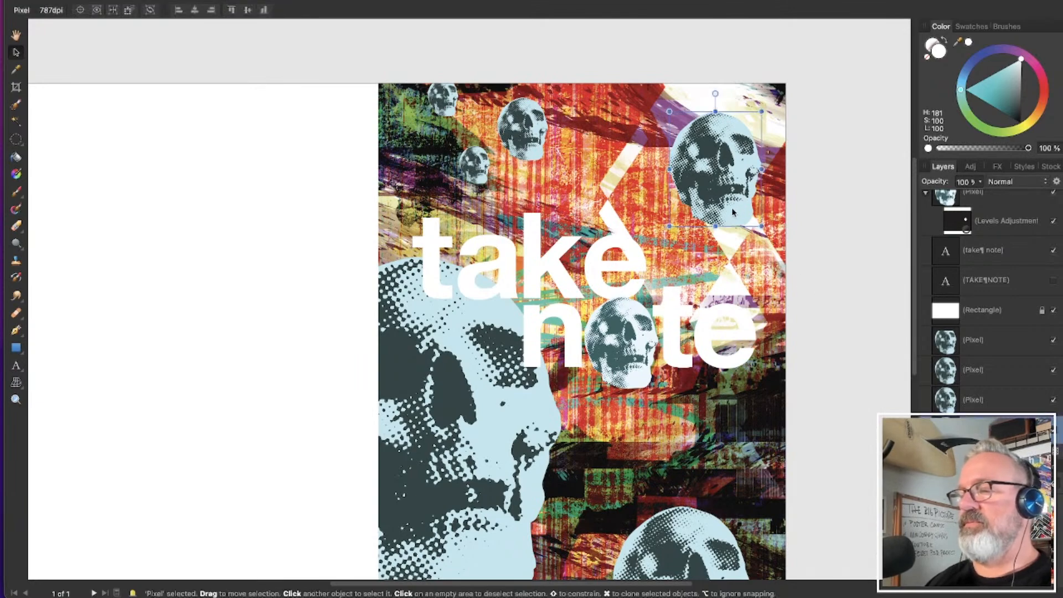
scroll(807, 259, "down", 3)
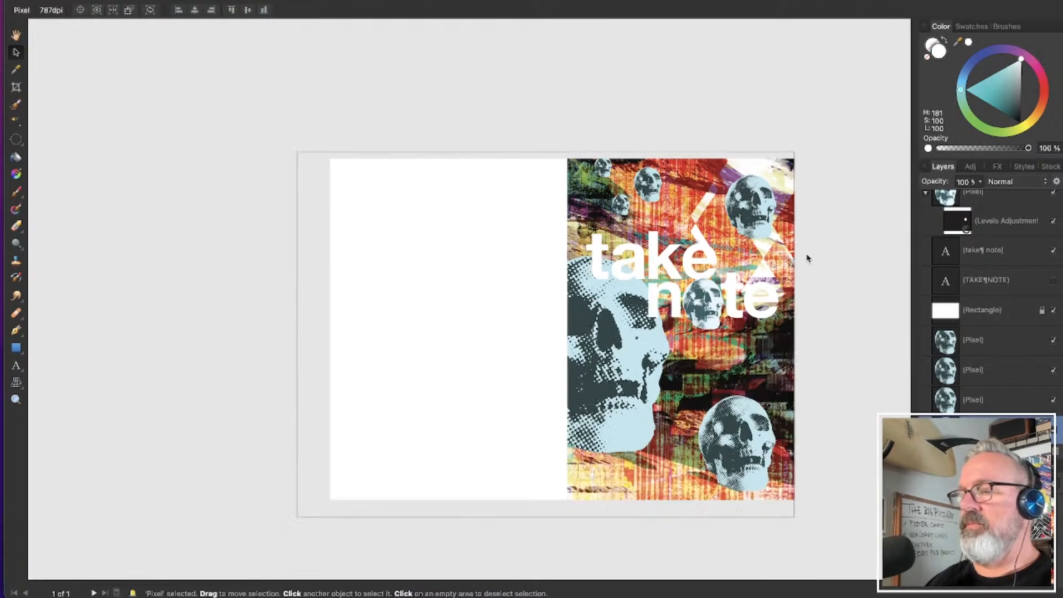
scroll(824, 358, "down", 1)
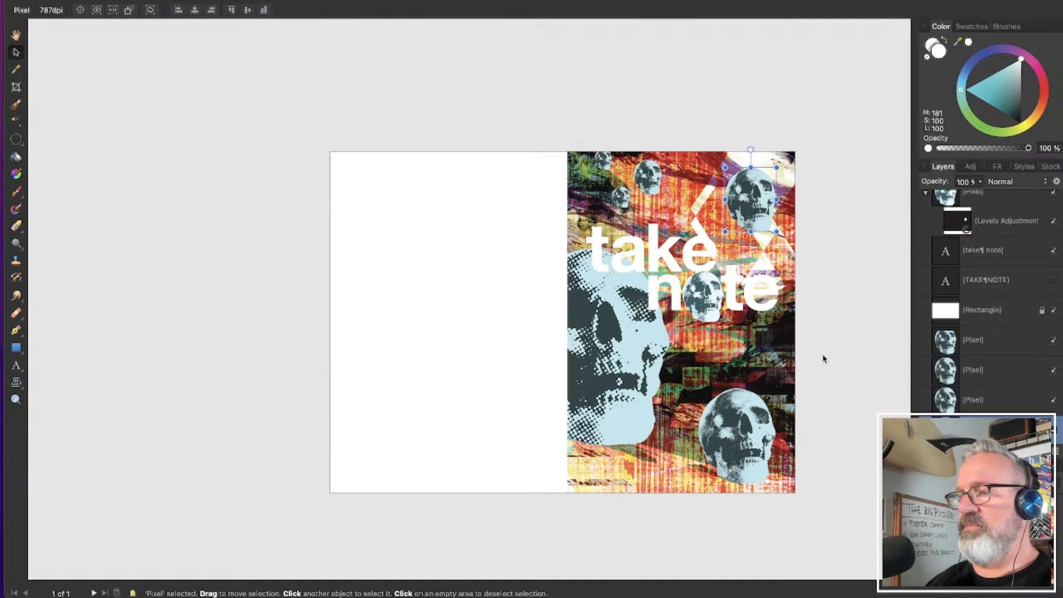
scroll(823, 358, "right", 5)
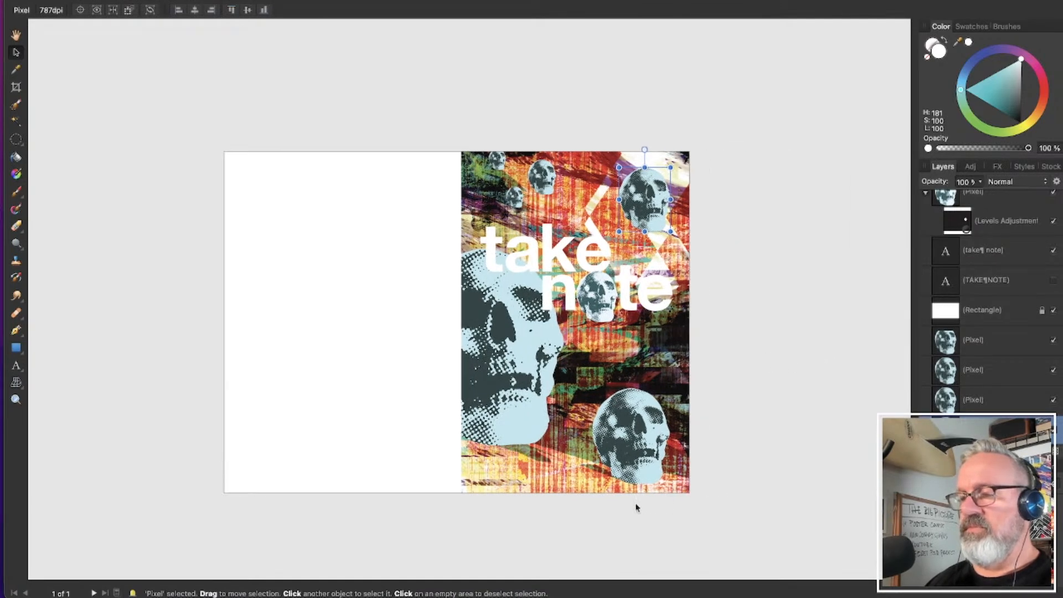
Hide the white rectangle covering the back cover and delete the Hard Mix skull at the back cover's left edge
left_click(432, 390)
left_click_drag(428, 400, 244, 395)
key("super+z")
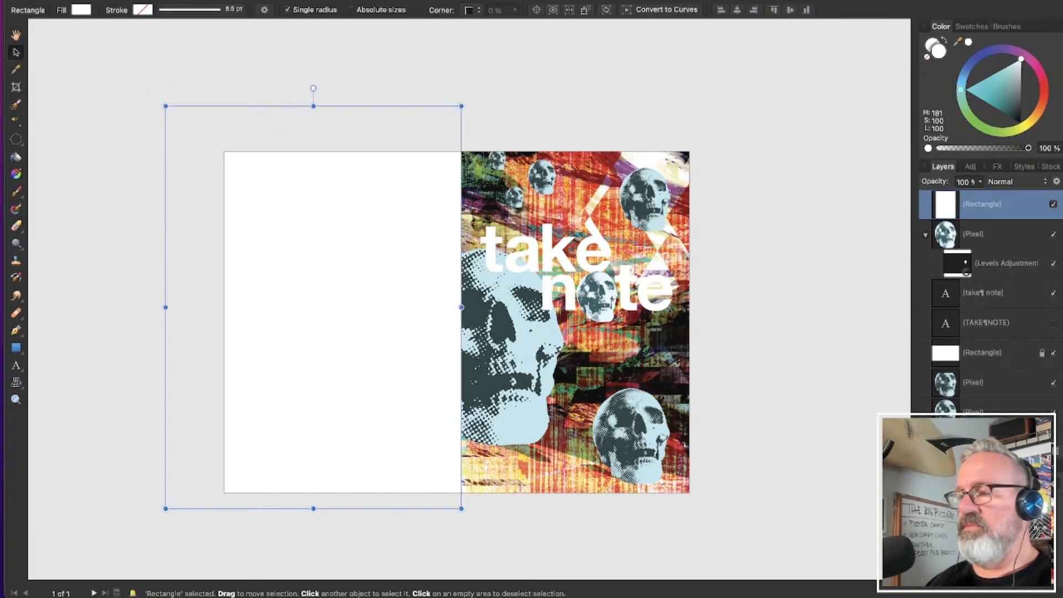
left_click(1053, 204)
left_click(839, 285)
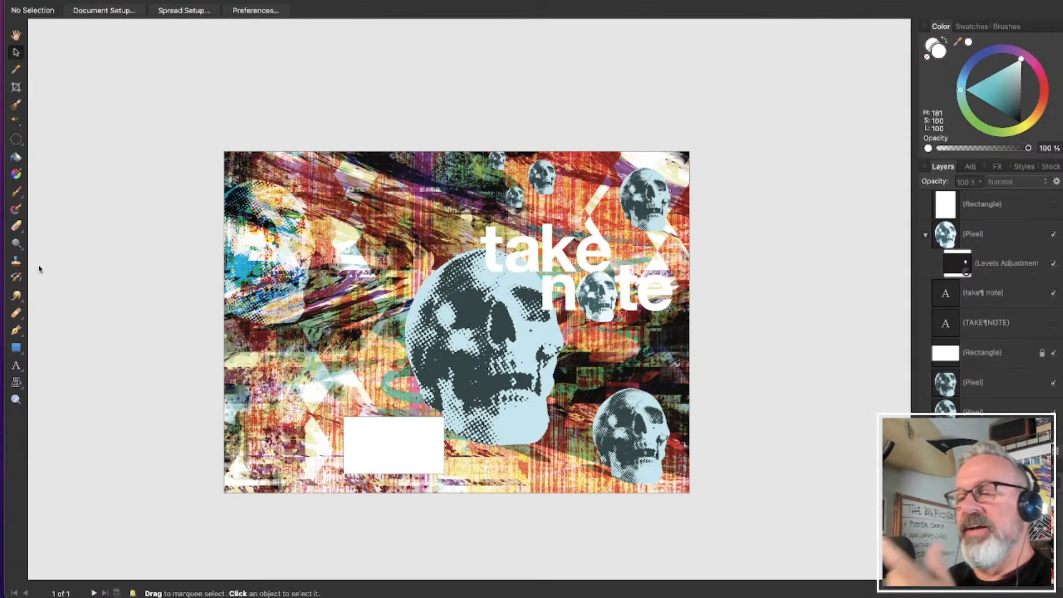
left_click(279, 237)
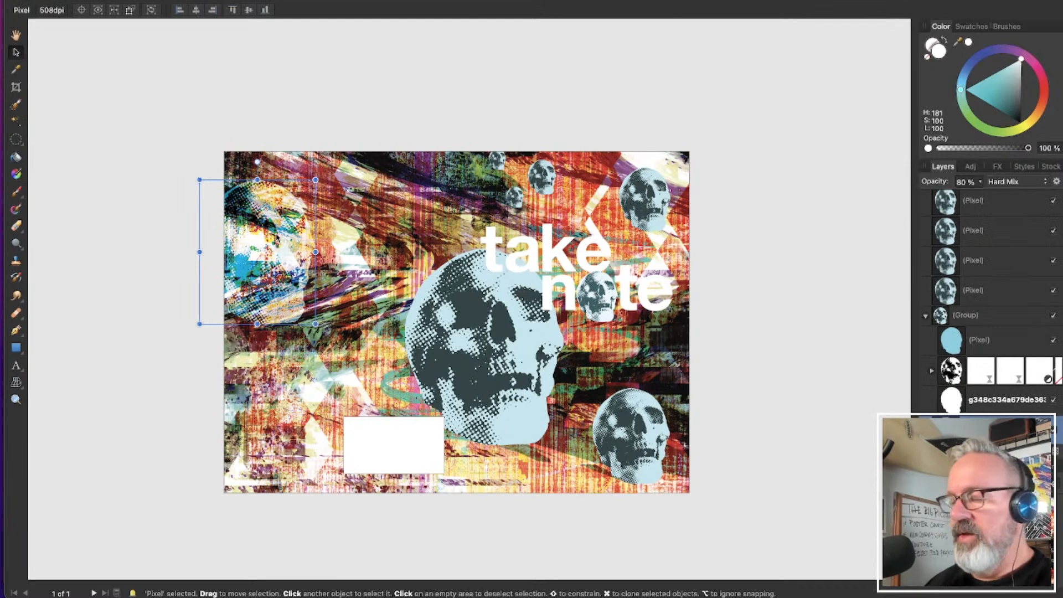
key("Delete")
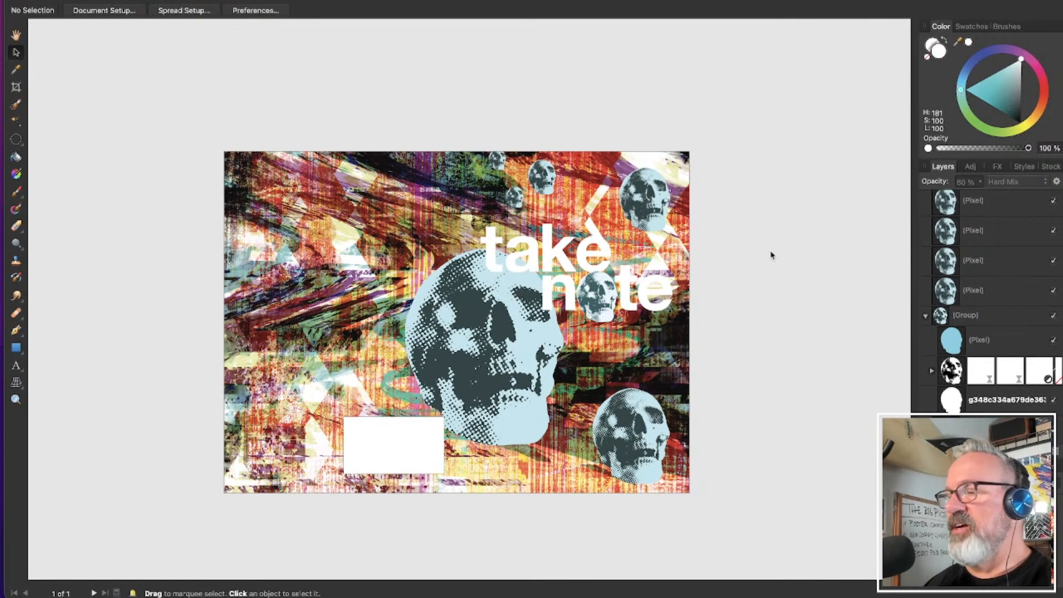
Duplicate the large skull group twice onto the back cover, scaling down a medium copy at the upper edge and a smaller one at the lower-left edge
left_click(502, 367)
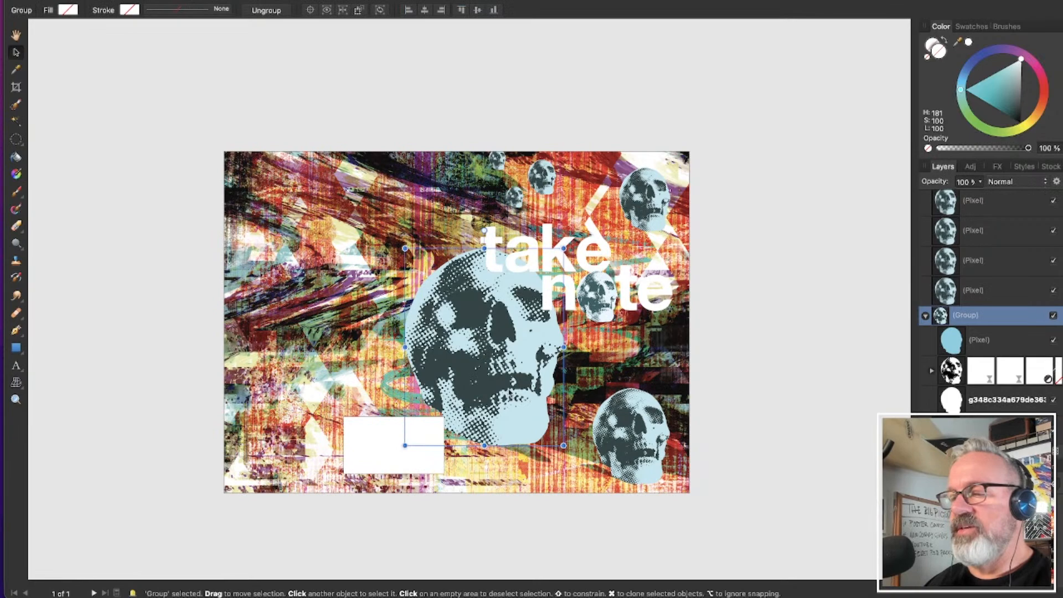
left_click_drag(508, 388, 321, 296)
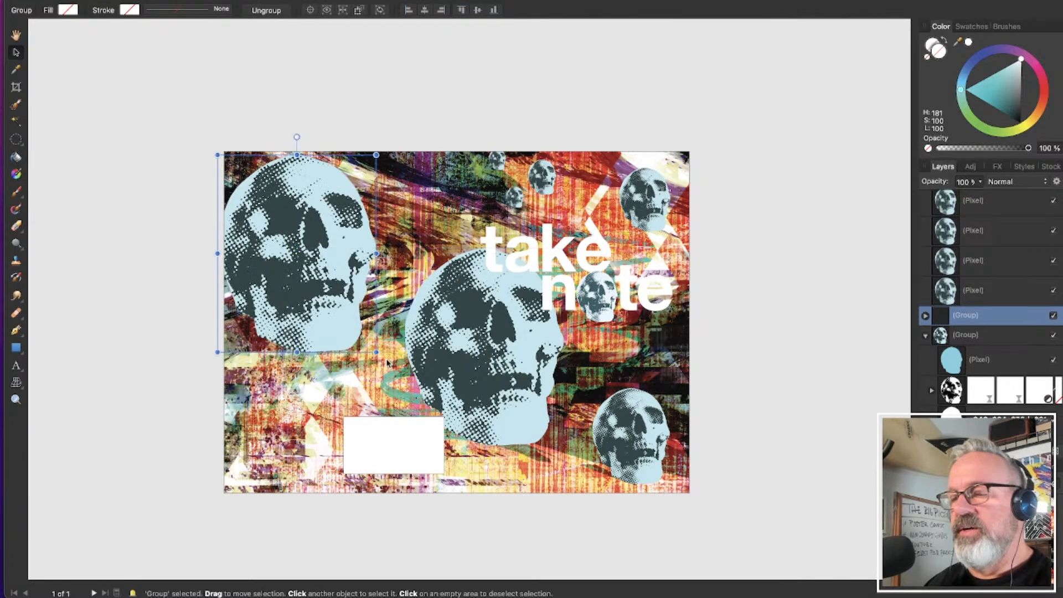
left_click_drag(375, 352, 349, 318)
left_click_drag(339, 276, 270, 390)
key("super+j")
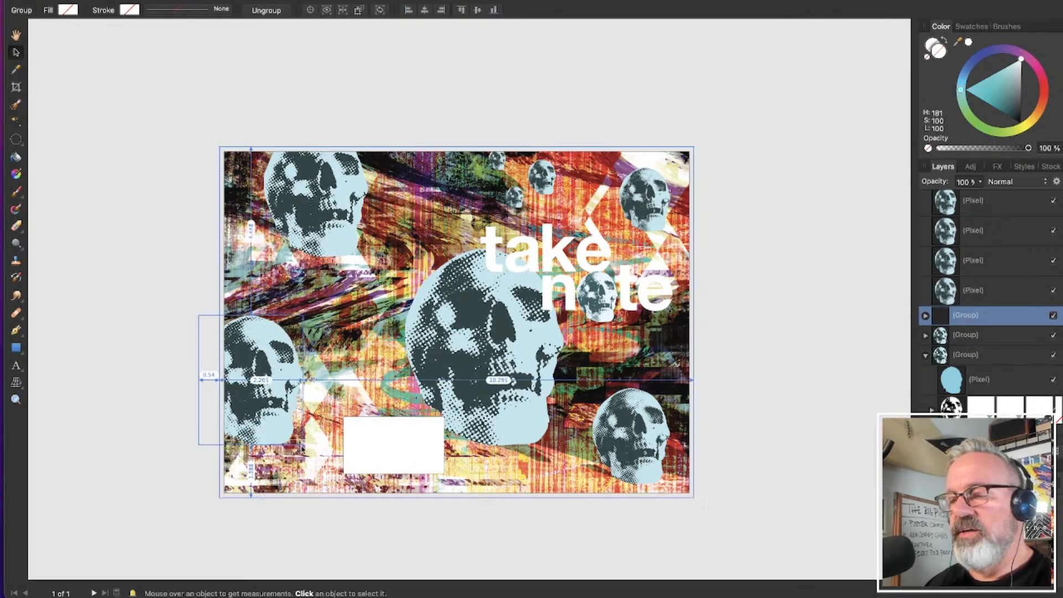
left_click_drag(303, 444, 240, 422)
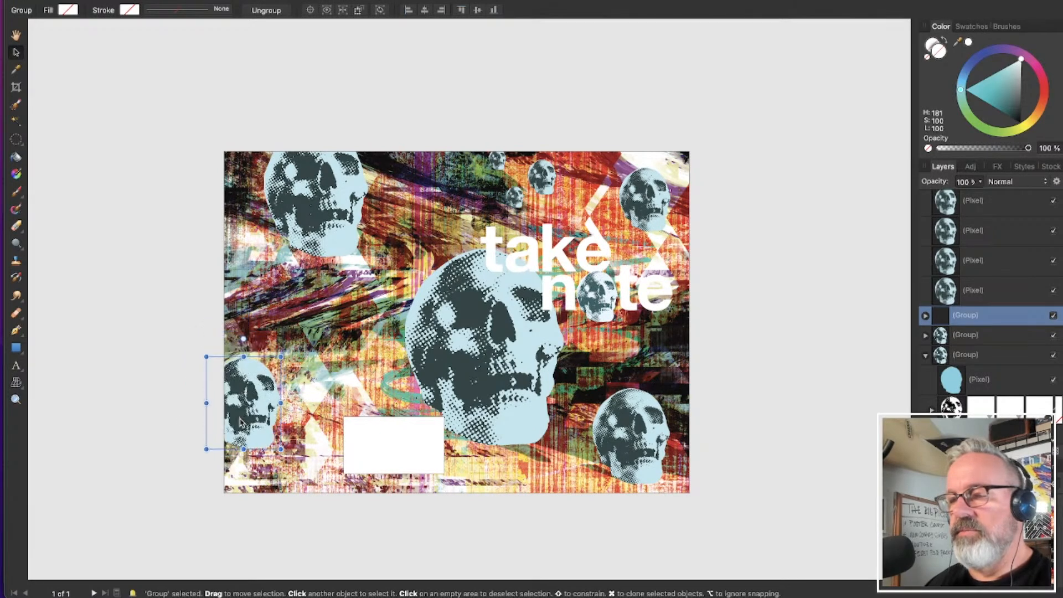
left_click(201, 250)
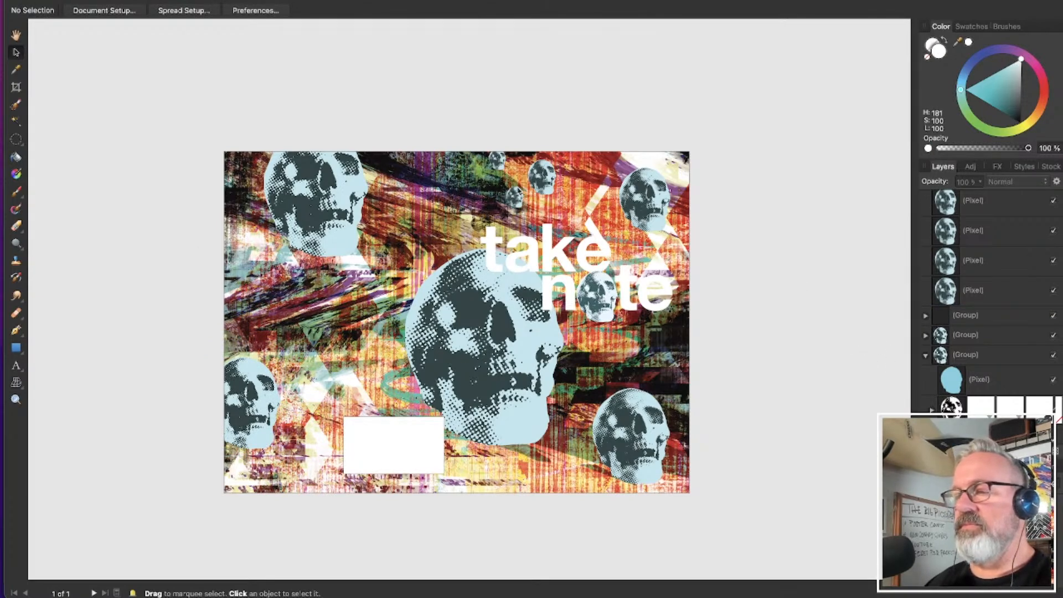
Copy the front cover's upper-right skull onto the middle of the back cover at a slightly smaller size
mouse_move(518, 191)
left_mouse_down()
mouse_move(362, 306)
mouse_move(324, 320)
mouse_move(329, 327)
left_mouse_up()
key("super+z")
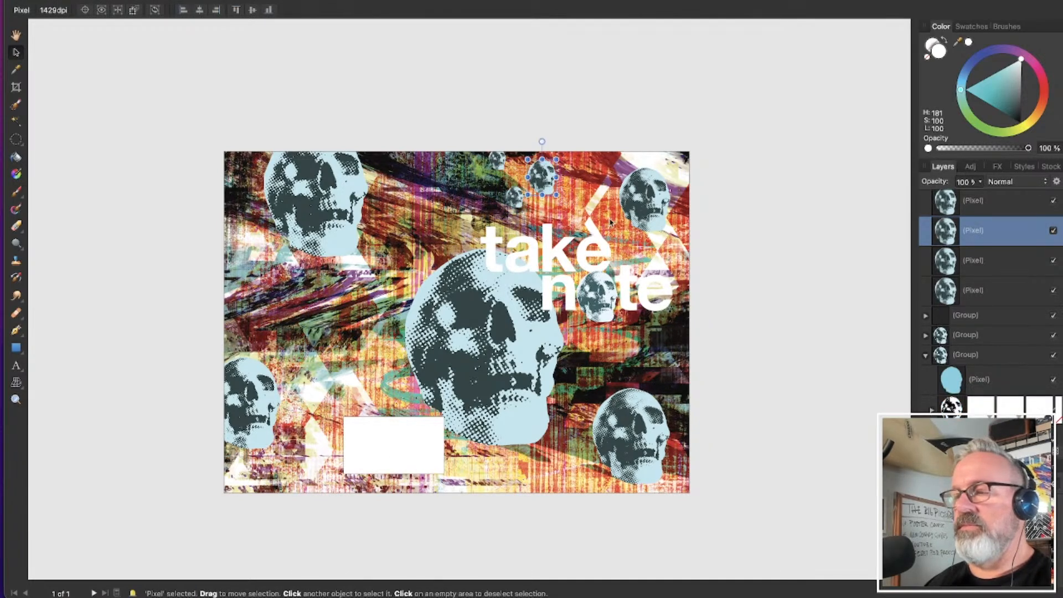
left_click(644, 199)
mouse_move(644, 200)
left_mouse_down()
mouse_move(326, 317)
mouse_move(315, 326)
mouse_move(339, 349)
left_mouse_up()
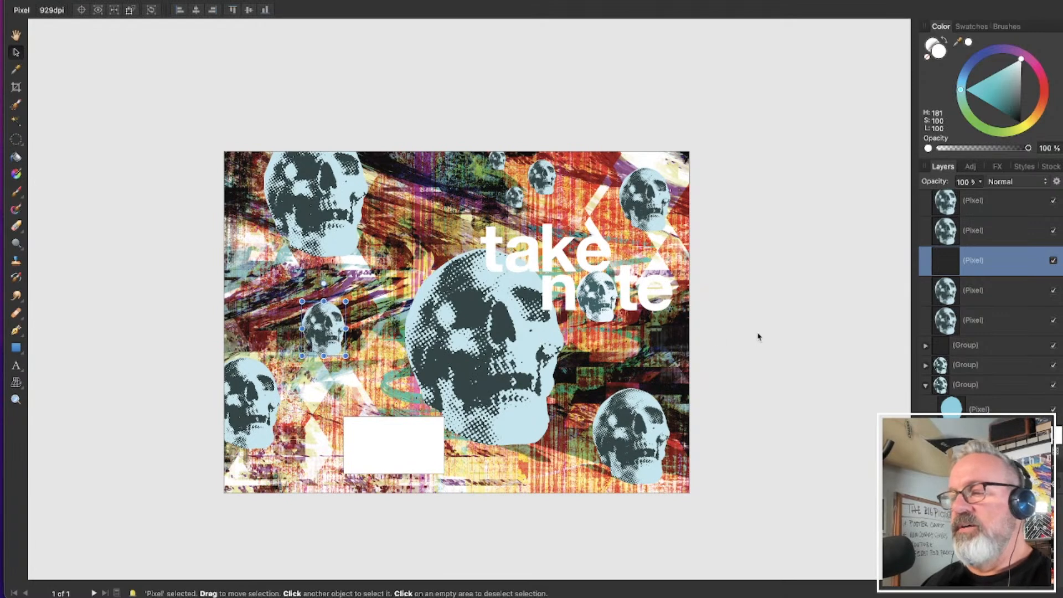
left_click(768, 336)
Nudge the large central skull slightly left and the front cover's lower-right skull slightly down
left_click(519, 381)
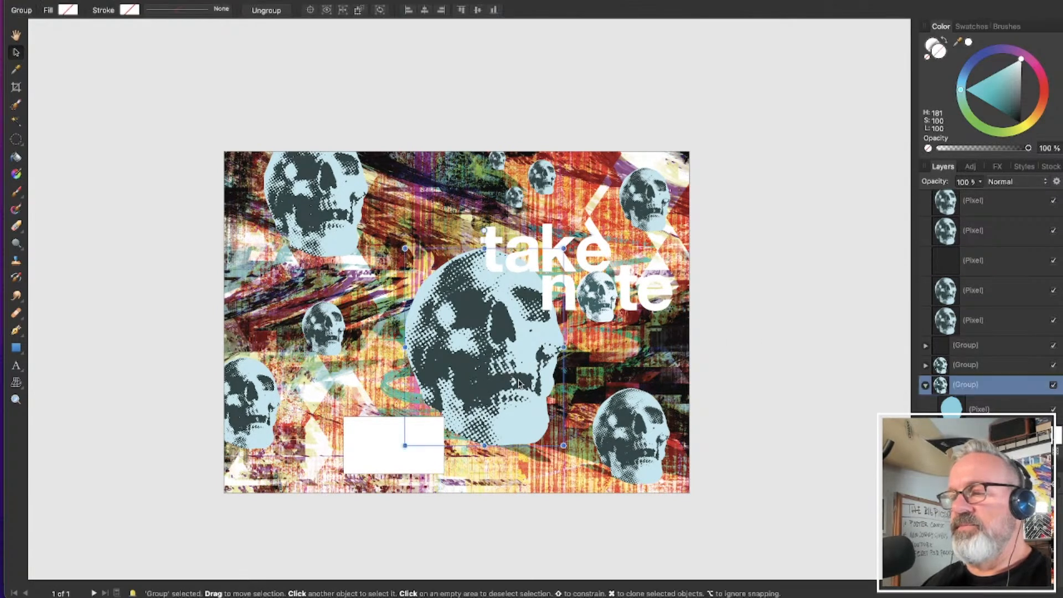
left_click_drag(519, 382, 516, 380)
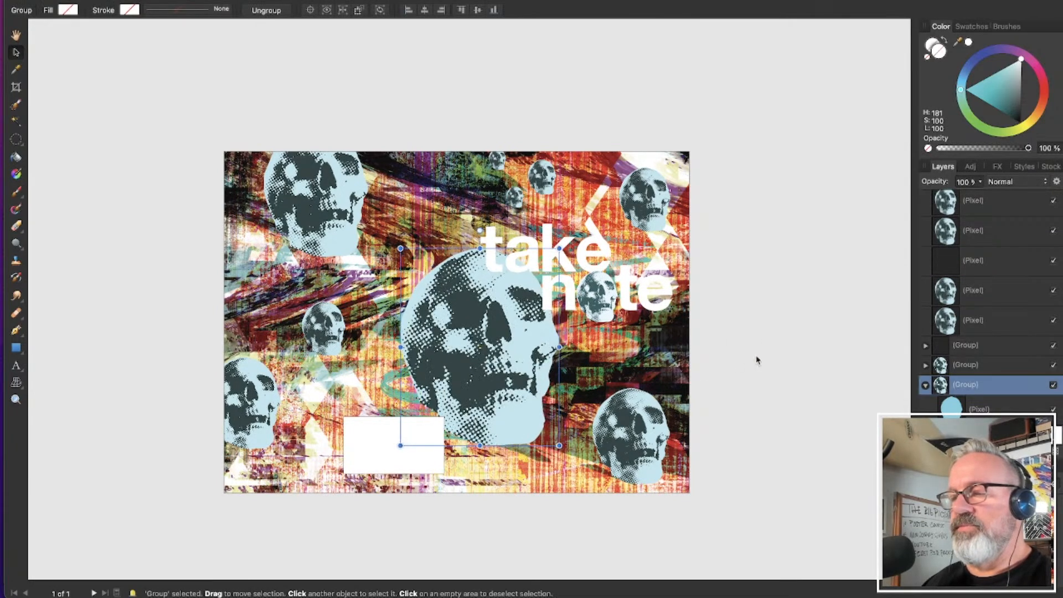
left_click(758, 360)
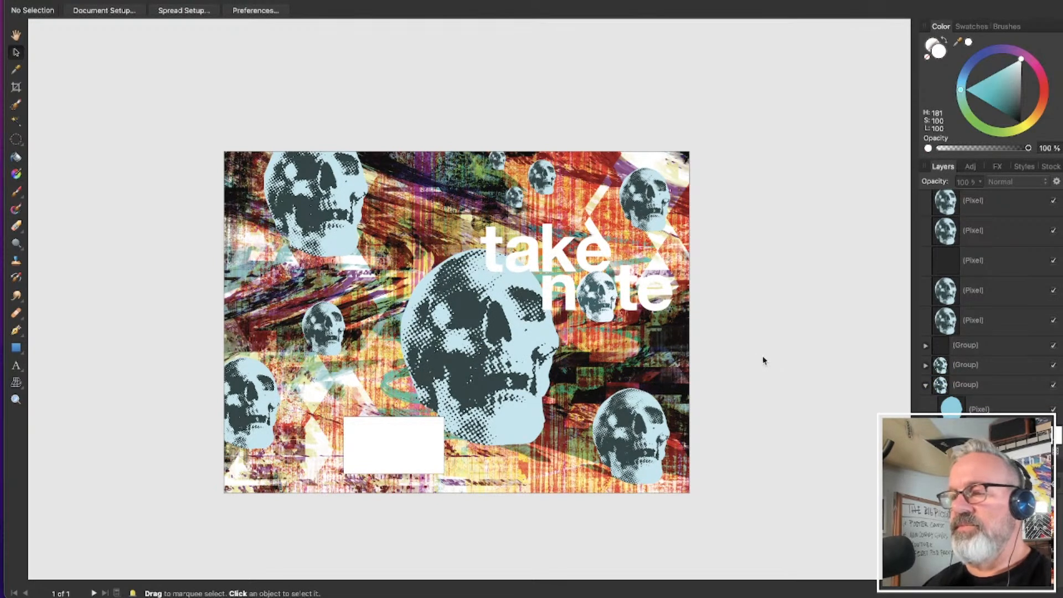
left_click(652, 396)
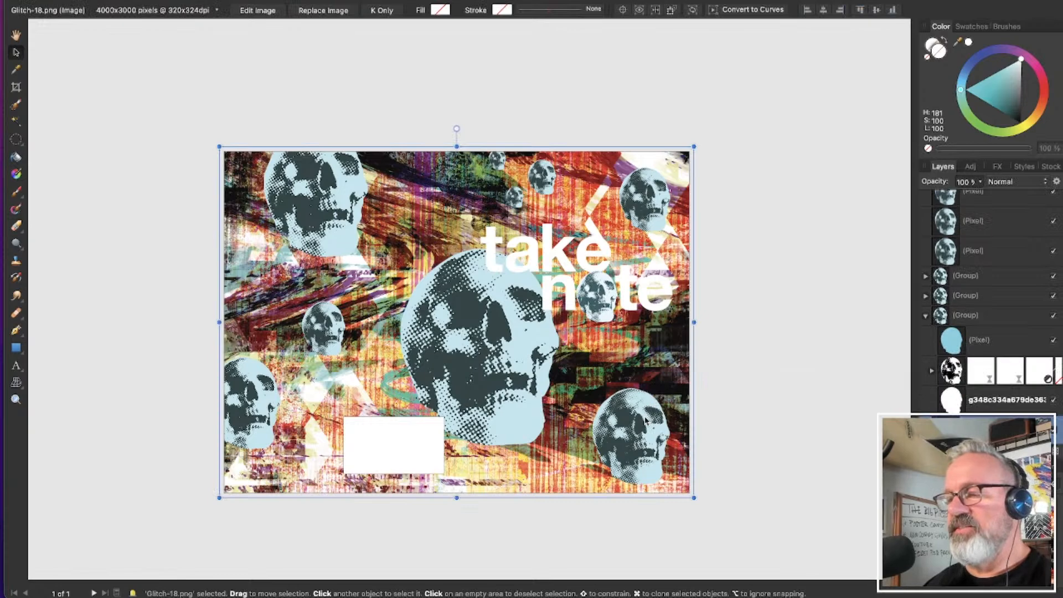
left_click(644, 433)
left_click_drag(639, 443, 640, 449)
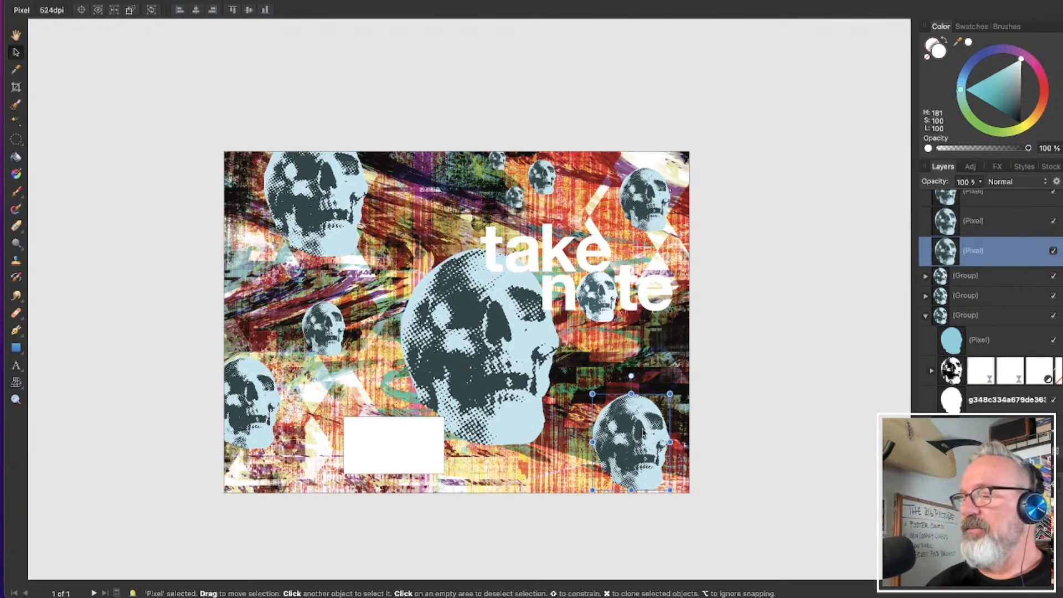
Burn the bright triangle above the last "e" of "note" on the Glitch-18.png background, using a 522.5 px brush and the Highlights tonal range
left_click(1004, 431)
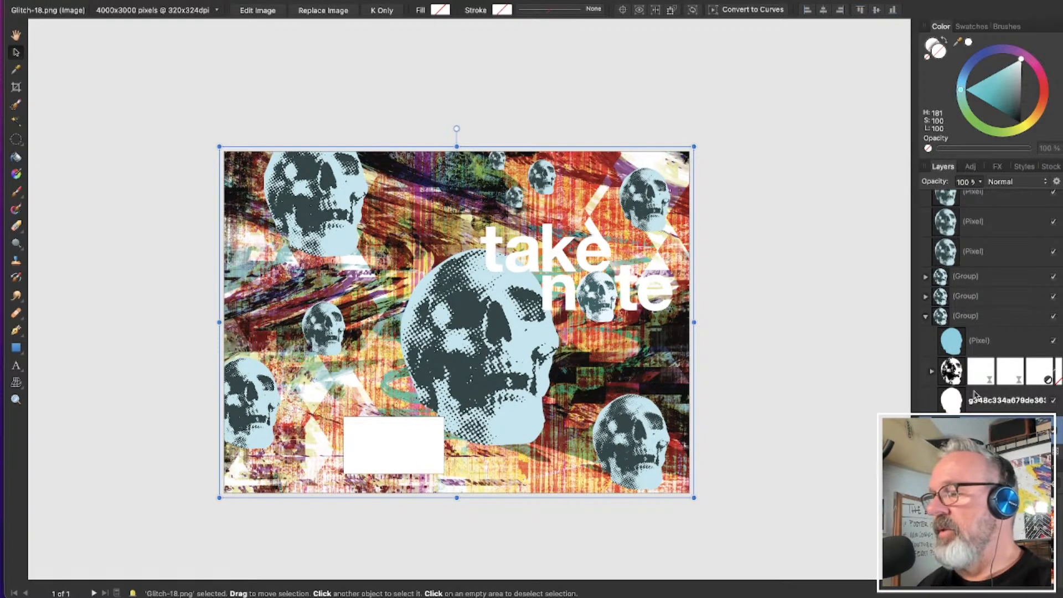
scroll(719, 349, "up", 5)
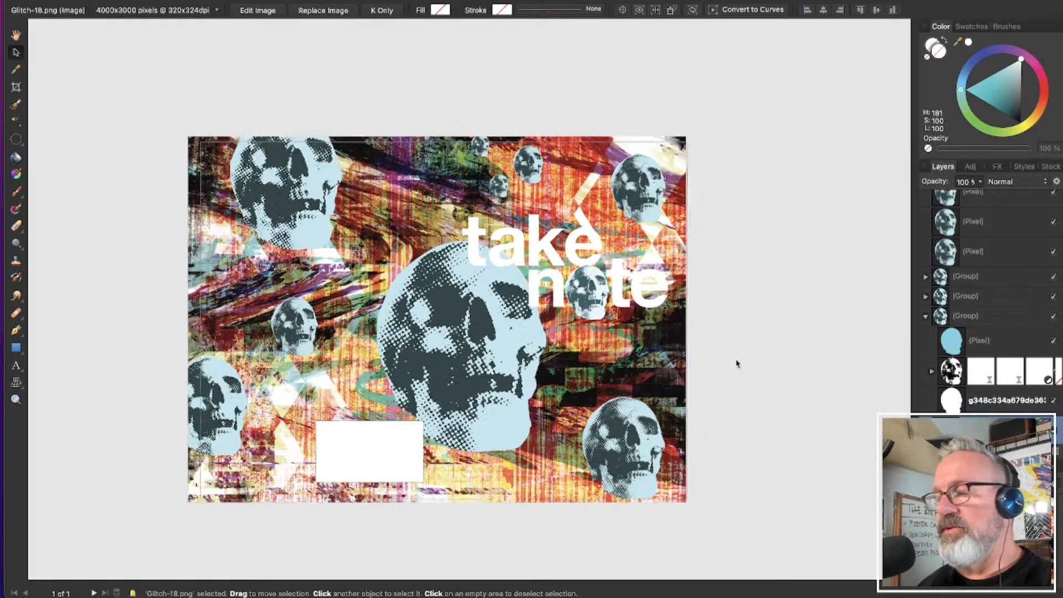
scroll(507, 209, "up", 3)
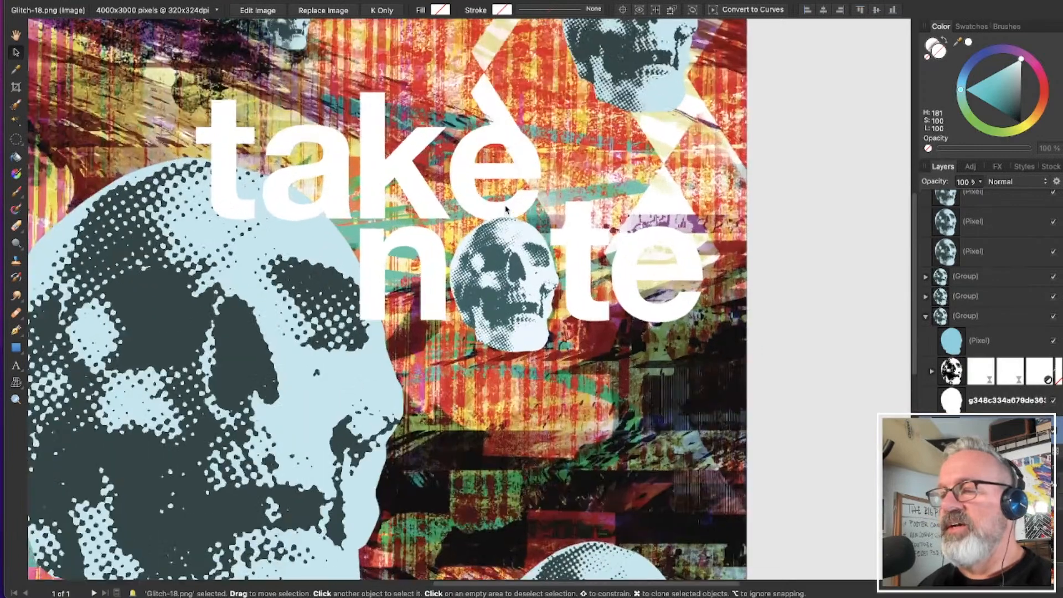
left_click(17, 251)
left_click(42, 262)
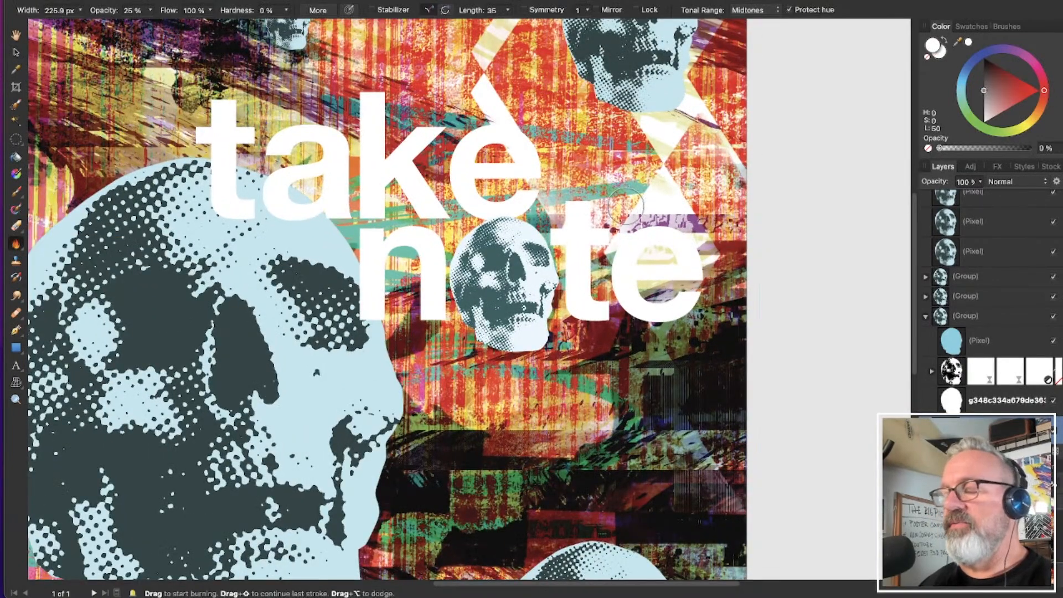
key("bracketright")
key("bracketright")
key("bracketright")
key("bracketright")
key("bracketright")
key("bracketright")
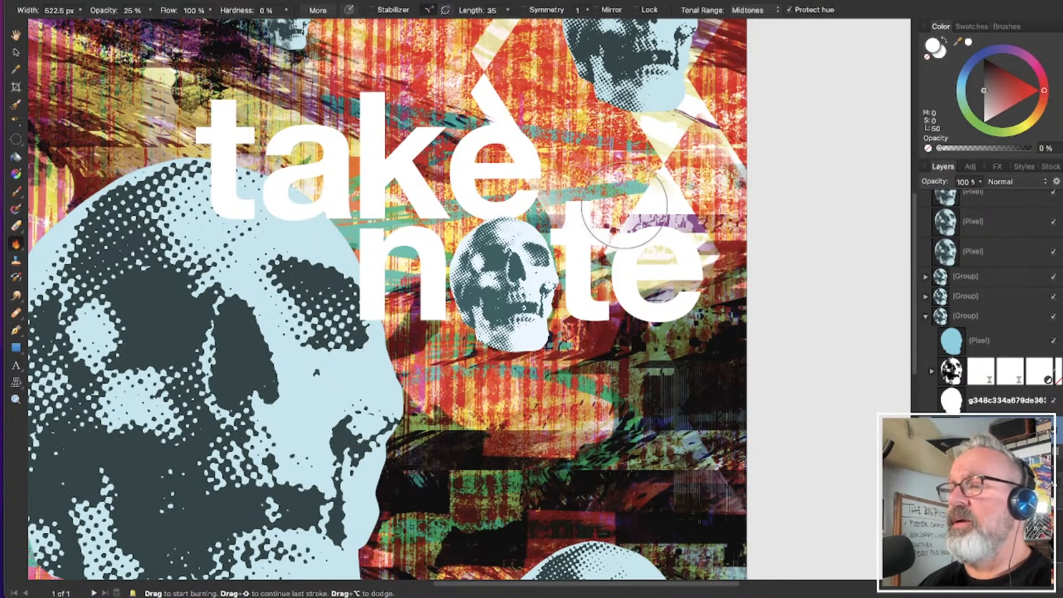
left_click(752, 10)
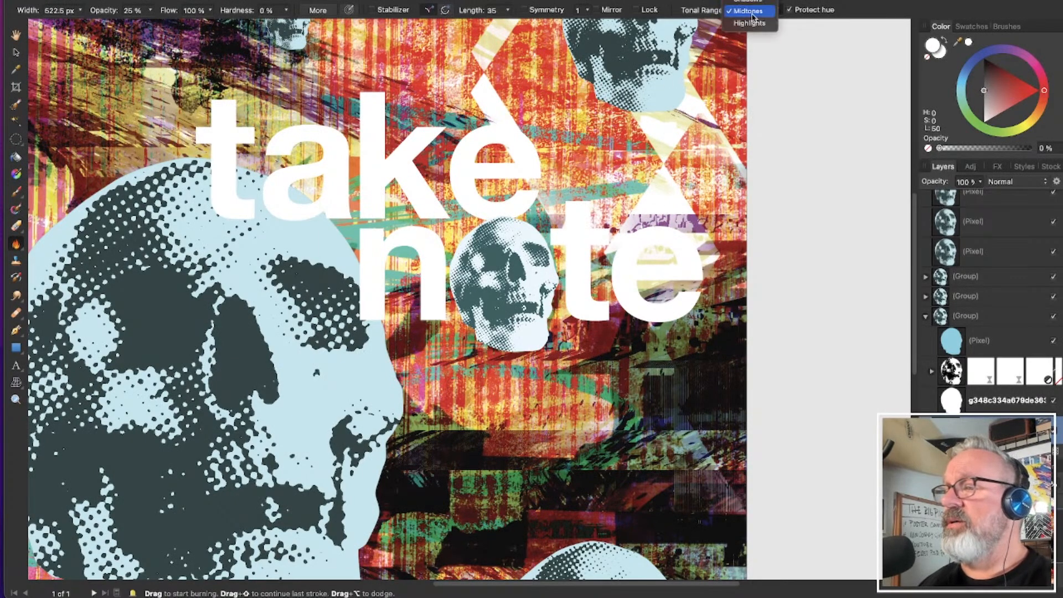
left_click(759, 23)
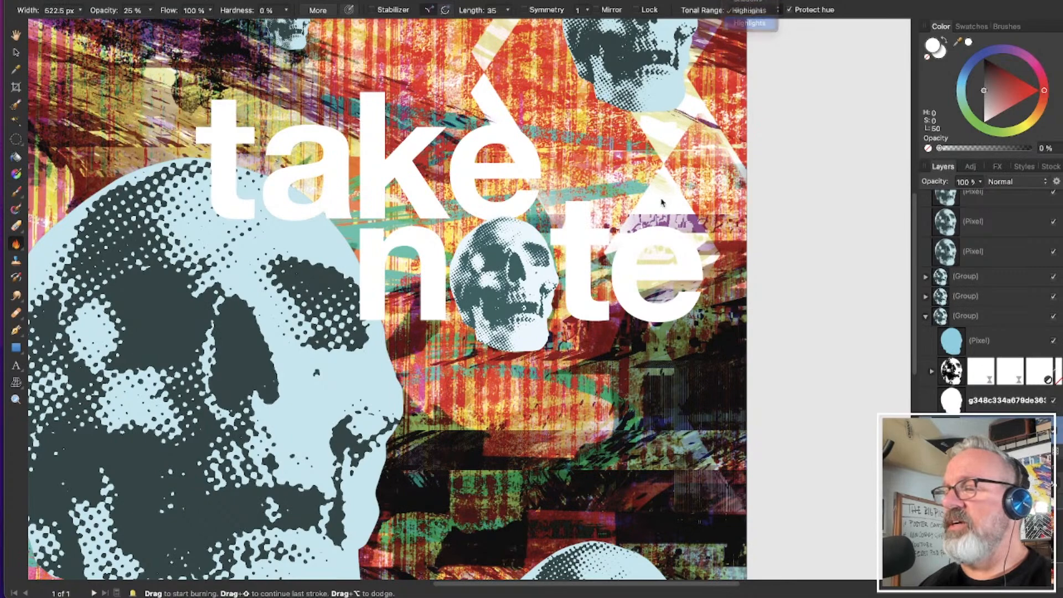
left_click(700, 182)
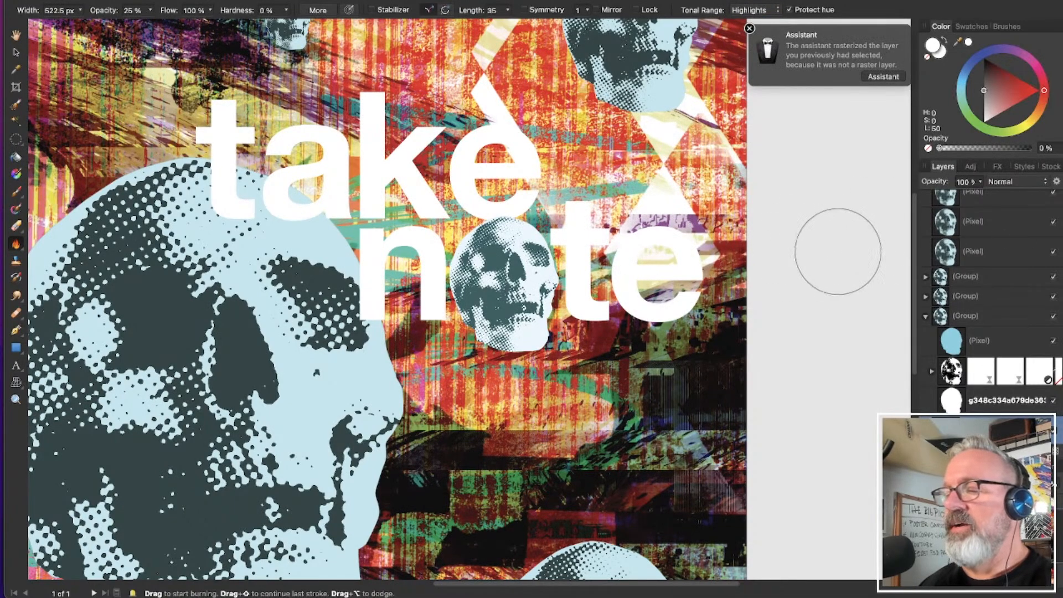
Draw a tall white diamond with the Diamond Tool and move it over the last "e" of "note", its upper point meeting the light triangle's tip
scroll(846, 276, "up", 3)
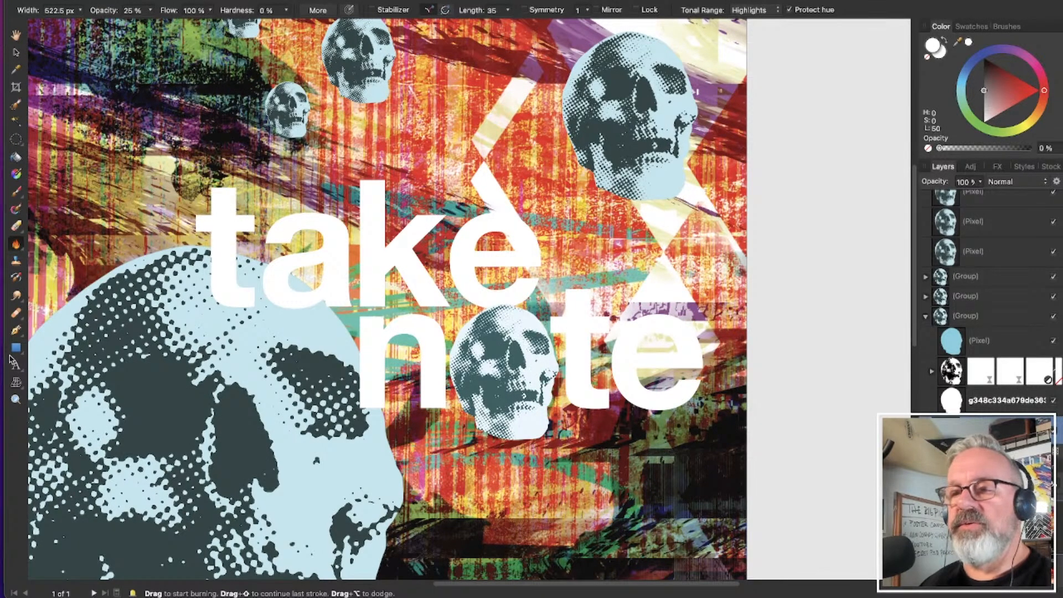
left_click(16, 348)
left_click_drag(18, 359, 94, 381)
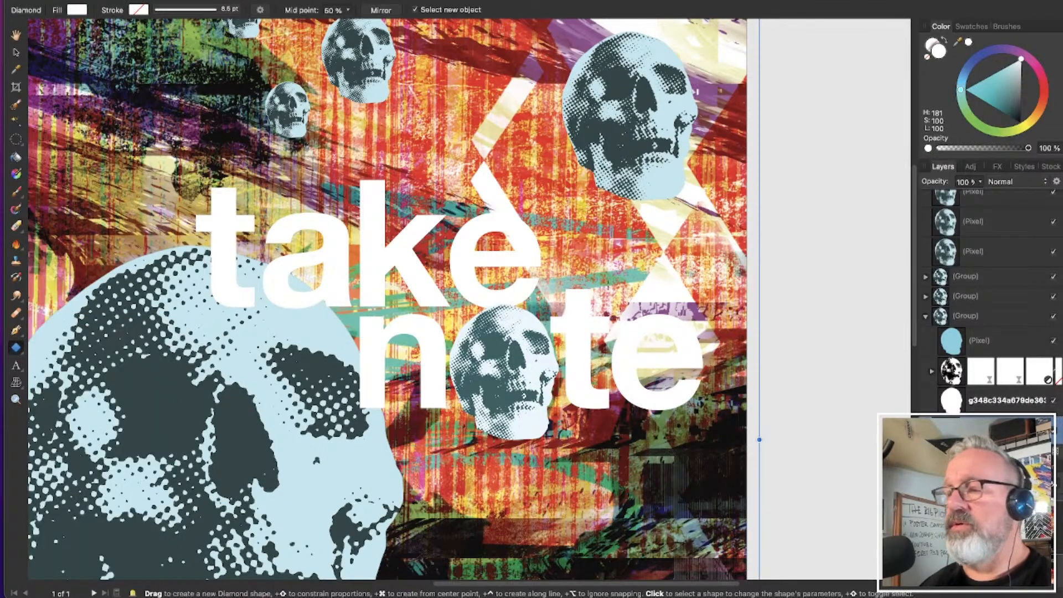
scroll(680, 275, "up", 5)
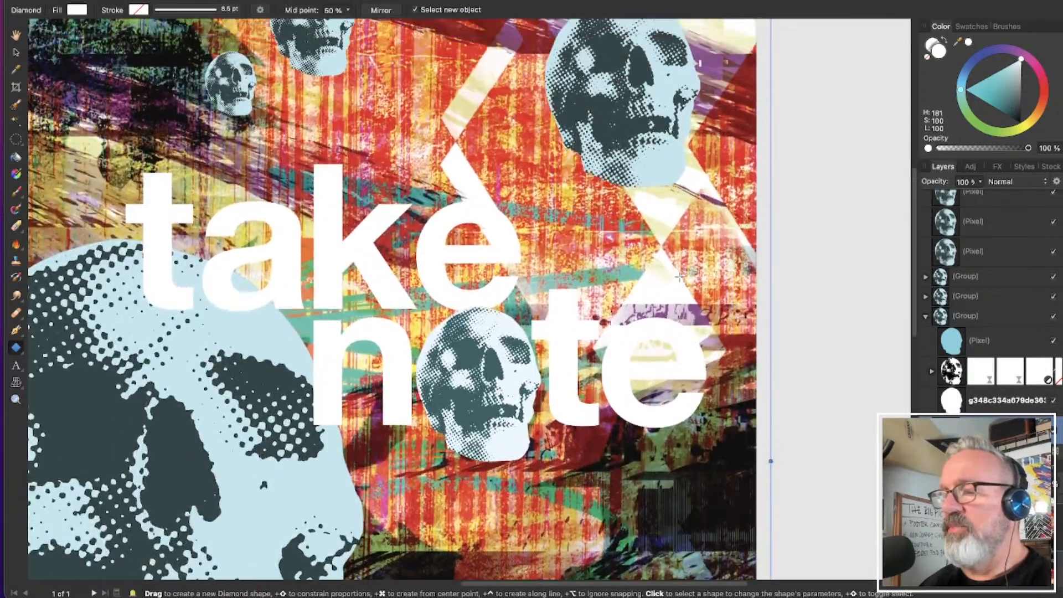
scroll(702, 307, "up", 3)
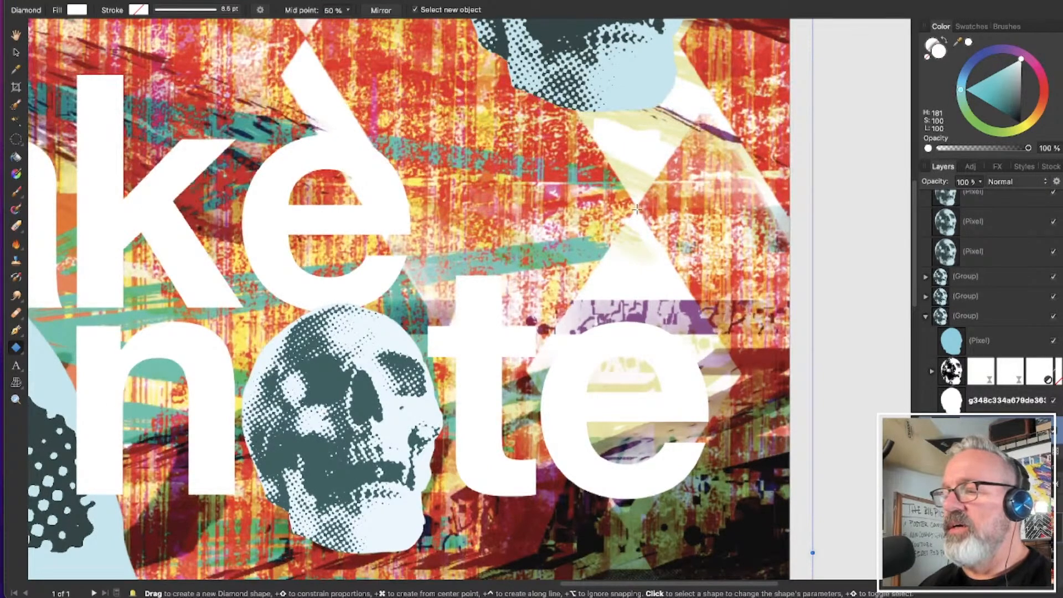
left_click_drag(637, 208, 770, 550)
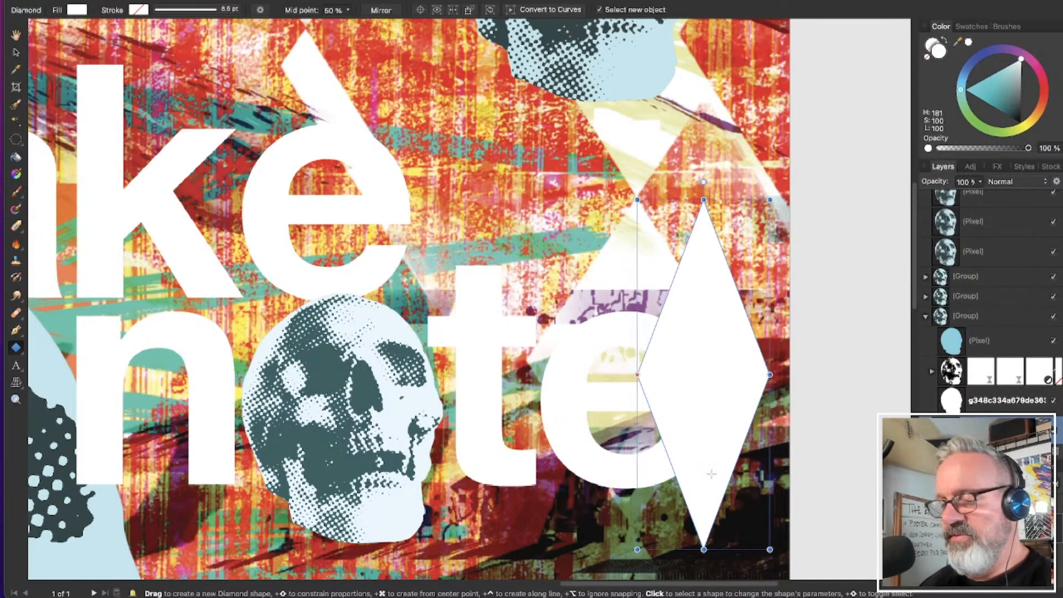
key("v")
left_click_drag(728, 443, 662, 444)
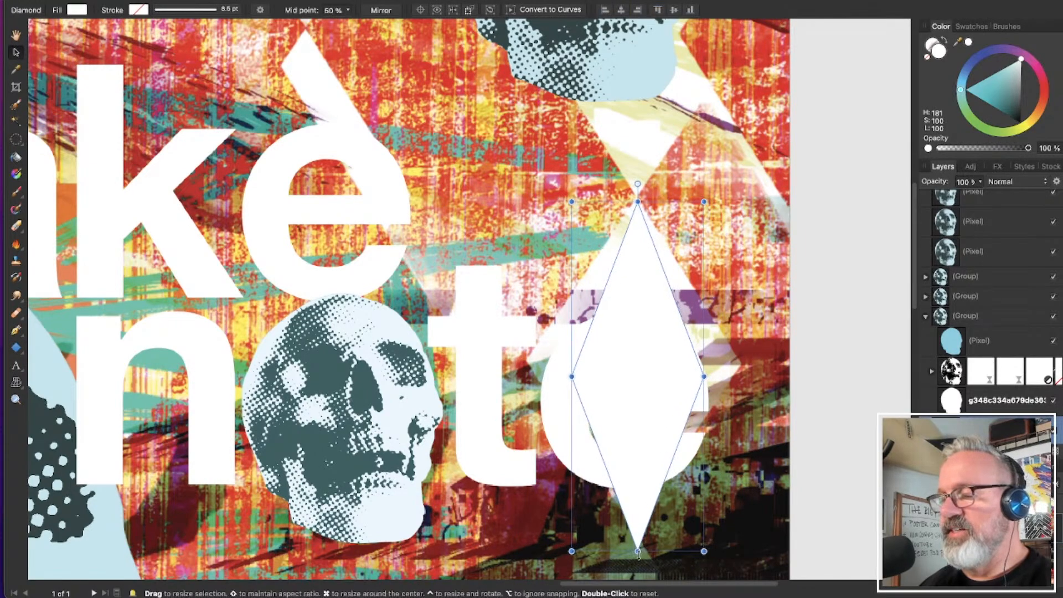
Widen and shorten the white diamond so it covers the light diamond-shaped area of the background behind the "e"
left_click_drag(638, 550, 639, 515)
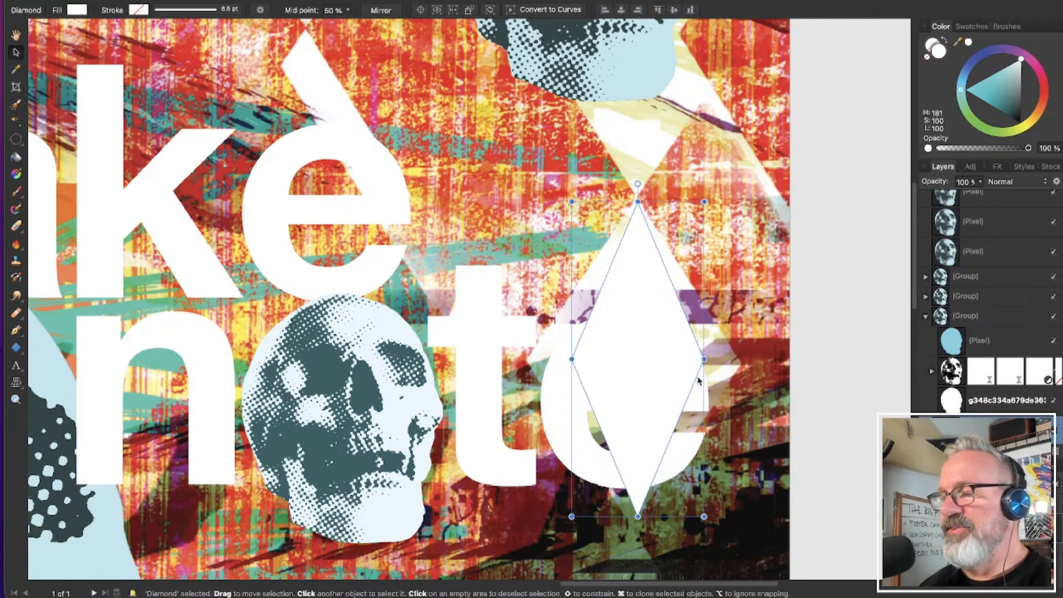
left_click_drag(704, 358, 735, 363)
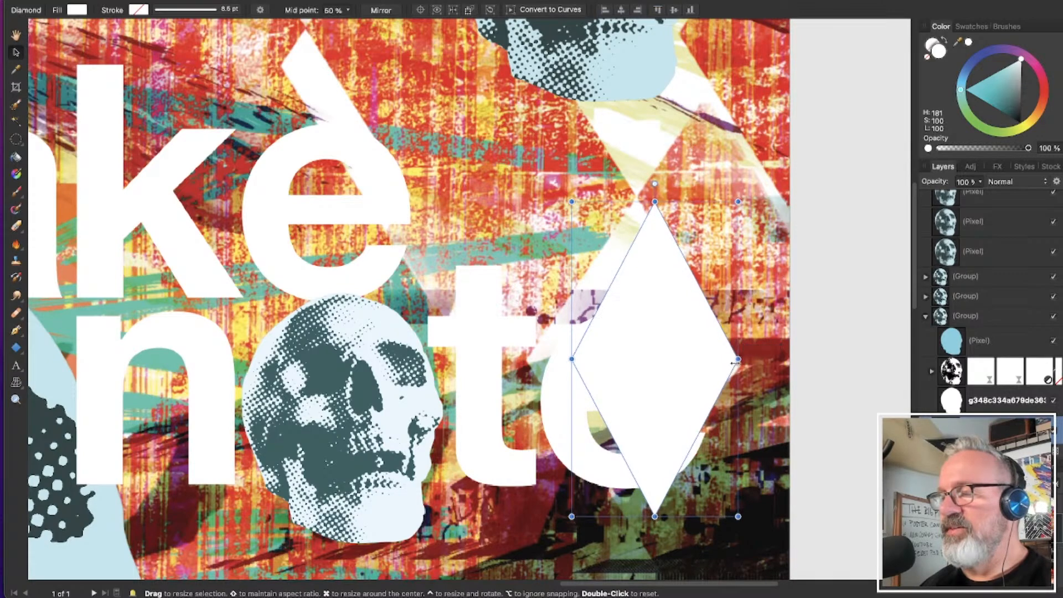
left_click_drag(571, 358, 526, 360)
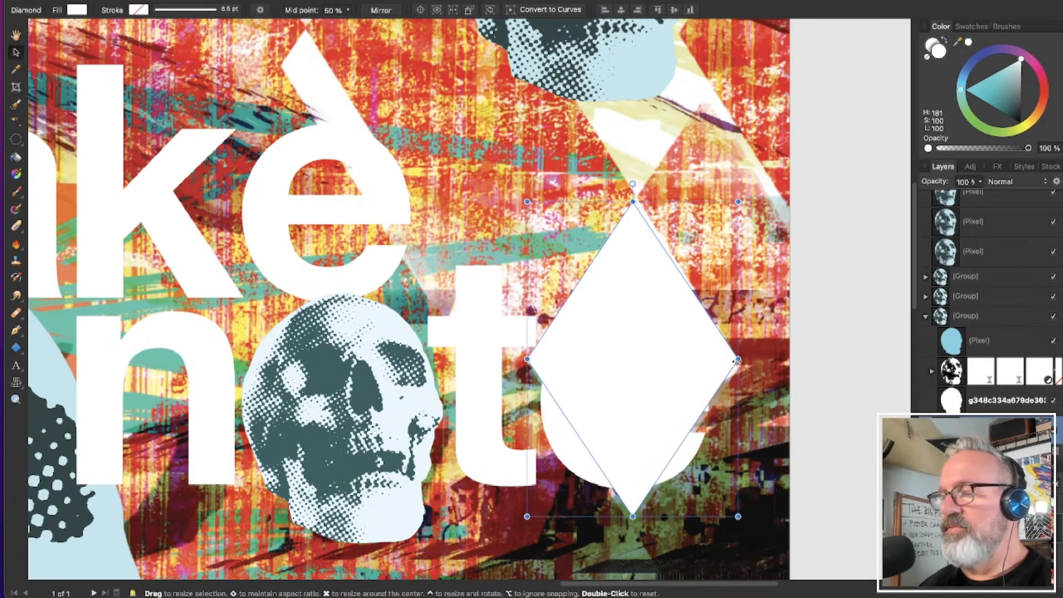
left_click_drag(739, 360, 742, 360)
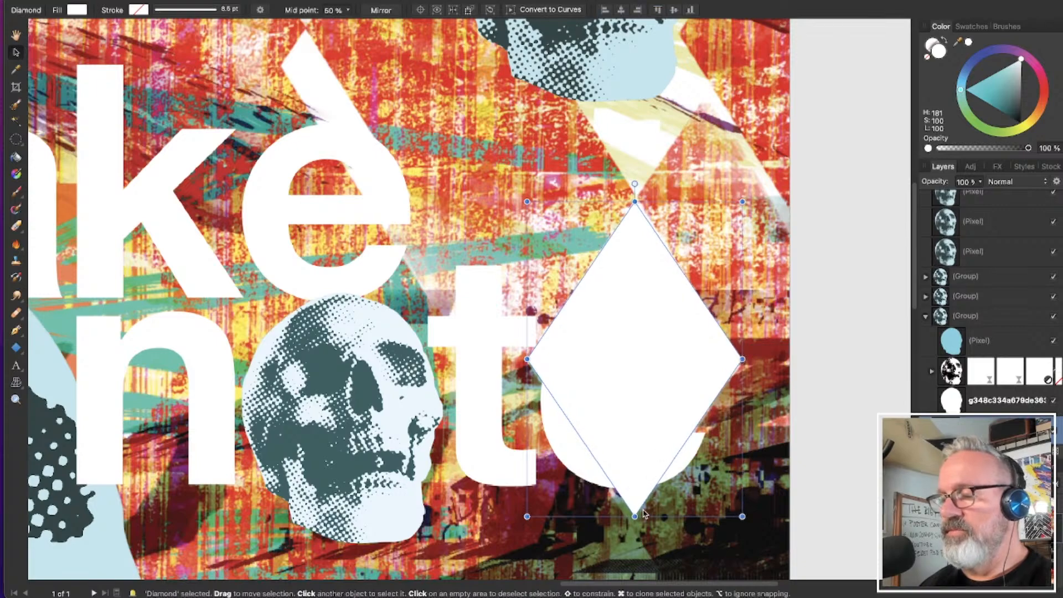
left_click_drag(635, 517, 635, 524)
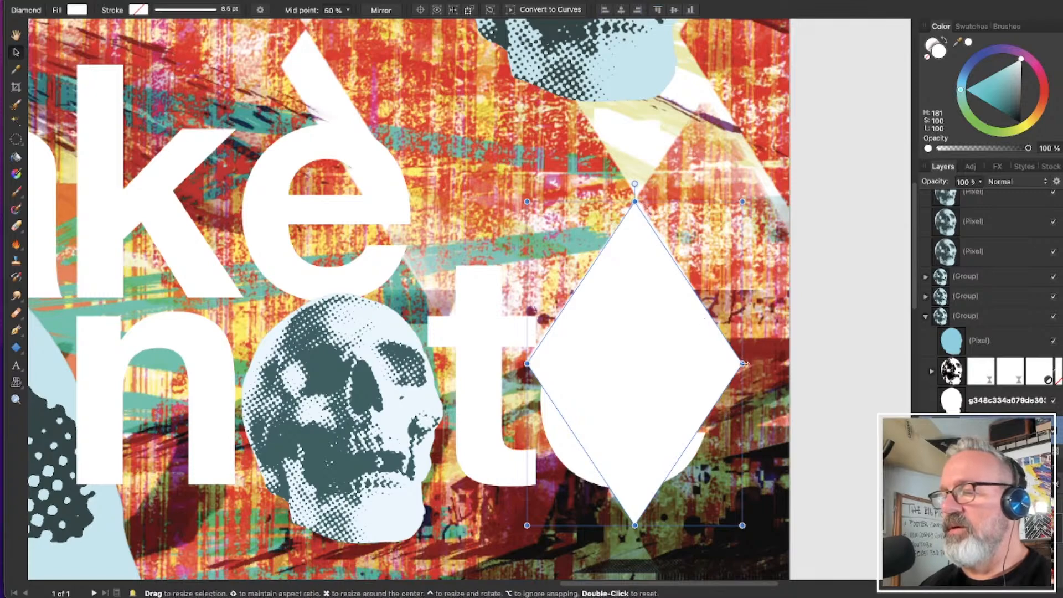
Widen the white diamond slightly and move it onto the dark background area beside the front cover's lower-right skull
left_click_drag(742, 364, 755, 363)
left_click_drag(655, 347, 434, 264)
scroll(433, 264, "up", 2)
scroll(434, 264, "up", 4)
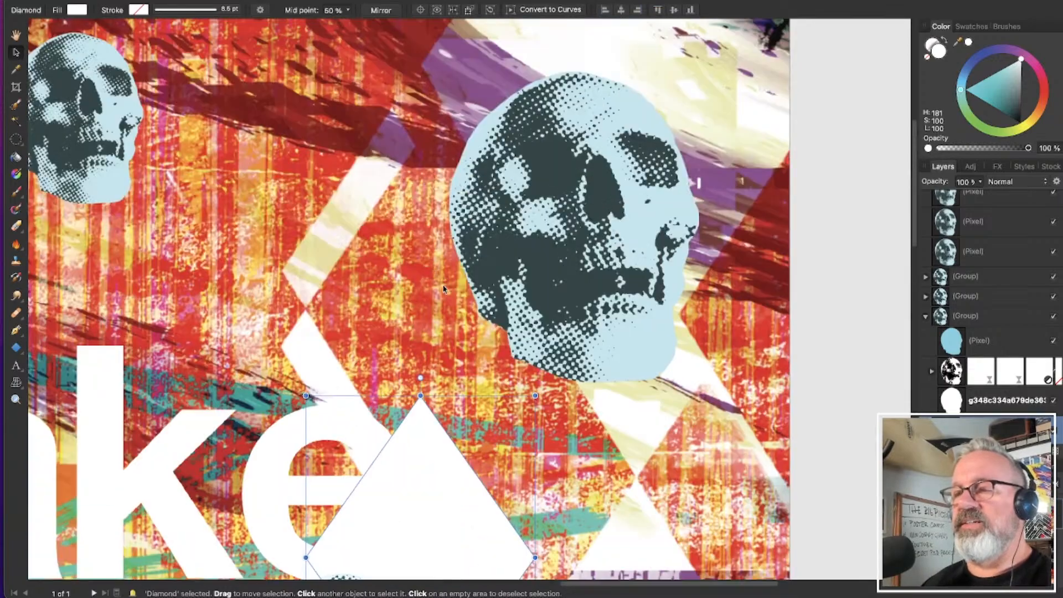
scroll(470, 337, "down", 2)
left_click_drag(426, 432, 228, 174)
scroll(227, 173, "down", 3)
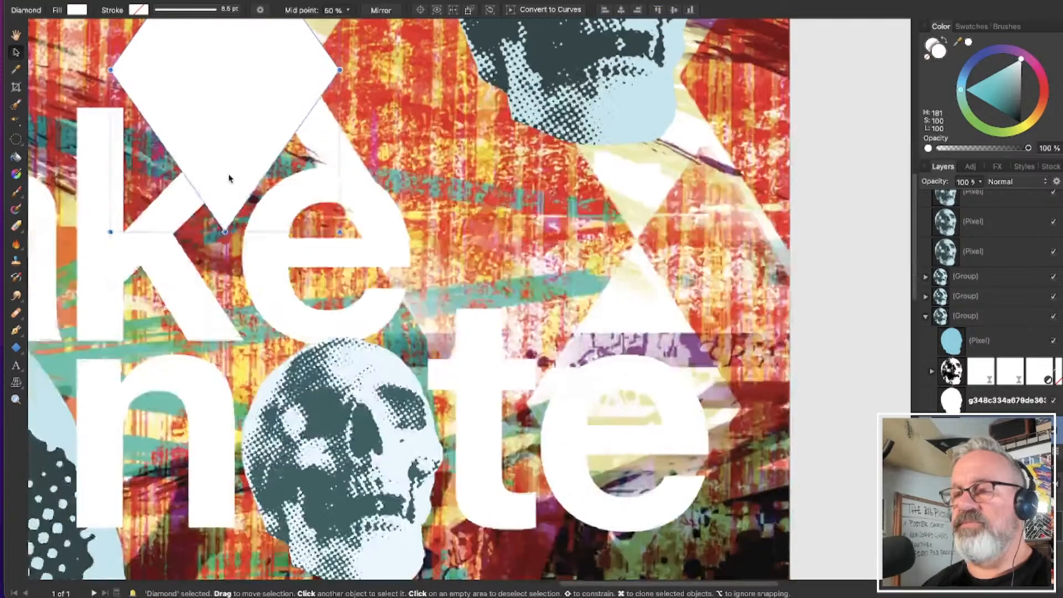
scroll(228, 174, "down", 3)
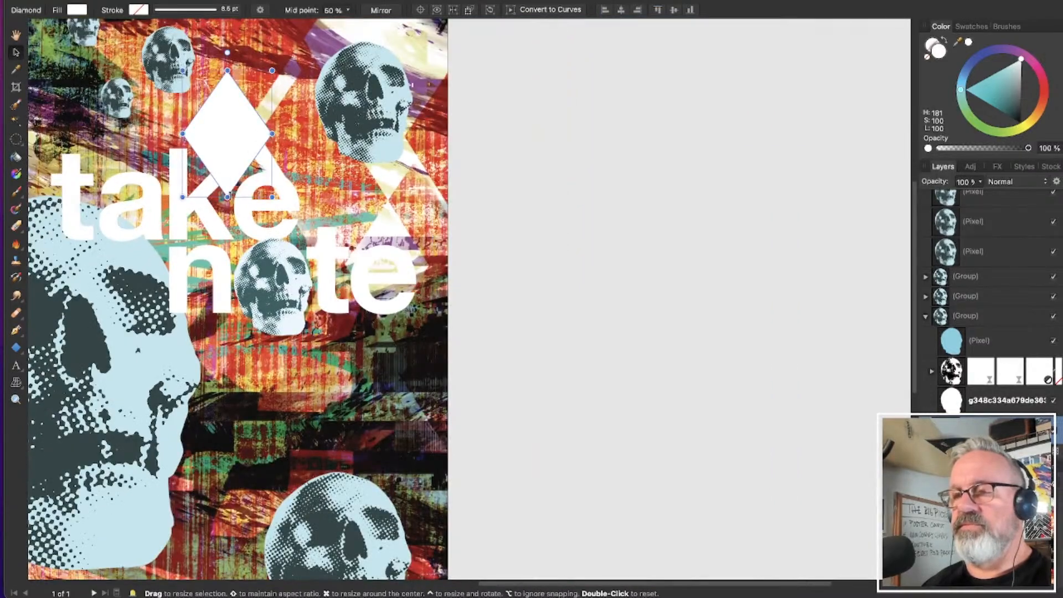
left_click_drag(241, 141, 250, 482)
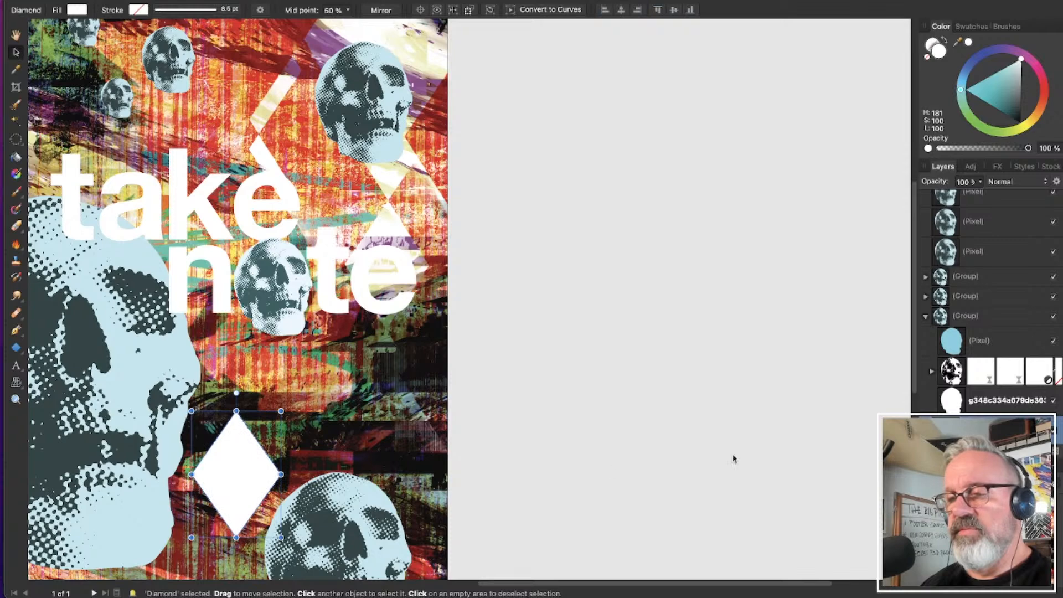
Copy the diamond-shaped selection of the Glitch-18.png background onto its own layer and hide the white diamond
scroll(1017, 326, "down", 1)
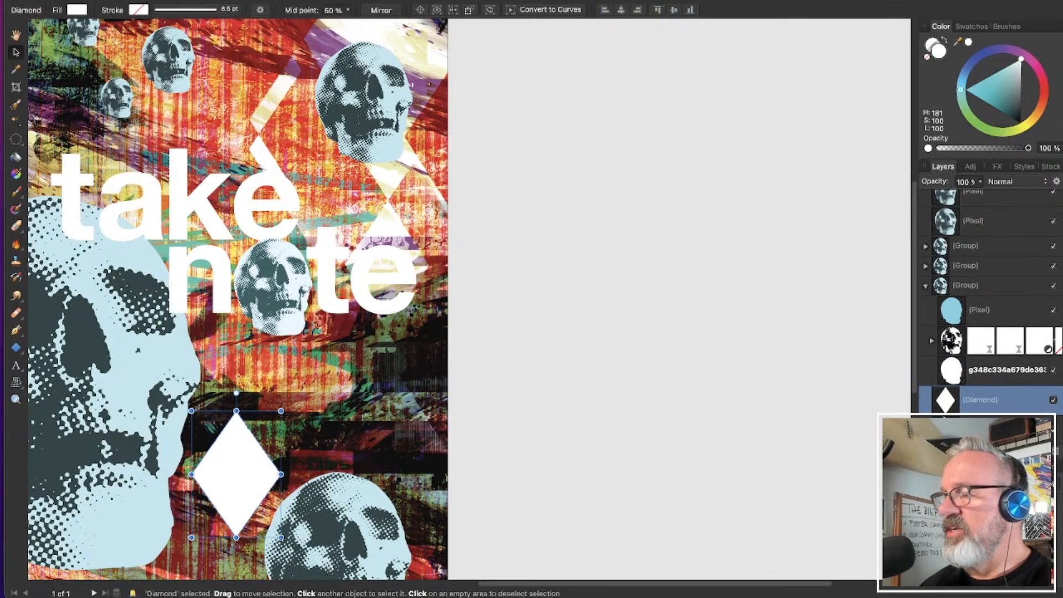
left_click(983, 430)
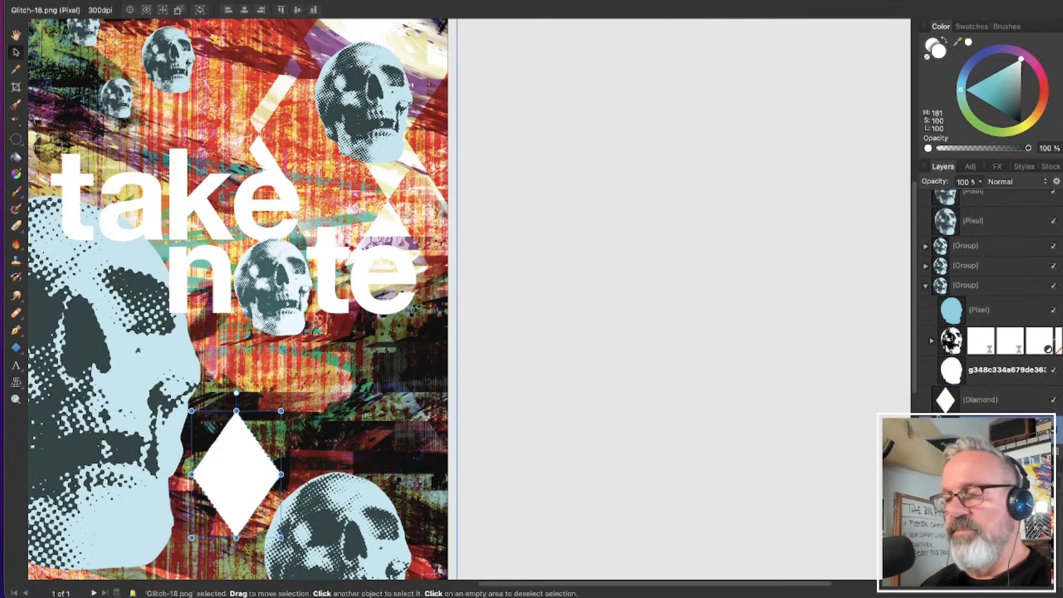
left_click(803, 354)
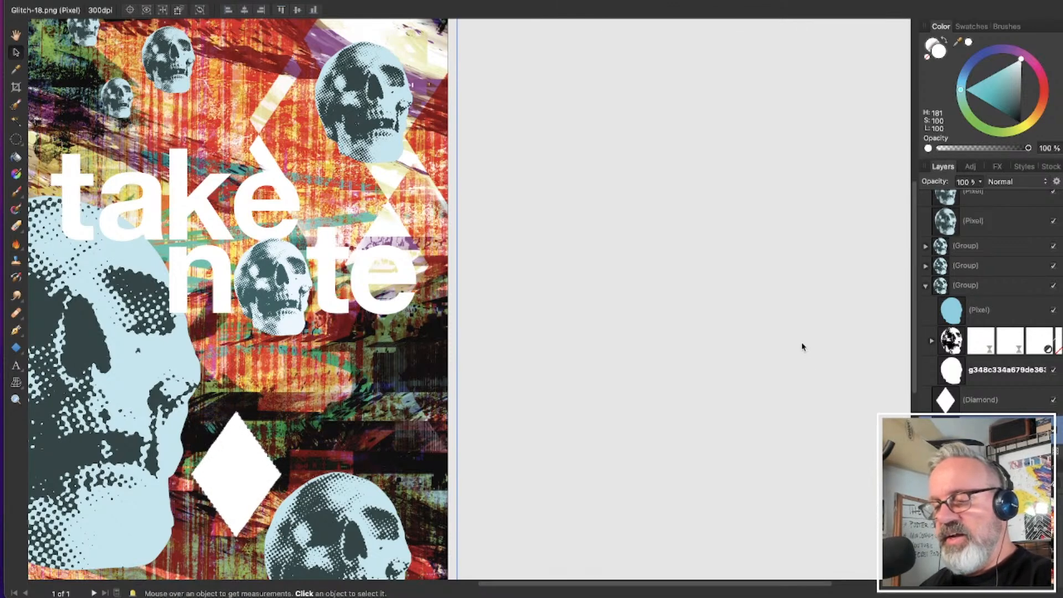
key("super+j")
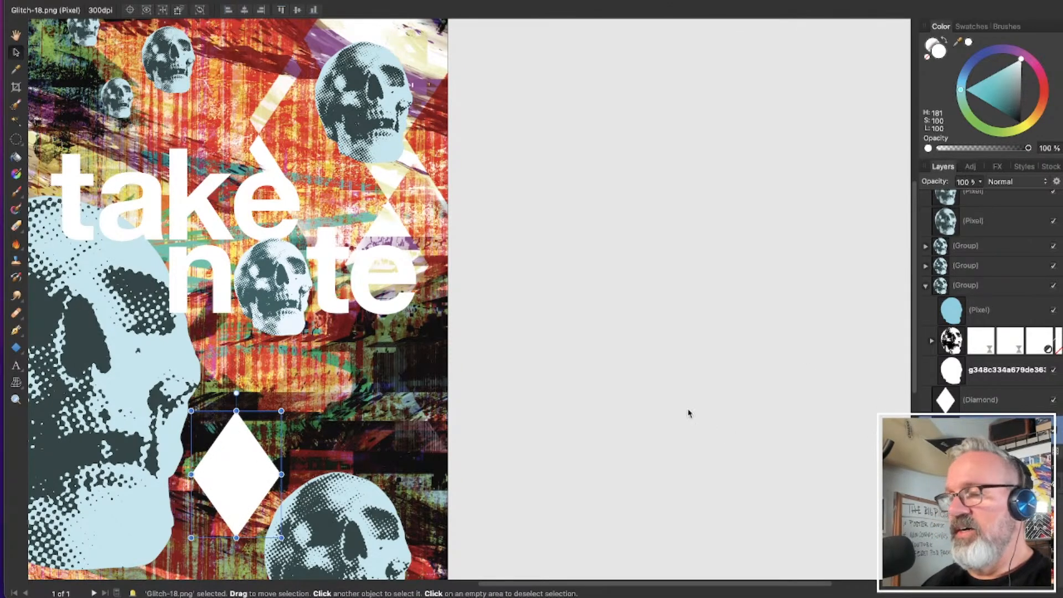
left_click(1053, 399)
Move the dark diamond patch over the light diamond area behind the last "e" of "note" and enlarge it slightly from its centre
left_click_drag(229, 499, 380, 325)
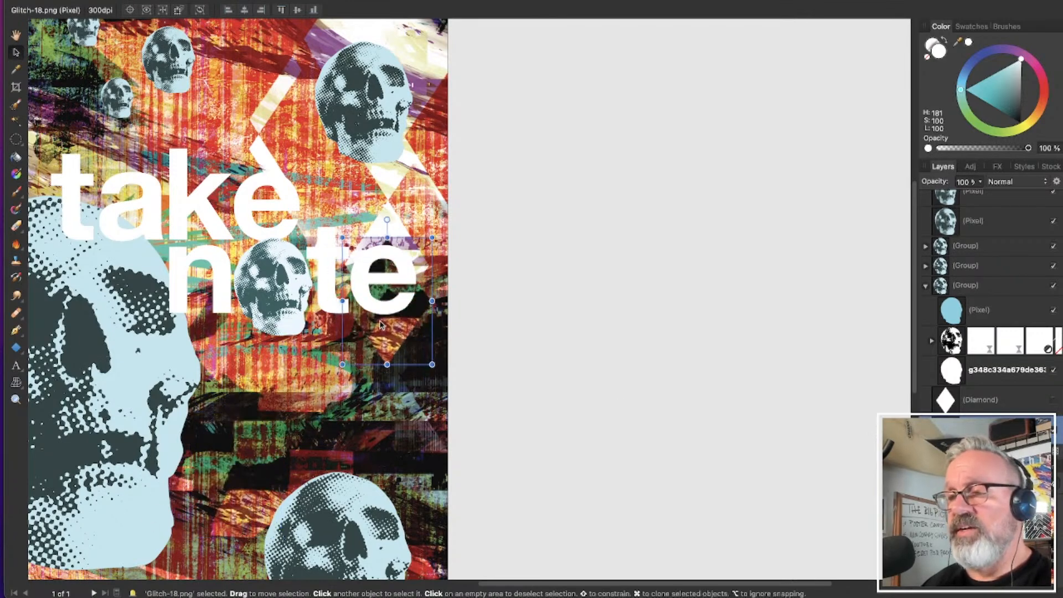
scroll(380, 325, "up", 3)
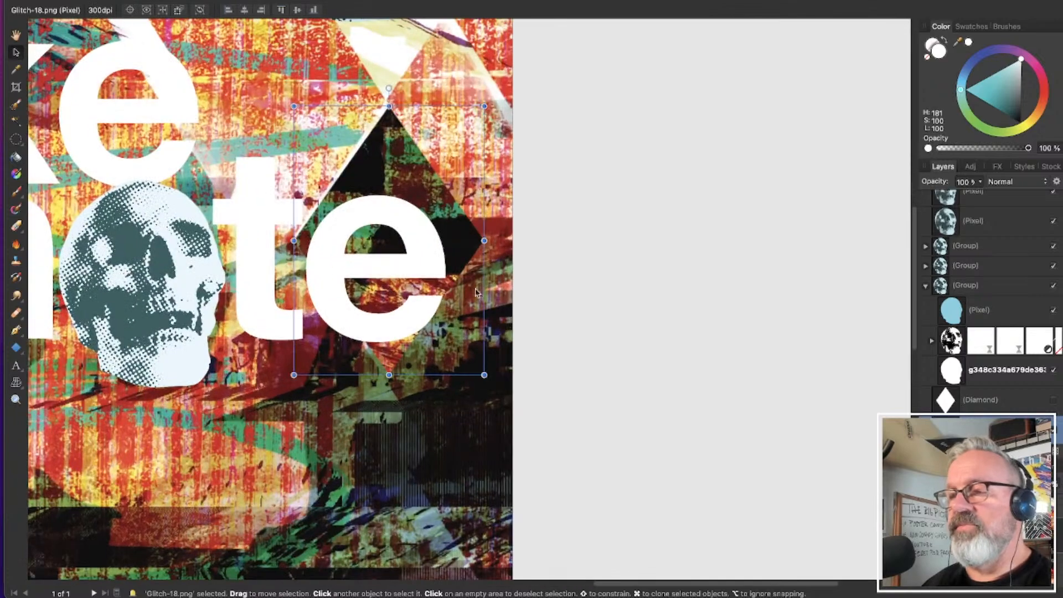
left_click_drag(484, 376, 490, 382)
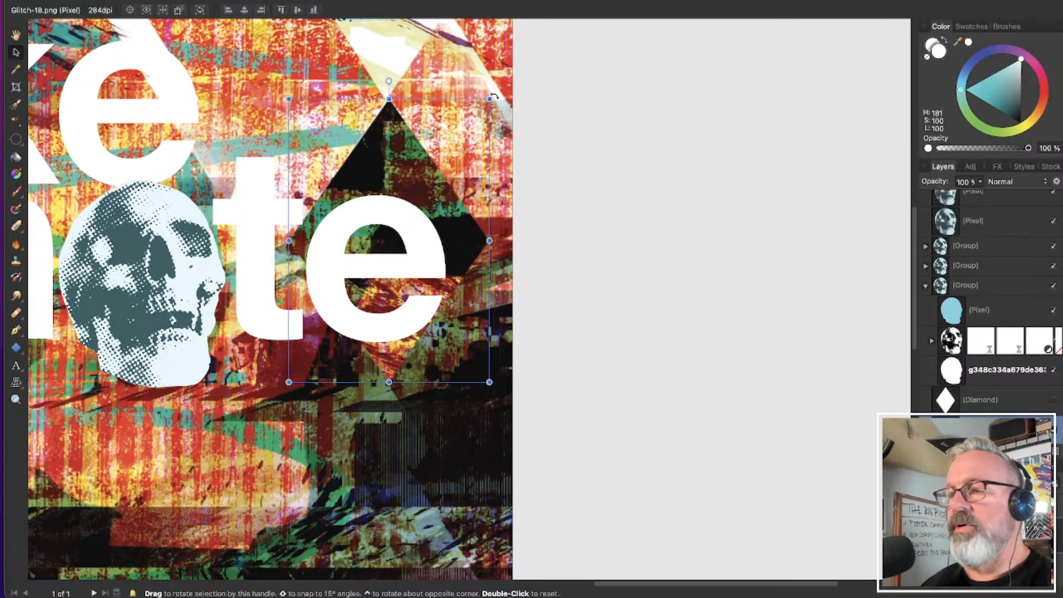
left_click_drag(512, 113, 481, 99)
scroll(569, 331, "up", 2)
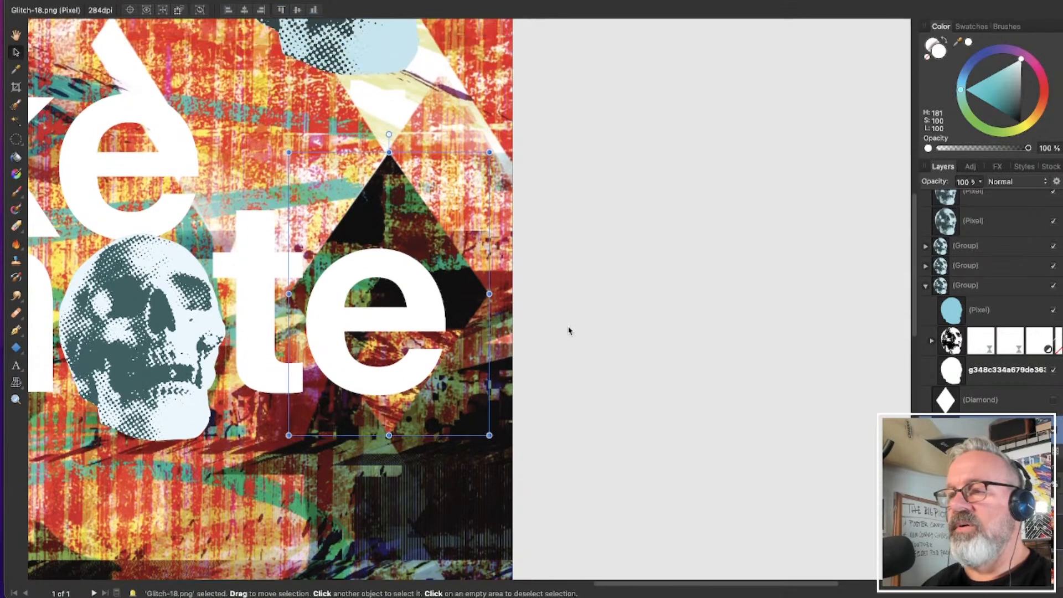
scroll(569, 331, "down", 2)
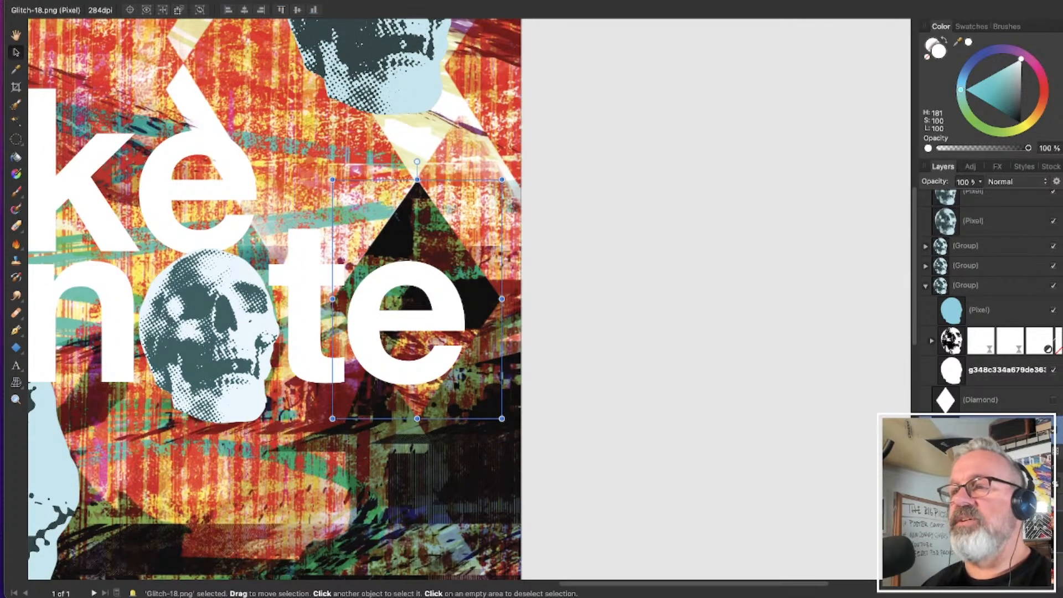
left_click(357, 0)
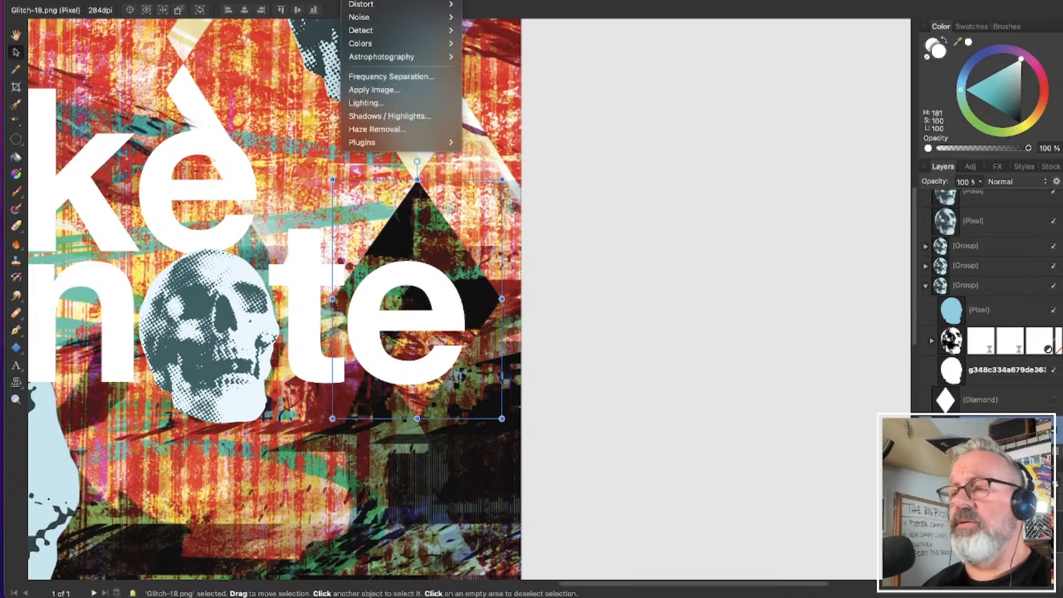
left_click(645, 310)
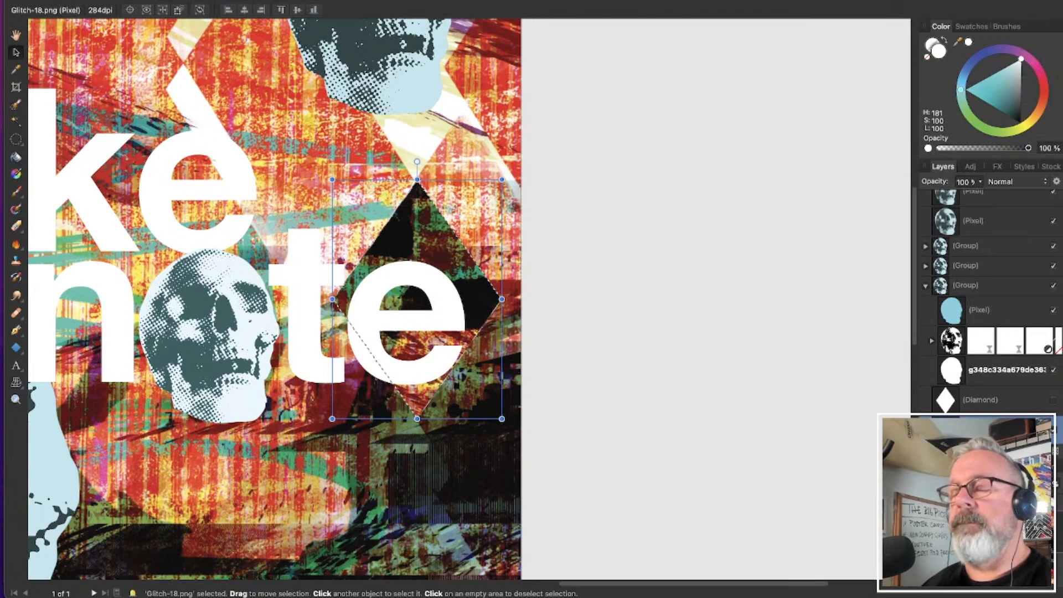
Group the dark diamond patch with the Glitch-18.png background and rasterize the group into a single pixel layer, clearing the selection
scroll(967, 382, "down", 2)
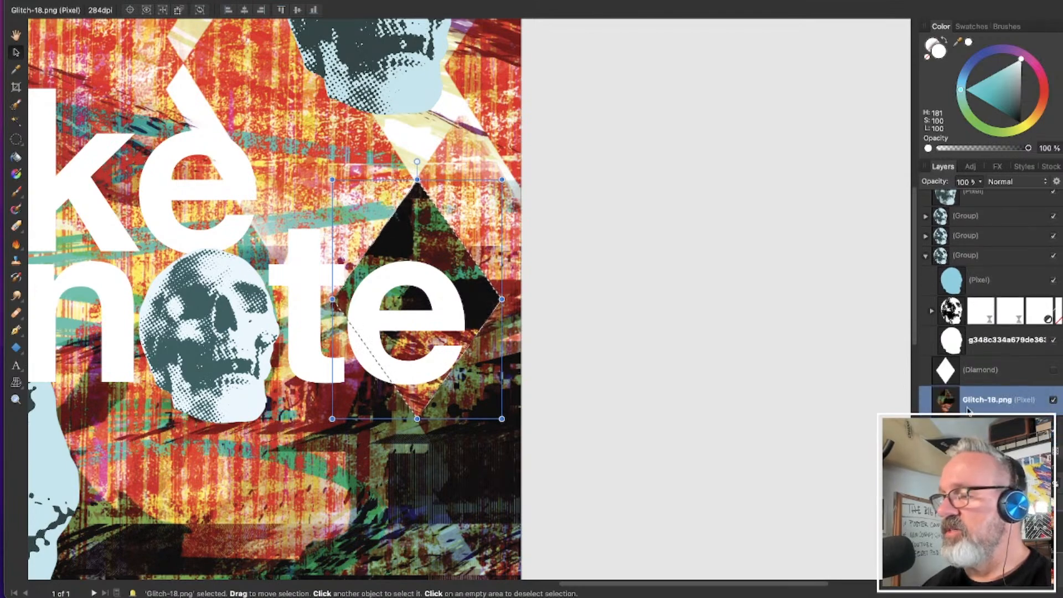
left_click(986, 430, "shift")
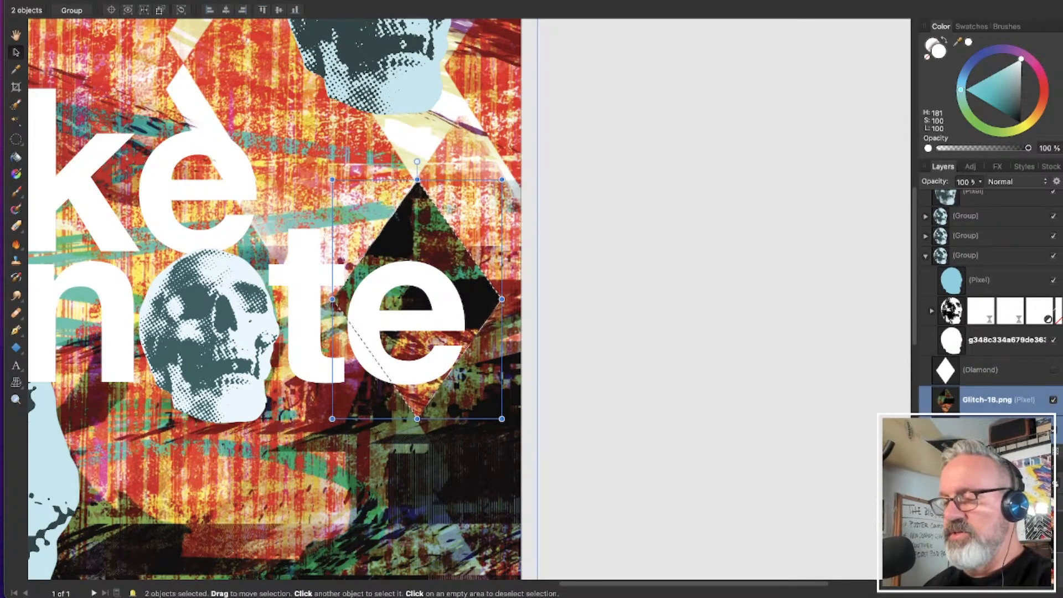
key("super+g")
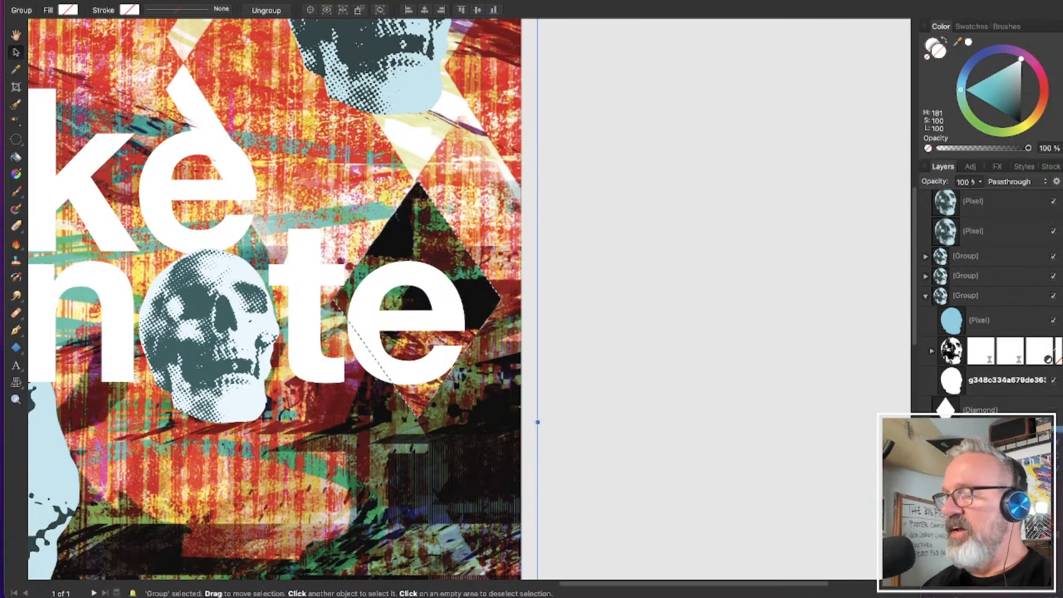
right_click(925, 368)
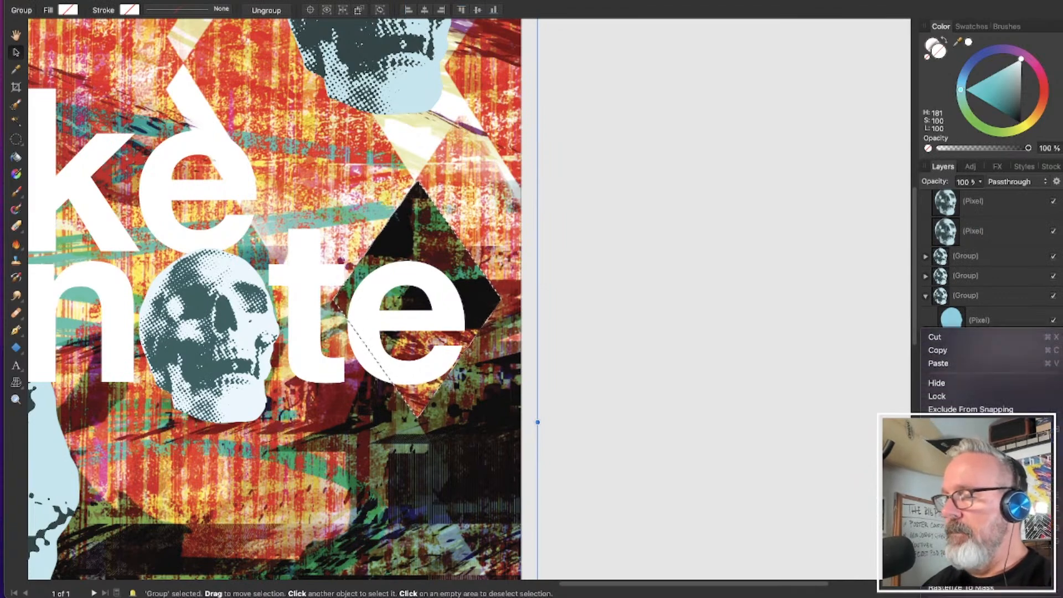
left_click(968, 535)
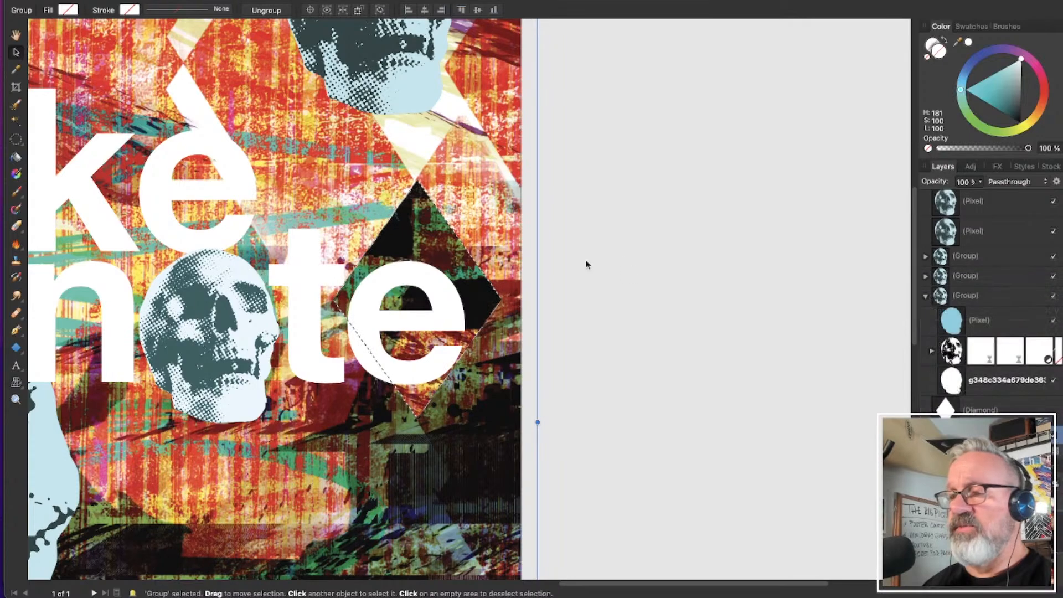
key("super+d")
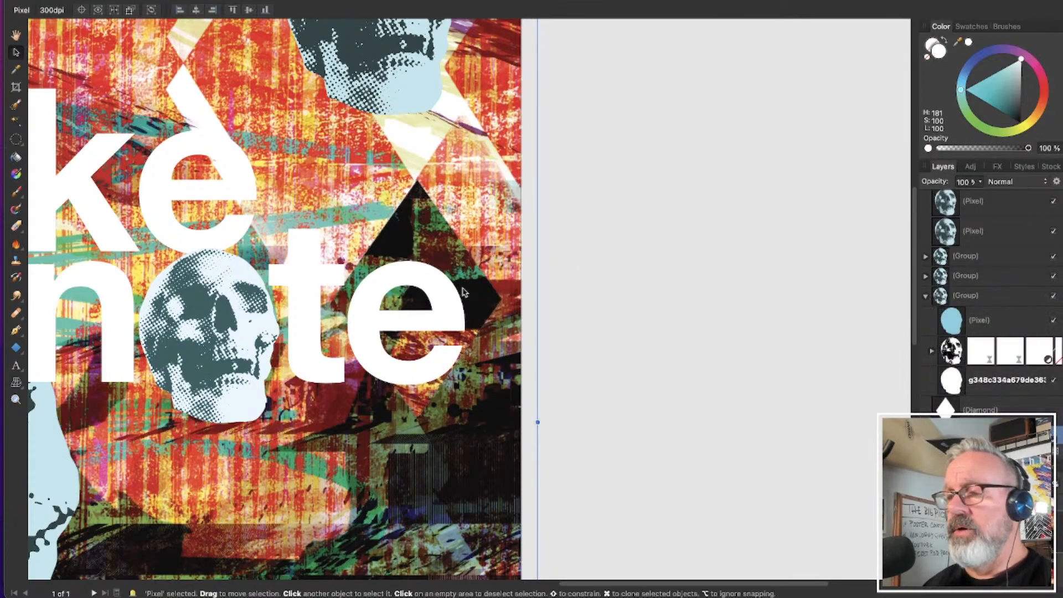
Try to heal the dark diamond's left edge with a 64 px Healing Brush, sampling the background above the "t" of "note"
scroll(464, 290, "up", 5)
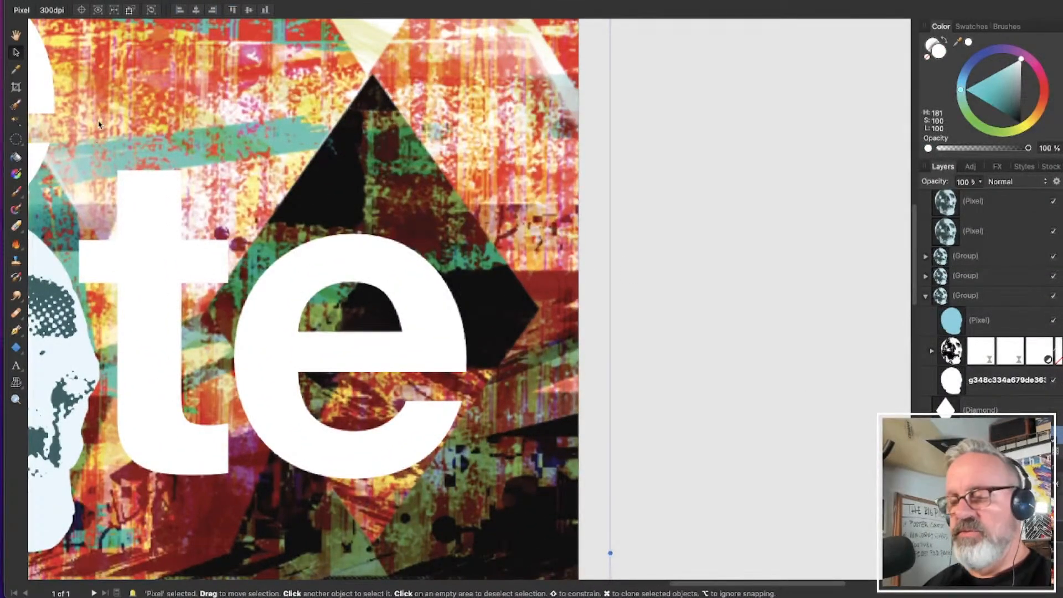
key("c")
scroll(453, 235, "down", 5)
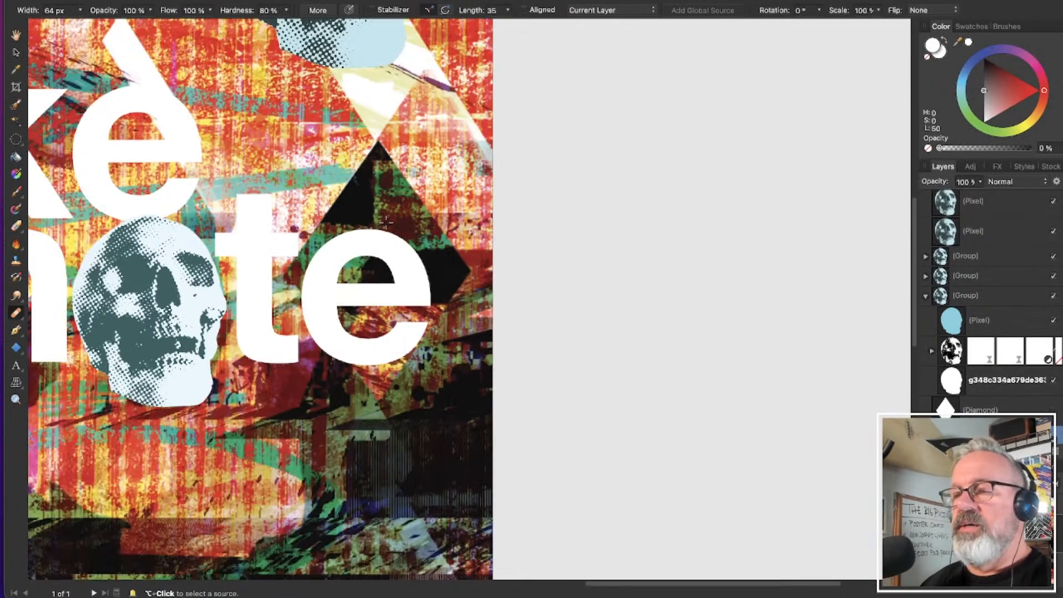
left_click(313, 366)
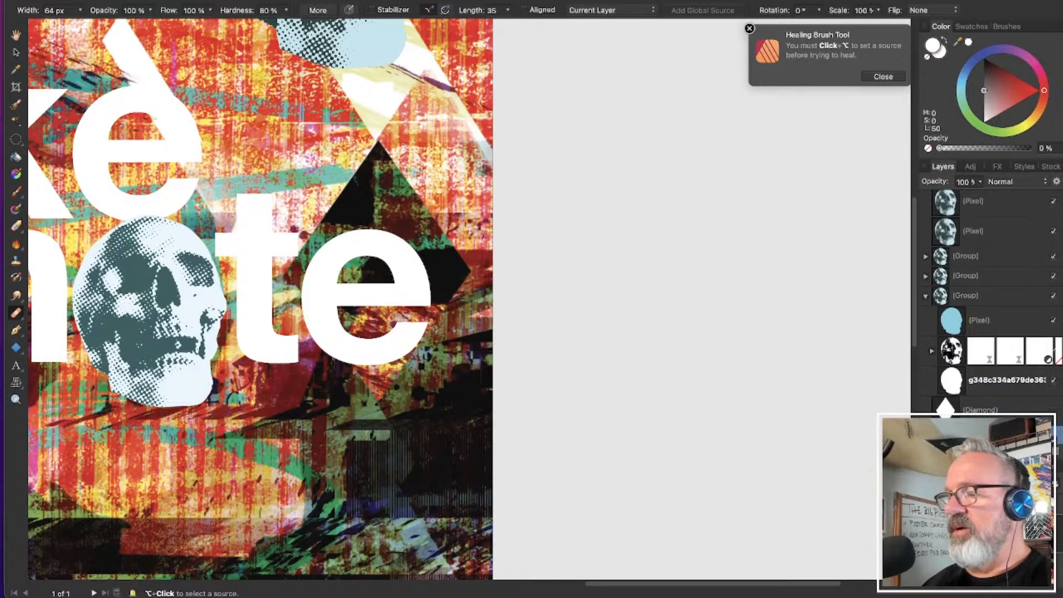
left_click(255, 154, "alt")
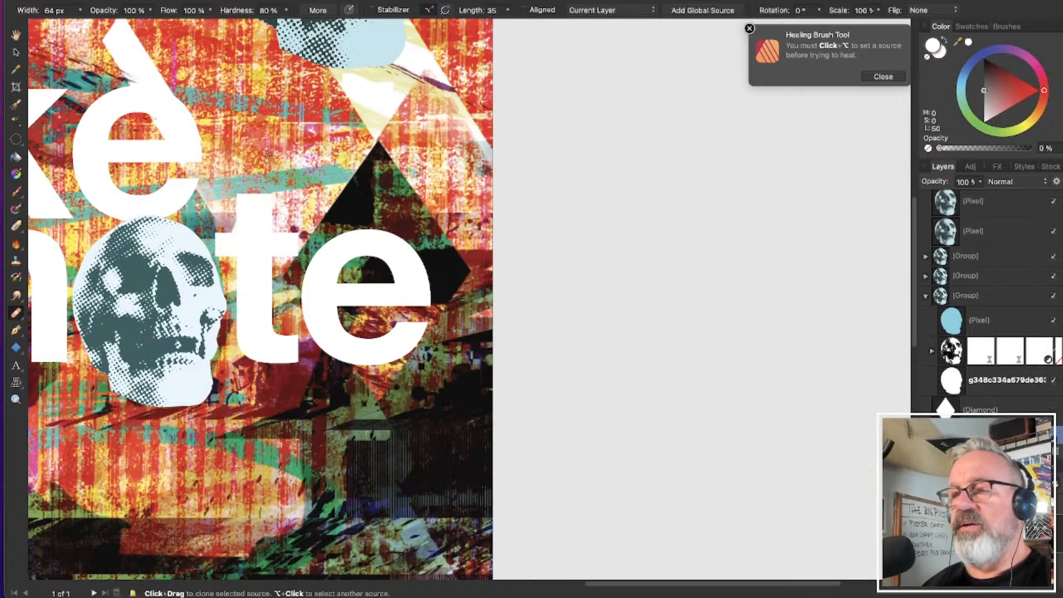
mouse_move(316, 231)
left_mouse_down()
mouse_move(285, 281)
mouse_move(310, 330)
left_mouse_up()
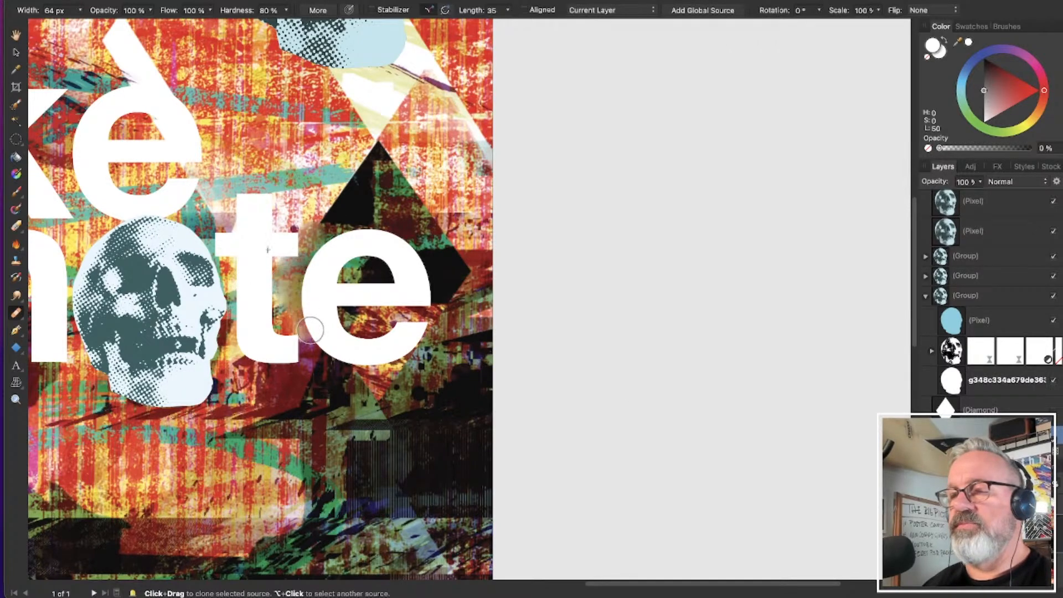
mouse_move(342, 196)
left_mouse_down()
mouse_move(280, 274)
mouse_move(283, 306)
mouse_move(314, 187)
mouse_move(310, 242)
left_mouse_up()
mouse_move(300, 204)
left_mouse_down()
mouse_move(332, 170)
mouse_move(309, 190)
mouse_move(316, 174)
mouse_move(324, 232)
mouse_move(316, 201)
left_mouse_up()
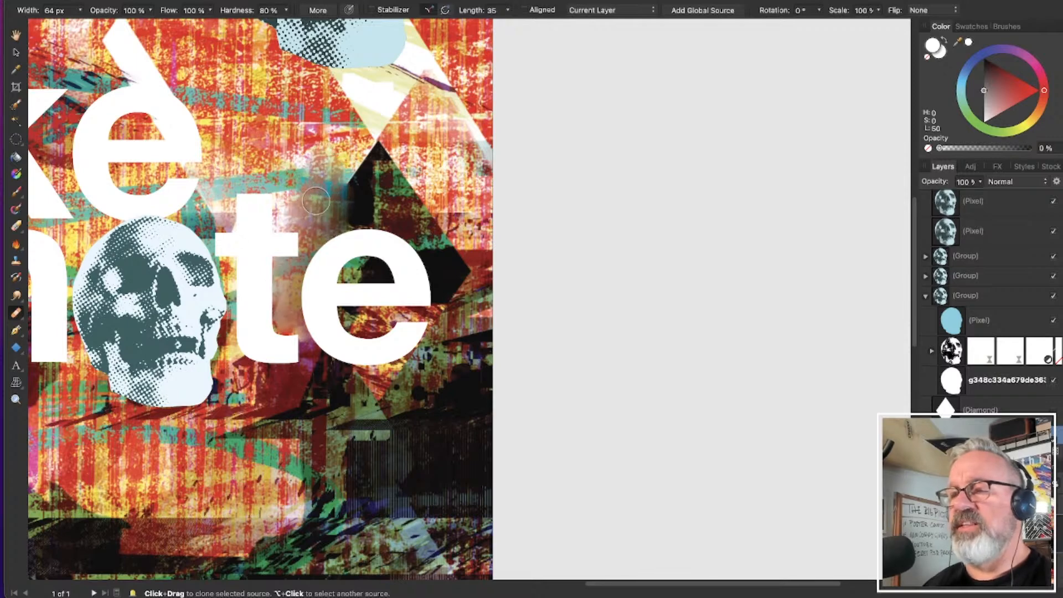
mouse_move(293, 256)
left_mouse_down()
mouse_move(307, 354)
mouse_move(294, 303)
mouse_move(278, 310)
left_mouse_up()
key("super+z")
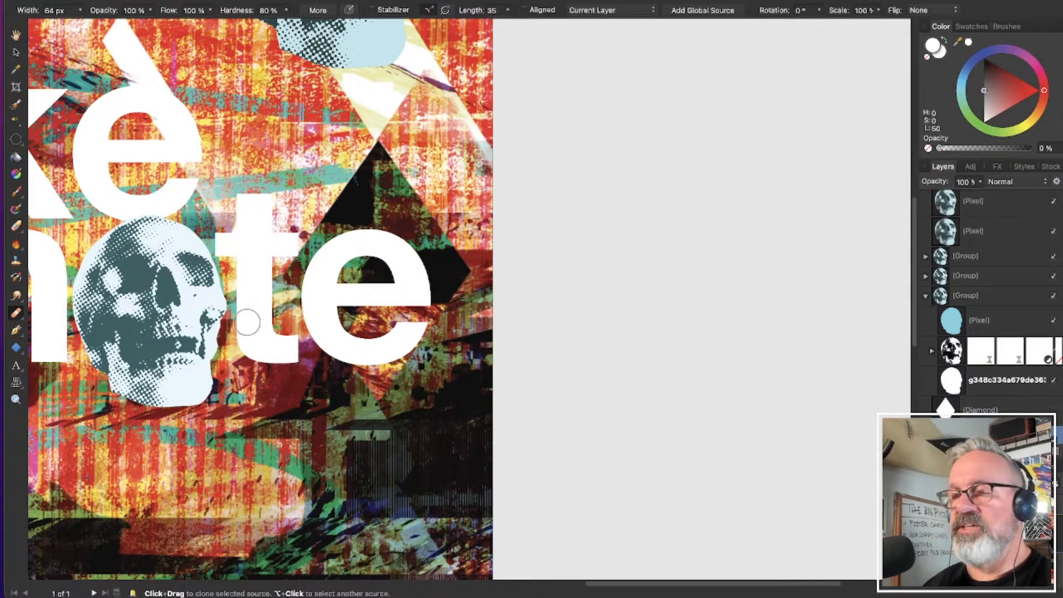
Try healing over the diamond's upper-left half and the background around the "t" of "note", and undo the strokes
mouse_move(285, 289)
left_mouse_down()
mouse_move(324, 183)
mouse_move(332, 191)
mouse_move(366, 150)
mouse_move(327, 236)
mouse_move(346, 161)
mouse_move(301, 218)
mouse_move(277, 226)
mouse_move(302, 200)
mouse_move(252, 206)
mouse_move(225, 213)
mouse_move(224, 232)
mouse_move(219, 136)
mouse_move(213, 213)
mouse_move(251, 210)
left_mouse_up()
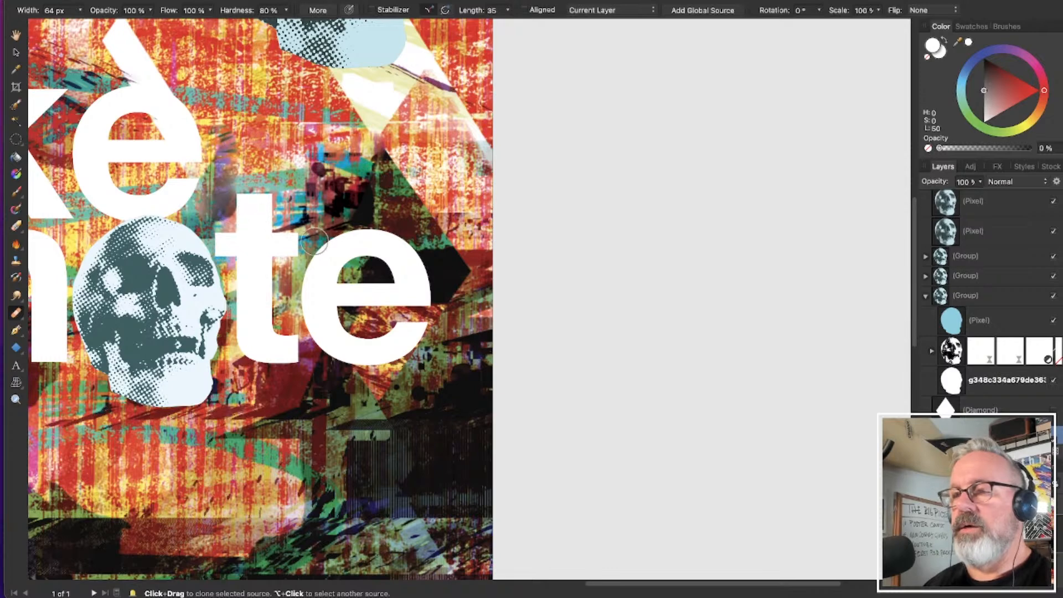
left_click_drag(314, 242, 289, 233)
mouse_move(285, 316)
left_mouse_down()
mouse_move(276, 243)
mouse_move(229, 239)
mouse_move(216, 78)
left_mouse_up()
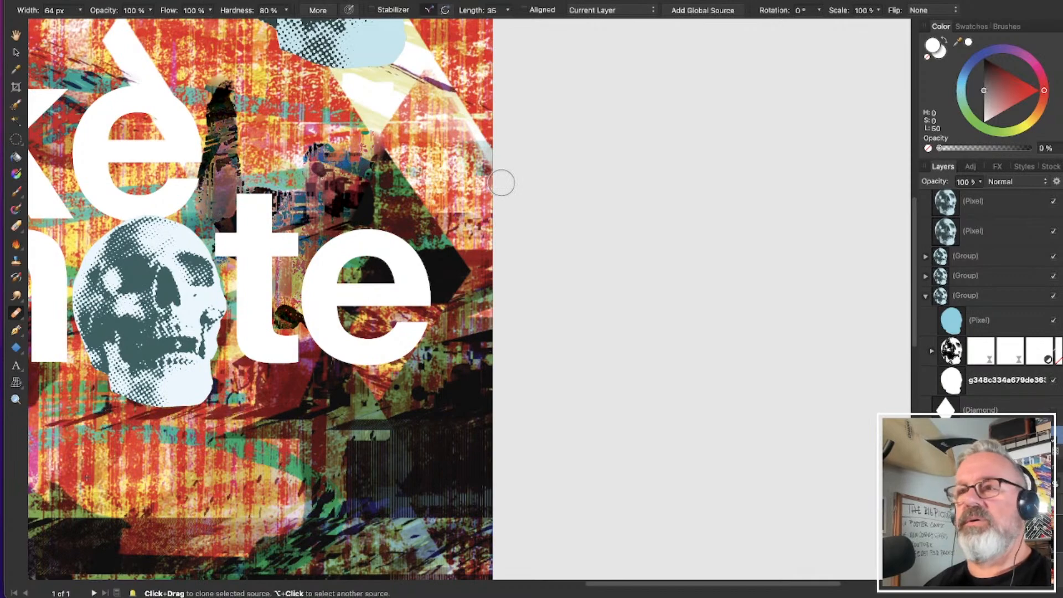
key("super+z")
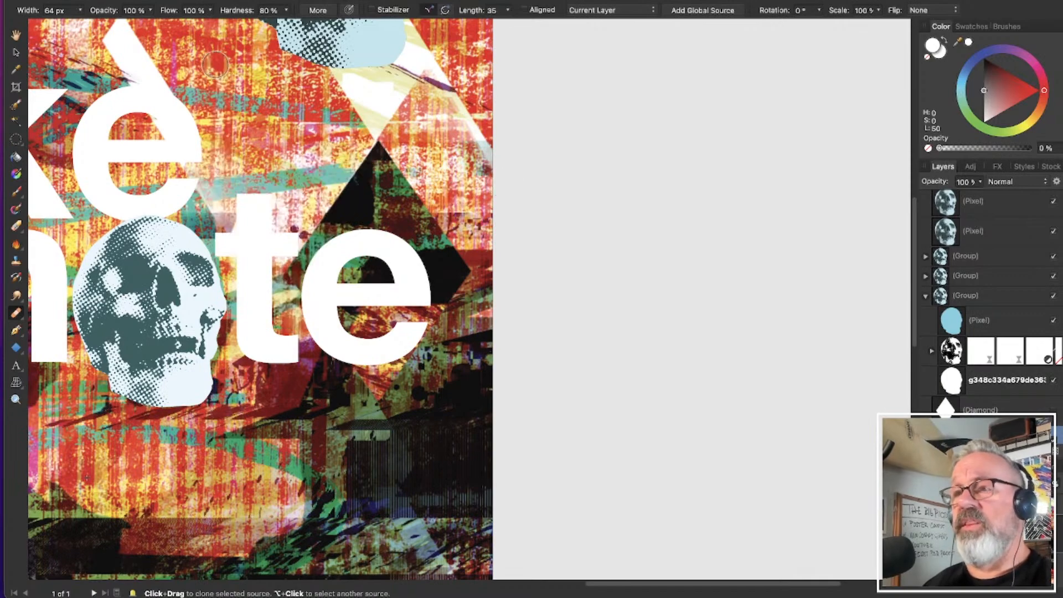
Try healing the dark diamond's upper-left edge and the background beside it, sampling the striped texture above the title, and undo the strokes
left_click(227, 72, "alt")
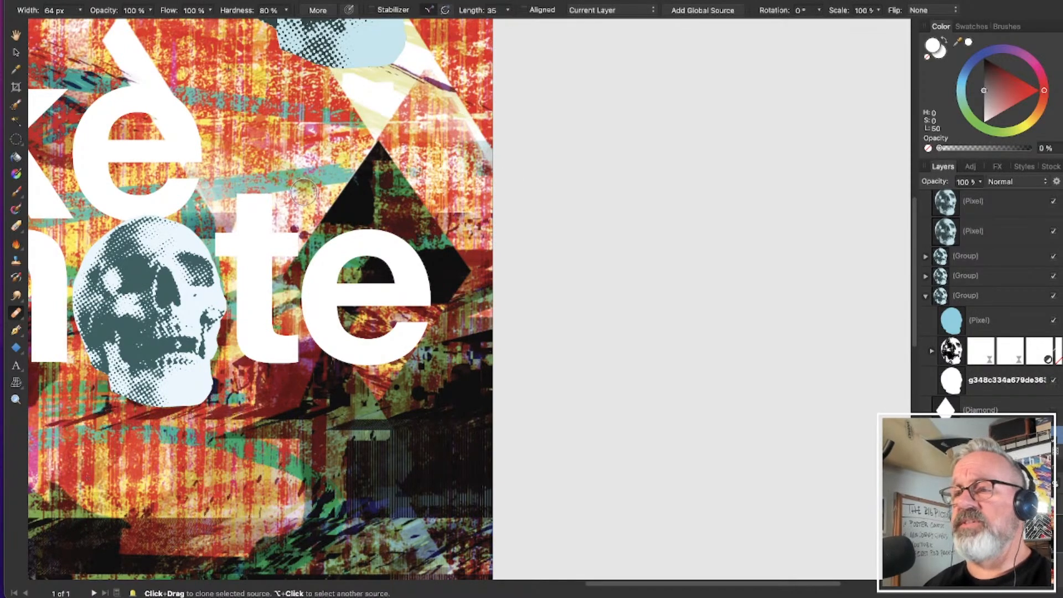
mouse_move(314, 213)
left_mouse_down()
mouse_move(336, 180)
mouse_move(295, 253)
mouse_move(314, 293)
mouse_move(328, 201)
mouse_move(297, 300)
mouse_move(311, 327)
mouse_move(351, 177)
mouse_move(334, 170)
mouse_move(329, 202)
mouse_move(326, 174)
mouse_move(319, 185)
mouse_move(286, 146)
mouse_move(281, 194)
left_mouse_up()
scroll(227, 113, "up", 5)
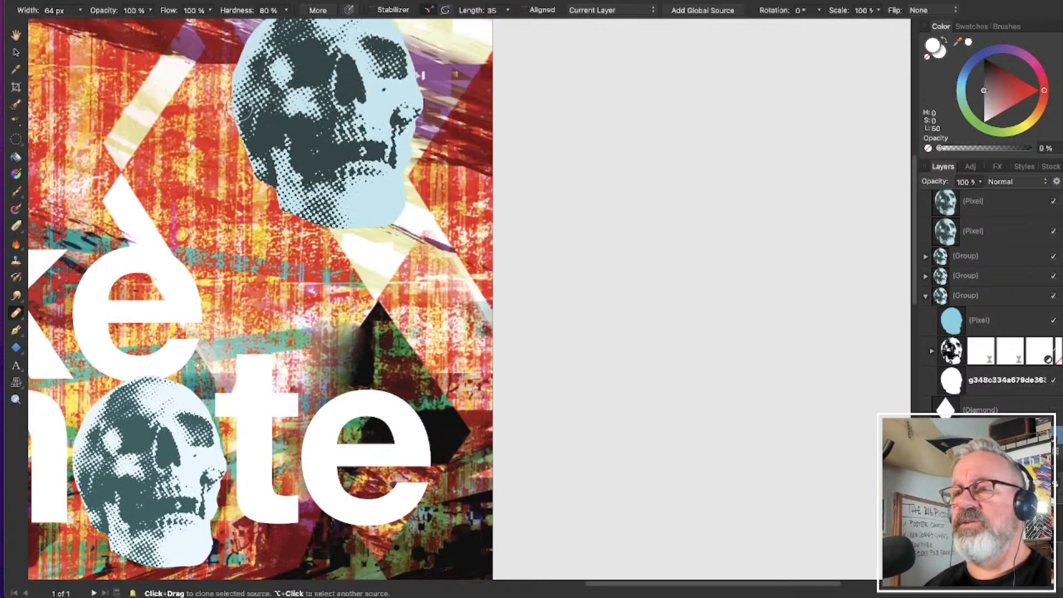
left_click(185, 143, "alt")
mouse_move(335, 333)
left_mouse_down()
mouse_move(339, 368)
mouse_move(337, 305)
mouse_move(325, 351)
mouse_move(313, 318)
mouse_move(326, 337)
mouse_move(319, 372)
mouse_move(329, 301)
mouse_move(331, 407)
mouse_move(307, 433)
mouse_move(344, 339)
mouse_move(343, 394)
mouse_move(297, 457)
mouse_move(306, 309)
left_mouse_up()
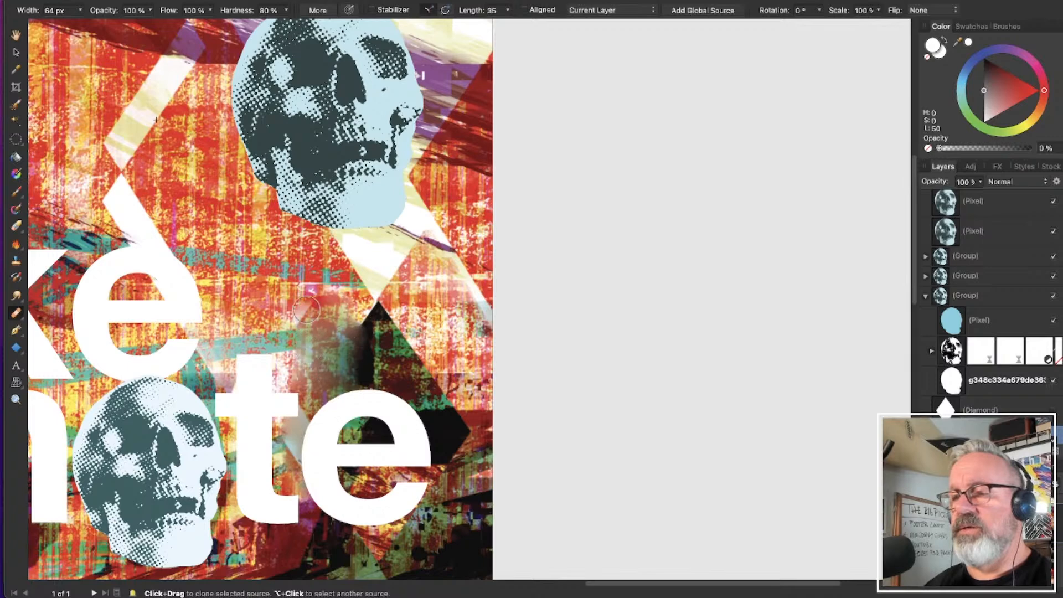
scroll(353, 265, "down", 2)
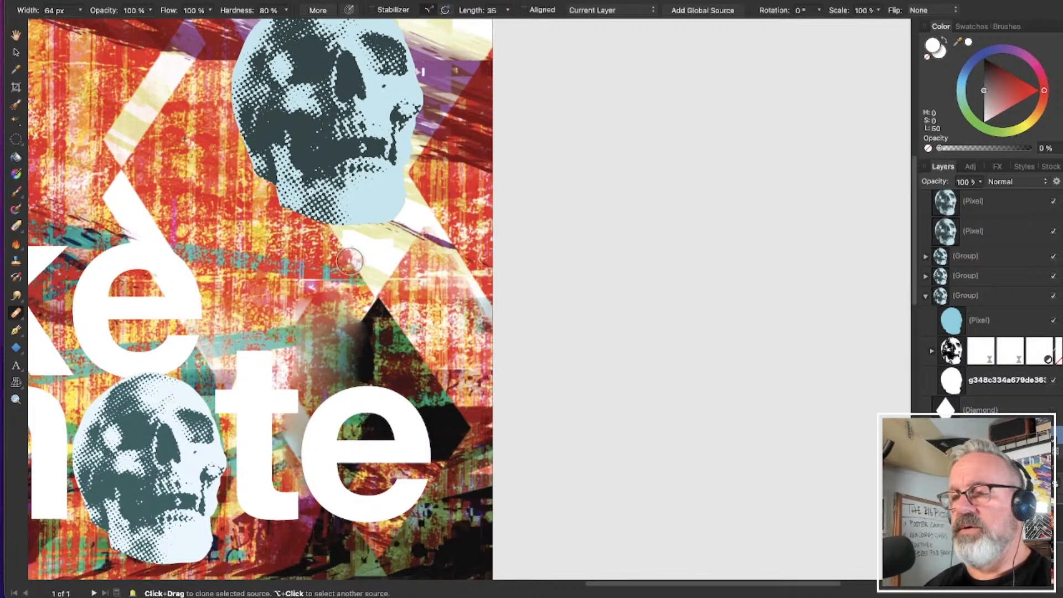
scroll(76, 142, "left", 10)
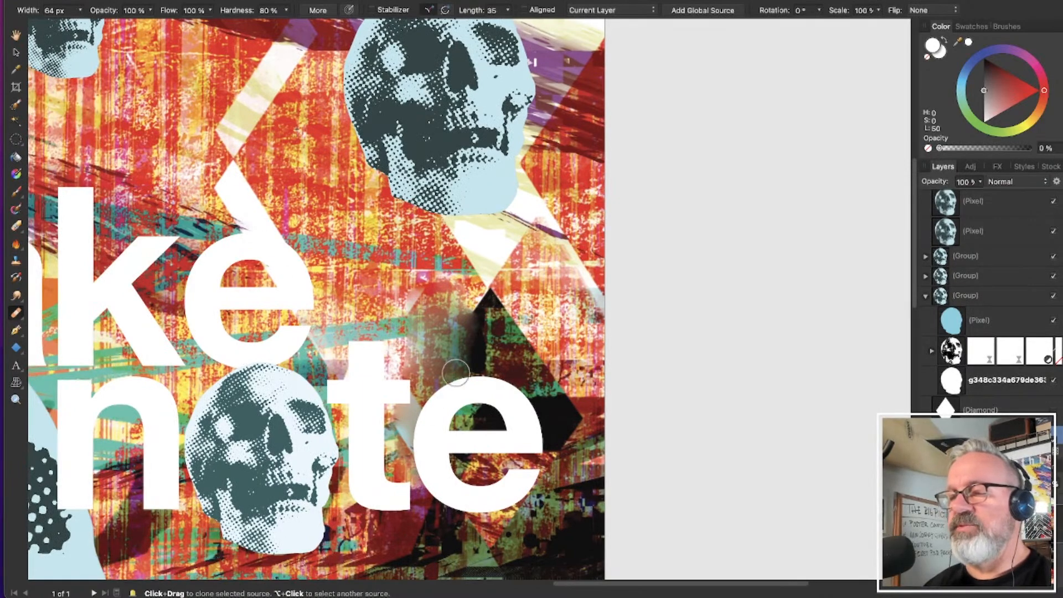
scroll(443, 381, "up", 5)
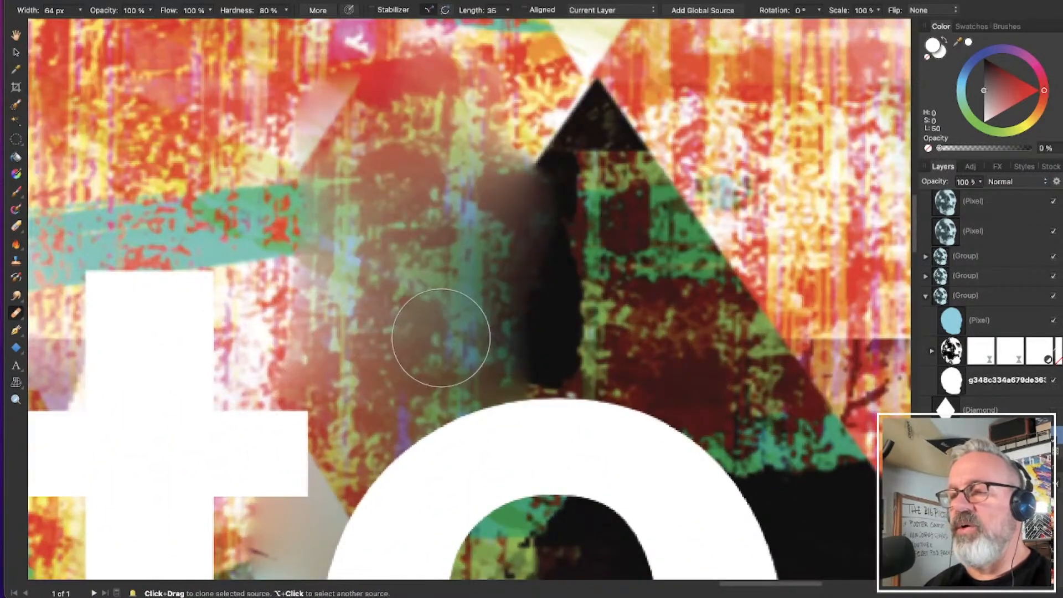
scroll(442, 332, "down", 8)
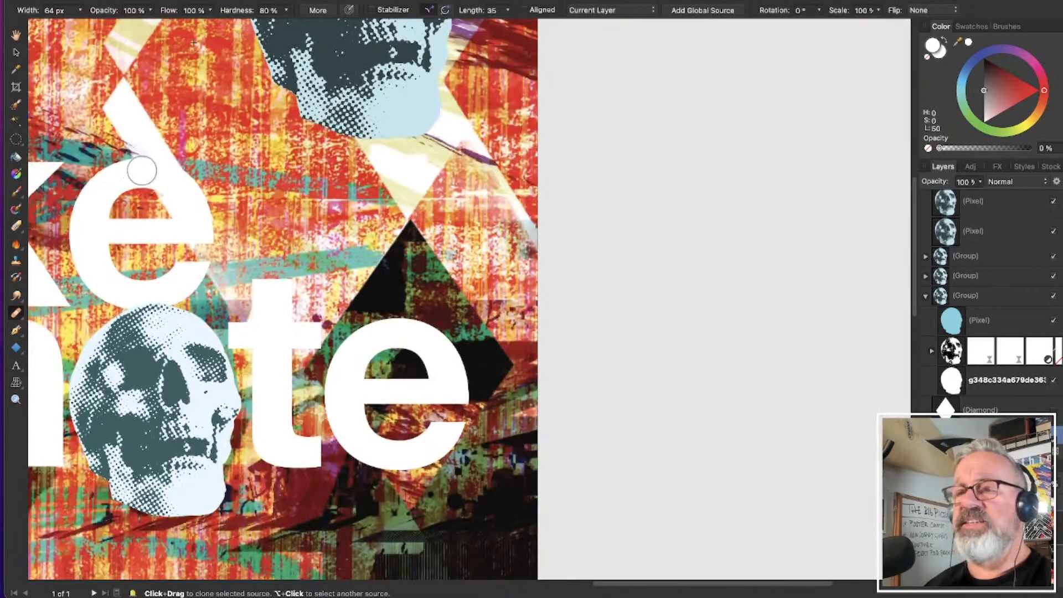
scroll(135, 168, "up", 4)
scroll(135, 169, "left", 6)
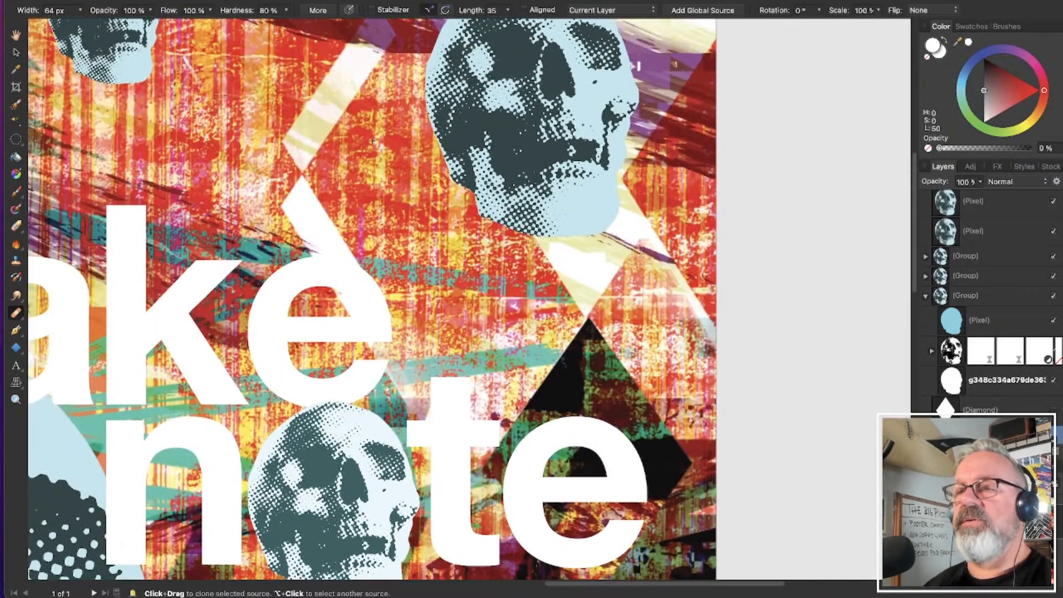
Switch to the Clone Brush, sample the striped background above the "k" of "take", and try cloning over the diamond's left side at up to 111.9 px
key("c")
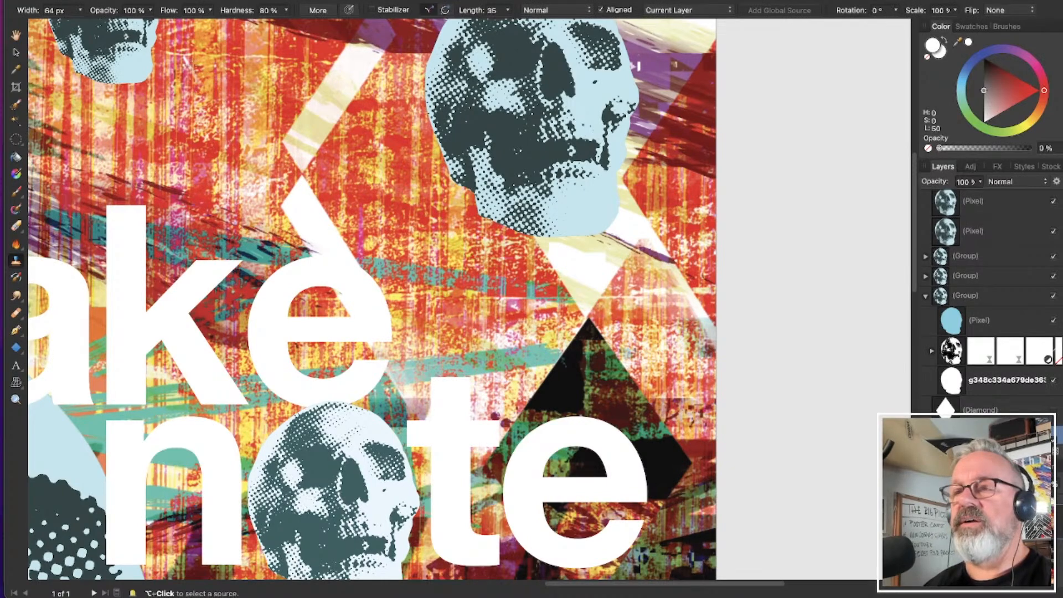
left_click(191, 65, "alt")
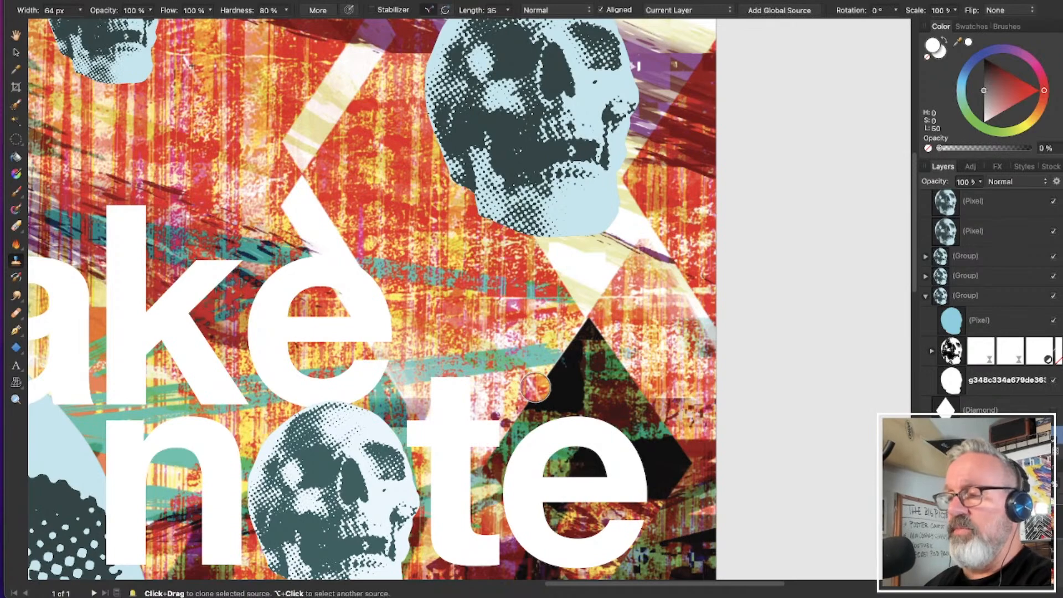
key("bracketright")
key("bracketright")
key("bracketright")
key("bracketright")
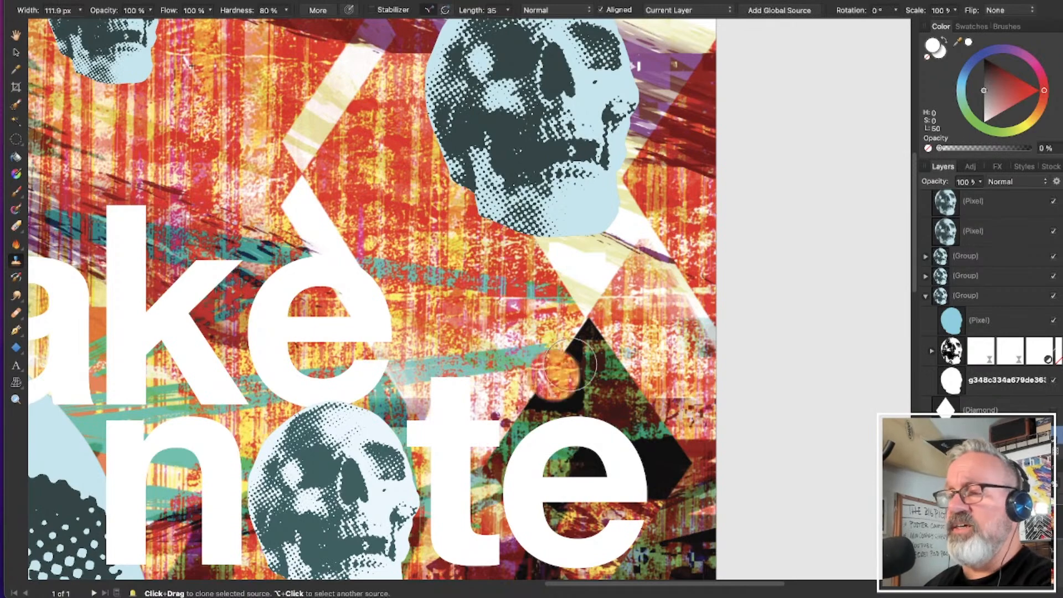
Load the DCAD Brush Set, try cloning over the diamond's left edge with its smooth solid 100 px brush, and undo the stroke
left_click(995, 29)
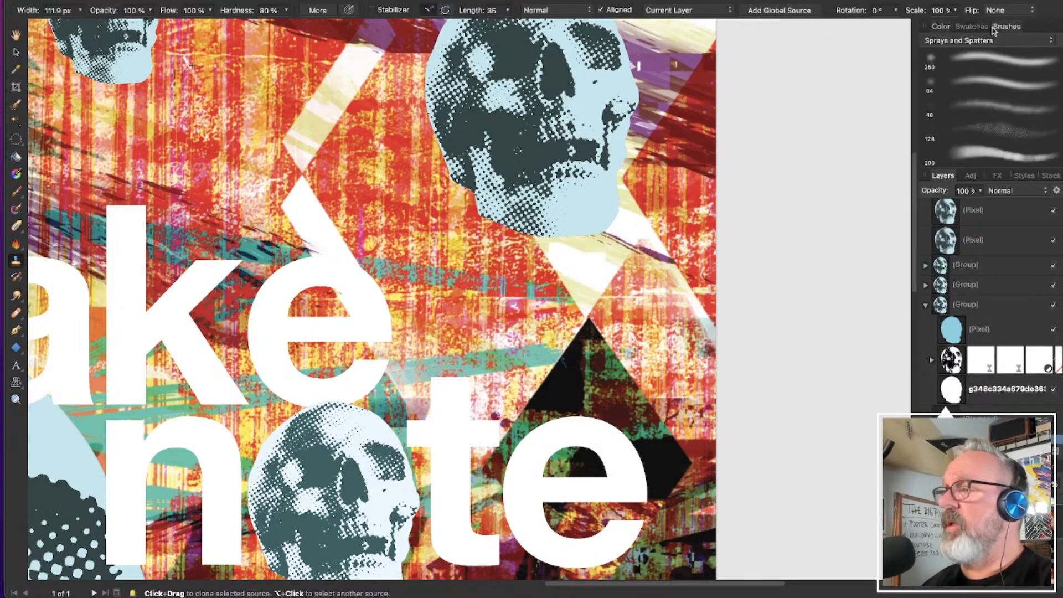
left_click(966, 42)
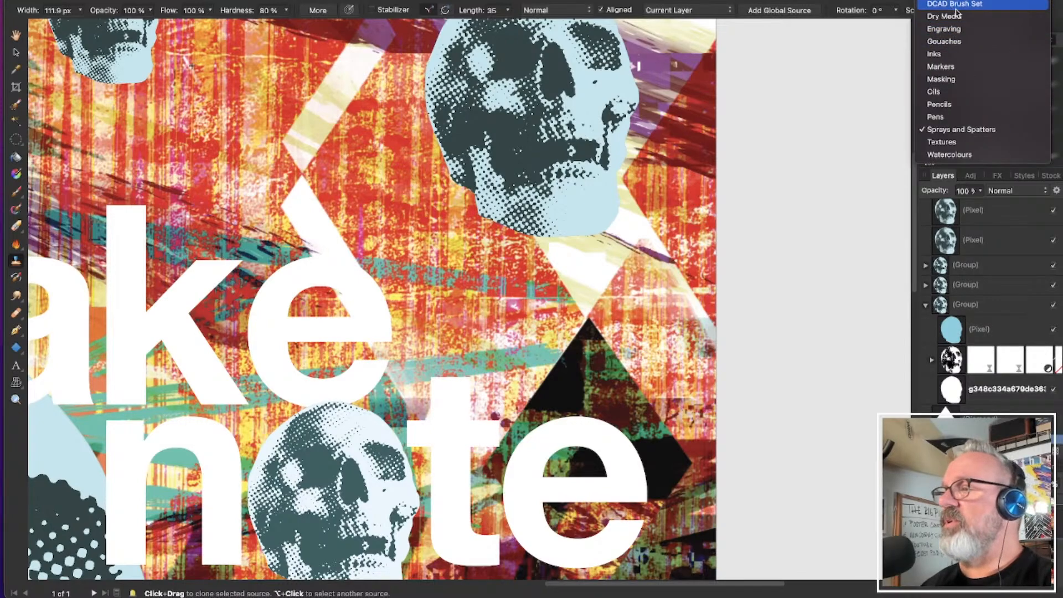
left_click(965, 5)
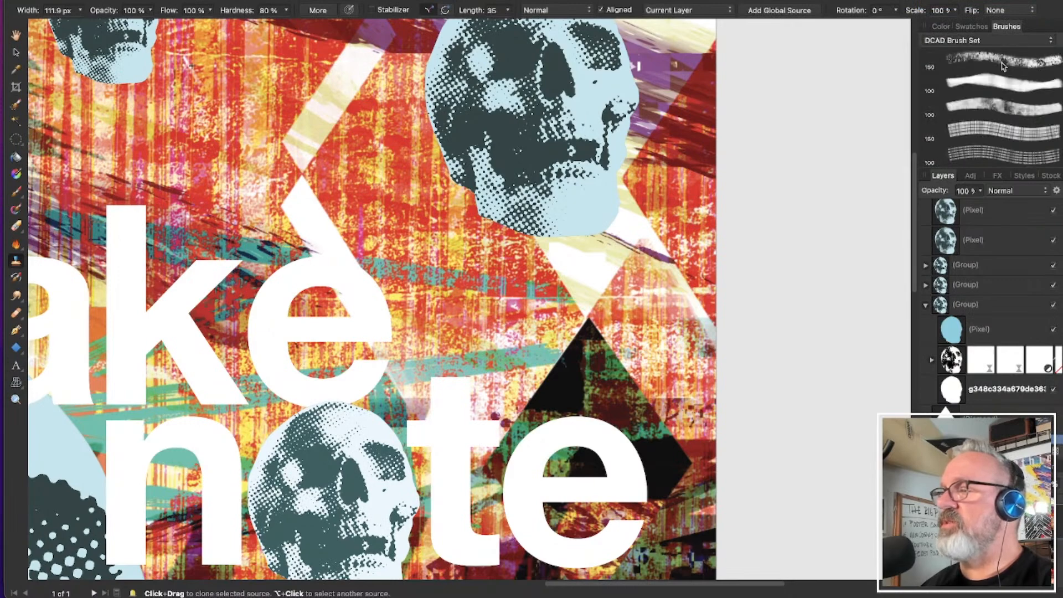
left_click(999, 82)
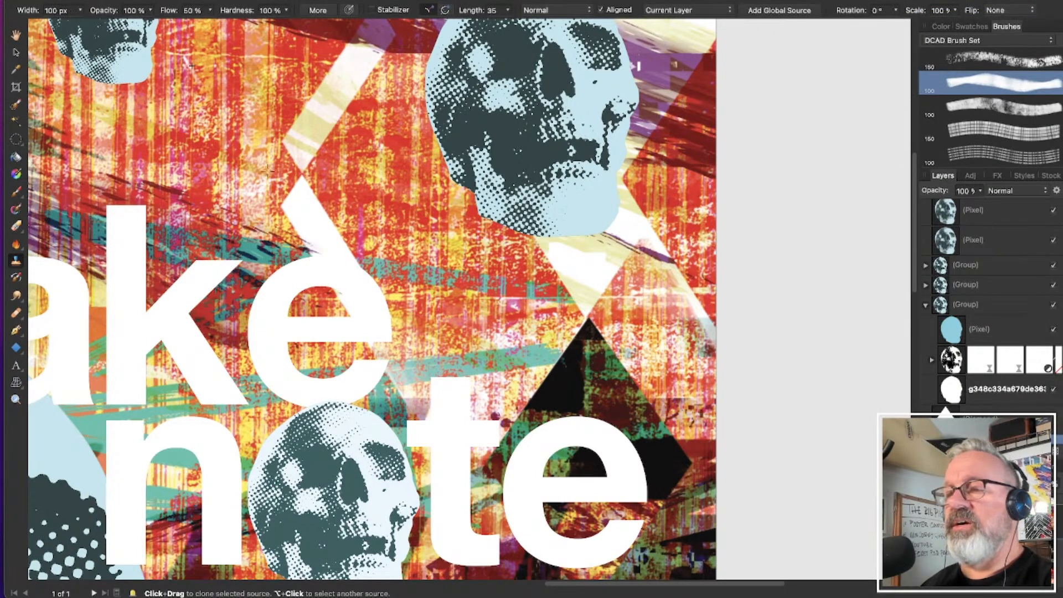
mouse_move(509, 365)
left_mouse_down()
mouse_move(538, 357)
mouse_move(550, 379)
mouse_move(529, 395)
mouse_move(552, 353)
left_mouse_up()
key("super+z")
Try cloning over the diamond's left side with the set's mottled 100 px brush and its tapered 80 px brush, undoing each stroke
left_click(995, 113)
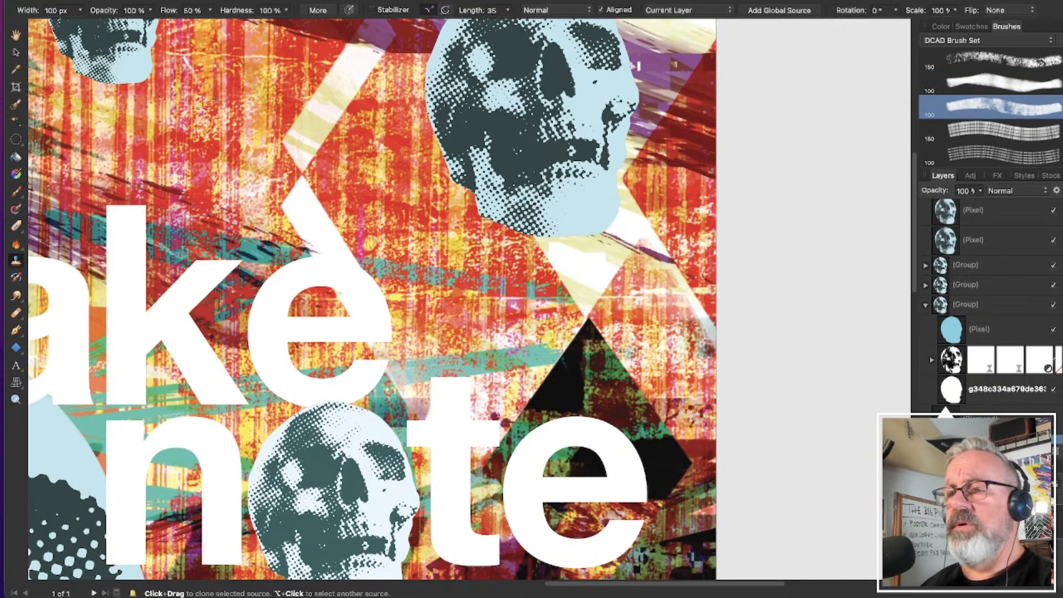
mouse_move(477, 304)
left_mouse_down()
mouse_move(525, 299)
mouse_move(531, 399)
mouse_move(560, 354)
mouse_move(493, 396)
mouse_move(540, 376)
mouse_move(541, 409)
mouse_move(556, 353)
left_mouse_up()
key("super+z")
scroll(996, 93, "down", 3)
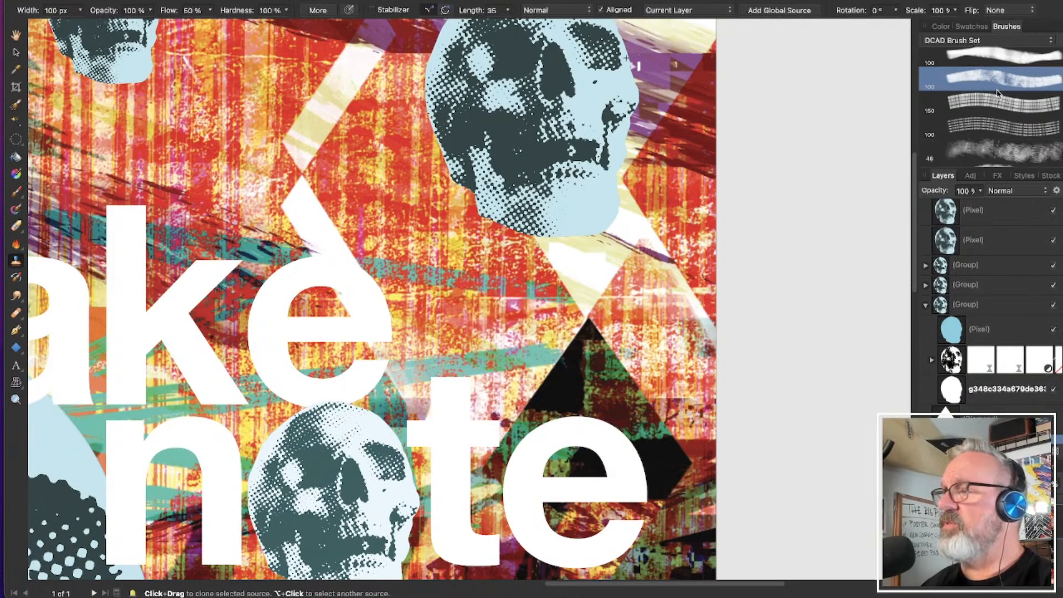
left_click(1002, 119)
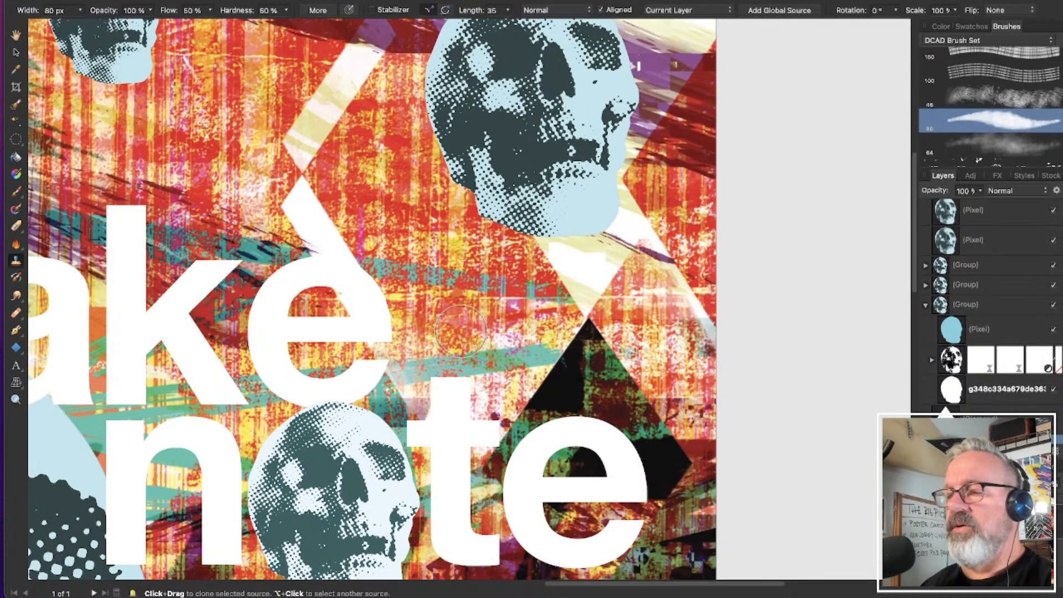
mouse_move(531, 354)
left_mouse_down()
mouse_move(556, 367)
mouse_move(559, 387)
mouse_move(566, 346)
mouse_move(496, 470)
mouse_move(517, 352)
mouse_move(539, 343)
left_mouse_up()
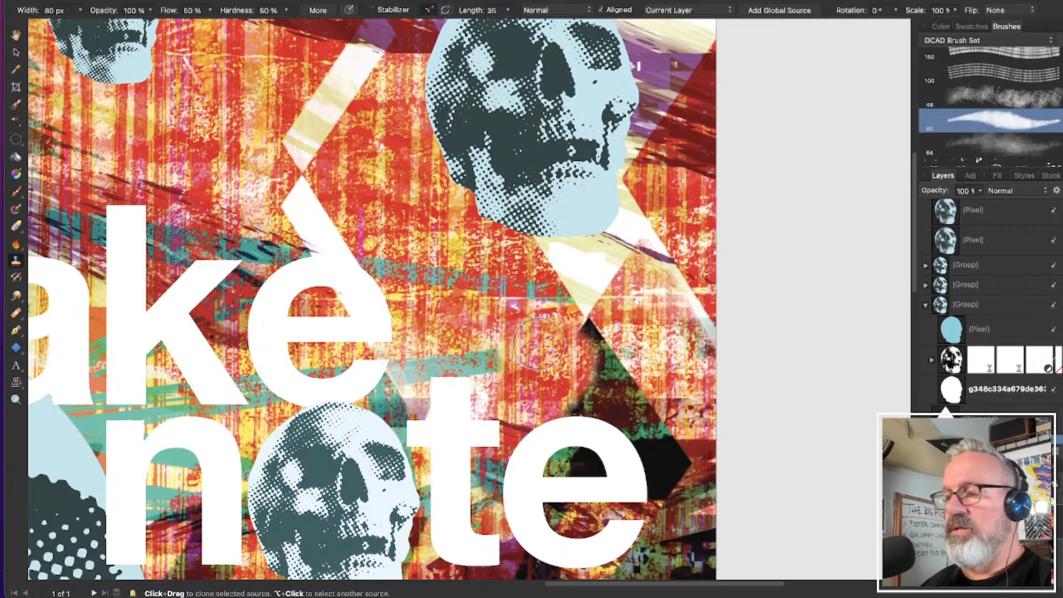
key("super+z")
Try cloning over the diamond's left edge with the tapered brush at 41.8 px and 55.2 px, and undo the strokes
key("bracketleft")
key("bracketleft")
key("bracketleft")
key("bracketleft")
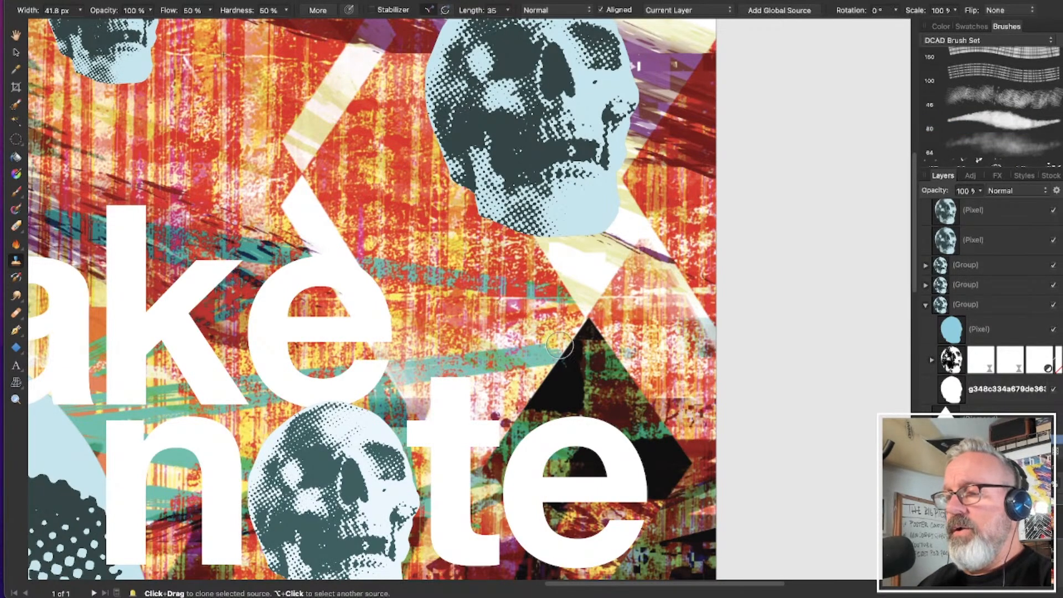
mouse_move(559, 346)
left_mouse_down()
mouse_move(563, 393)
mouse_move(517, 419)
mouse_move(563, 349)
mouse_move(567, 326)
mouse_move(557, 324)
mouse_move(527, 377)
mouse_move(537, 343)
mouse_move(529, 355)
mouse_move(527, 406)
mouse_move(484, 469)
mouse_move(493, 478)
mouse_move(516, 442)
mouse_move(555, 418)
mouse_move(597, 337)
mouse_move(597, 329)
left_mouse_up()
key("bracketright")
key("bracketright")
key("super+z")
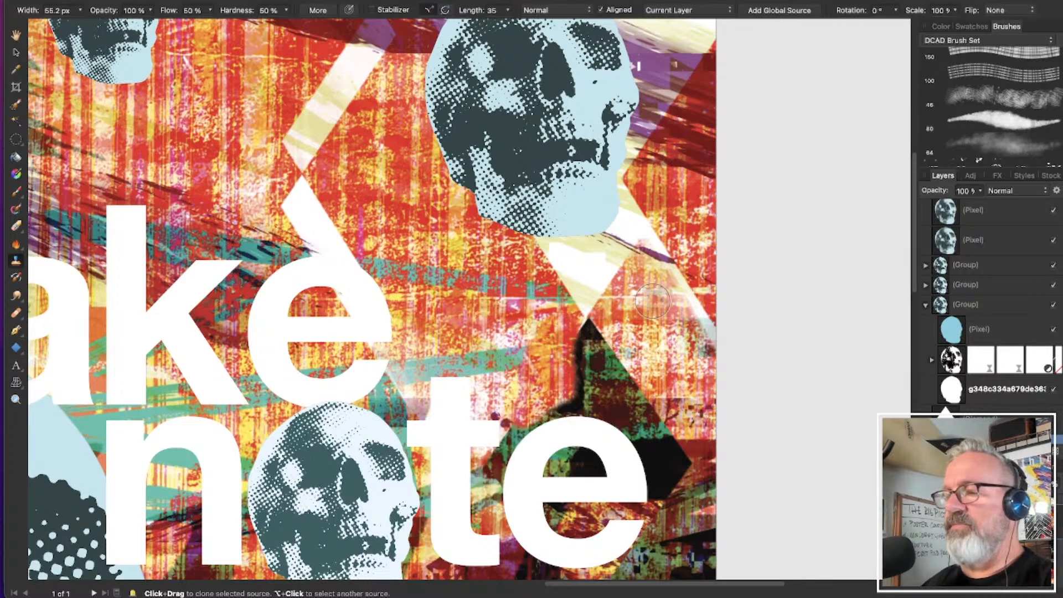
key("super+z")
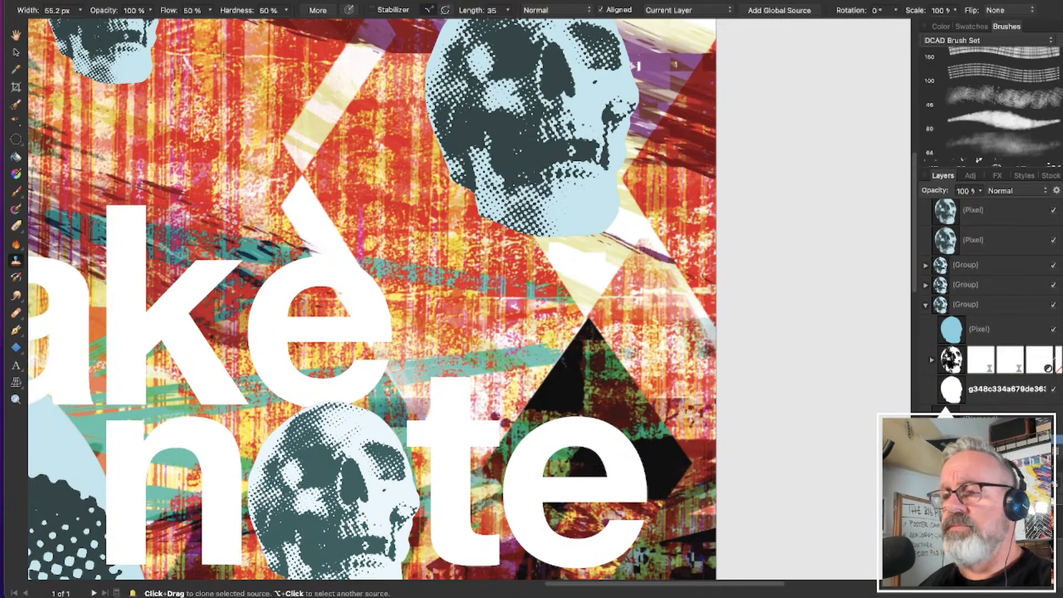
Choose the cloudy 64 px brush and clone dark texture over the diamond's upper-left side and the white shape beneath the upper-right skull
scroll(415, 243, "down", 3)
scroll(457, 425, "down", 1)
scroll(458, 425, "down", 3)
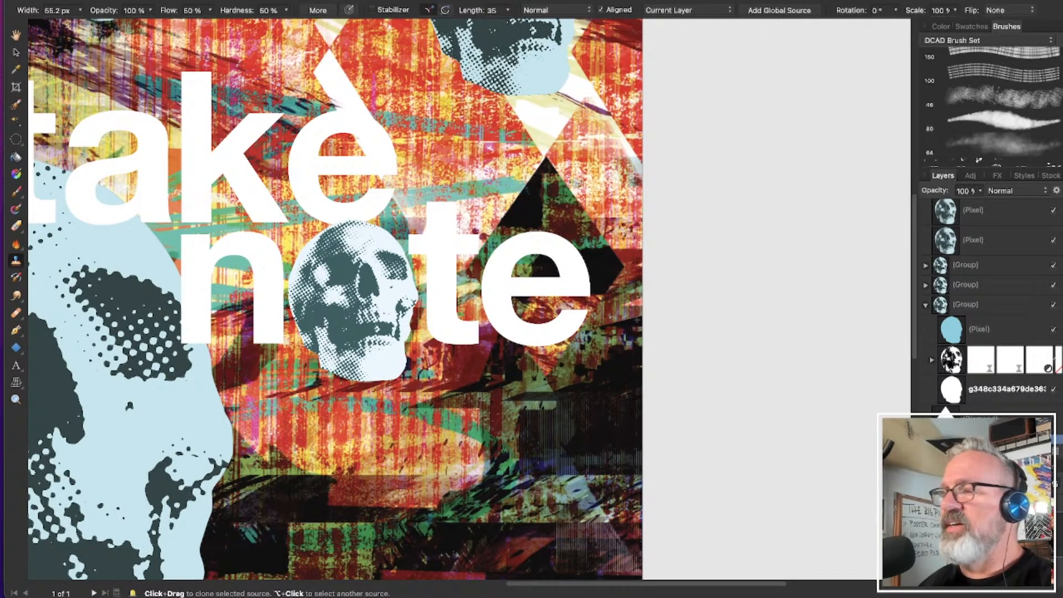
scroll(978, 84, "down", 1)
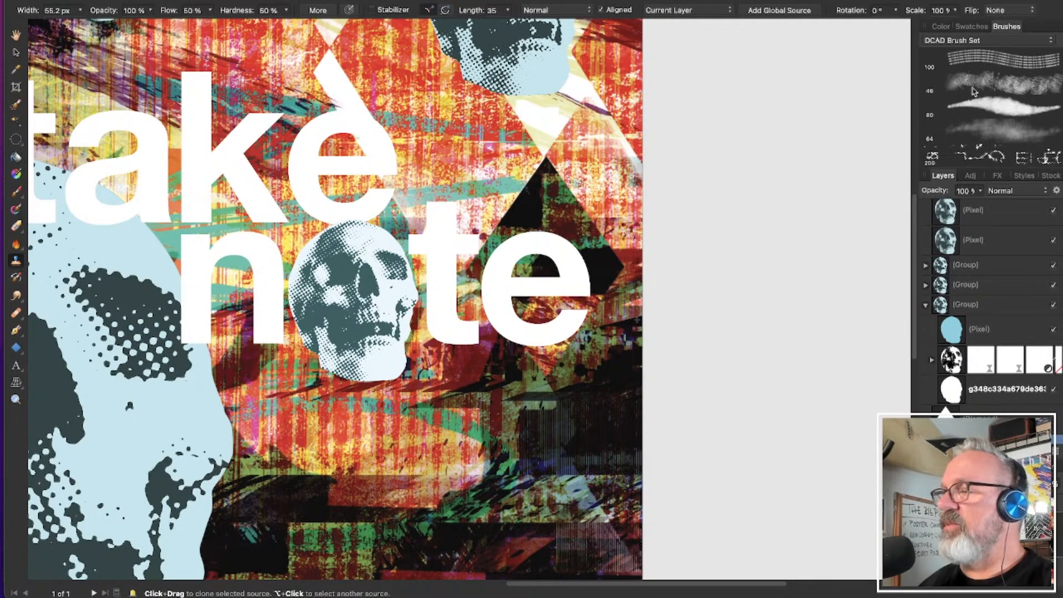
left_click(990, 130)
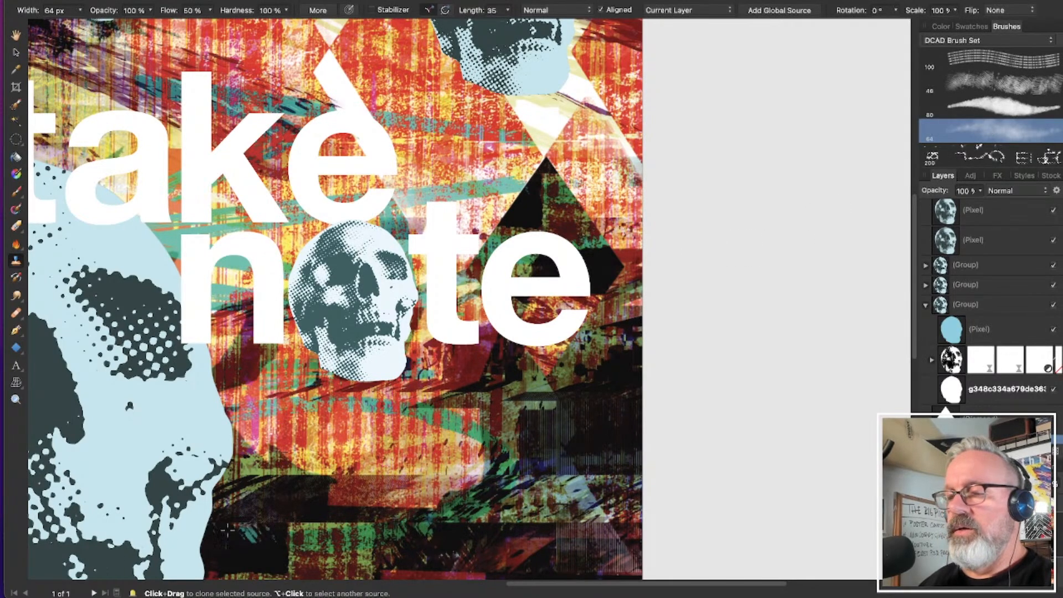
mouse_move(511, 182)
left_mouse_down()
mouse_move(504, 215)
mouse_move(532, 169)
mouse_move(476, 261)
mouse_move(487, 199)
mouse_move(466, 178)
mouse_move(495, 200)
mouse_move(514, 175)
mouse_move(529, 197)
mouse_move(516, 208)
mouse_move(538, 217)
mouse_move(481, 225)
mouse_move(539, 188)
mouse_move(502, 111)
mouse_move(521, 125)
mouse_move(528, 170)
mouse_move(529, 112)
mouse_move(555, 118)
mouse_move(573, 93)
mouse_move(542, 117)
mouse_move(584, 43)
left_mouse_up()
Clone background texture beside the upper-right skull, redoing one stroke, and over the diagonal white strip and the dark diamond's right edge
scroll(598, 122, "up", 5)
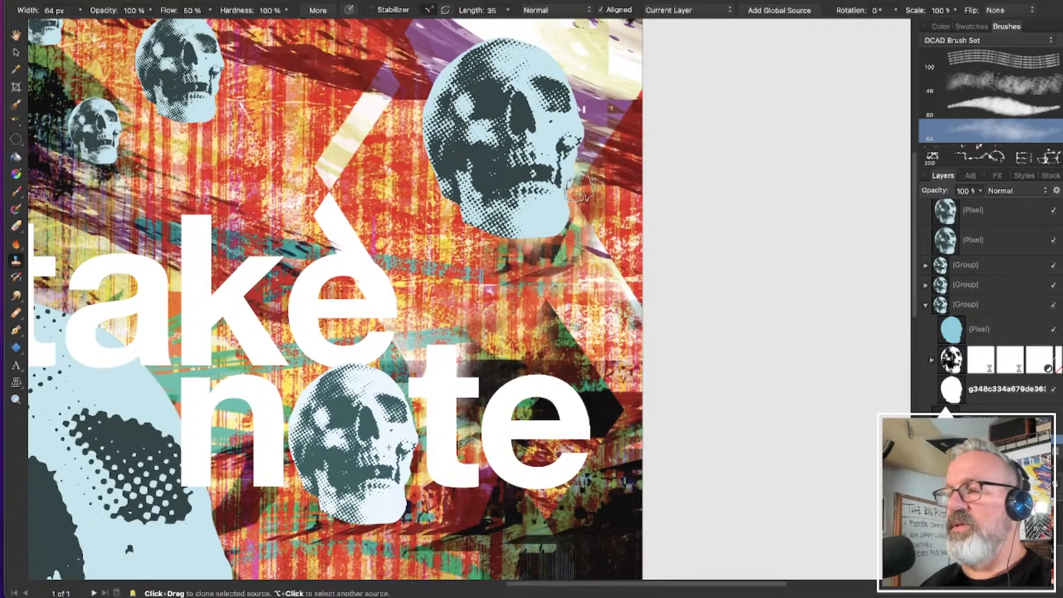
mouse_move(652, 126)
left_mouse_down()
mouse_move(579, 240)
mouse_move(687, 117)
mouse_move(611, 180)
mouse_move(655, 98)
mouse_move(567, 200)
mouse_move(658, 76)
left_mouse_up()
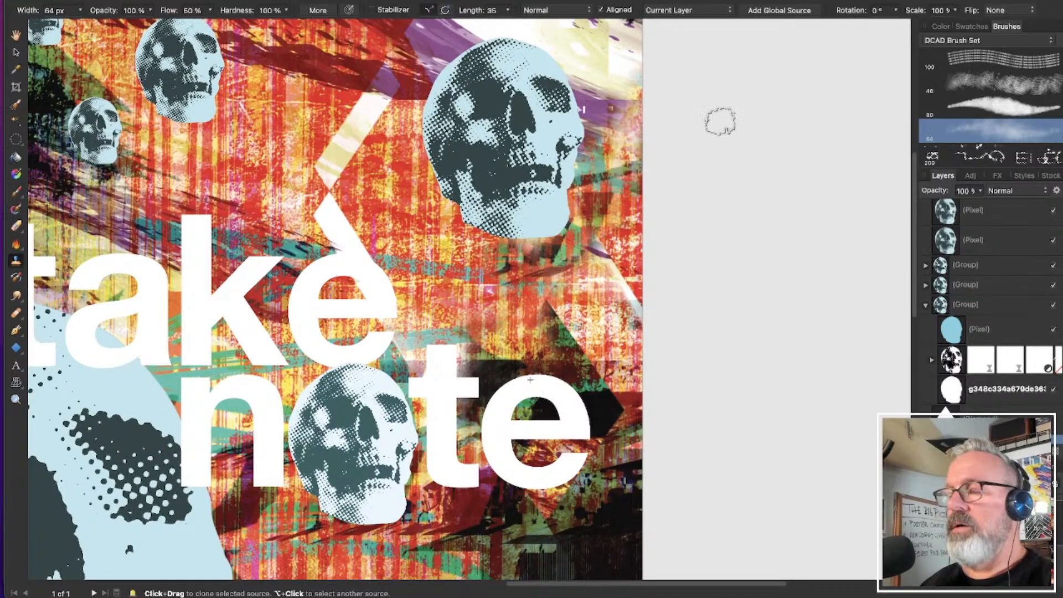
key("super+z")
mouse_move(612, 200)
left_mouse_down()
mouse_move(631, 165)
mouse_move(611, 228)
mouse_move(637, 205)
mouse_move(649, 243)
mouse_move(636, 141)
mouse_move(620, 156)
mouse_move(652, 123)
mouse_move(651, 177)
left_mouse_up()
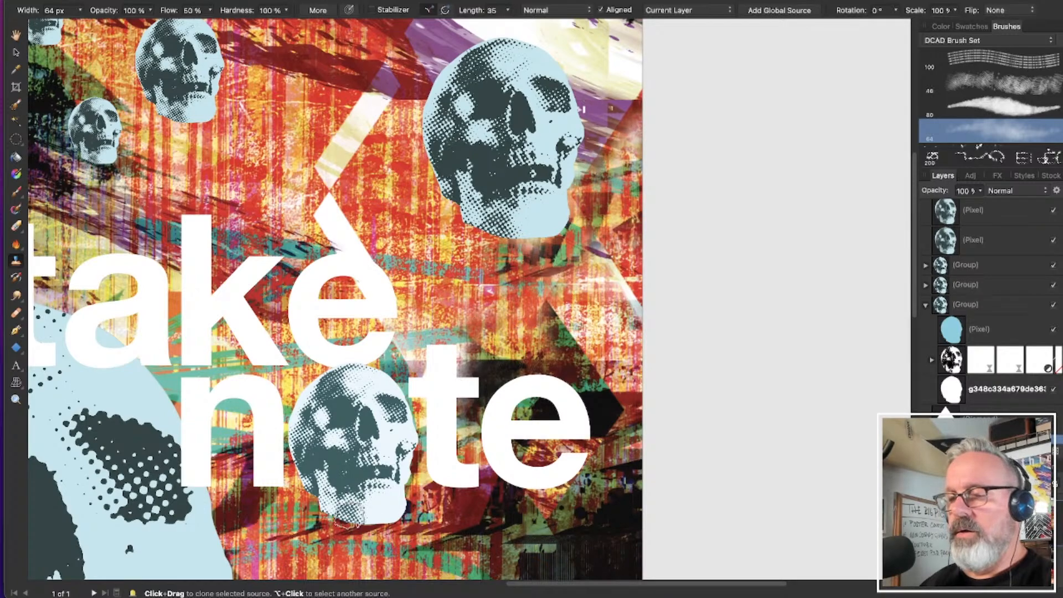
mouse_move(548, 292)
left_mouse_down()
mouse_move(534, 331)
mouse_move(486, 331)
mouse_move(500, 348)
mouse_move(481, 338)
mouse_move(531, 328)
mouse_move(472, 344)
mouse_move(502, 342)
mouse_move(512, 324)
mouse_move(663, 336)
mouse_move(626, 300)
mouse_move(593, 299)
mouse_move(631, 292)
mouse_move(636, 273)
mouse_move(619, 287)
mouse_move(616, 344)
mouse_move(630, 378)
mouse_move(650, 388)
mouse_move(598, 338)
mouse_move(613, 378)
mouse_move(639, 412)
mouse_move(686, 395)
left_mouse_up()
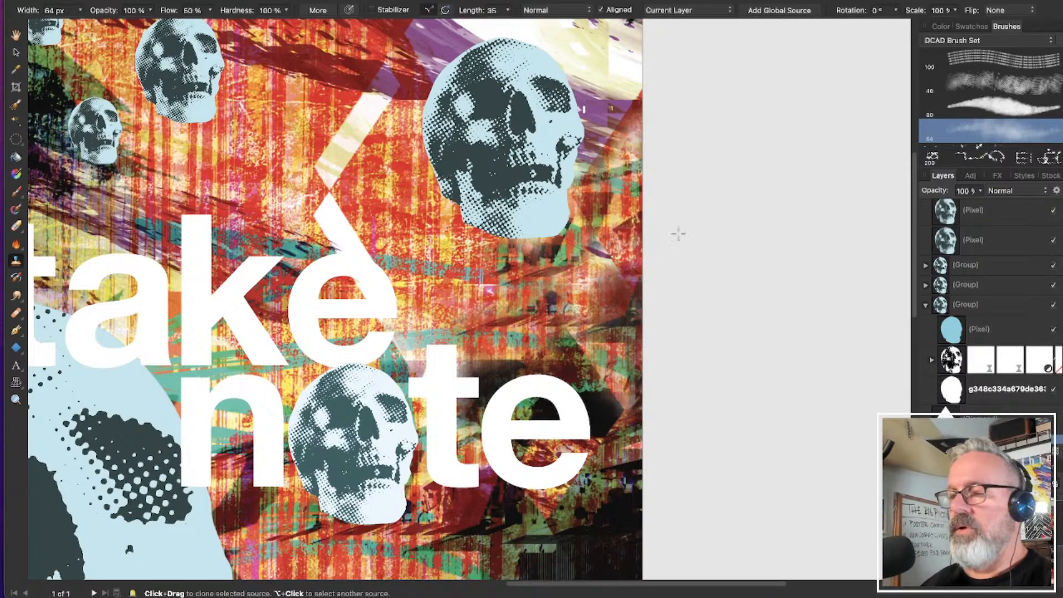
Clone striped texture over the background above the "t" of "note", undoing one stroke and repainting, and review the whole front cover
scroll(677, 233, "down", 5)
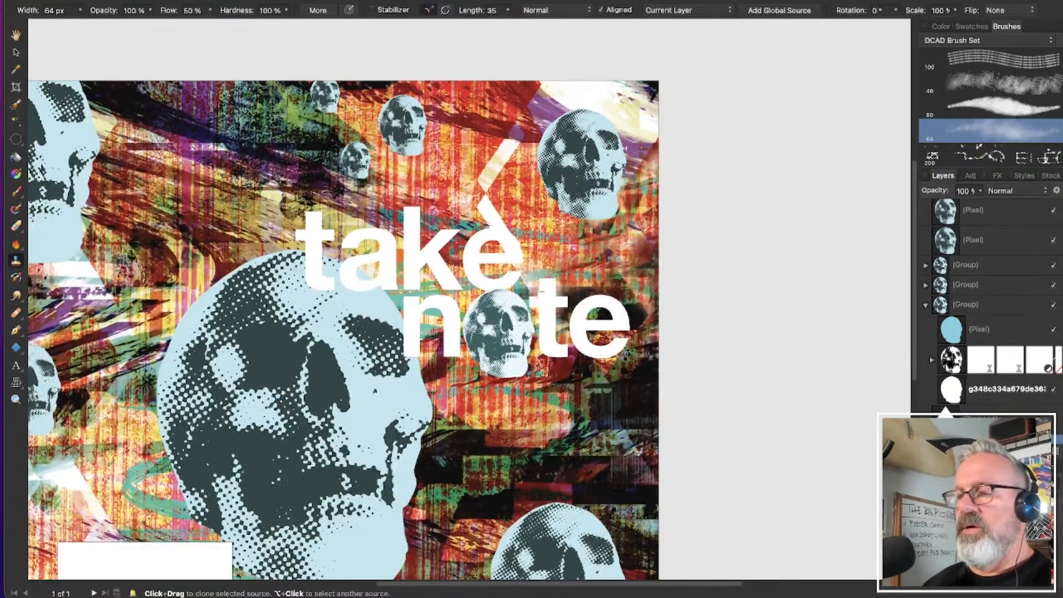
scroll(542, 265, "up", 4)
mouse_move(526, 319)
left_mouse_down()
mouse_move(522, 254)
mouse_move(501, 232)
mouse_move(485, 261)
mouse_move(539, 332)
mouse_move(601, 337)
mouse_move(562, 372)
mouse_move(520, 369)
mouse_move(506, 335)
mouse_move(511, 216)
mouse_move(546, 274)
mouse_move(530, 402)
mouse_move(548, 299)
left_mouse_up()
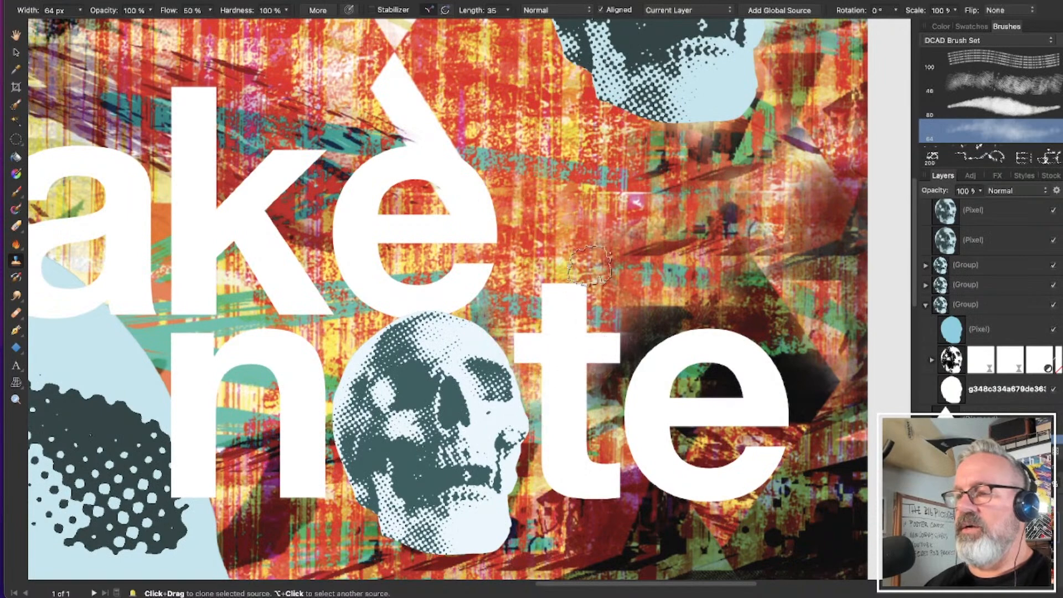
mouse_move(581, 194)
left_mouse_down()
mouse_move(585, 268)
mouse_move(578, 220)
mouse_move(593, 243)
mouse_move(608, 236)
mouse_move(578, 198)
left_mouse_up()
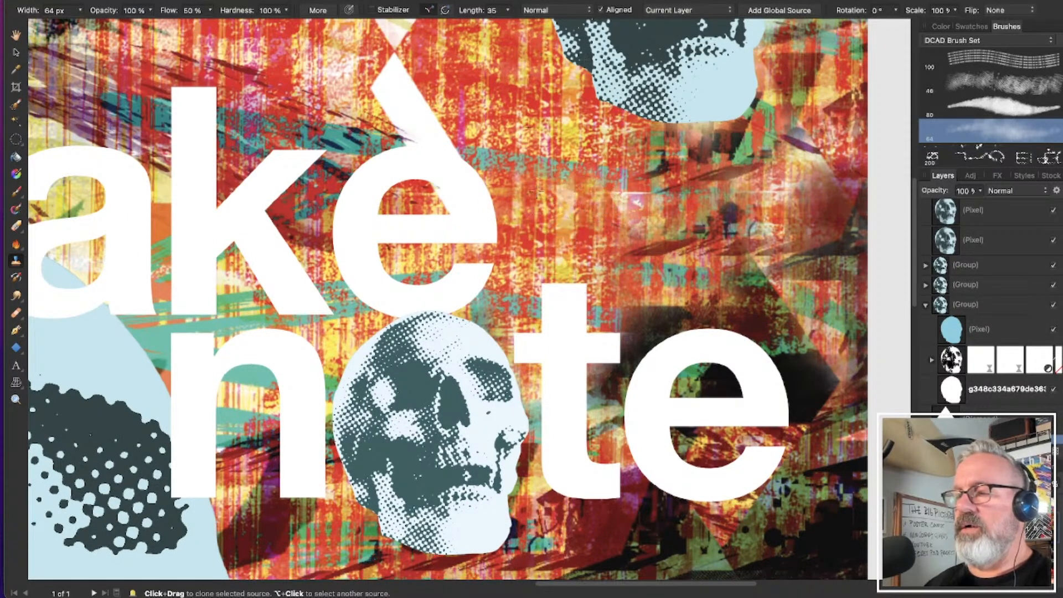
key("super+z")
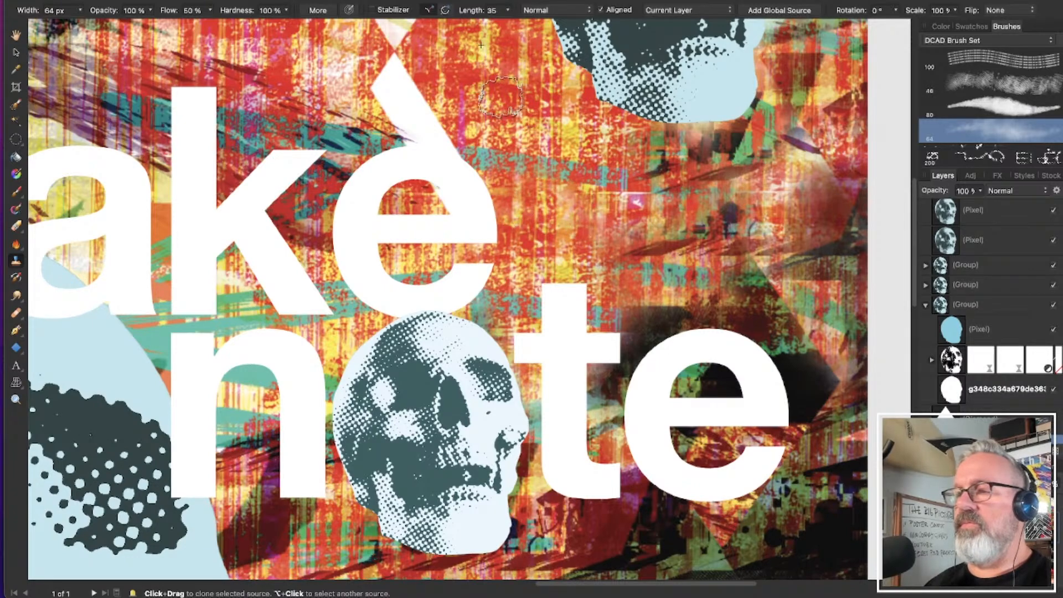
mouse_move(595, 238)
left_mouse_down()
mouse_move(622, 229)
mouse_move(601, 189)
mouse_move(636, 200)
mouse_move(623, 248)
left_mouse_up()
scroll(571, 192, "down", 5)
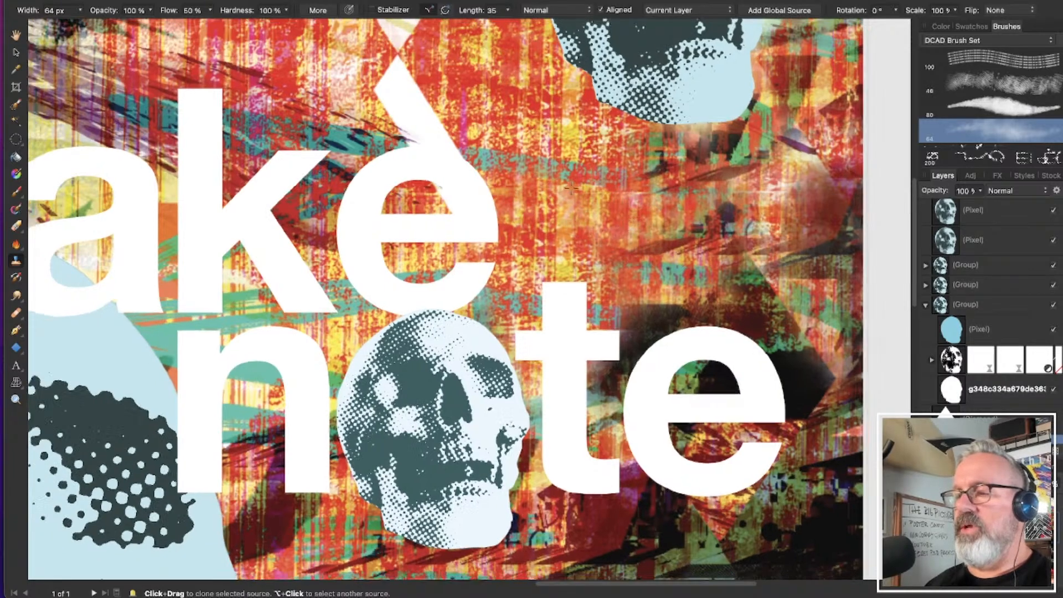
scroll(485, 258, "up", 3)
scroll(485, 258, "up", 2)
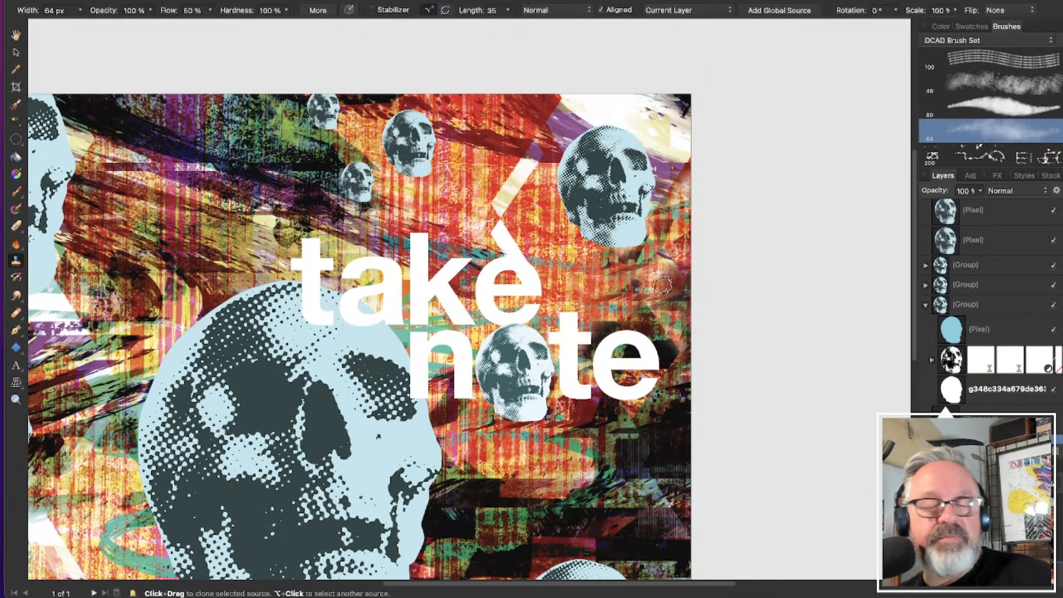
Review the whole wraparound cover and check the live stream in OBS before returning to the cover document
key("super+0")
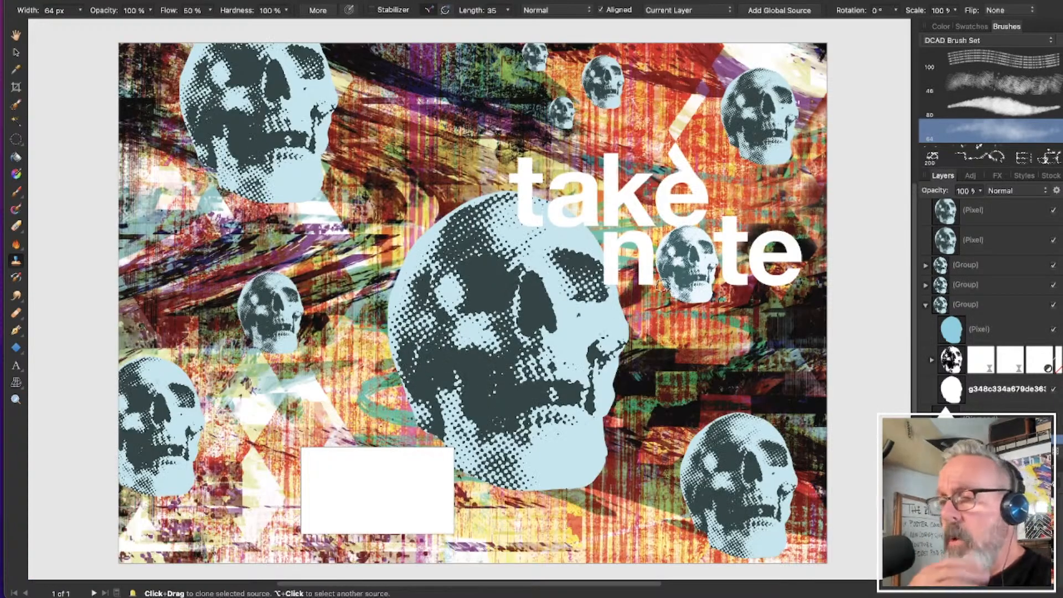
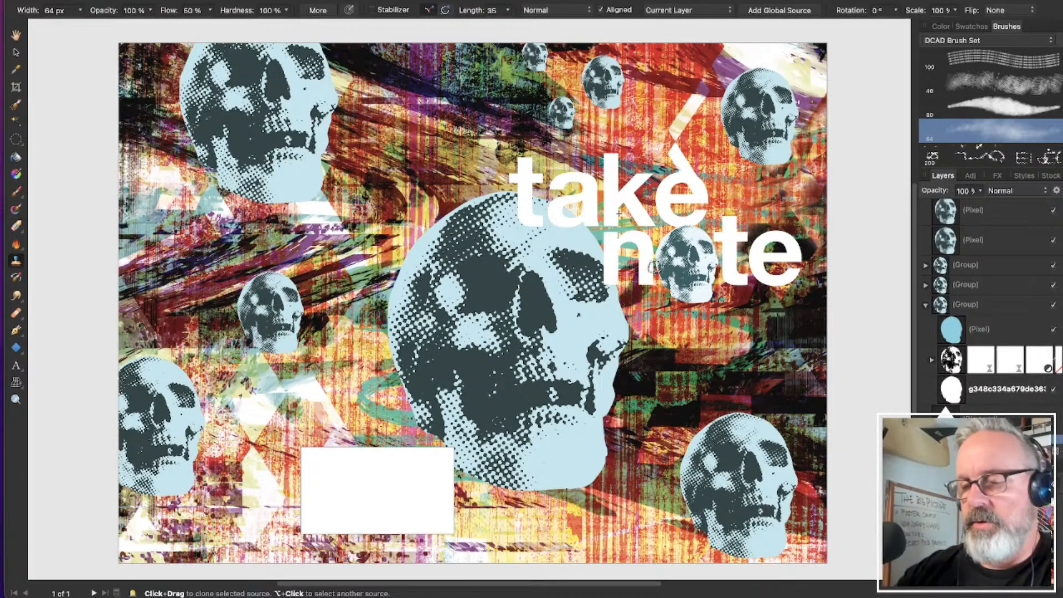
key("super+Tab")
key("super+Tab")
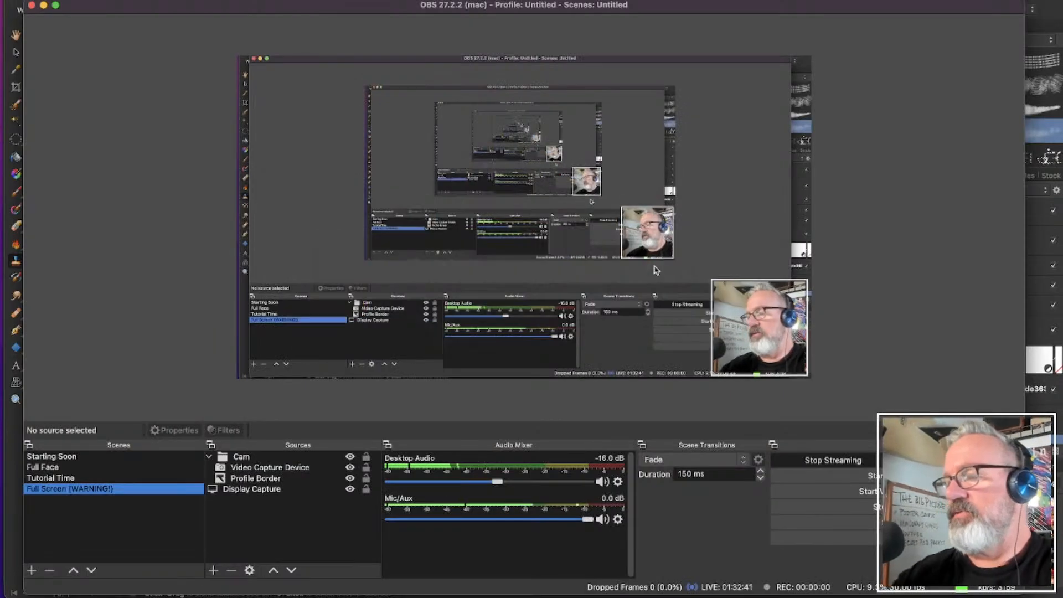
key("super+Tab")
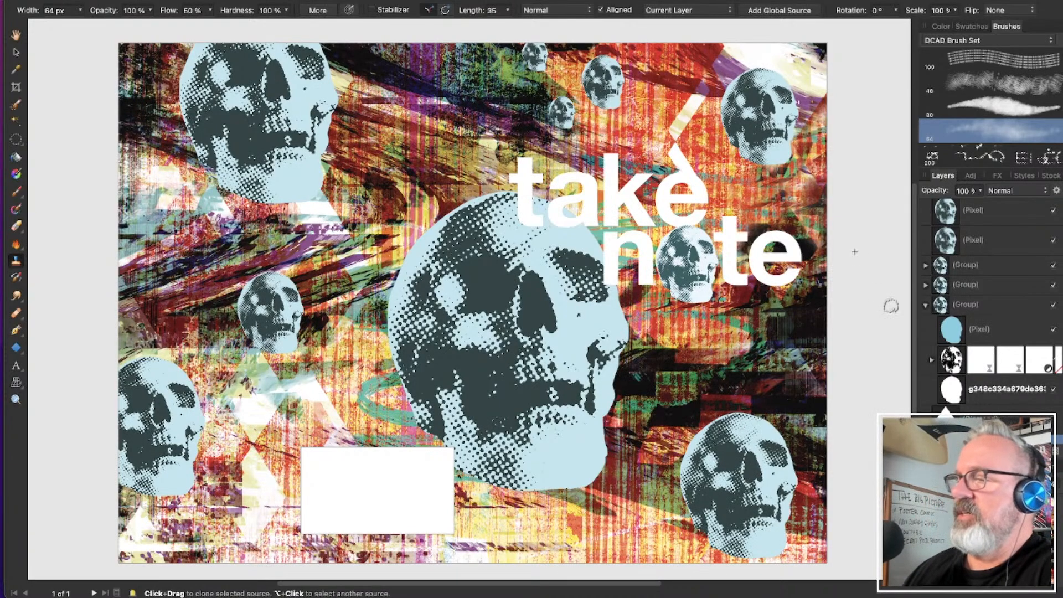
Show the white rectangle over the back cover to view the front cover alone, and hide it again
scroll(1038, 299, "up", 5)
left_click(1053, 215)
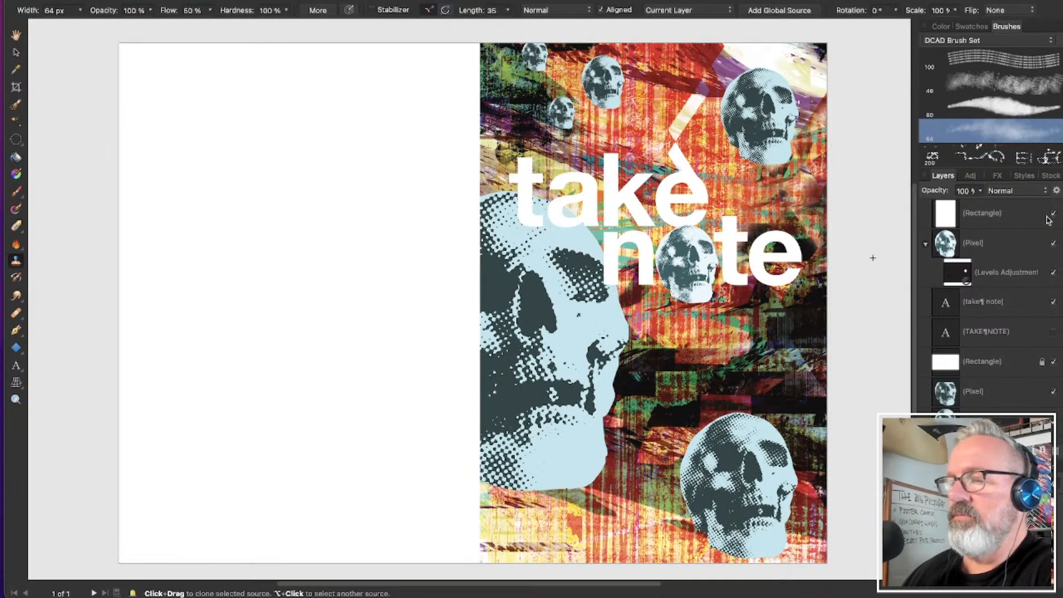
left_click(1046, 219)
left_click(1054, 213)
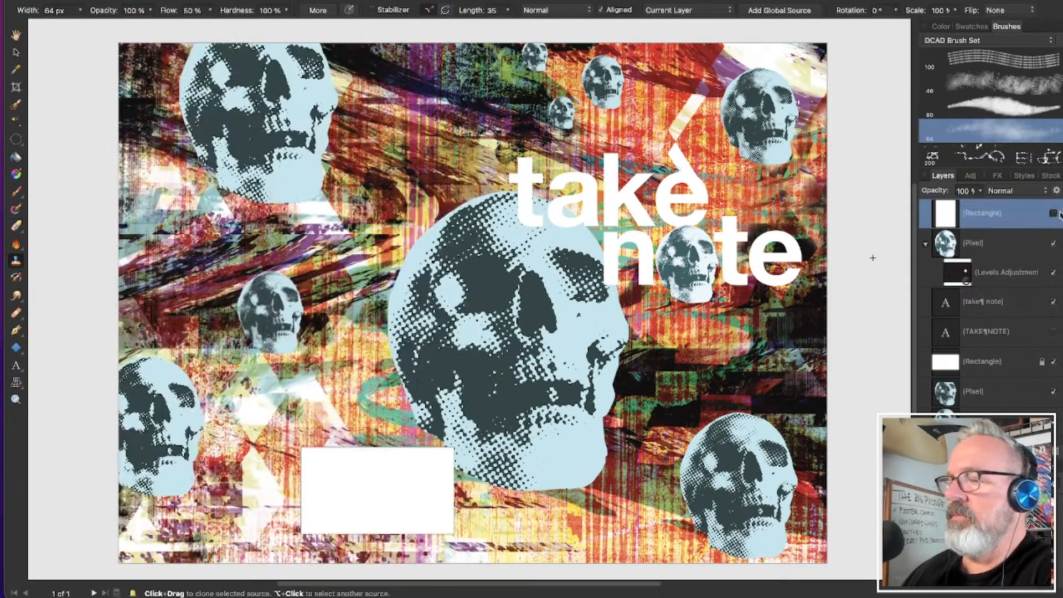
Switch to the Publisher persona and start a white 39 pt Helvetica Neue Bold art text below the word "note"
scroll(706, 348, "up", 6)
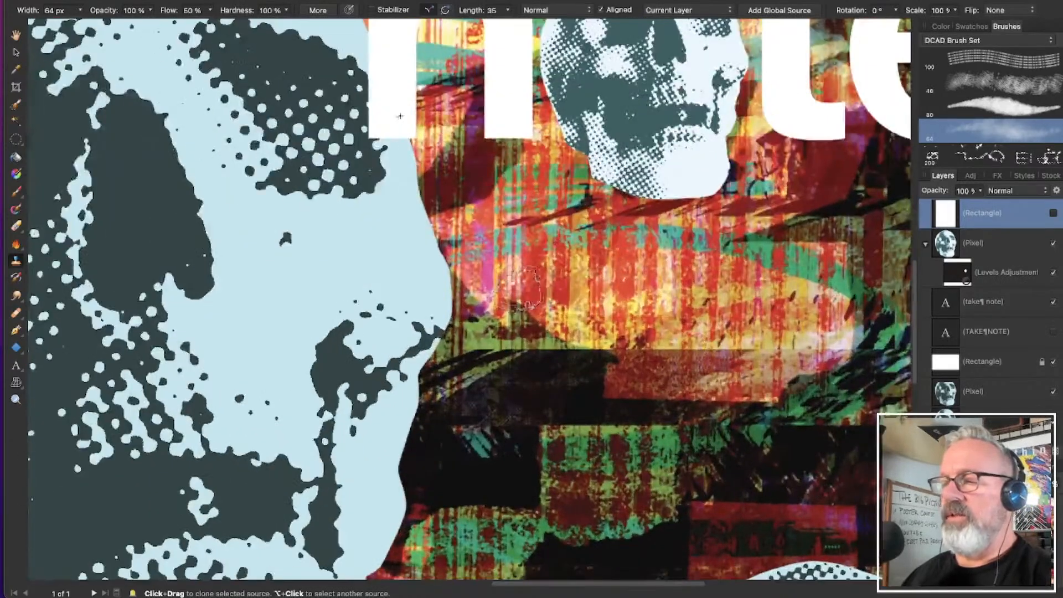
key("t")
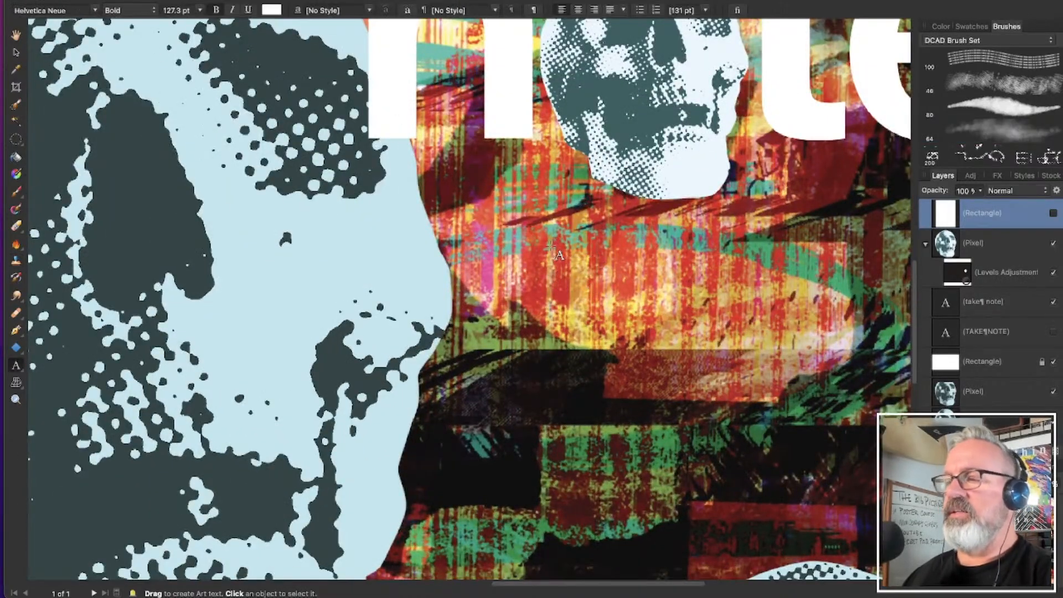
left_click(62, 0)
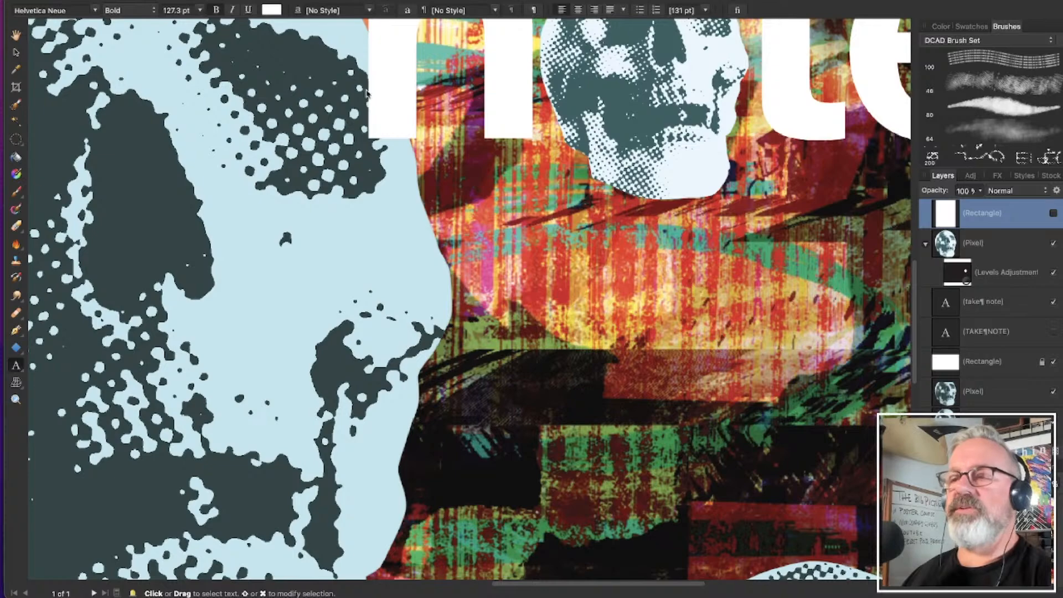
scroll(774, 260, "down", 3)
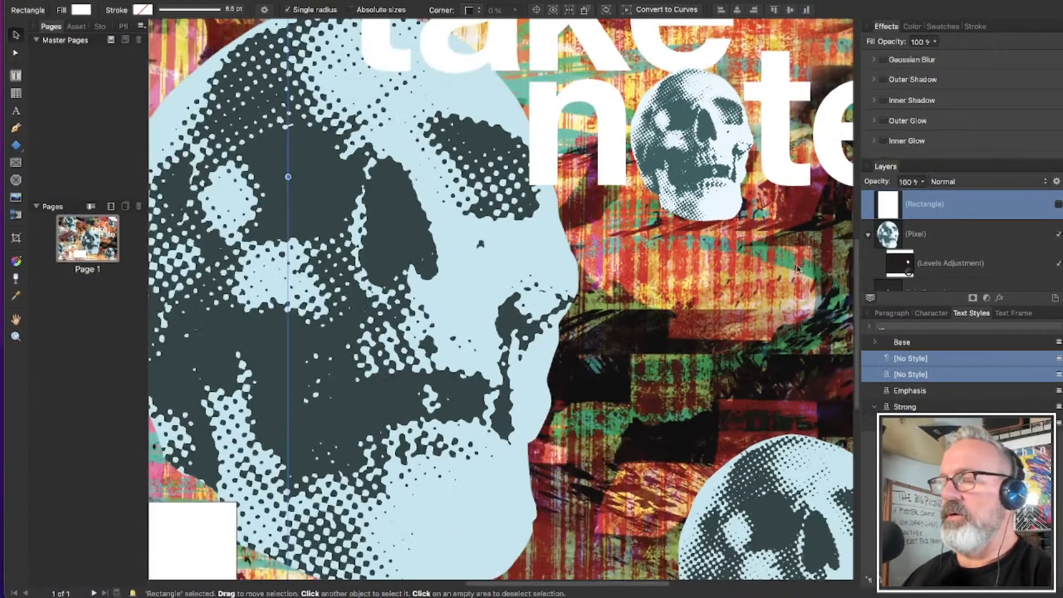
scroll(773, 273, "down", 2)
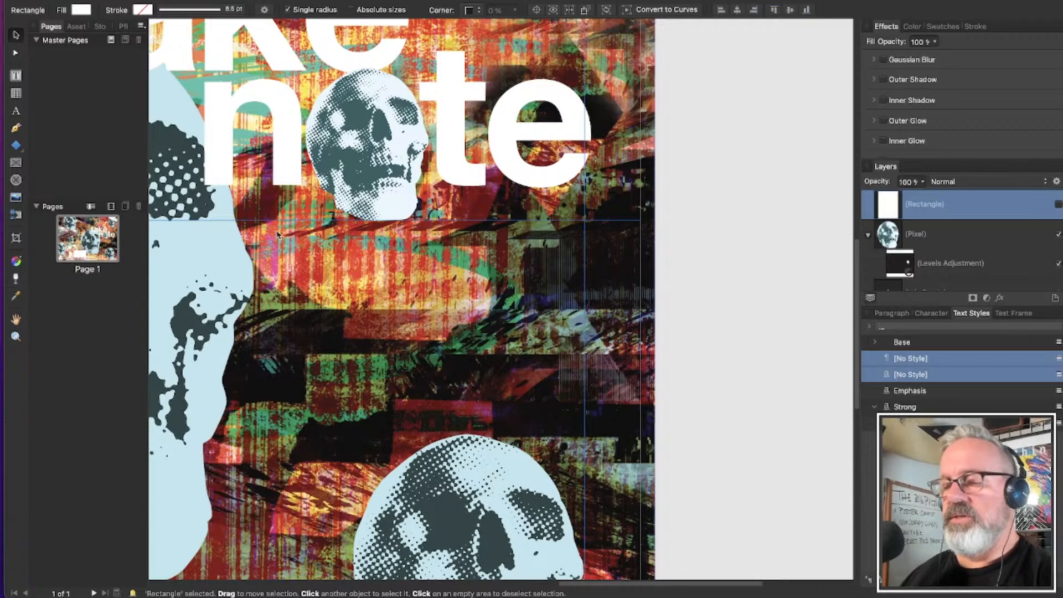
key("t")
left_click_drag(278, 232, 330, 282)
Enter "A no-nonsense" as the subtitle's first line and begin a second line starting with "Brain"
type("a")
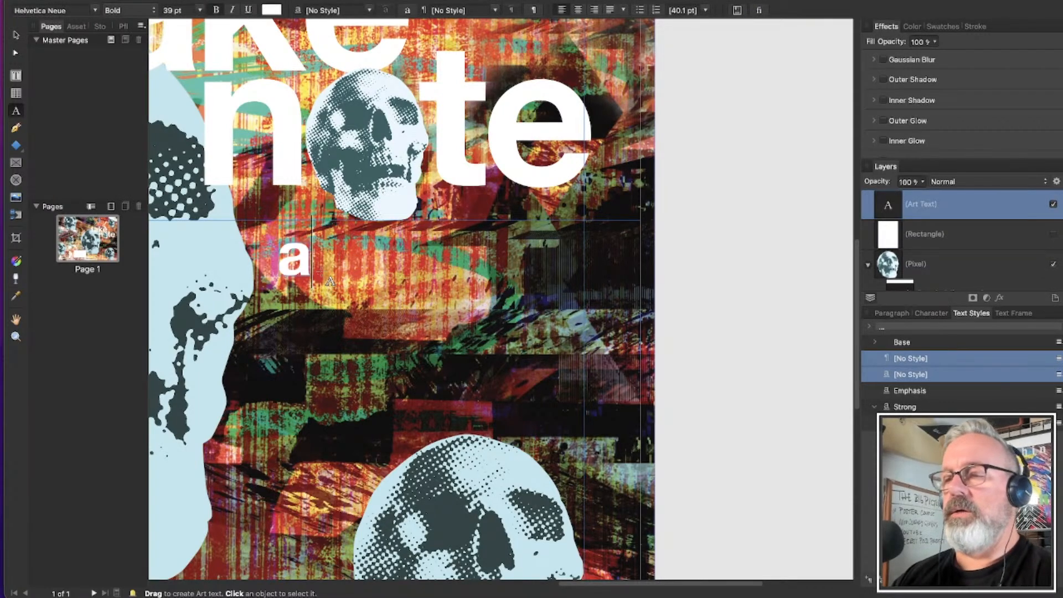
key("BackSpace")
type("An no")
key("BackSpace")
key("BackSpace")
key("BackSpace")
key("BackSpace")
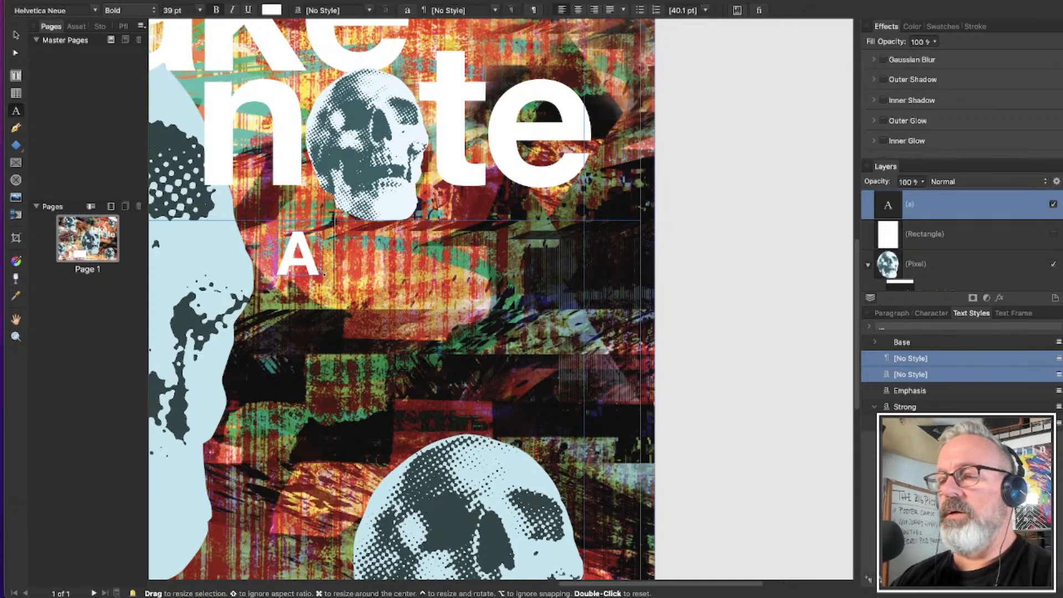
type("a")
key("BackSpace")
type("A no")
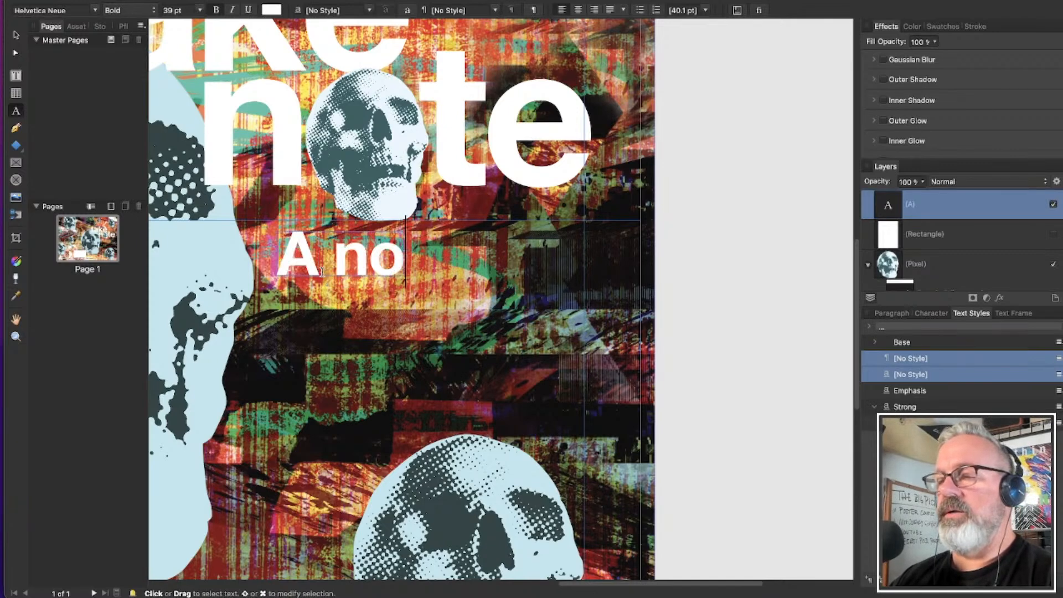
type("-on")
key("BackSpace")
key("BackSpace")
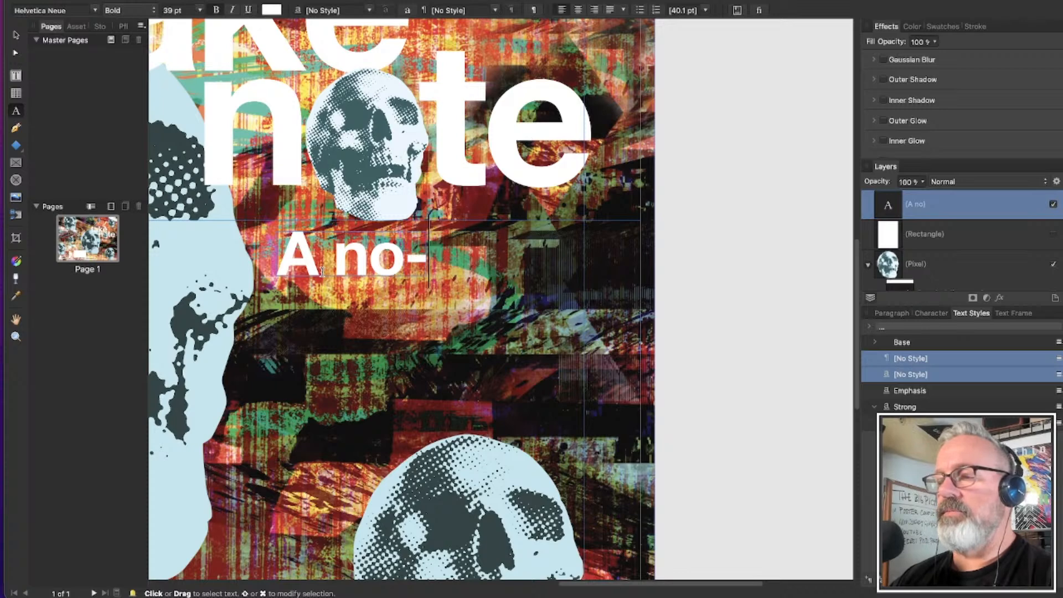
type("on")
key("BackSpace")
type("n")
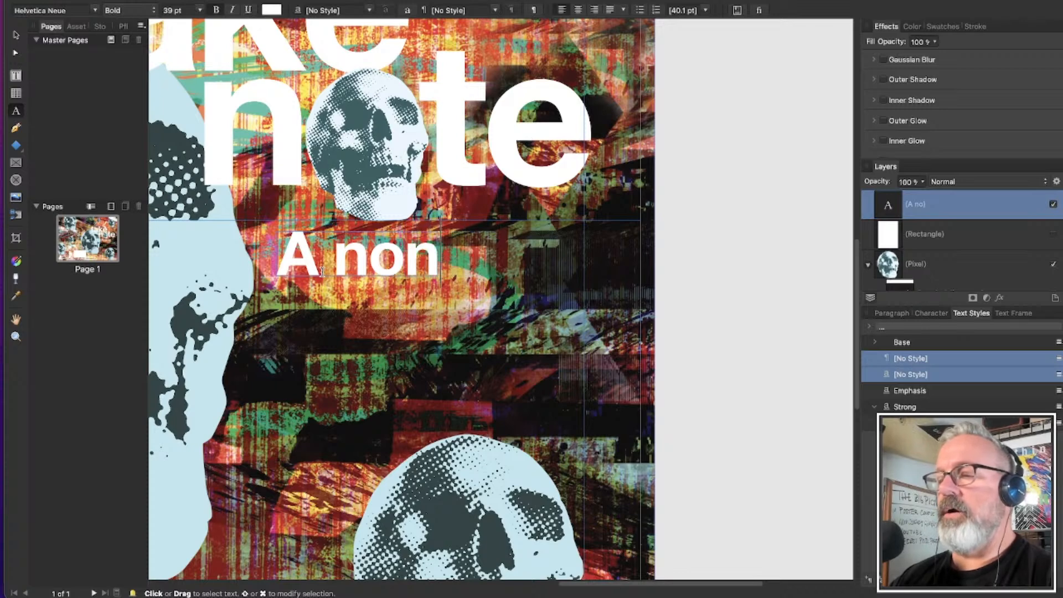
key("BackSpace")
type("-onon")
key("BackSpace")
key("BackSpace")
key("BackSpace")
key("BackSpace")
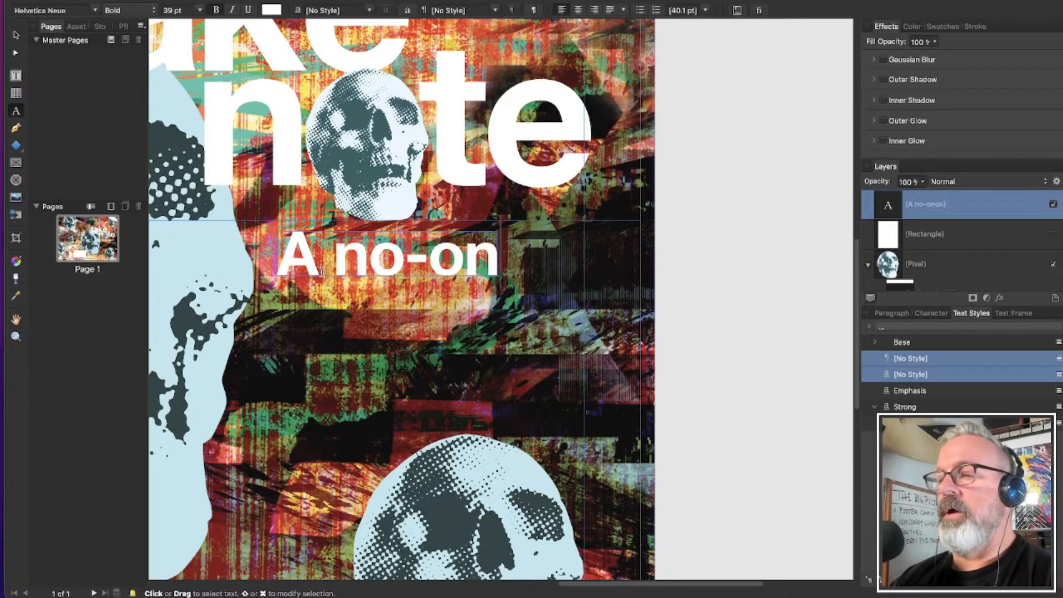
type("nonsen")
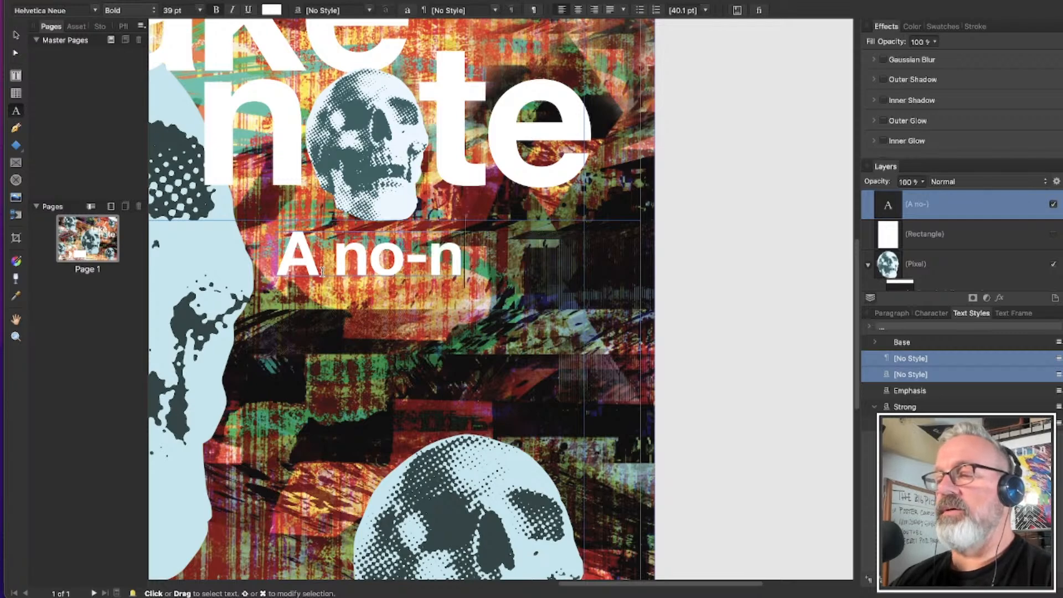
type("s")
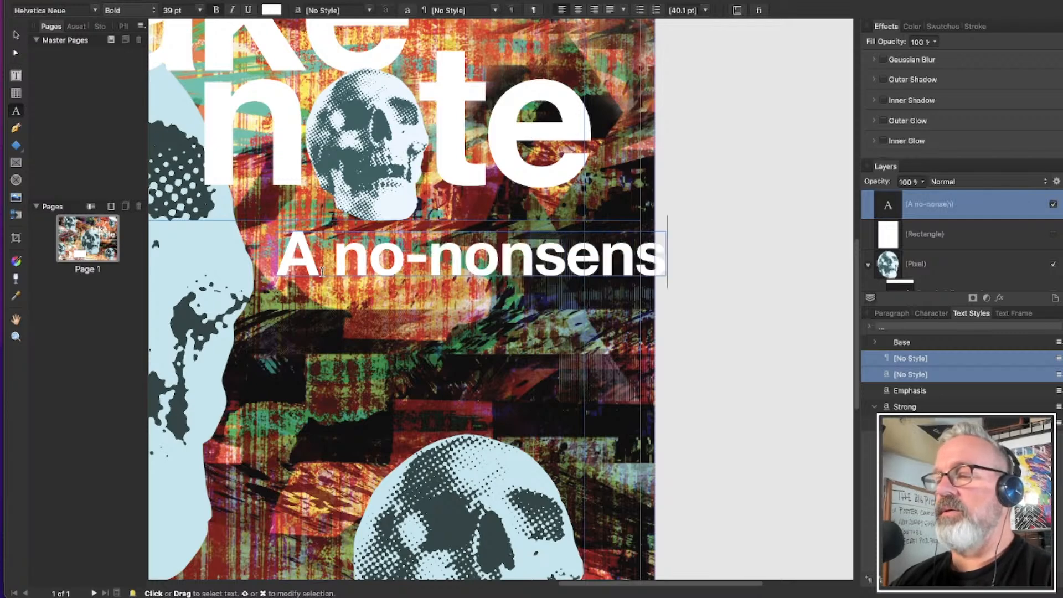
type("e brain gu")
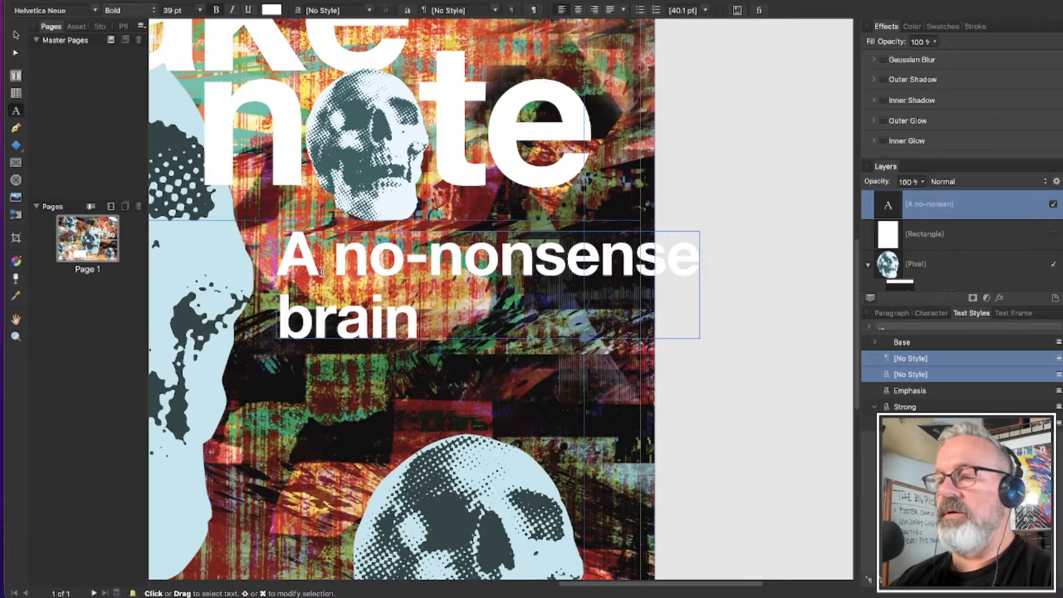
Clear the subtitle's draft second line and rewrite it as "Brain dump"
key("BackSpace")
key("BackSpace")
key("BackSpace")
key("BackSpace")
key("BackSpace")
key("BackSpace")
key("BackSpace")
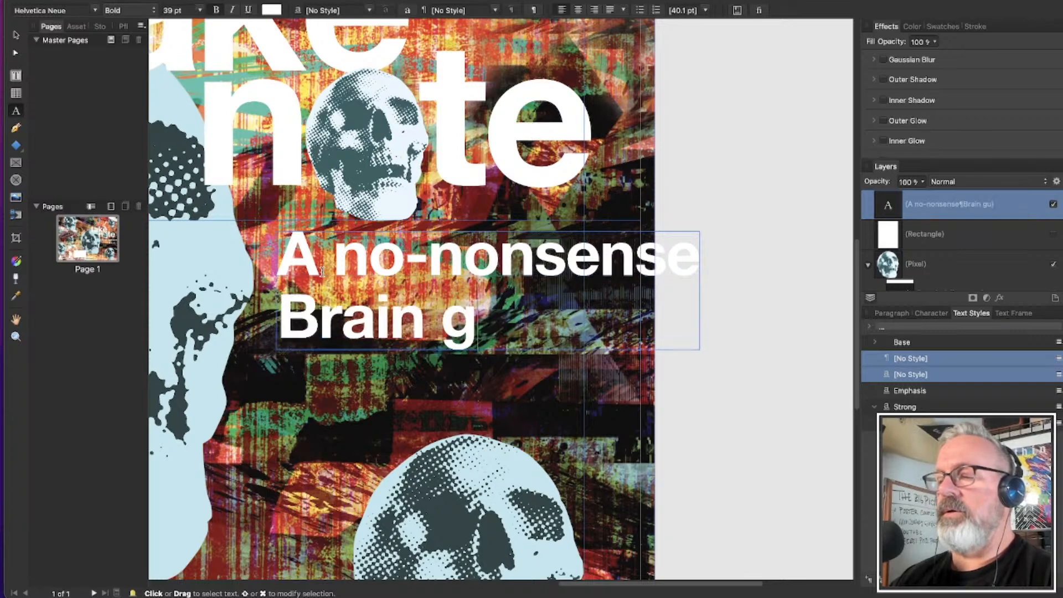
key("BackSpace")
key("BackSpace")
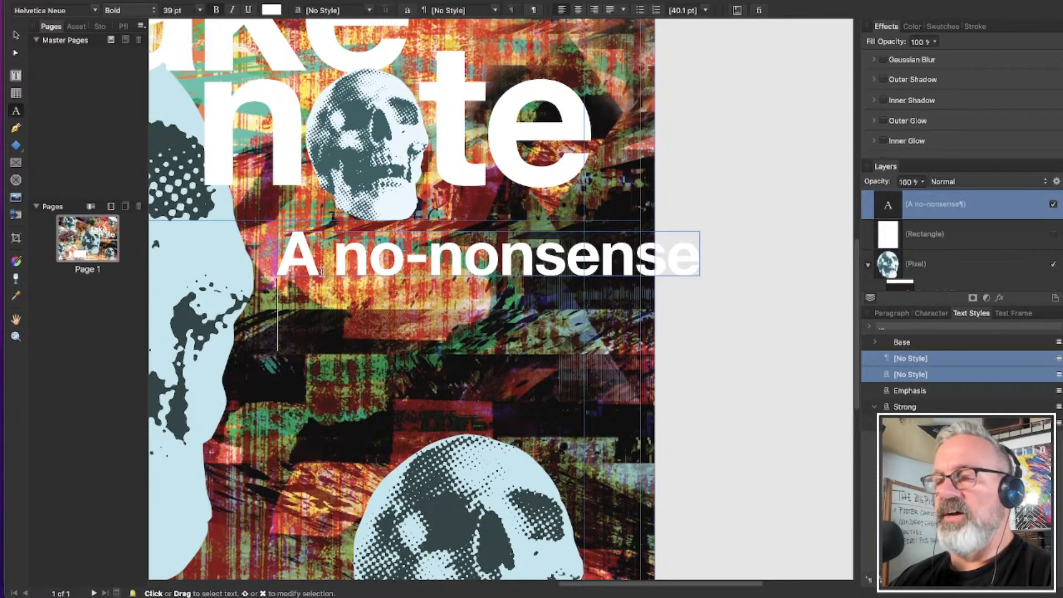
key("Return")
type("b")
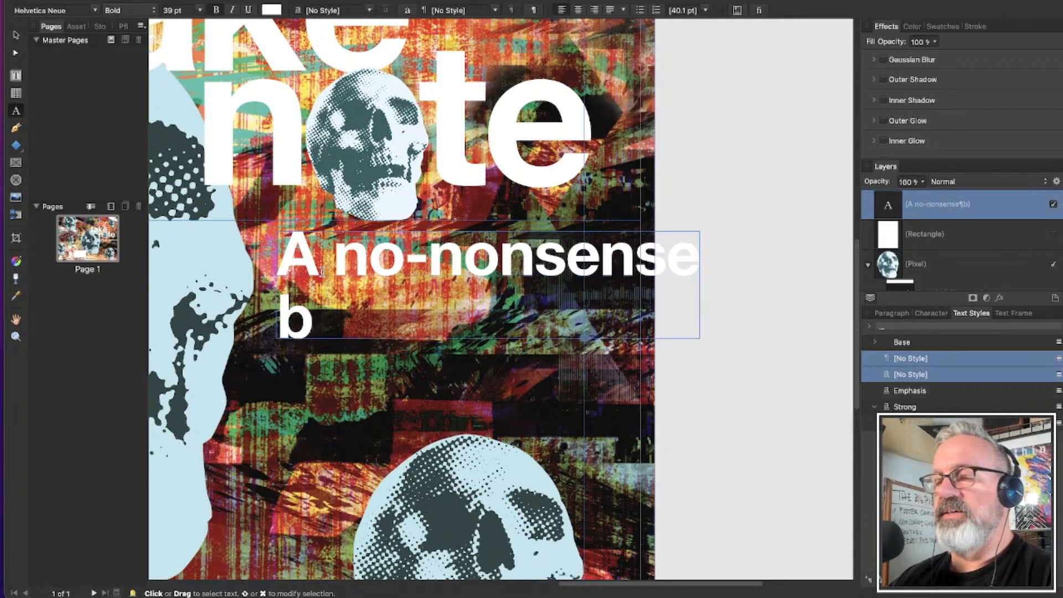
type("rain dump")
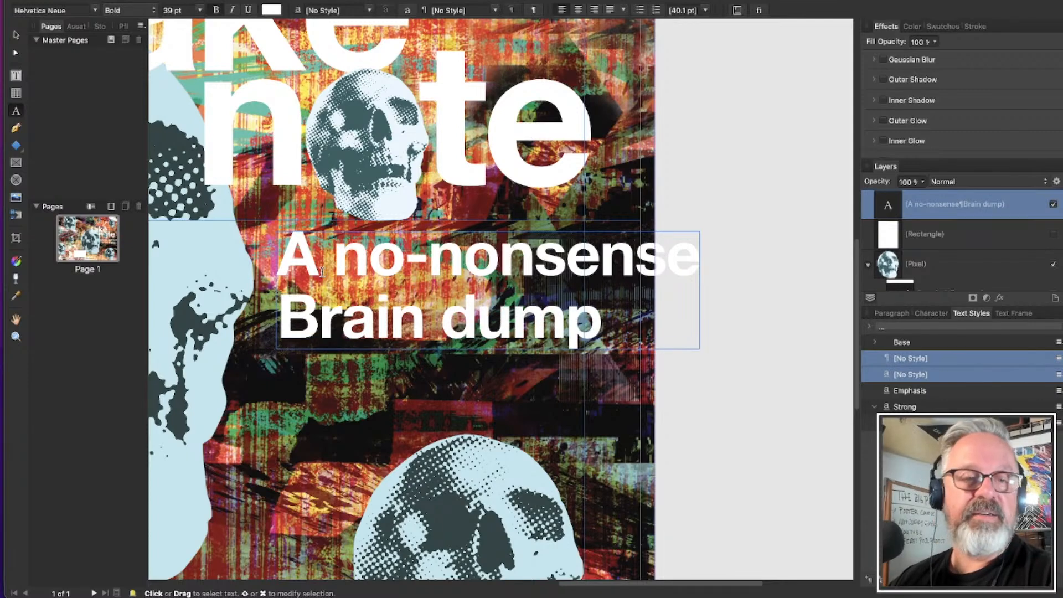
Add "Journal by" as the subtitle's third line and the author's full name as the fourth, and finish the text entry
key("Return")
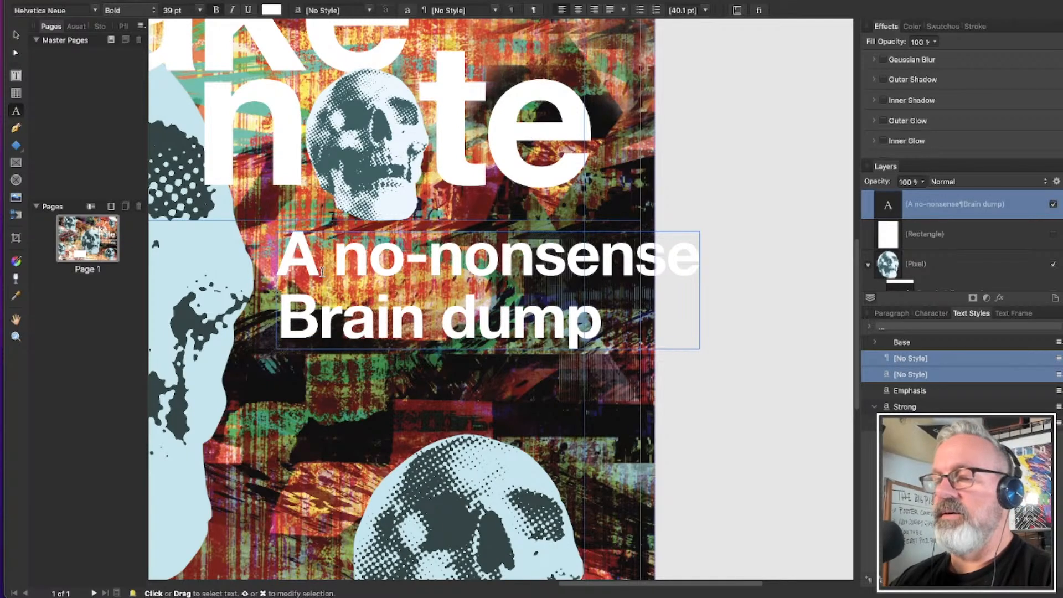
type("journal by")
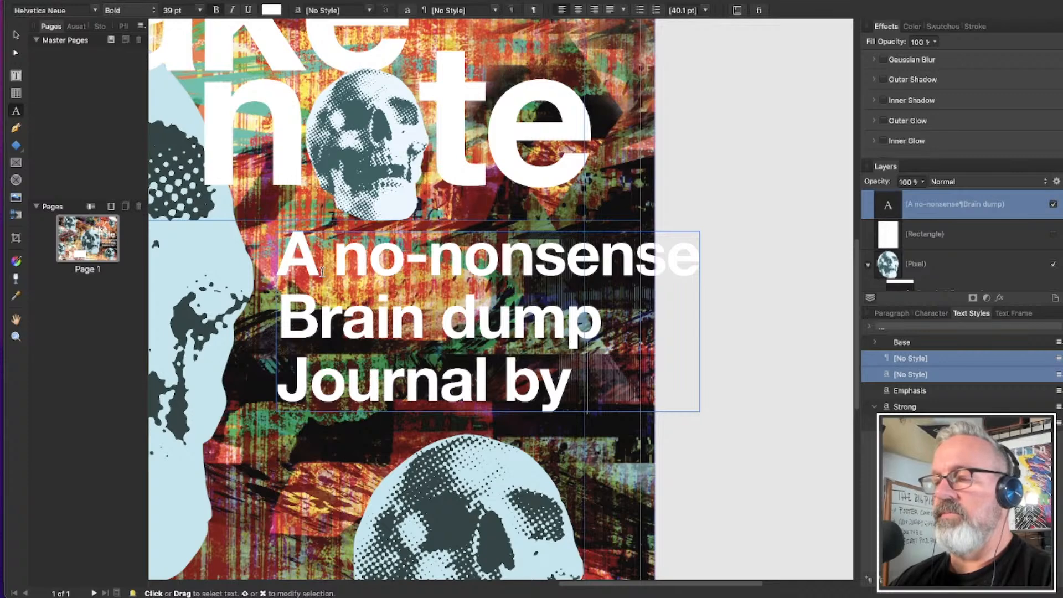
key("Return")
type("dave")
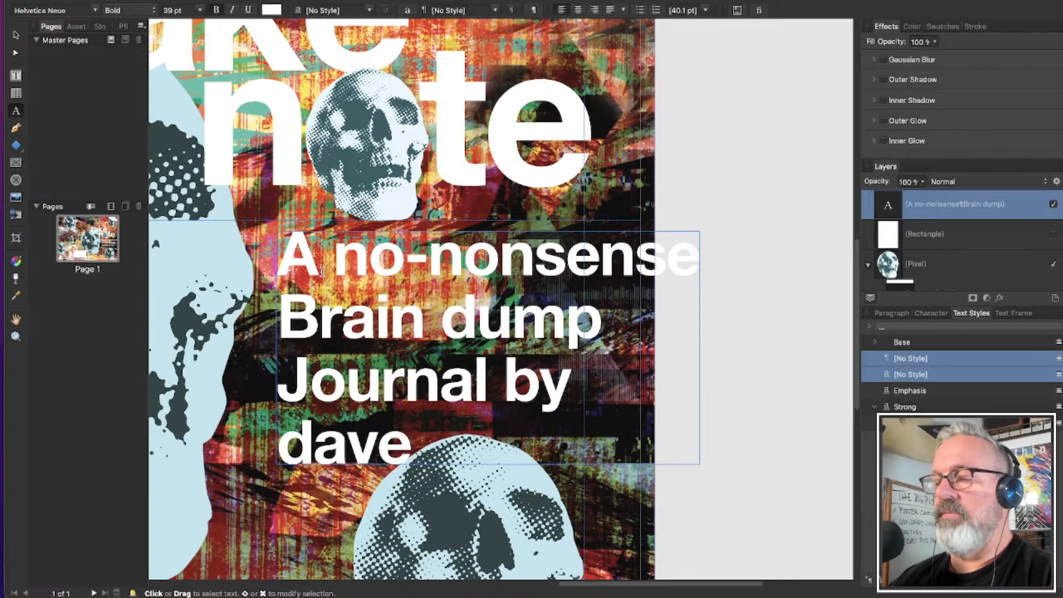
key("BackSpace")
key("BackSpace")
key("BackSpace")
key("BackSpace")
type("Dave Conrey")
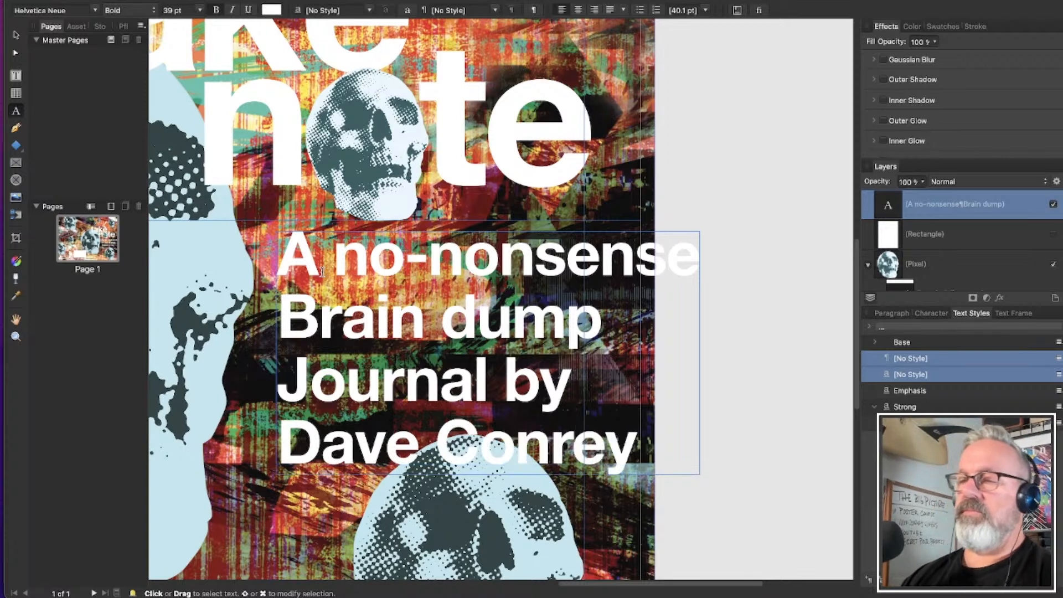
key("Escape")
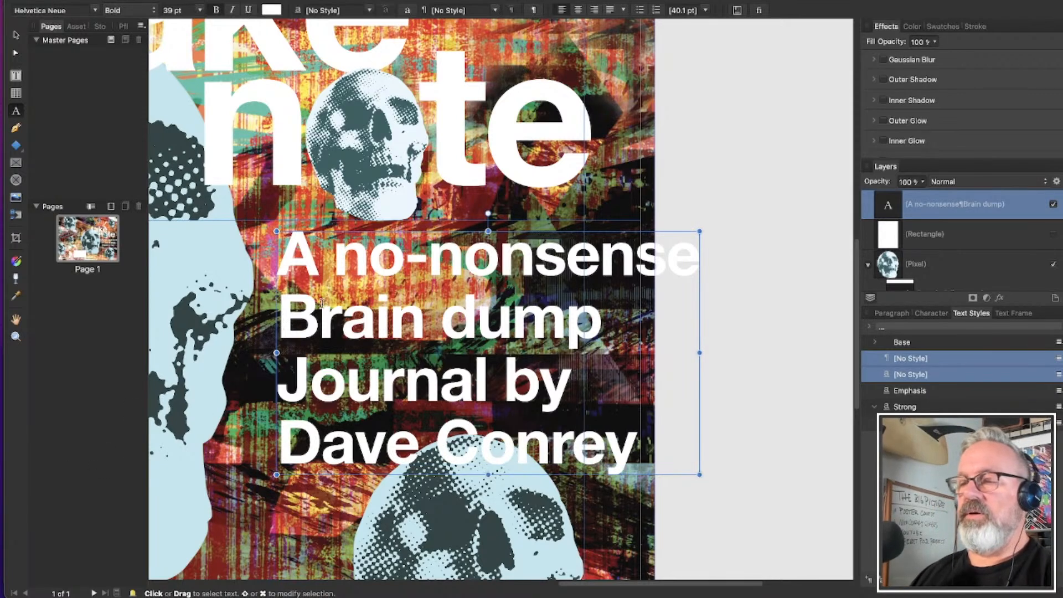
Change the initials of "Brain" and "Journal" to lowercase in the subtitle
left_click_drag(320, 315, 277, 316)
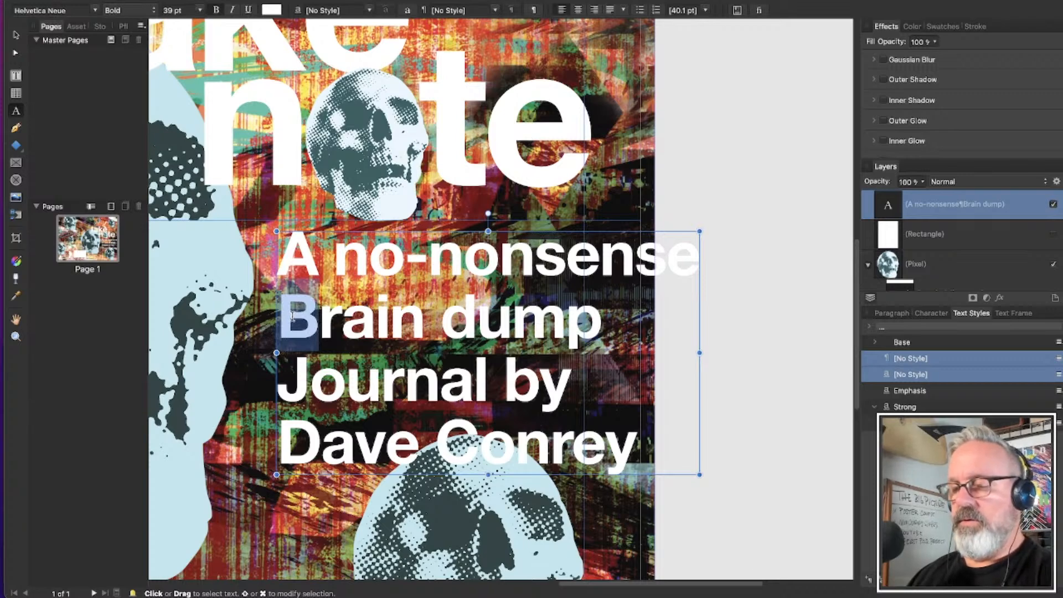
type("b")
left_click_drag(308, 378, 287, 380)
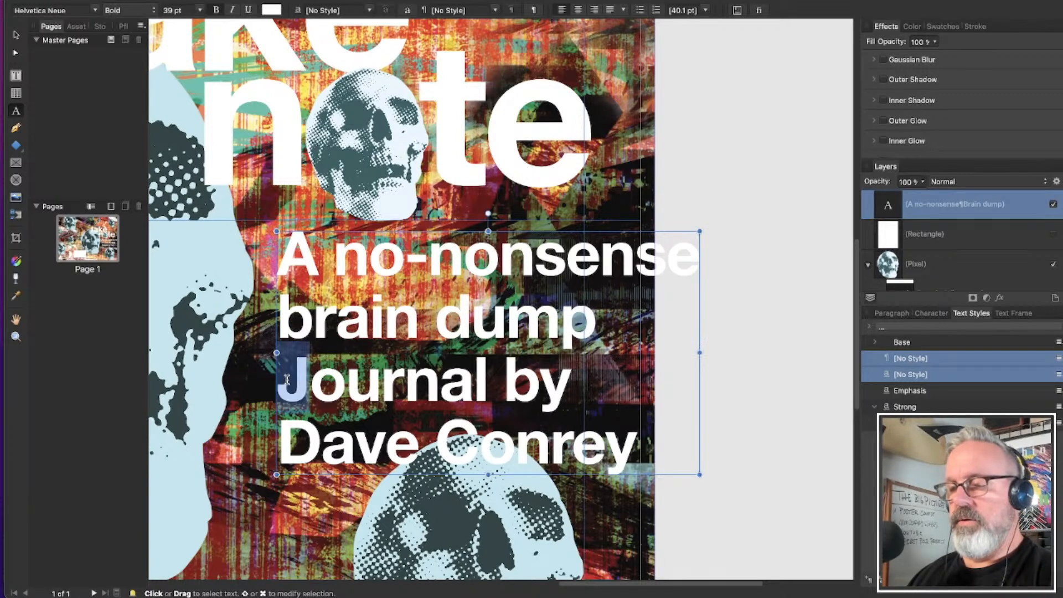
type("j")
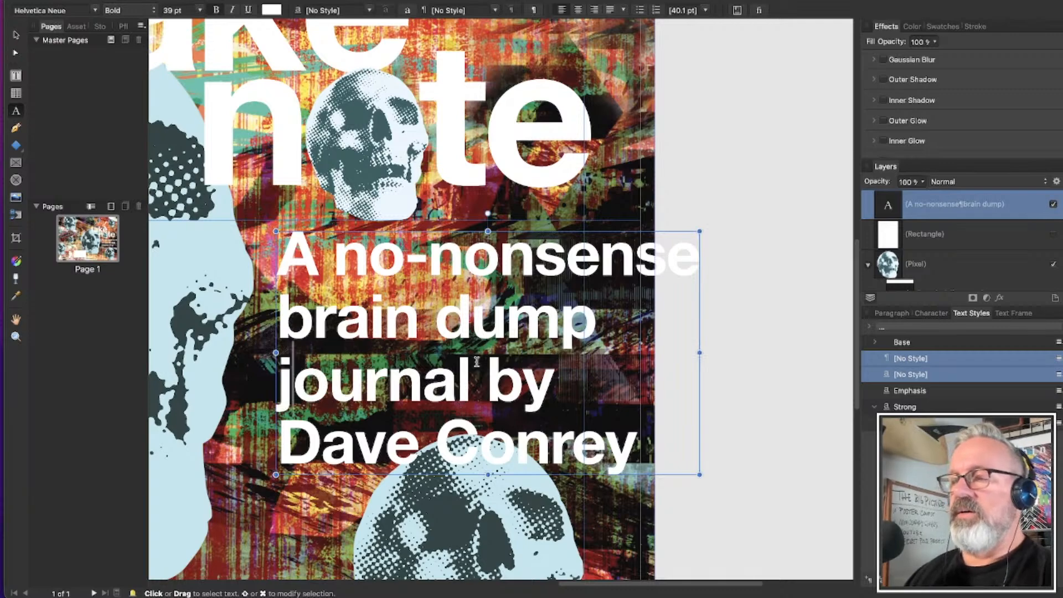
Select all four subtitle lines and change their font weight to Regular
left_click(16, 35)
triple_click(613, 453)
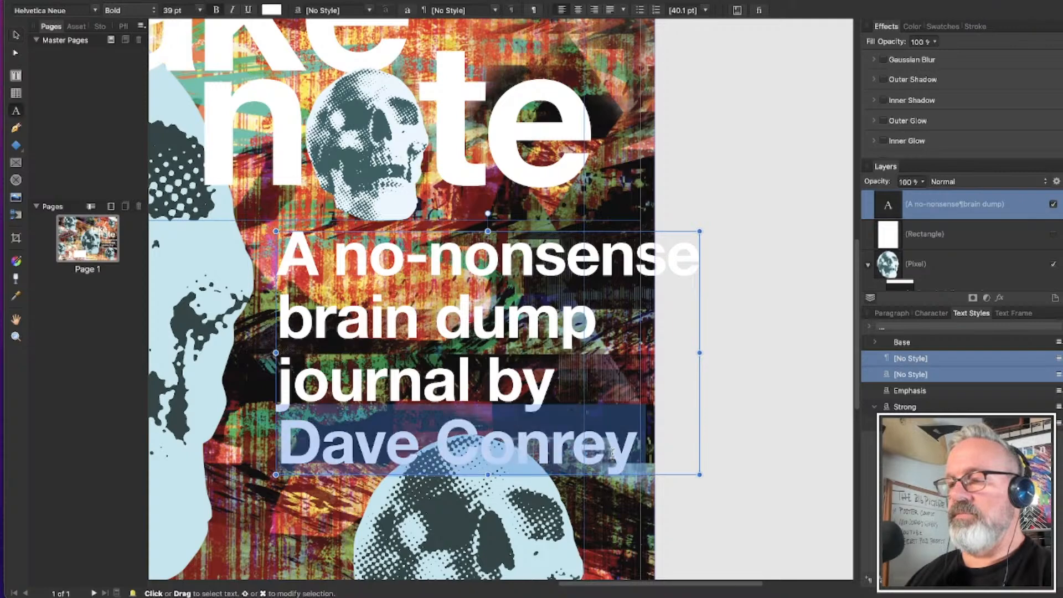
left_click_drag(612, 453, 351, 93)
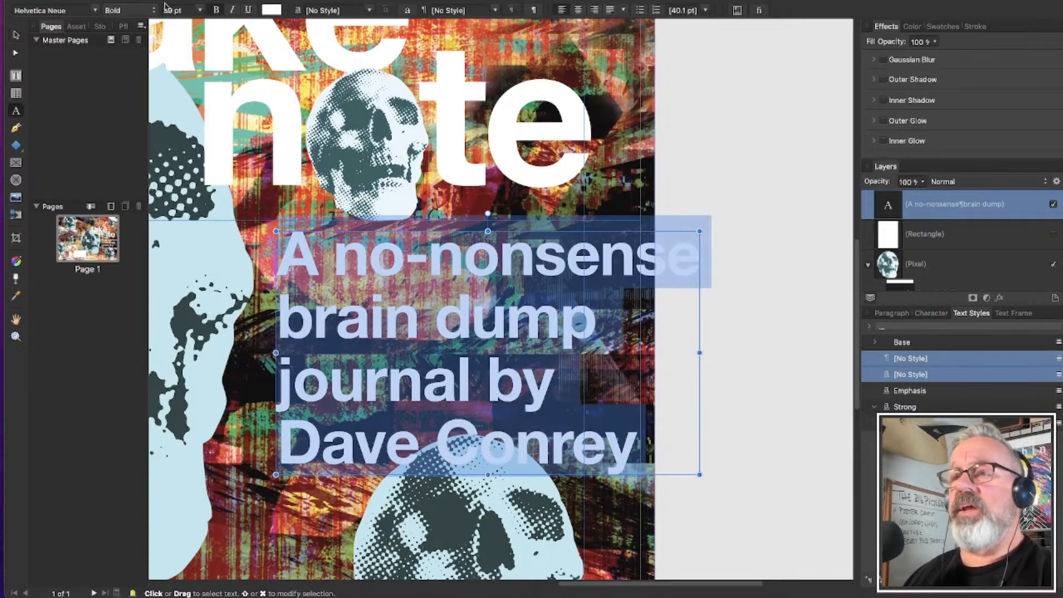
left_click(216, 10)
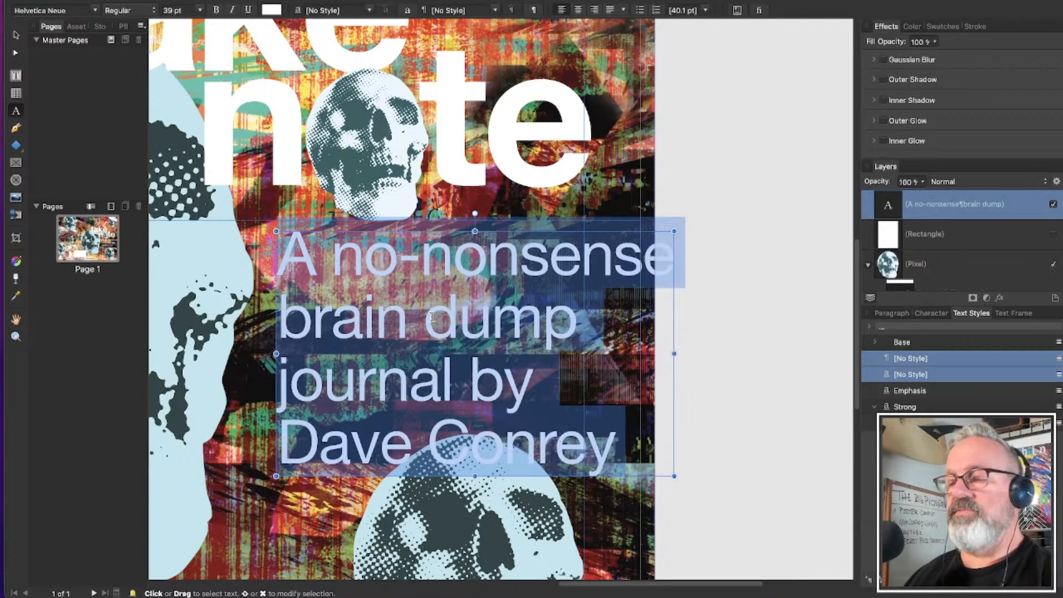
Reduce the font size of the selected subtitle lines to 26 pt
key("super+shift+comma")
key("super+shift+comma")
key("super+shift+comma")
key("super+shift+comma")
key("super+shift+comma")
key("super+shift+comma")
key("super+shift+comma")
key("super+shift+comma")
key("super+shift+comma")
key("super+shift+comma")
key("super+shift+comma")
key("super+shift+comma")
key("super+shift+comma")
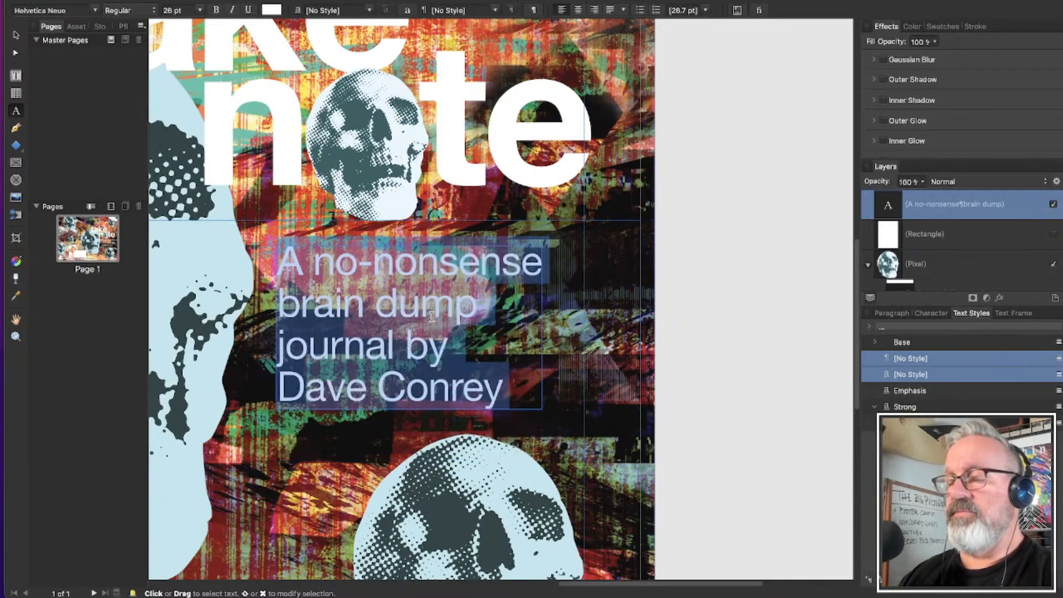
Widen the letter spacing of all the subtitle text so its first line spans nearly to the cover's edge
key("alt+Right")
key("alt+Right")
key("alt+Right")
key("alt+Right")
key("alt+Right")
key("alt+Right")
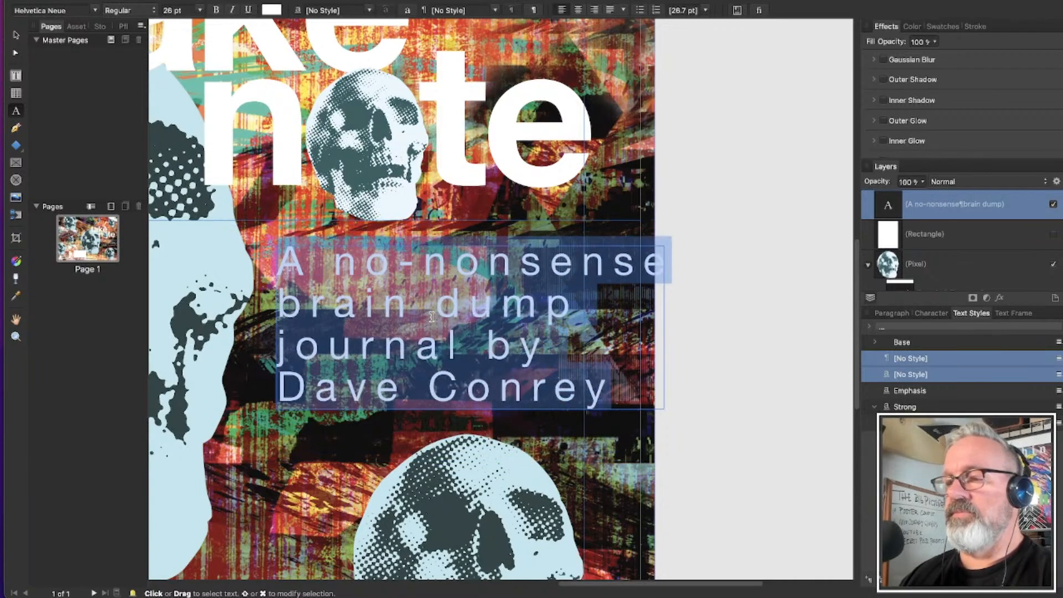
Browse the complete font list and change the subtitle's typeface to Fette Fraktur
left_click(94, 10)
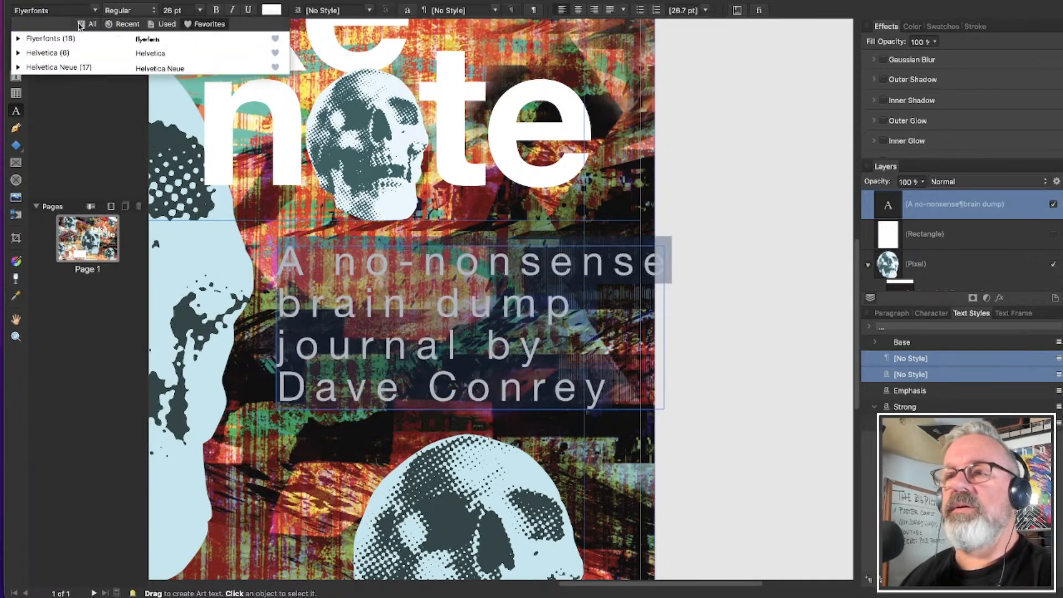
left_click(81, 24)
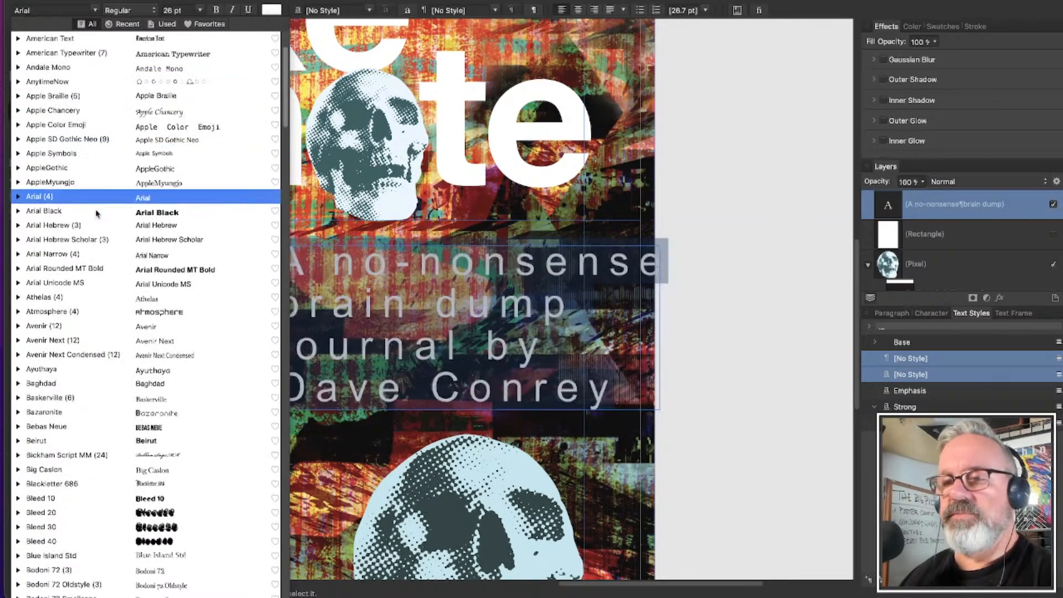
scroll(96, 216, "down", 15)
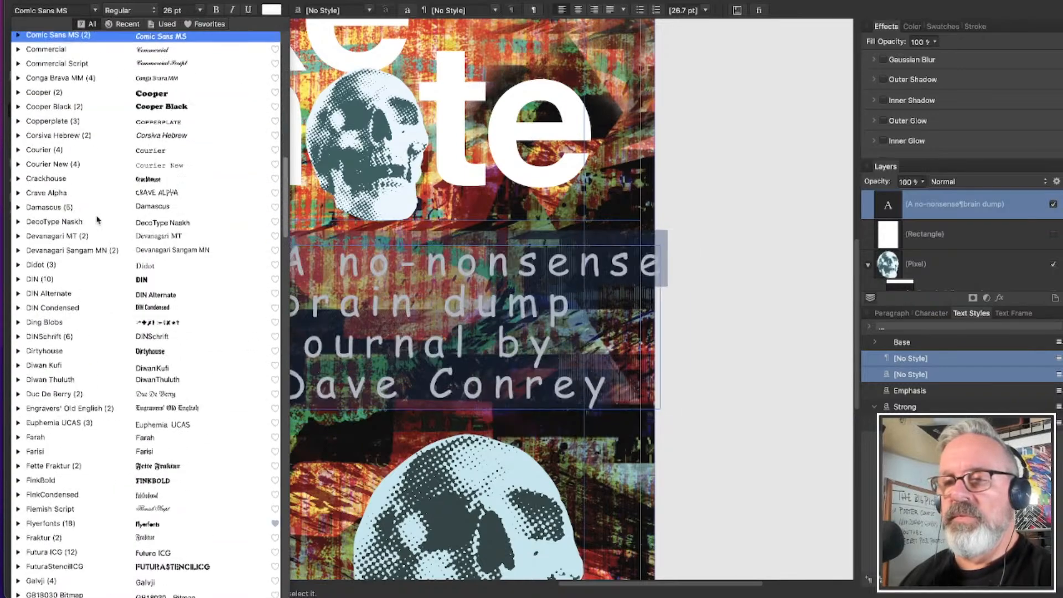
scroll(97, 220, "down", 5)
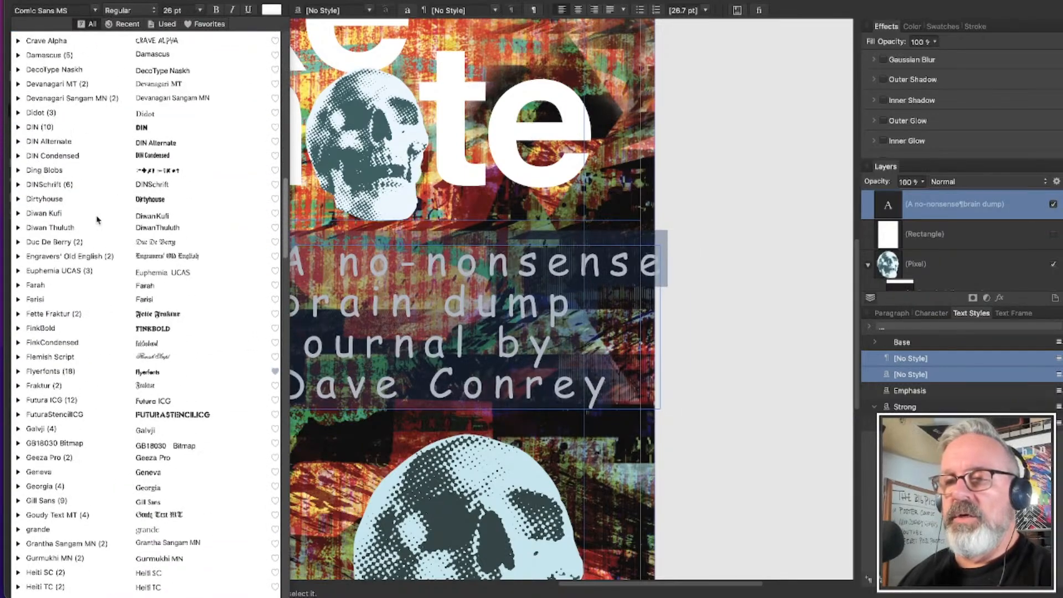
left_click(106, 312)
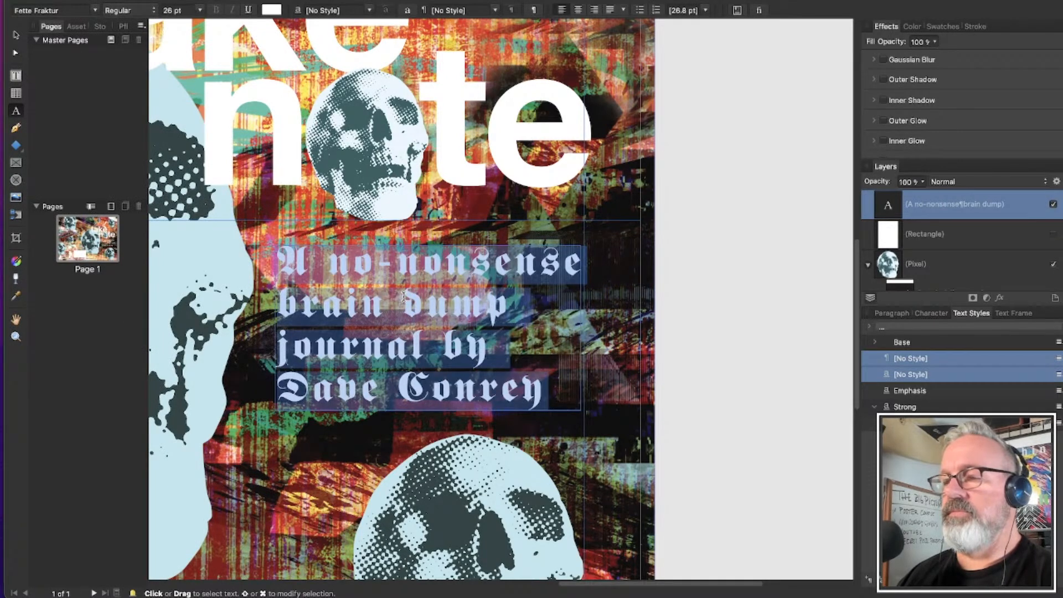
Tighten the subtitle's line spacing to 24.4 pt and deselect the text
key("alt+Up")
key("alt+Up")
key("alt+Up")
key("Up")
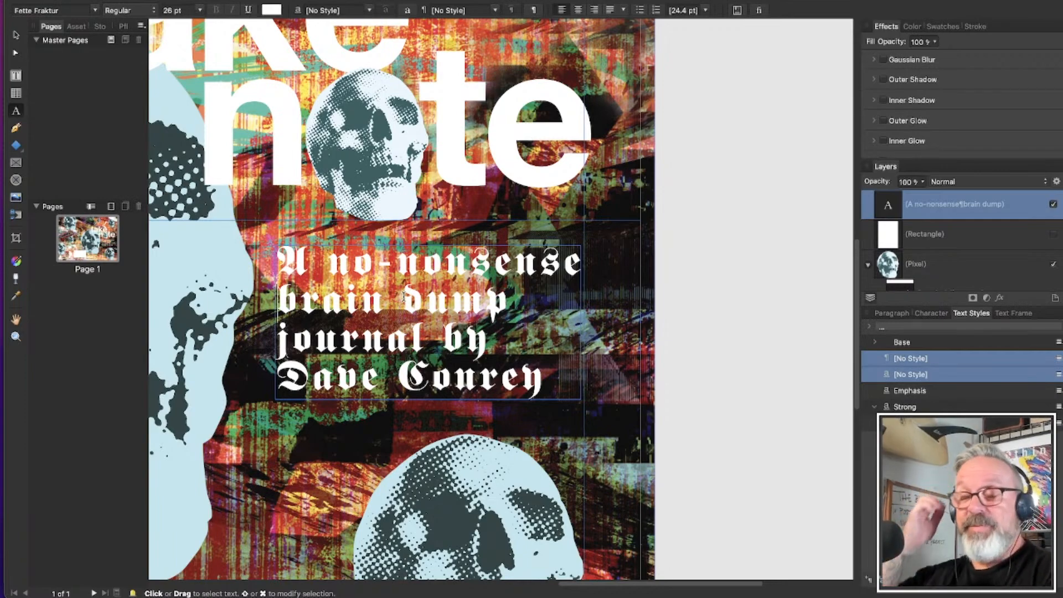
Copy all the subtitle text, delete it from its art text object, and leave that object
key("super+a")
key("super+c")
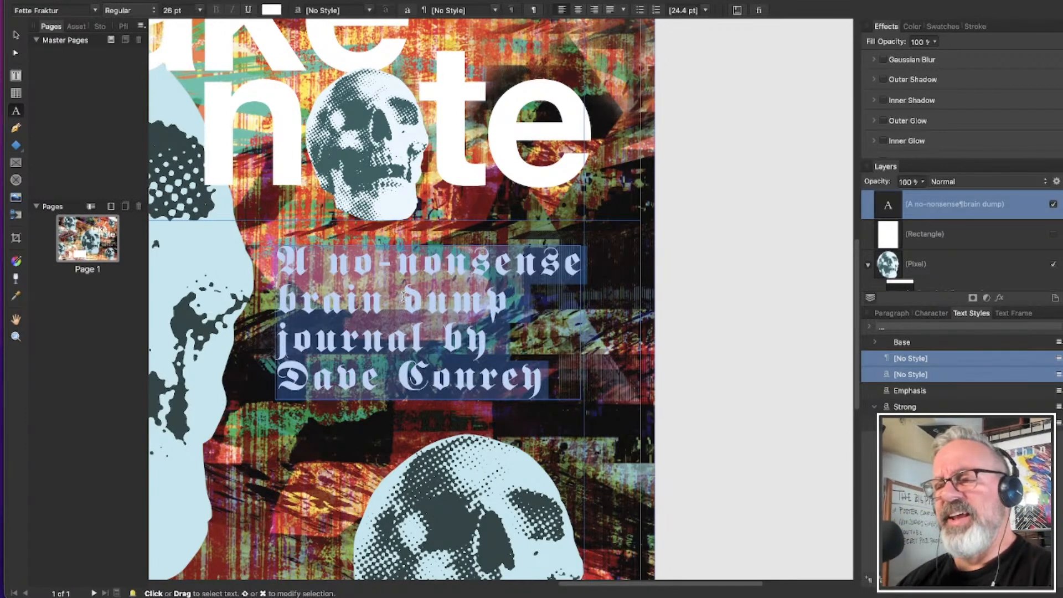
key("BackSpace")
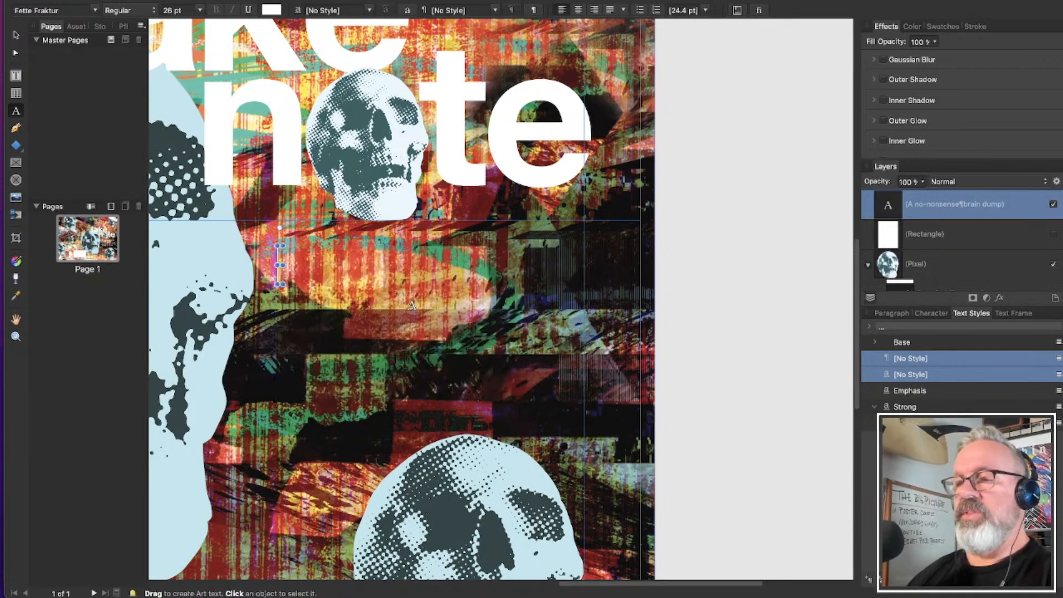
left_click(13, 37)
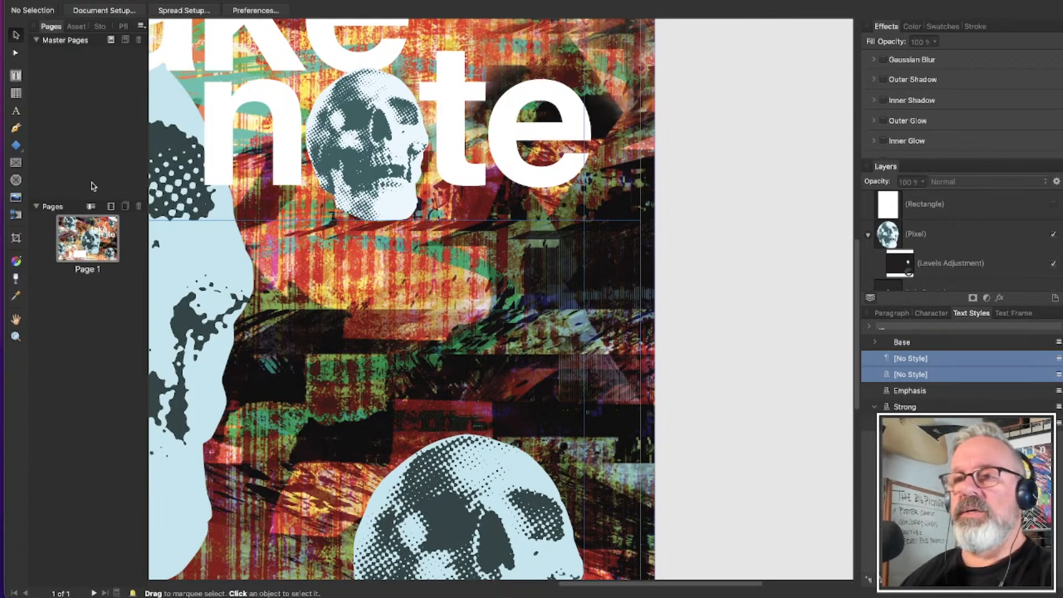
Draw a text frame beneath the title, above the lower skull, and paste the copied subtitle into it
left_click(16, 76)
left_click_drag(271, 237, 598, 446)
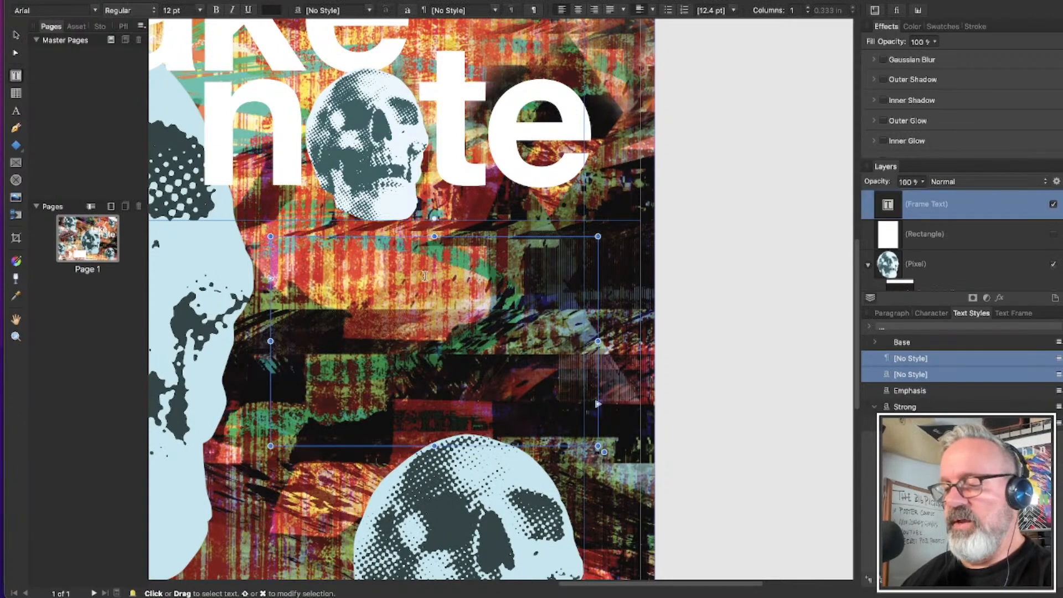
key("super+v")
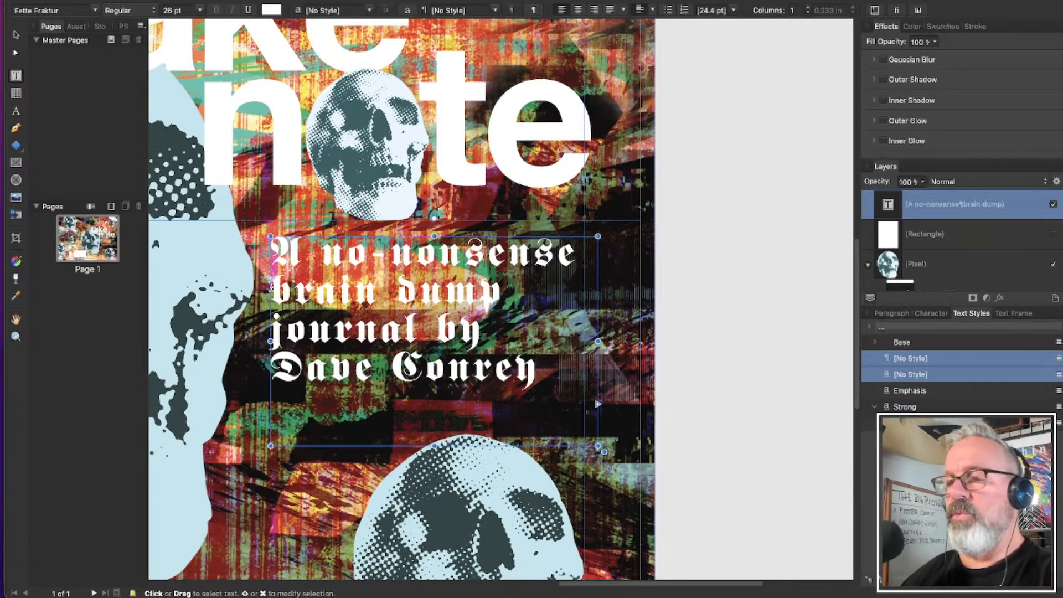
Replace the line breaks in the framed subtitle with spaces so it flows as one paragraph, and finish editing
left_click(271, 289)
key("BackSpace")
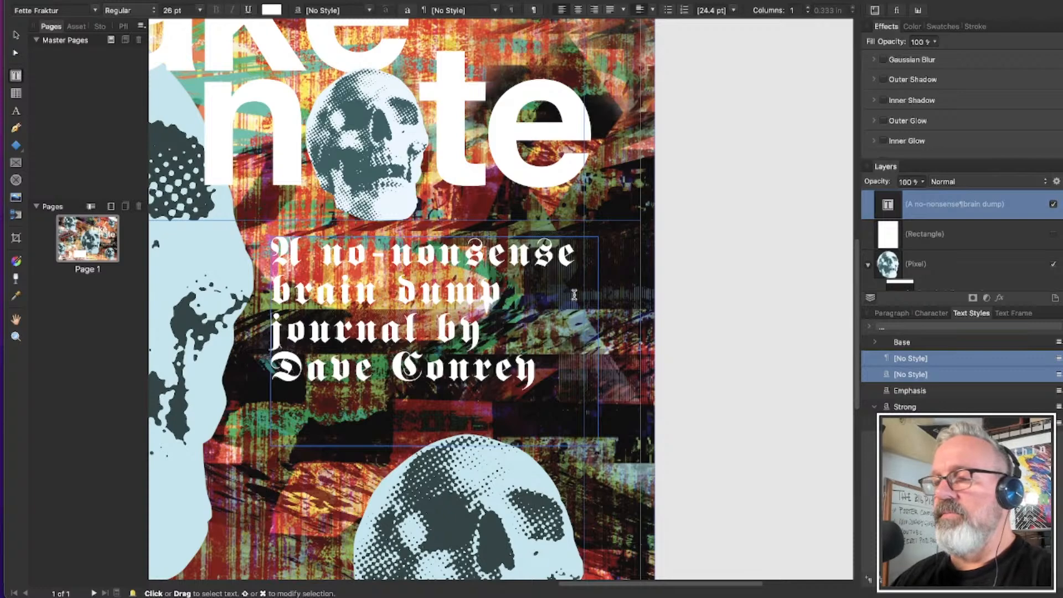
key("BackSpace")
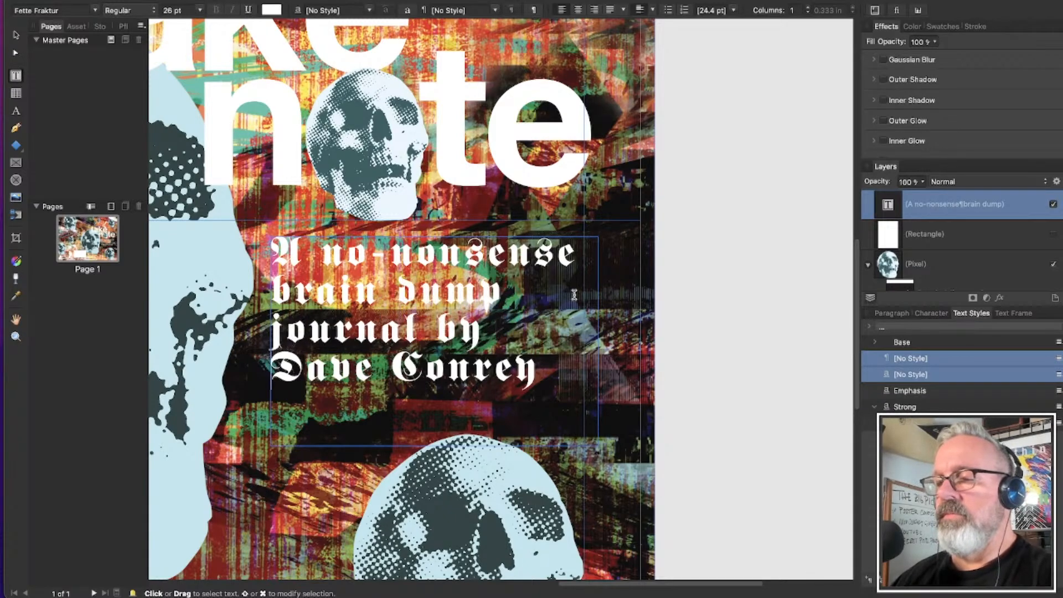
key("BackSpace")
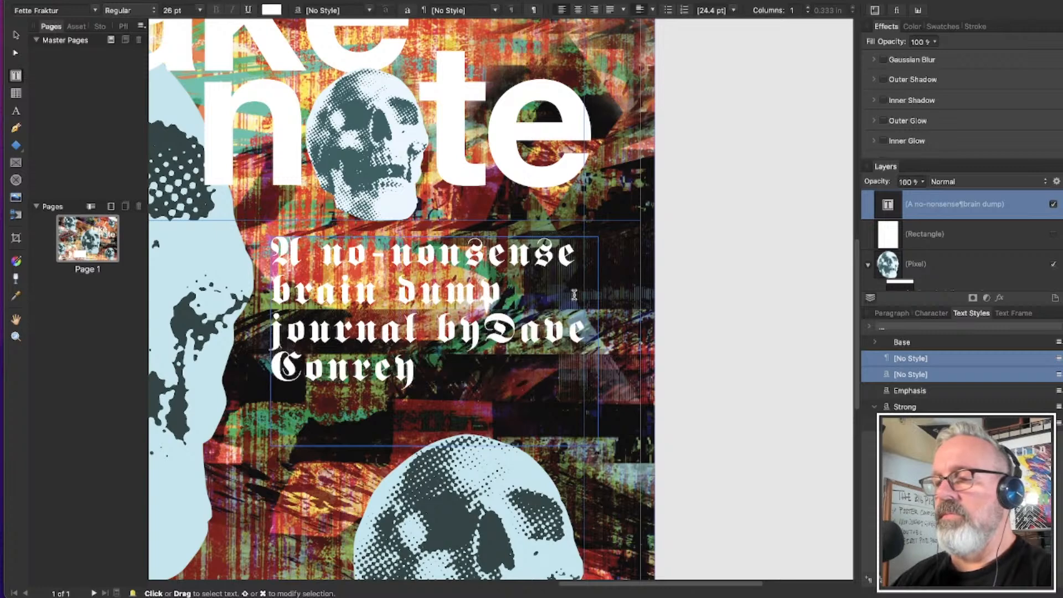
key("Escape")
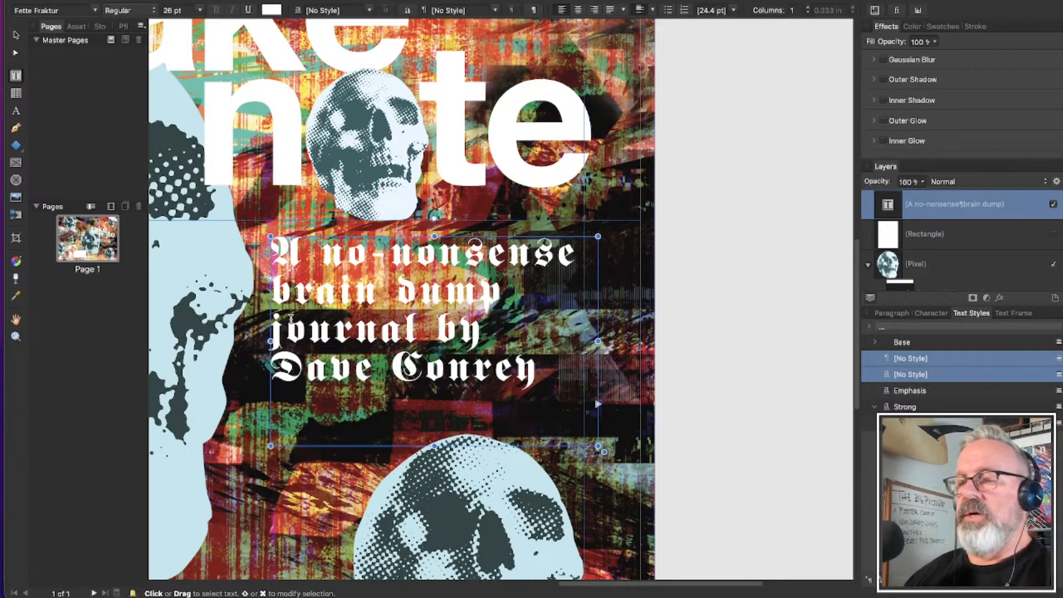
Select the whole framed subtitle and tighten its letter spacing
key("super+a")
key("alt+Left")
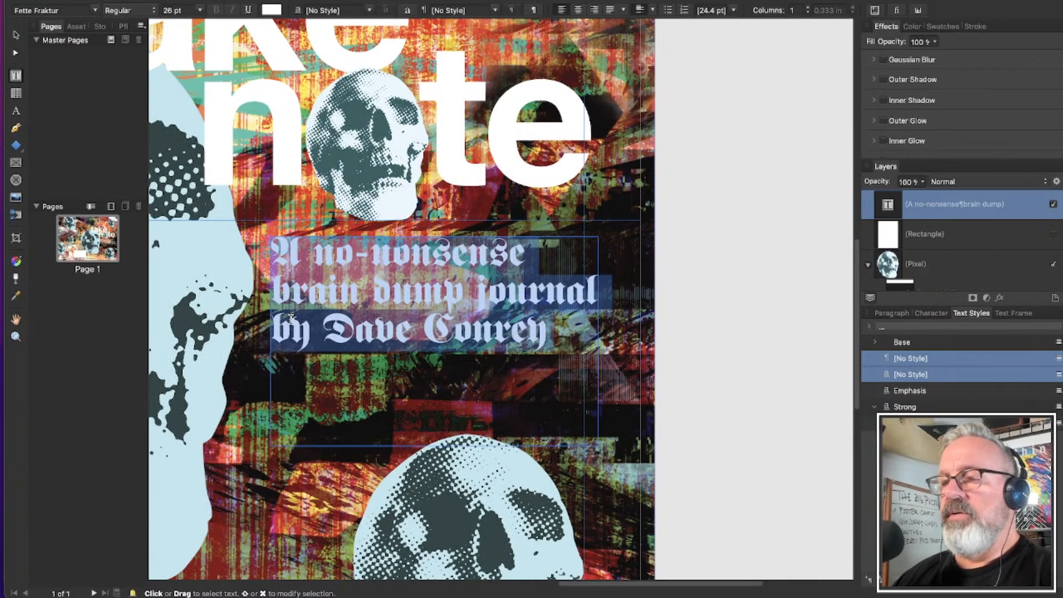
key("alt+Left")
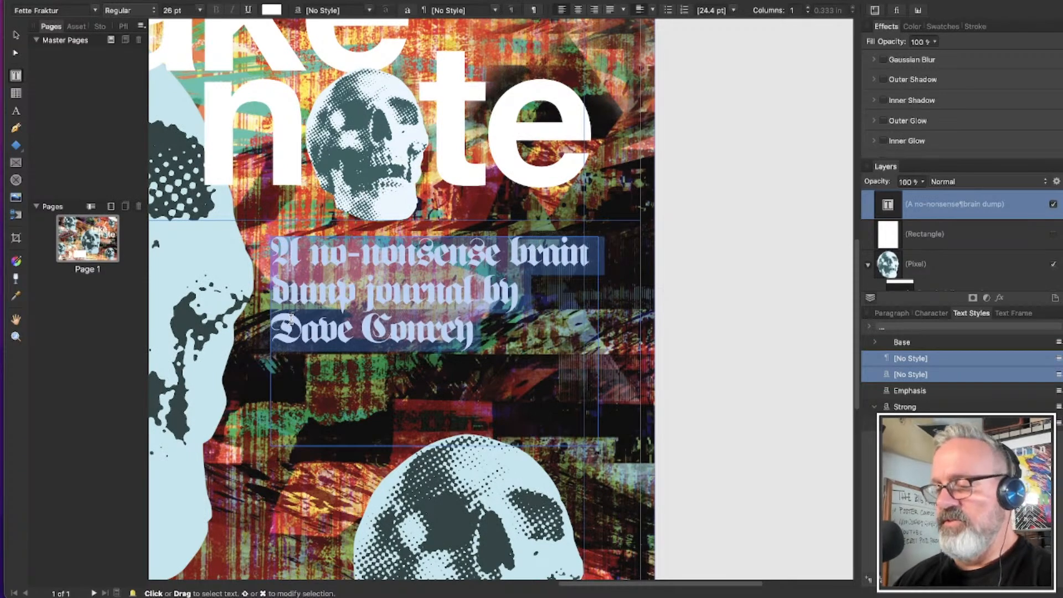
Increase the framed subtitle's font size to 38 pt
key("super+shift+period")
key("super+shift+period")
key("super+shift+period")
key("super+shift+period")
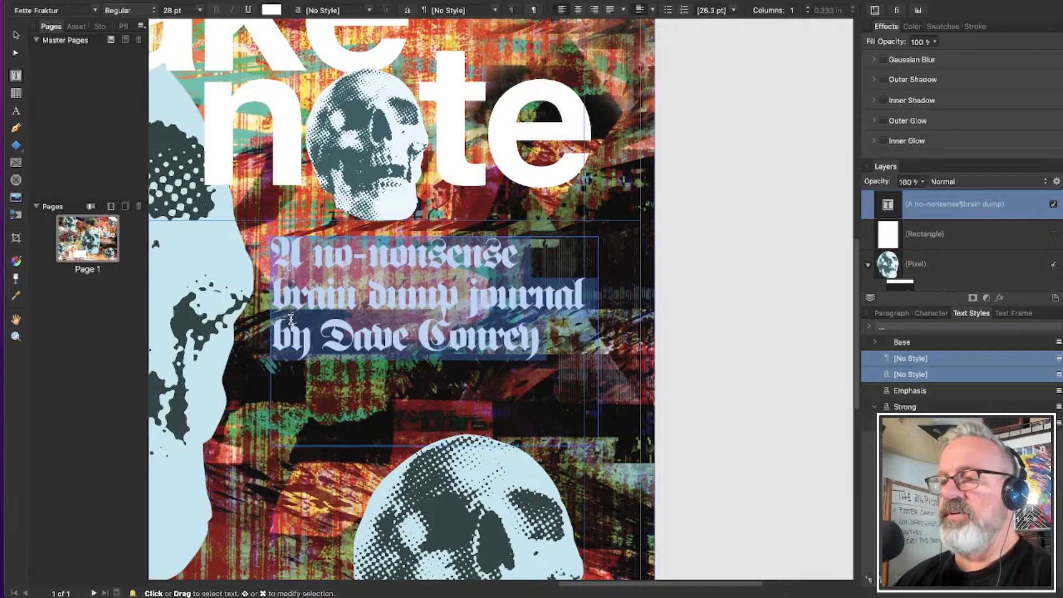
key("super+shift+comma")
key("super+shift+comma")
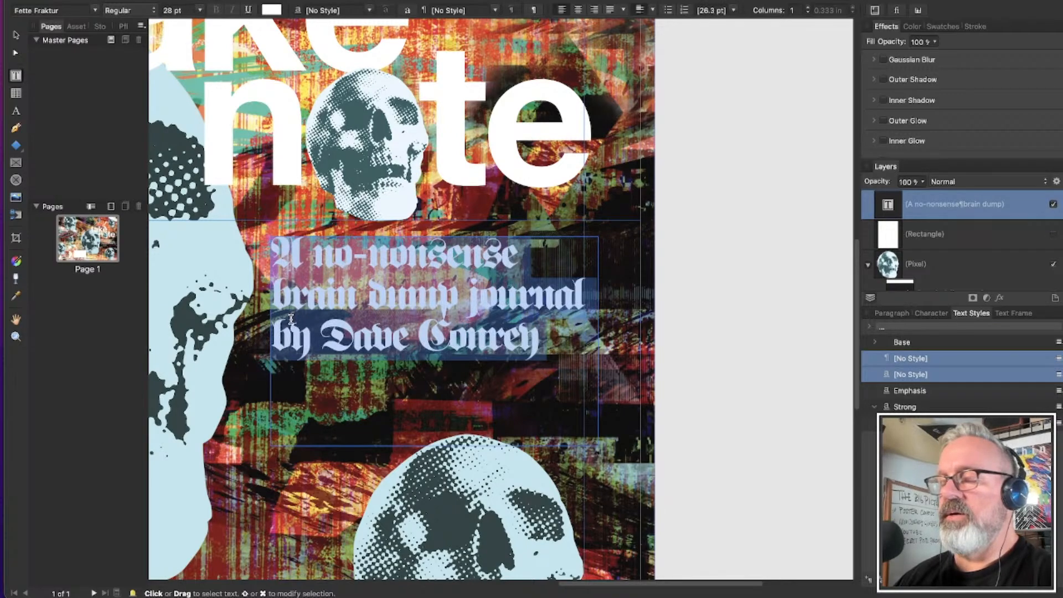
key("super+shift+period")
key("super+shift+period")
key("super+shift+period")
key("super+shift+period")
key("super+shift+period")
key("super+shift+period")
key("super+shift+period")
key("super+shift+period")
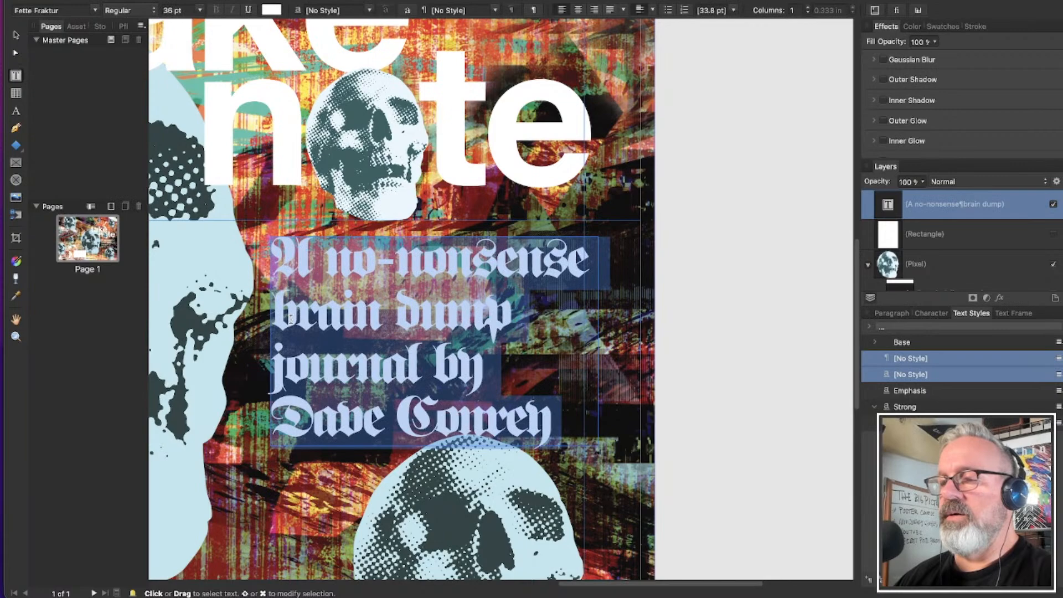
key("super+shift+period")
key("super+shift+period")
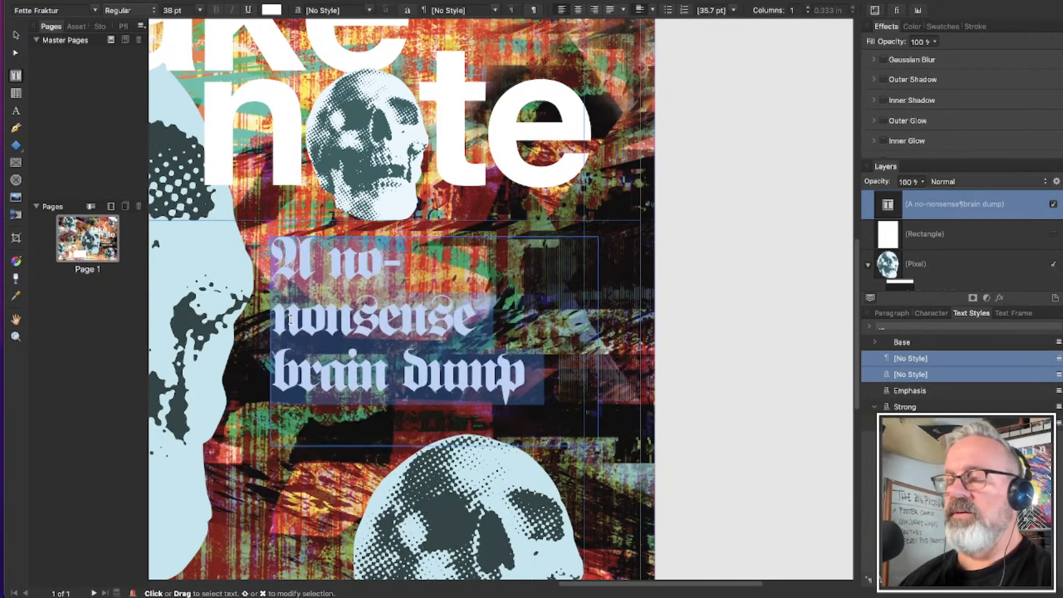
Scale the subtitle frame together with its text to 31.3 pt, and widen the frame slightly to fit all the lines
key("Escape")
left_click(14, 35)
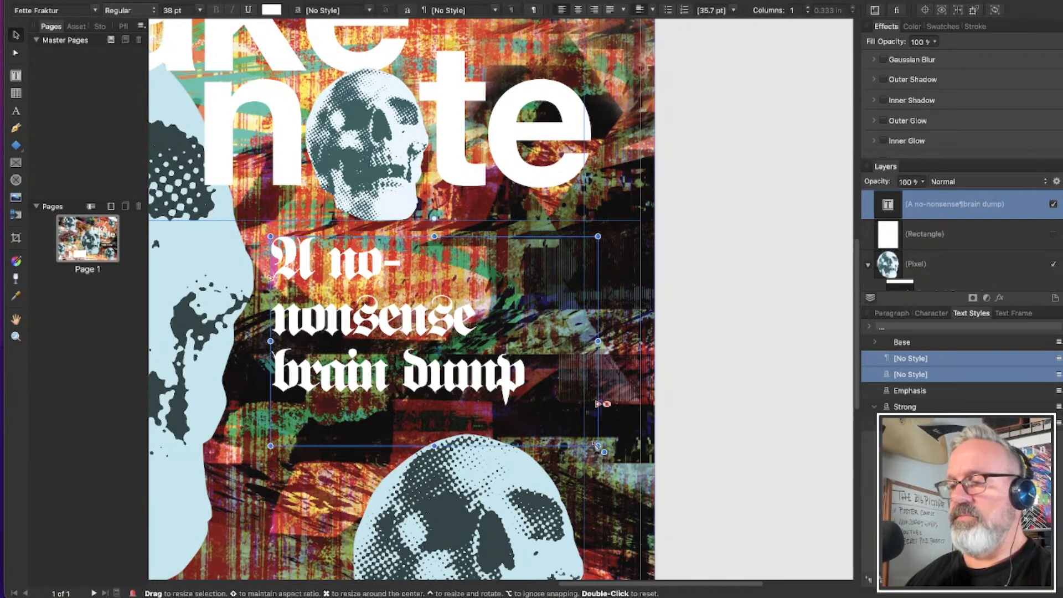
left_click_drag(598, 445, 521, 469)
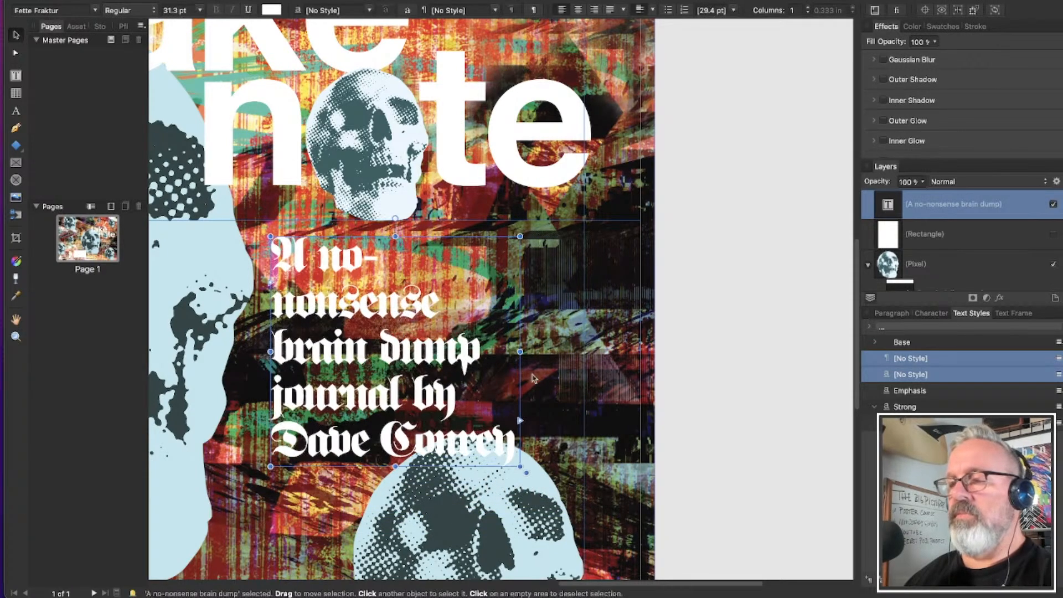
left_click_drag(520, 351, 545, 350)
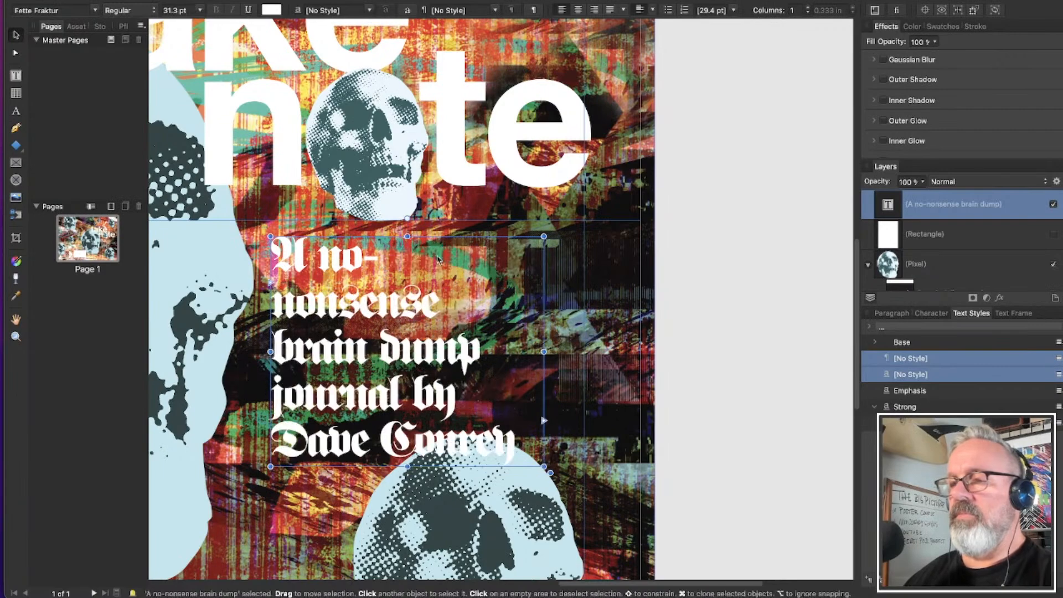
Replace the subtitle's opening "A" with lowercase "the", keeping it on the same line as the start of "no-nonsense"
left_click(329, 256)
key("Return")
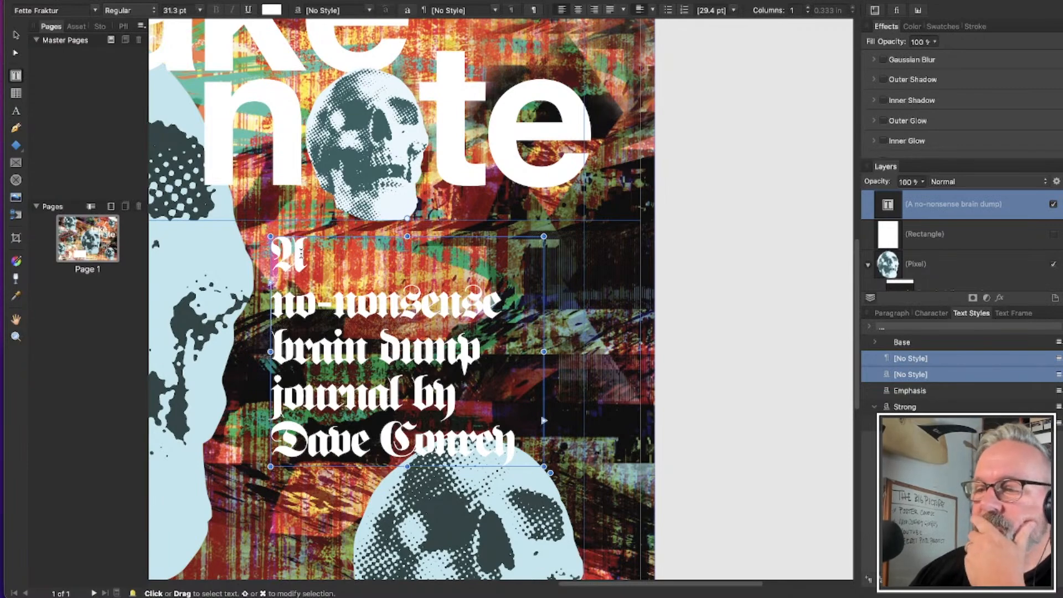
double_click(281, 257)
type("THE")
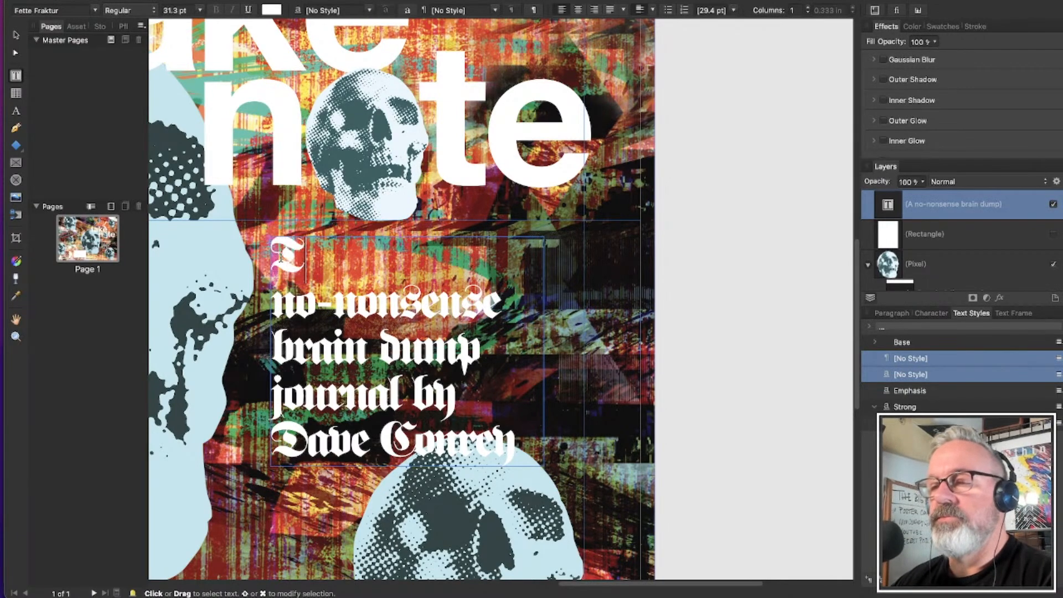
key("BackSpace")
key("BackSpace")
key("BackSpace")
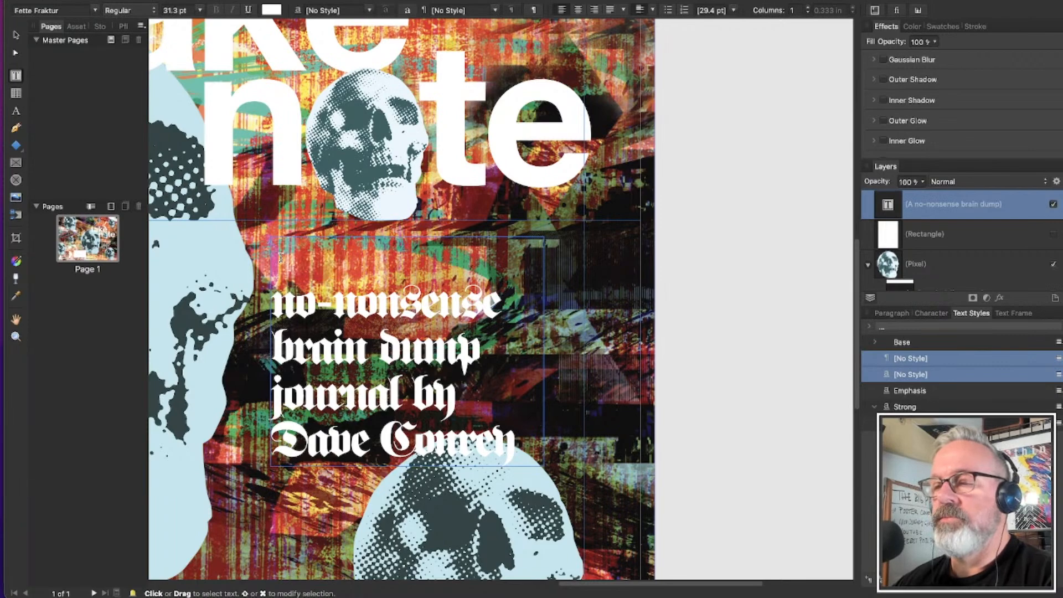
type("TH")
key("BackSpace")
key("BackSpace")
type("the")
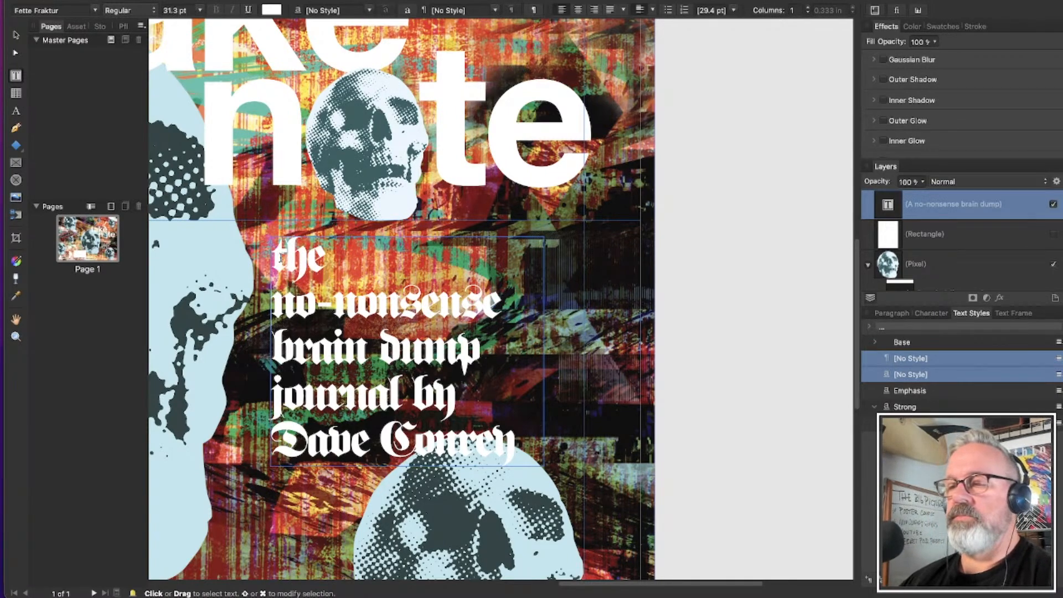
key("Delete")
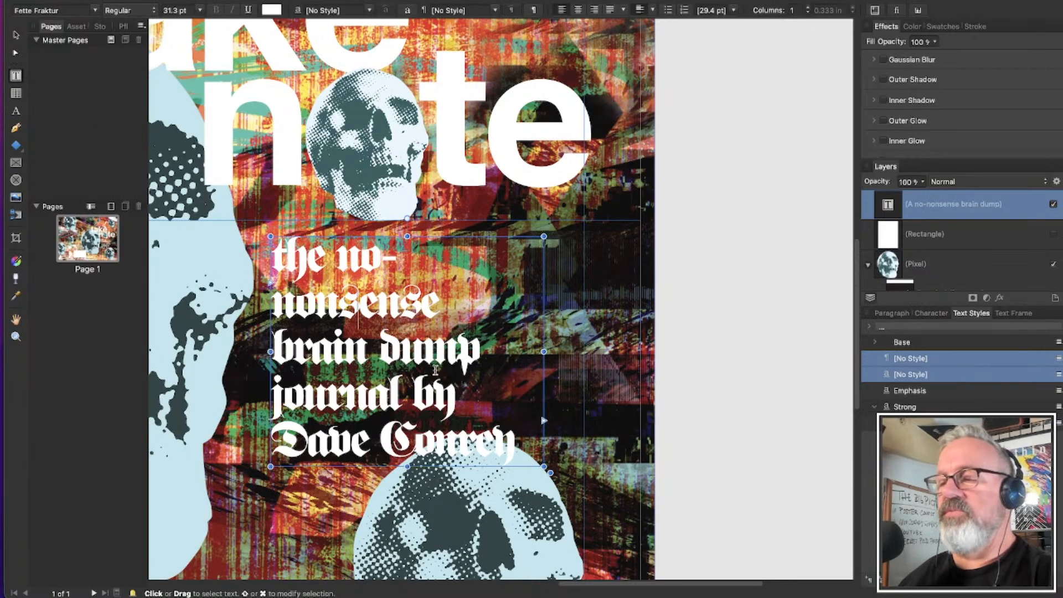
Scale up the subtitle frame and its text to 48.7 pt, and select all the text inside
scroll(457, 382, "down", 3)
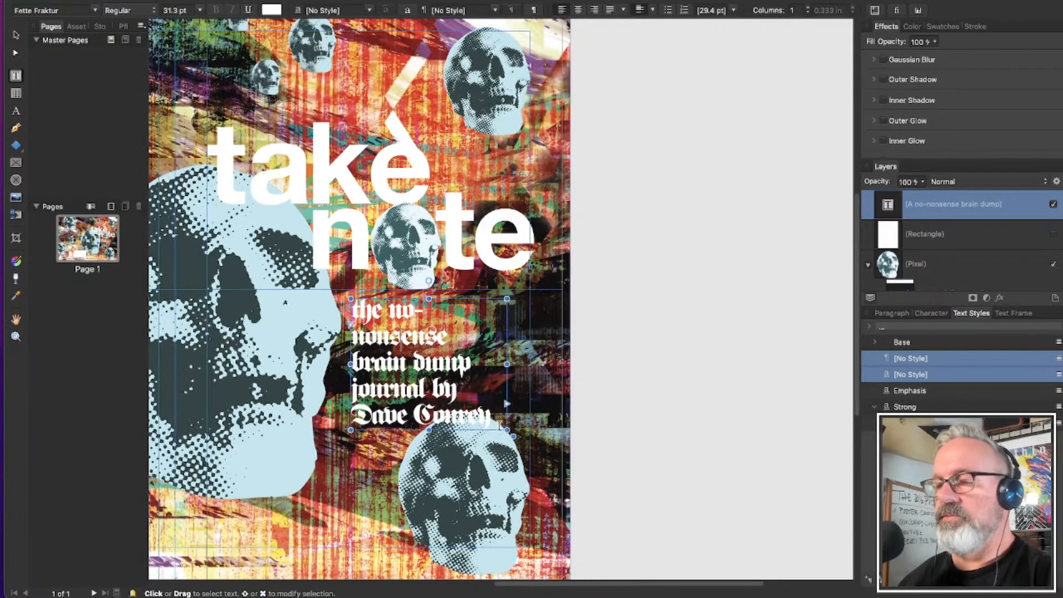
left_click_drag(507, 430, 611, 493)
key("super+z")
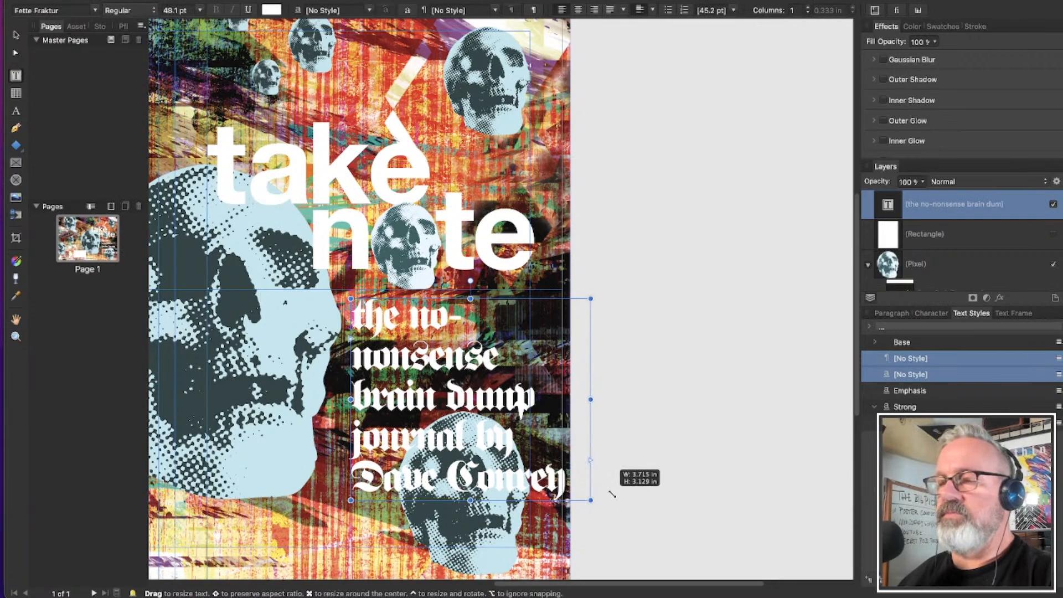
mouse_move(611, 493)
left_mouse_down()
mouse_move(622, 507)
mouse_move(607, 505)
left_mouse_up()
left_click(577, 470)
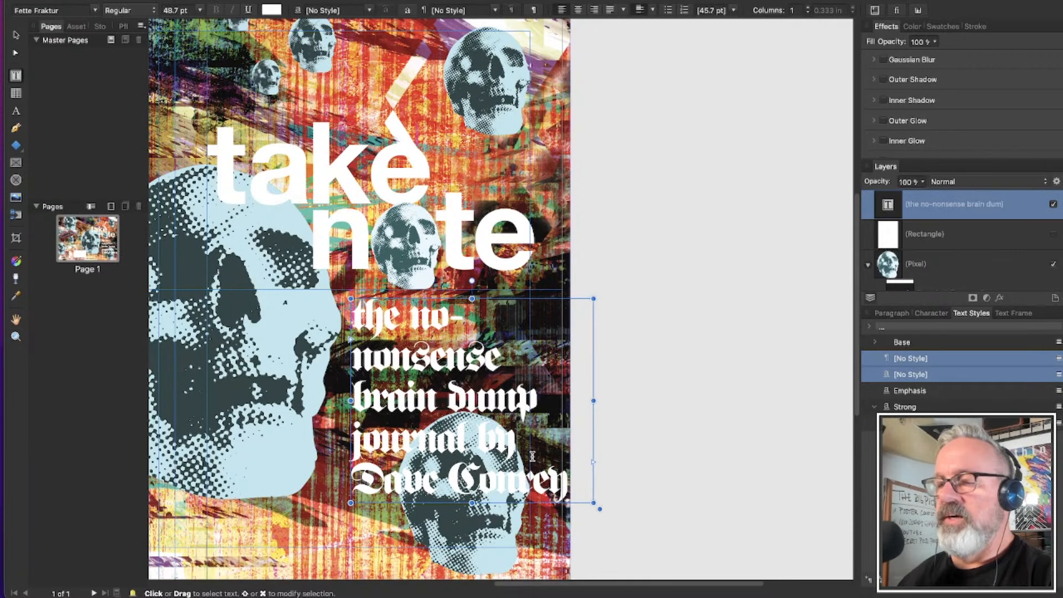
triple_click(566, 424)
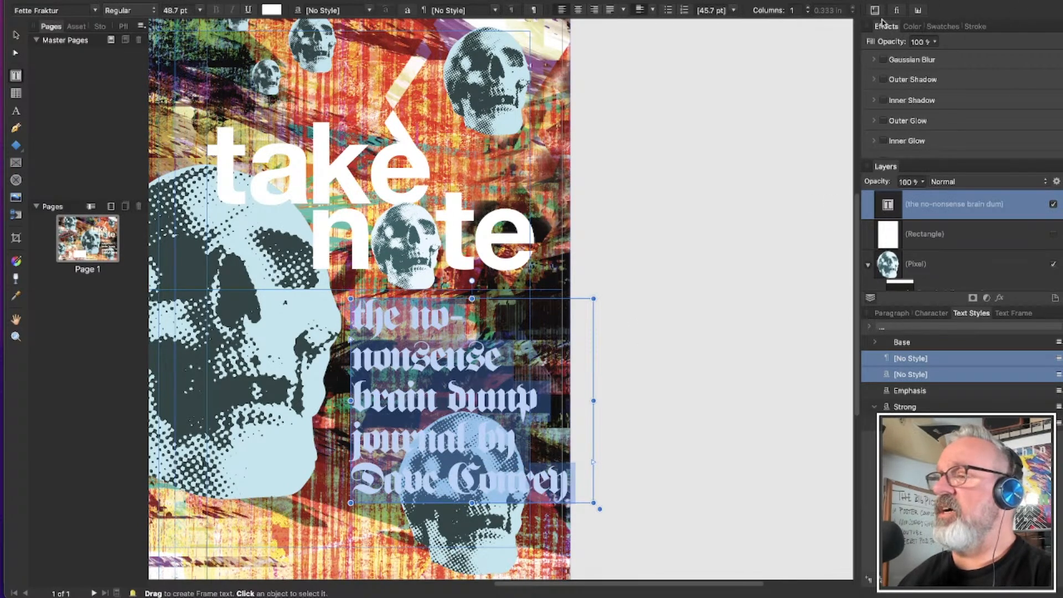
Recolour the selected subtitle text yellow, using CMYK values C 0, M 10, Y 100, K 0
left_click(911, 26)
mouse_move(1003, 125)
left_mouse_down()
mouse_move(1006, 135)
mouse_move(998, 123)
left_mouse_up()
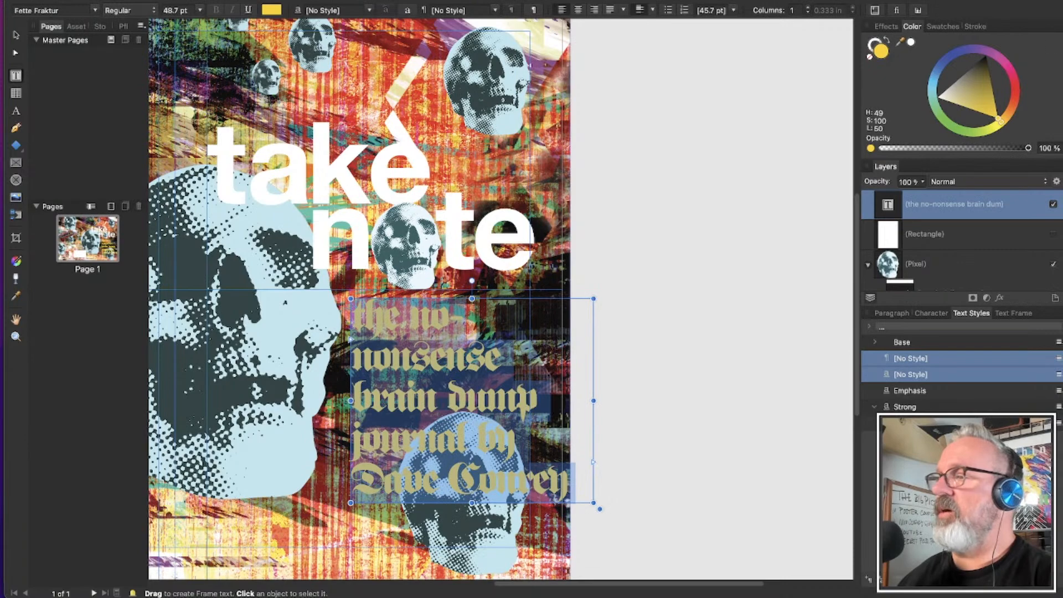
left_click(1049, 34)
left_click(976, 52)
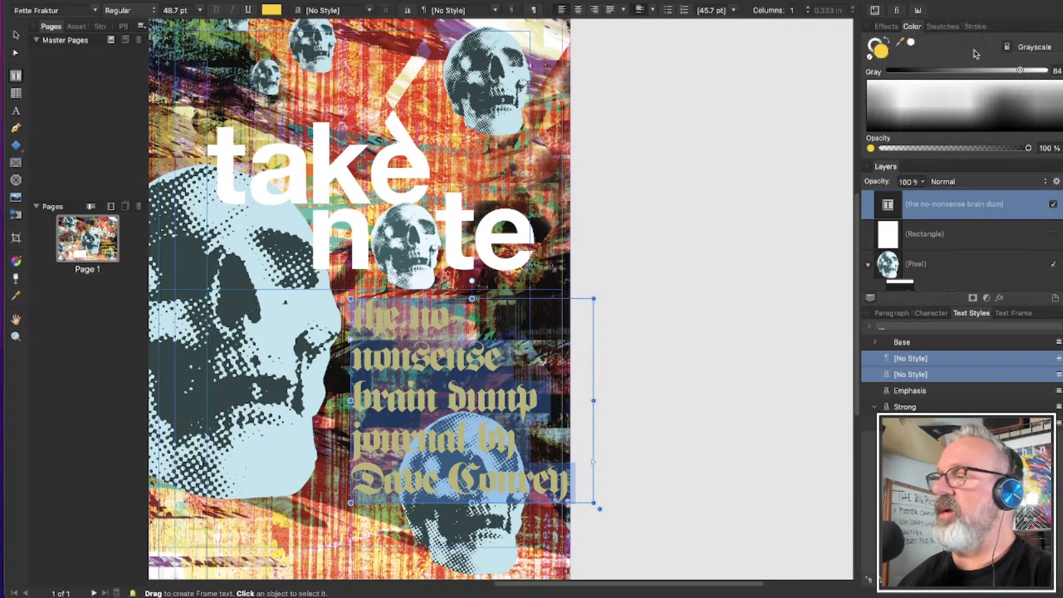
left_click(1034, 49)
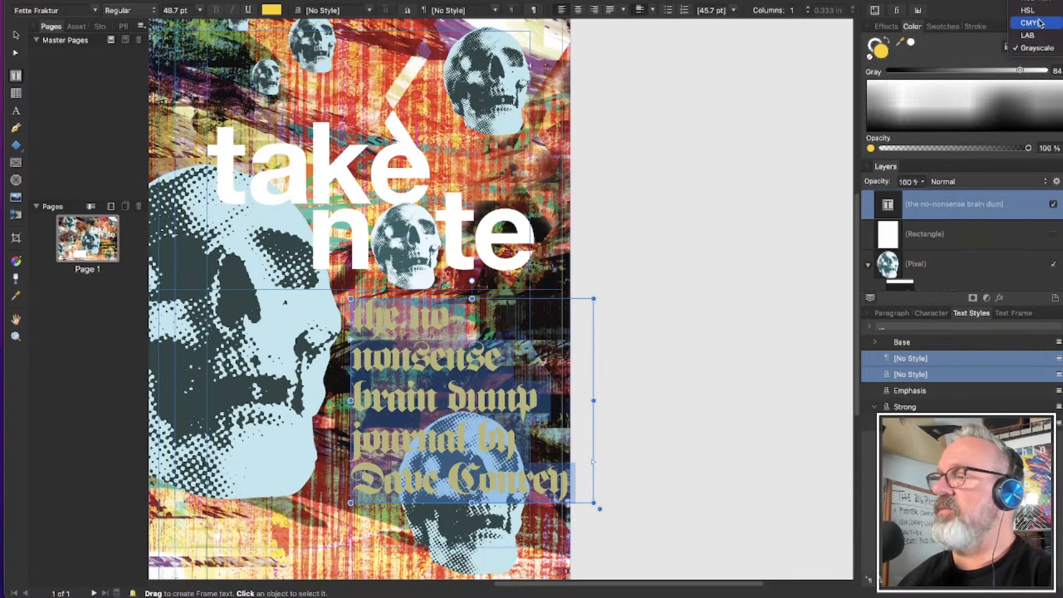
left_click(1030, 23)
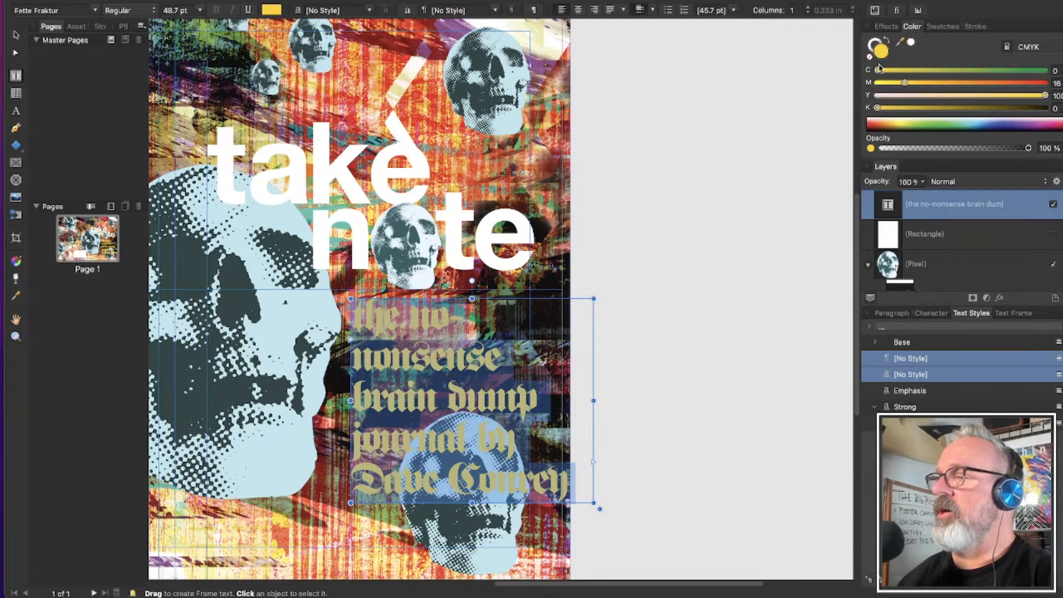
key("Escape")
left_click_drag(875, 108, 893, 83)
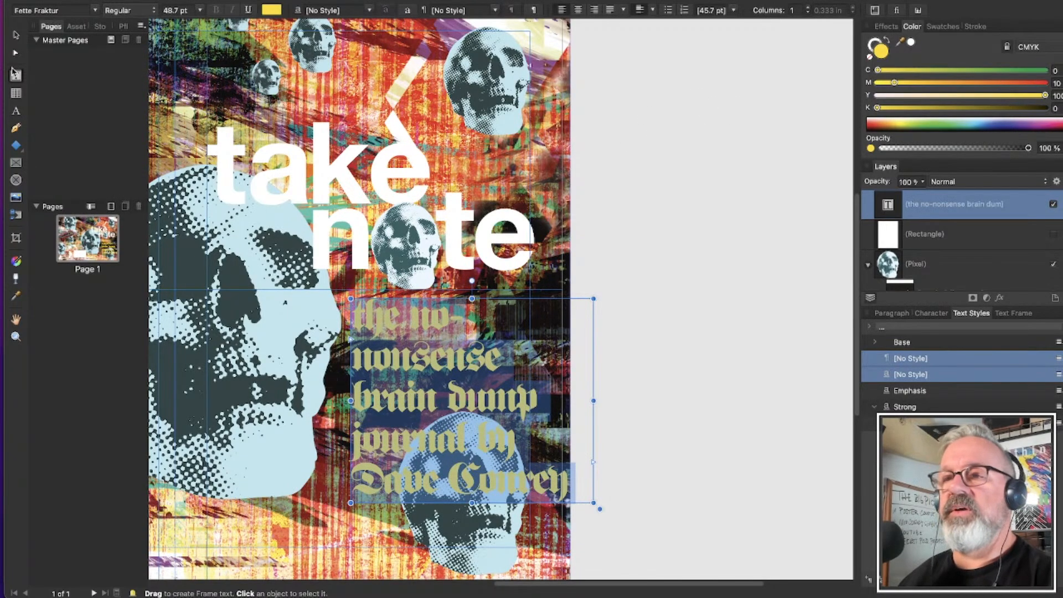
Select the subtitle frame as an object and set its layer blend mode to Screen
left_click(15, 37)
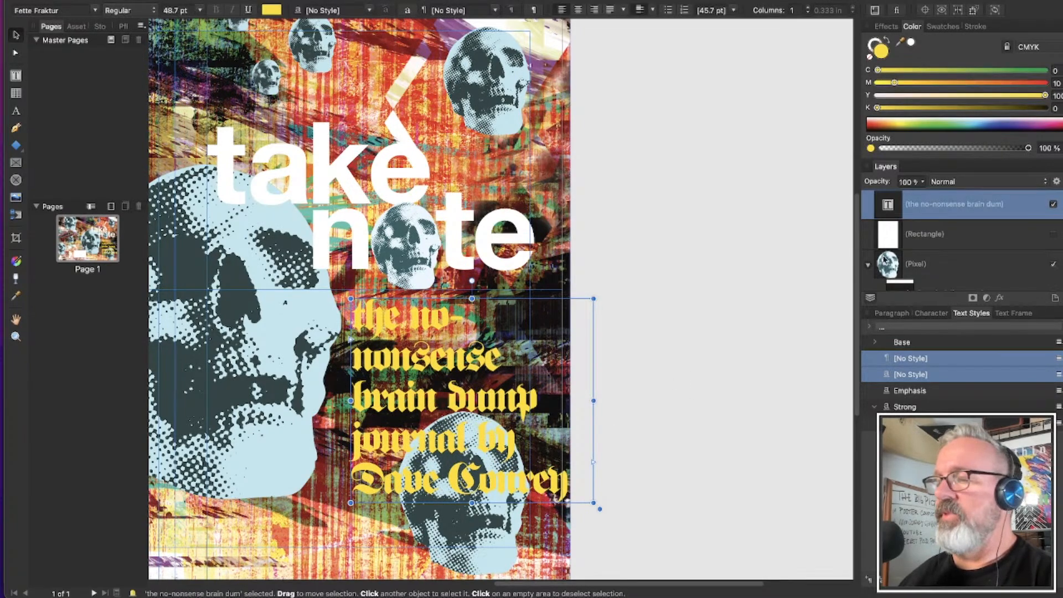
left_click(963, 182)
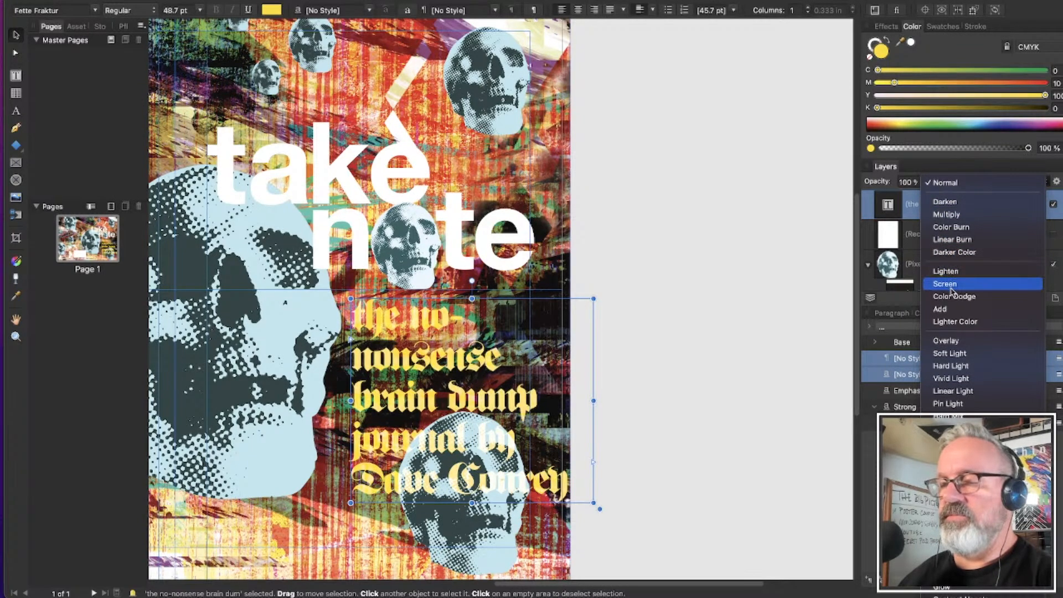
left_click(950, 284)
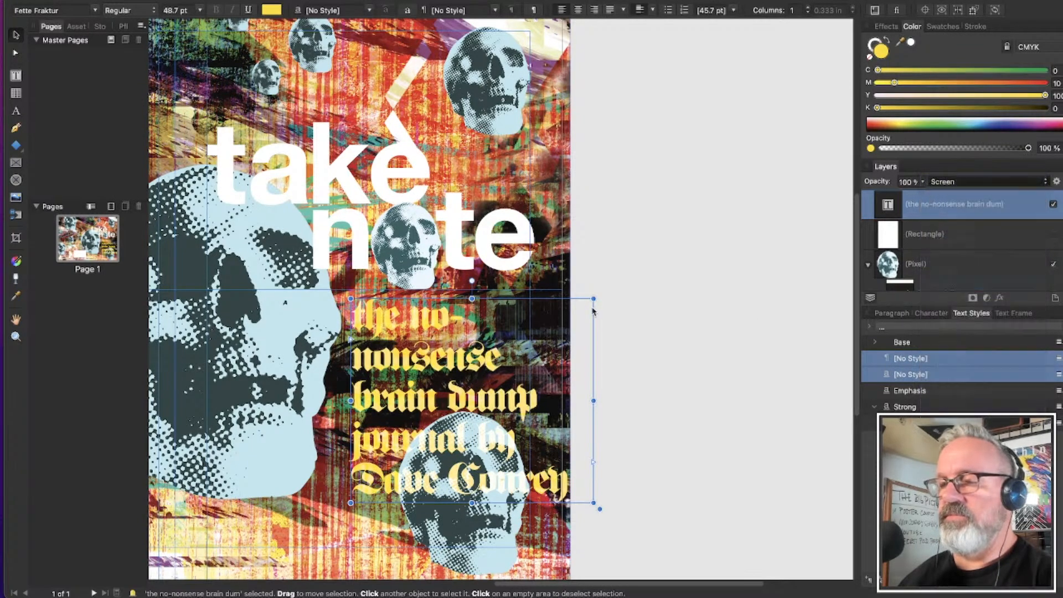
Select all the subtitle text and tighten its leading to 39.2 pt
scroll(449, 331, "up", 3)
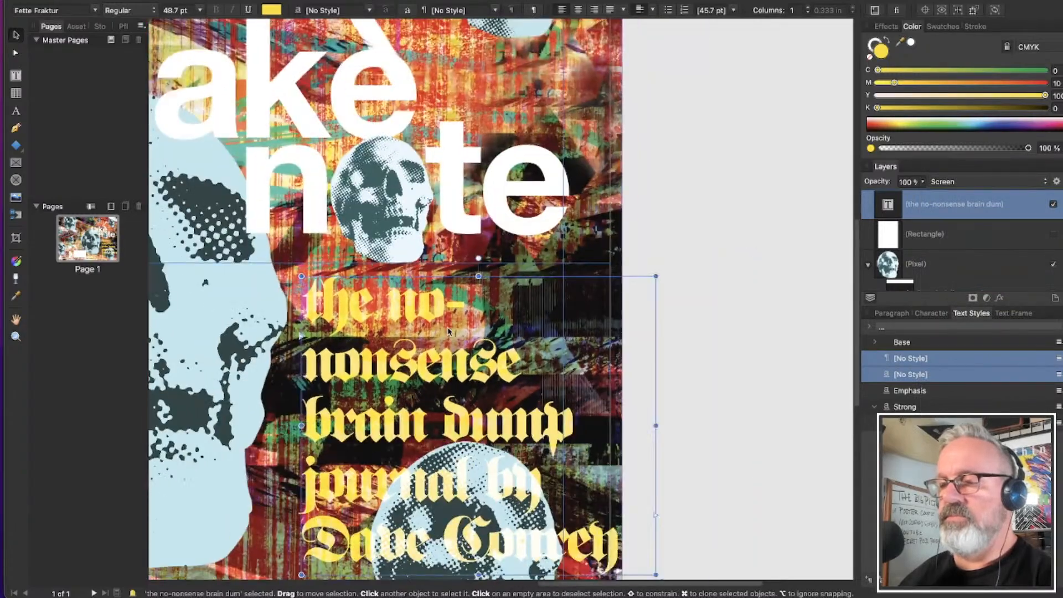
scroll(448, 331, "down", 2)
scroll(452, 398, "down", 3)
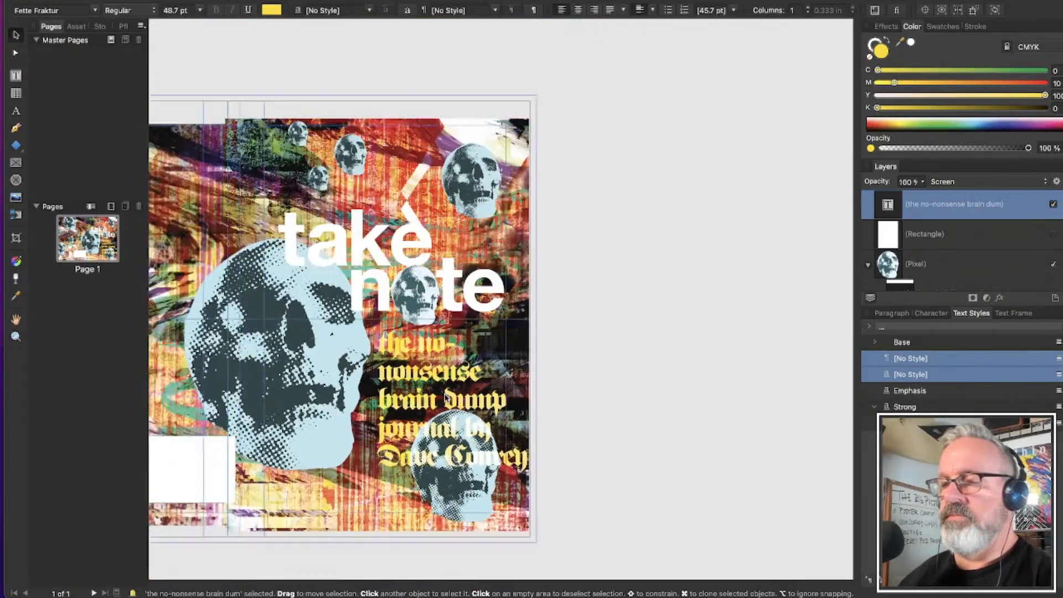
scroll(449, 397, "up", 5)
scroll(445, 397, "down", 3)
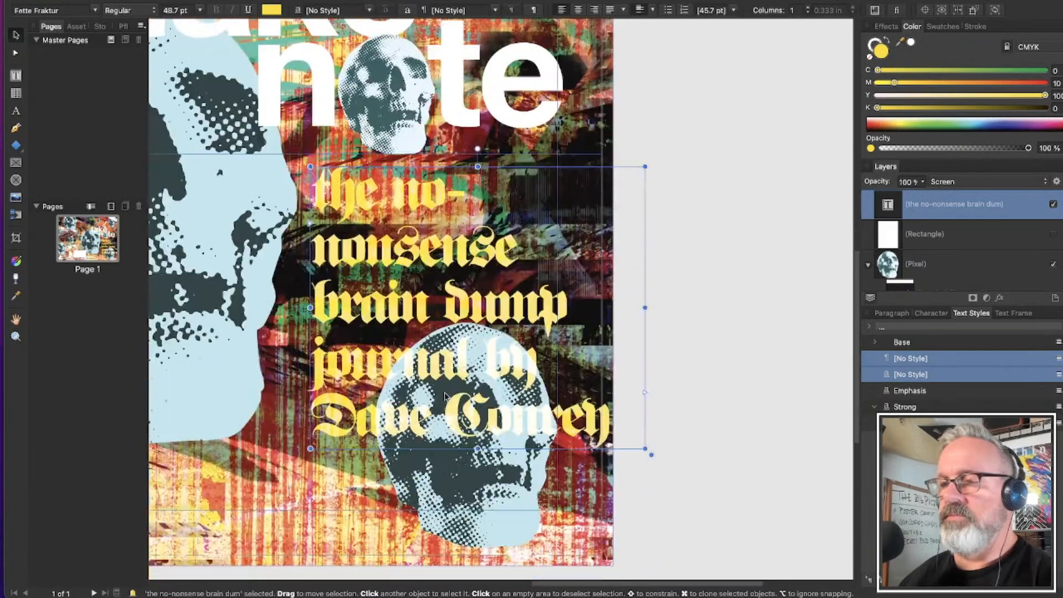
triple_click(439, 345)
key("super+a")
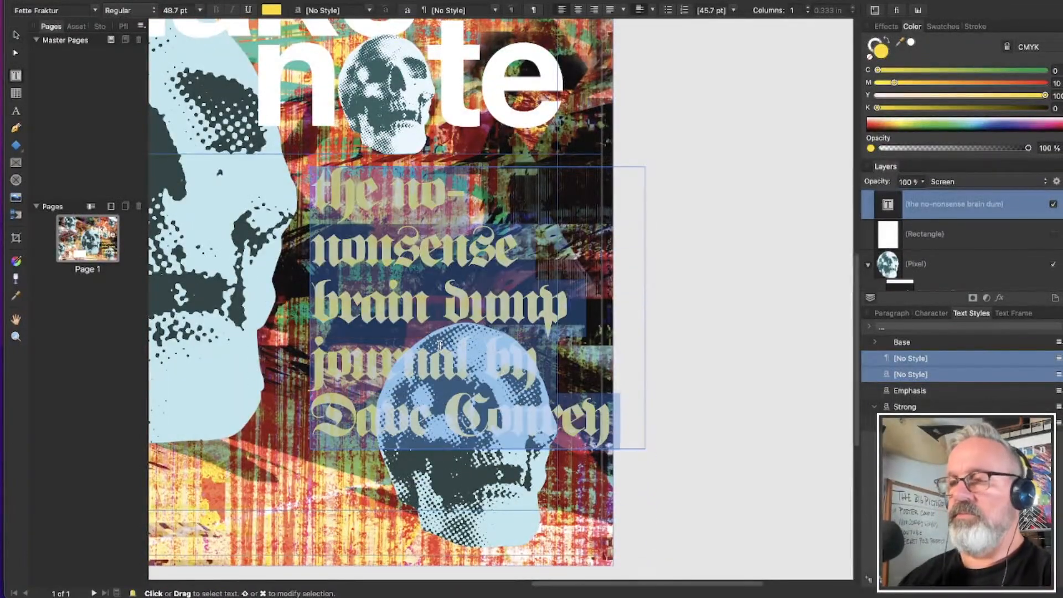
key("alt+Up")
key("alt+Up")
key("alt+Up")
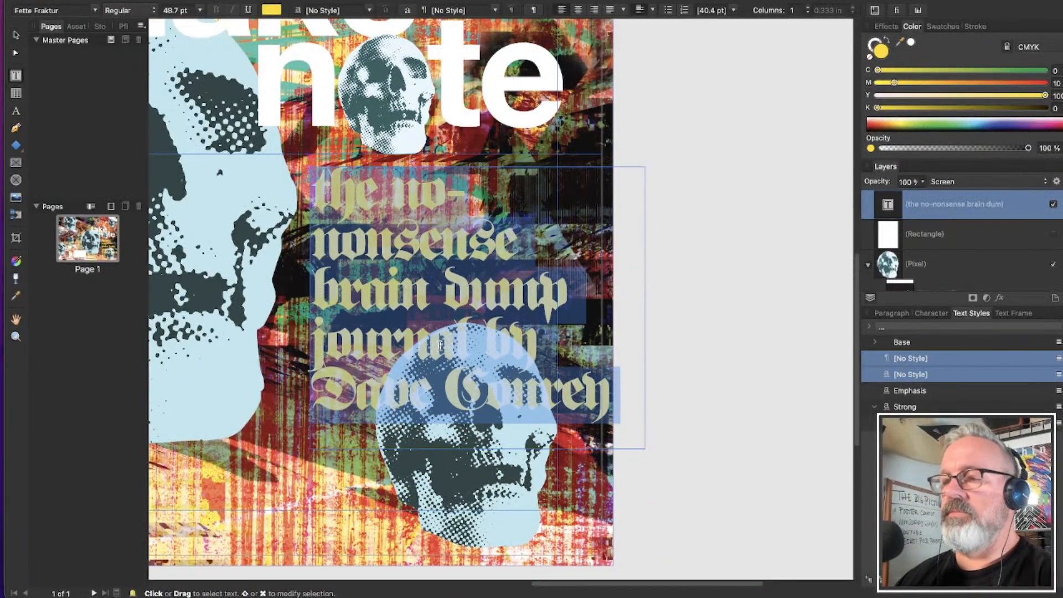
key("alt+Up")
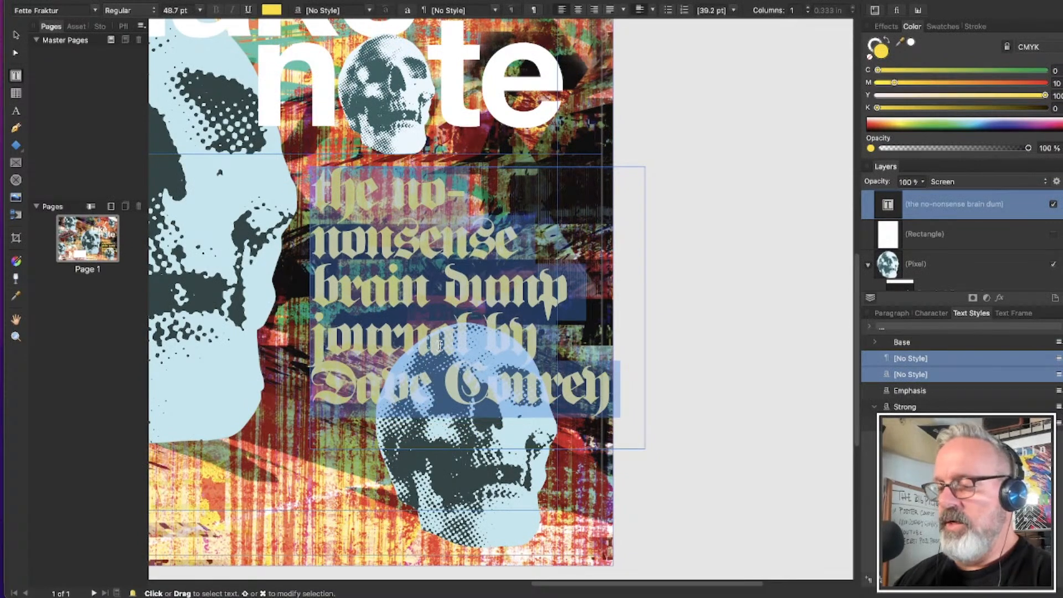
Try the subtitle text at 44 pt, and enlarge it to 50 pt
key("super+shift+comma")
key("super+shift+comma")
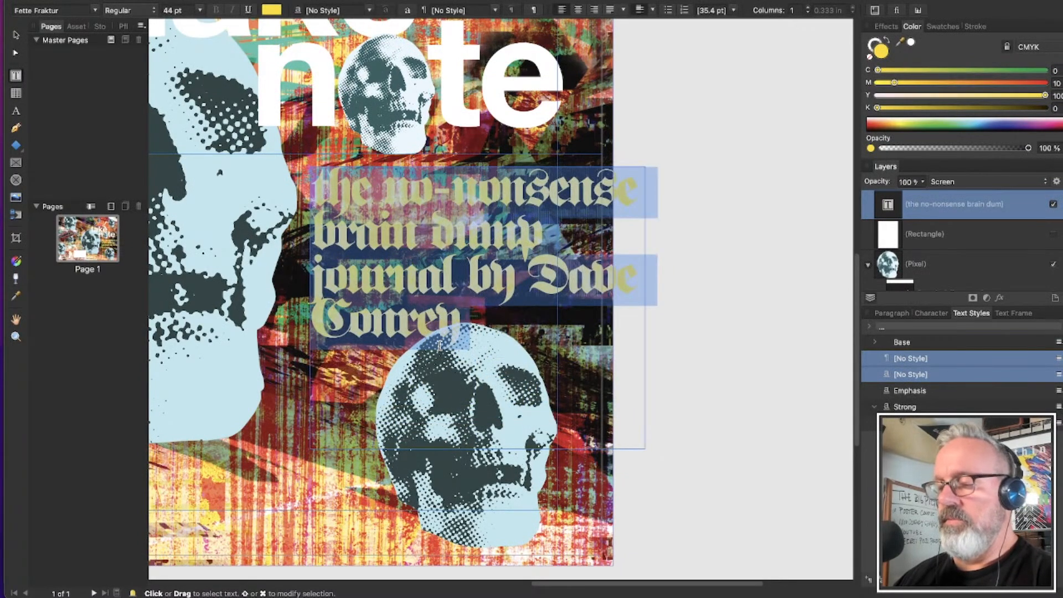
key("super+shift+period")
key("super+shift+period")
key("super+shift+period")
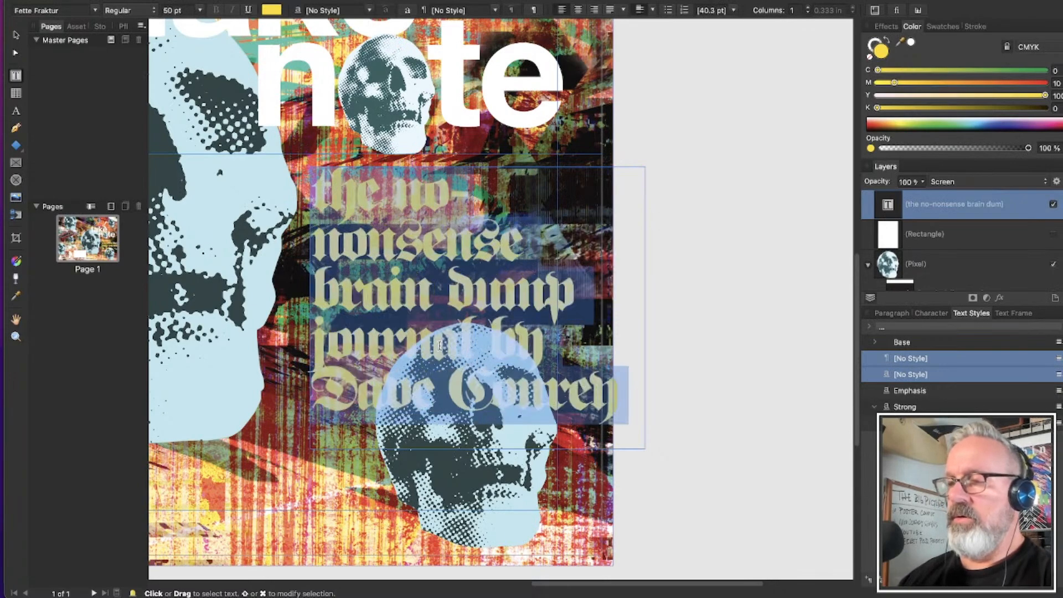
key("Escape")
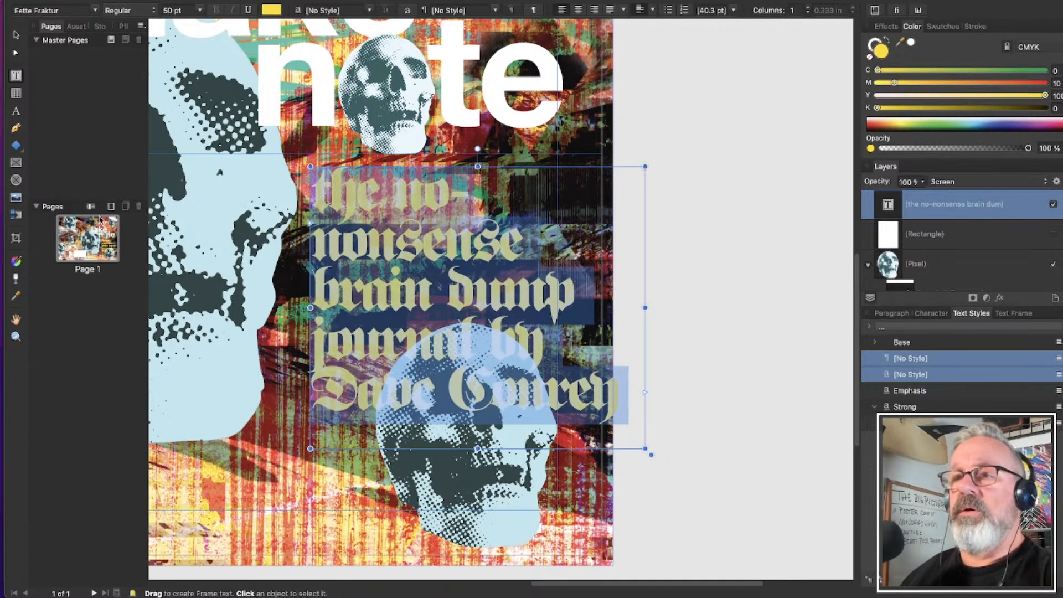
Scale the subtitle frame and its text down to 41.3 pt, shifting it slightly right and up beneath "note"
left_click(15, 34)
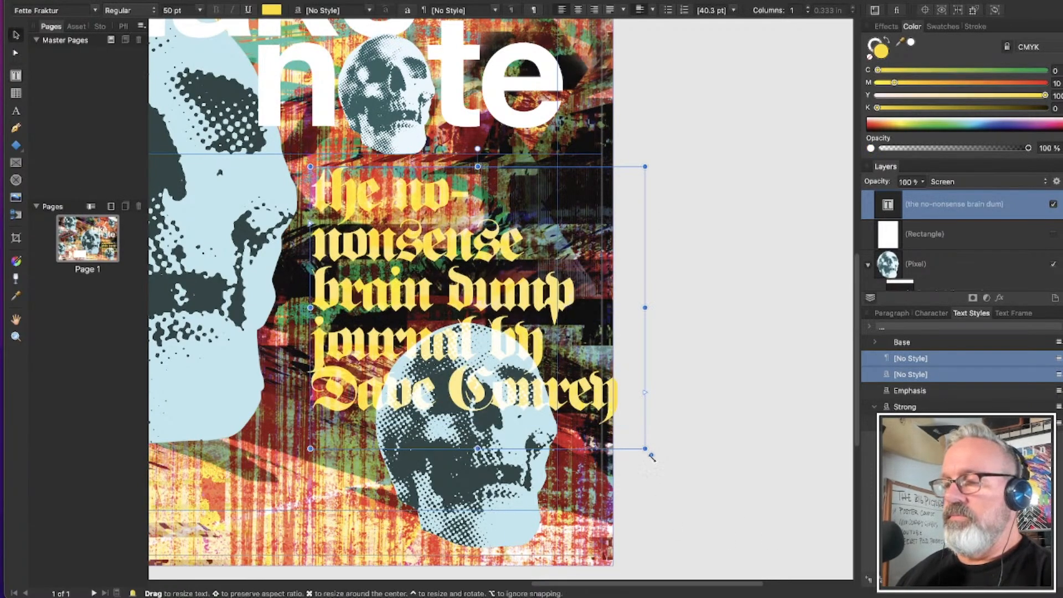
left_click_drag(651, 455, 644, 428)
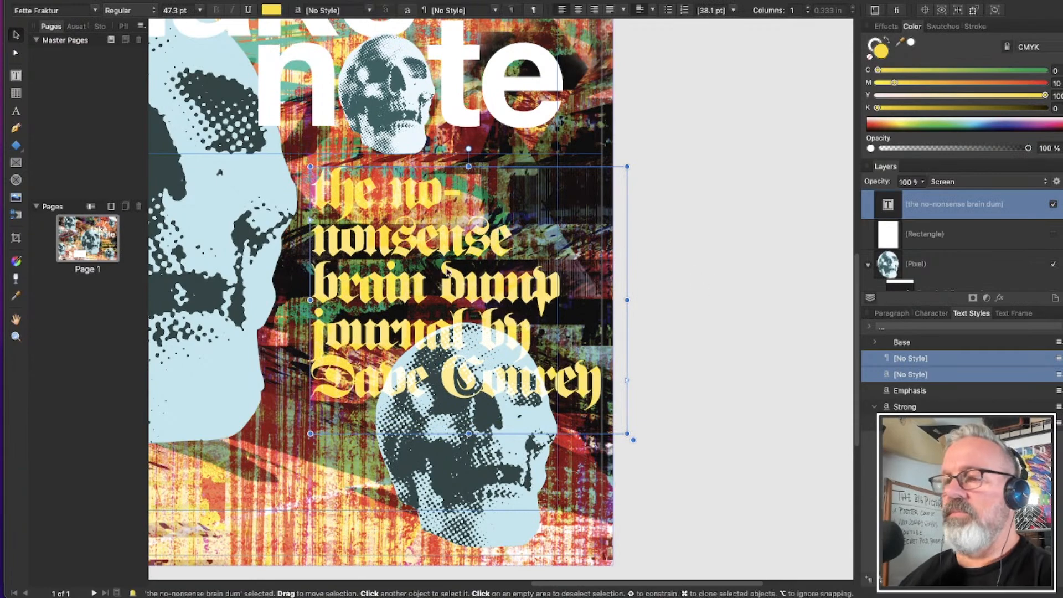
left_click_drag(443, 271, 481, 267)
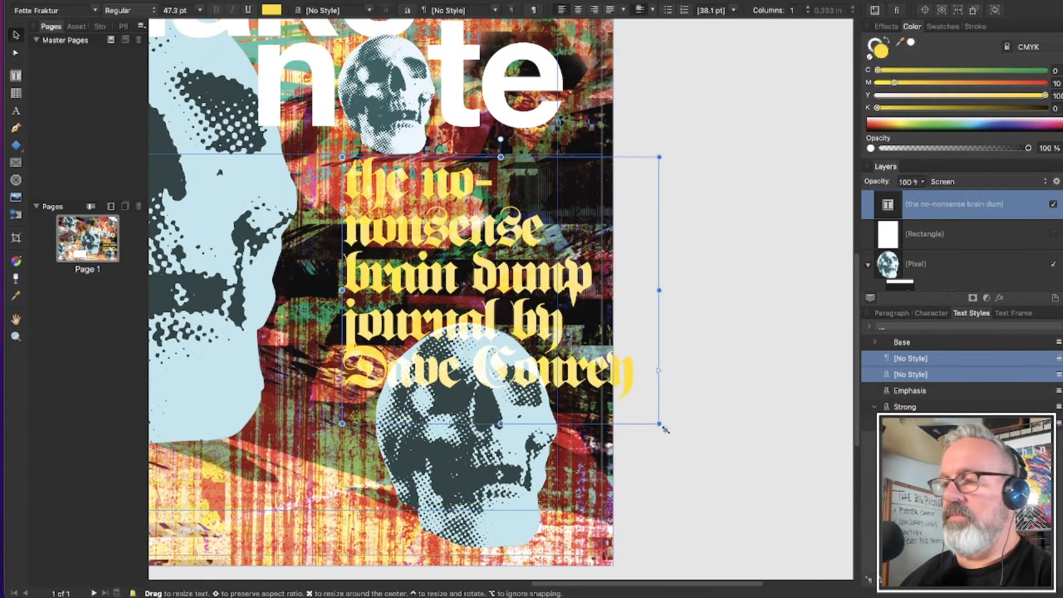
left_click_drag(665, 428, 634, 384)
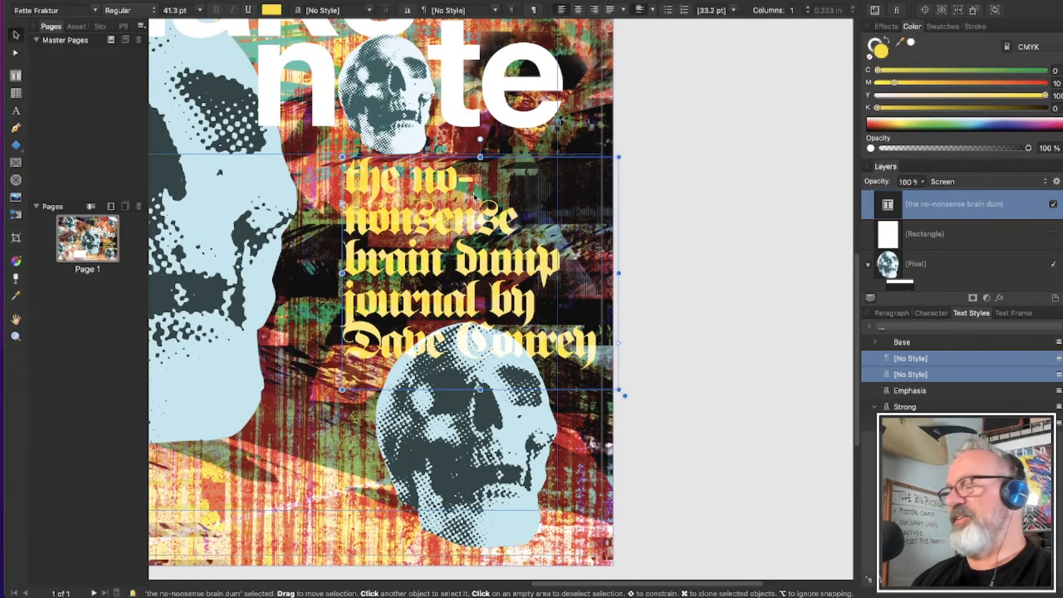
Insert a line break after "the" in the subtitle so "no-nonsense" starts on its own line
key("t")
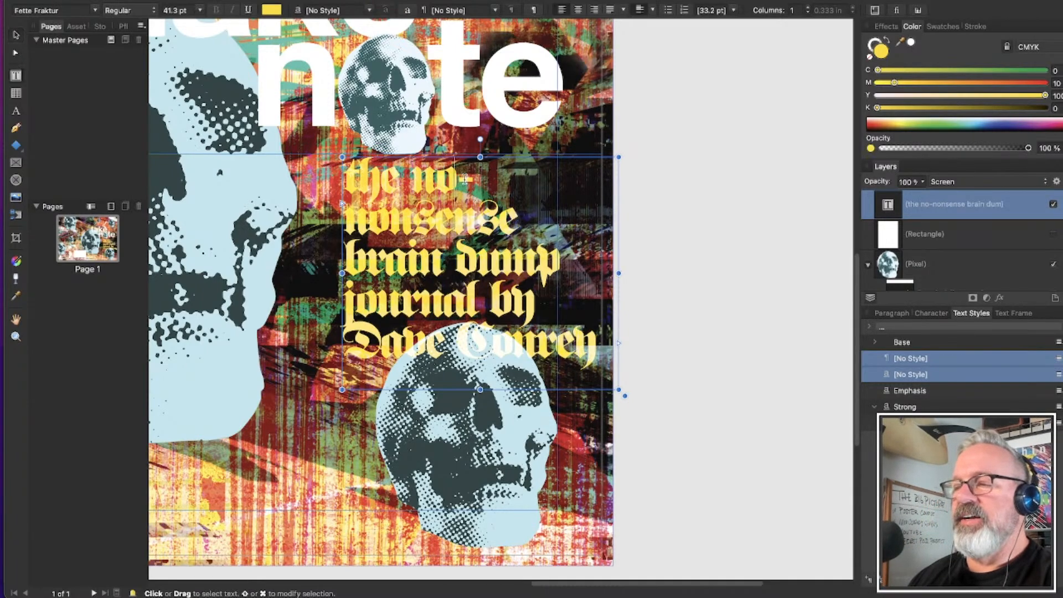
left_click(416, 185)
key("Return")
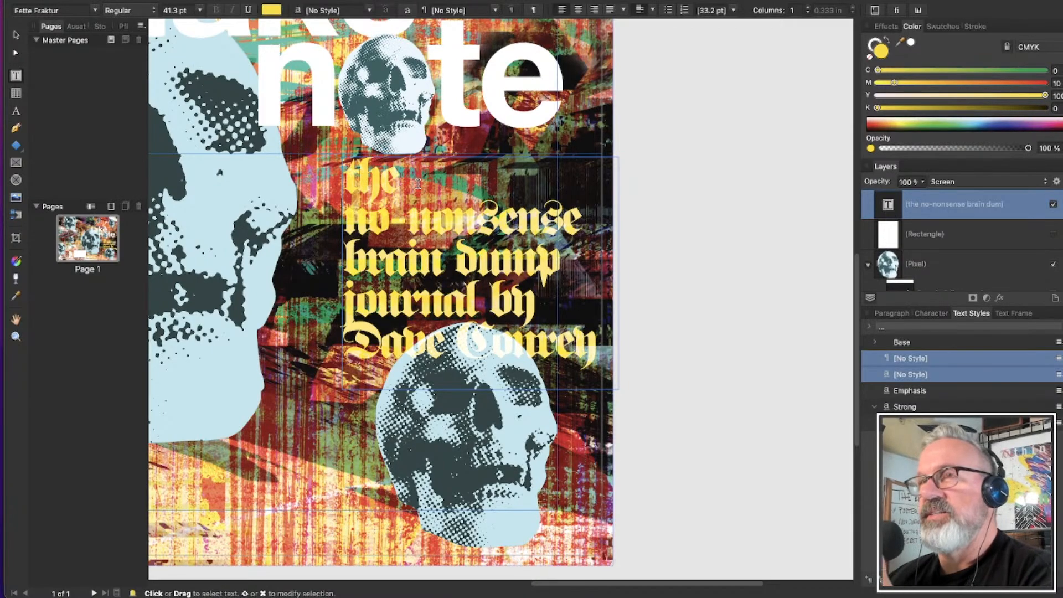
Switch to the Brave browser and open thesaurus.com in a new tab
key("super+Tab")
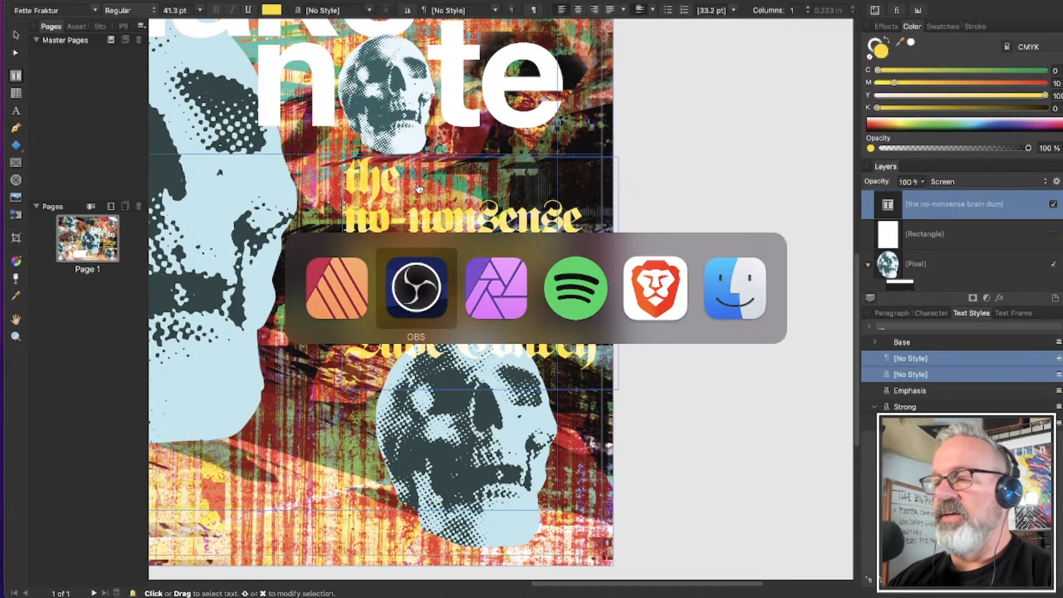
key("super+Tab")
key("super+Tab")
key("super+t")
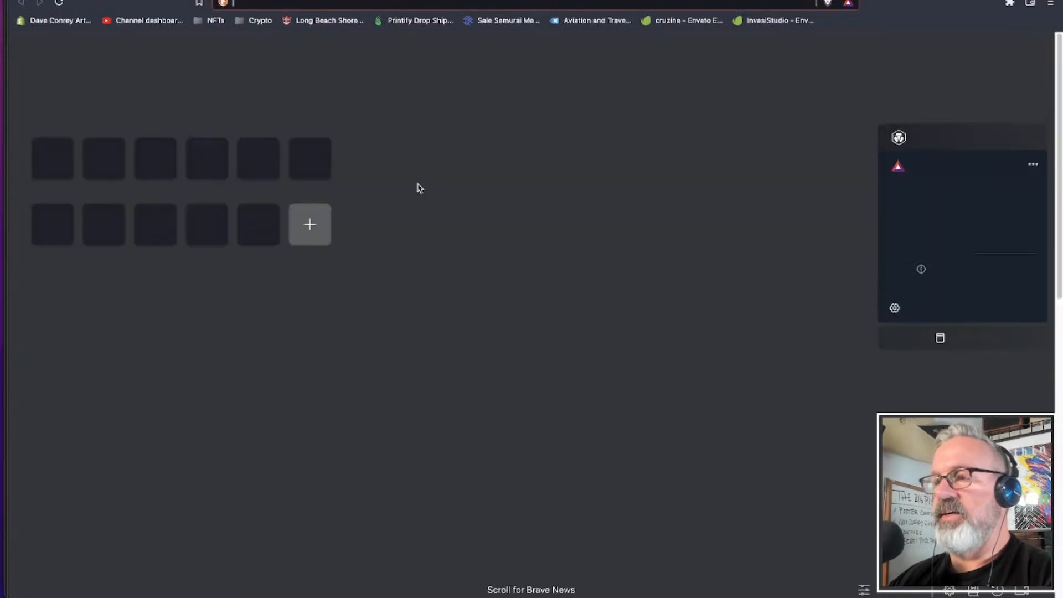
type("thes")
key("Return")
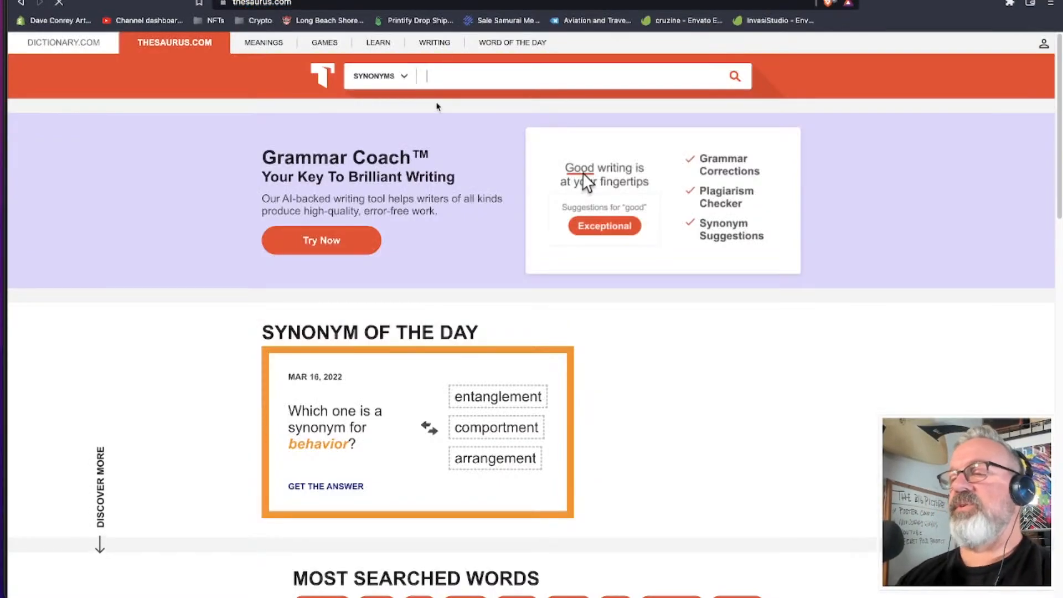
Search the thesaurus for synonyms of "no-nonsense"
type("no-nonse")
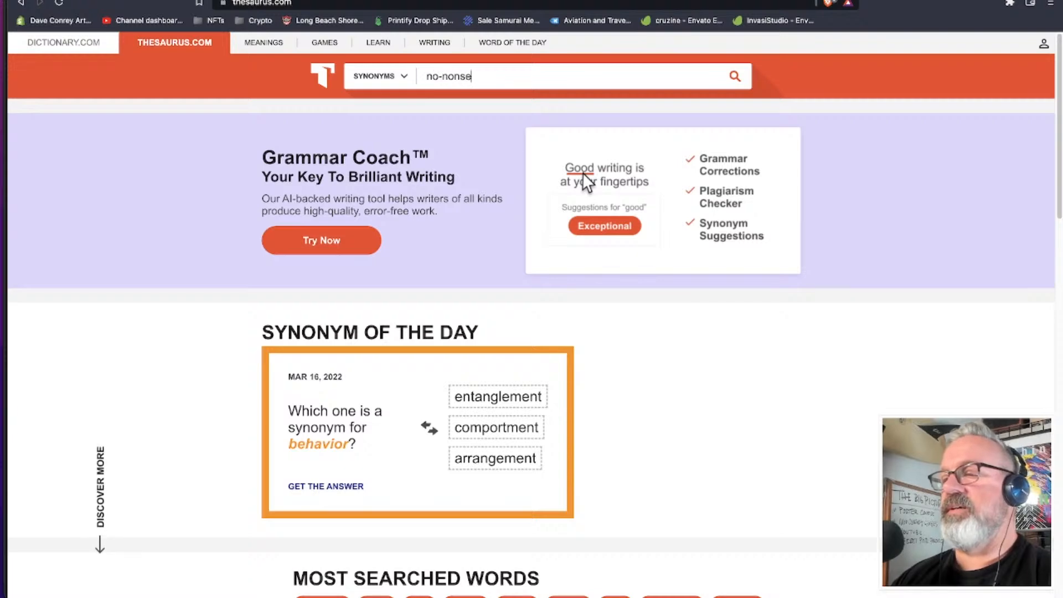
type("nse")
key("Return")
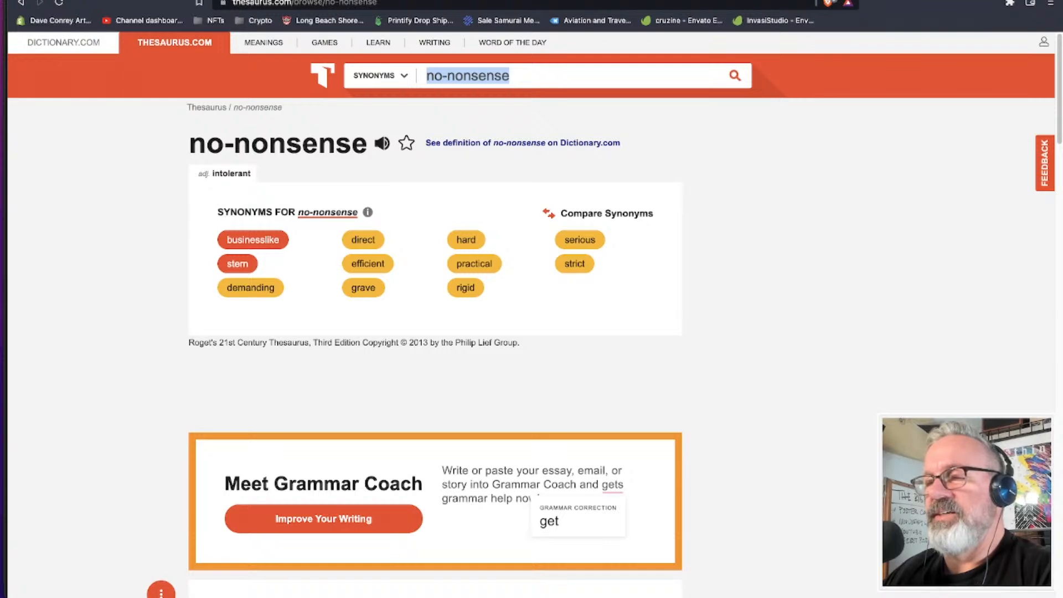
Look through the synonyms and related-word groups for "no-nonsense" to find alternative subtitle wording
scroll(805, 279, "down", 1)
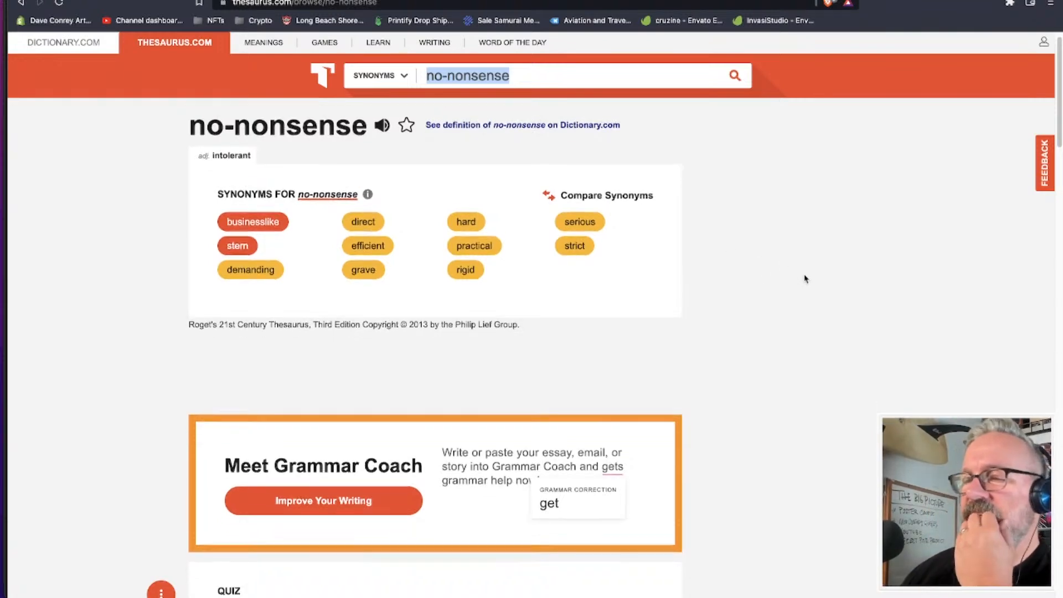
scroll(811, 283, "down", 5)
scroll(814, 286, "up", 5)
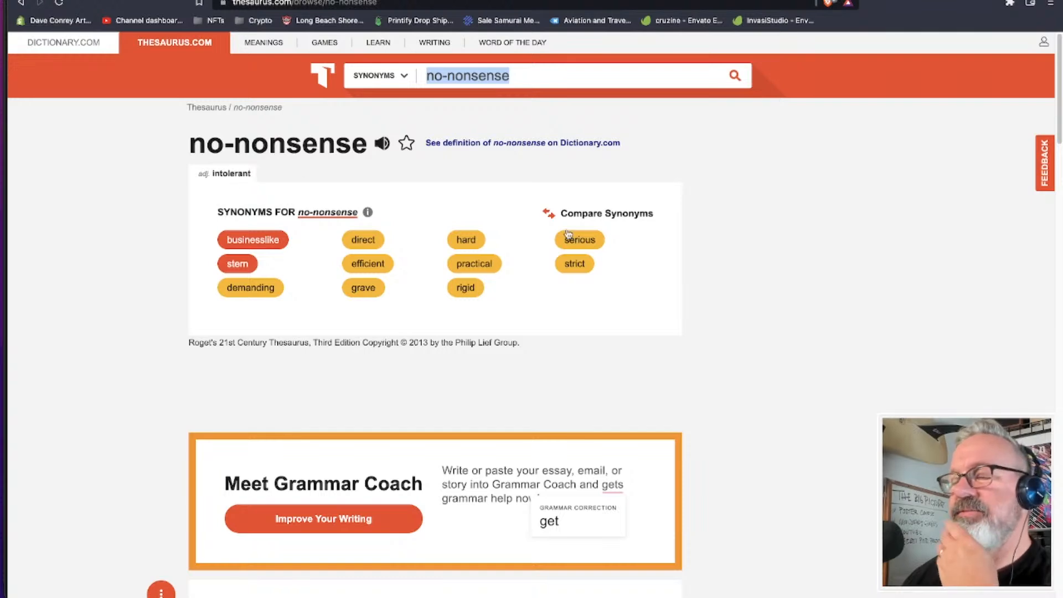
scroll(581, 257, "down", 10)
scroll(581, 256, "down", 8)
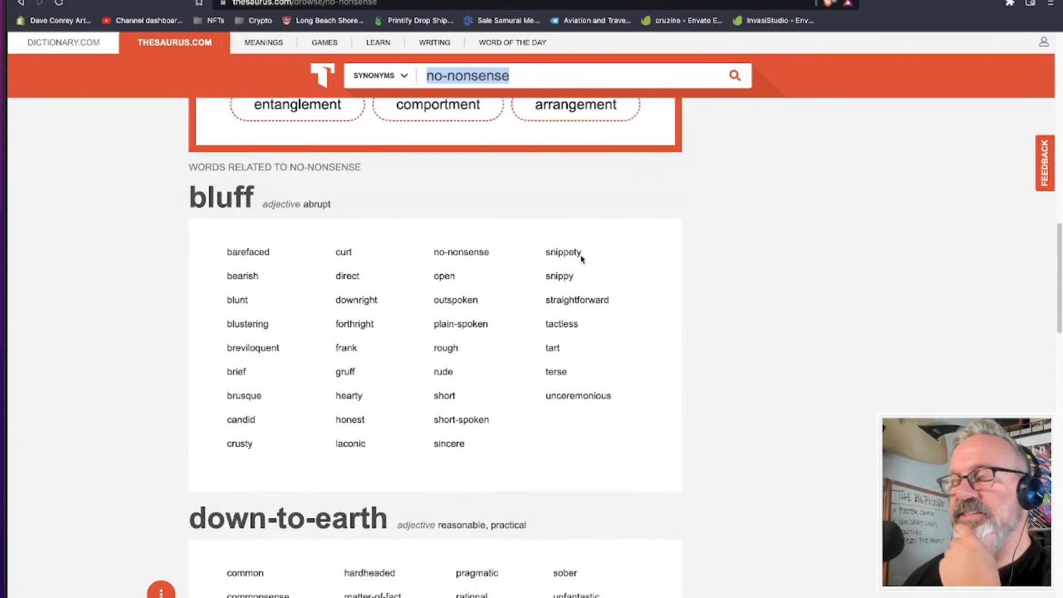
scroll(581, 258, "down", 12)
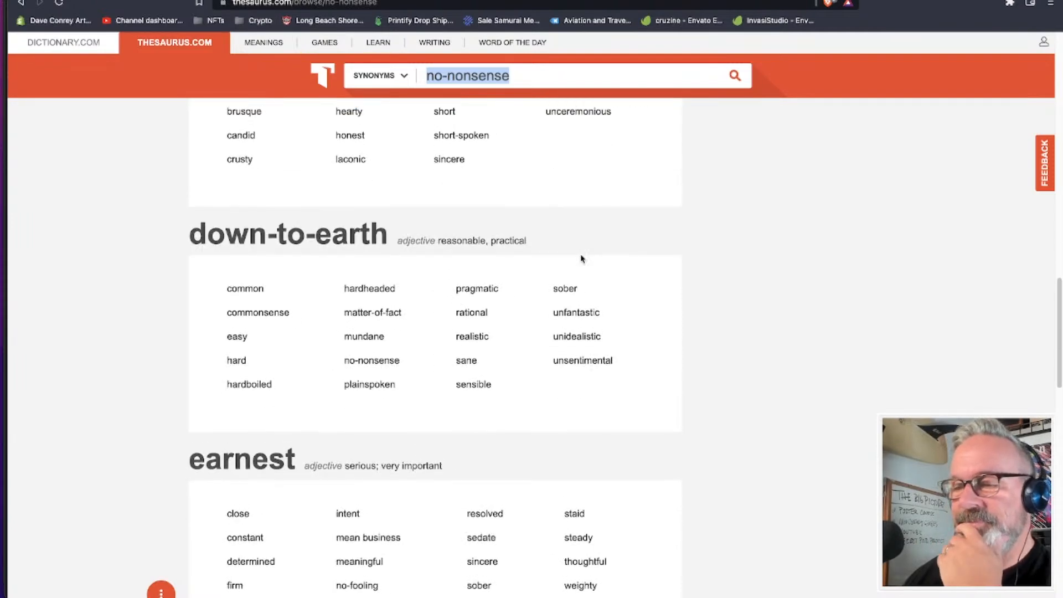
scroll(581, 259, "down", 6)
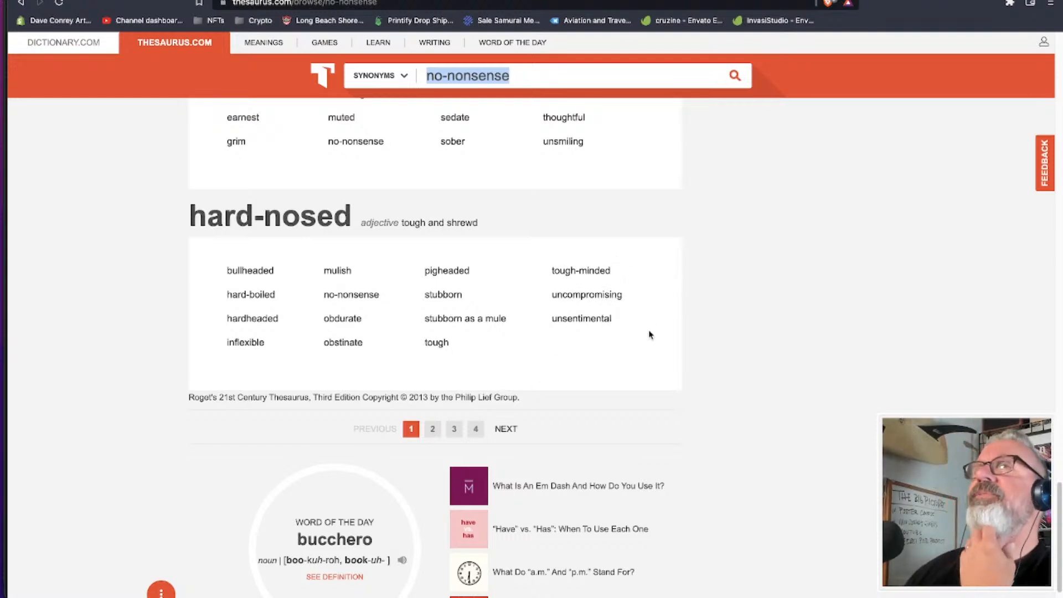
scroll(646, 325, "up", 4)
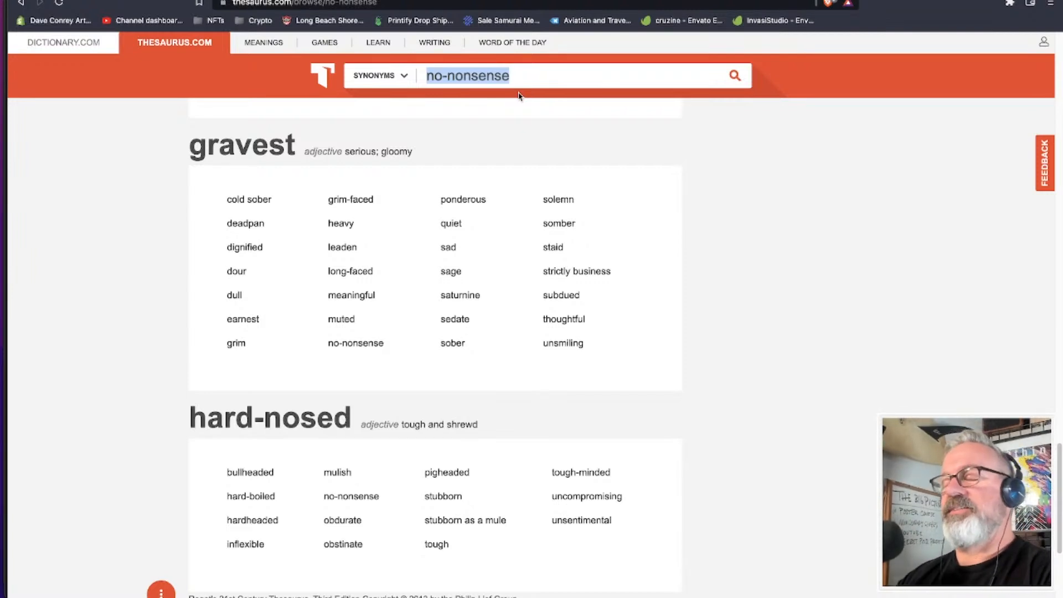
Look up the antonyms of "messing around" in the thesaurus and return to the cover in Affinity Publisher
type("messing around")
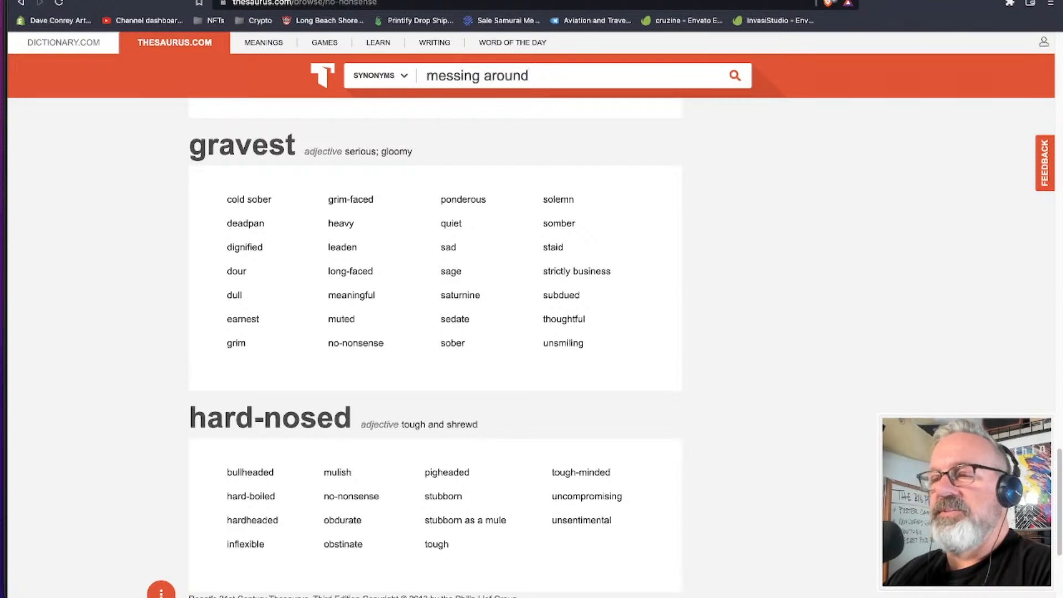
key("Return")
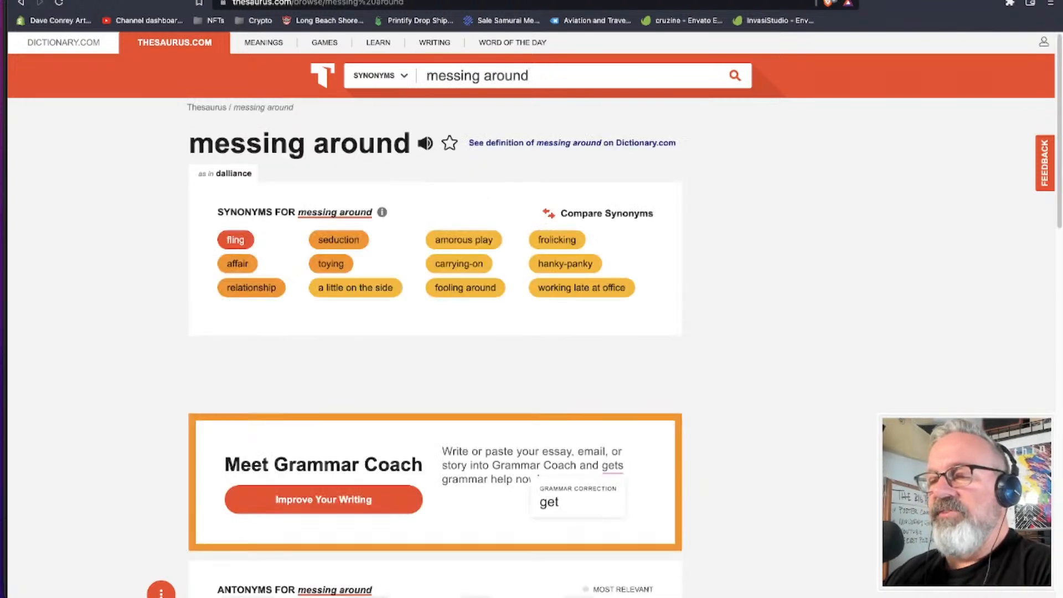
scroll(595, 166, "down", 5)
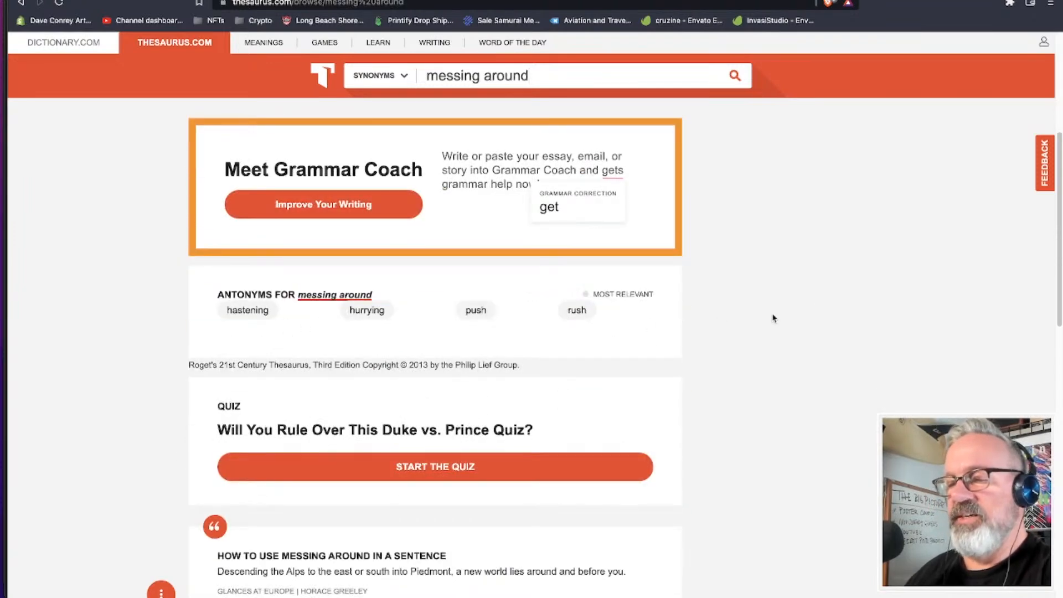
scroll(858, 263, "down", 1)
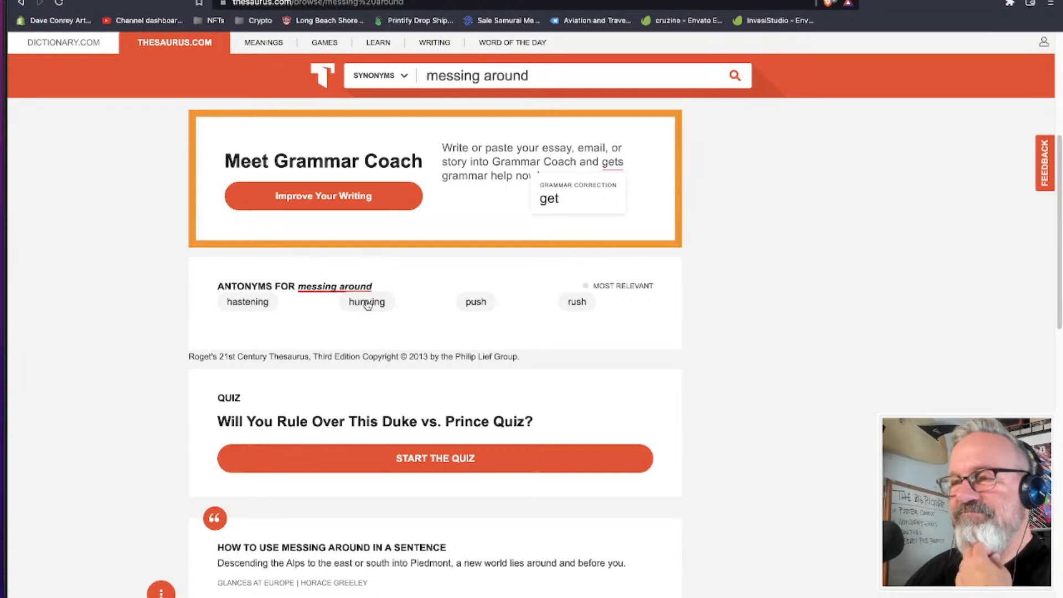
triple_click(463, 76)
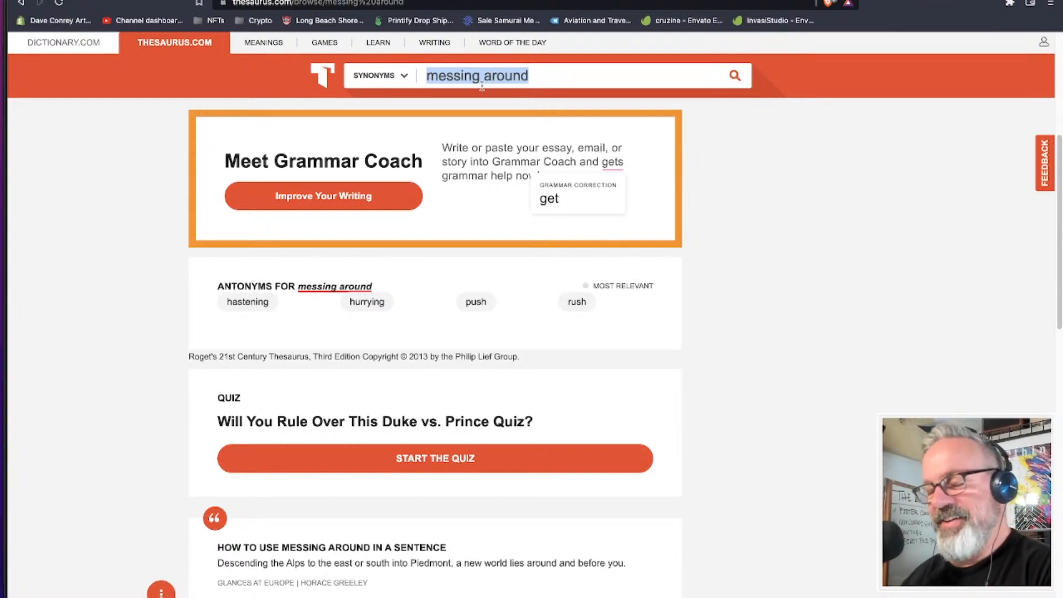
key("super+Tab")
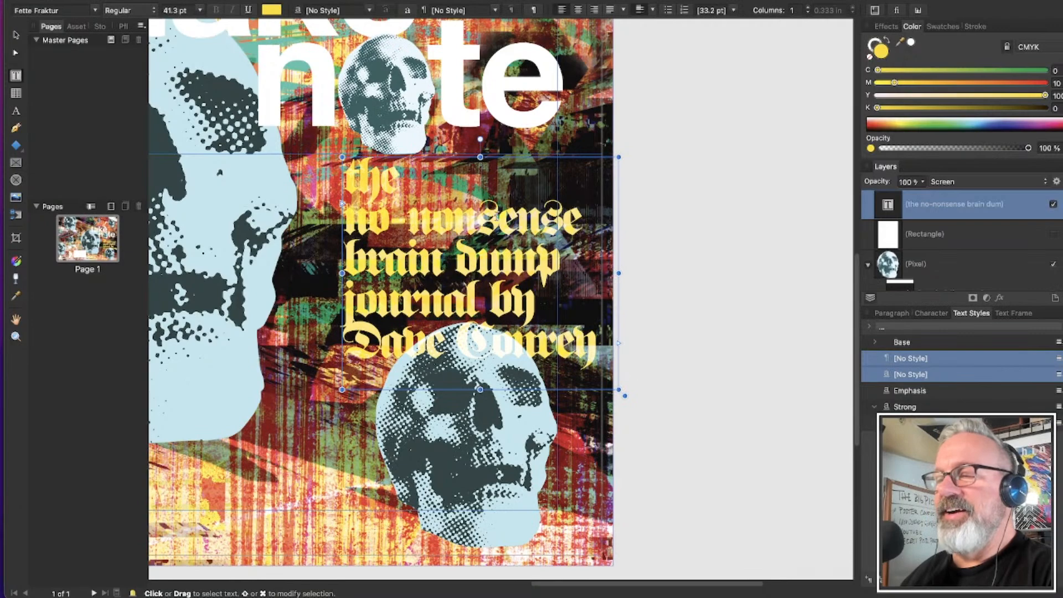
Try replacing "no-nonsense" with "practical" in the subtitle, and delete the trial word
left_click(497, 214)
left_click_drag(497, 215, 379, 218)
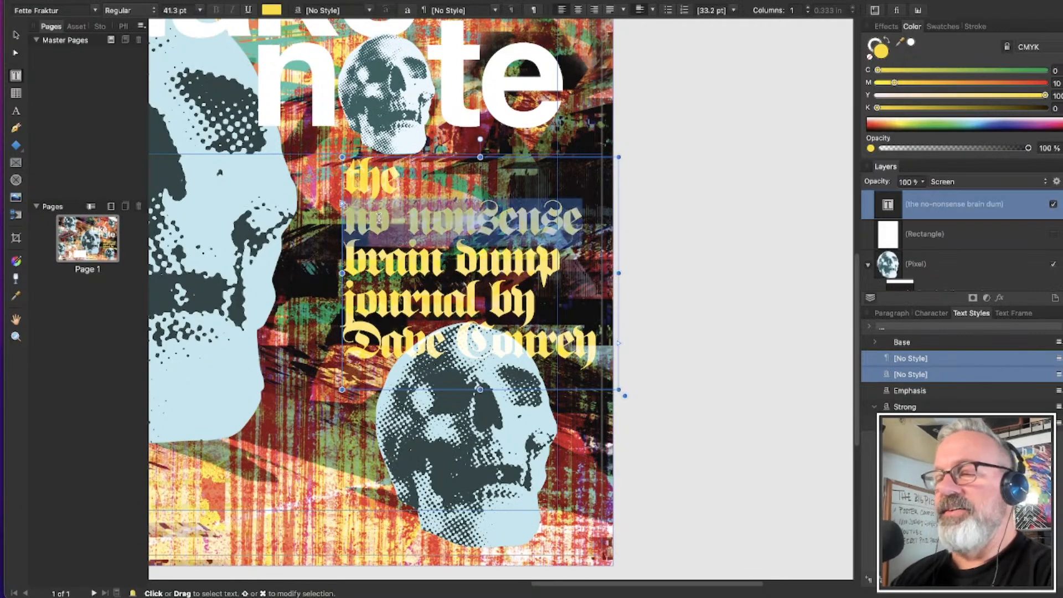
type("practical brain")
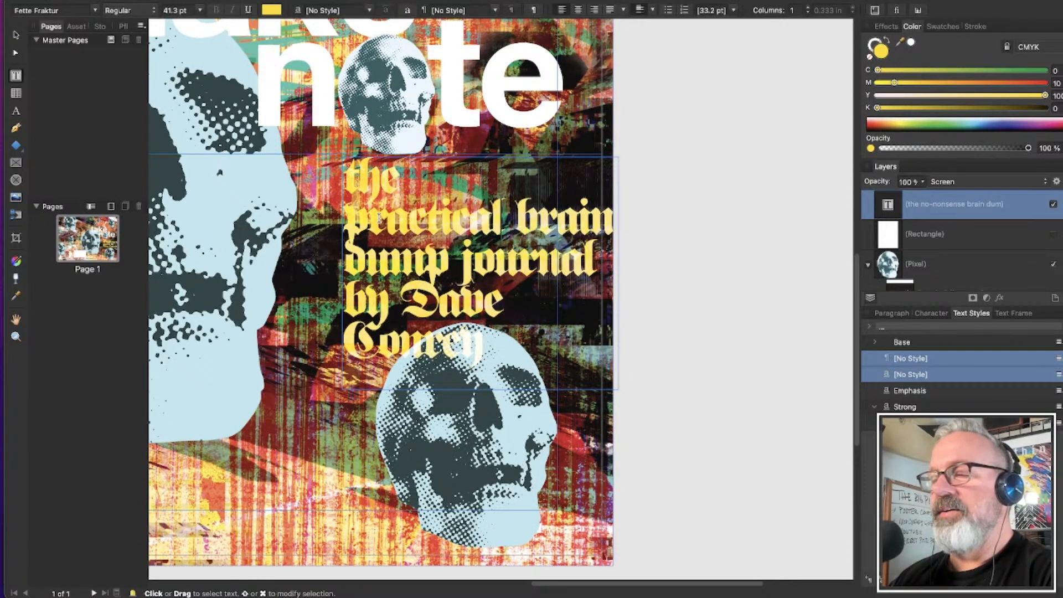
key("BackSpace")
key("BackSpace")
key("BackSpace")
key("BackSpace")
key("BackSpace")
key("BackSpace")
key("BackSpace")
key("BackSpace")
key("BackSpace")
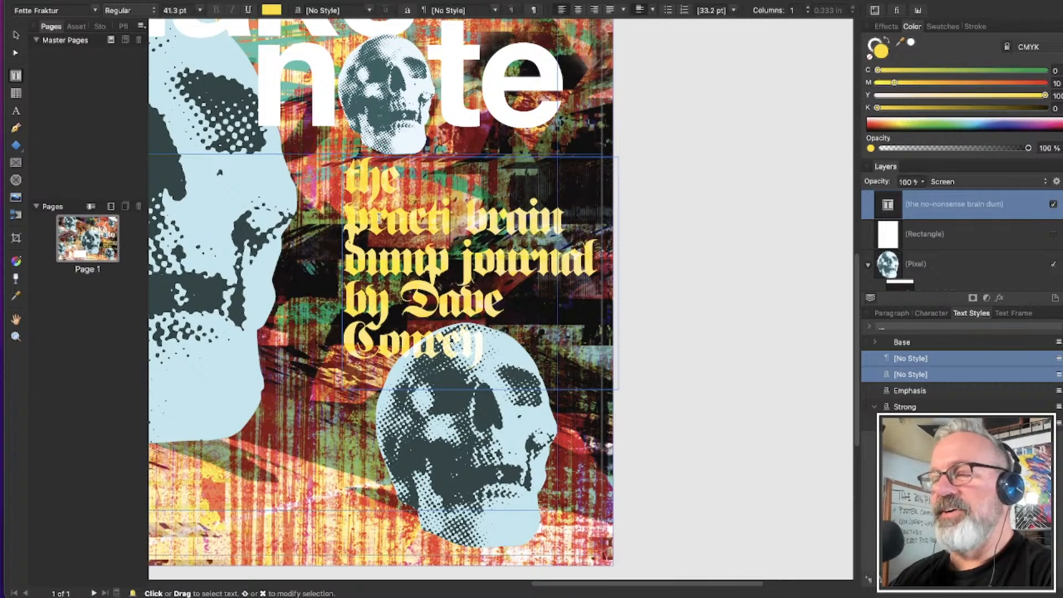
Put the word "no-nonsense" back before "brain dump" in the subtitle
type("no-on")
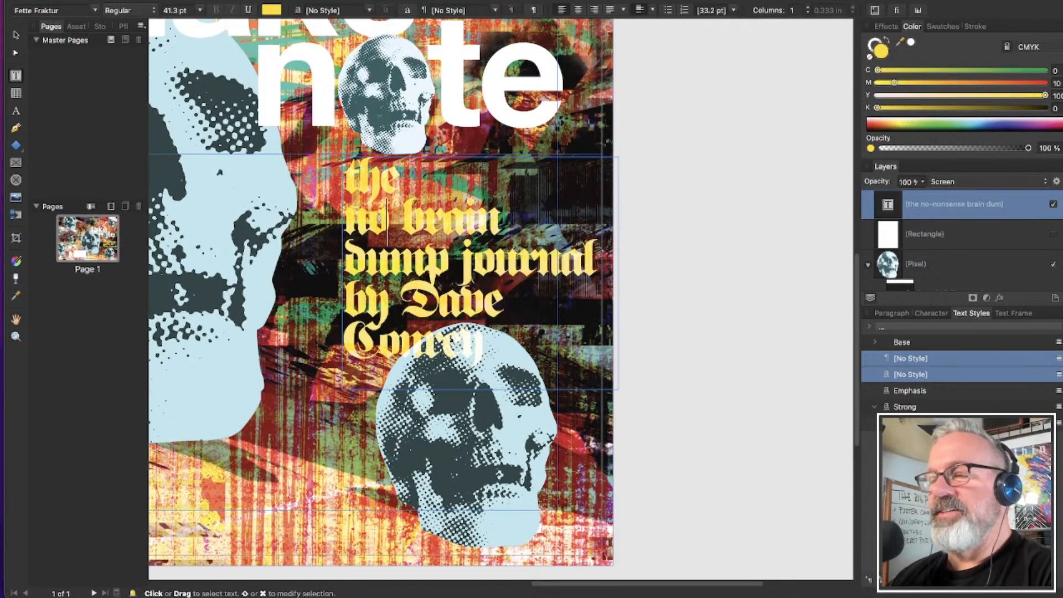
key("BackSpace")
key("BackSpace")
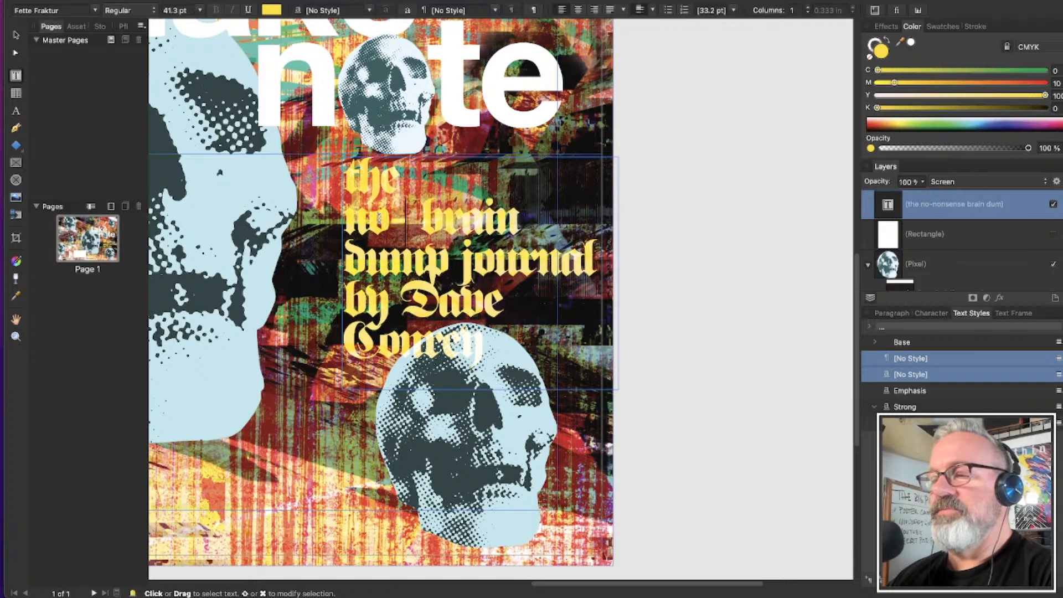
type("nonse")
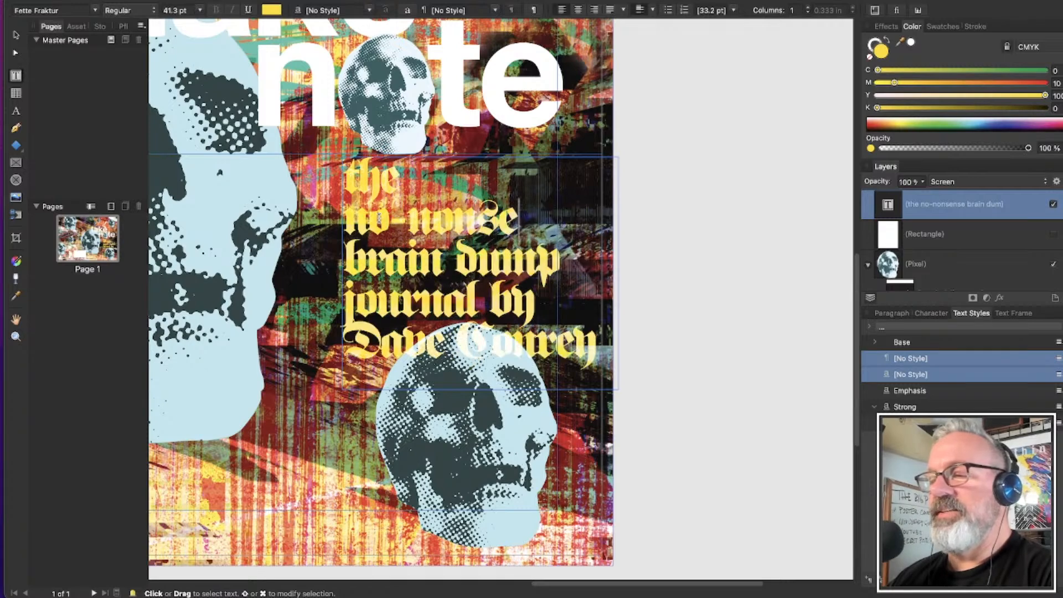
type("n")
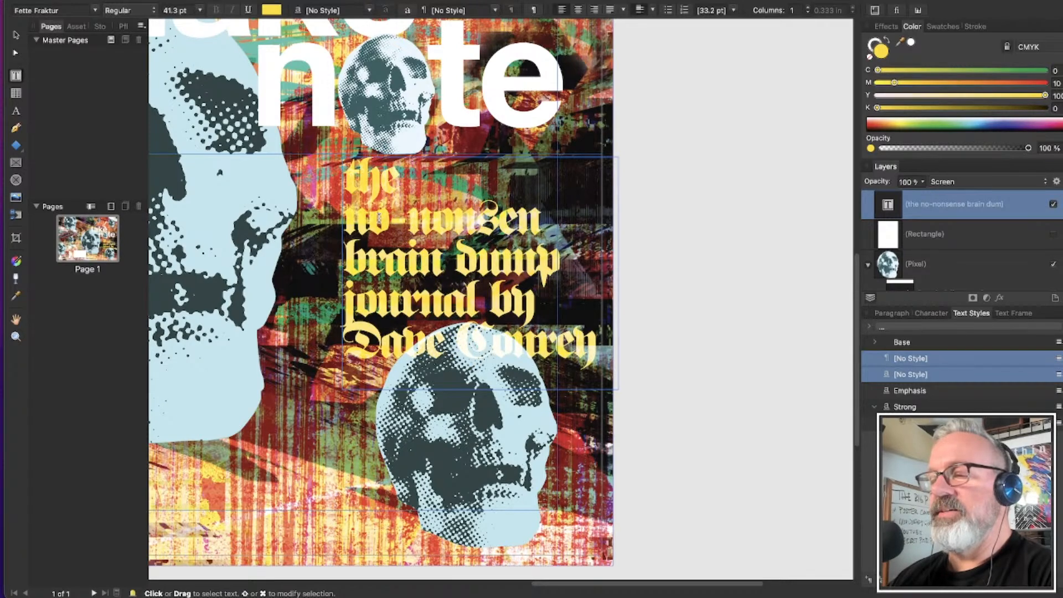
type("se")
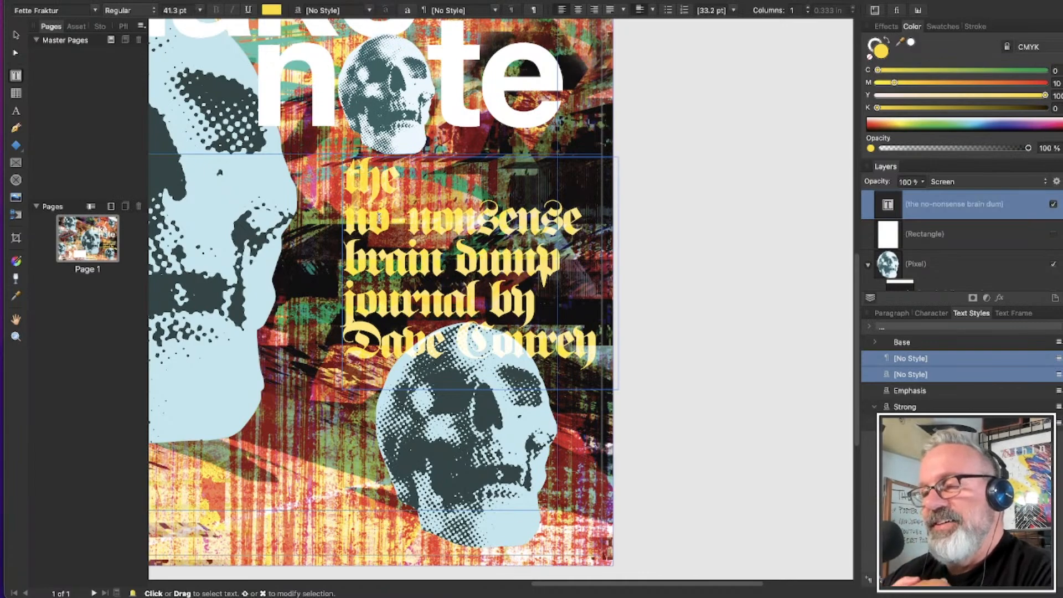
key("Escape")
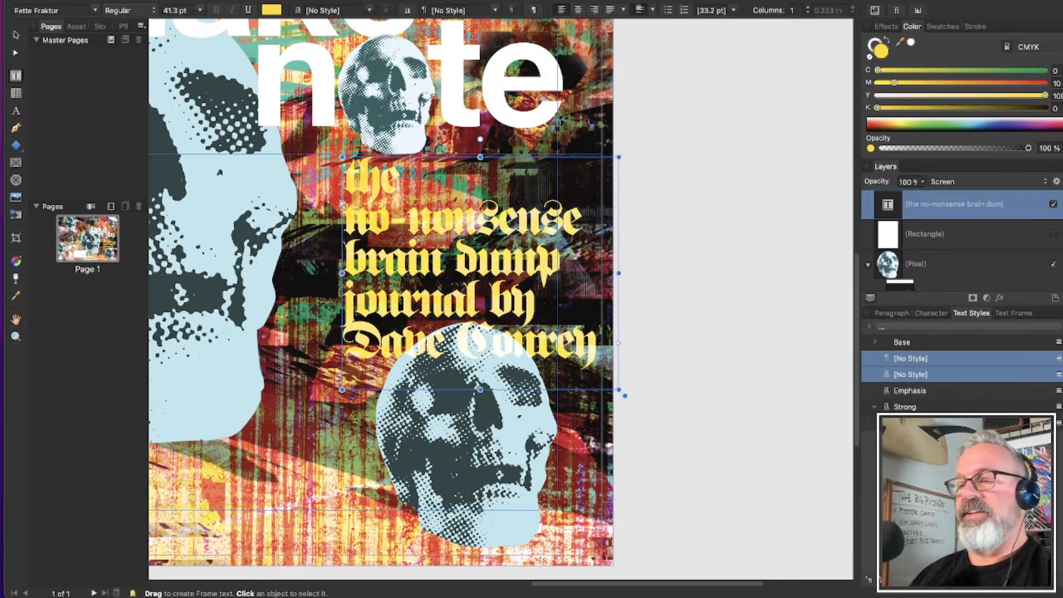
Increase the leading of the whole subtitle to 37.6 pt so the overlapping letters separate
scroll(370, 337, "up", 3)
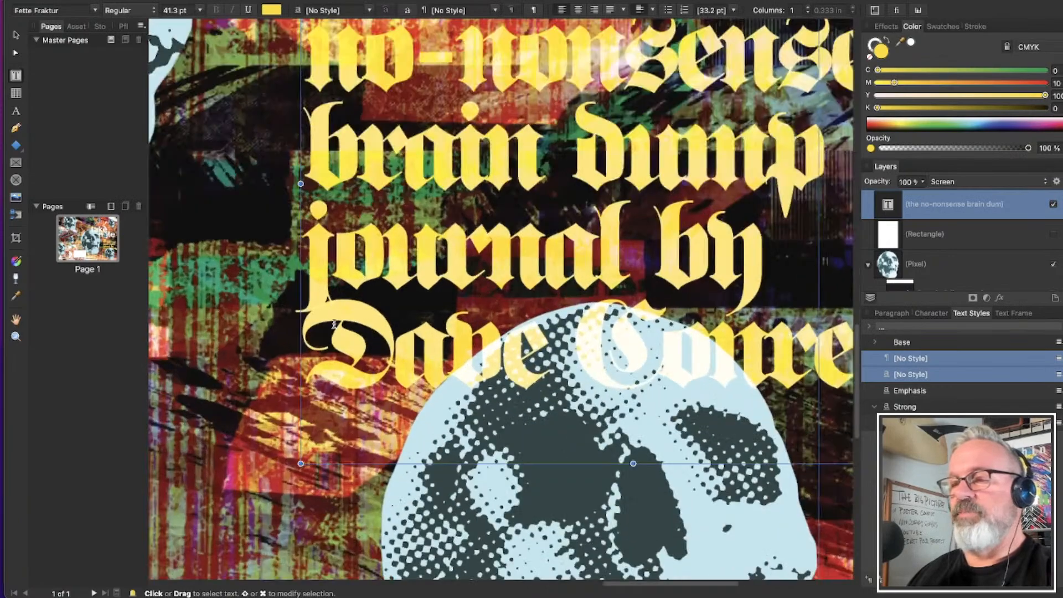
scroll(323, 307, "up", 5)
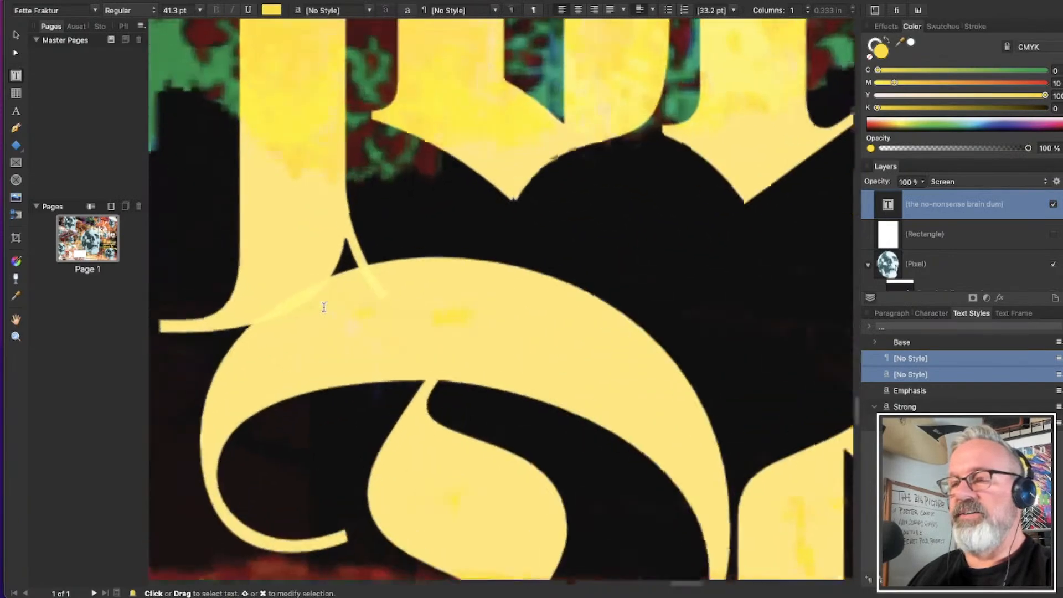
scroll(342, 291, "down", 5)
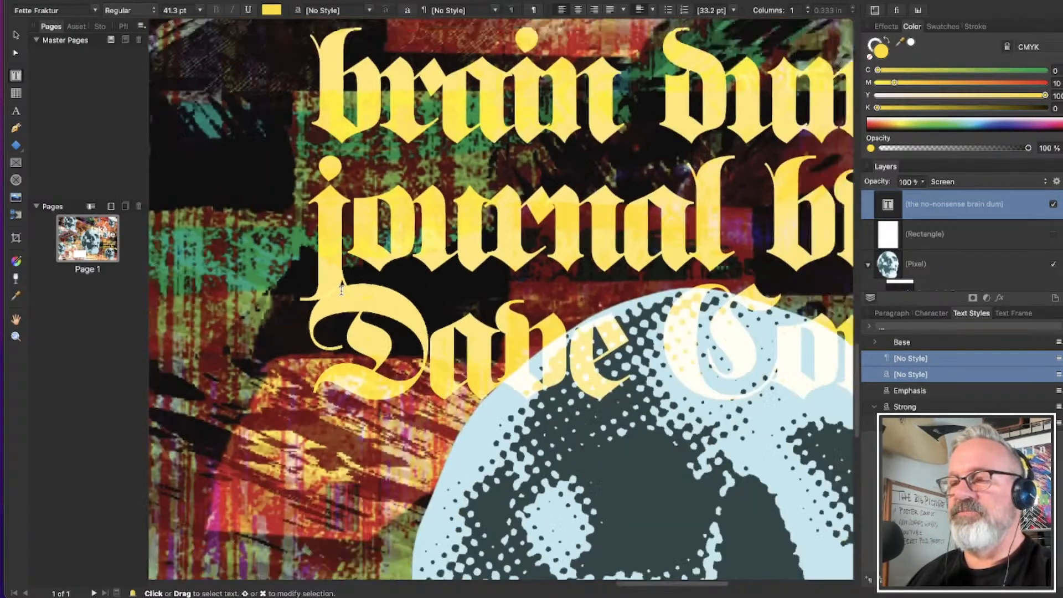
double_click(429, 336)
key("super+a")
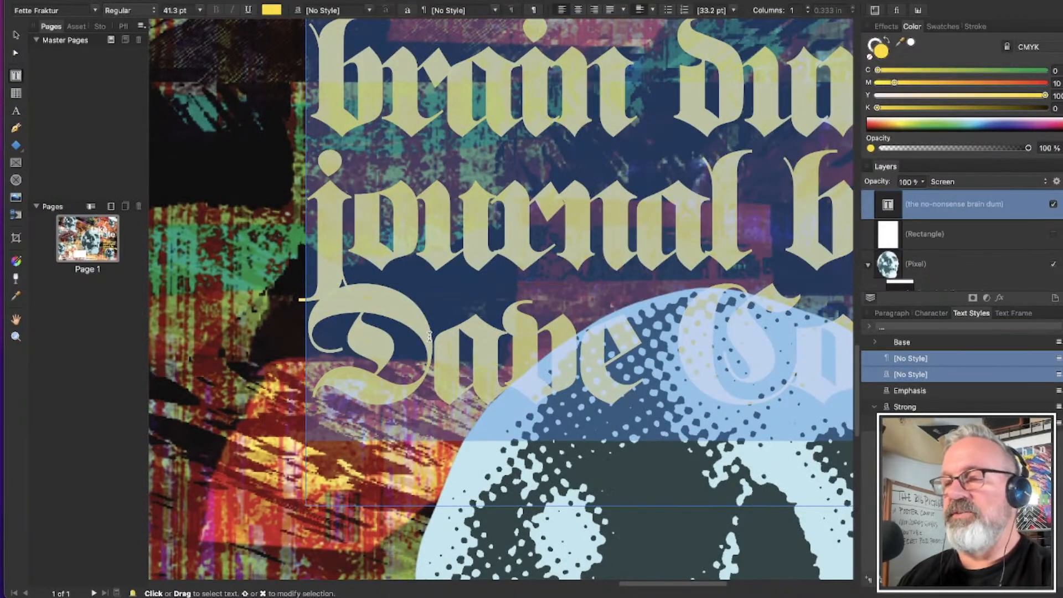
key("alt+Down")
key("alt+Down")
key("alt+Down")
key("alt+Down")
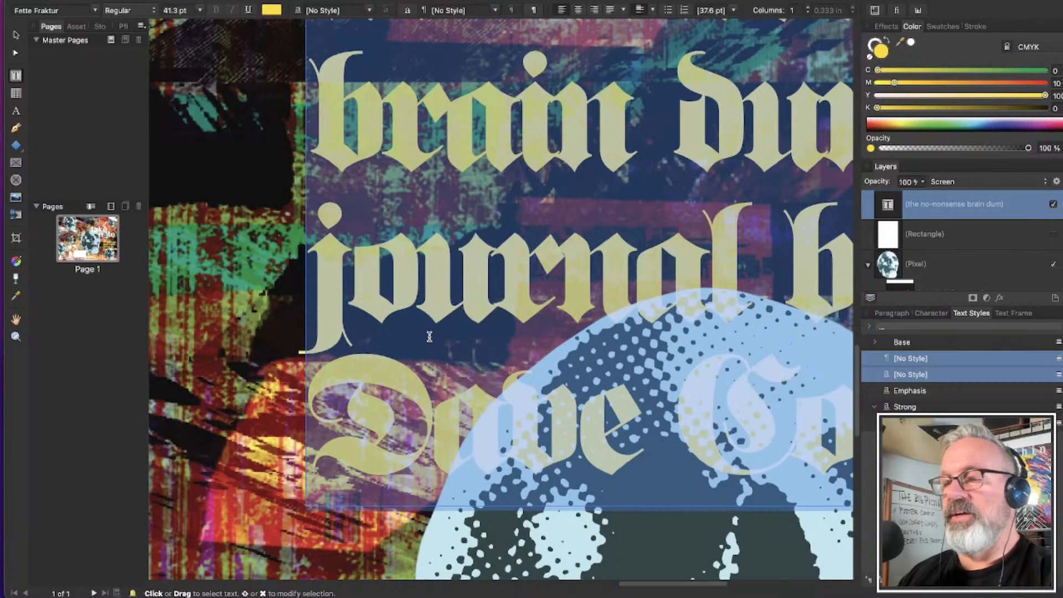
scroll(652, 173, "down", 2)
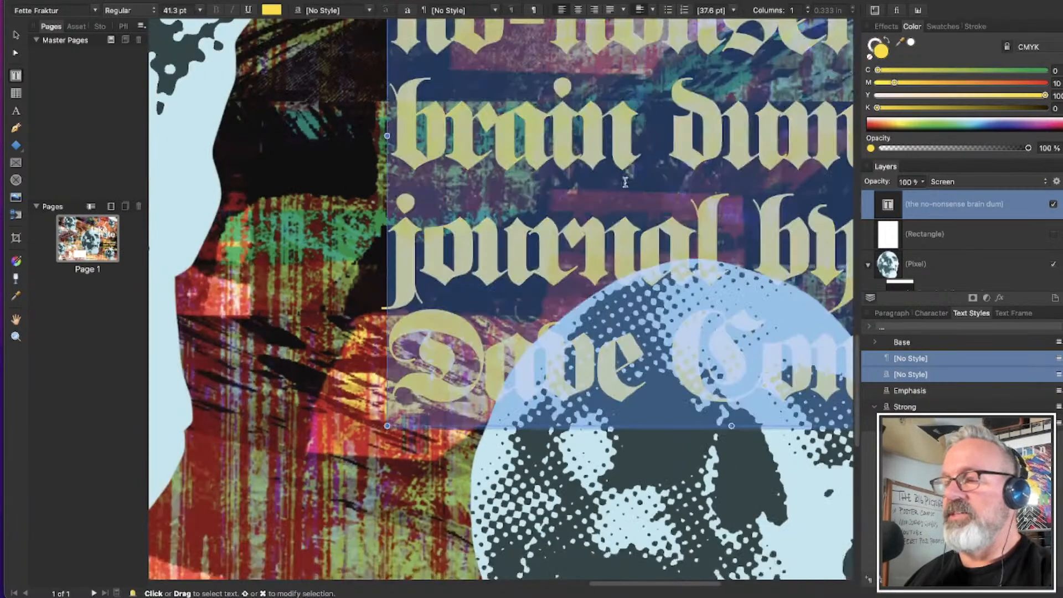
Try adjusting the leading of only the "journal by" line of the subtitle
triple_click(624, 236)
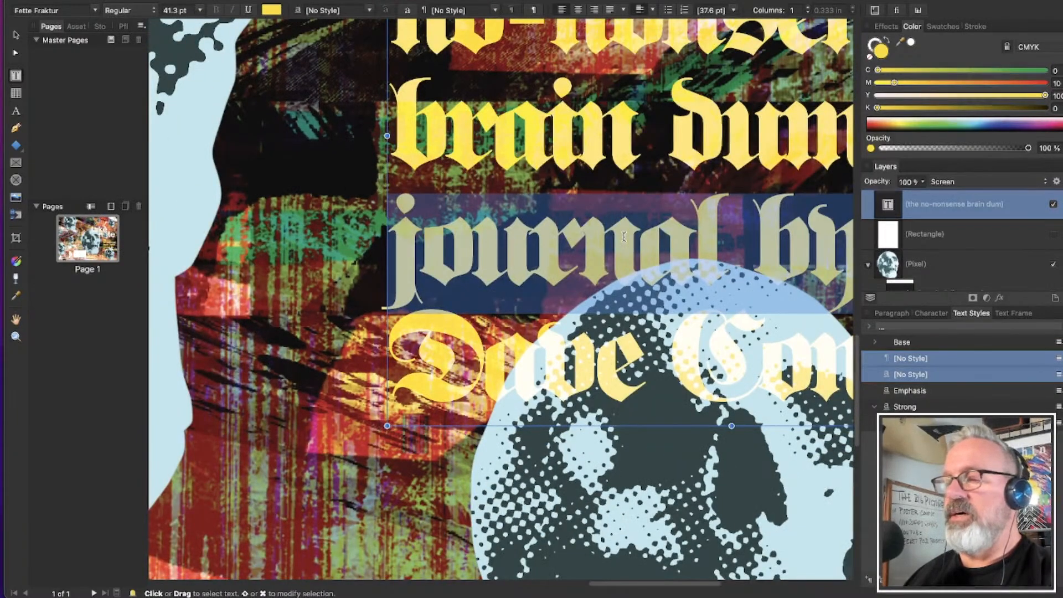
key("alt+Up")
key("alt+Down")
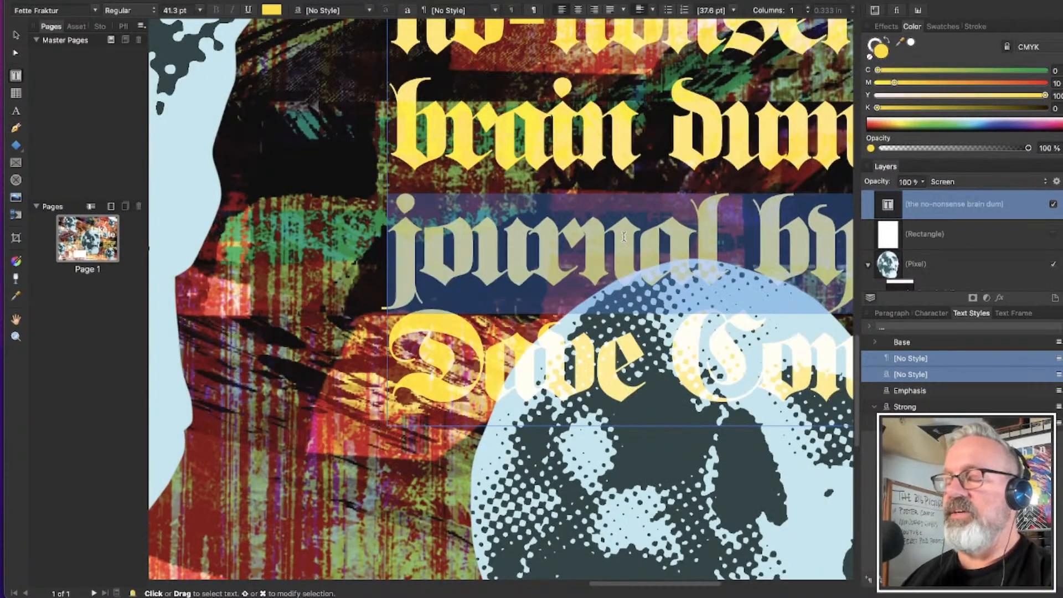
key("alt+Up")
key("alt+Down")
scroll(630, 237, "down", 4)
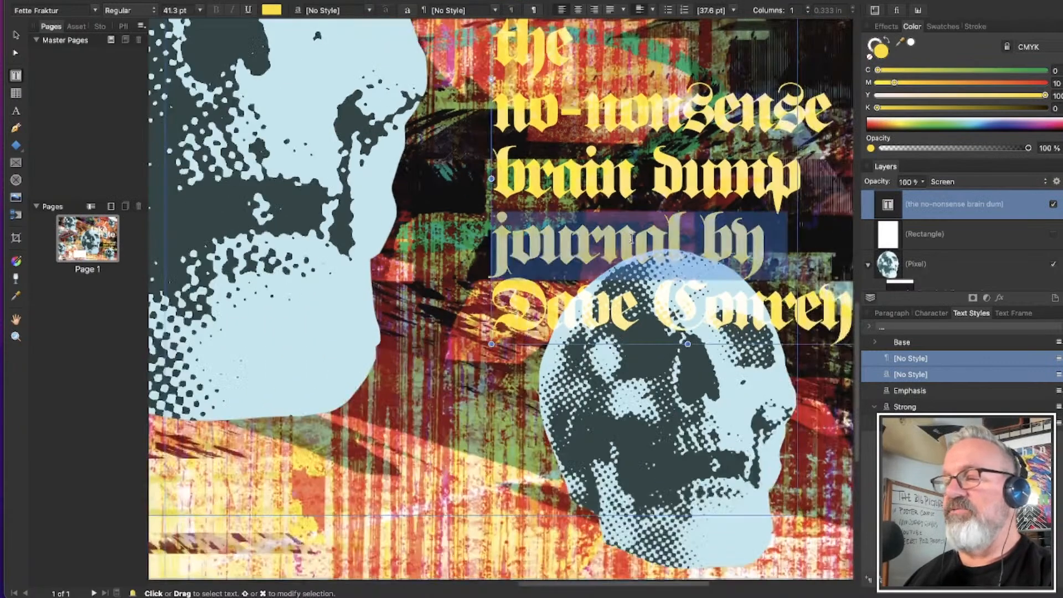
scroll(636, 244, "up", 4)
scroll(718, 394, "up", 2)
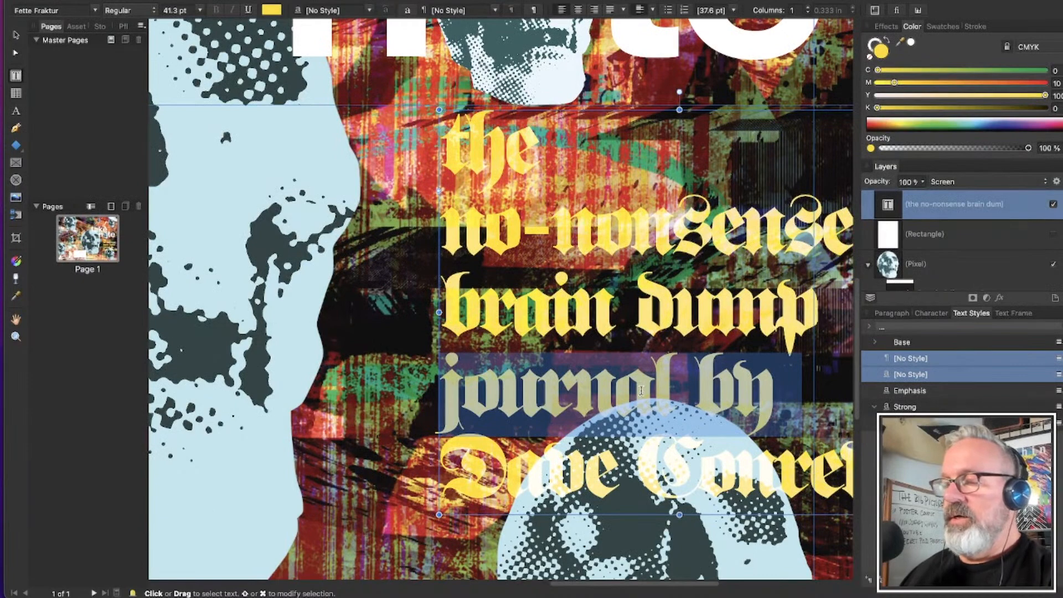
Tighten the leading of all the subtitle text to 31.6 pt
key("super+a")
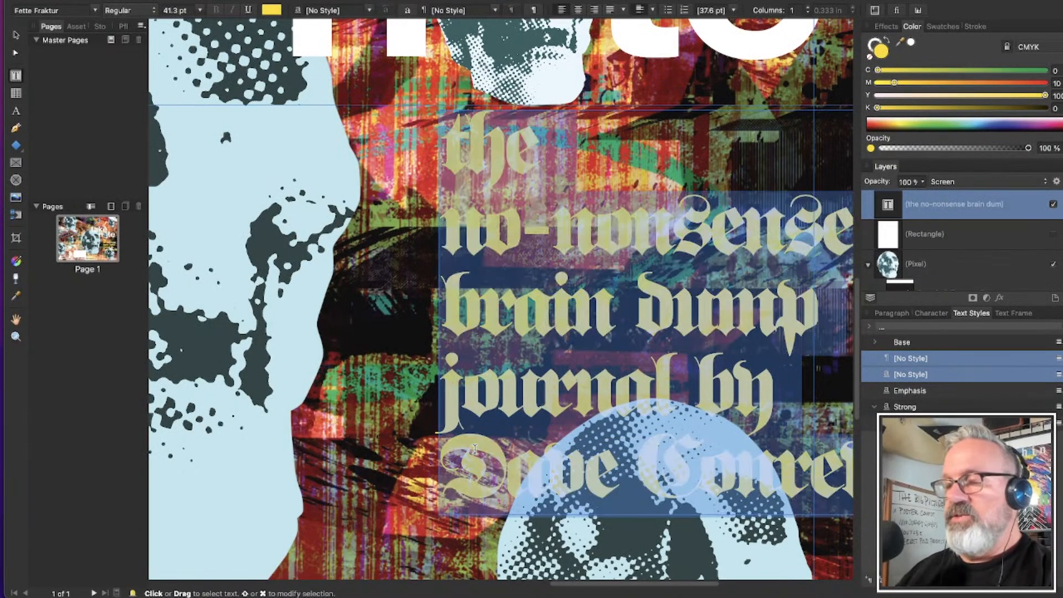
key("alt+Up")
key("alt+Down")
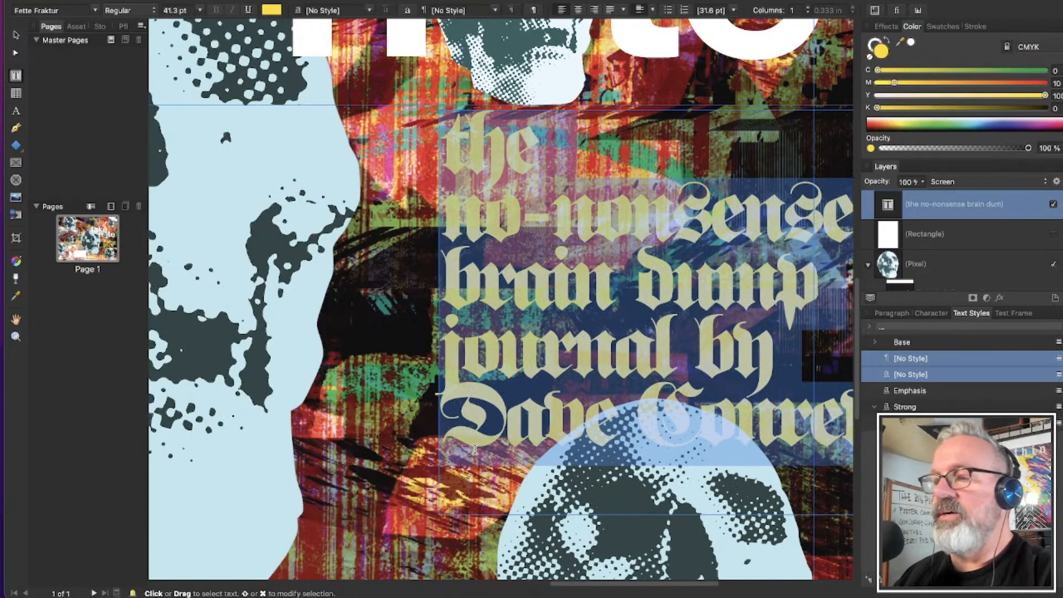
Increase the leading of only the author's name line to 39.2 pt, setting it apart from the subtitle above
key("Right")
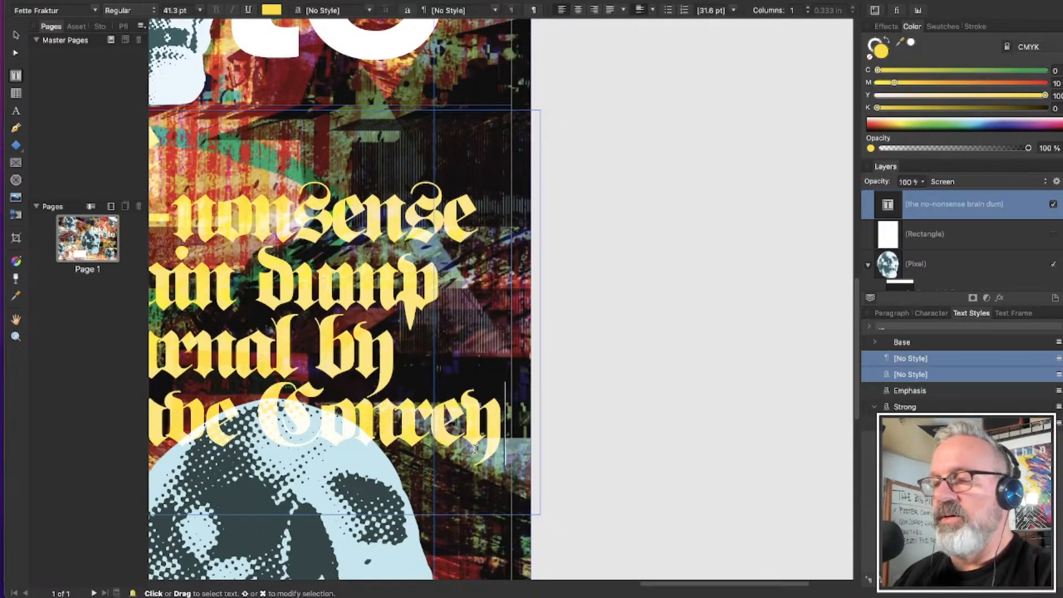
key("Up")
key("Right")
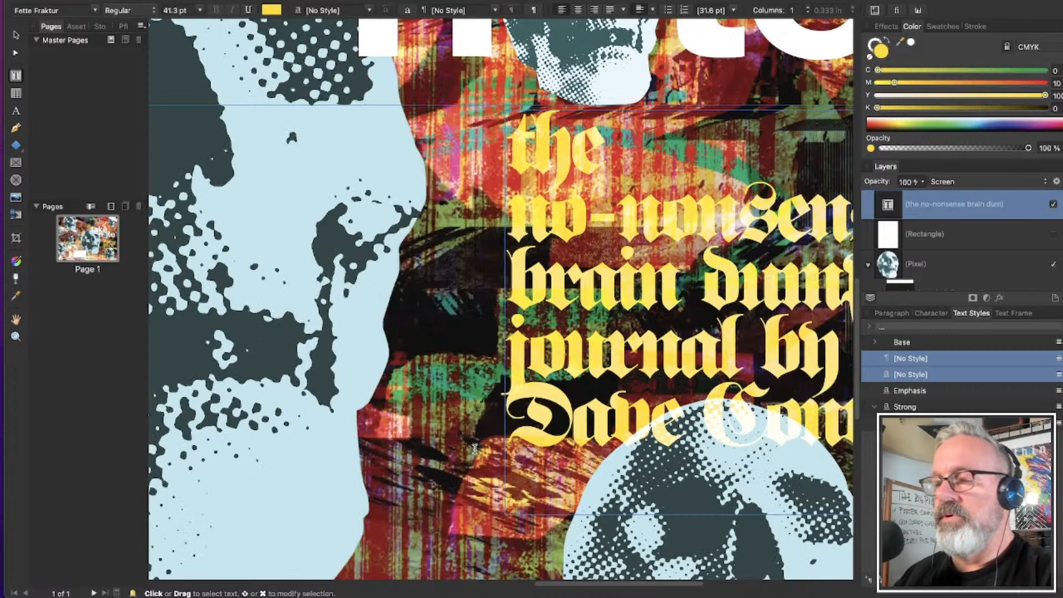
key("shift+End")
key("alt+Down")
key("alt+Down")
key("alt+Down")
key("alt+Down")
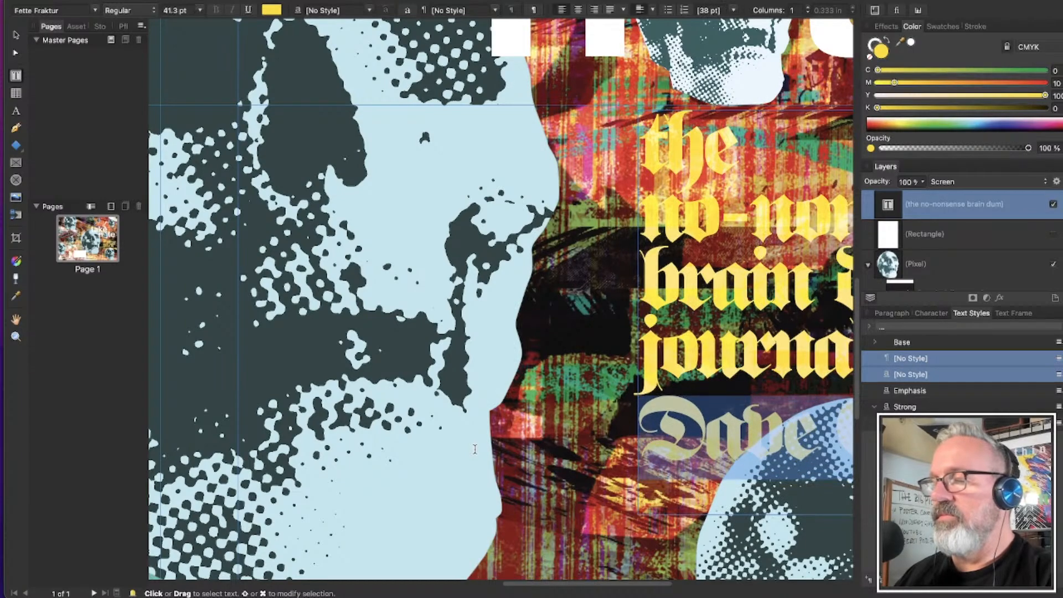
scroll(453, 427, "down", 1)
scroll(453, 428, "down", 4)
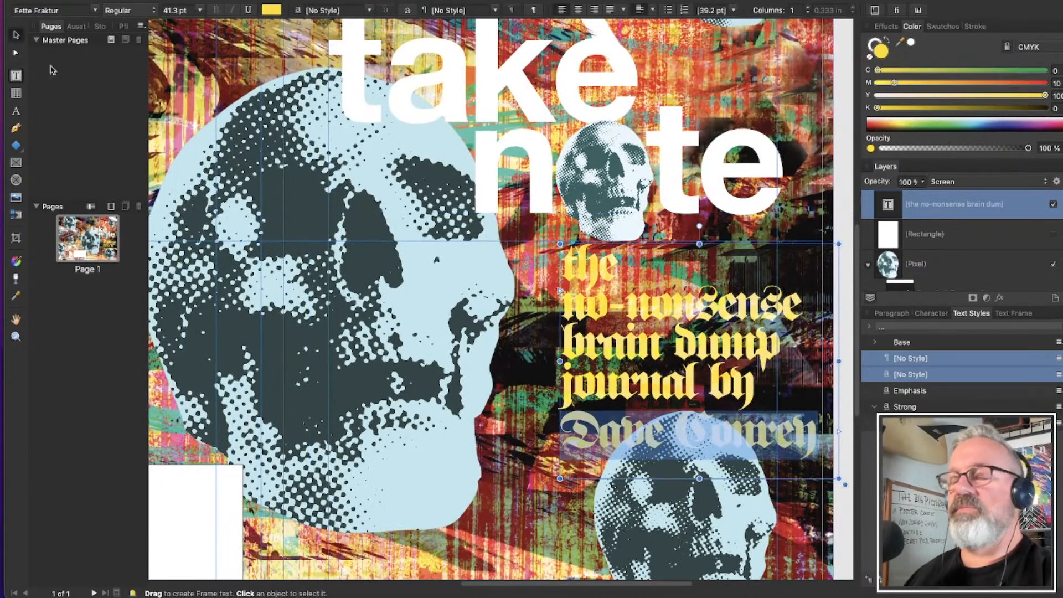
Shift the subtitle text frame a little to the left beneath the title, with its top edge on the horizontal guide
left_click(16, 34)
scroll(611, 378, "right", 5)
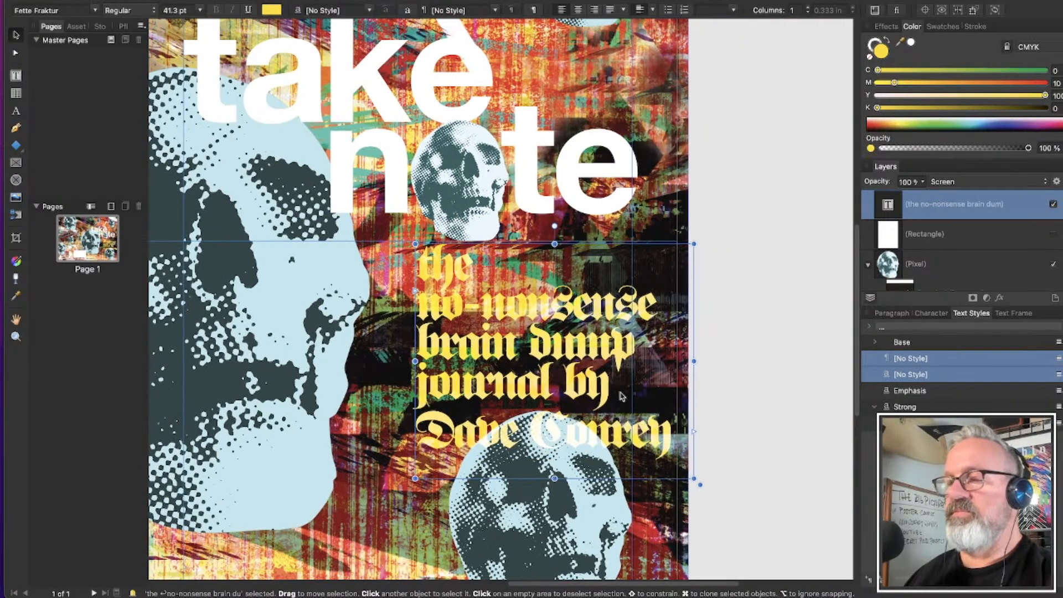
left_click_drag(621, 395, 613, 395)
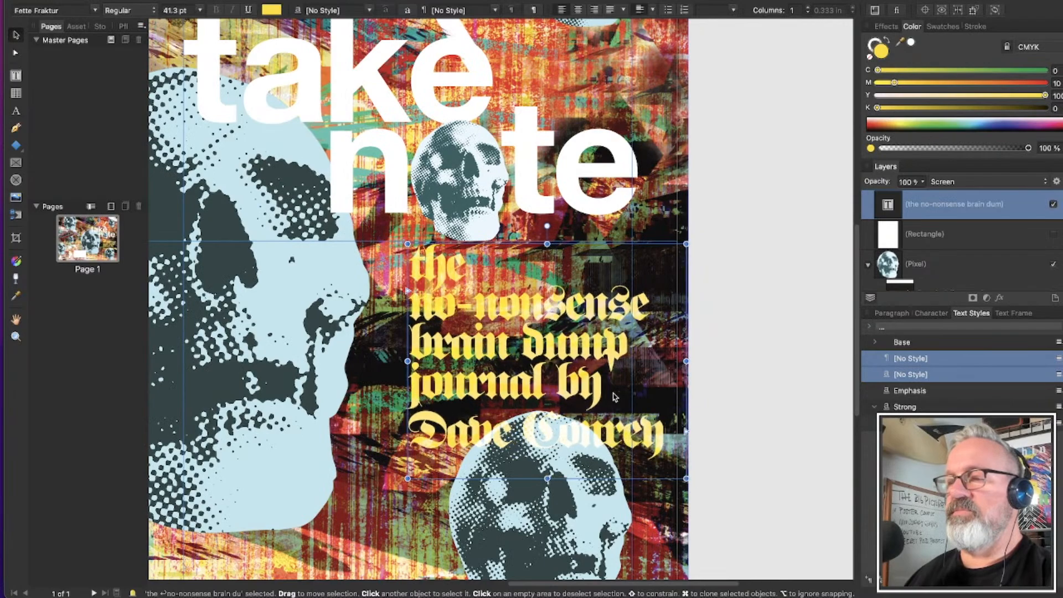
scroll(461, 341, "up", 5)
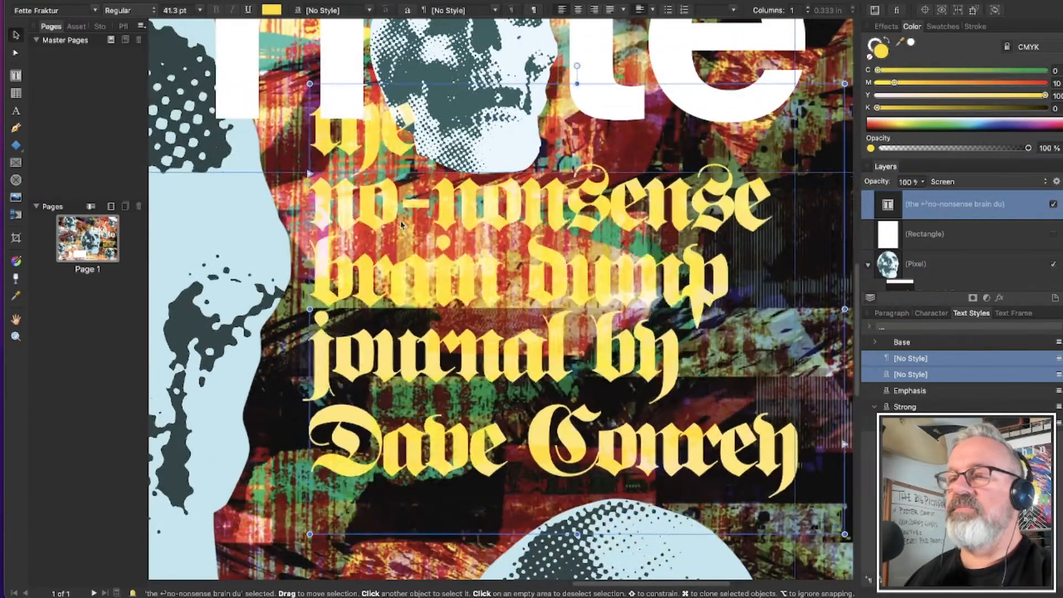
left_click_drag(403, 218, 410, 316)
scroll(504, 320, "down", 5)
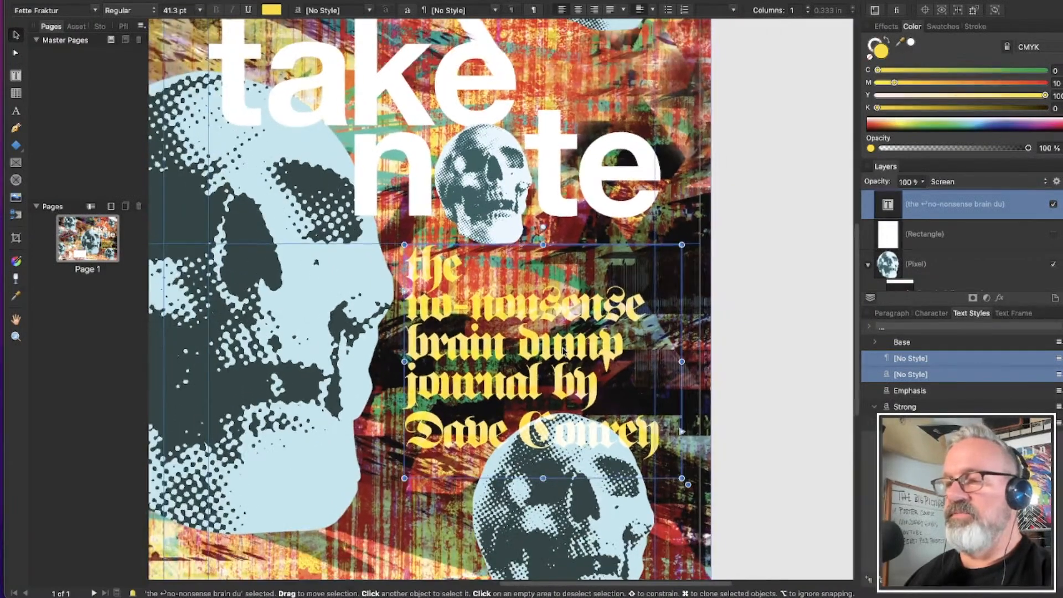
Reposition the subtitle text frame slightly lower, with its top edge a little below the horizontal guide beneath the title
left_click_drag(563, 351, 564, 357)
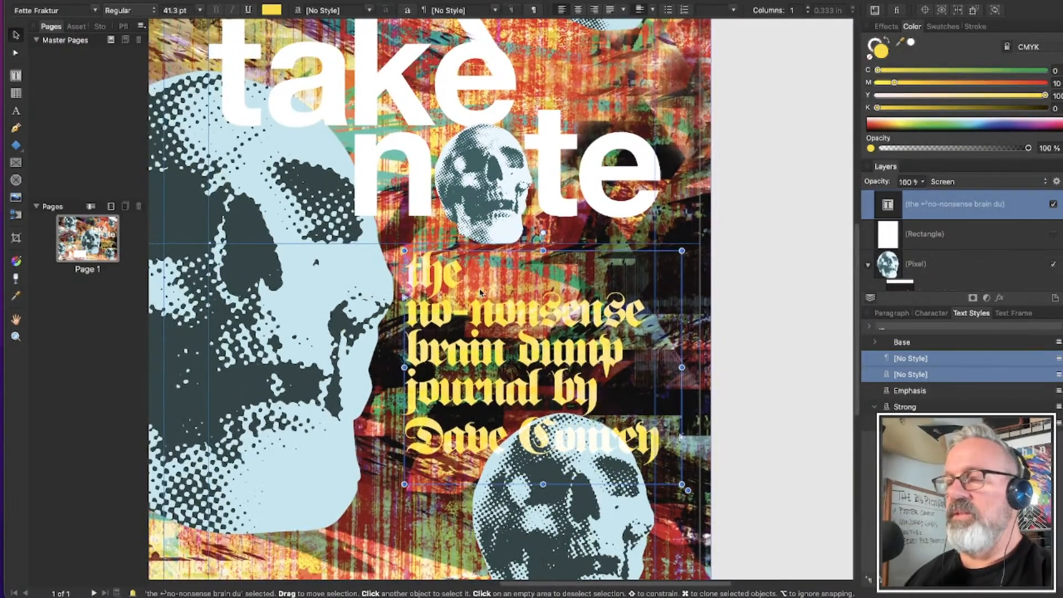
scroll(479, 292, "up", 10)
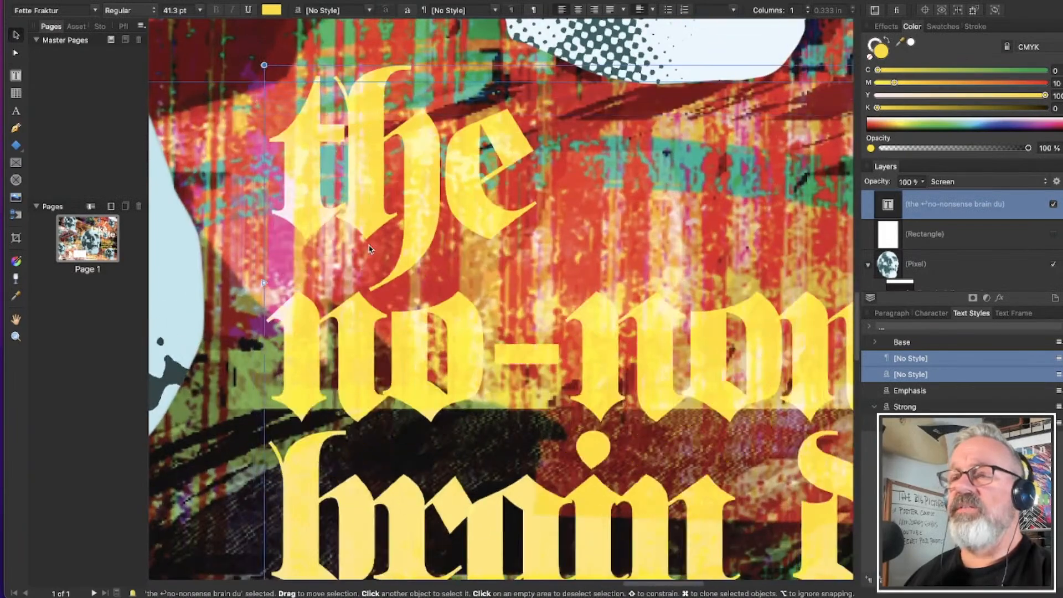
scroll(369, 249, "up", 5)
left_click_drag(373, 267, 378, 88)
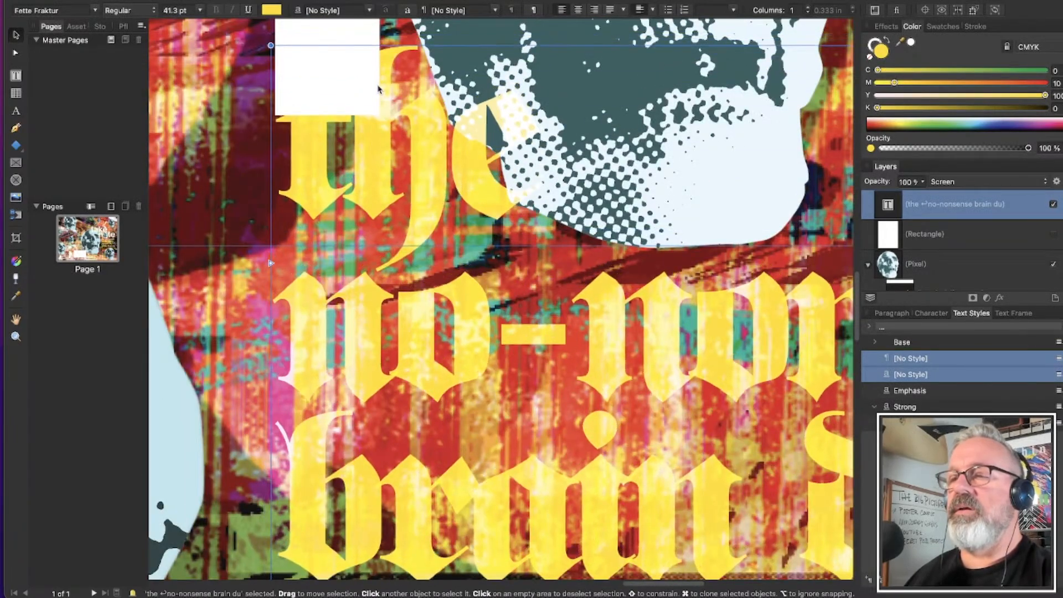
scroll(480, 310, "down", 5)
left_click_drag(523, 430, 523, 475)
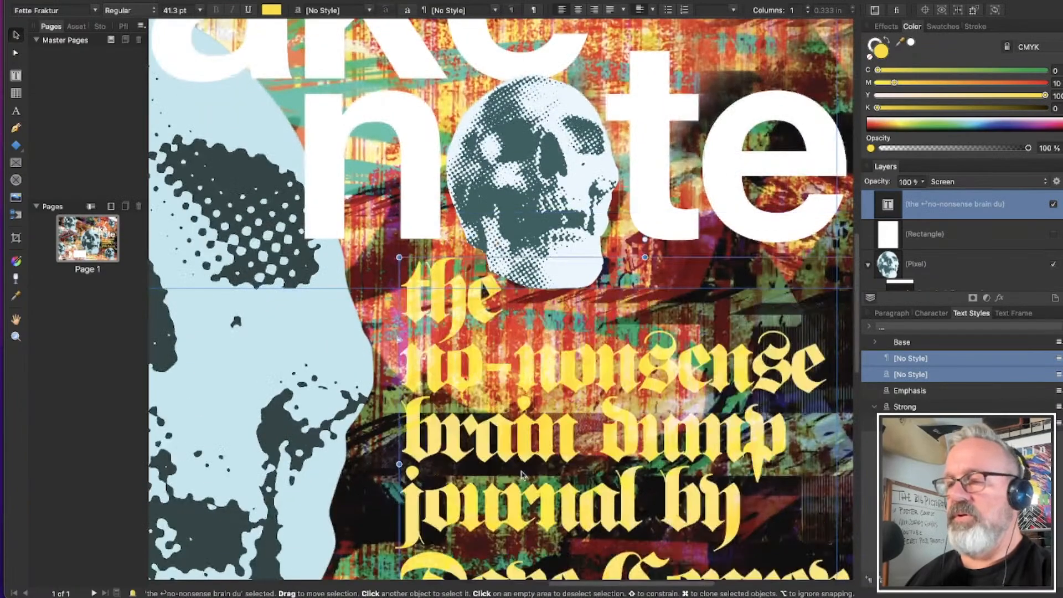
scroll(523, 475, "down", 3)
scroll(523, 475, "down", 5)
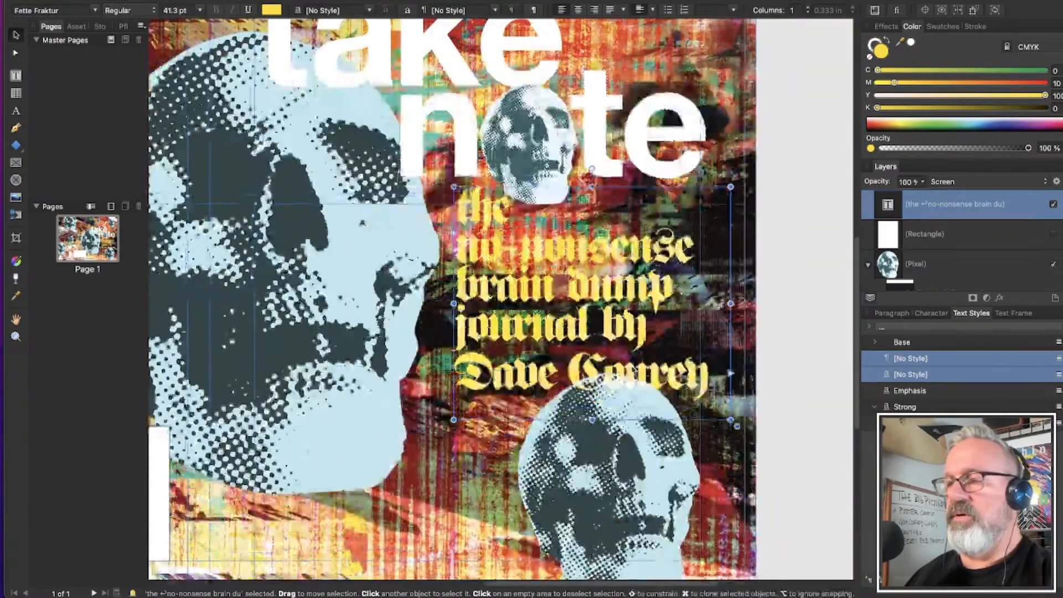
left_click_drag(633, 371, 634, 399)
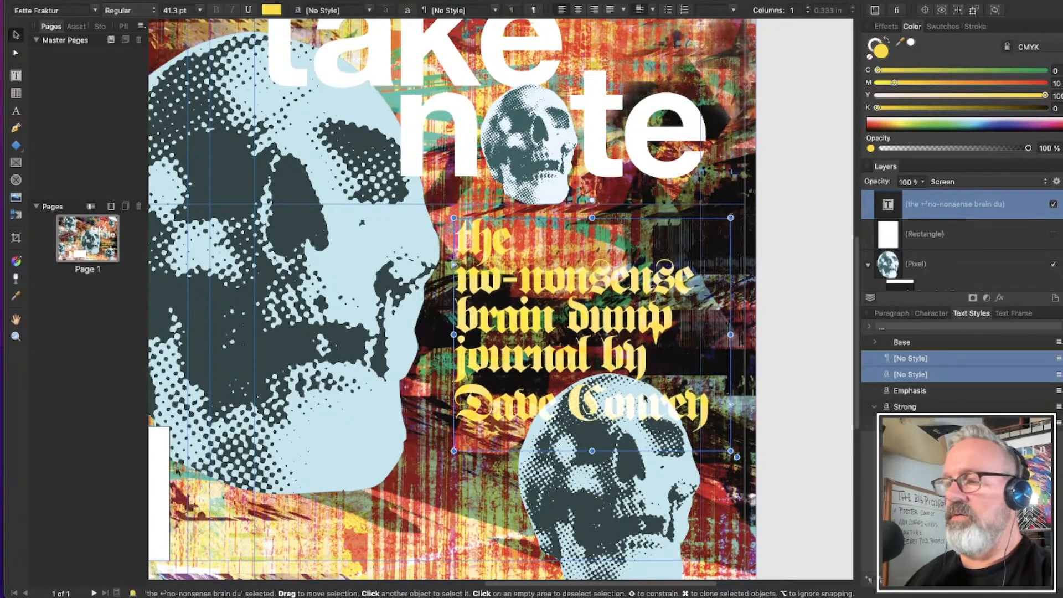
left_click(772, 365)
Move the small skull at the front cover's lower right down clear of the author's name and scale it down proportionally
scroll(772, 365, "down", 2)
scroll(775, 365, "down", 3)
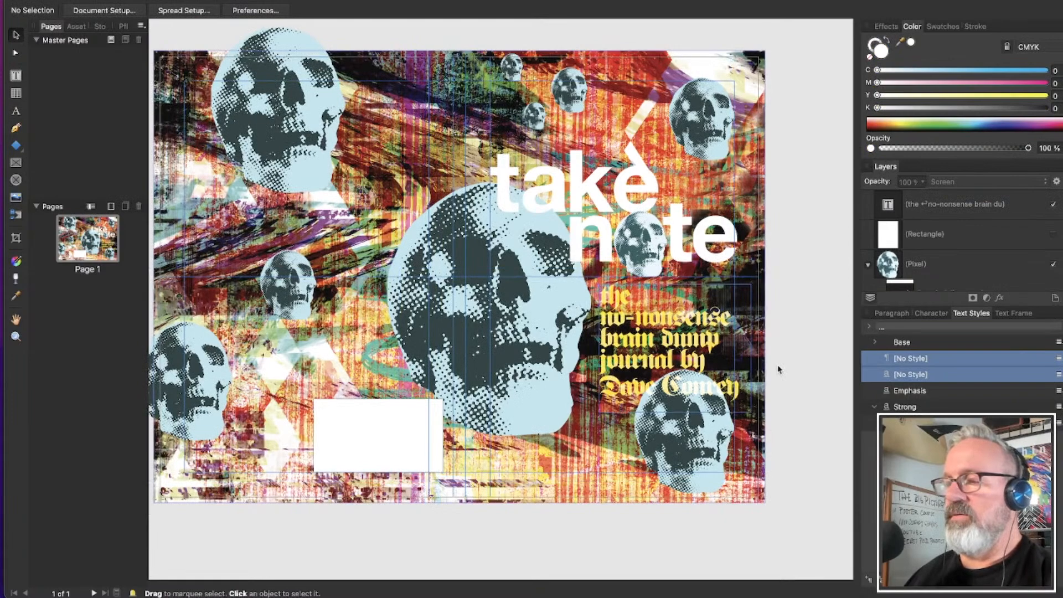
left_click(674, 424)
left_click_drag(692, 437, 690, 473)
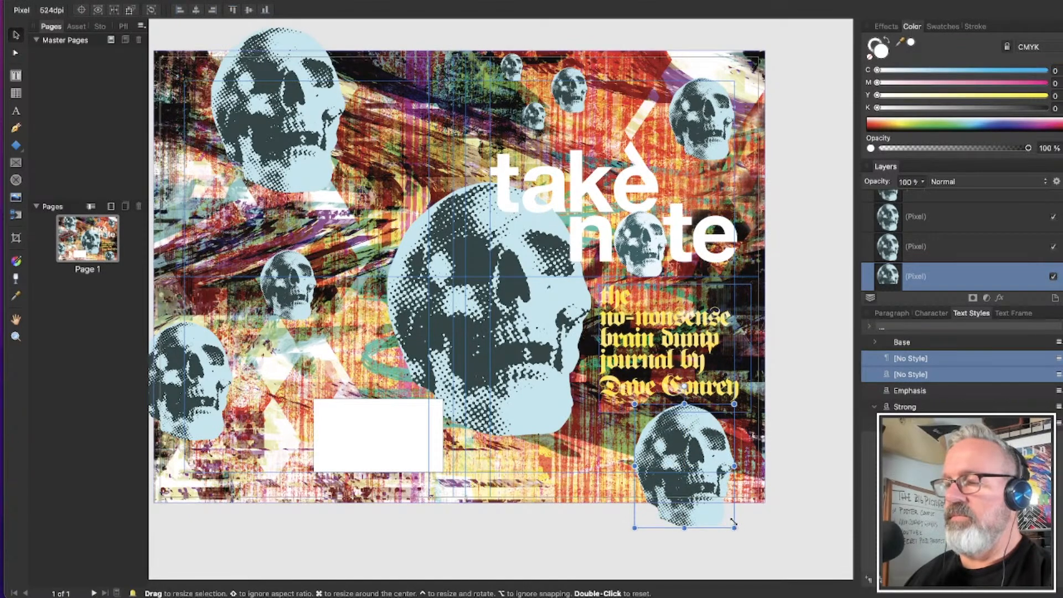
left_click_drag(733, 521, 715, 504)
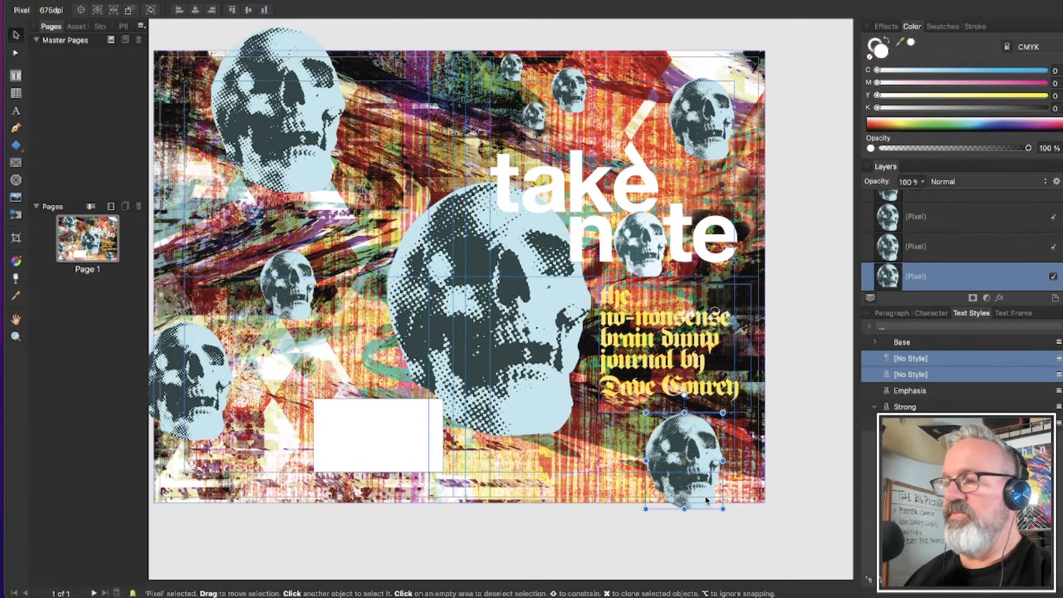
Deselect the subtitle and preview the whole cover trimmed, without guides, frames or bleed
left_click(685, 394)
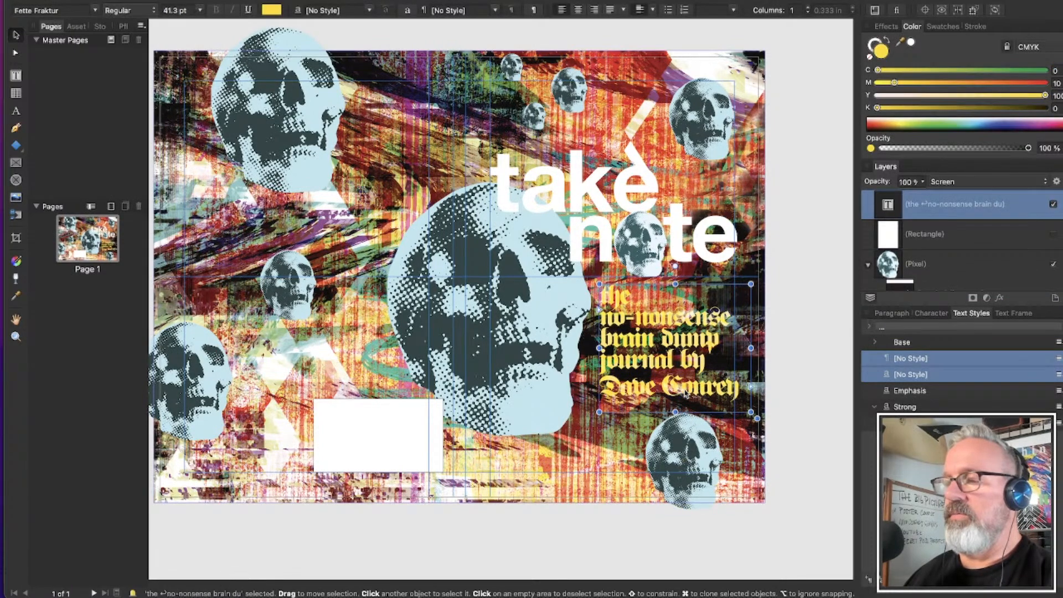
left_click_drag(686, 394, 685, 394)
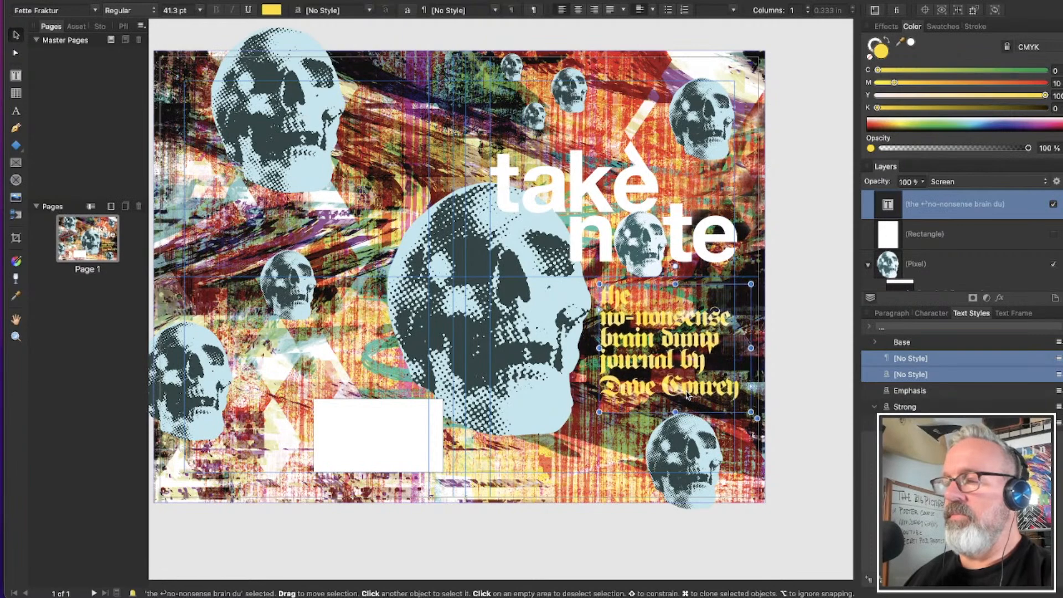
scroll(685, 393, "down", 2)
left_click(778, 368)
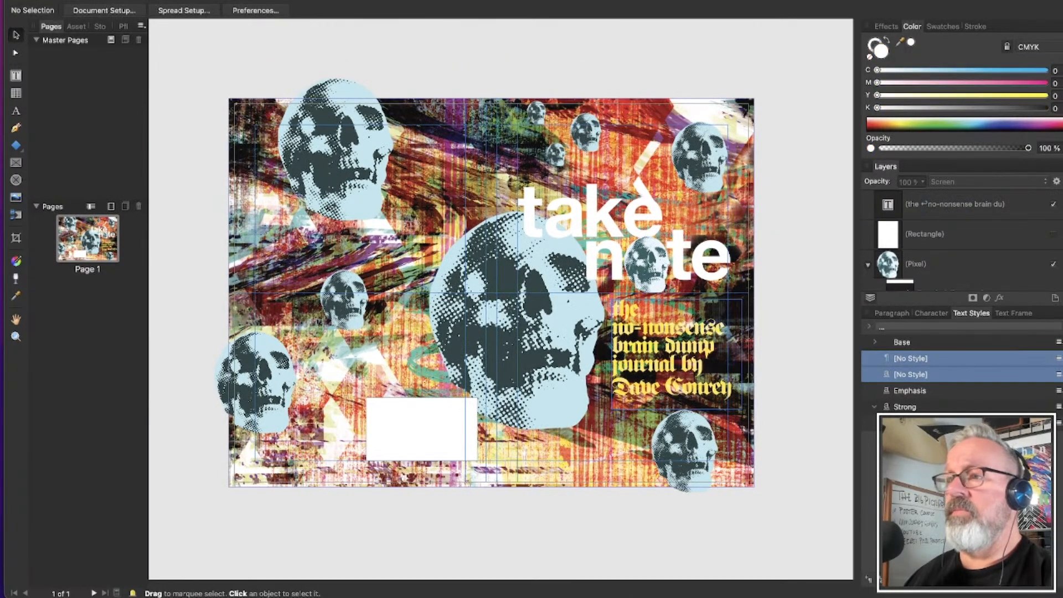
key("ctrl+w")
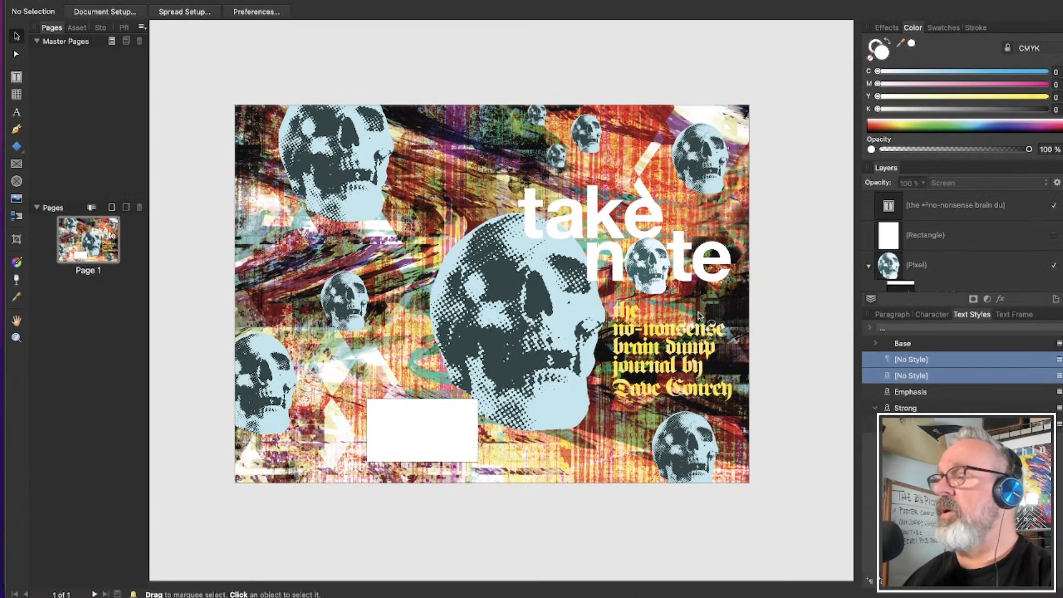
Nudge the subtitle text frame slightly to the right in small increments
scroll(780, 353, "up", 3)
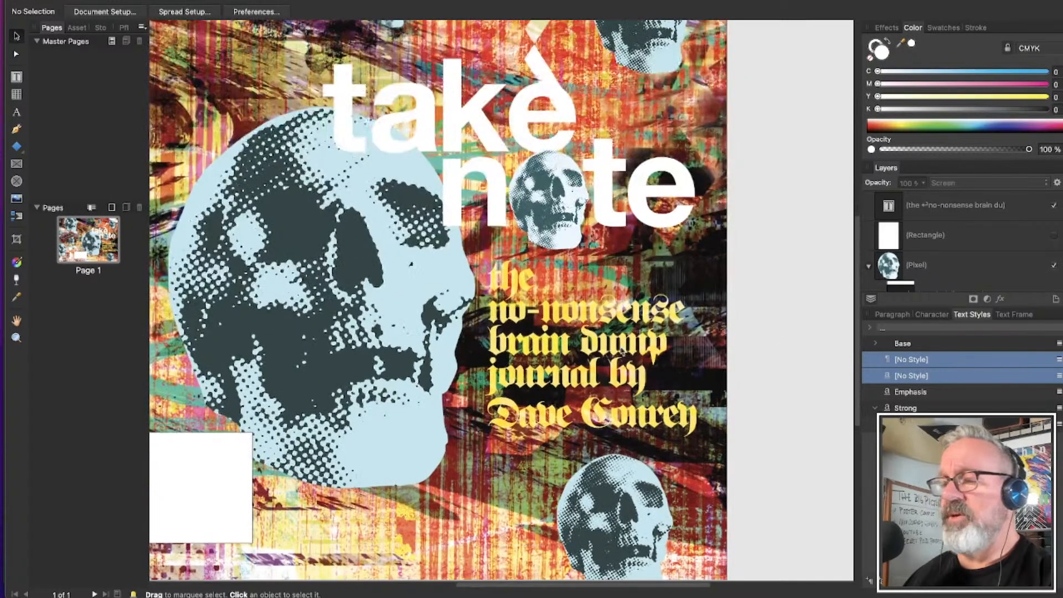
left_click(572, 374)
key("Right")
key("Right")
key("Right")
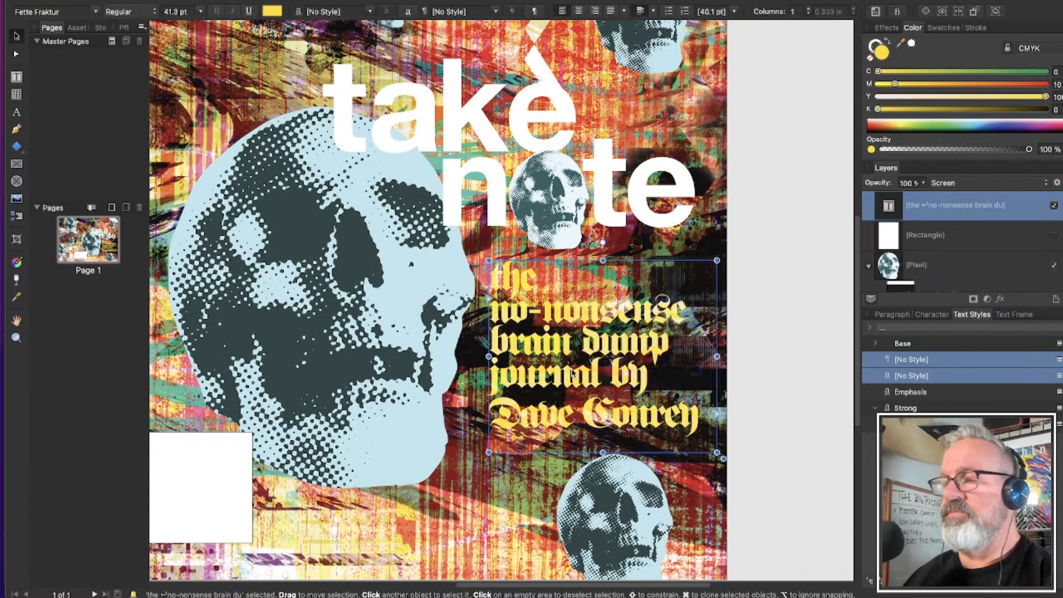
Resize the subtitle text frame to fit closely around its five lines of text and shift it slightly right
scroll(531, 249, "down", 2)
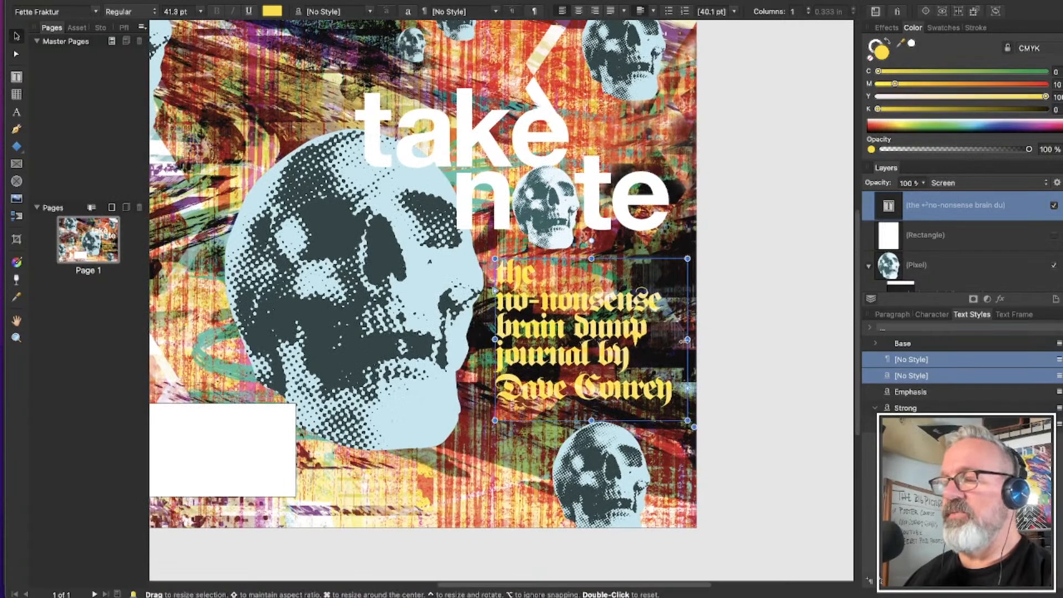
double_click(686, 339)
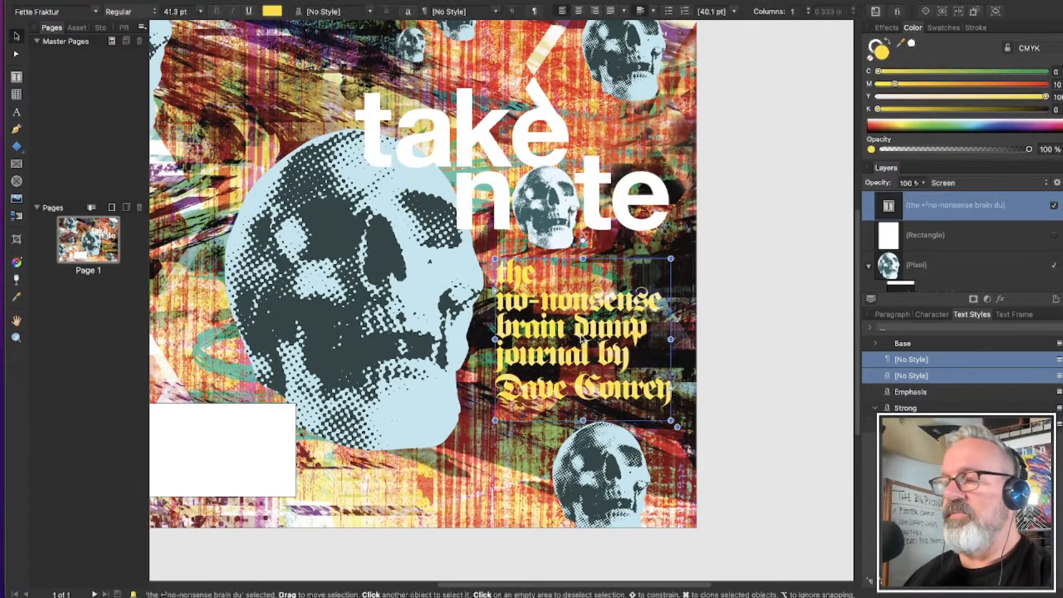
left_click_drag(578, 338, 580, 338)
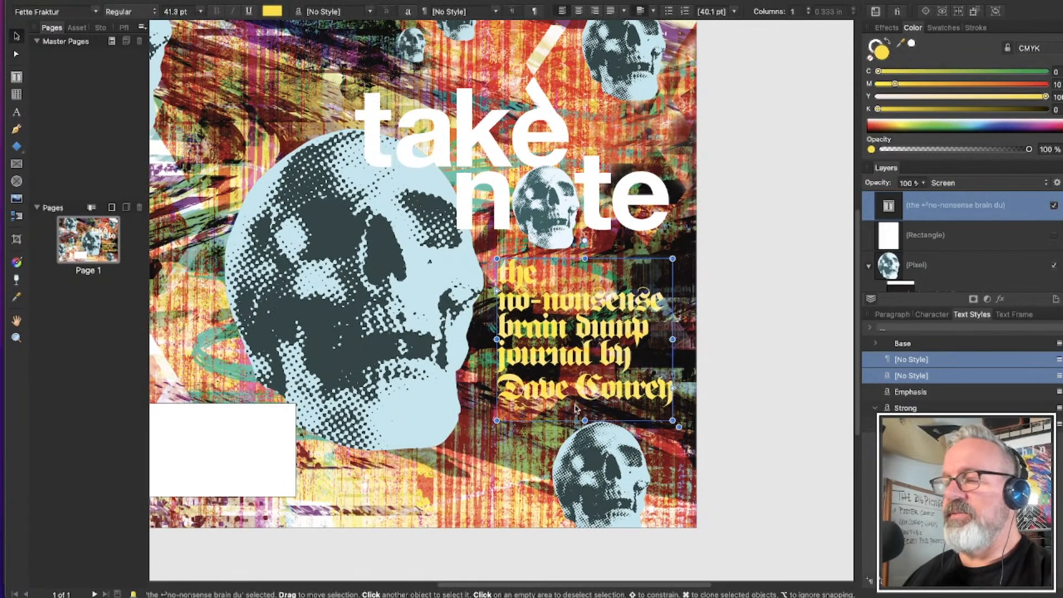
double_click(585, 421)
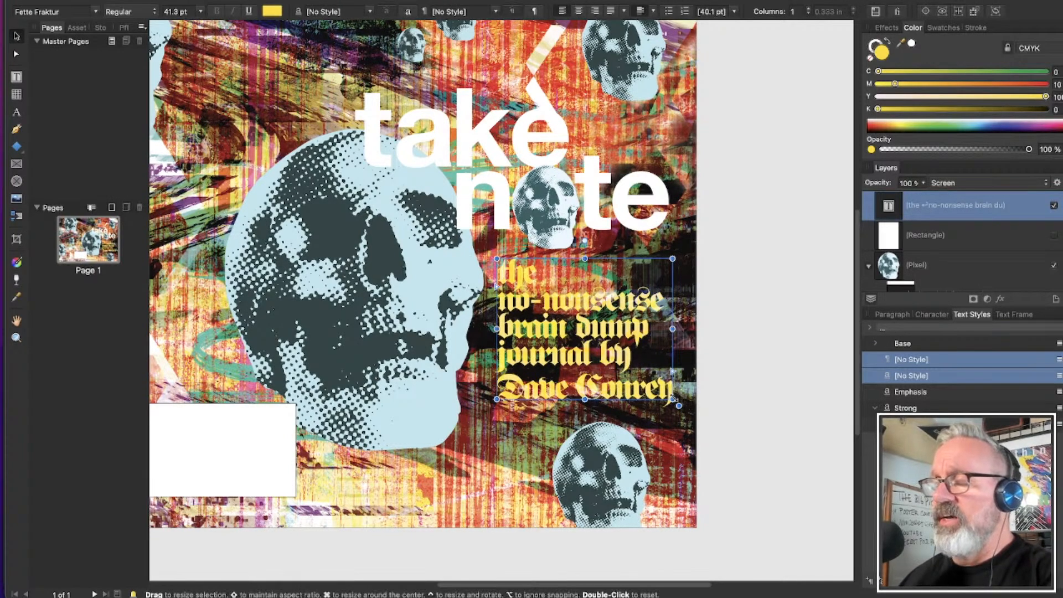
left_click_drag(673, 400, 685, 414)
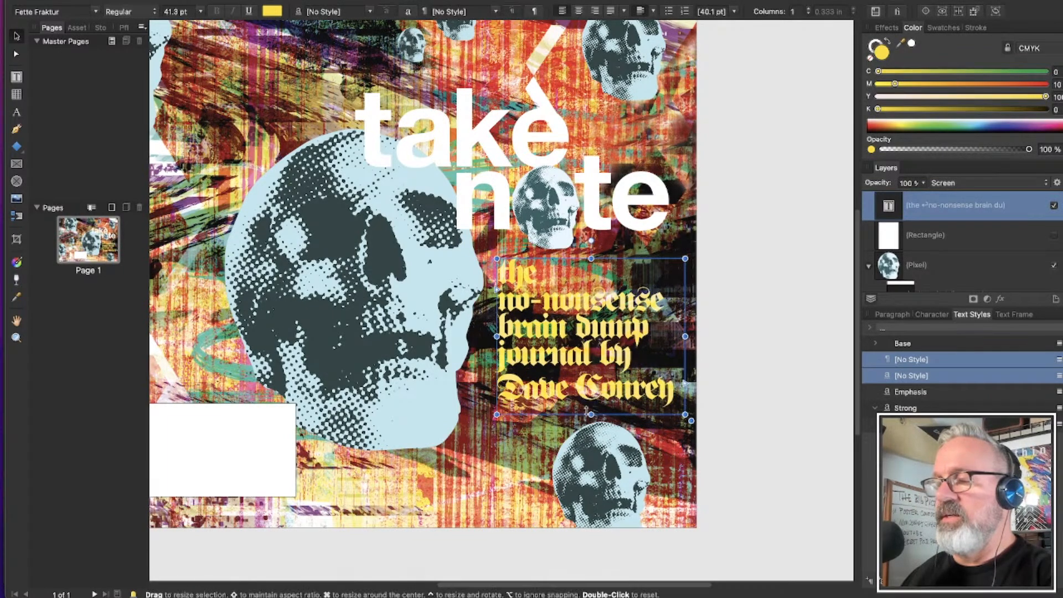
left_click_drag(592, 414, 591, 399)
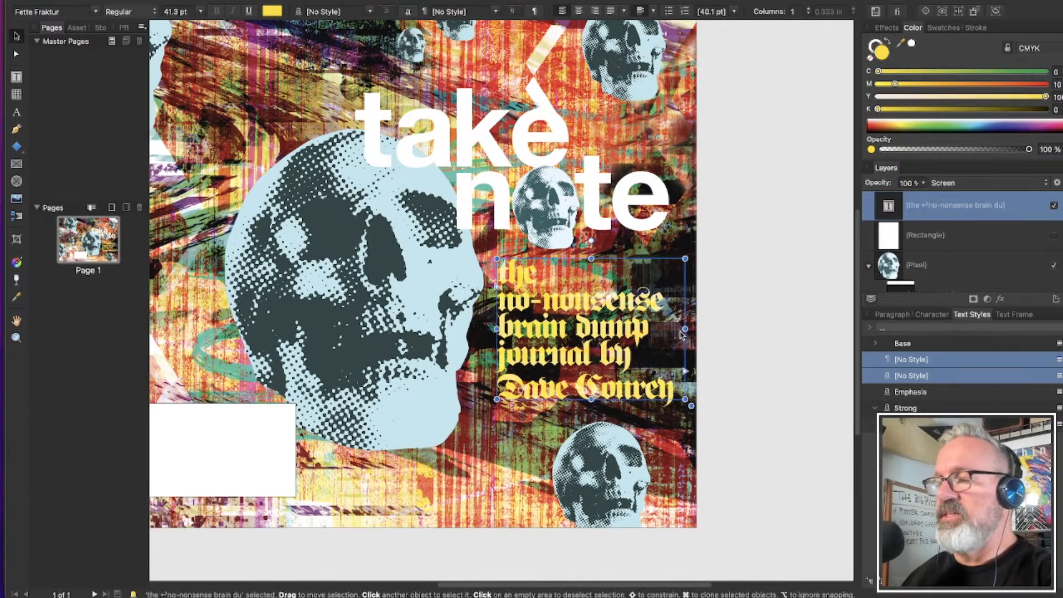
left_click_drag(685, 328, 675, 329)
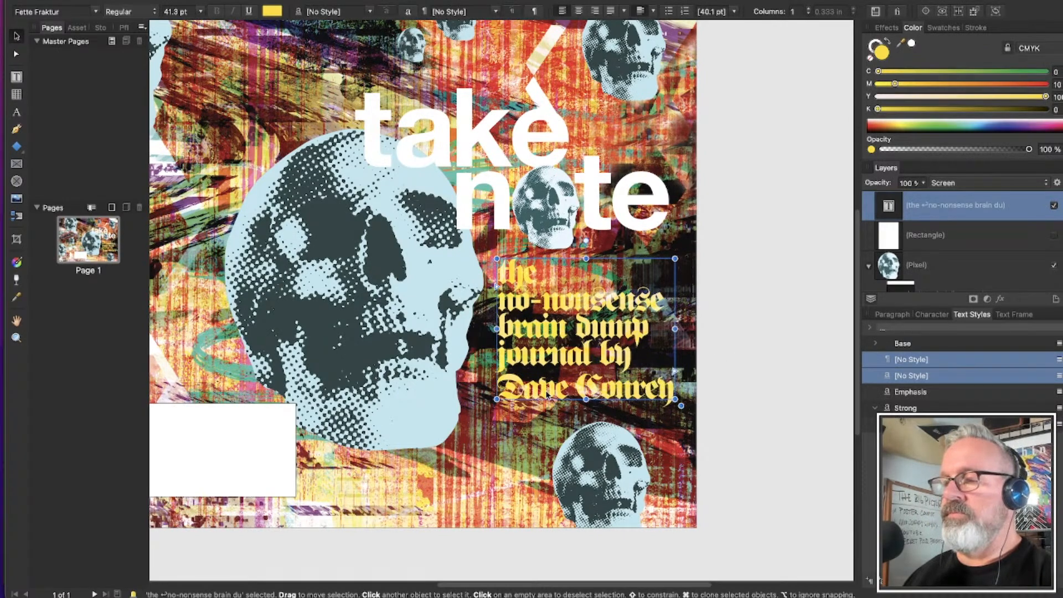
Indent the author's name line with a leading space and widen the text frame so the full name fits
scroll(567, 390, "up", 5)
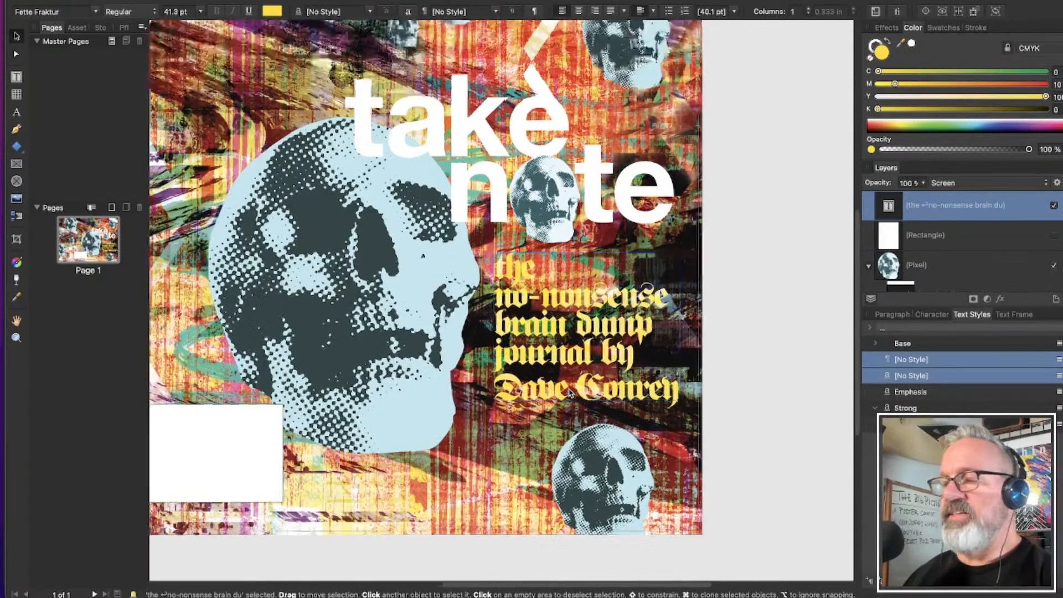
double_click(413, 370)
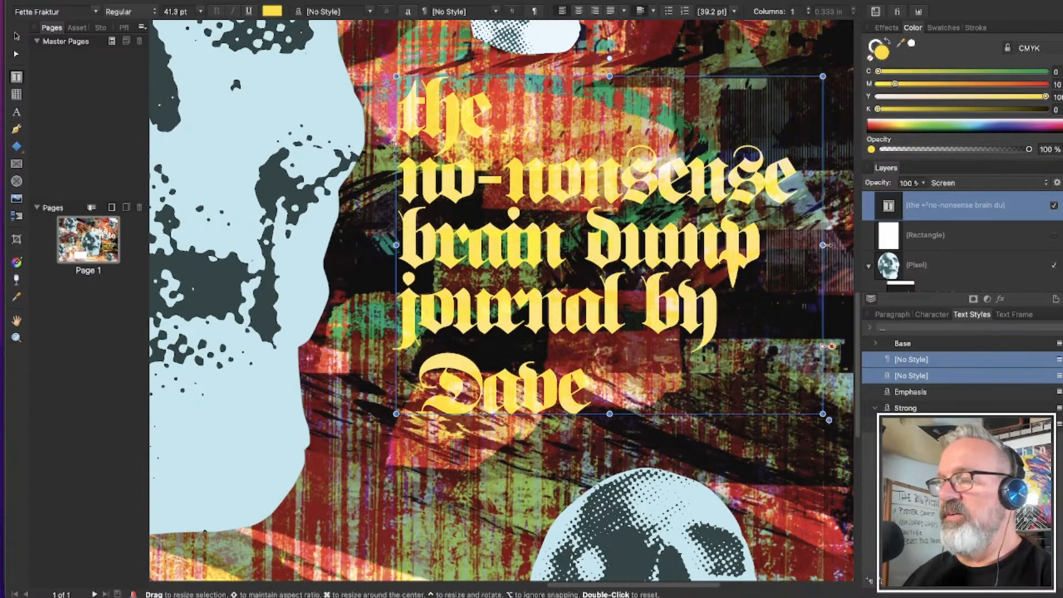
scroll(839, 250, "right", 3)
left_click_drag(750, 245, 791, 245)
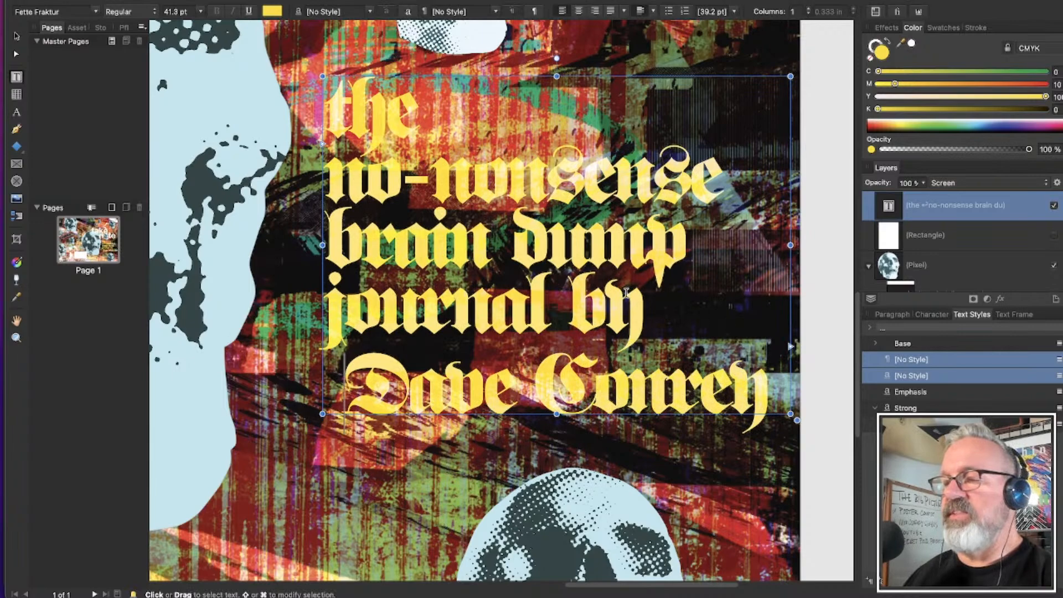
Widen the indent before the author's name by increasing the letter spacing of its leading space
triple_click(390, 374)
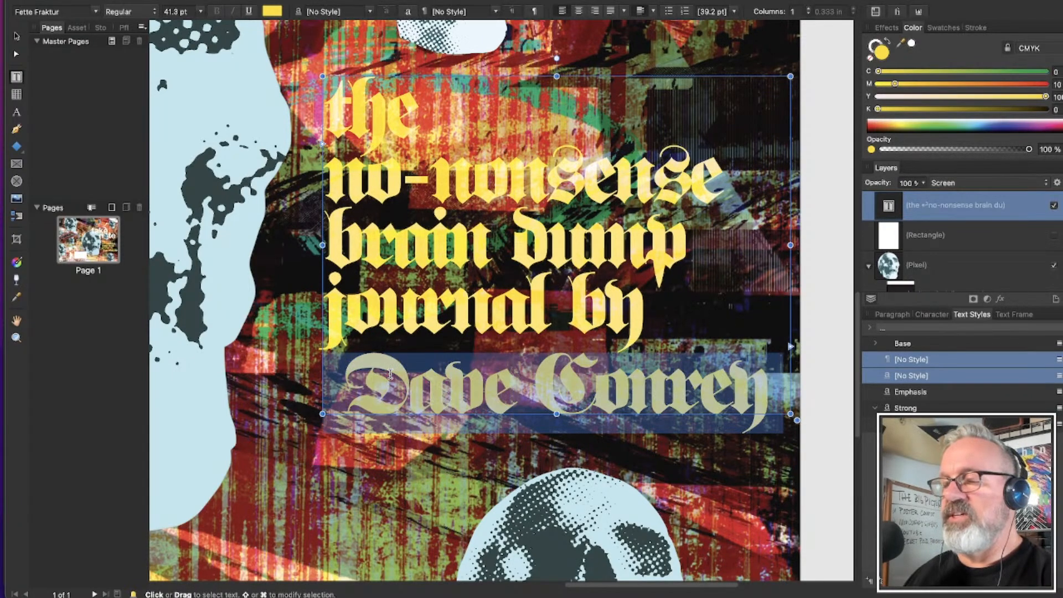
key("Left")
key("shift+Right")
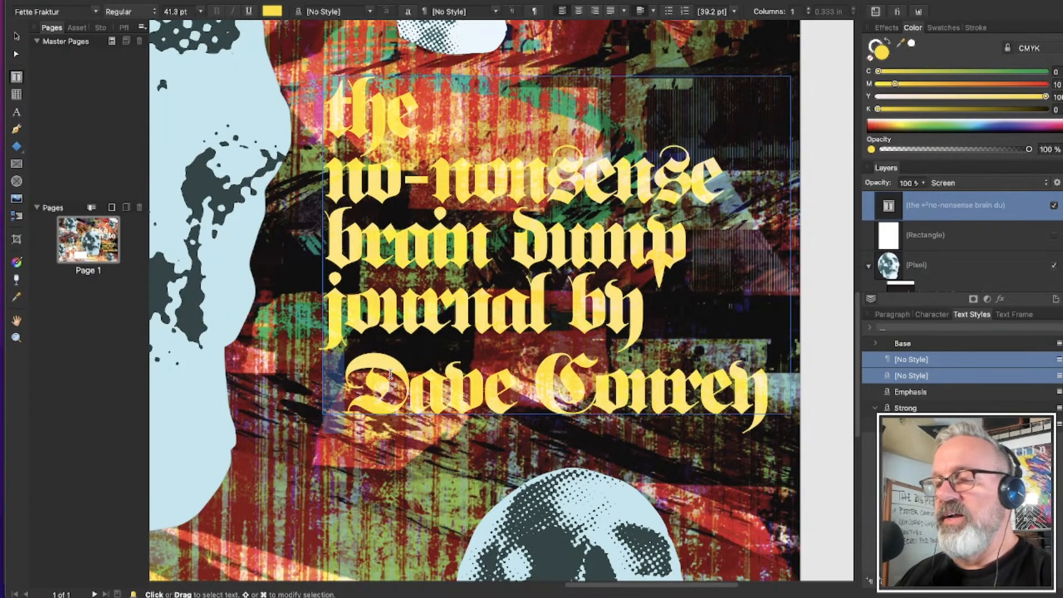
key("alt+Right")
key("alt+Right")
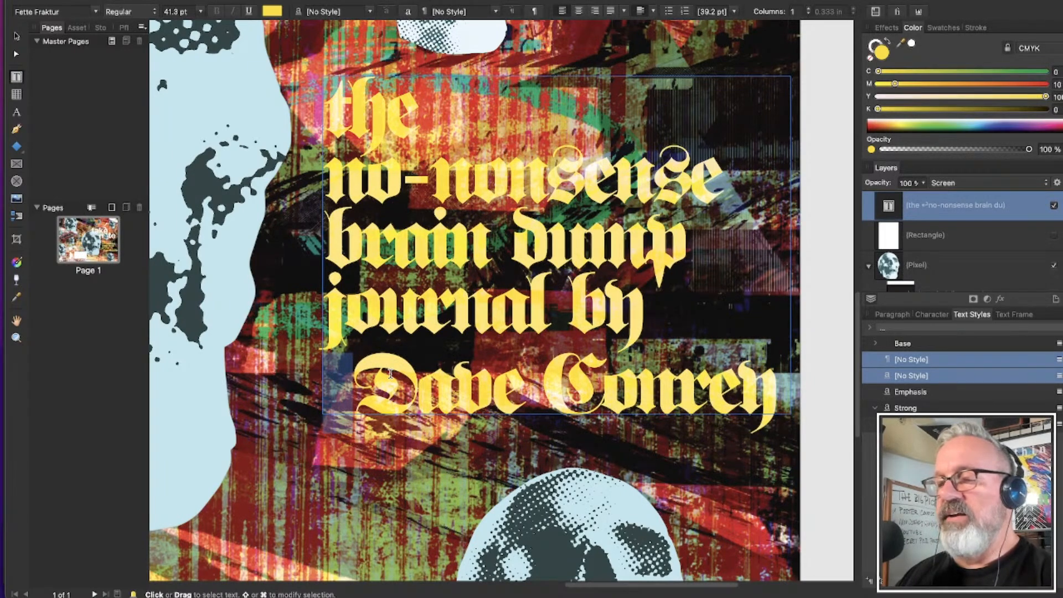
Tighten the leading of only the author's name line to 34.7 pt, bringing it closer to "journal by"
key("Right")
key("shift+super+Right")
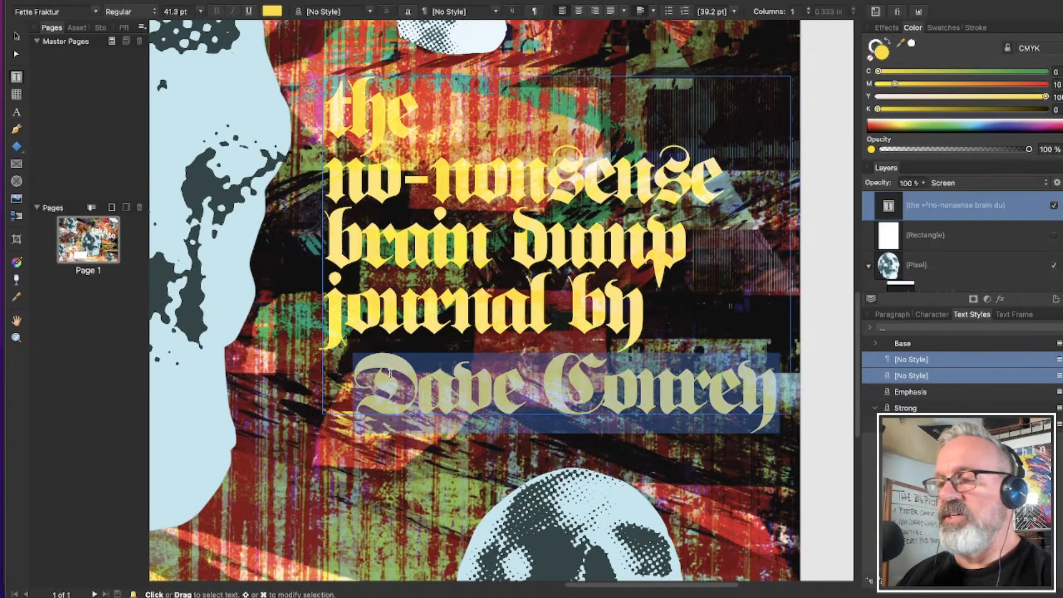
key("alt+Up")
key("alt+Up")
key("alt+Up")
key("alt+Up")
key("alt+Up")
key("alt+Up")
key("alt+Up")
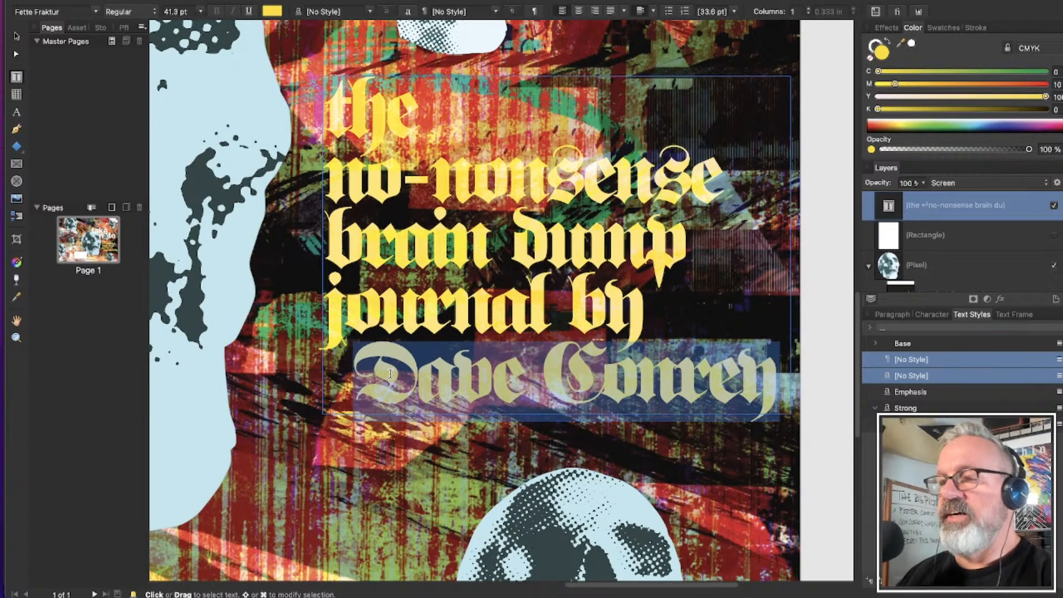
key("super+x")
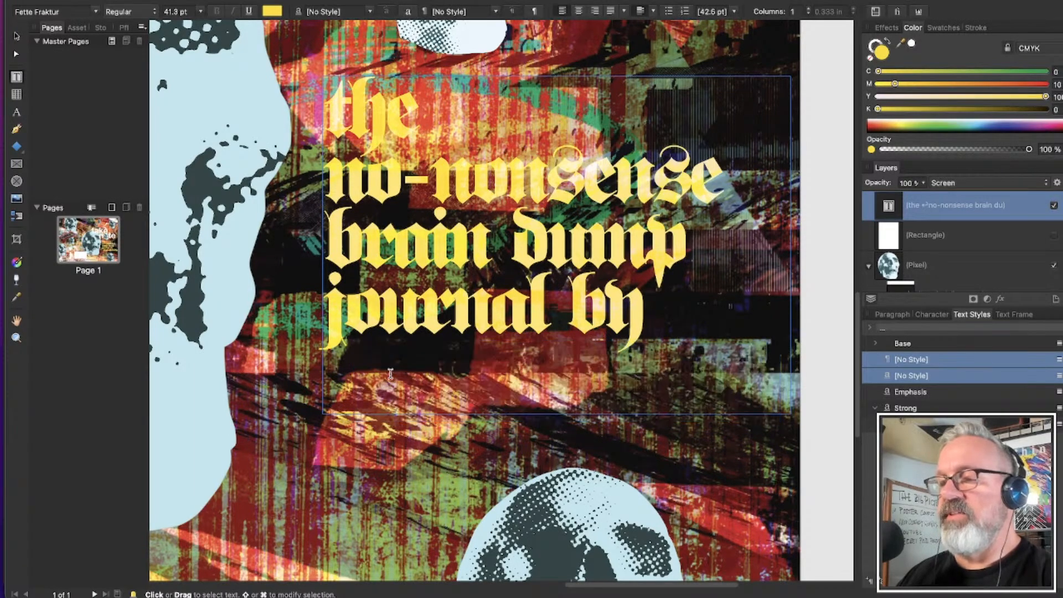
key("super+z")
key("alt+Down")
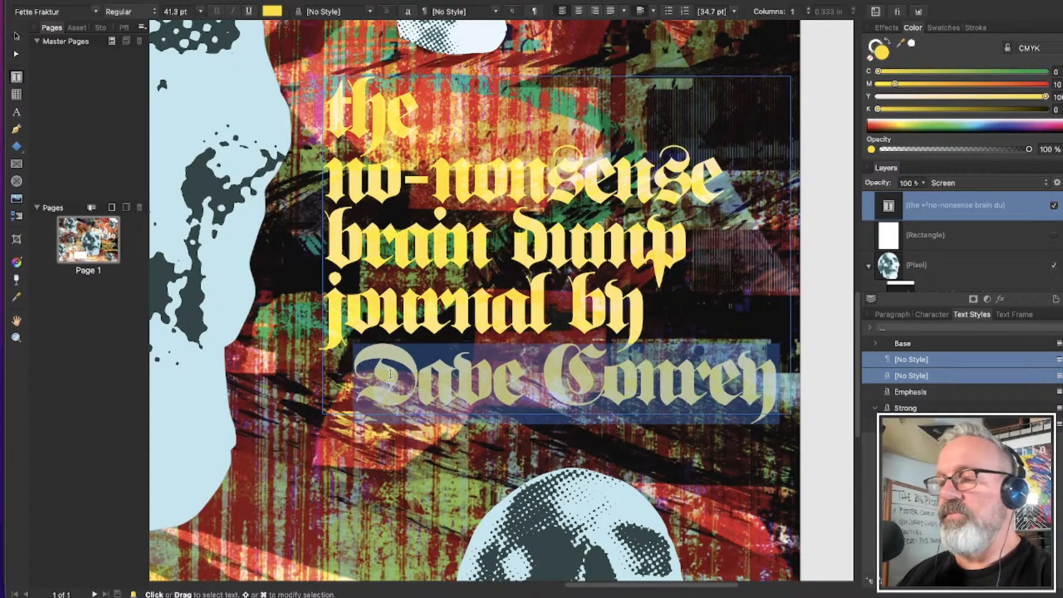
Kern the author's name slightly back to the left to reduce its indent
key("Left")
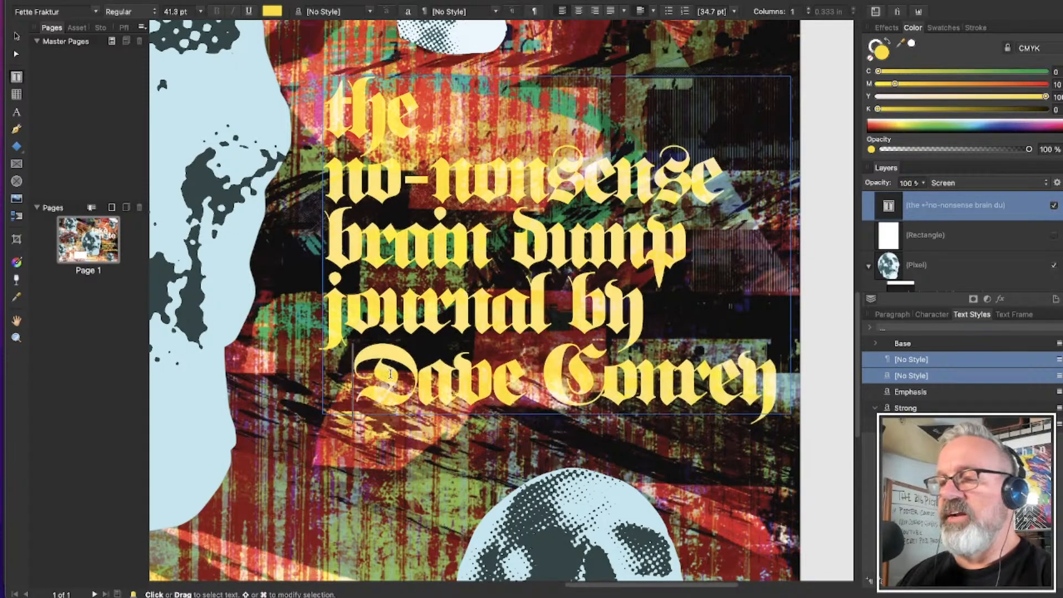
key("alt+Left")
key("alt+Left")
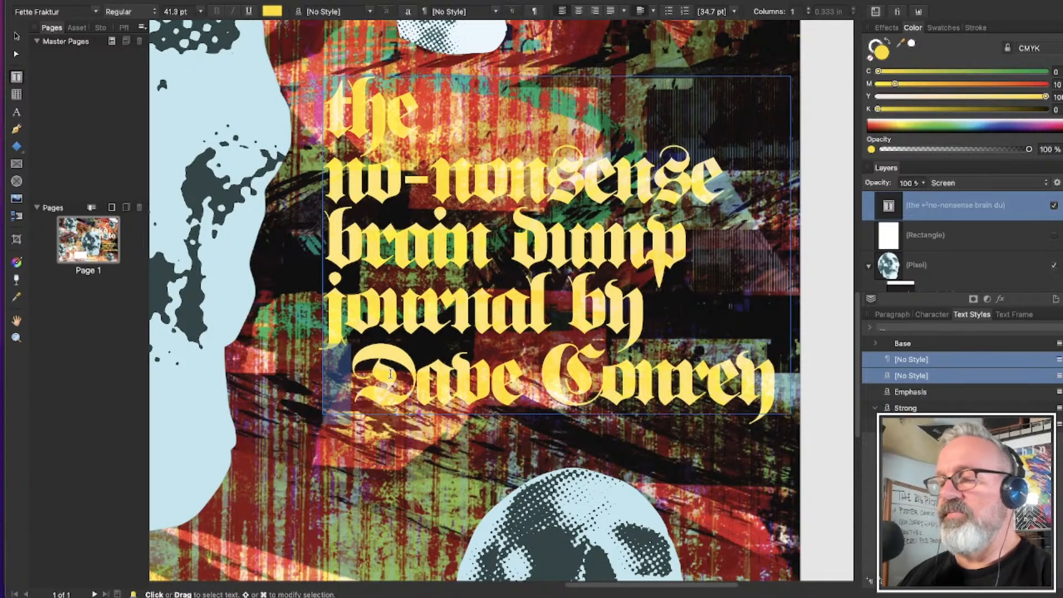
scroll(390, 374, "down", 2)
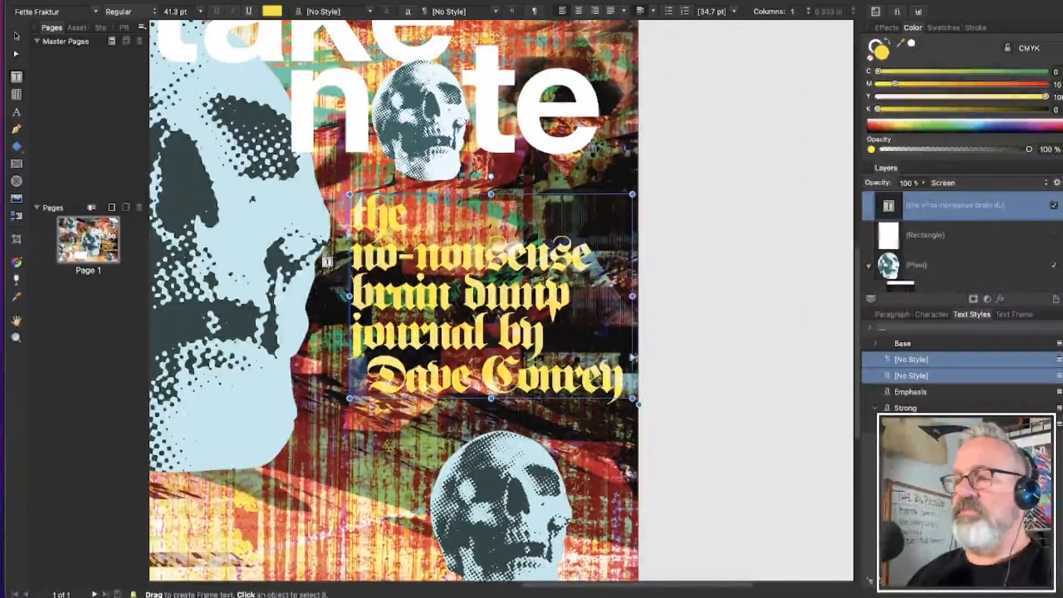
Try different indents for the subtitle's first line "the" using leading spaces, and bring it back to the frame's left edge
left_click(358, 217)
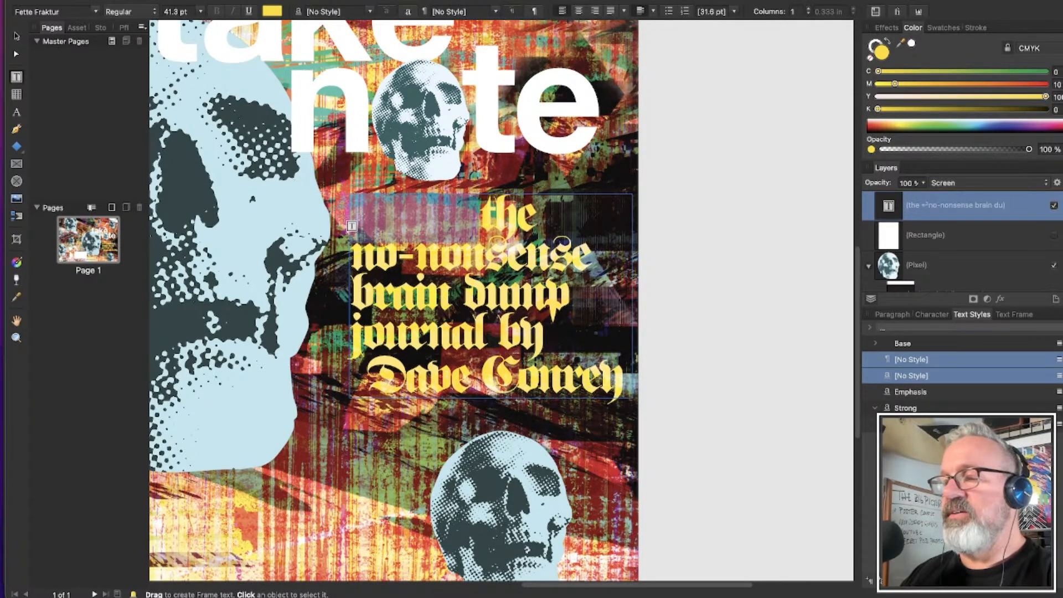
key("BackSpace")
key("BackSpace")
key("BackSpace")
key("BackSpace")
key("BackSpace")
key("BackSpace")
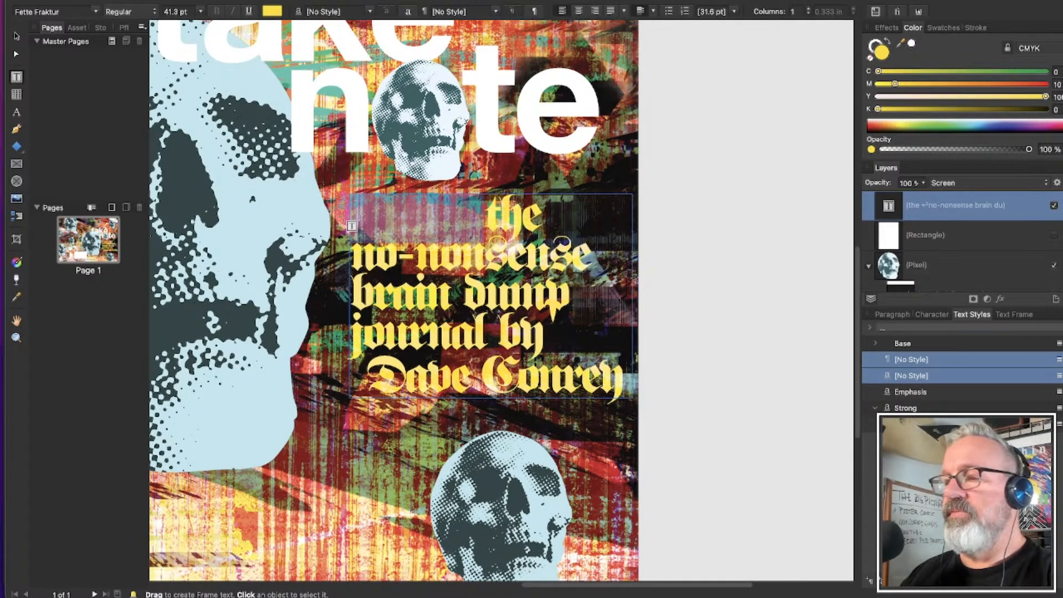
key("BackSpace")
key("BackSpace")
key("BackSpace")
key("BackSpace")
key("BackSpace")
key("BackSpace")
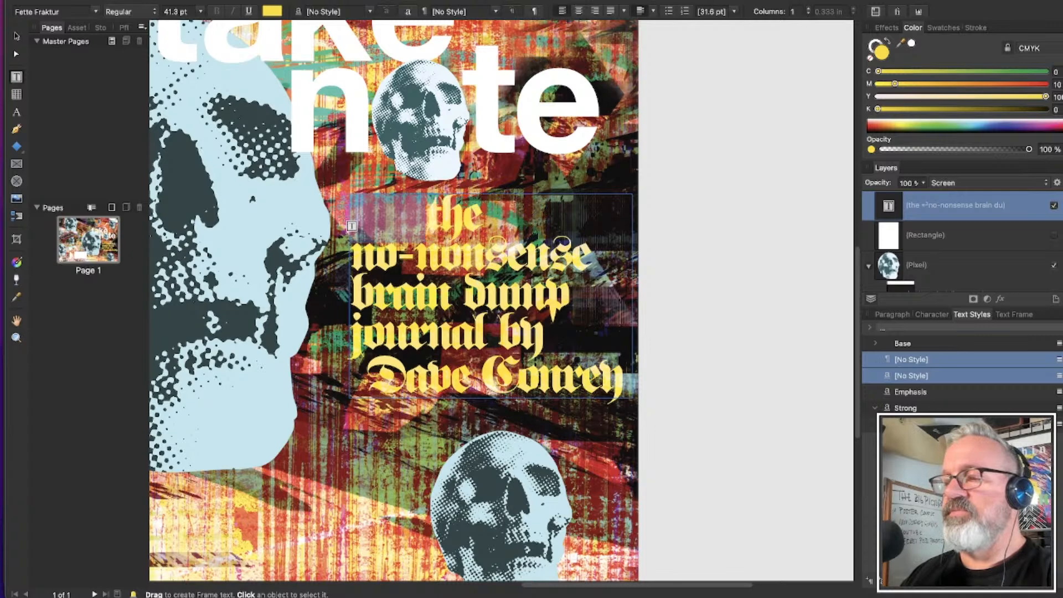
key("BackSpace")
key("BackSpace")
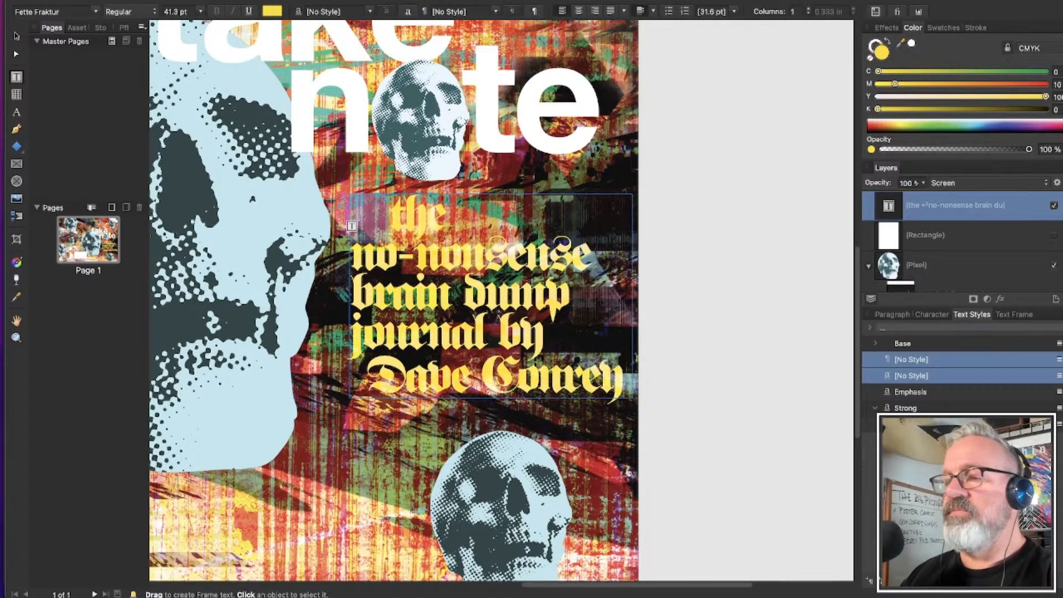
key("BackSpace")
key("BackSpace")
key("BackSpace")
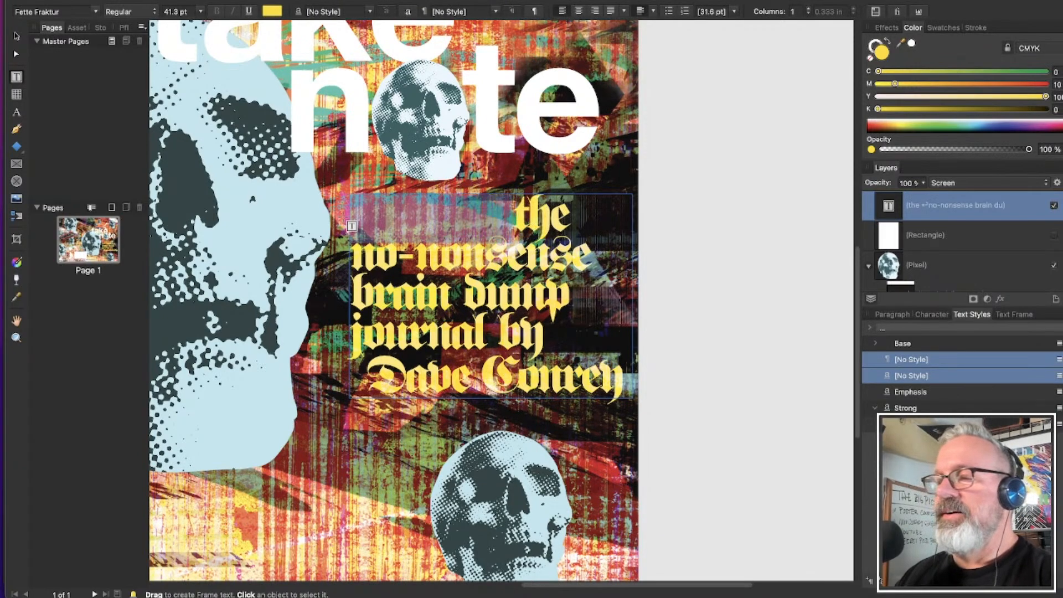
key("BackSpace")
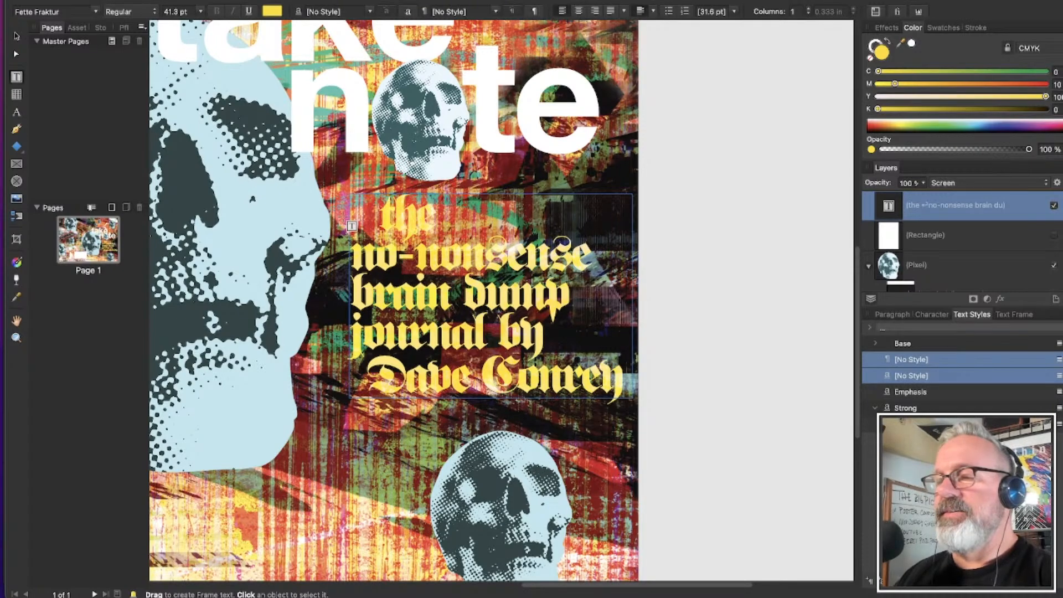
key("BackSpace")
key("BackSpace")
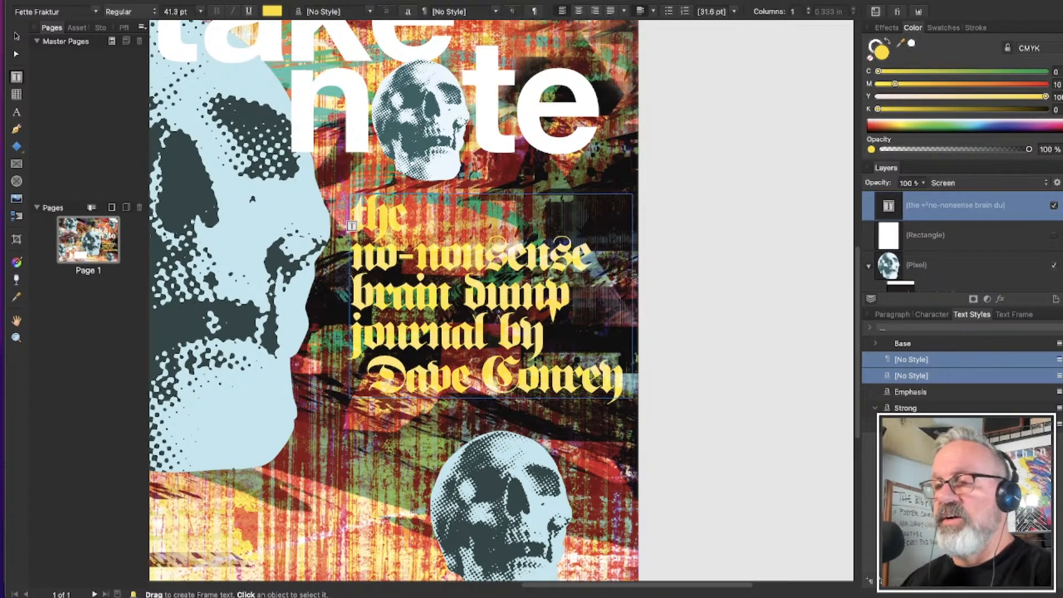
Scale the subtitle frame down slightly together with its text, to a font size of 40.1 pt
left_click(411, 294)
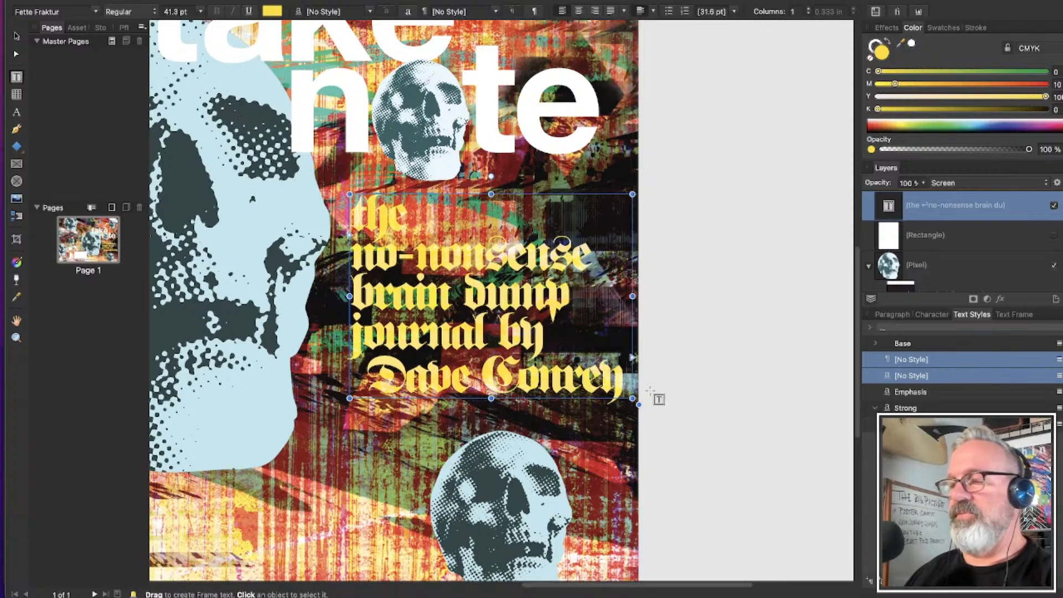
mouse_move(639, 404)
left_mouse_down()
mouse_move(622, 391)
mouse_move(635, 401)
left_mouse_up()
left_click(671, 371)
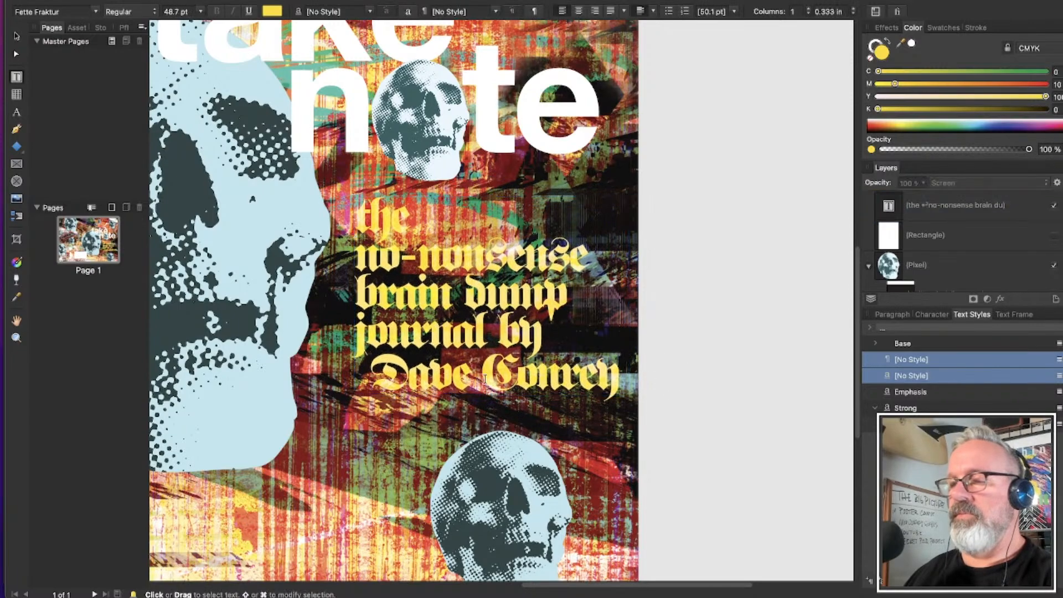
Recolour the word "by" and the author's name in the subtitle from yellow to white
scroll(484, 379, "down", 5)
left_click_drag(494, 350, 569, 381)
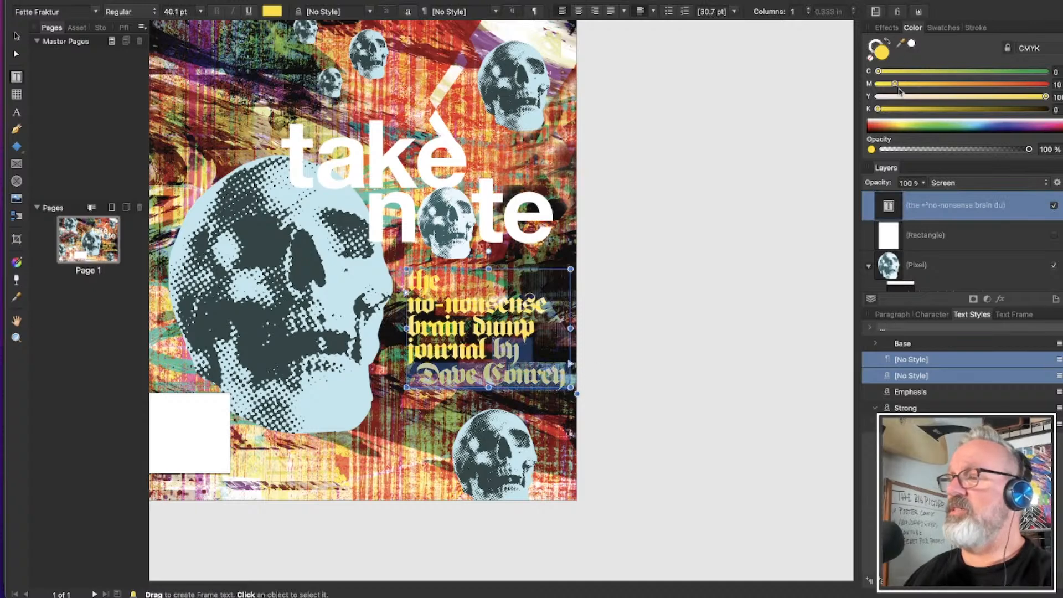
left_click(902, 121)
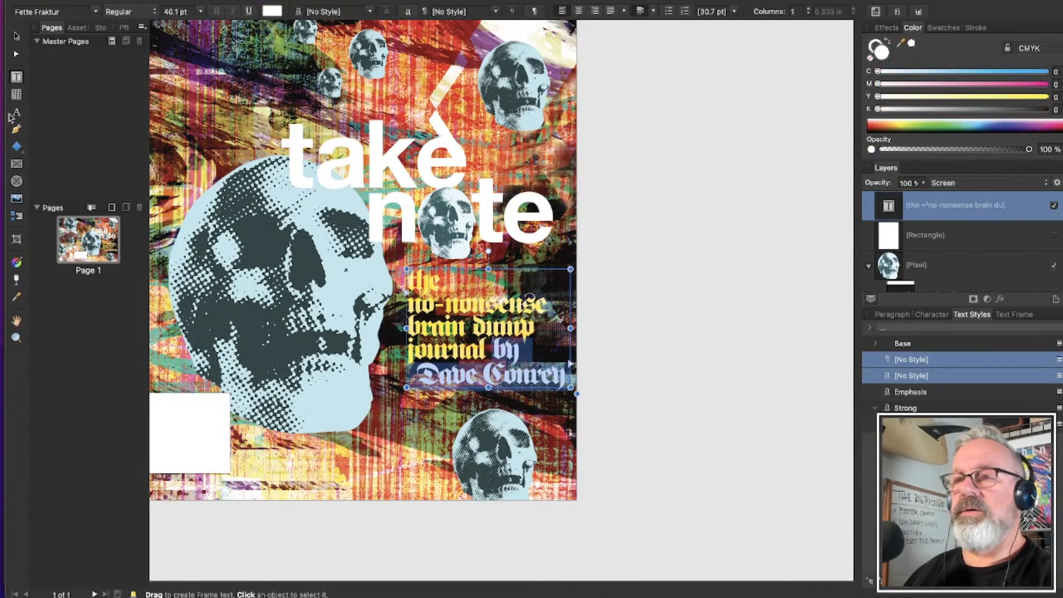
left_click(16, 36)
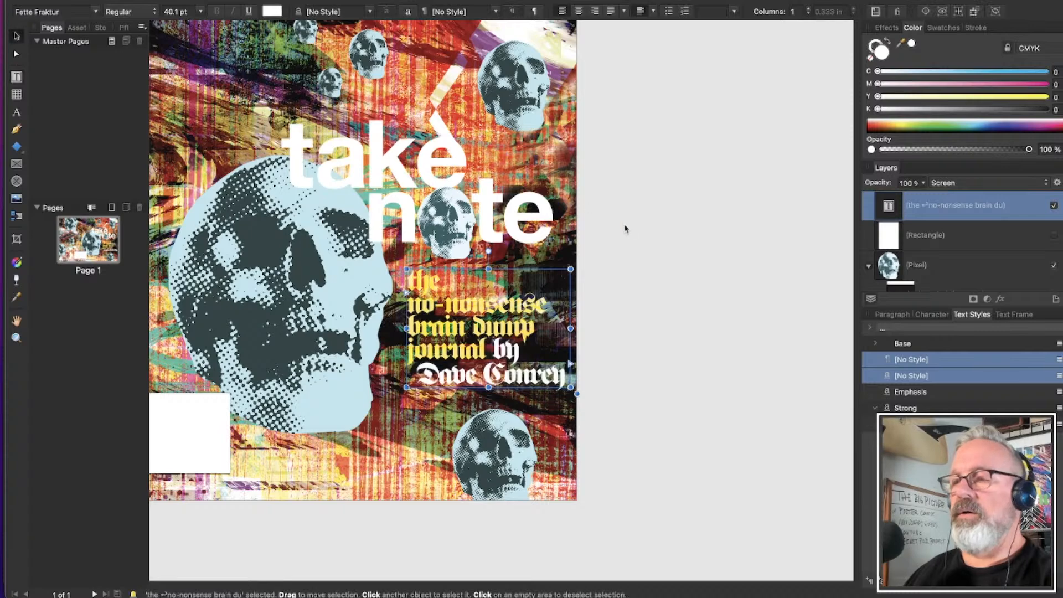
left_click(710, 259)
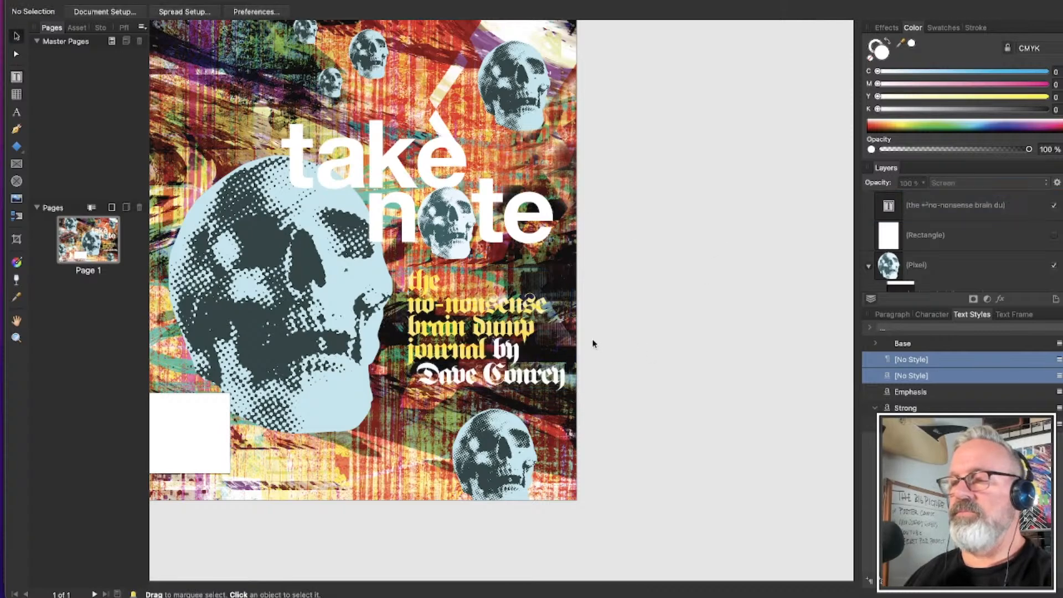
Scale the subtitle frame down further together with its text, to a font size of 36.5 pt
left_click(533, 346)
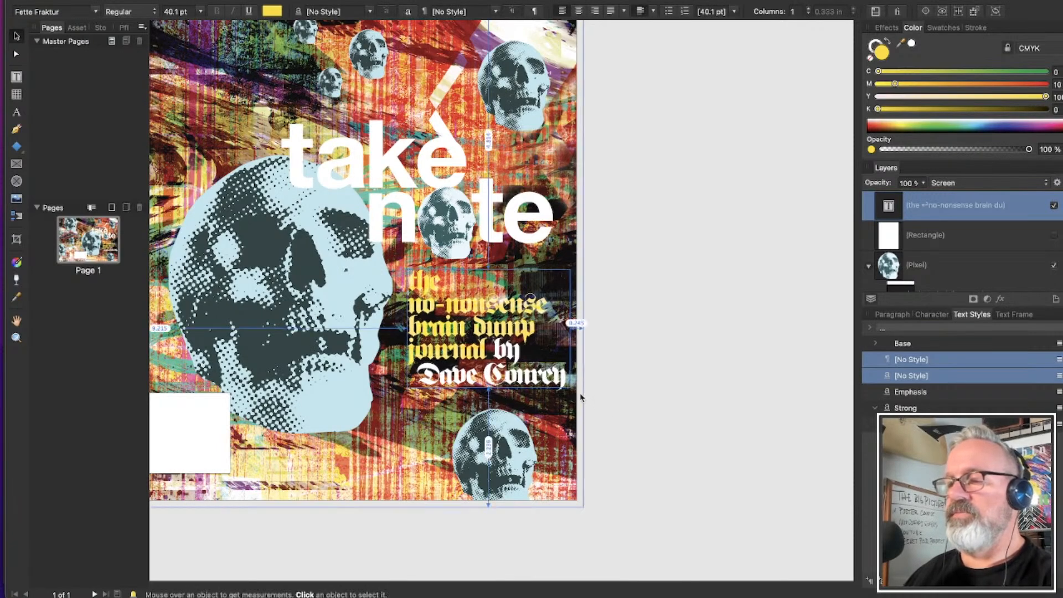
left_click_drag(576, 393, 569, 388)
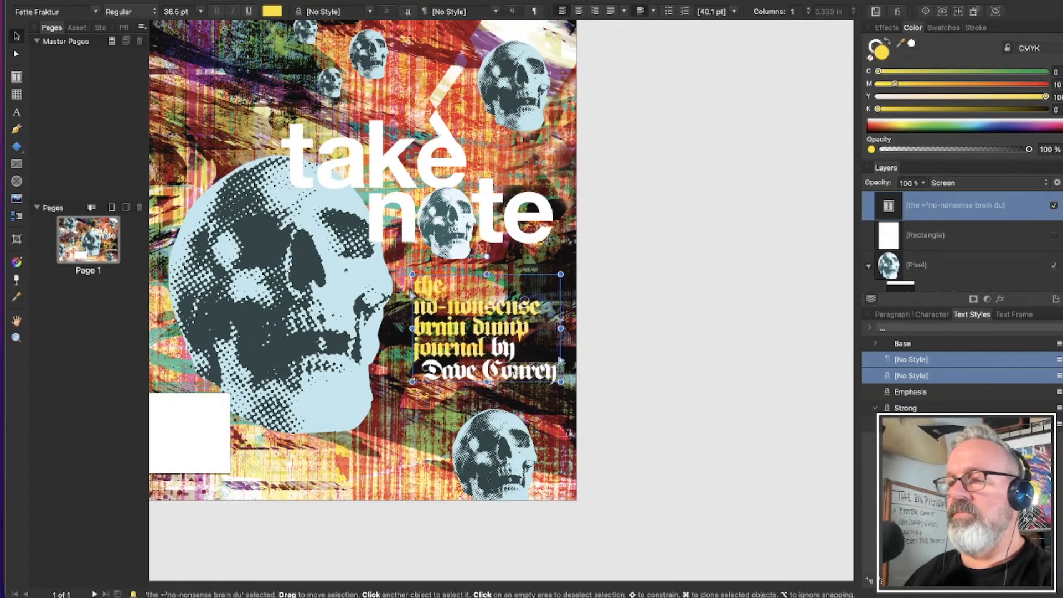
left_click(649, 348)
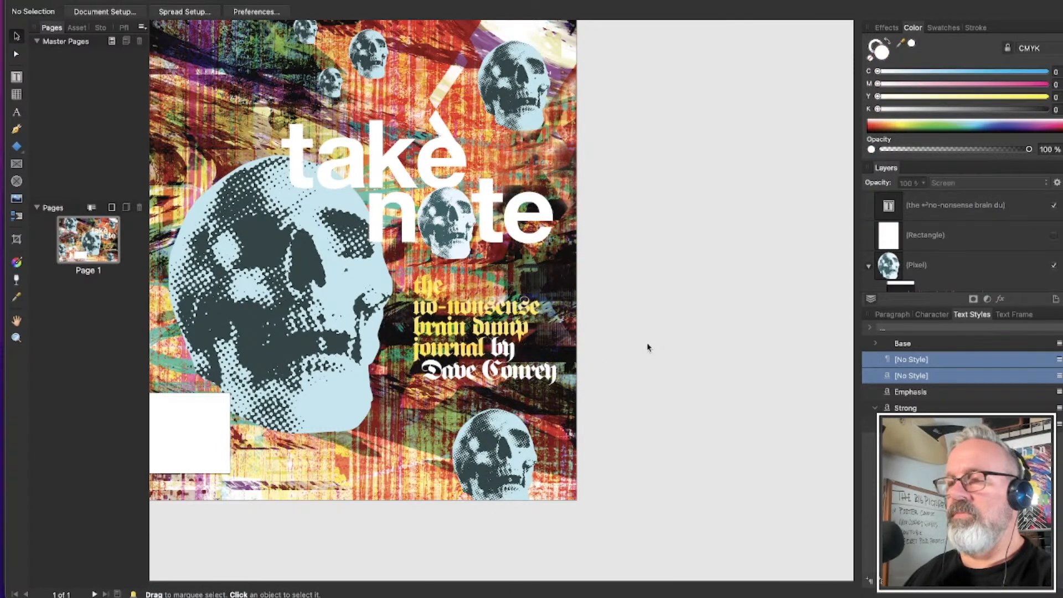
Move the small skull below the subtitle slightly up and enlarge it a little, keeping it running off the page's lower edge
scroll(648, 347, "left", 5)
scroll(649, 347, "right", 2)
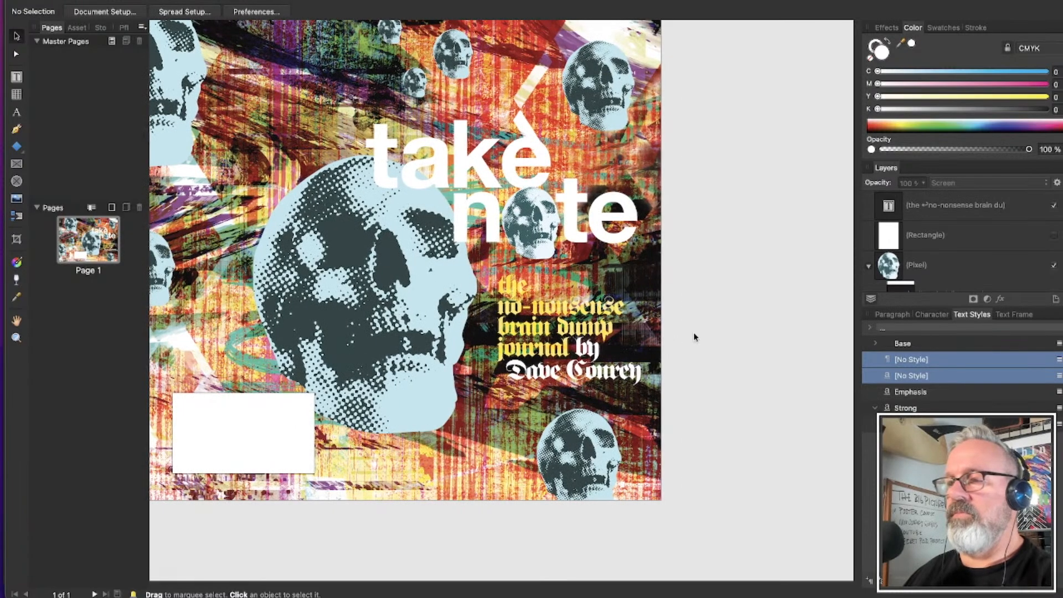
left_click(619, 451)
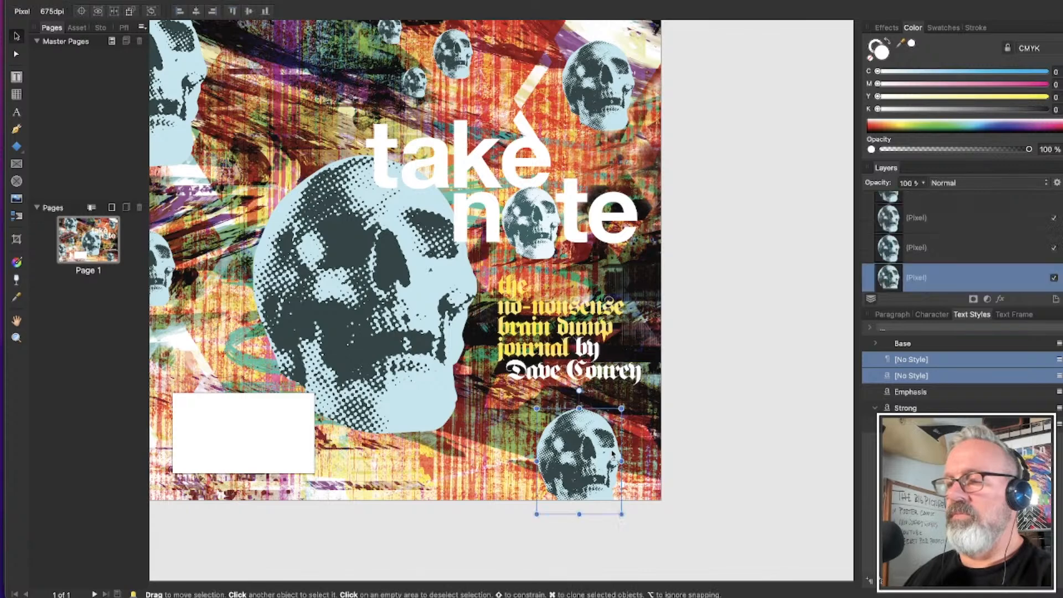
left_click_drag(602, 459, 599, 458)
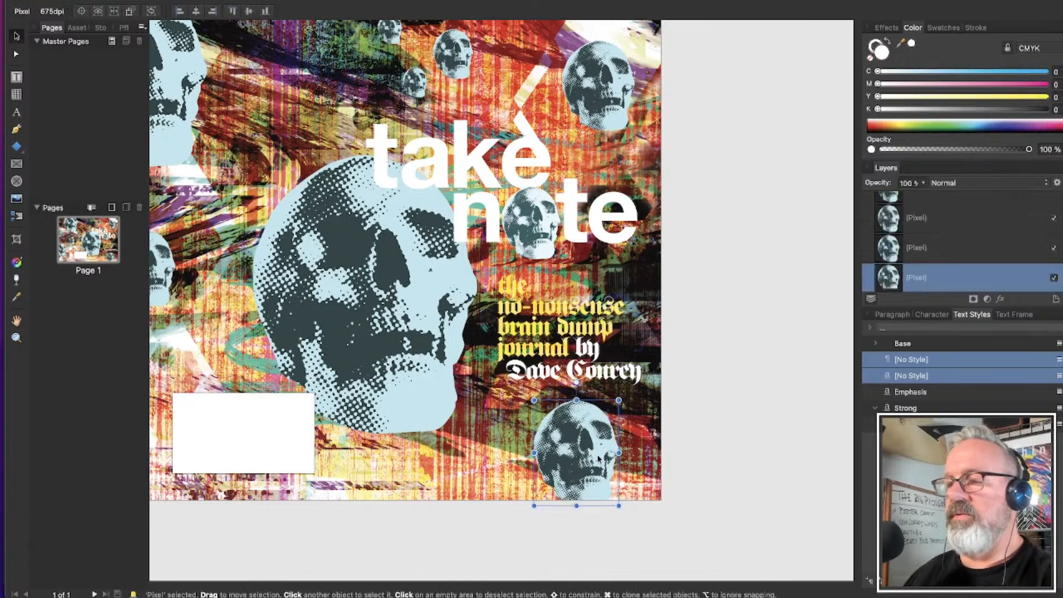
left_click_drag(618, 505, 623, 512)
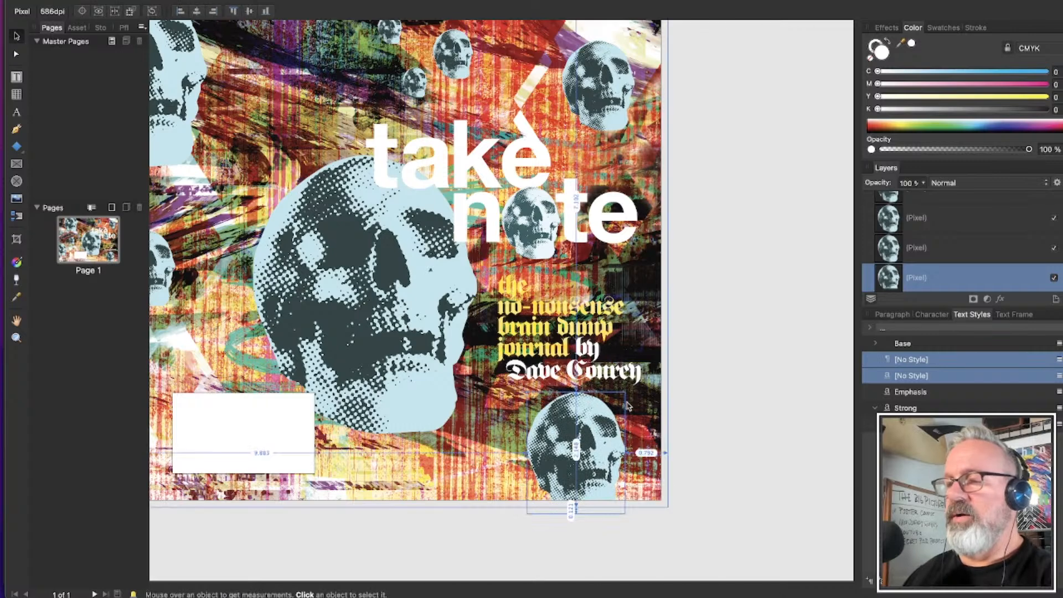
left_click_drag(625, 392, 622, 396)
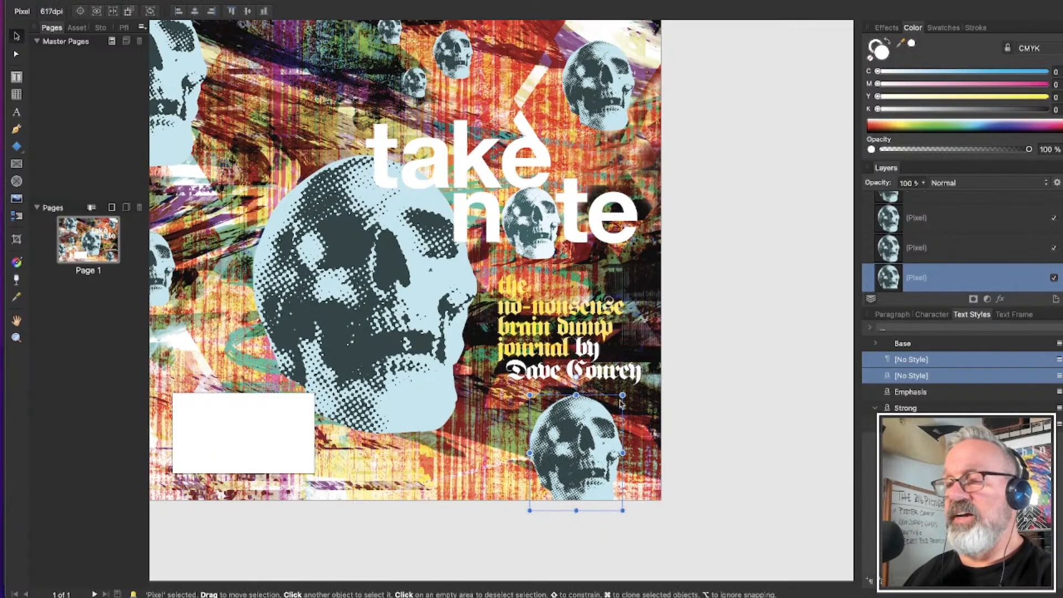
Fine-tune the small skull's horizontal position beneath the author's name, ending slightly further right
left_click_drag(600, 443, 593, 445)
left_click(759, 425)
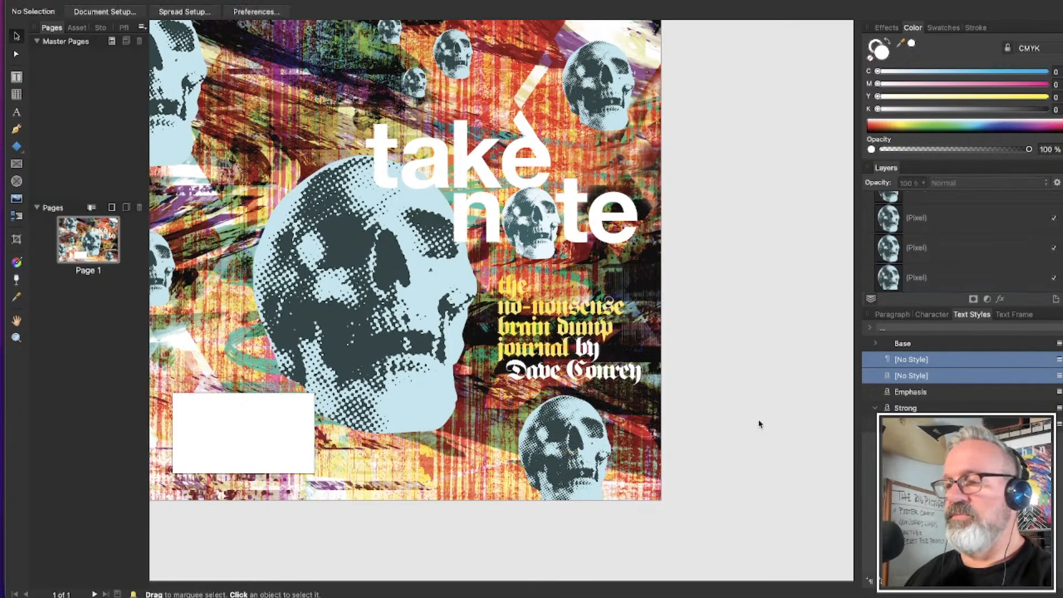
mouse_move(612, 461)
left_mouse_down()
mouse_move(627, 462)
mouse_move(607, 463)
left_mouse_up()
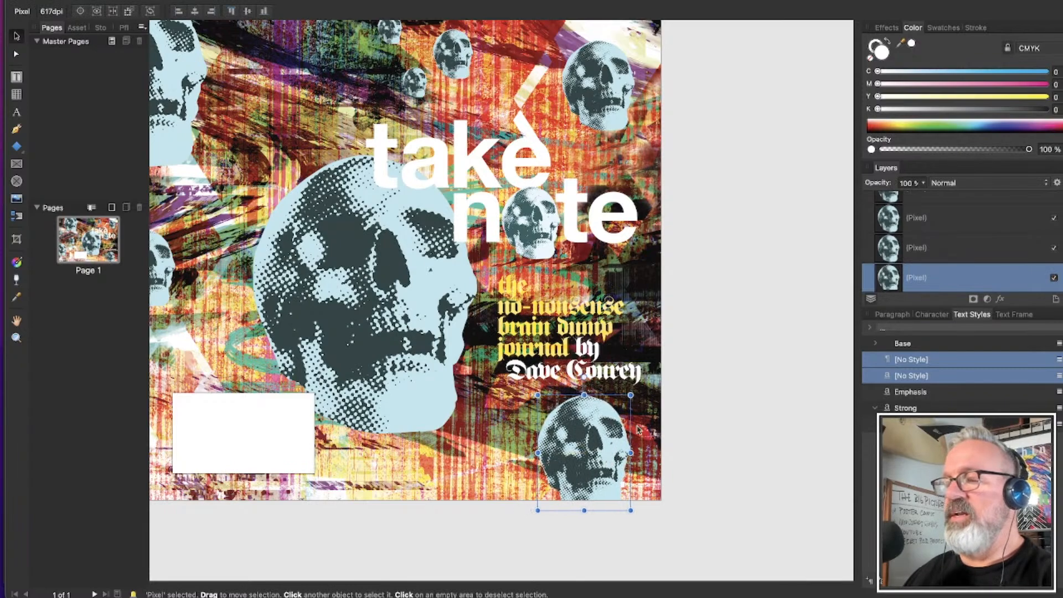
left_click(719, 401)
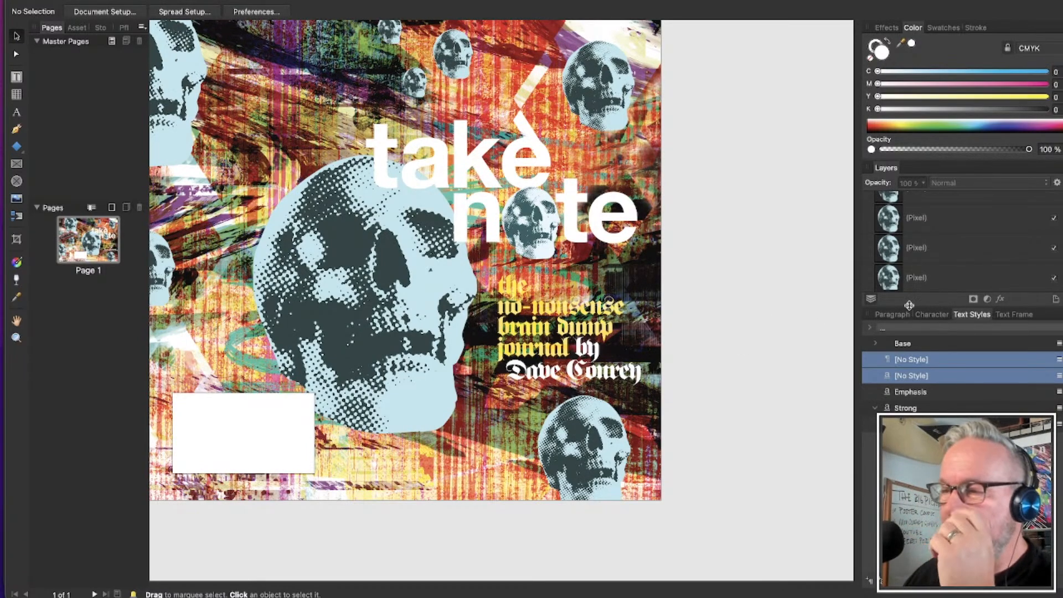
Delete the hidden white Rectangle layer that lies directly below the subtitle text layer
scroll(589, 285, "down", 2)
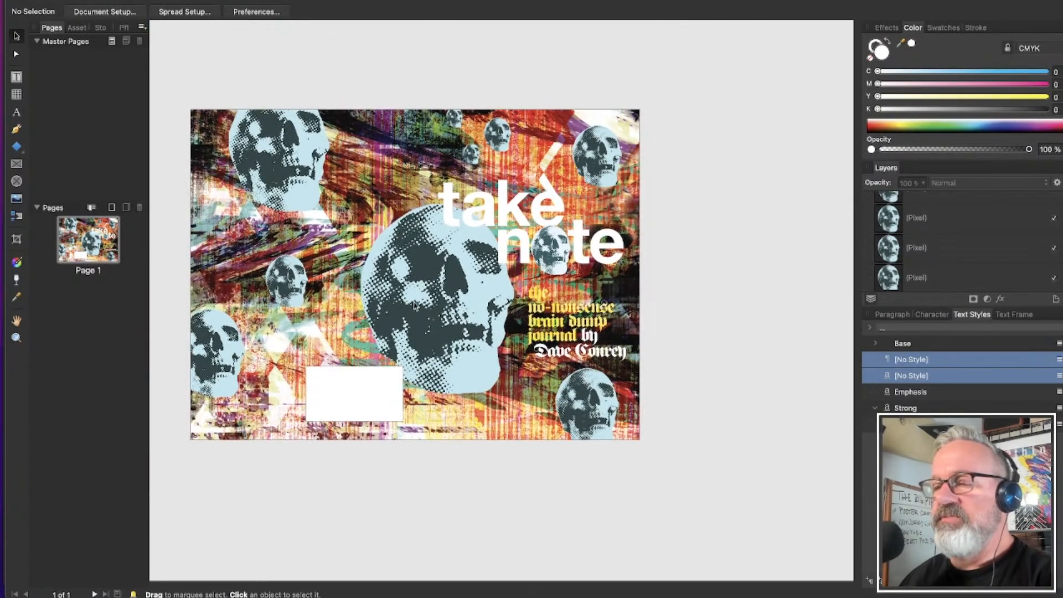
scroll(414, 145, "up", 2)
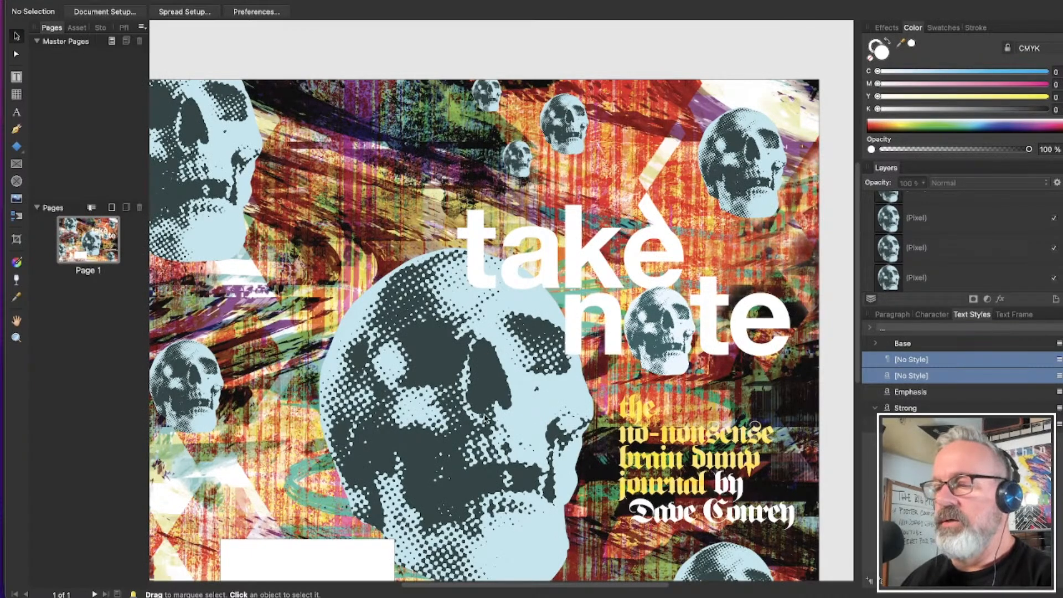
scroll(486, 419, "down", 1)
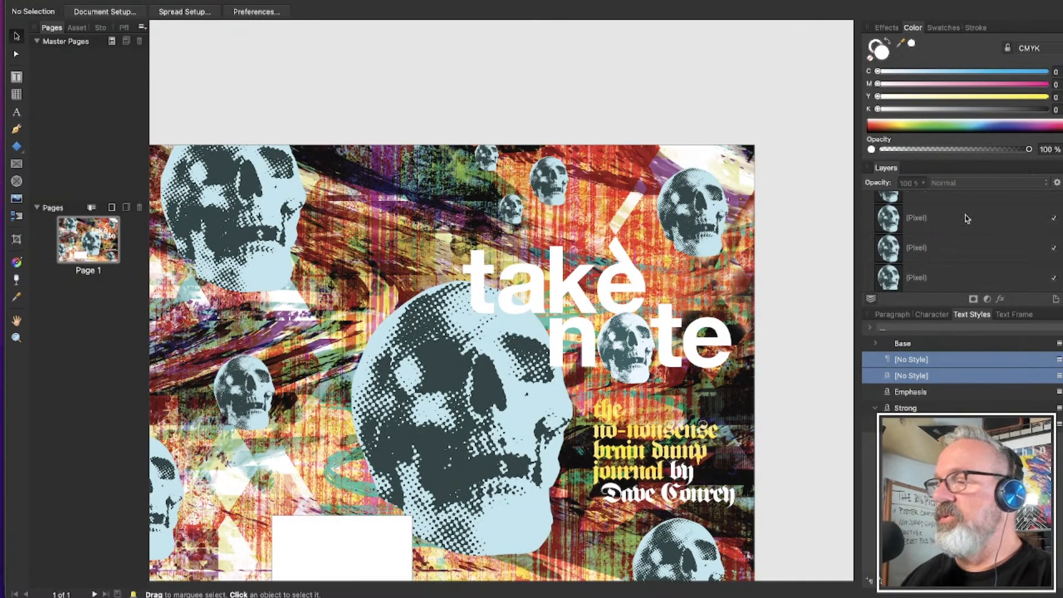
scroll(964, 224, "up", 5)
scroll(964, 224, "down", 3)
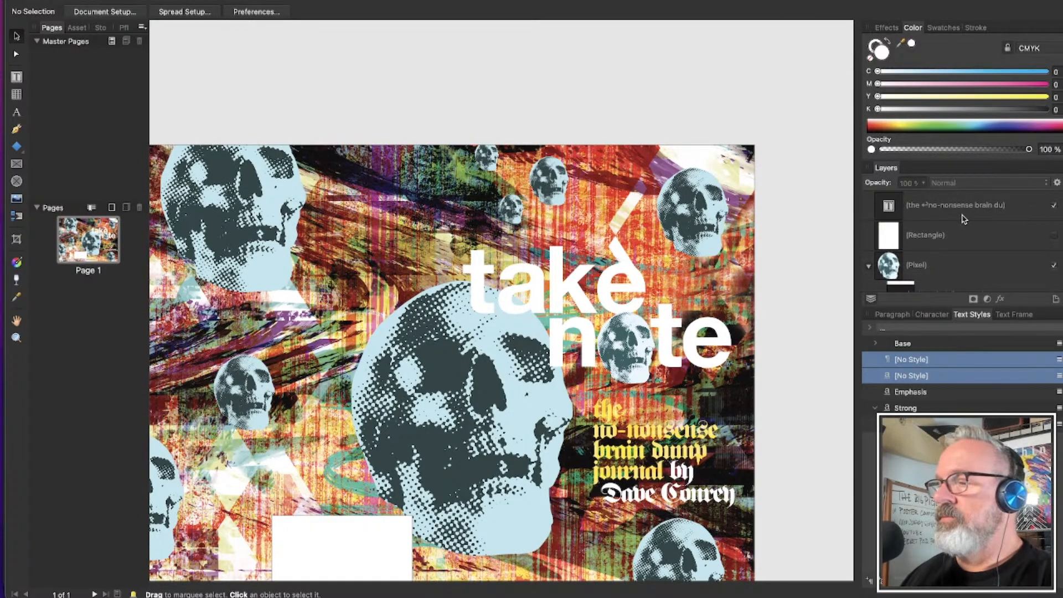
left_click(1002, 237)
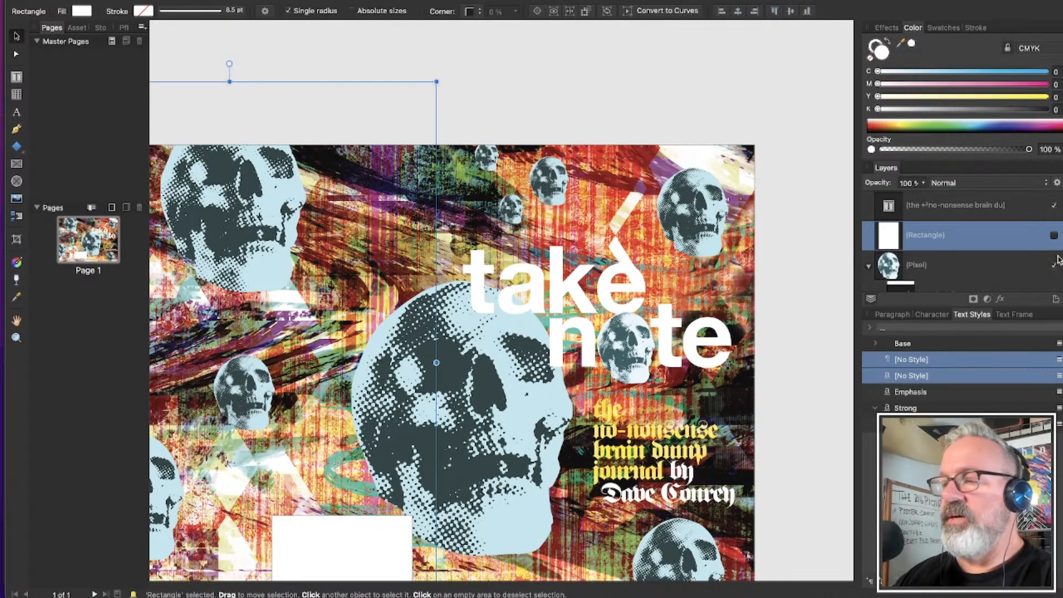
key("Delete")
Delete the hidden Diamond layer just above the background image in the layer stack
scroll(365, 363, "down", 5)
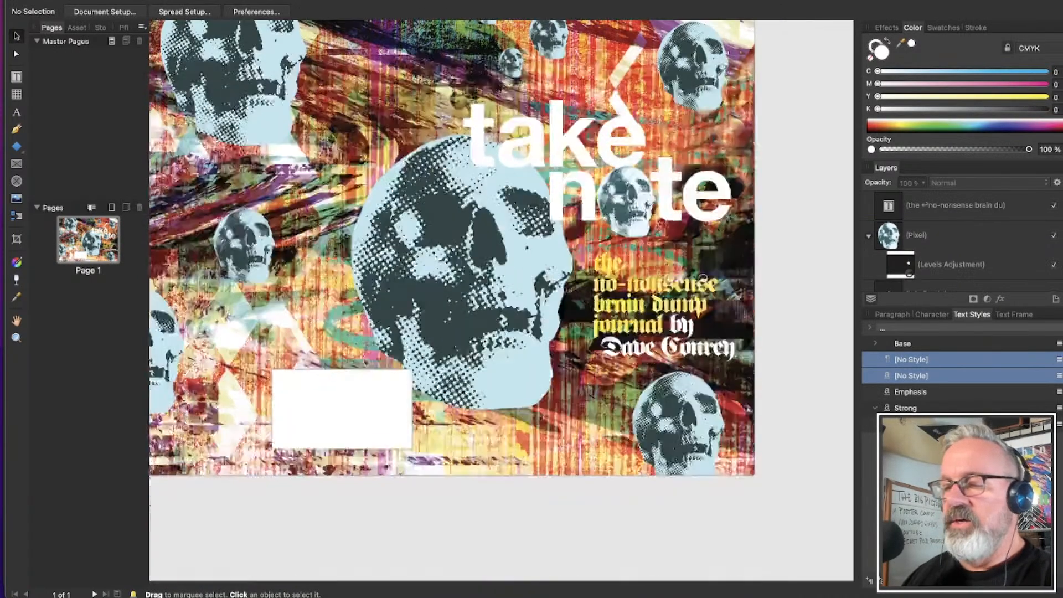
left_click(370, 382)
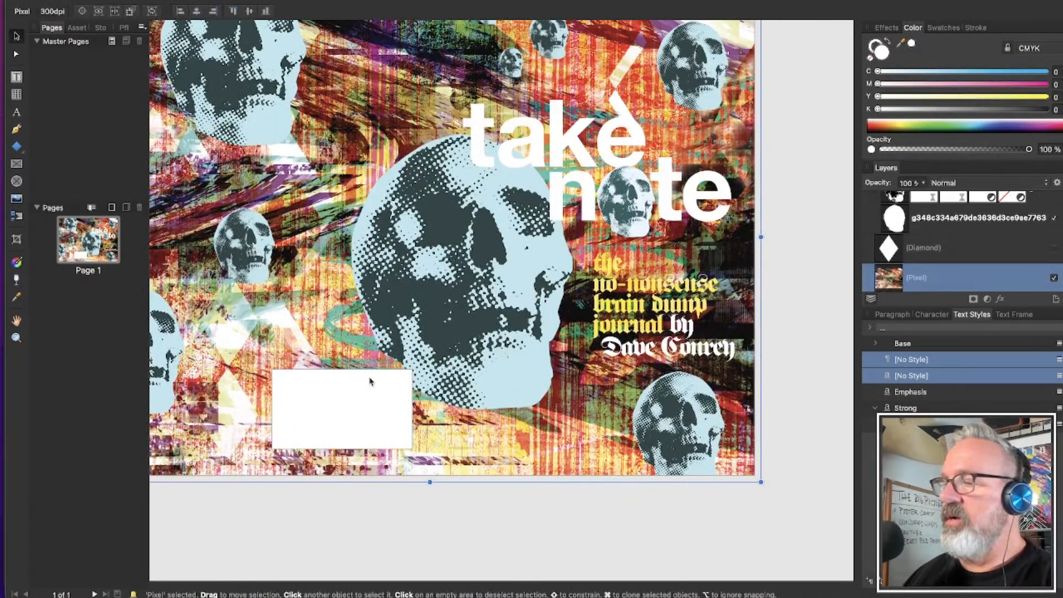
scroll(918, 280, "up", 2)
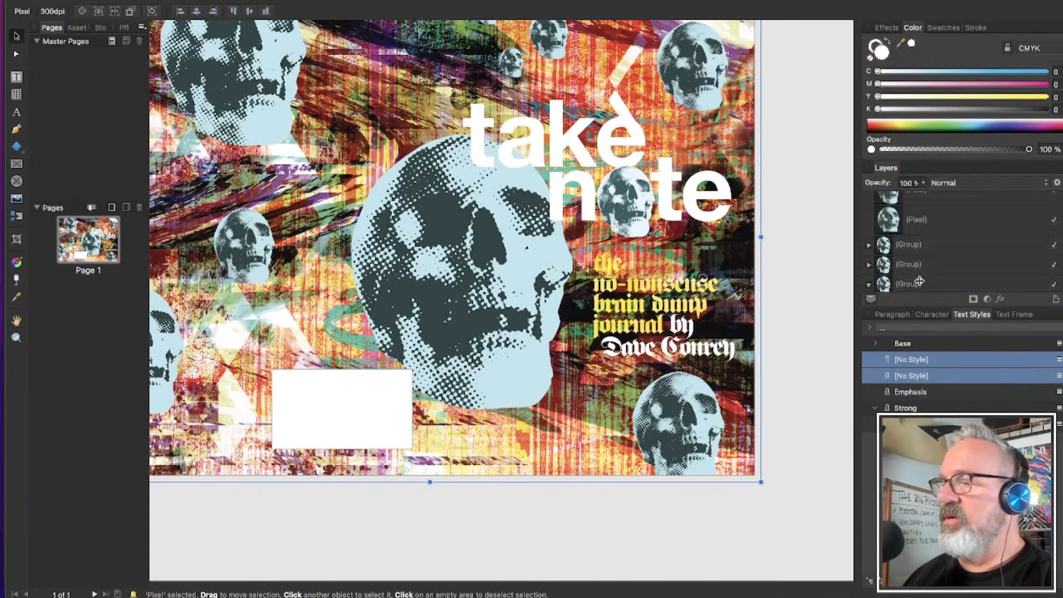
left_click(933, 256)
key("Delete")
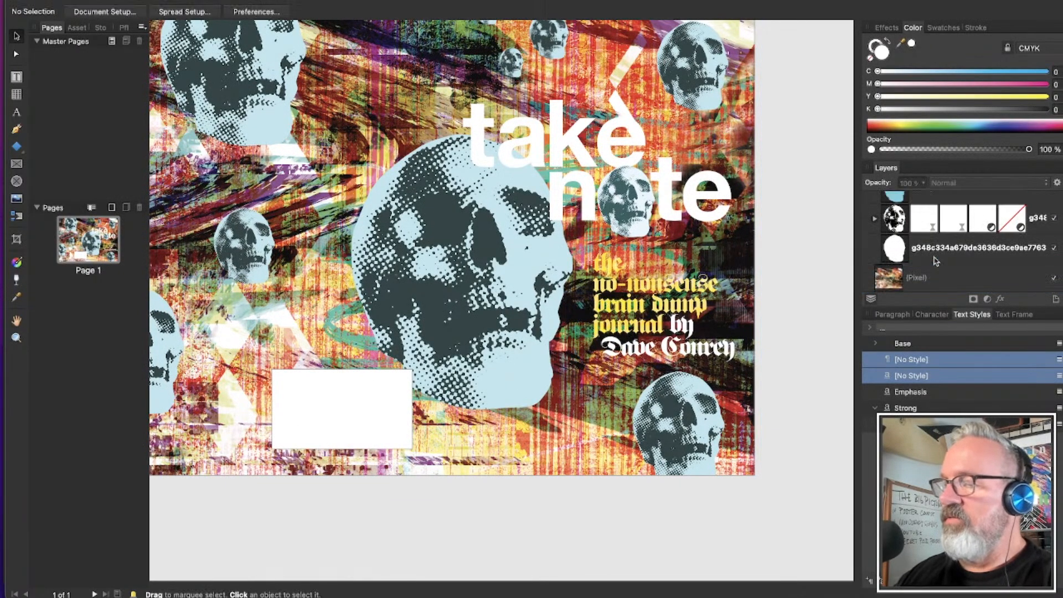
Hide the white Rectangle on the back cover and move its layer to the very bottom of the layer stack
scroll(934, 261, "up", 3)
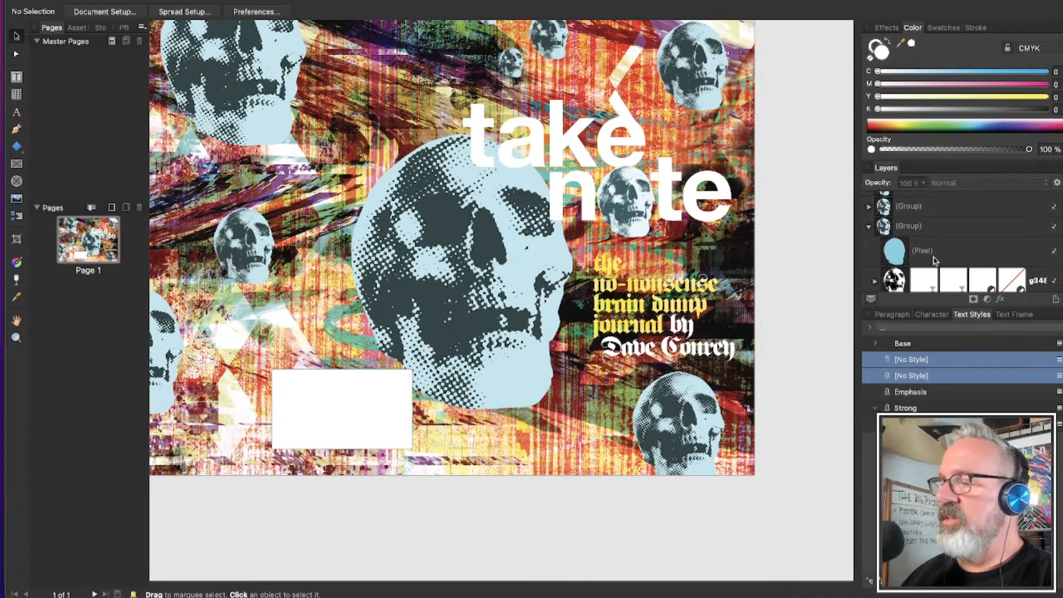
scroll(934, 261, "up", 5)
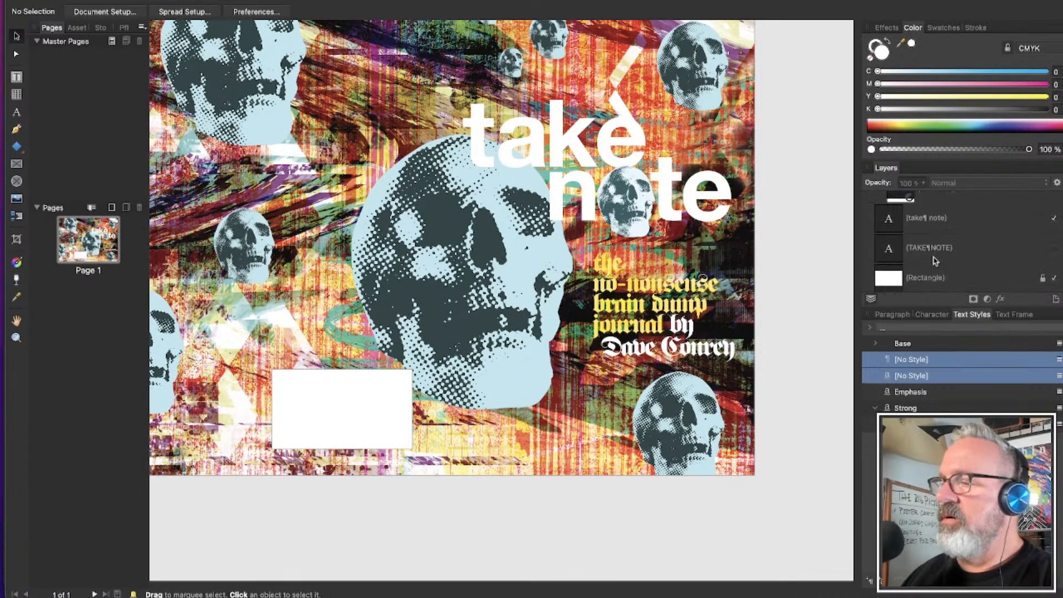
scroll(949, 246, "up", 3)
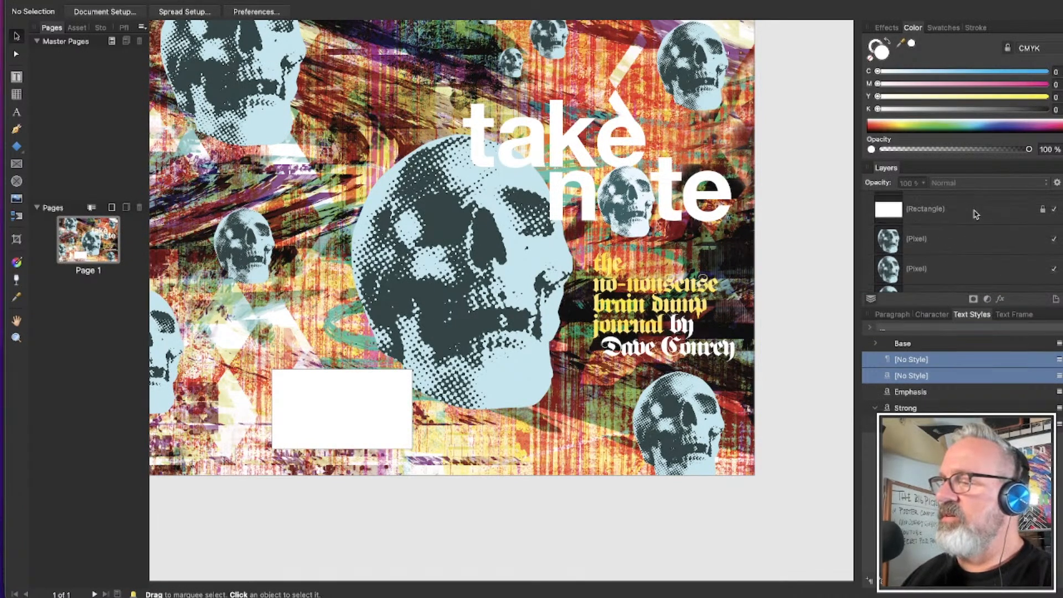
left_click(972, 214)
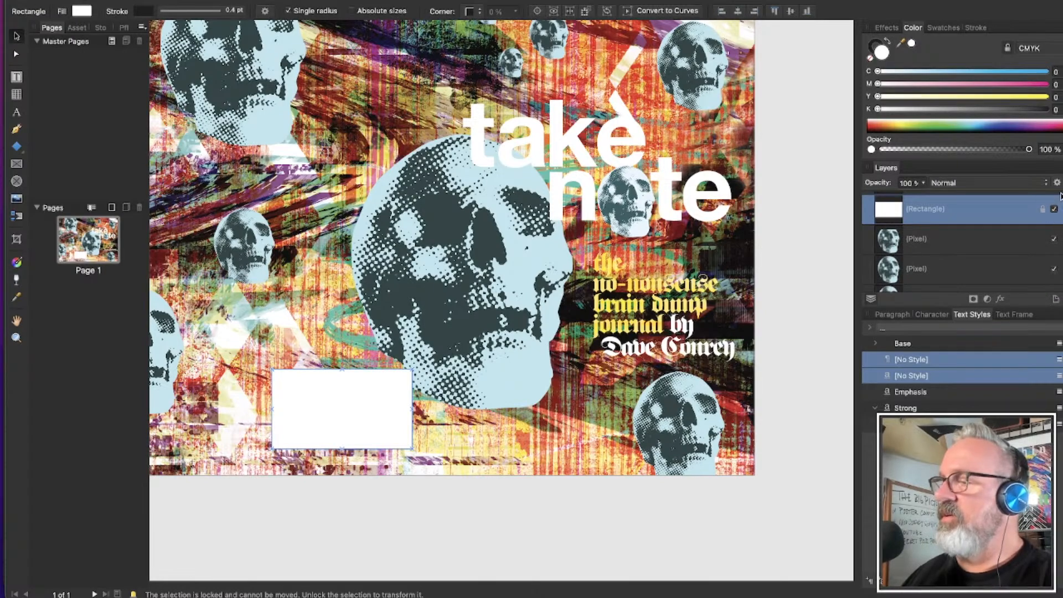
left_click(1053, 208)
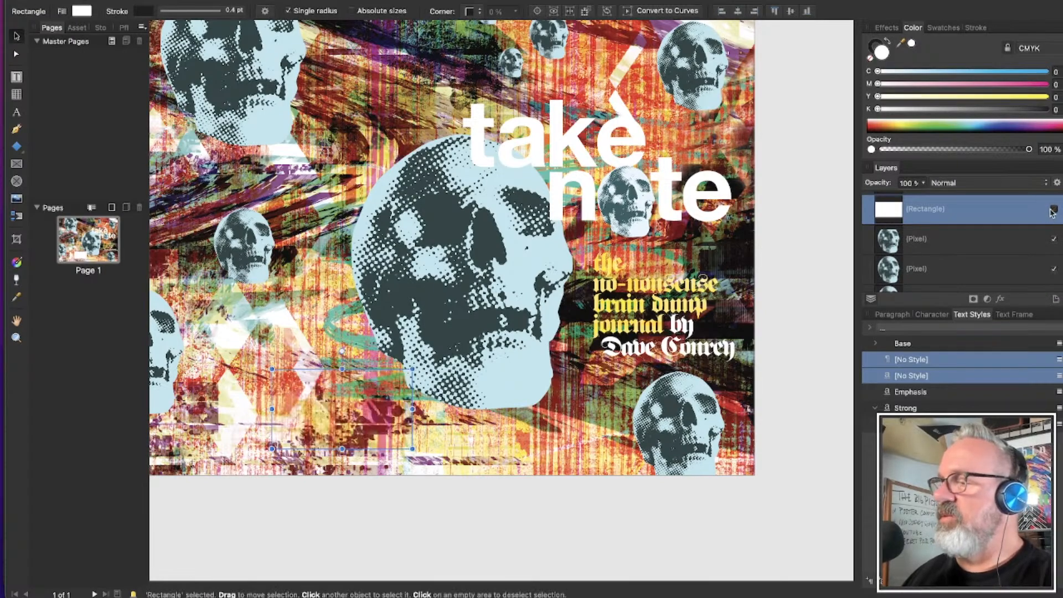
left_click_drag(905, 222, 898, 299)
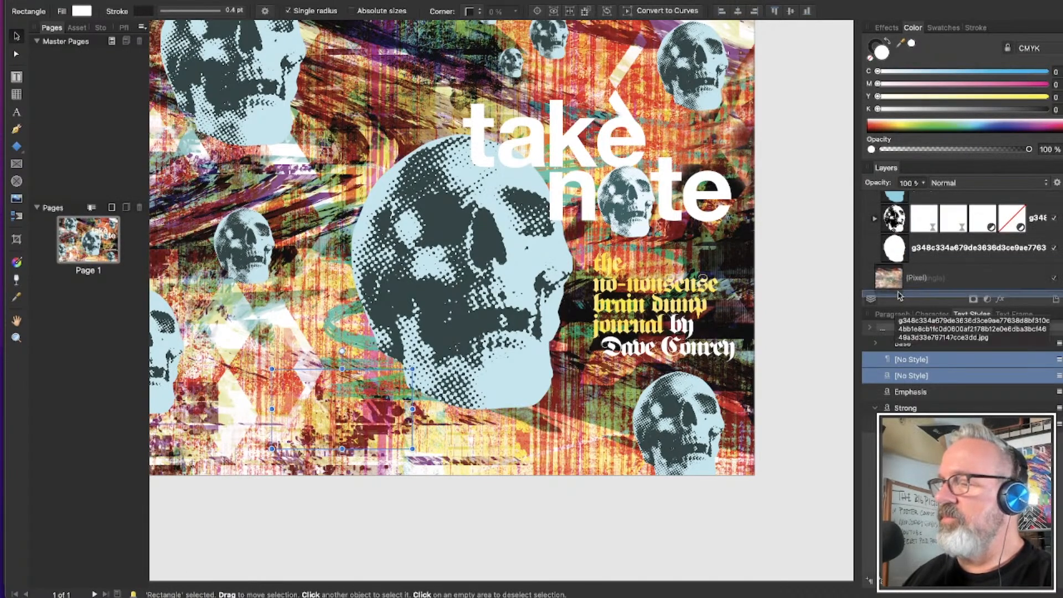
left_click(800, 288)
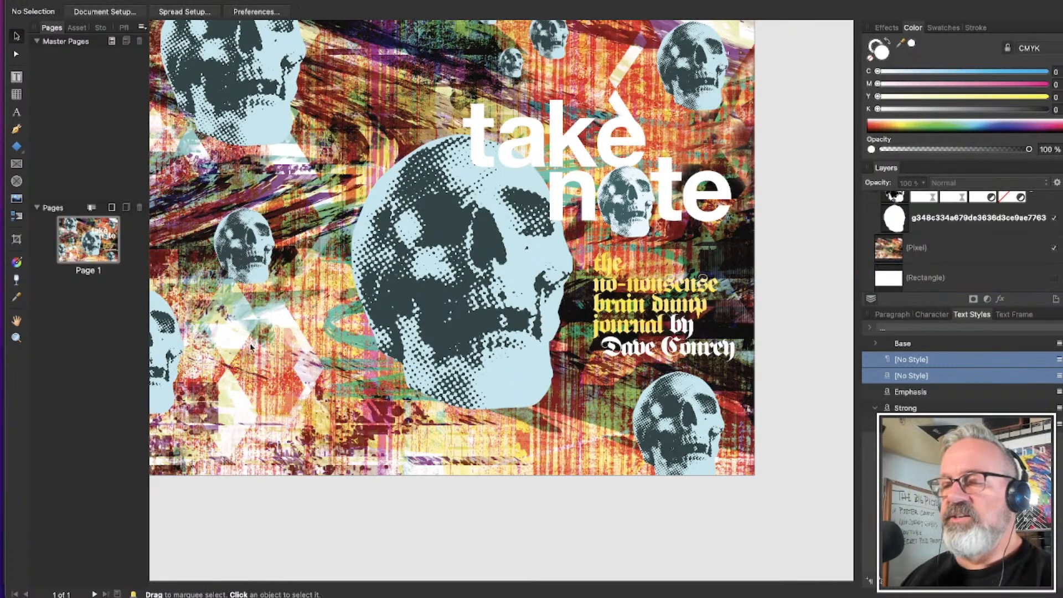
Collapse and select the masked small skull layer directly above the "take note" title text
scroll(252, 347, "up", 2)
scroll(252, 347, "down", 4)
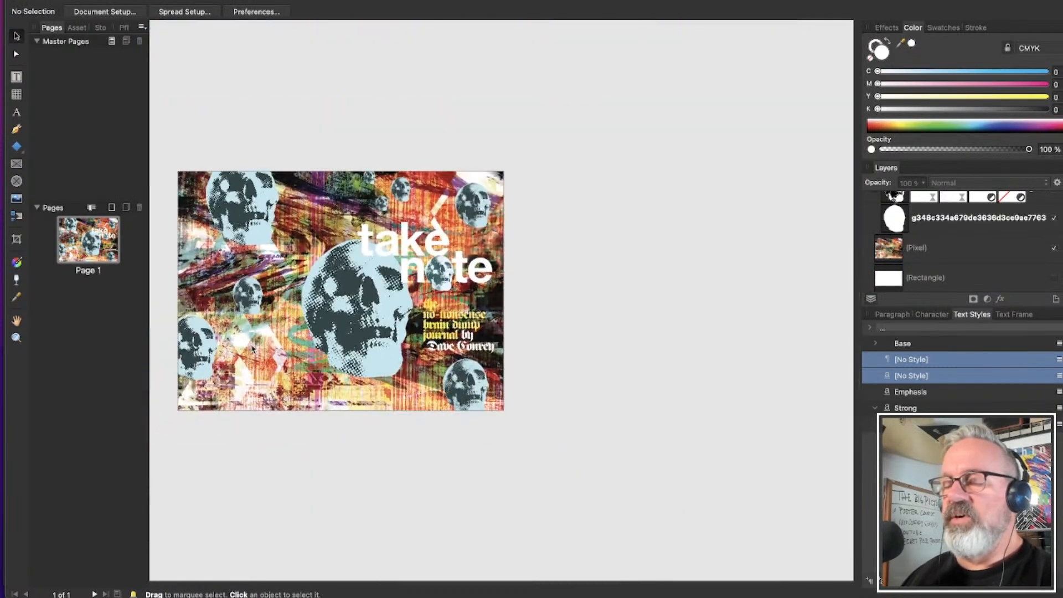
scroll(252, 348, "up", 2)
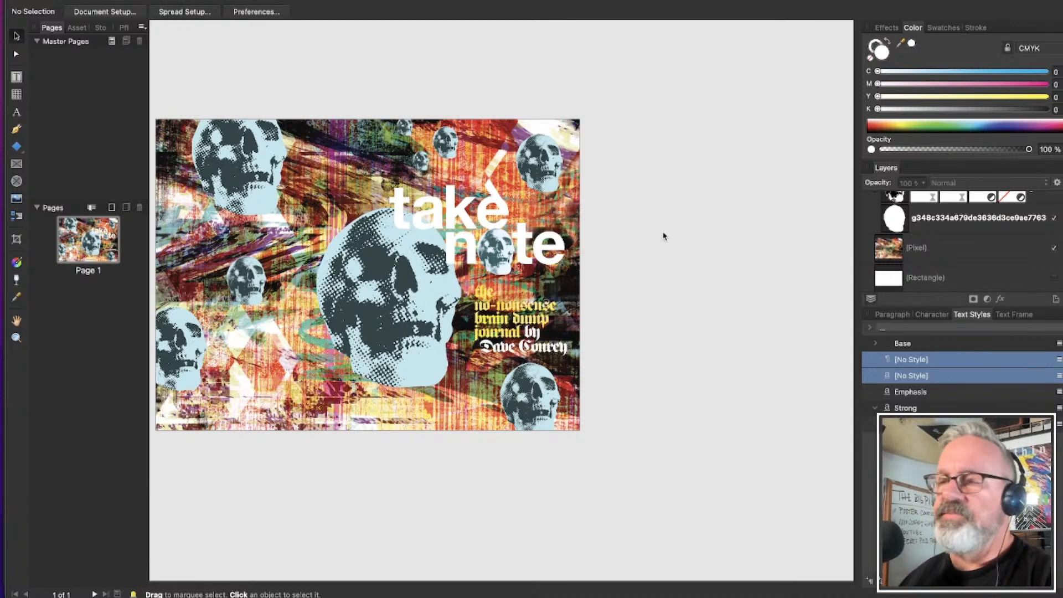
scroll(676, 224, "left", 3)
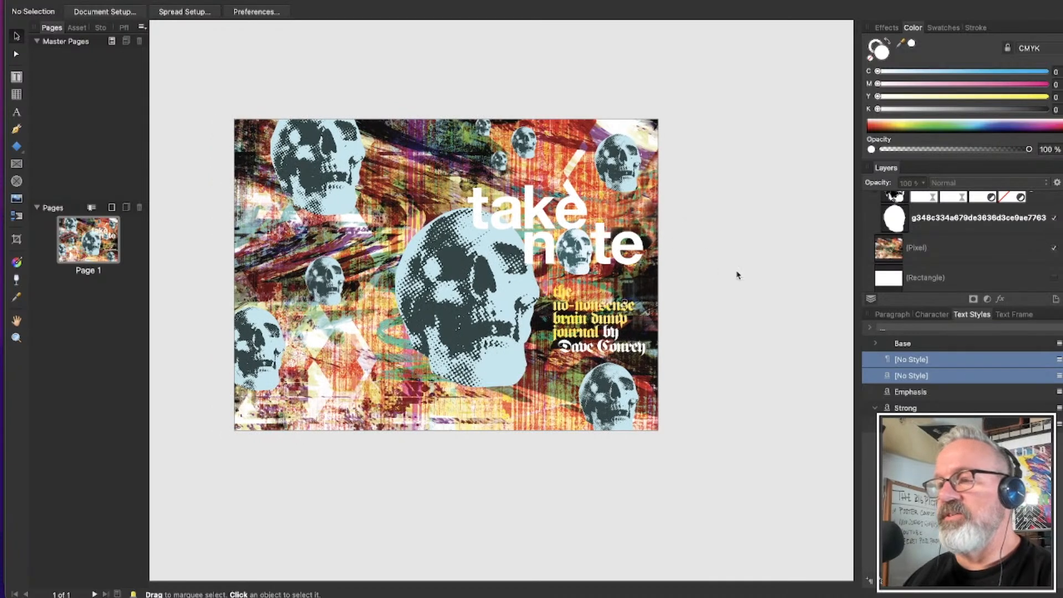
scroll(902, 243, "up", 10)
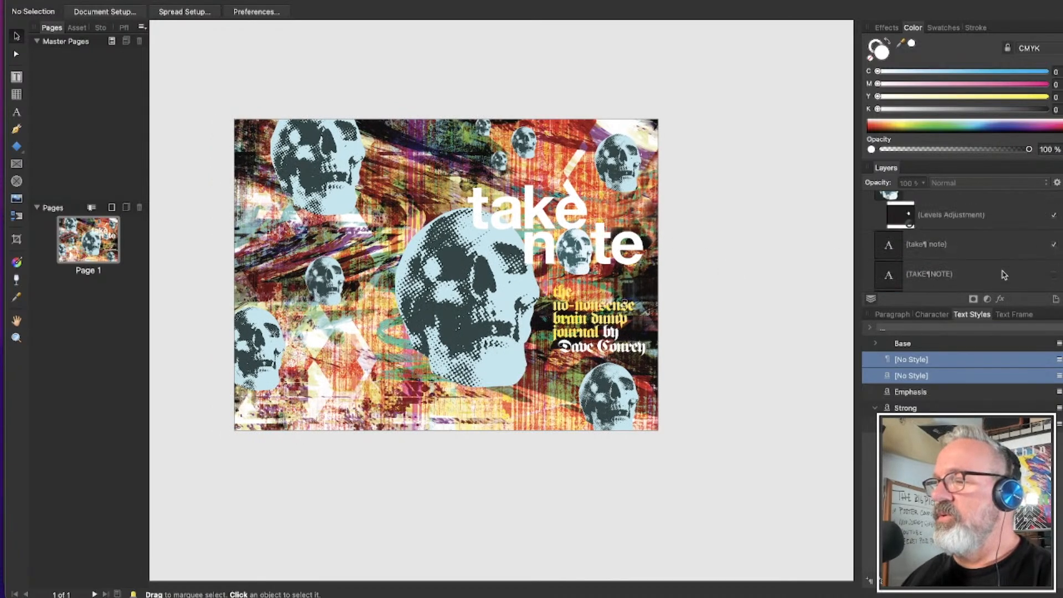
left_click(868, 236)
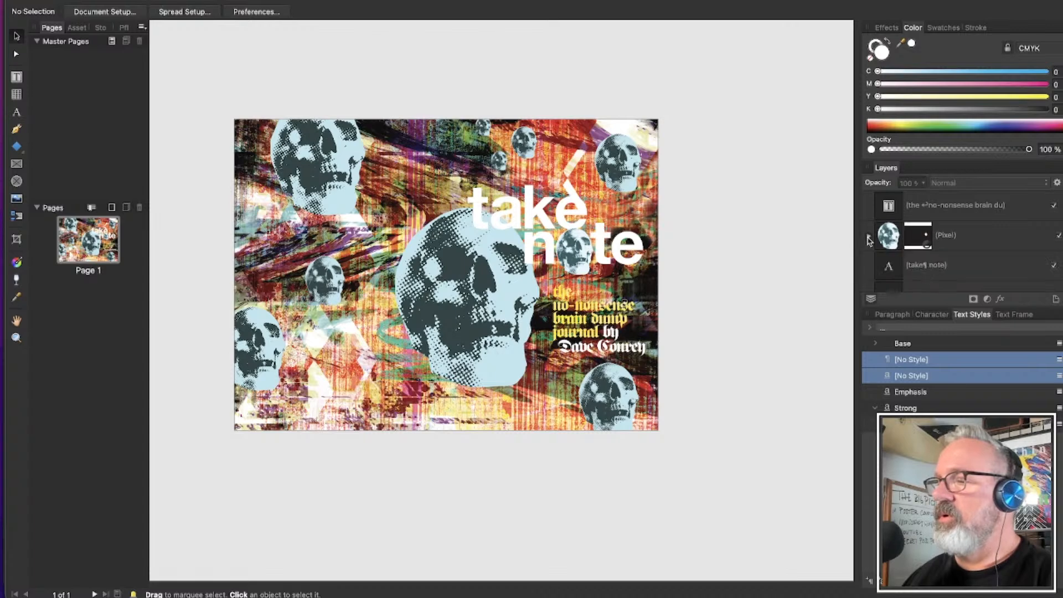
left_click(1012, 247)
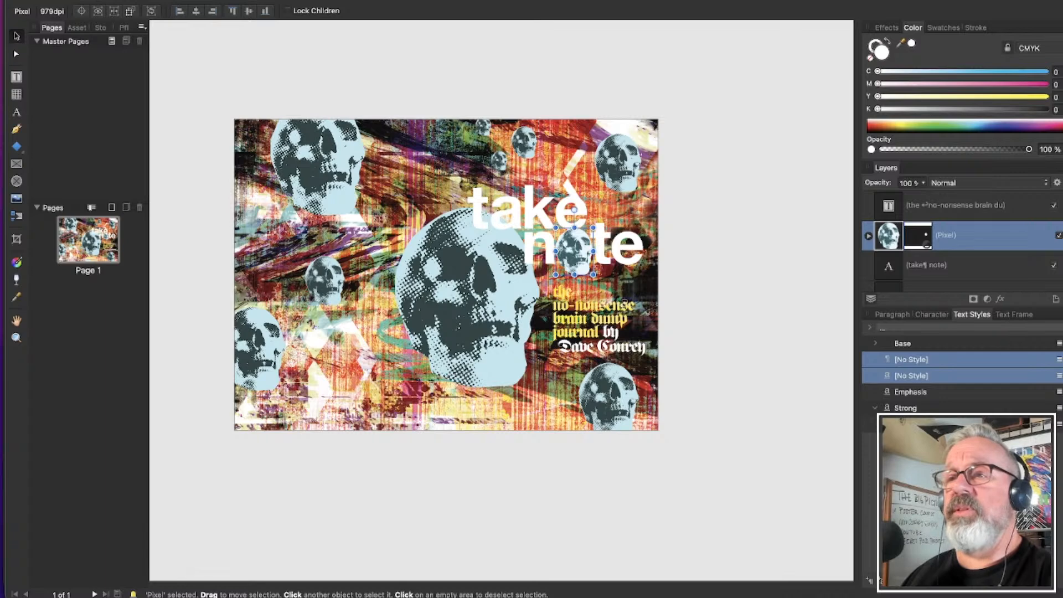
Place On Point.afphoto from the 7. On Point folder in 02.01 Textures, sized and positioned to cover the whole artwork
left_click(115, 0)
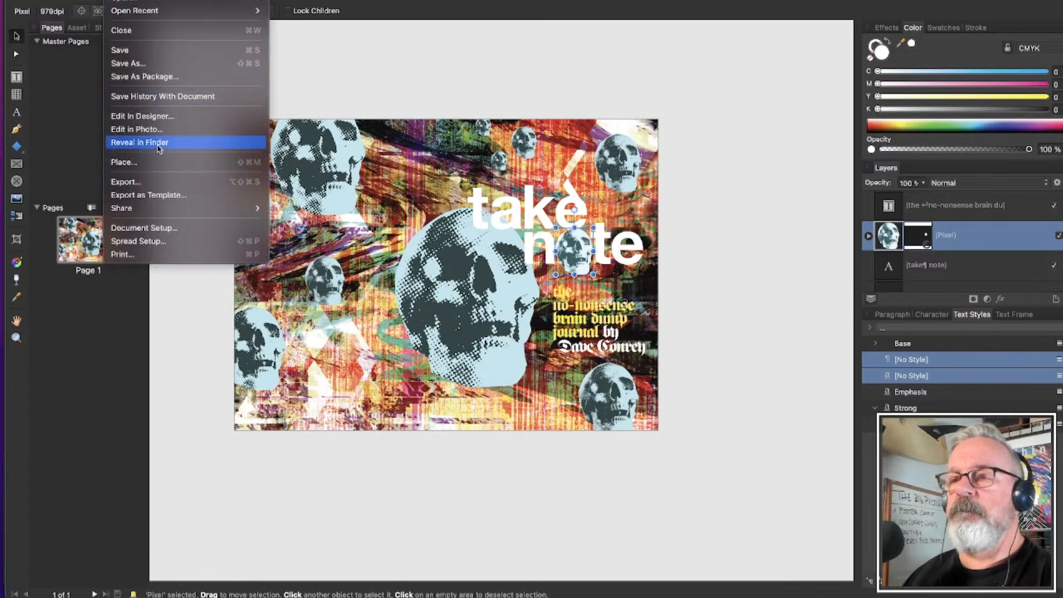
left_click(159, 164)
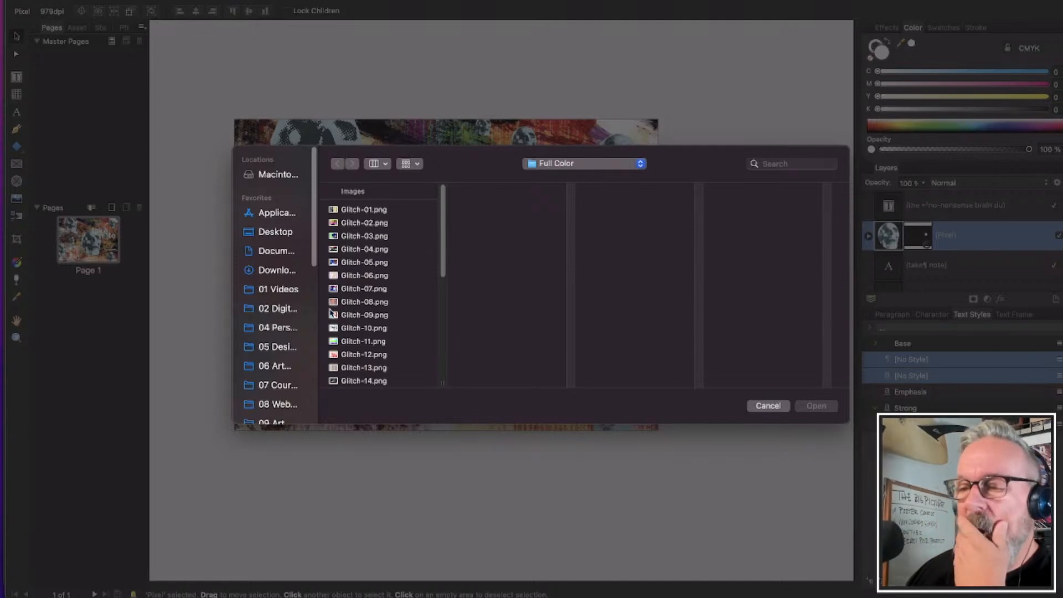
left_click(287, 308)
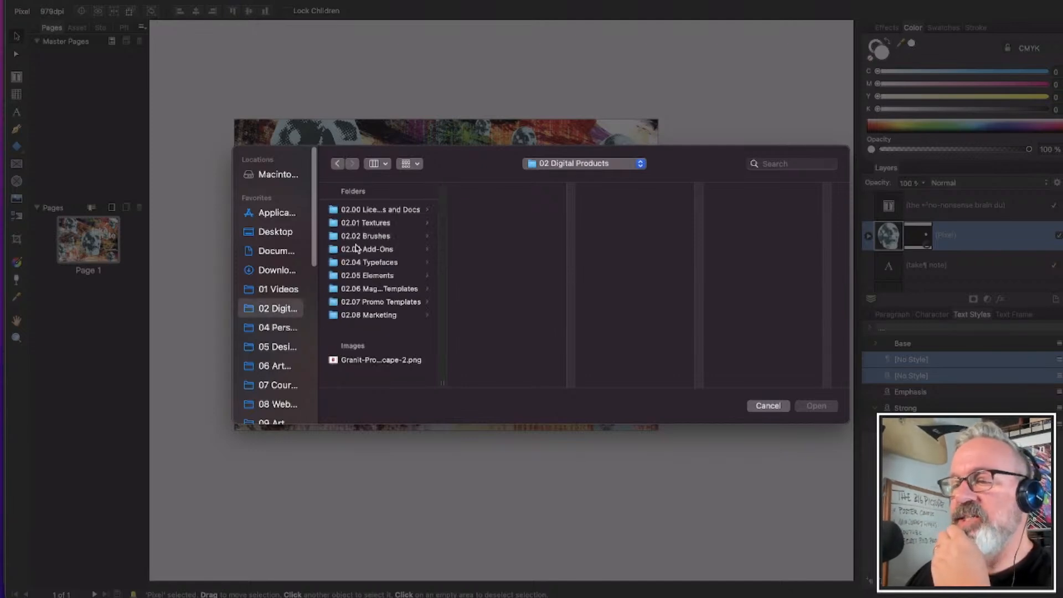
left_click(387, 224)
left_click(490, 288)
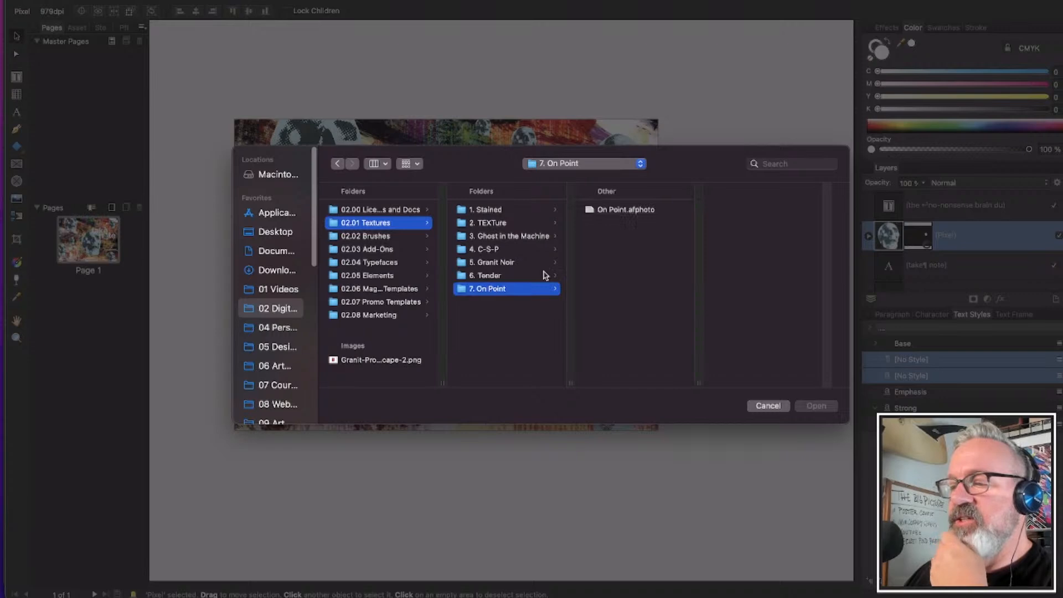
left_click(650, 210)
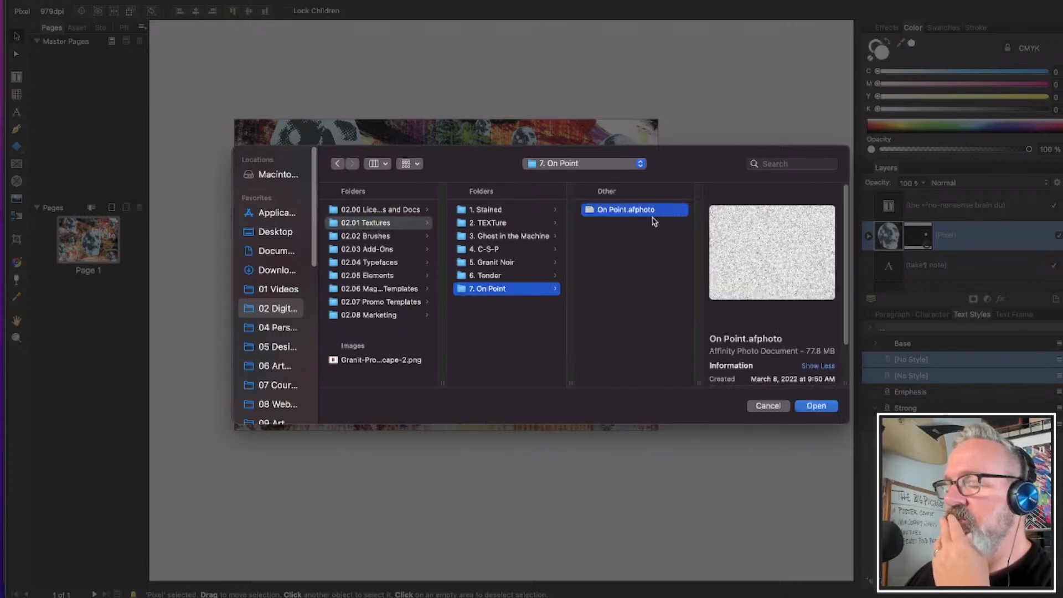
left_click(808, 407)
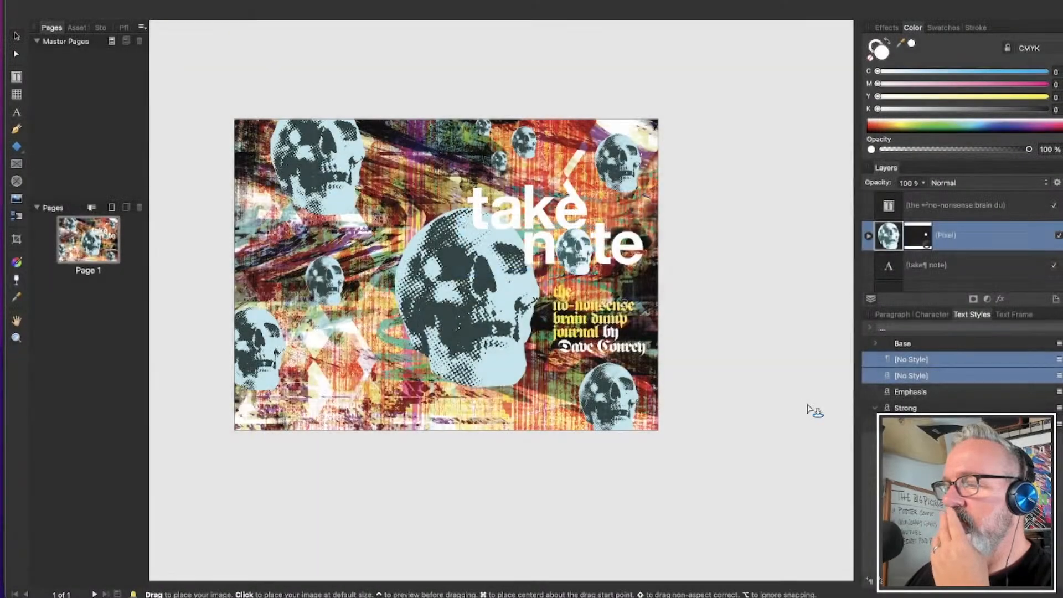
left_click(300, 185)
left_click_drag(256, 241, 400, 323)
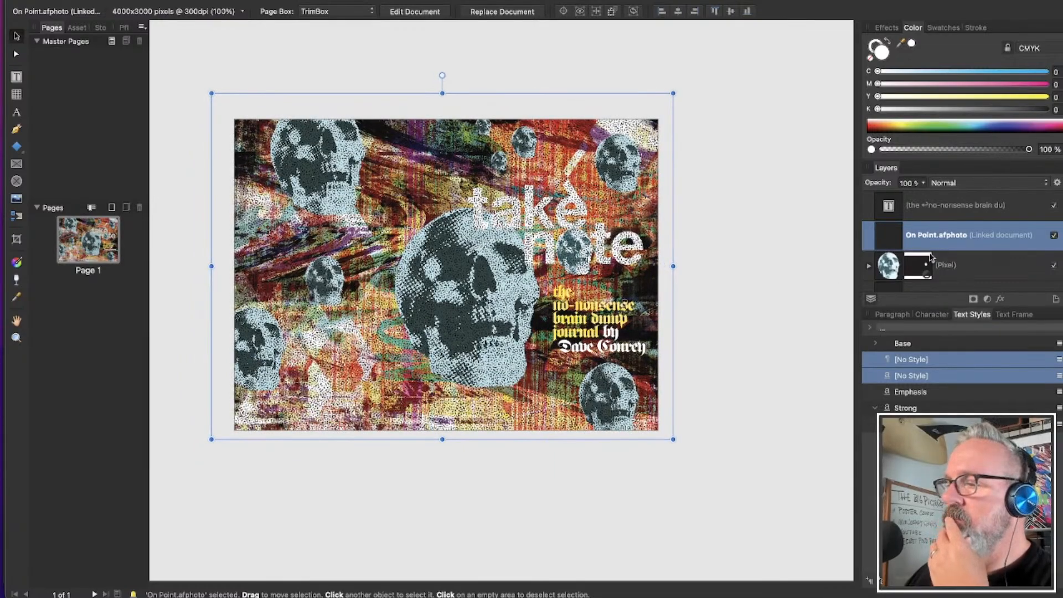
Open the linked On Point document to inspect its texture layers, and return to the TakeNote-2022-Cover document
double_click(897, 237)
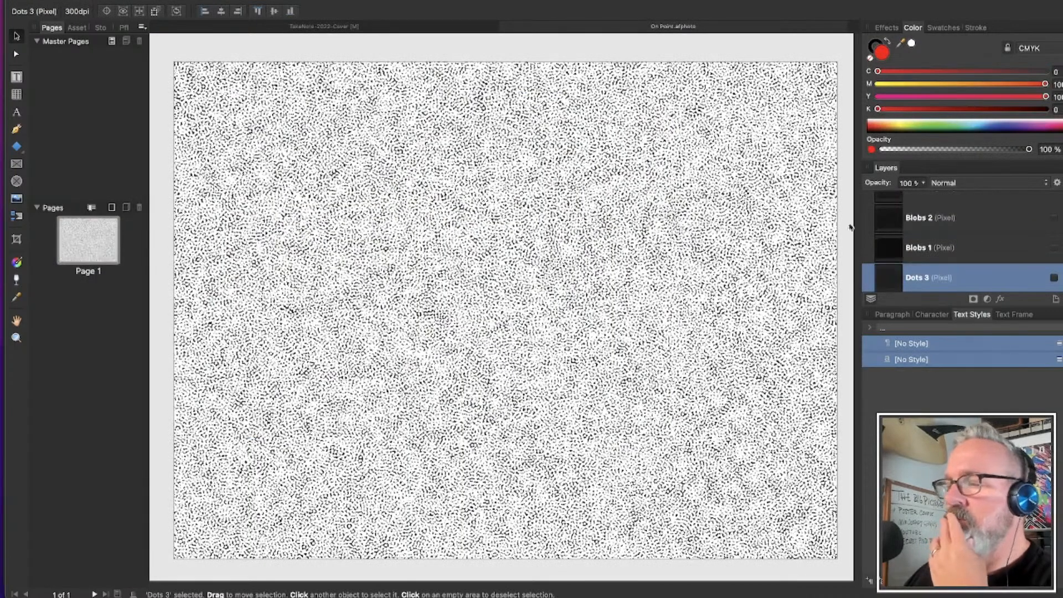
left_click(791, 355)
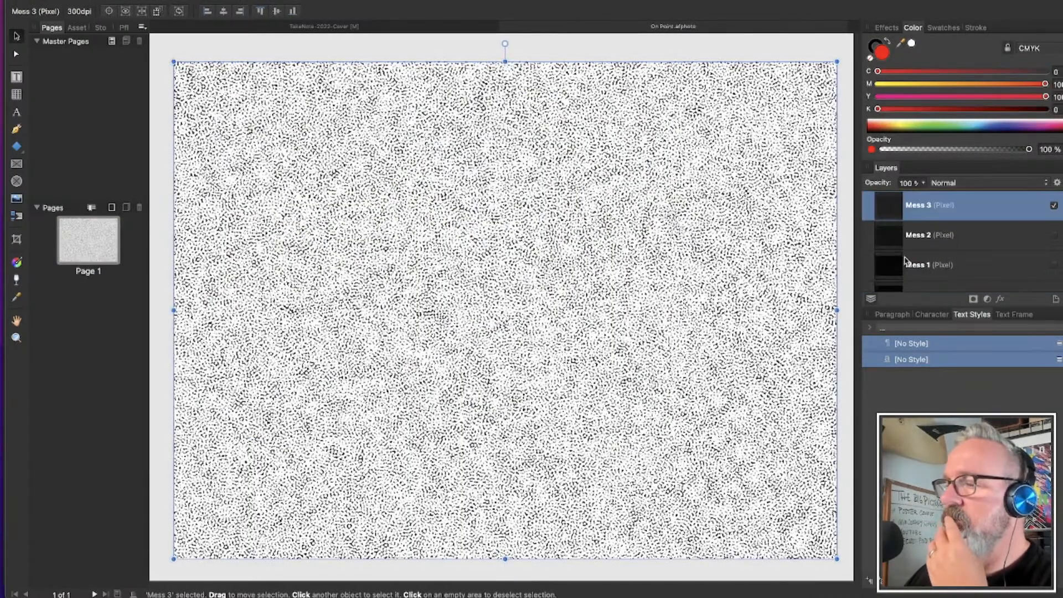
left_click(309, 26)
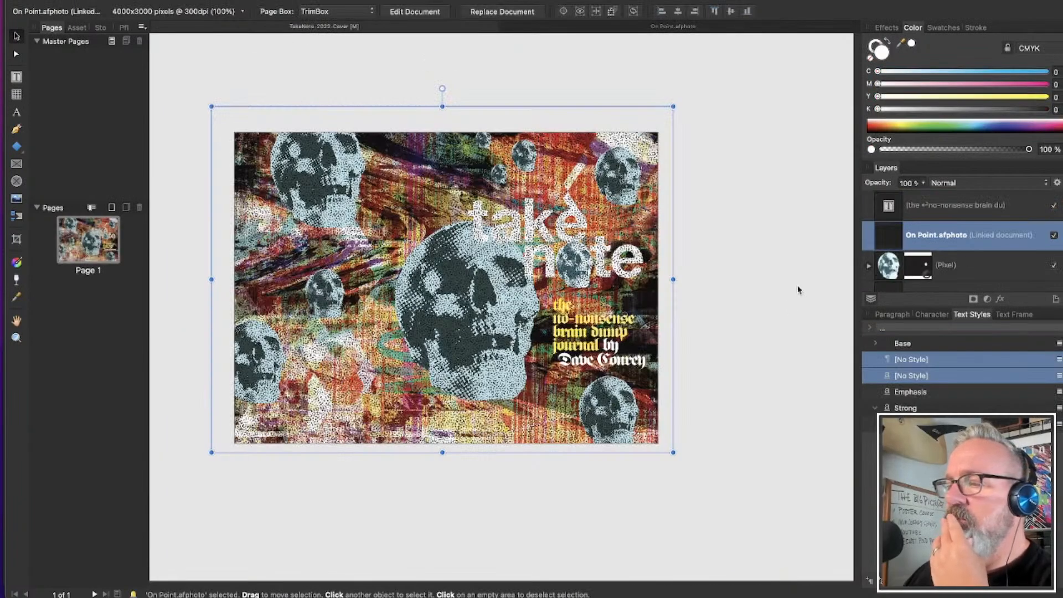
Rasterise the placed On Point.afphoto linked document into a pixel layer
right_click(879, 244)
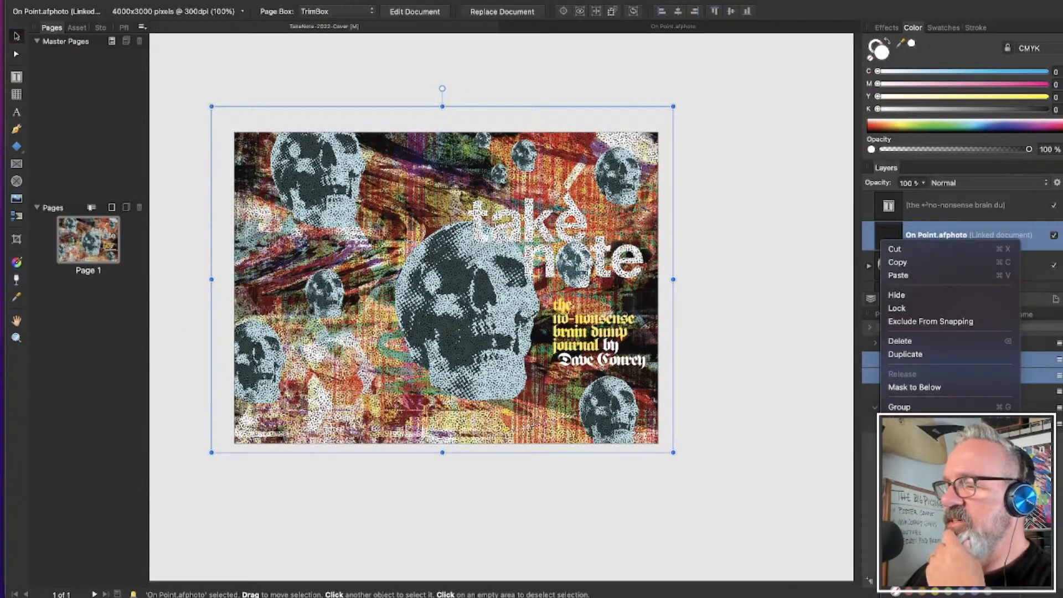
left_click(908, 440)
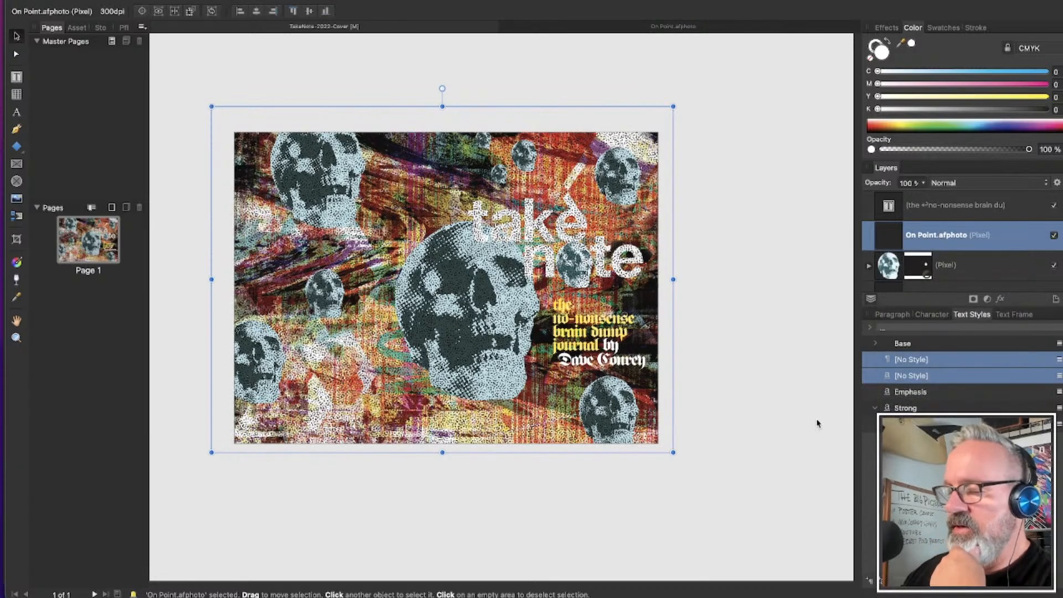
right_click(897, 235)
left_click(870, 243)
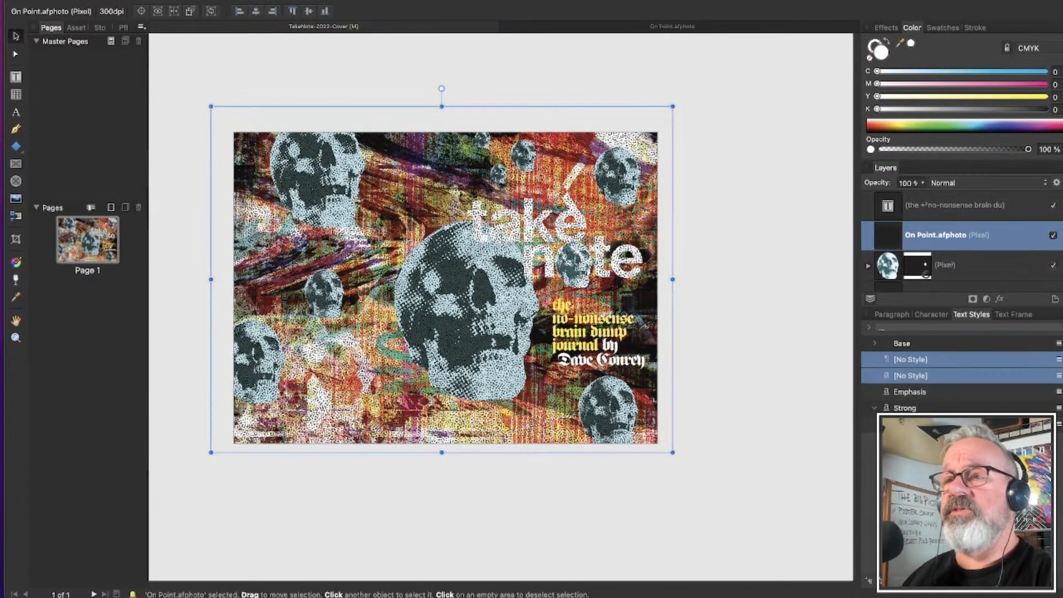
Switch to the photo-editing workspace and scale down the On Point texture to fit closely around the cover's page edges
left_click(169, 3)
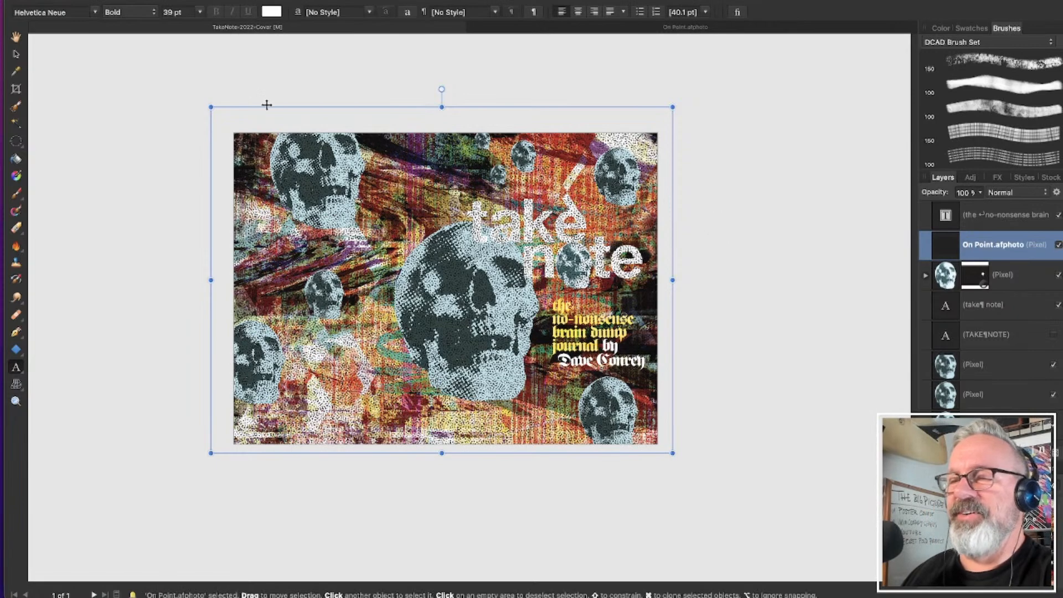
left_click_drag(210, 112, 233, 123)
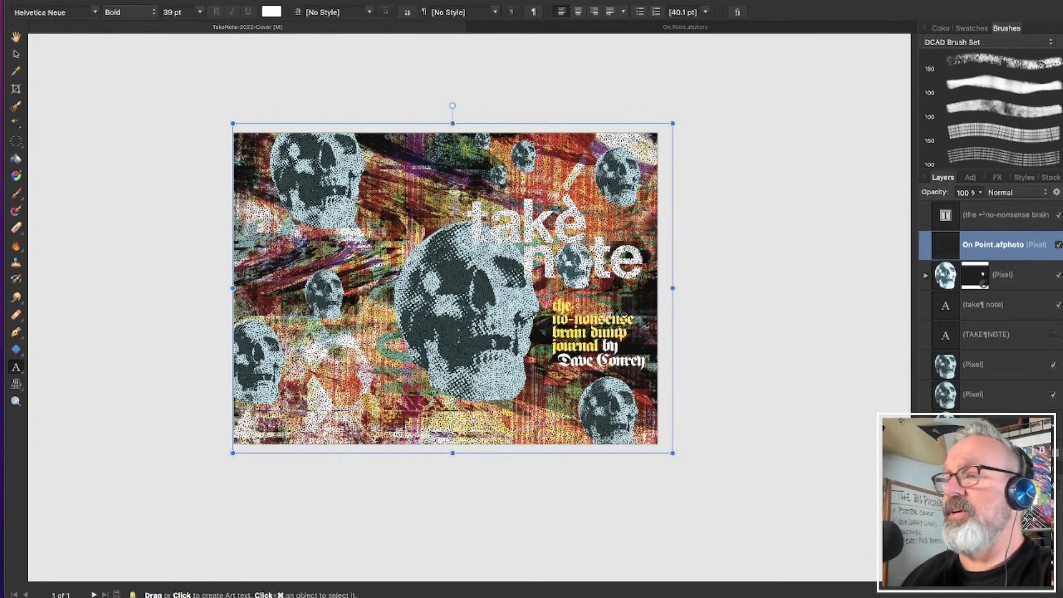
left_click(670, 124)
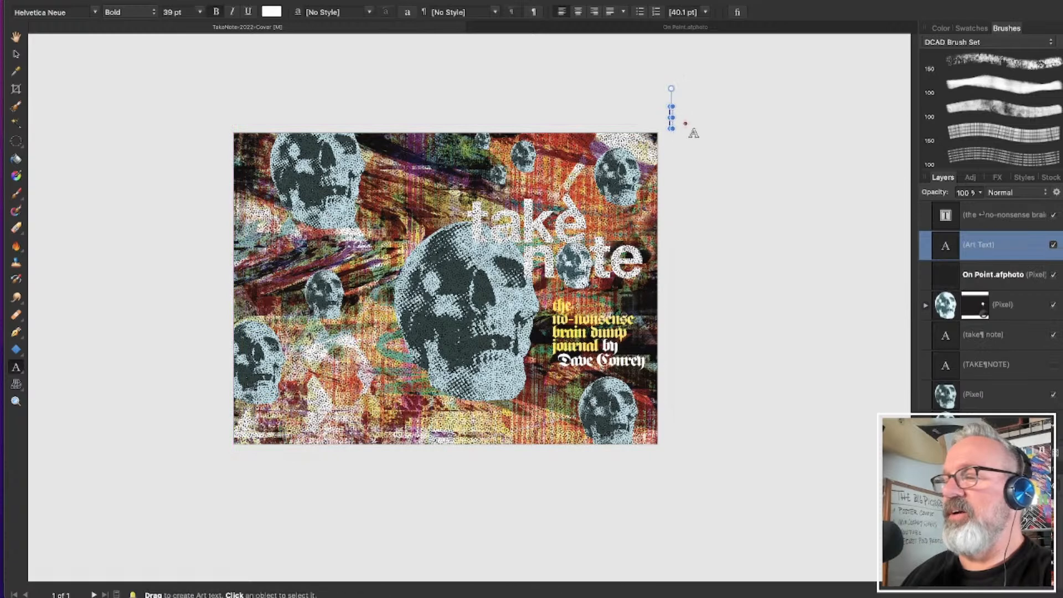
key("super+z")
key("v")
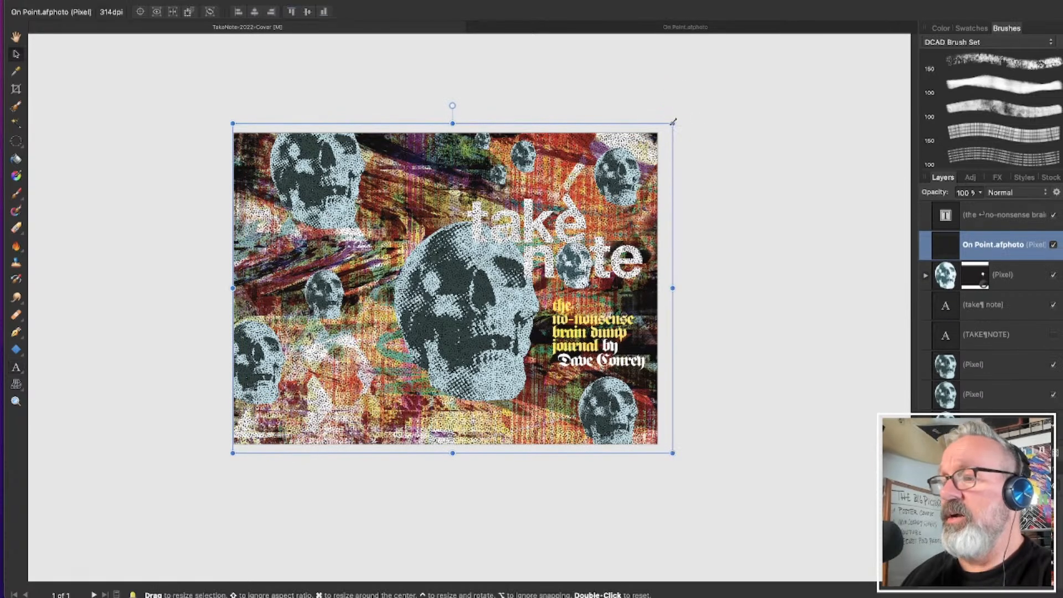
left_click_drag(672, 124, 663, 131)
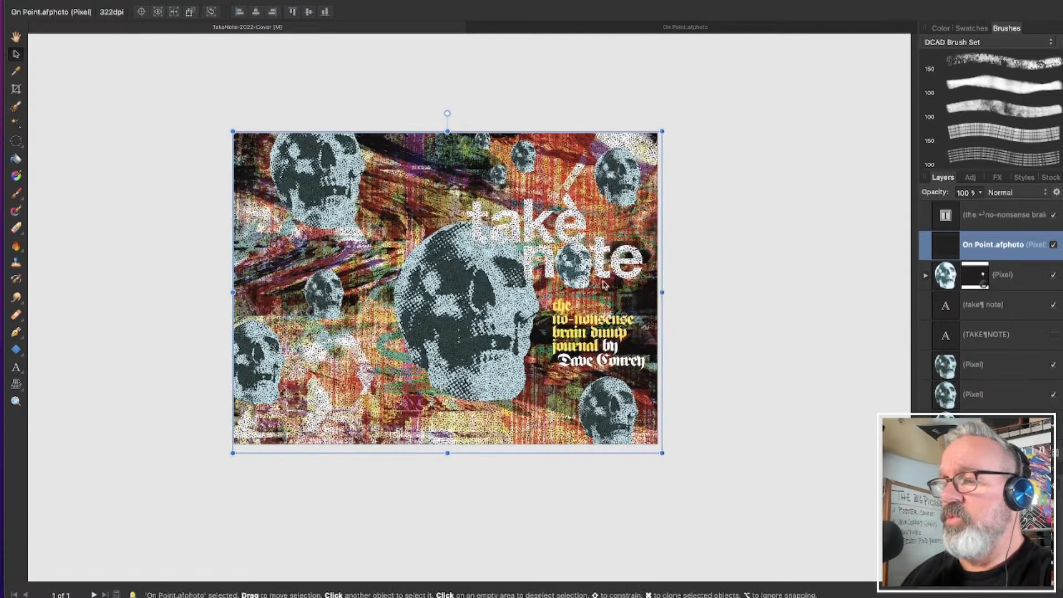
left_click_drag(662, 453, 658, 444)
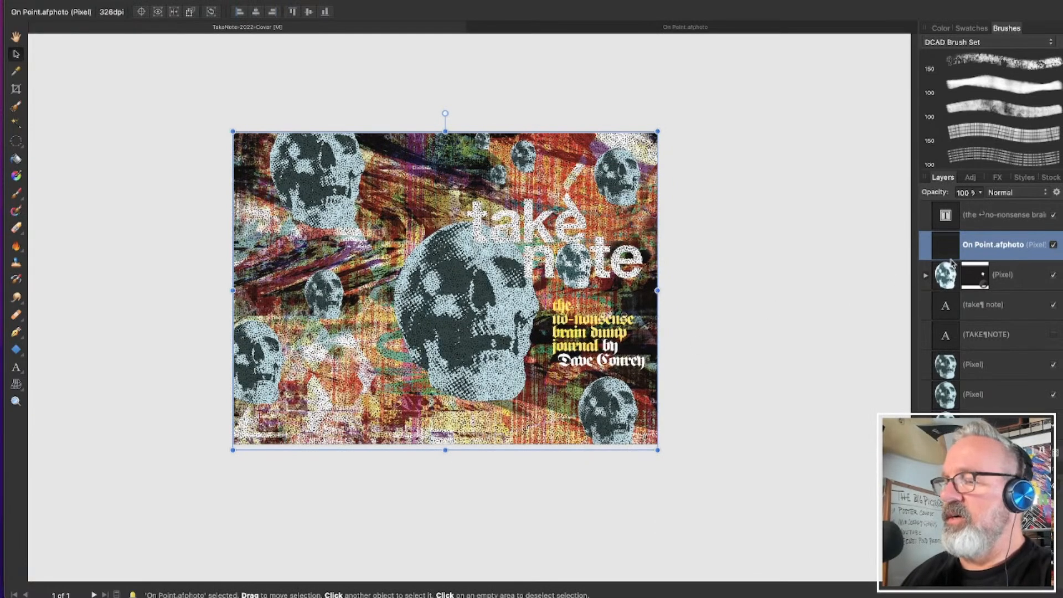
Preview different blend modes for the On Point texture layer over the artwork
scroll(692, 291, "up", 3)
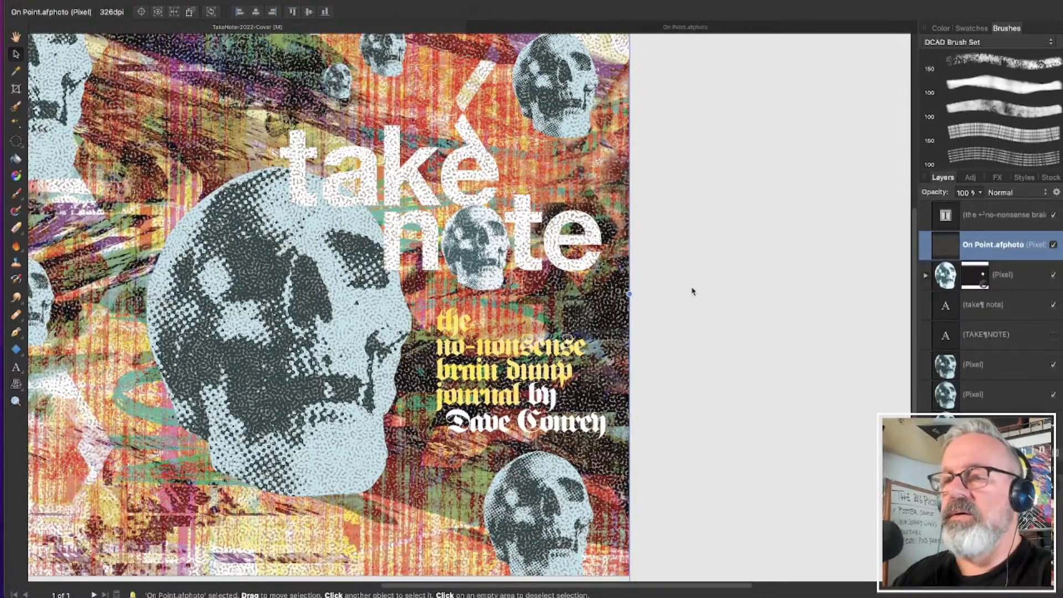
left_click(1004, 192)
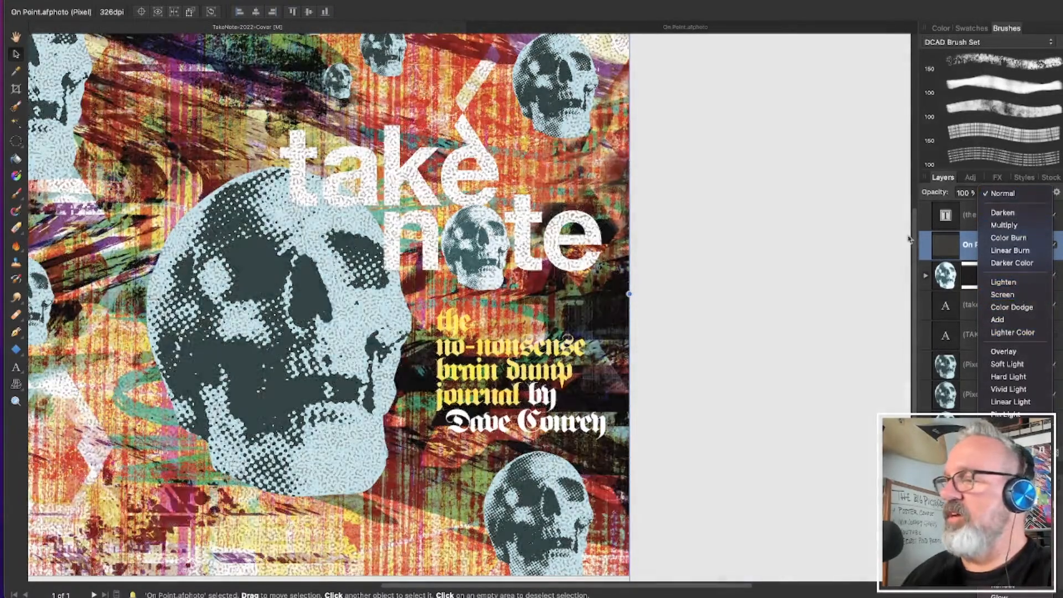
left_click(766, 263)
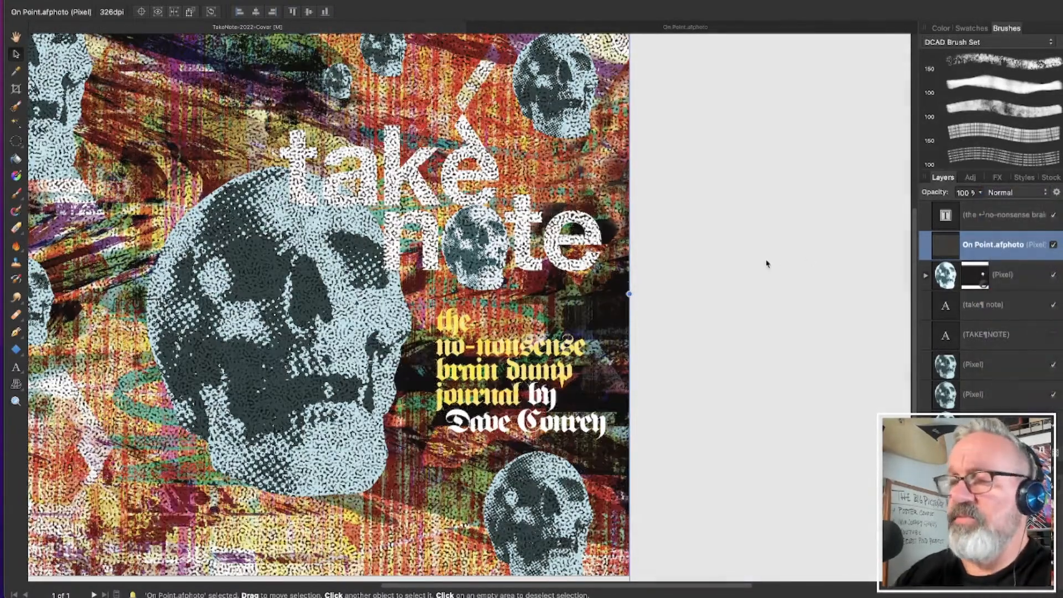
Set the On Point texture layer's blend mode to Overlay and inspect its pattern up close on the large skull
left_click(1021, 193)
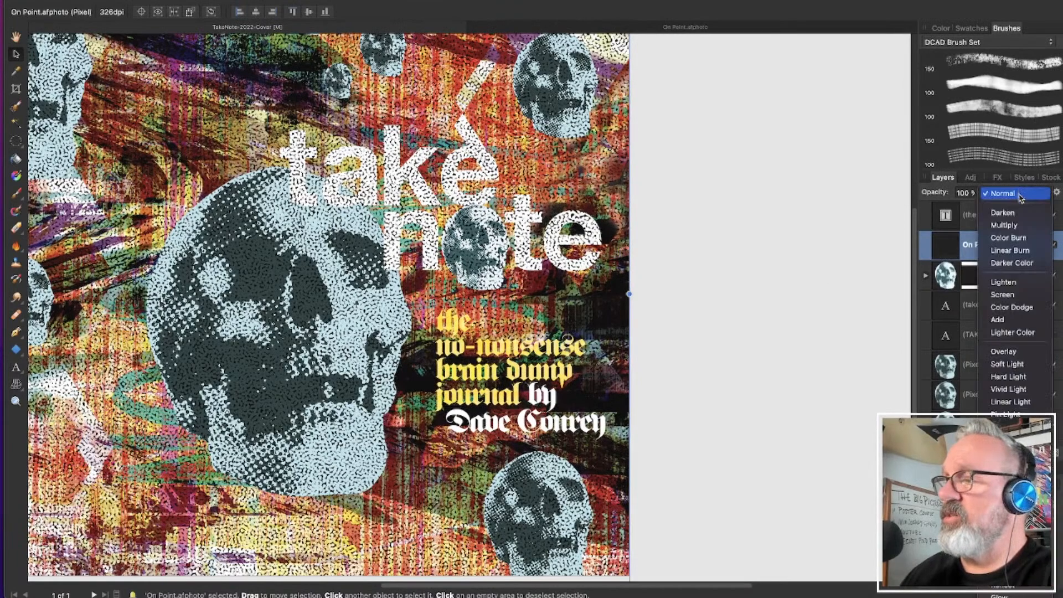
left_click(1028, 354)
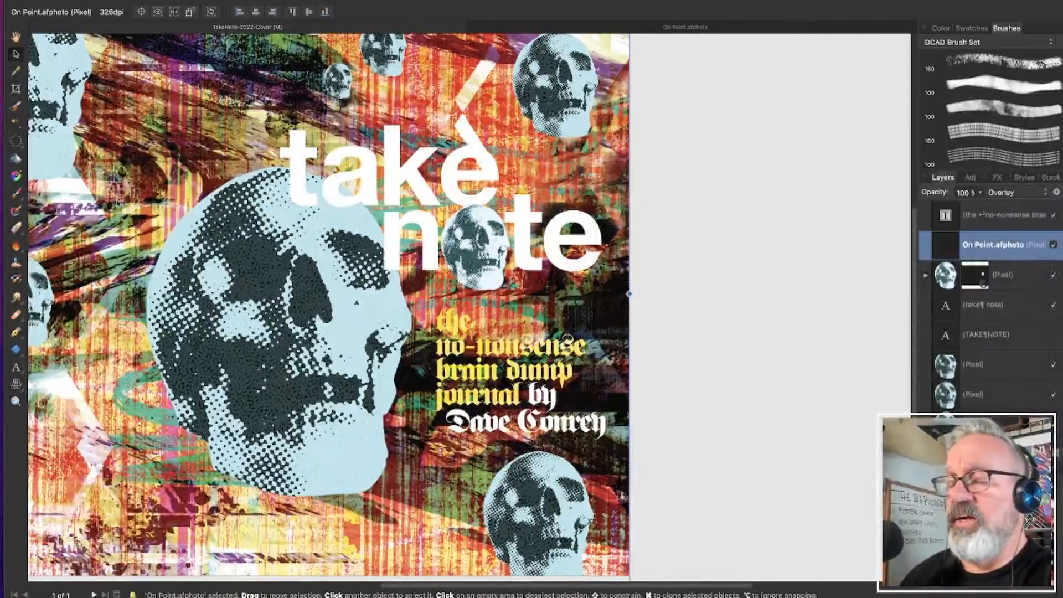
scroll(189, 235, "up", 2)
scroll(203, 249, "up", 10)
scroll(523, 273, "down", 9)
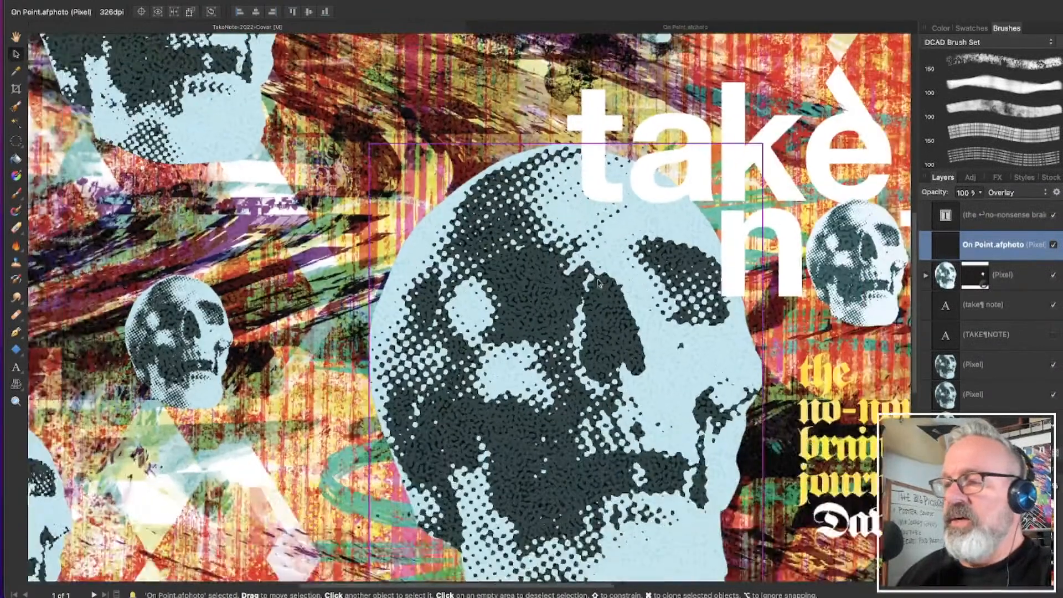
scroll(655, 309, "up", 4)
scroll(655, 309, "up", 6)
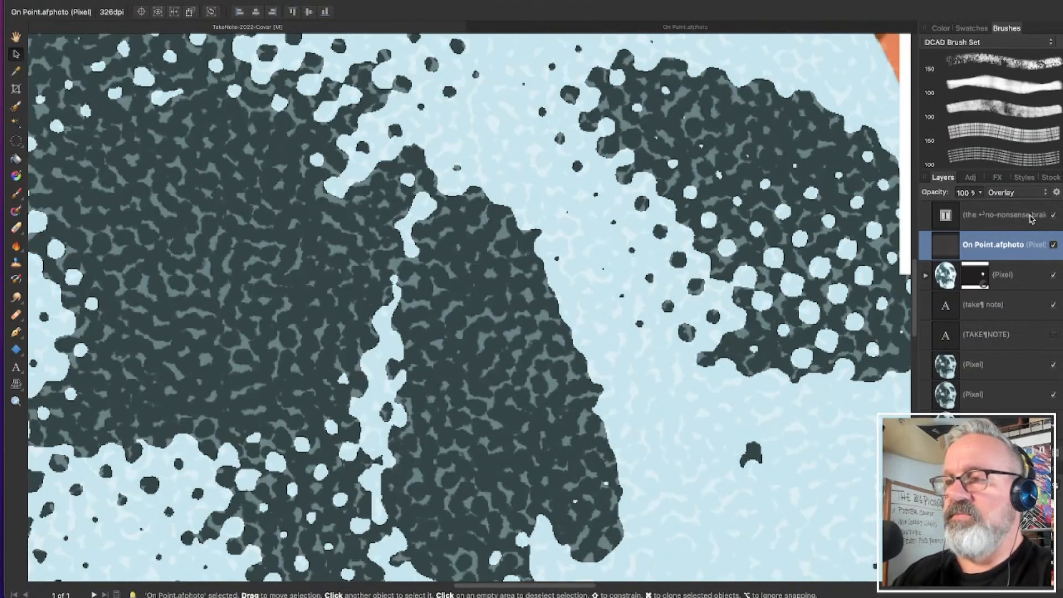
key("super+0")
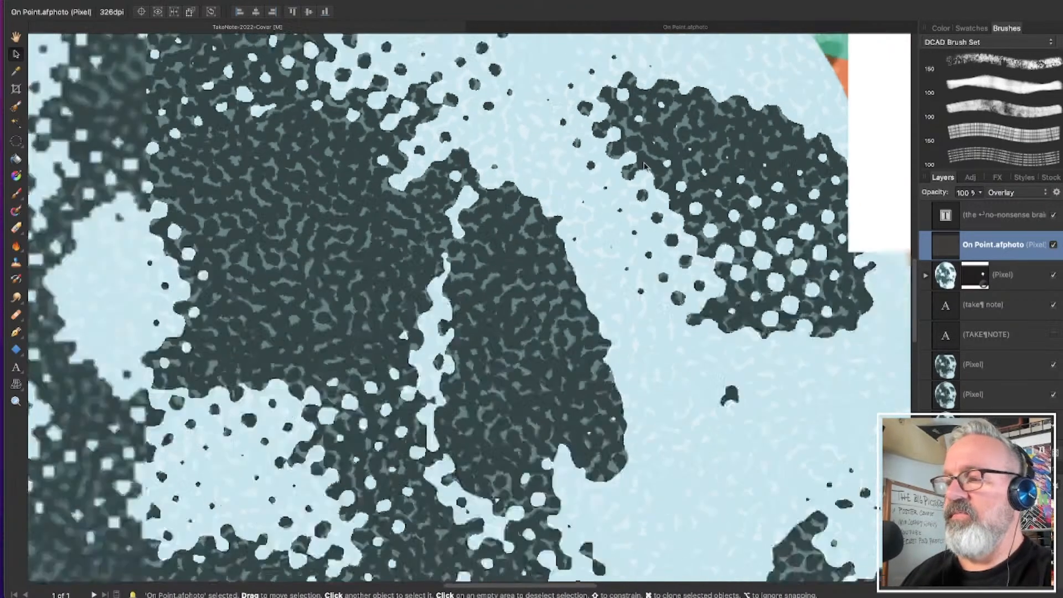
scroll(704, 206, "up", 3)
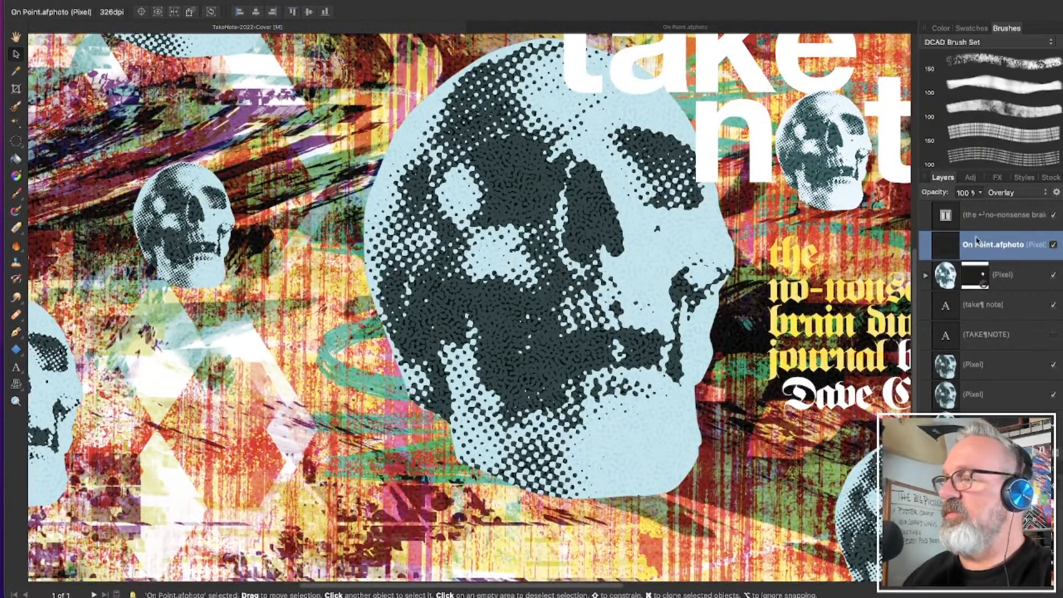
Lower the On Point texture layer's opacity to 40% and compare the skull with the texture hidden and shown
left_click(980, 193)
left_click_drag(981, 203, 920, 211)
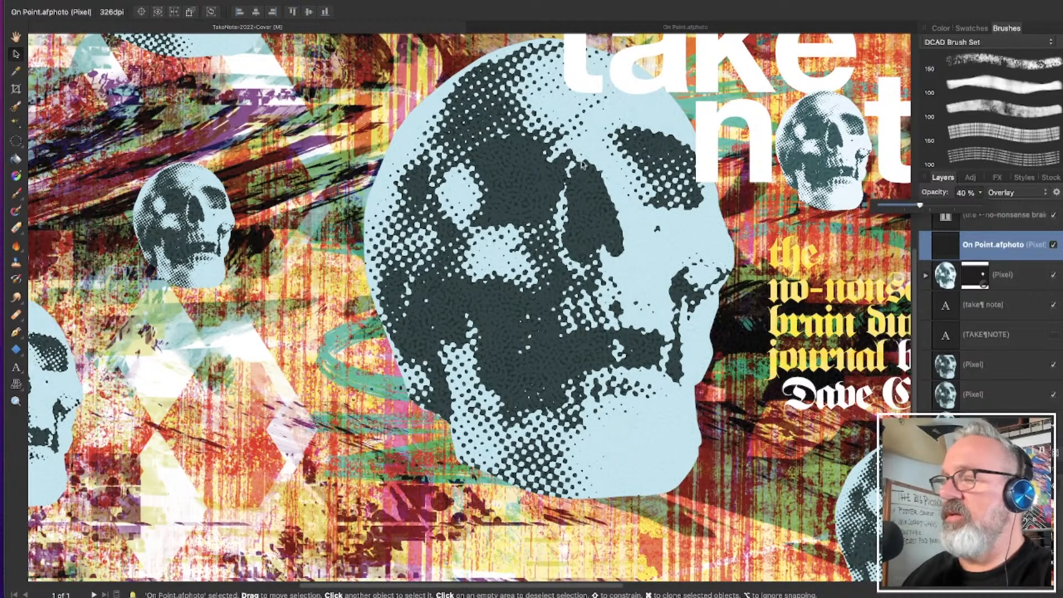
scroll(548, 256, "up", 6)
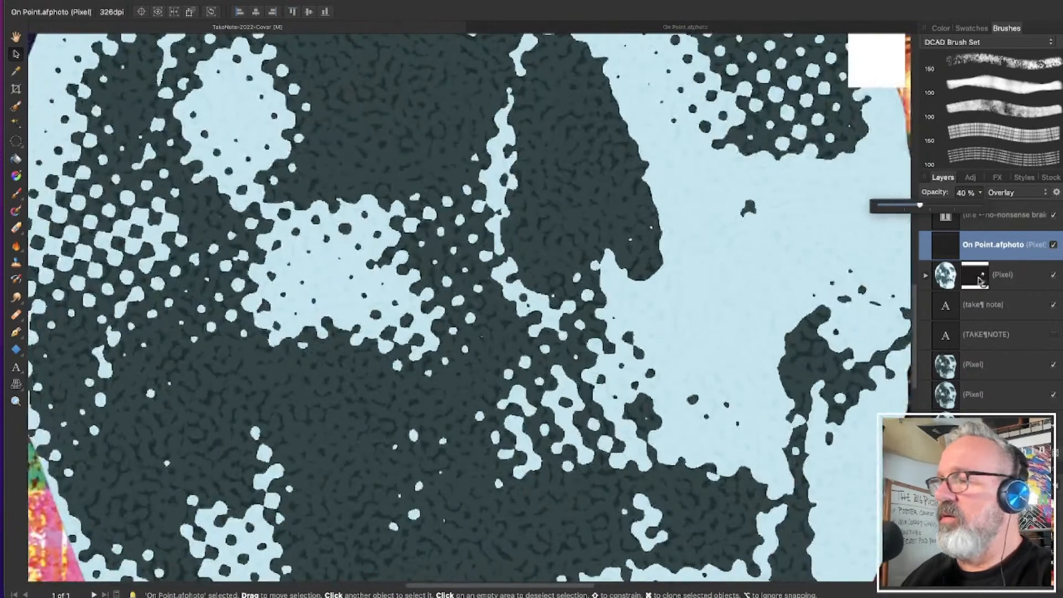
left_click(1053, 245)
left_click(1053, 245)
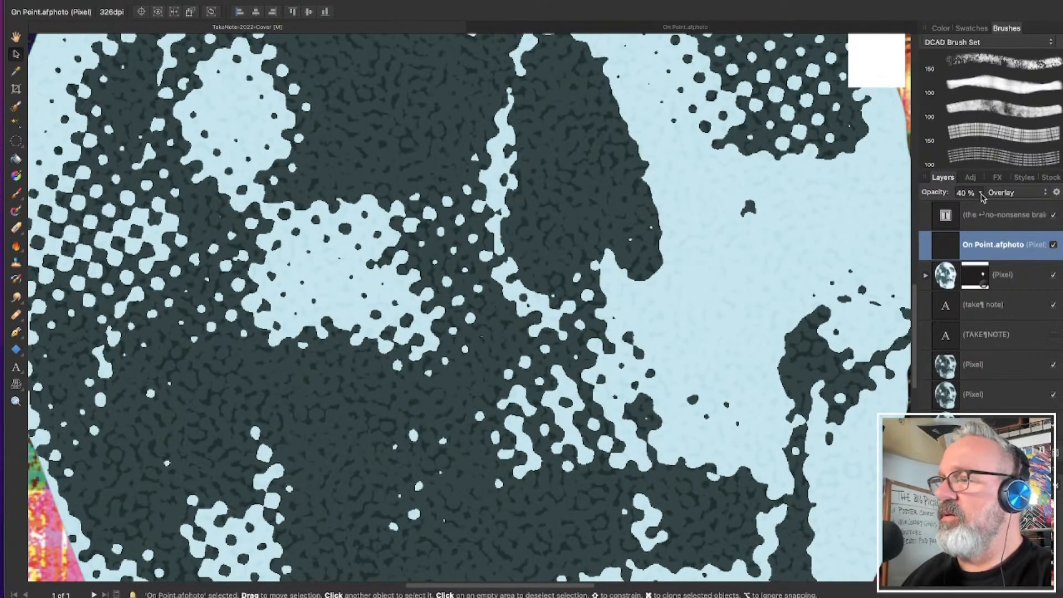
Reduce the On Point texture layer's opacity to 20%
left_click(979, 193)
mouse_move(973, 205)
left_mouse_down()
mouse_move(950, 212)
mouse_move(960, 213)
left_mouse_up()
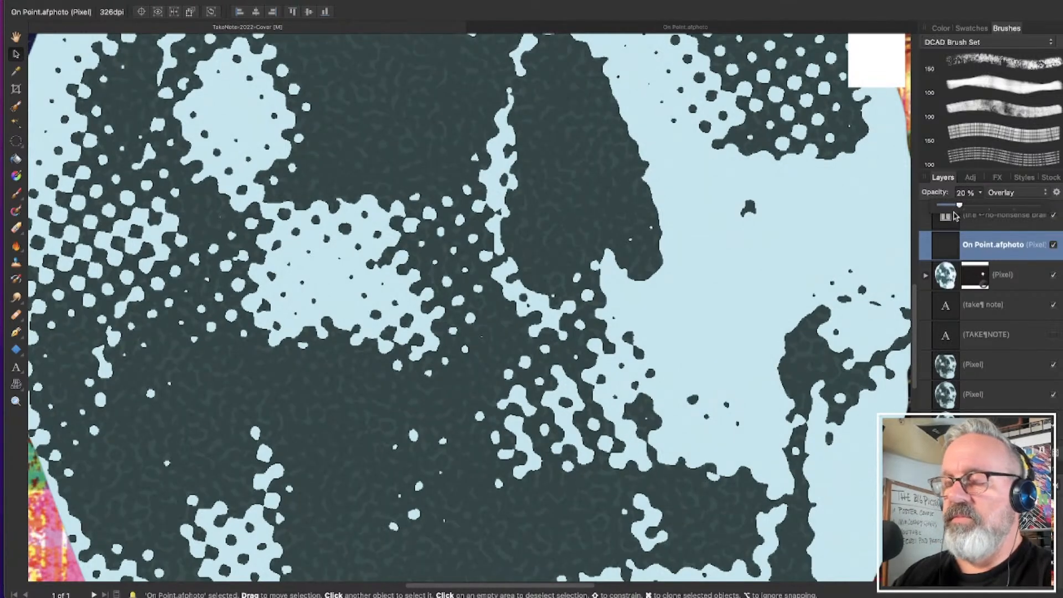
scroll(730, 259, "down", 5)
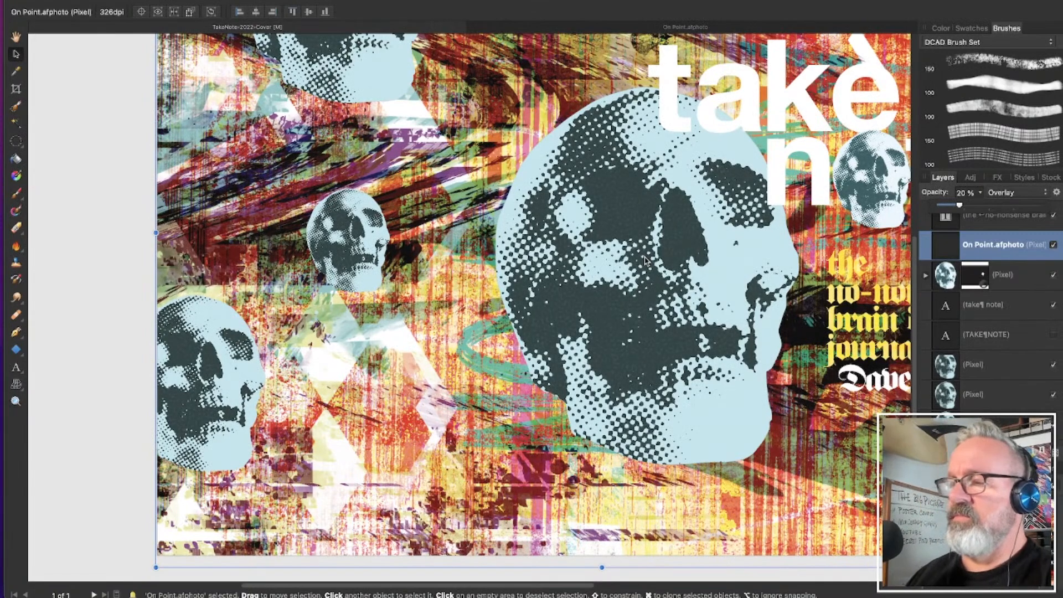
Examine the faded texture close up and from afar across the large skull, the background and the title lettering
scroll(747, 453, "up", 5)
scroll(747, 452, "up", 5)
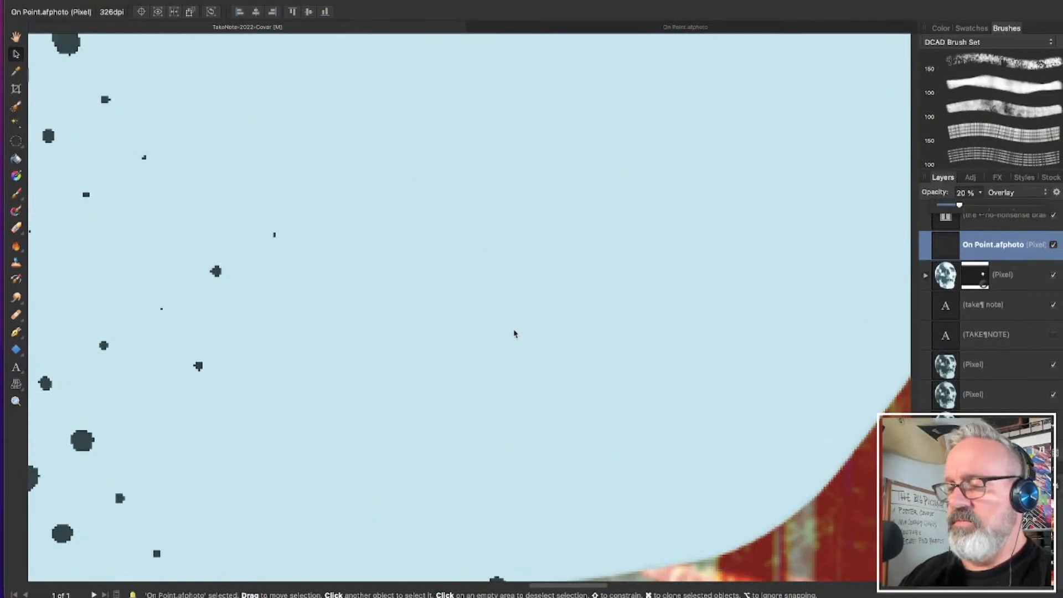
scroll(514, 334, "down", 6)
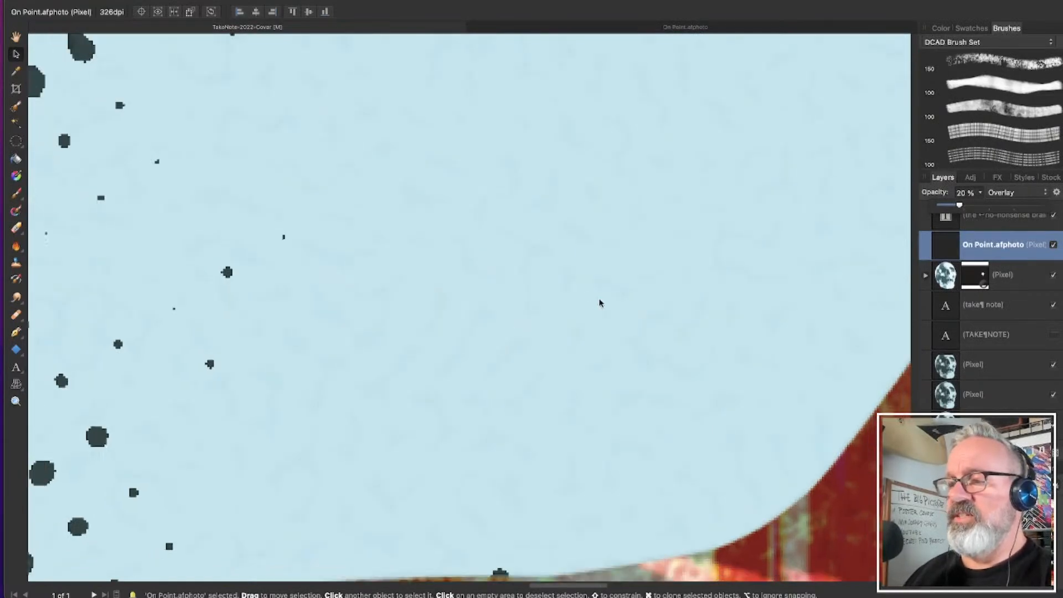
scroll(599, 302, "down", 6)
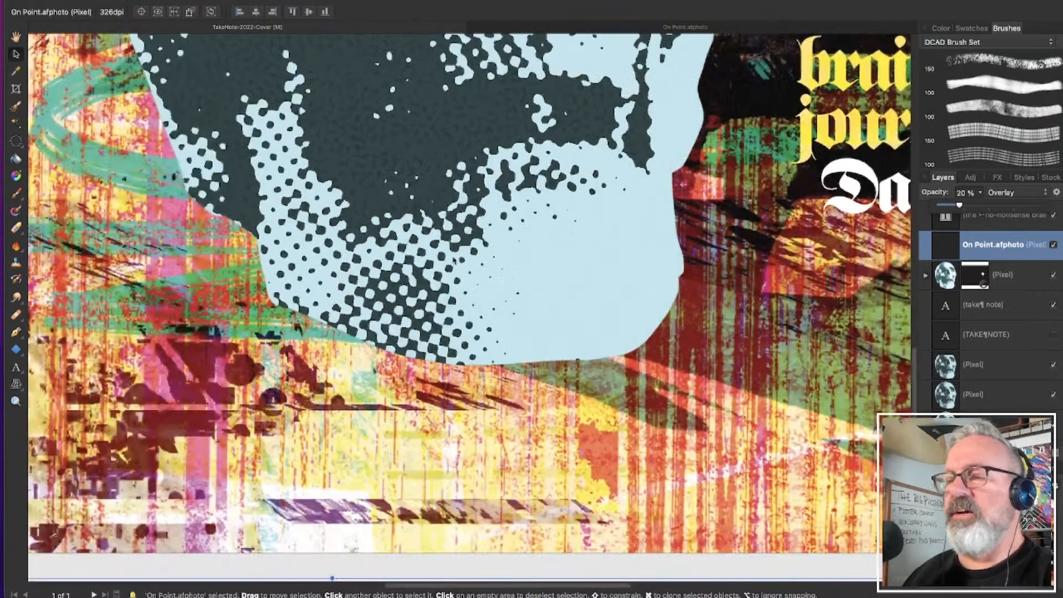
scroll(646, 209, "down", 5)
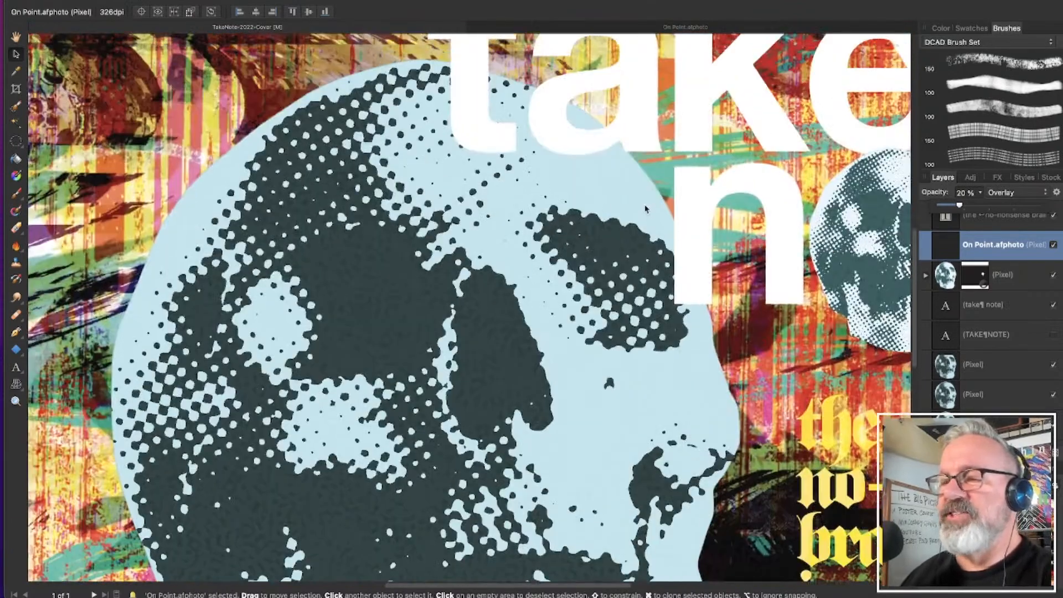
scroll(646, 208, "down", 4)
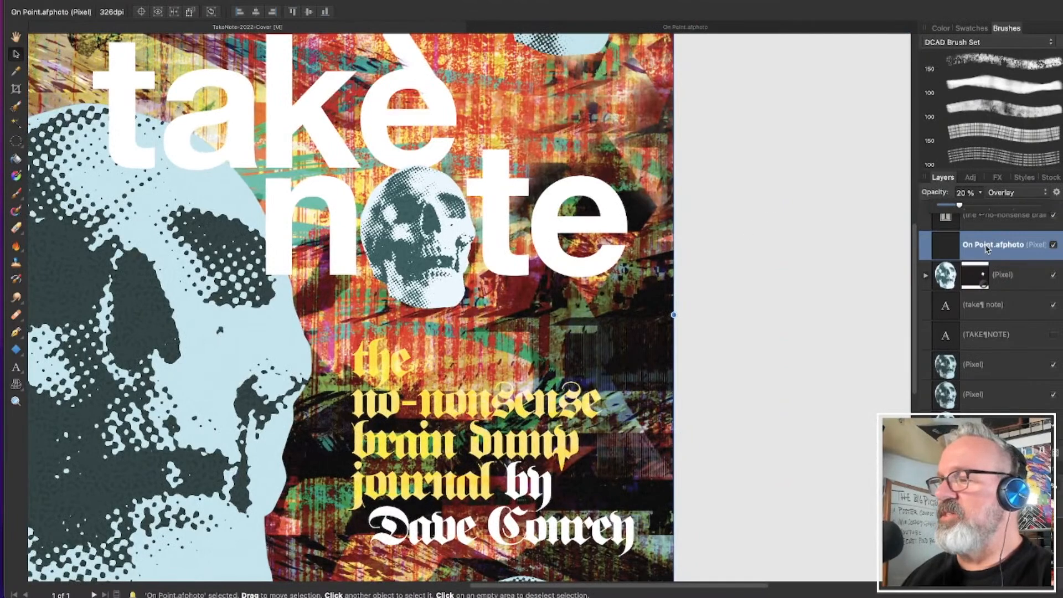
scroll(991, 252, "down", 1)
scroll(992, 252, "up", 1)
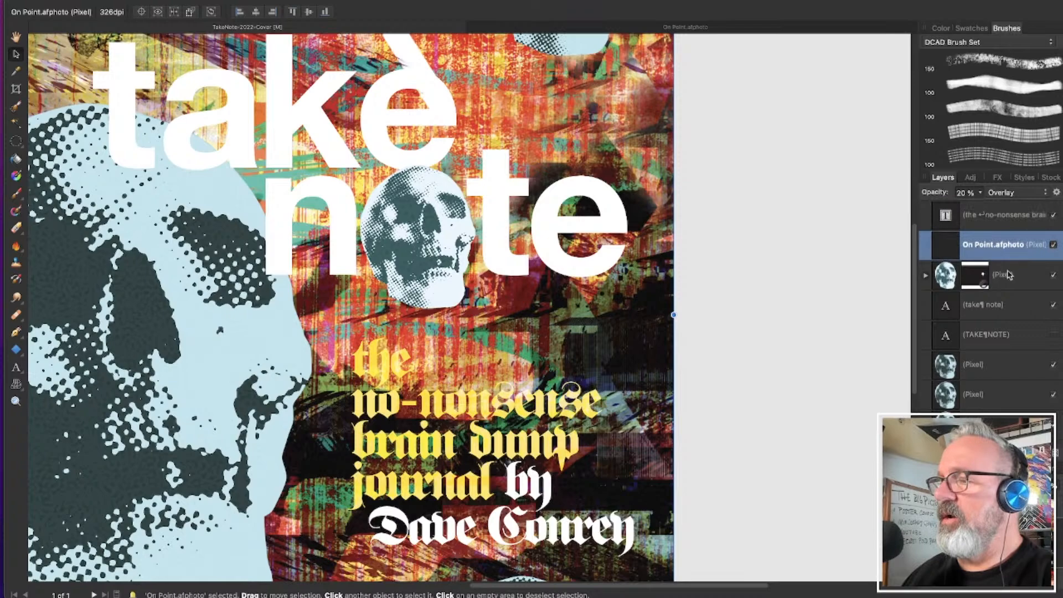
Move the On Point texture layer above the subtitle text layer and check its effect on the yellow lettering and the whole cover
left_click_drag(1024, 276, 1010, 210)
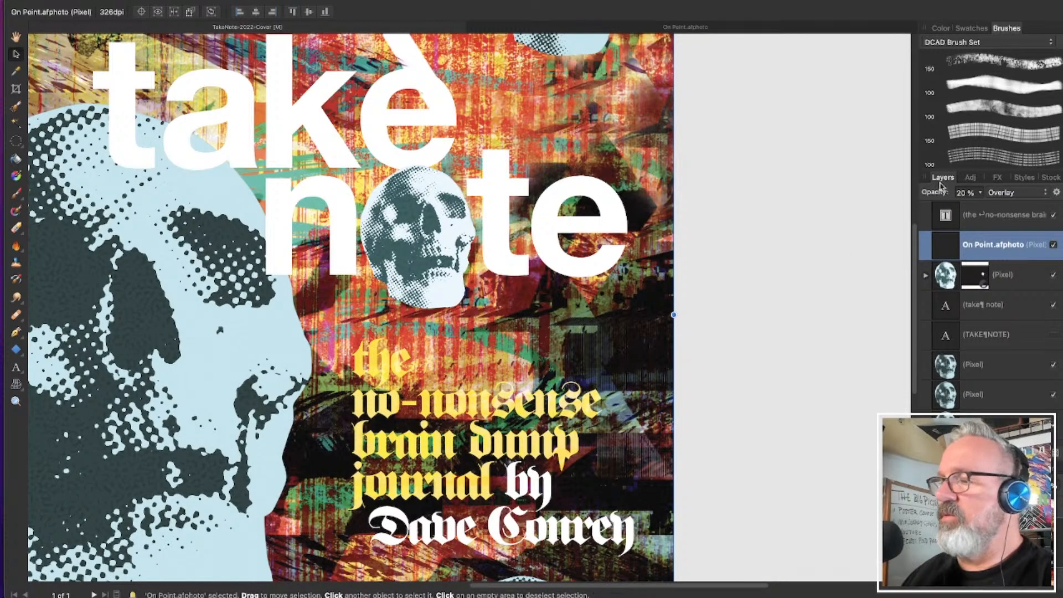
left_click_drag(945, 243, 939, 210)
scroll(423, 407, "up", 5)
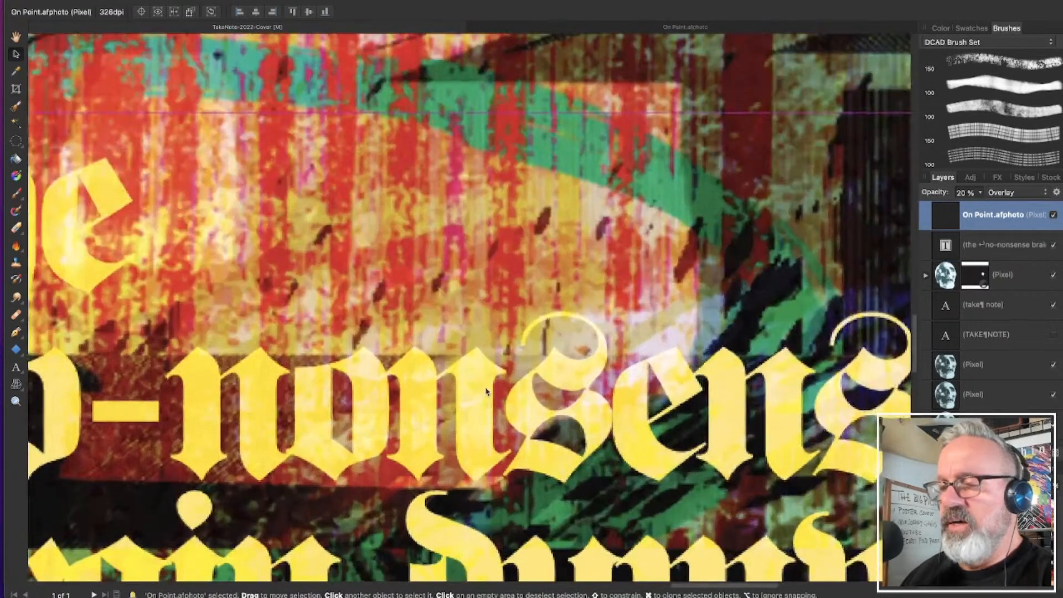
left_click(1052, 216)
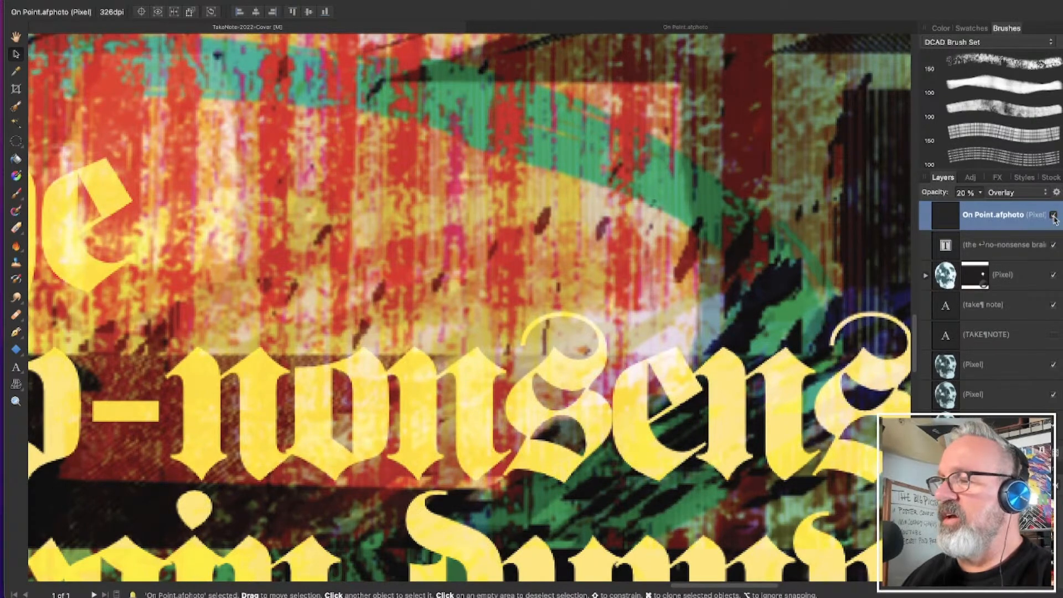
scroll(680, 232, "down", 5)
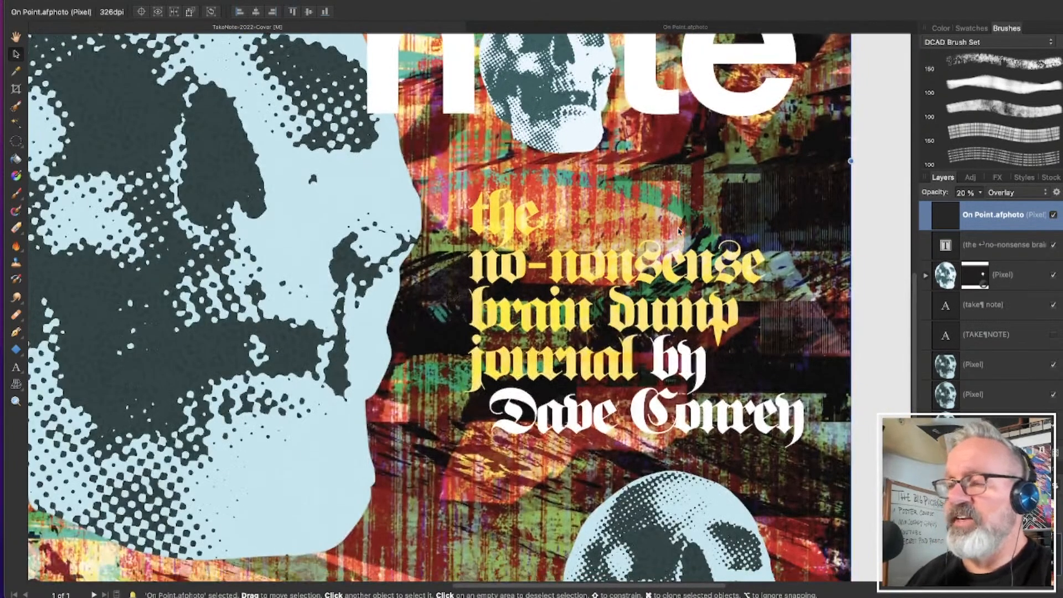
scroll(679, 231, "down", 1)
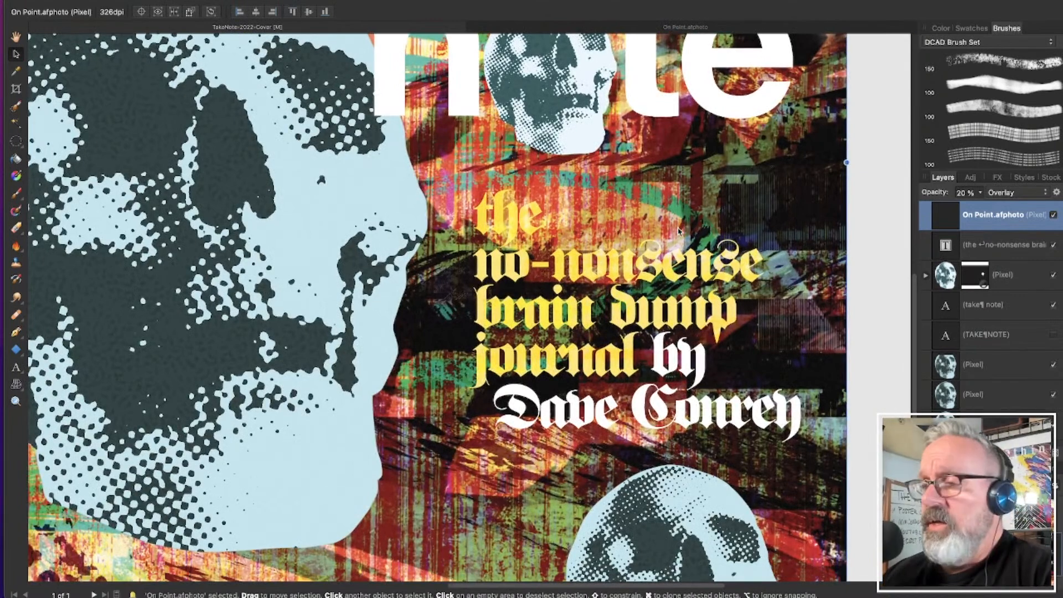
key("super+0")
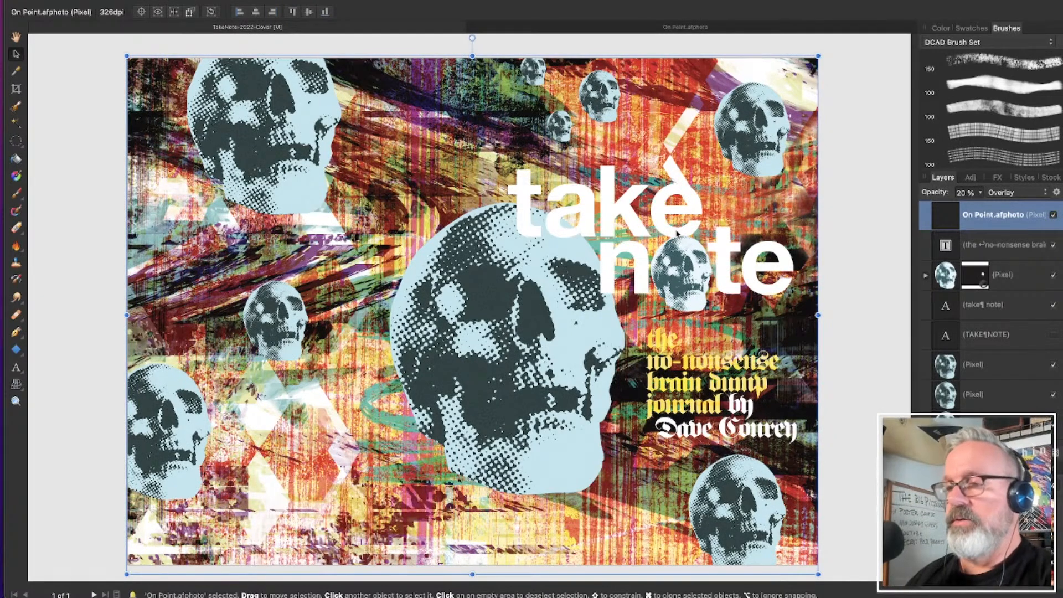
Switch to OBS and change the live scene to Full Face
key("super+Tab")
key("super+Tab")
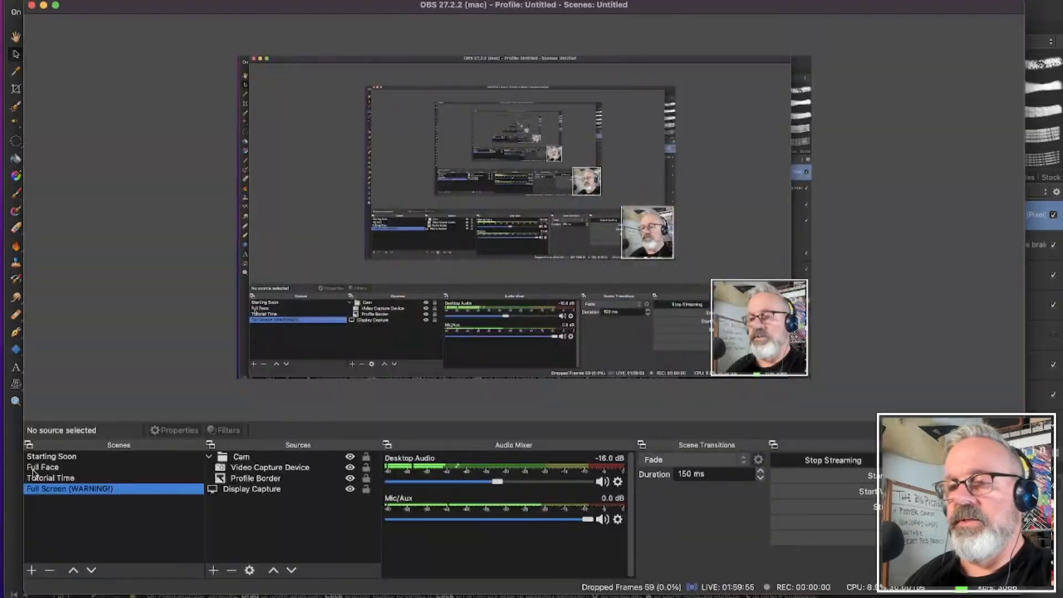
left_click(34, 468)
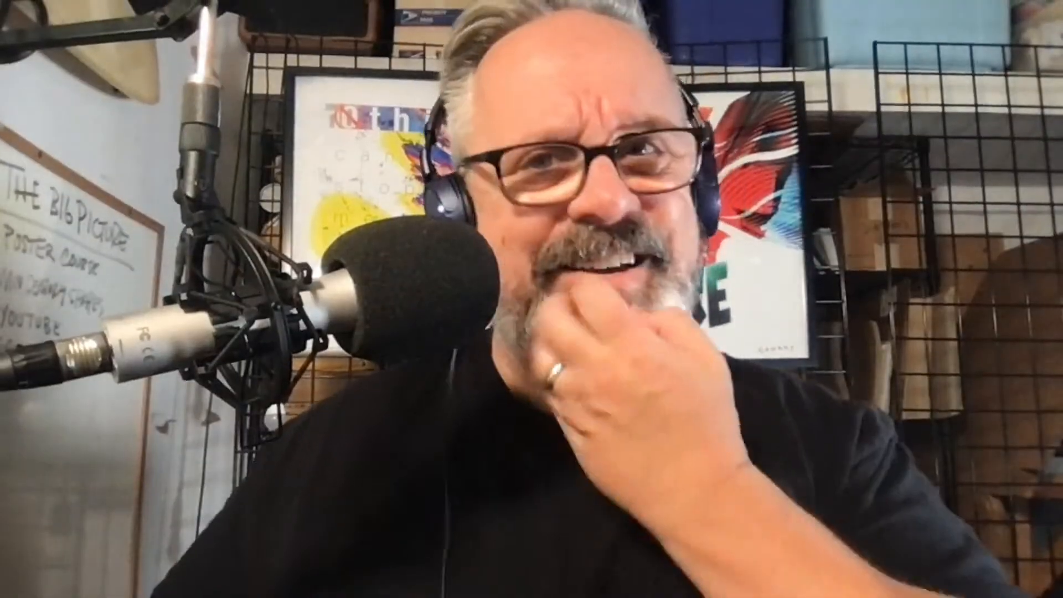